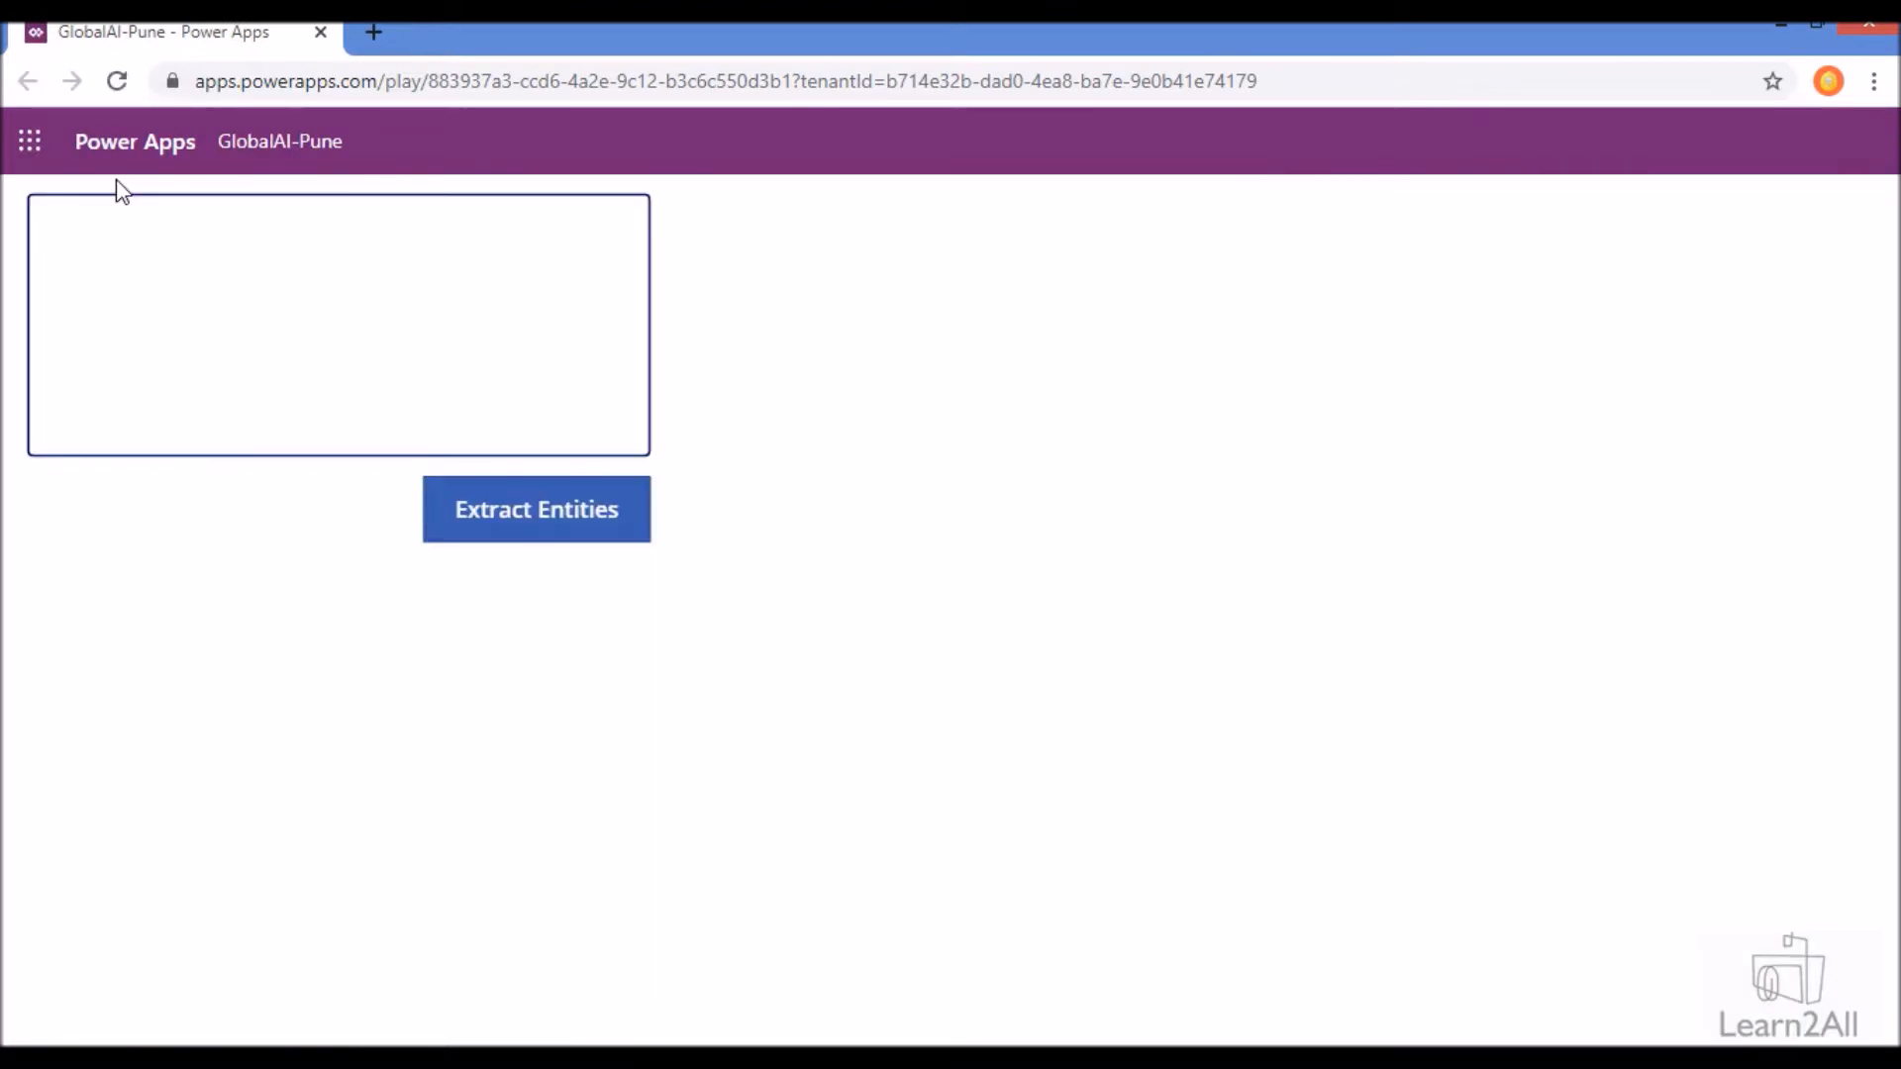
{"action": "left_click", "coordinate": [136, 306]}
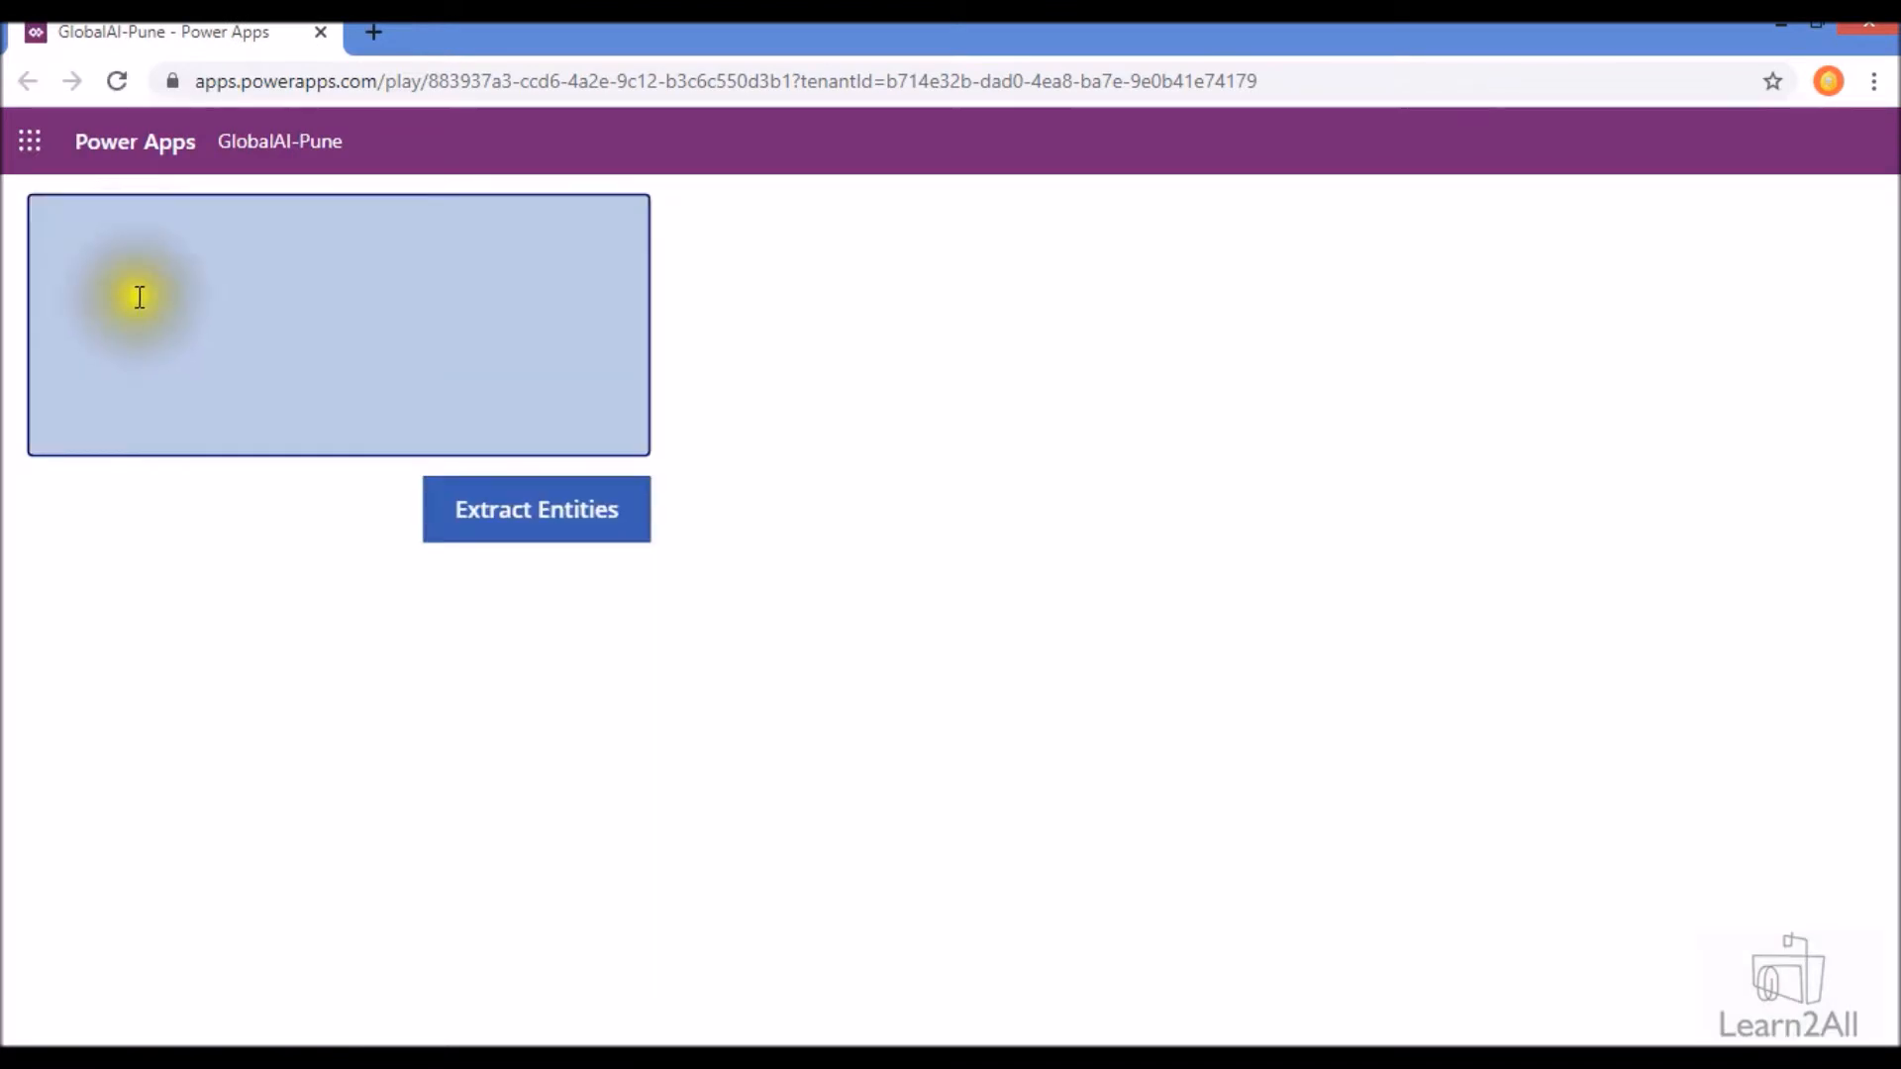
{"action": "right_click", "coordinate": [140, 230]}
{"action": "left_click", "coordinate": [224, 402]}
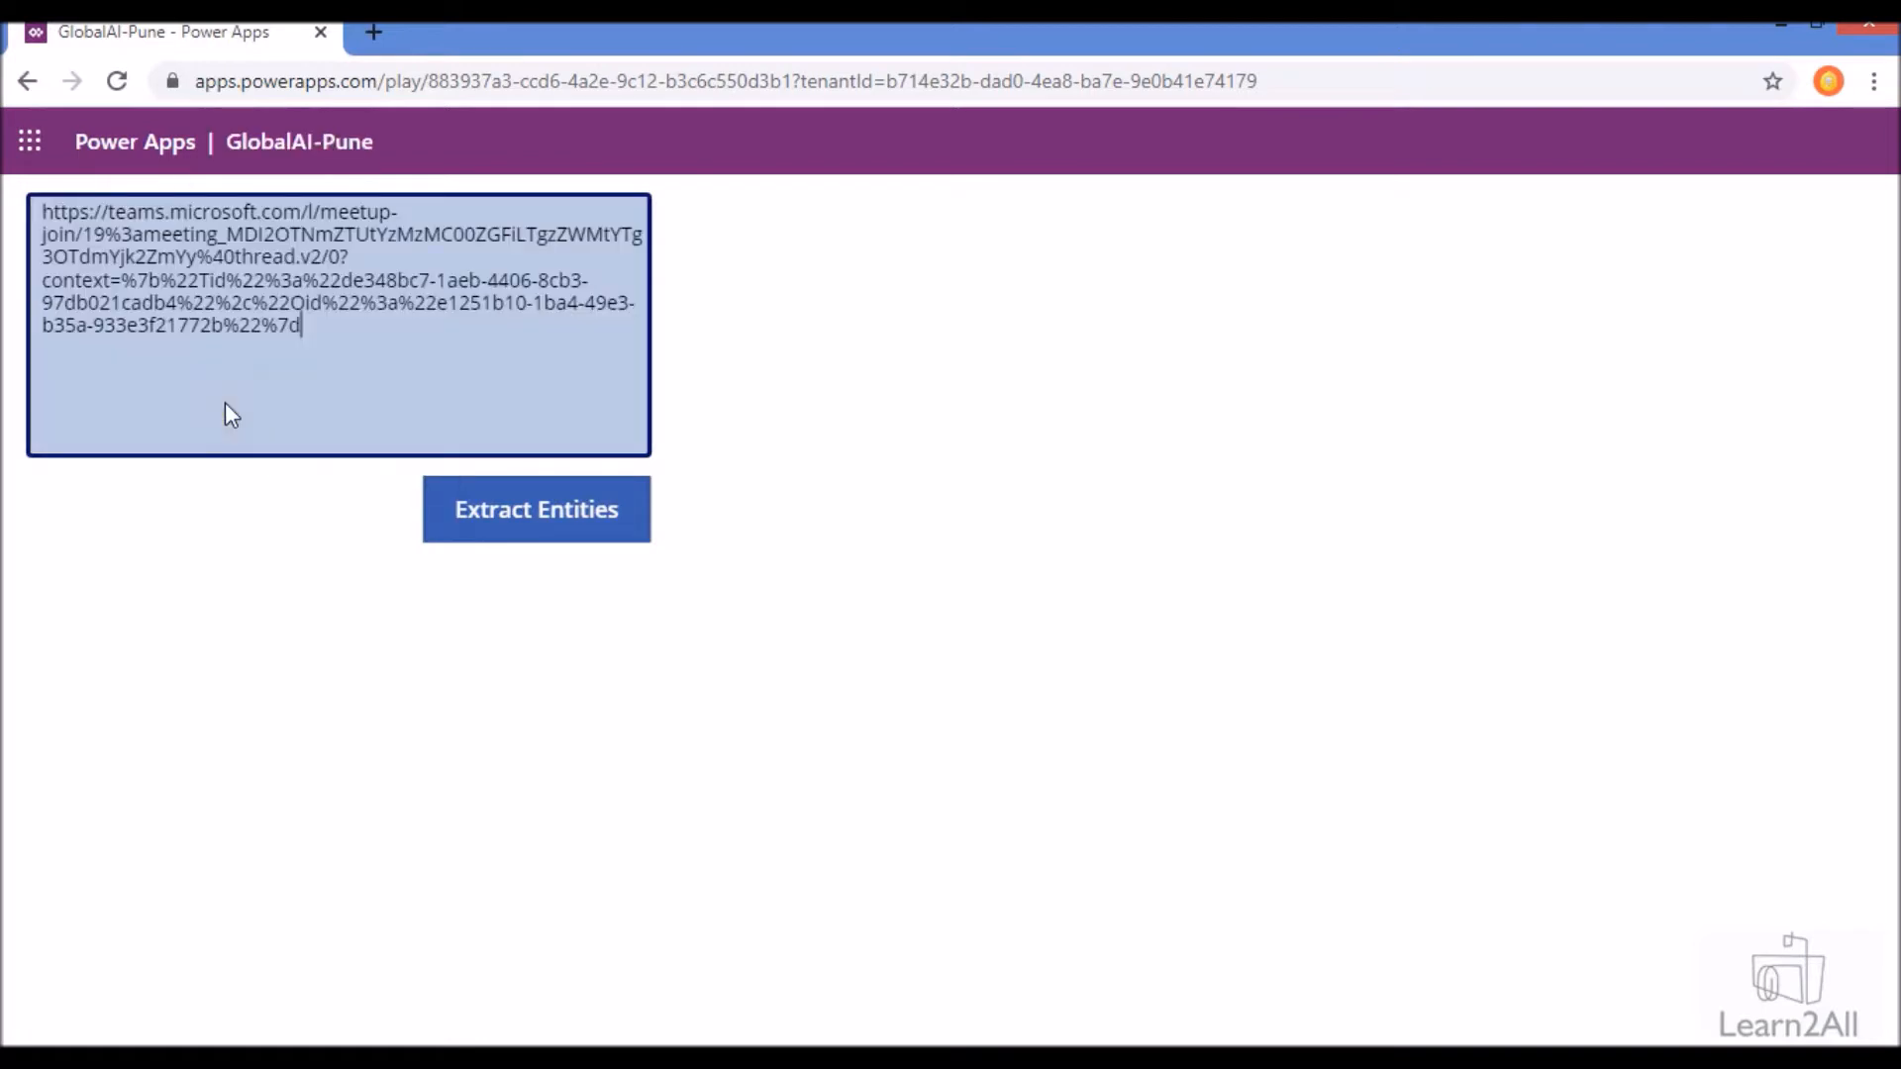
- Replace the input box's contents with the candidate's self-introduction text and extract its entities
{"action": "key", "text": "alt+Tab"}
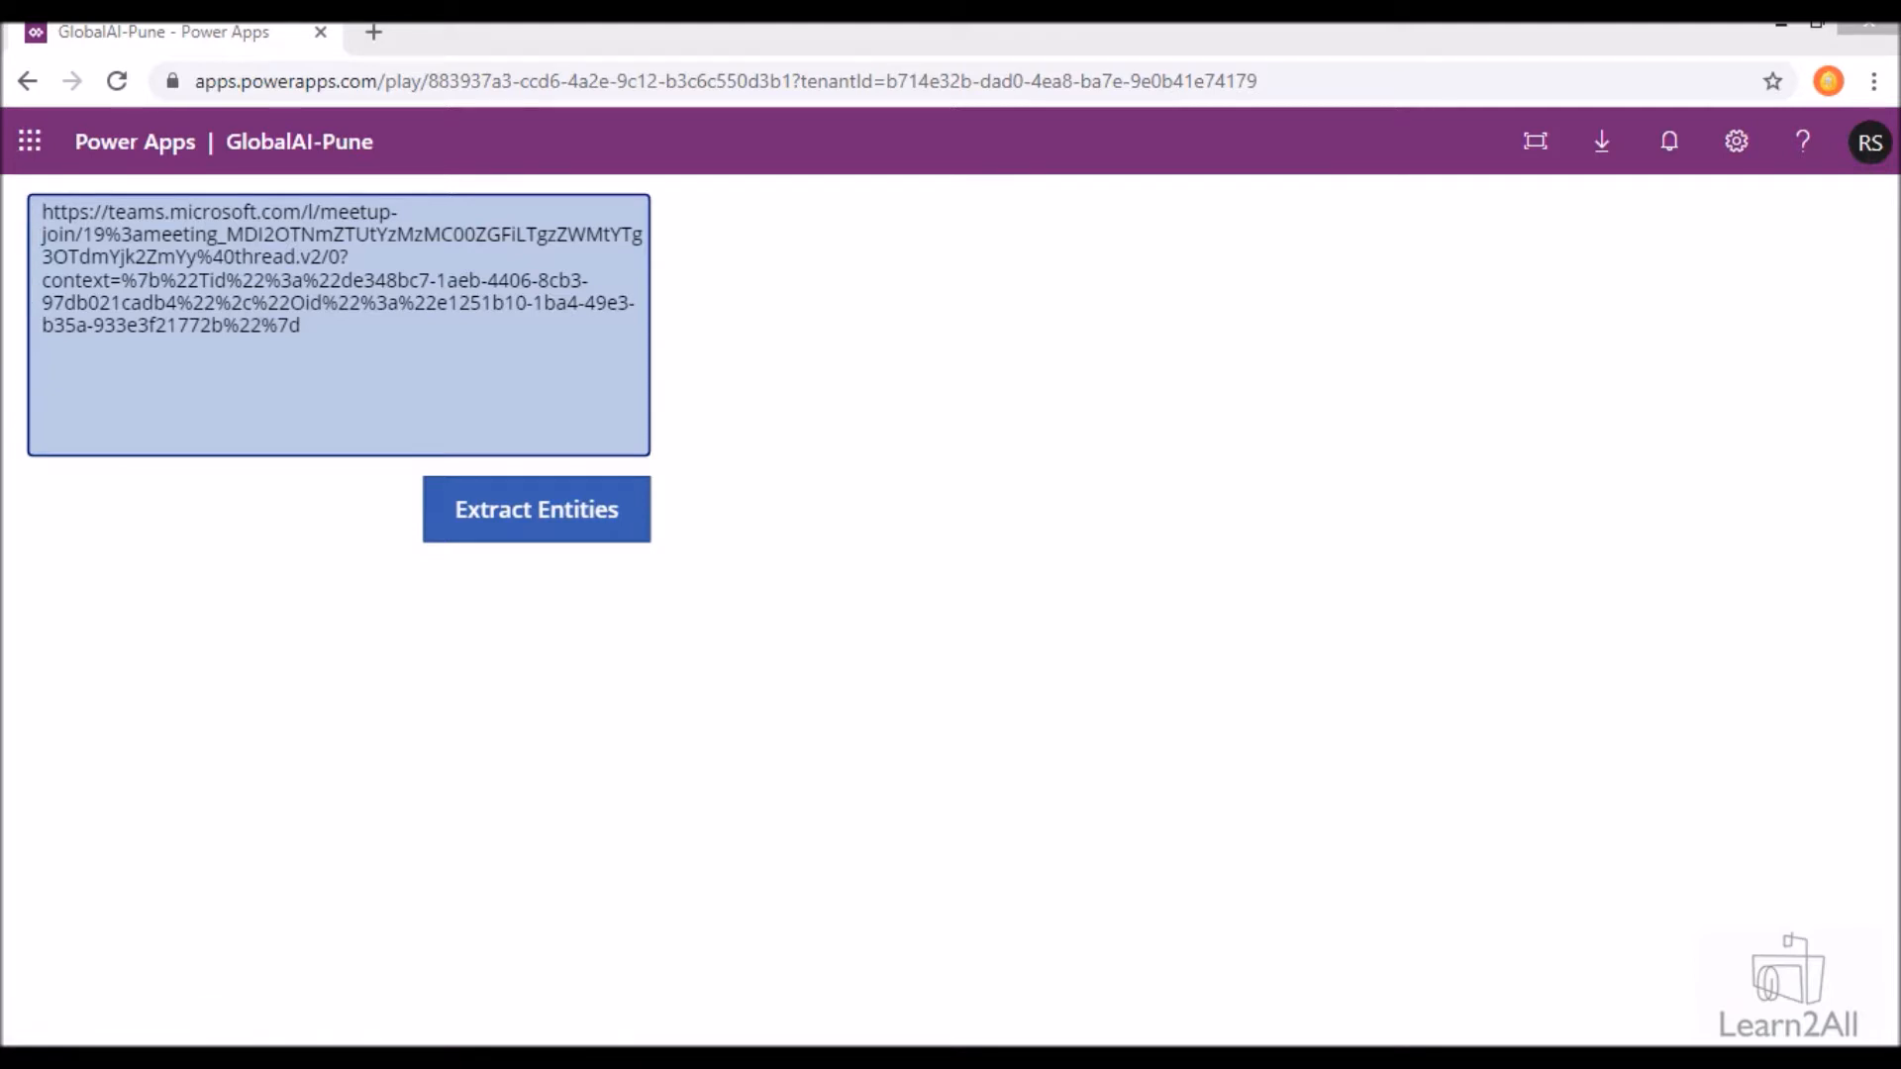
{"action": "left_click", "coordinate": [501, 331]}
{"action": "key", "text": "ctrl+a"}
{"action": "key", "text": "ctrl+v"}
{"action": "left_click", "coordinate": [479, 508]}
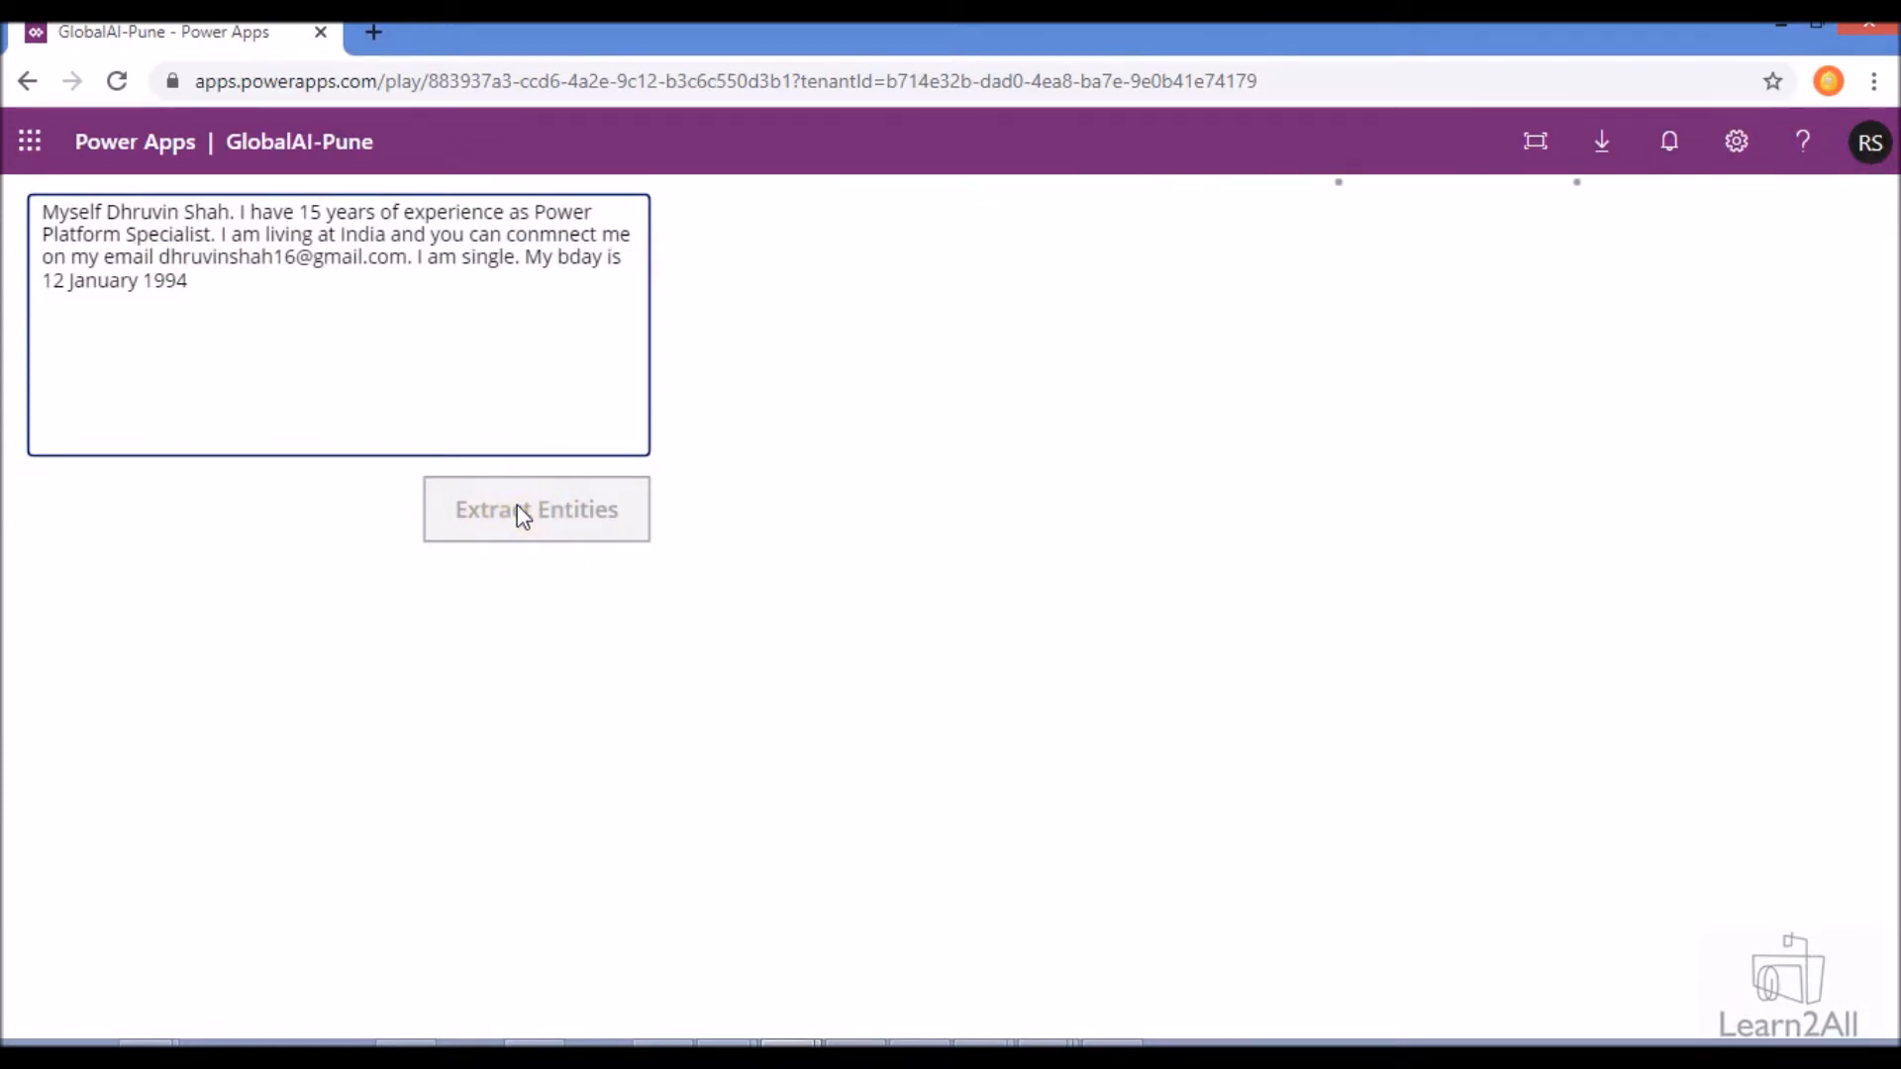
{"action": "left_click", "coordinate": [517, 504]}
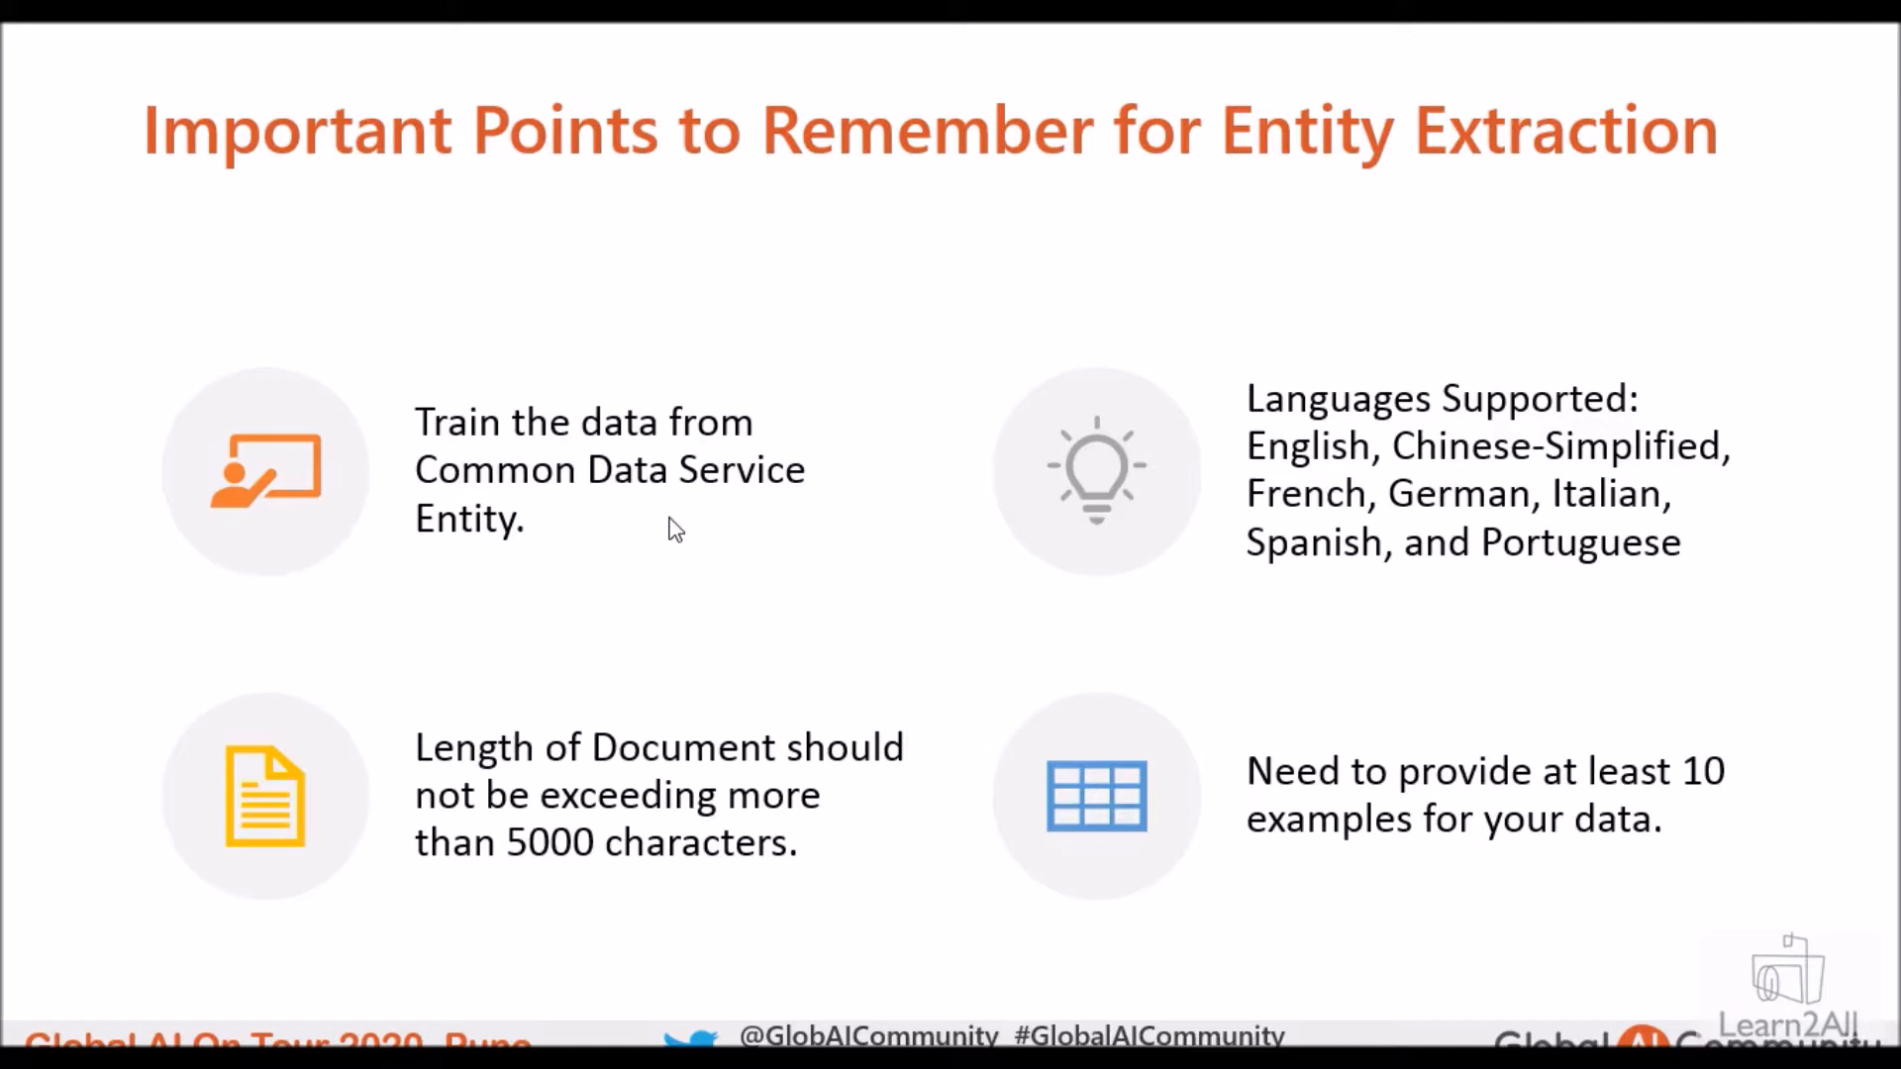
- Advance to the Prepare CDS Data Model slide and switch to the browser window with the Power Apps maker portal
{"action": "left_click", "coordinate": [669, 517]}
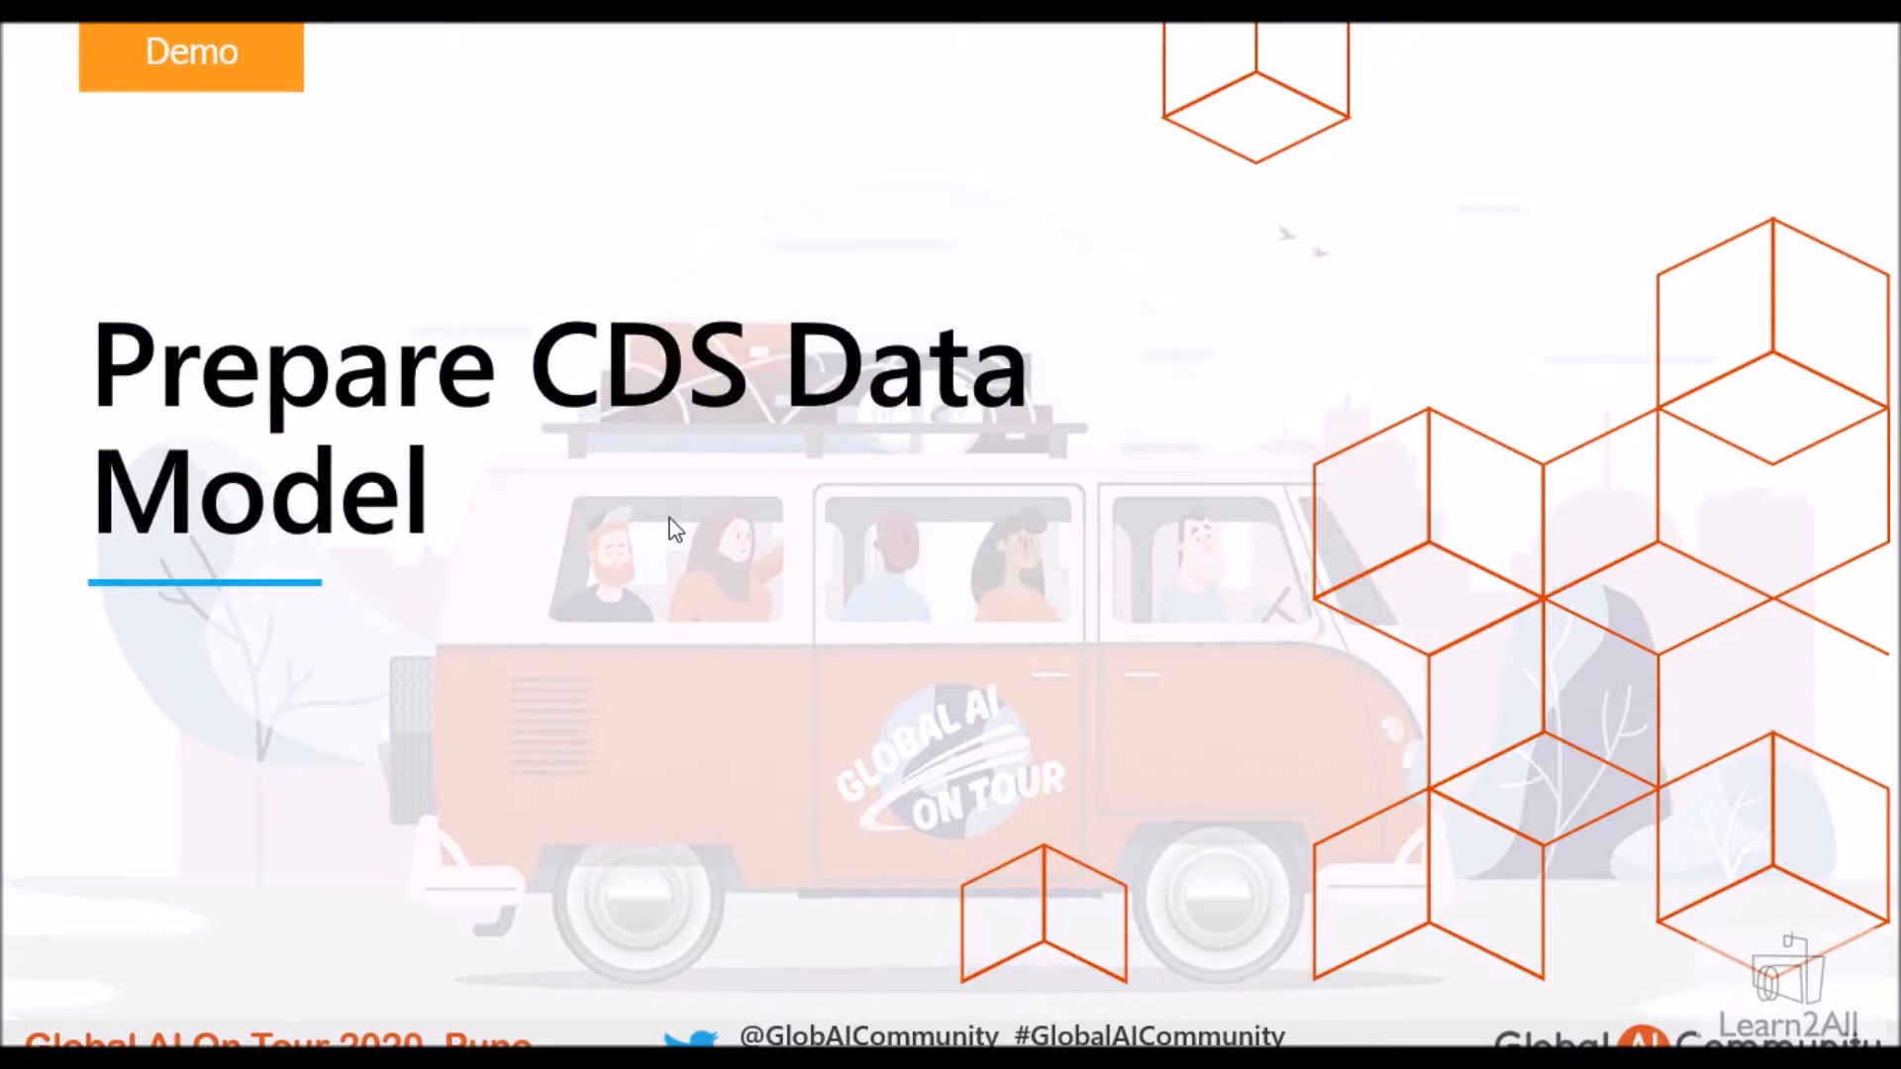
{"action": "key", "text": "alt+Tab"}
{"action": "left_click", "coordinate": [684, 722]}
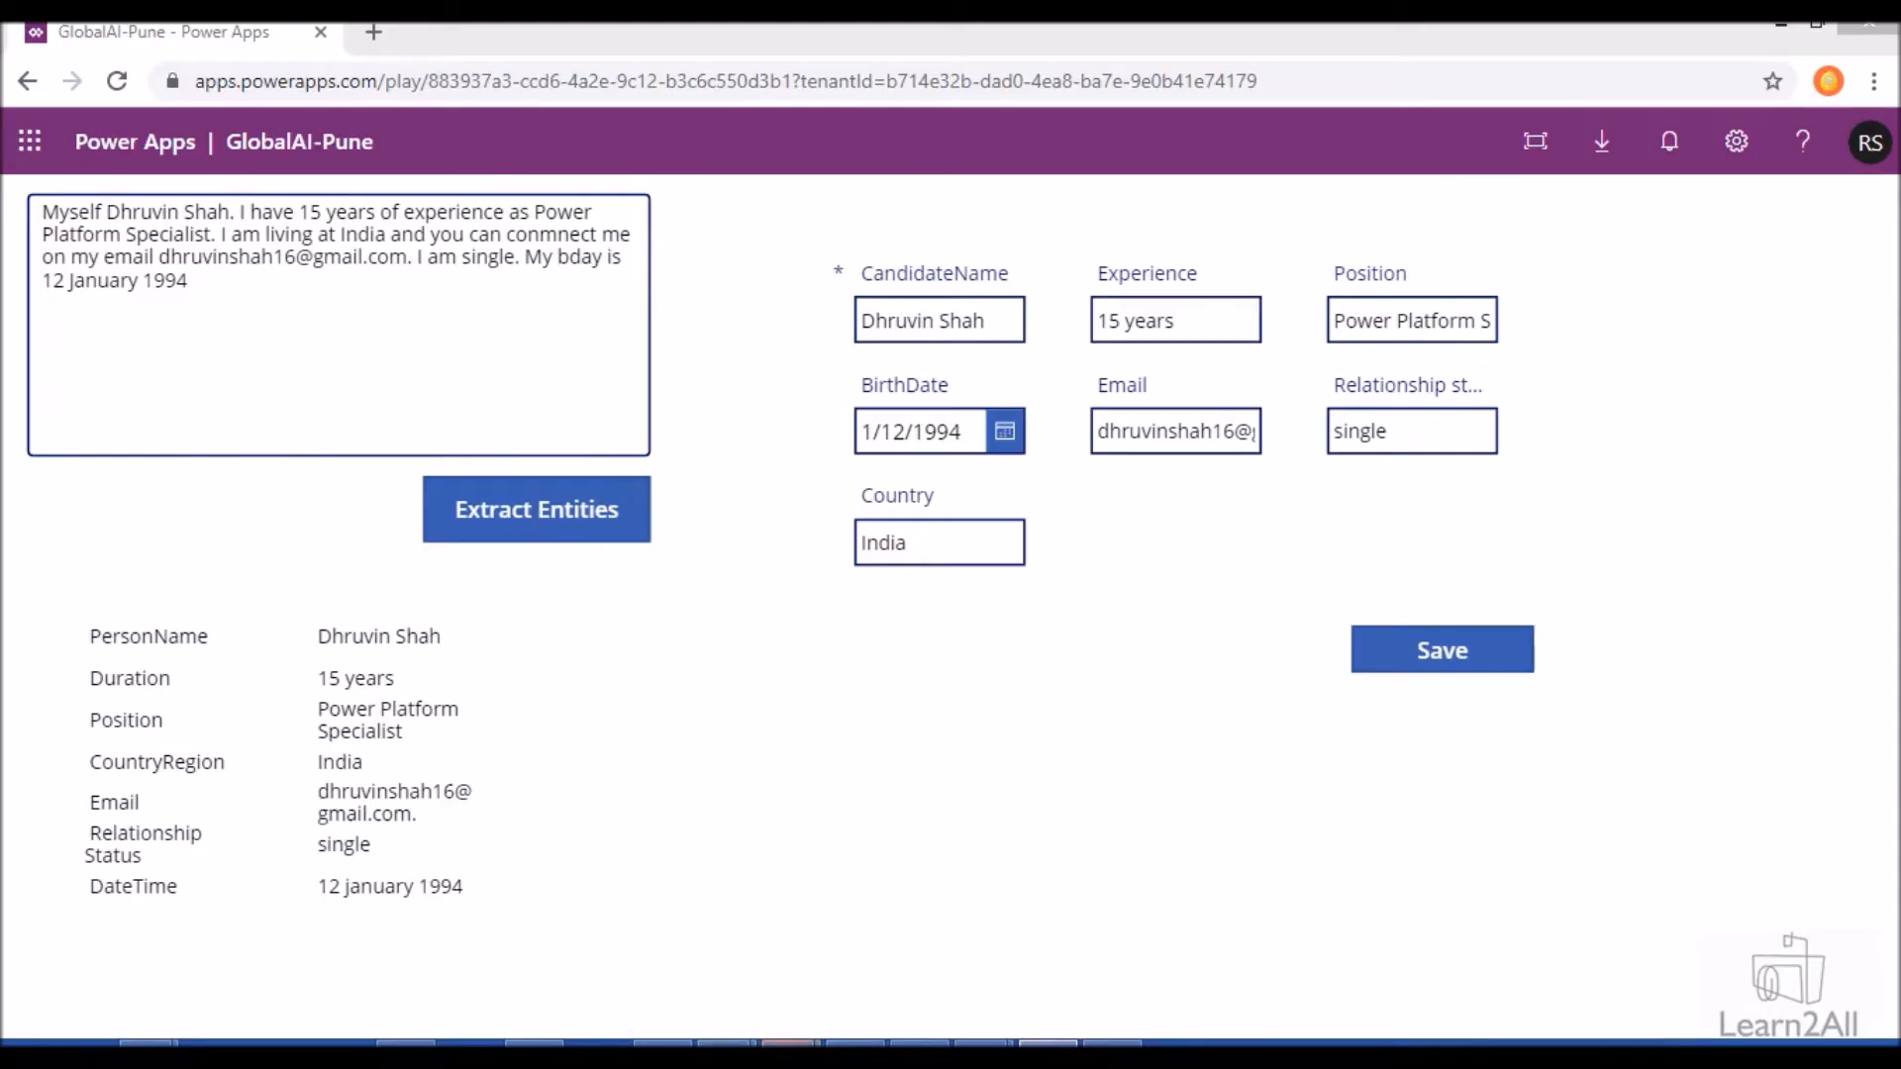
{"action": "mouse_move", "coordinate": [791, 1045]}
{"action": "left_click", "coordinate": [831, 950]}
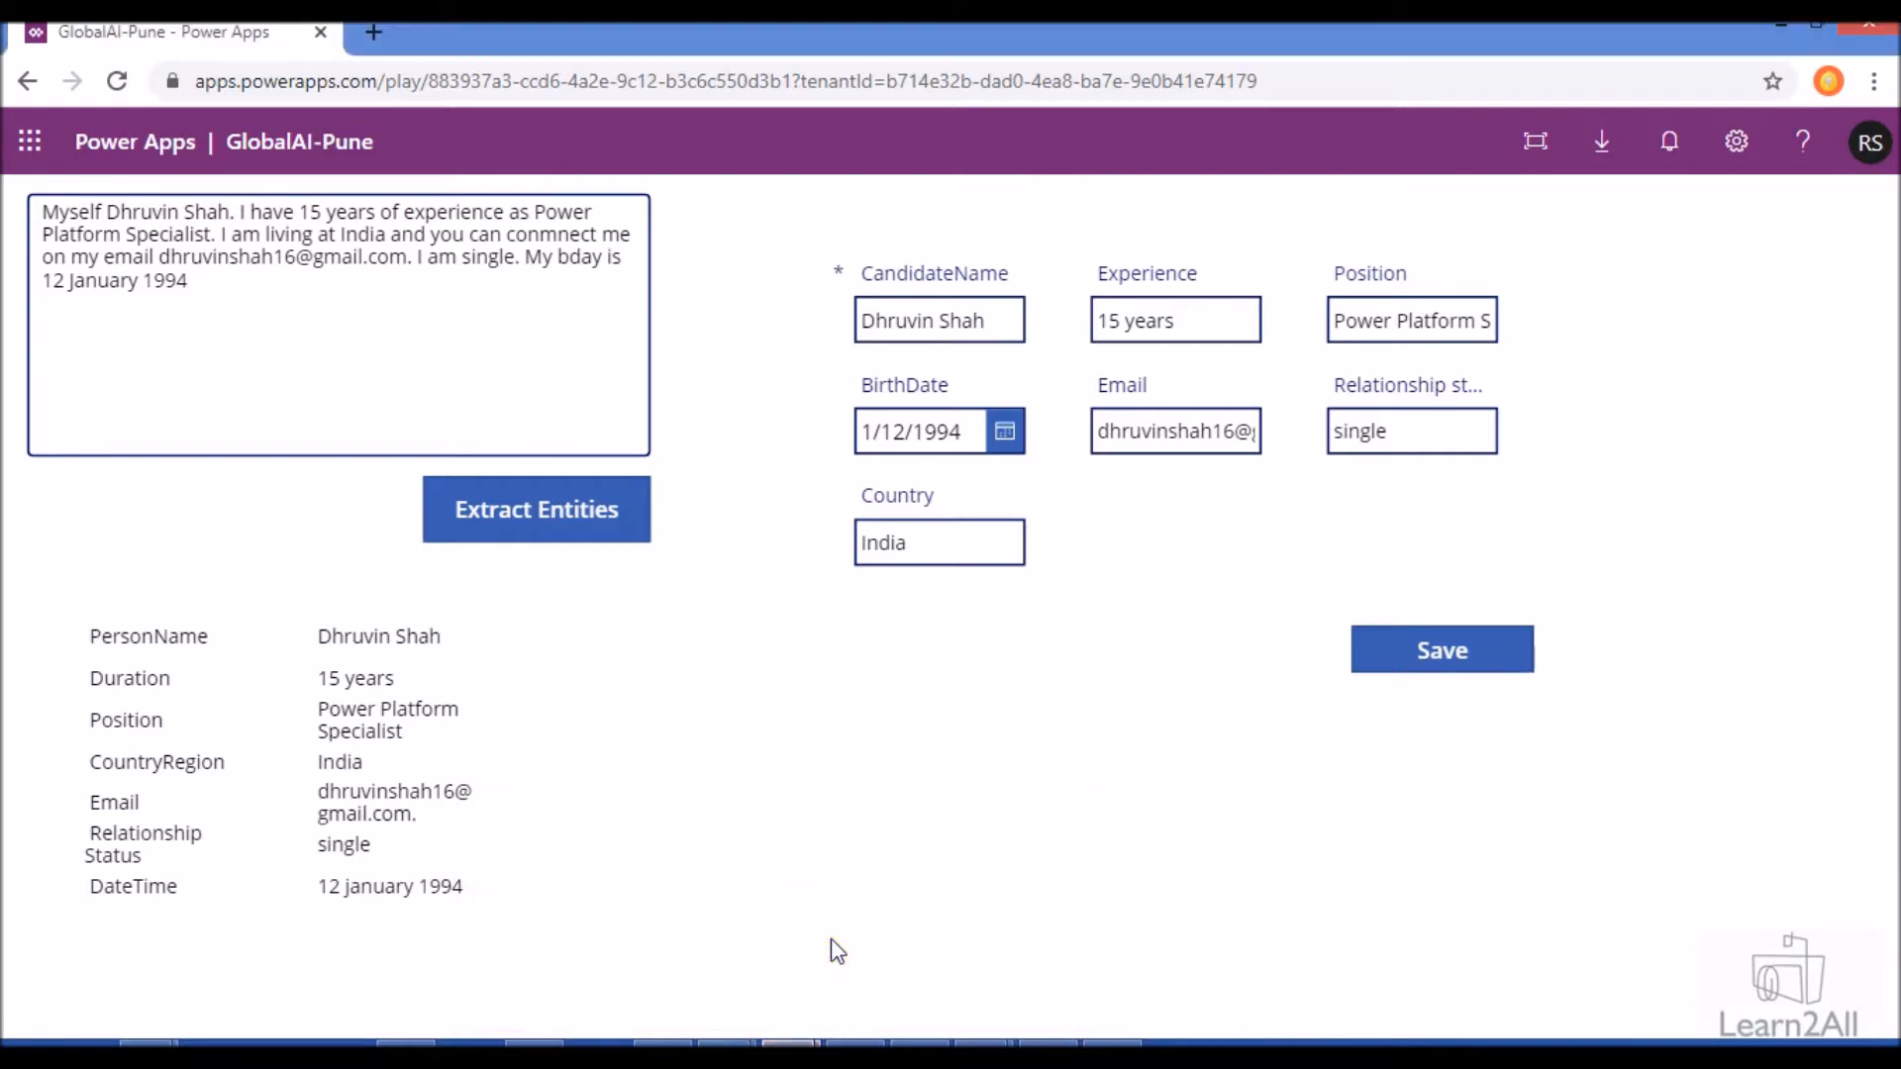
{"action": "mouse_move", "coordinate": [791, 1045]}
{"action": "left_click", "coordinate": [721, 982]}
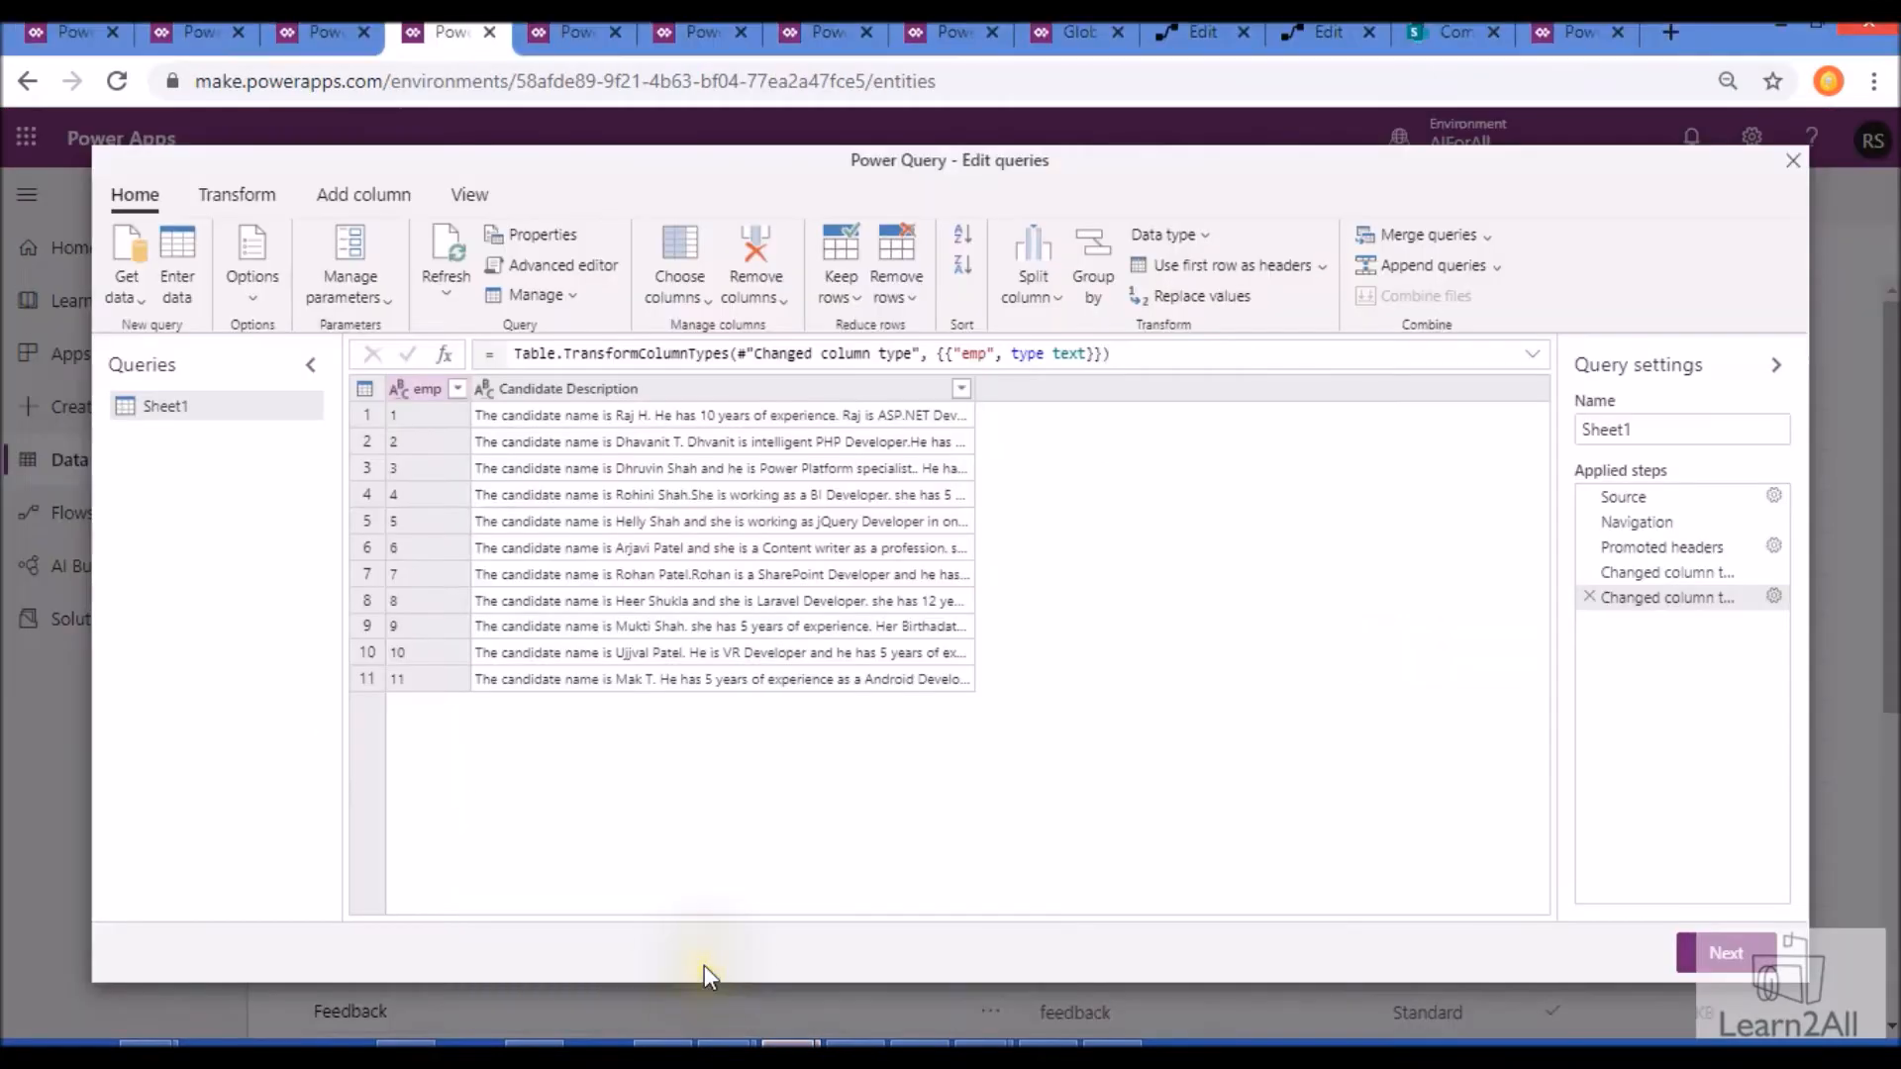
- From the environment's Entities list under Data, start getting data with an Excel file as the source
{"action": "left_click", "coordinate": [81, 46]}
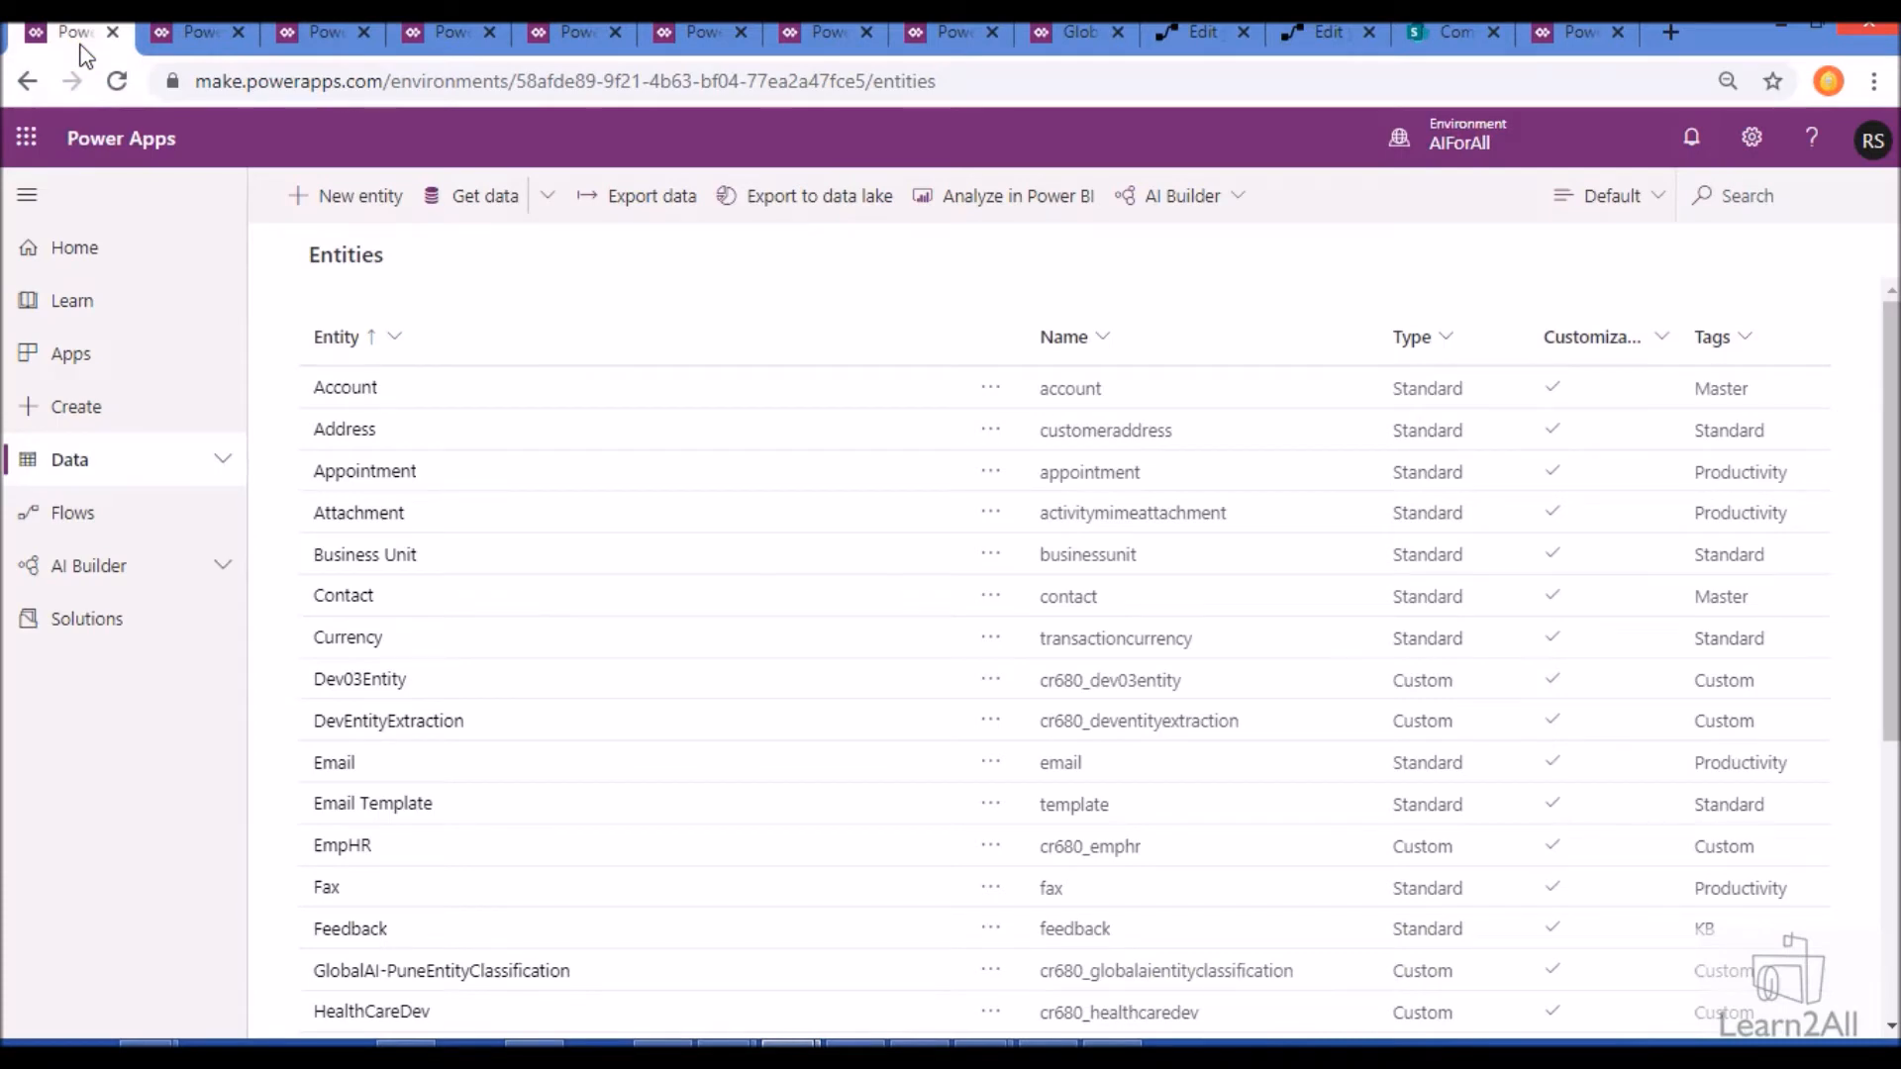
{"action": "left_click", "coordinate": [170, 481]}
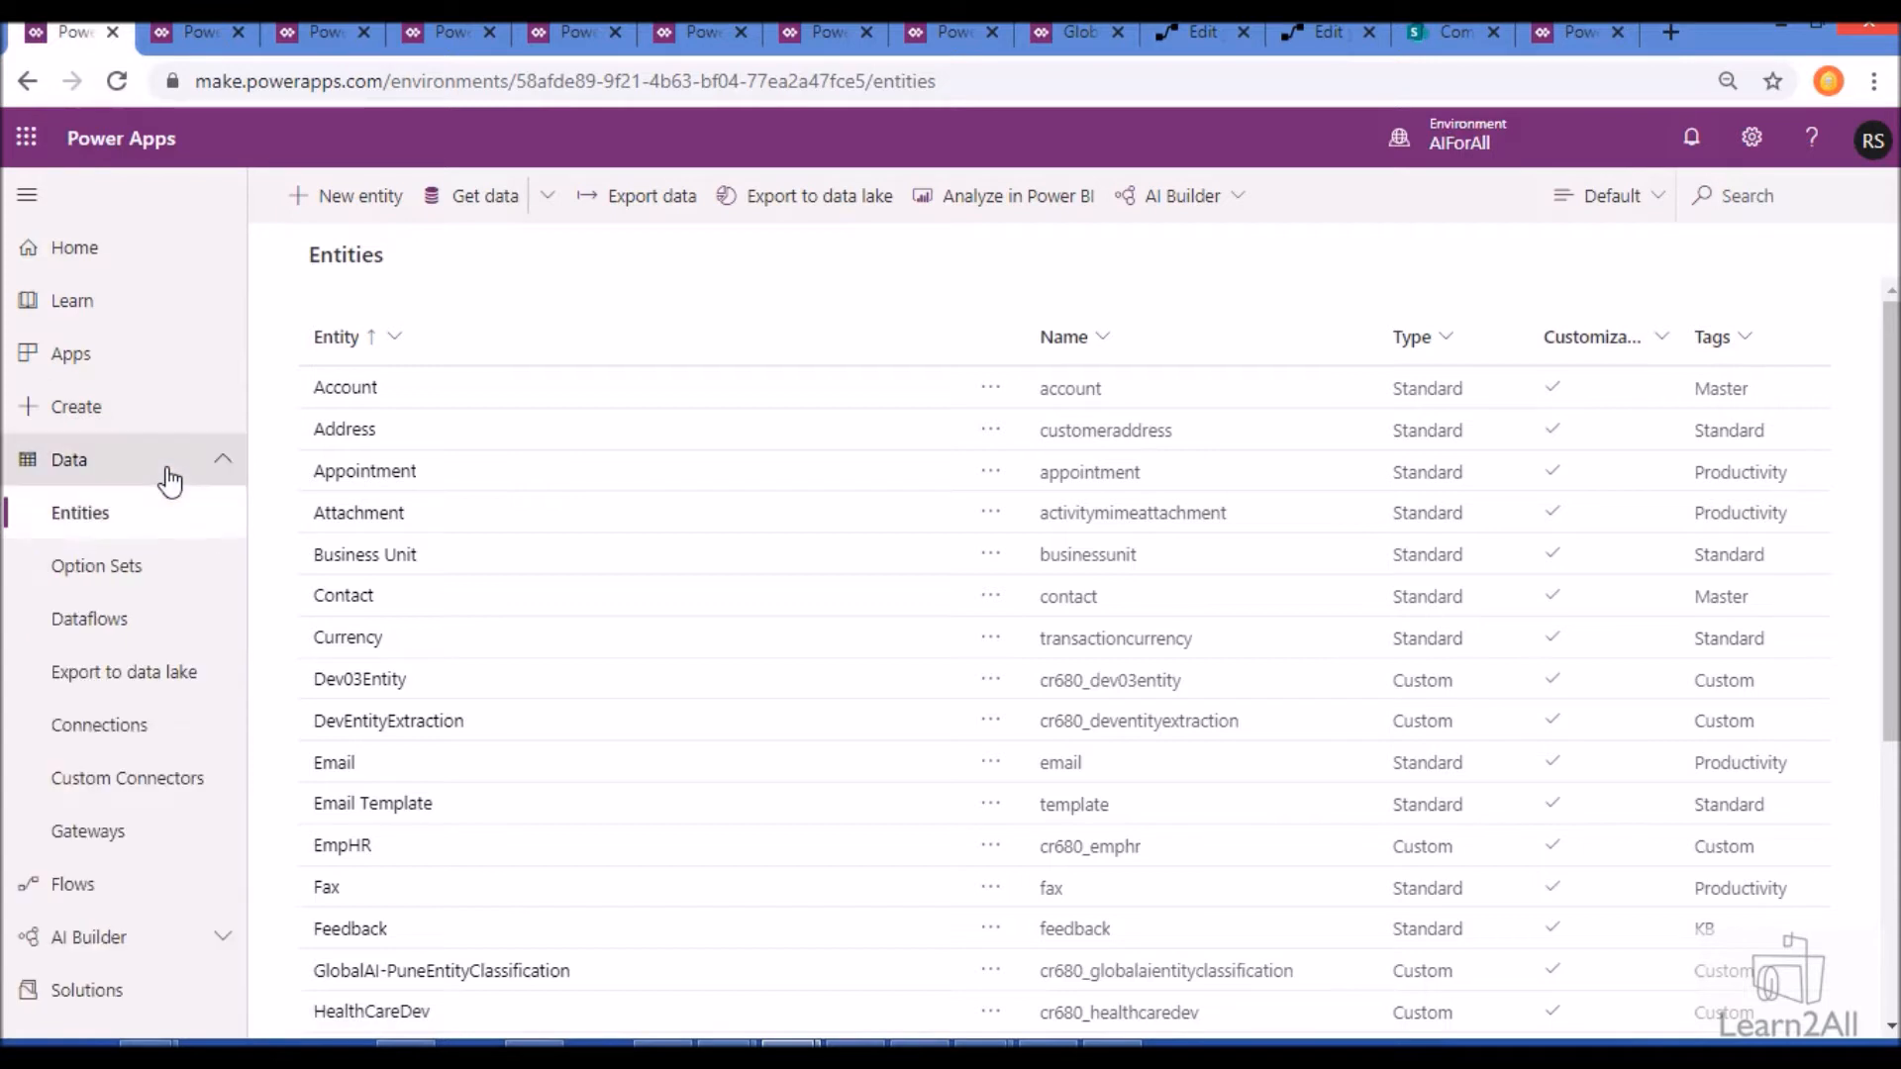
{"action": "left_click", "coordinate": [138, 517]}
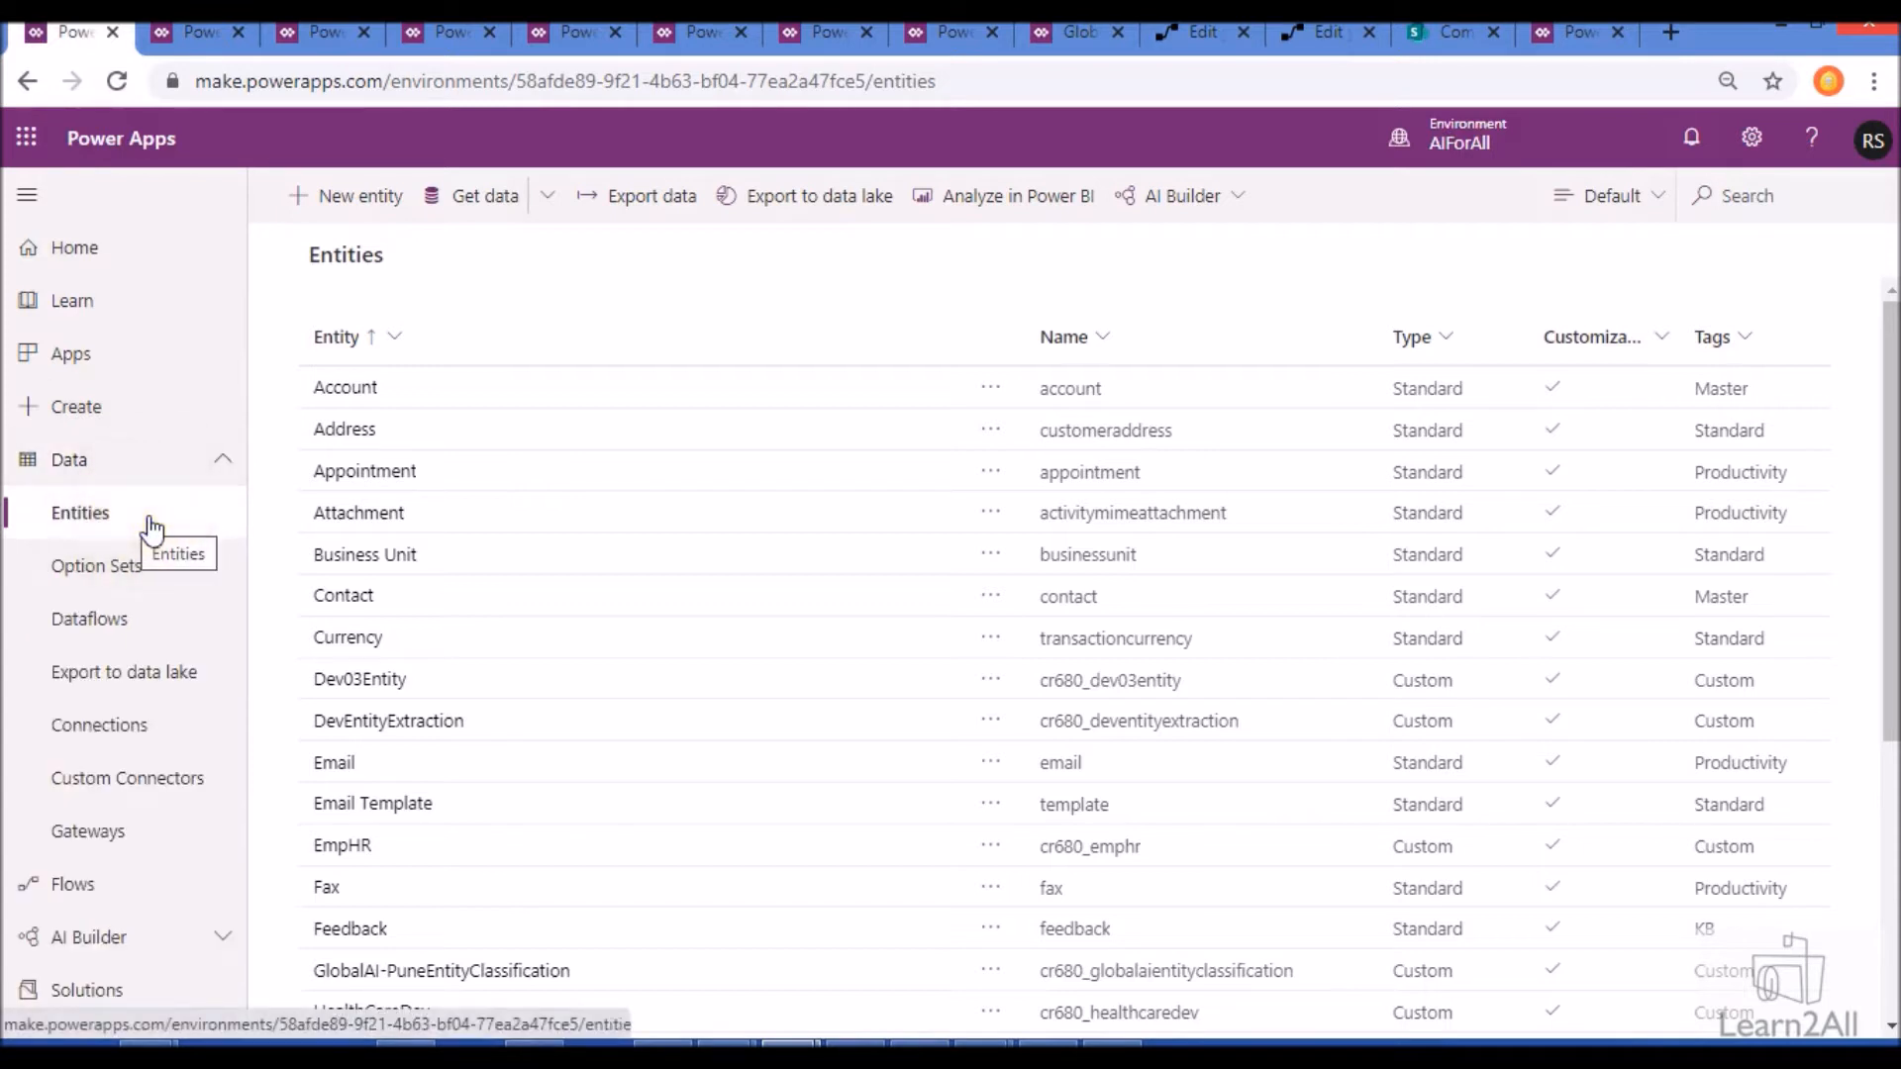
{"action": "left_click", "coordinate": [462, 198]}
{"action": "left_click", "coordinate": [210, 35]}
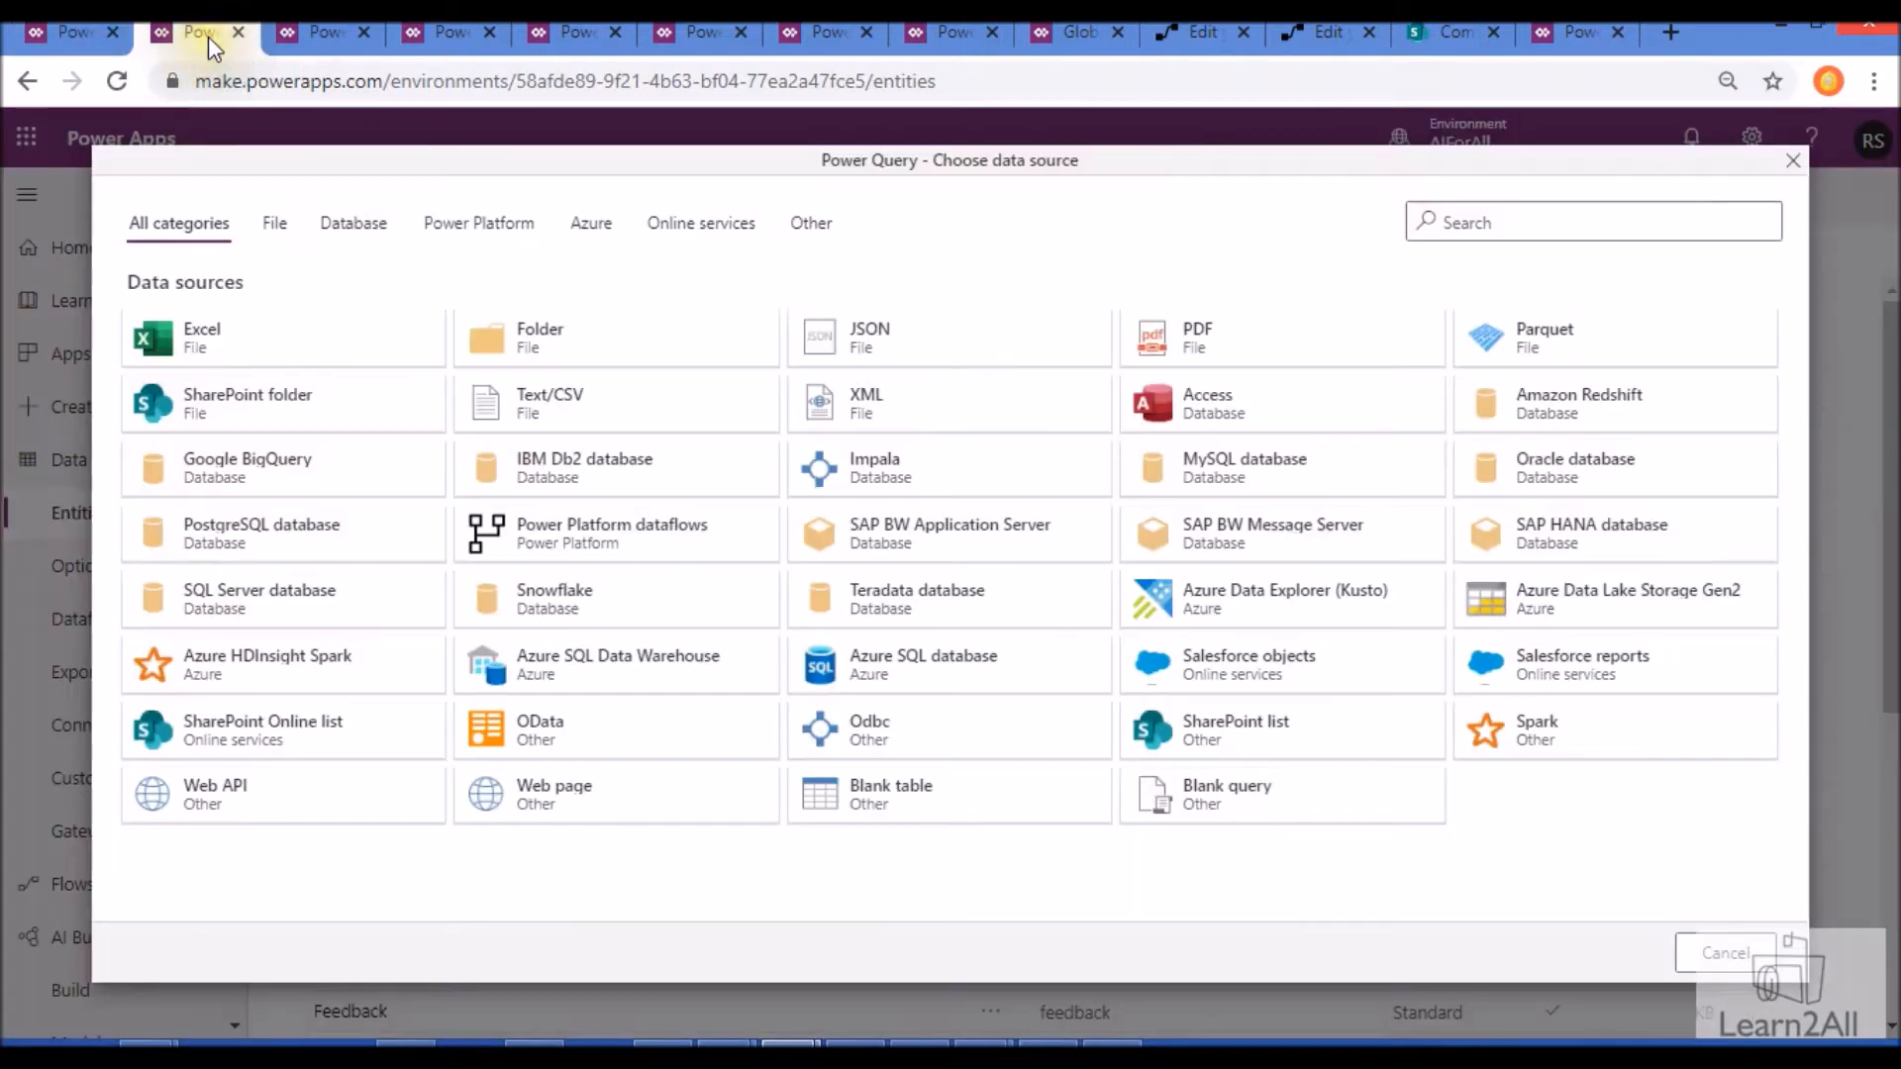
{"action": "left_click", "coordinate": [258, 350]}
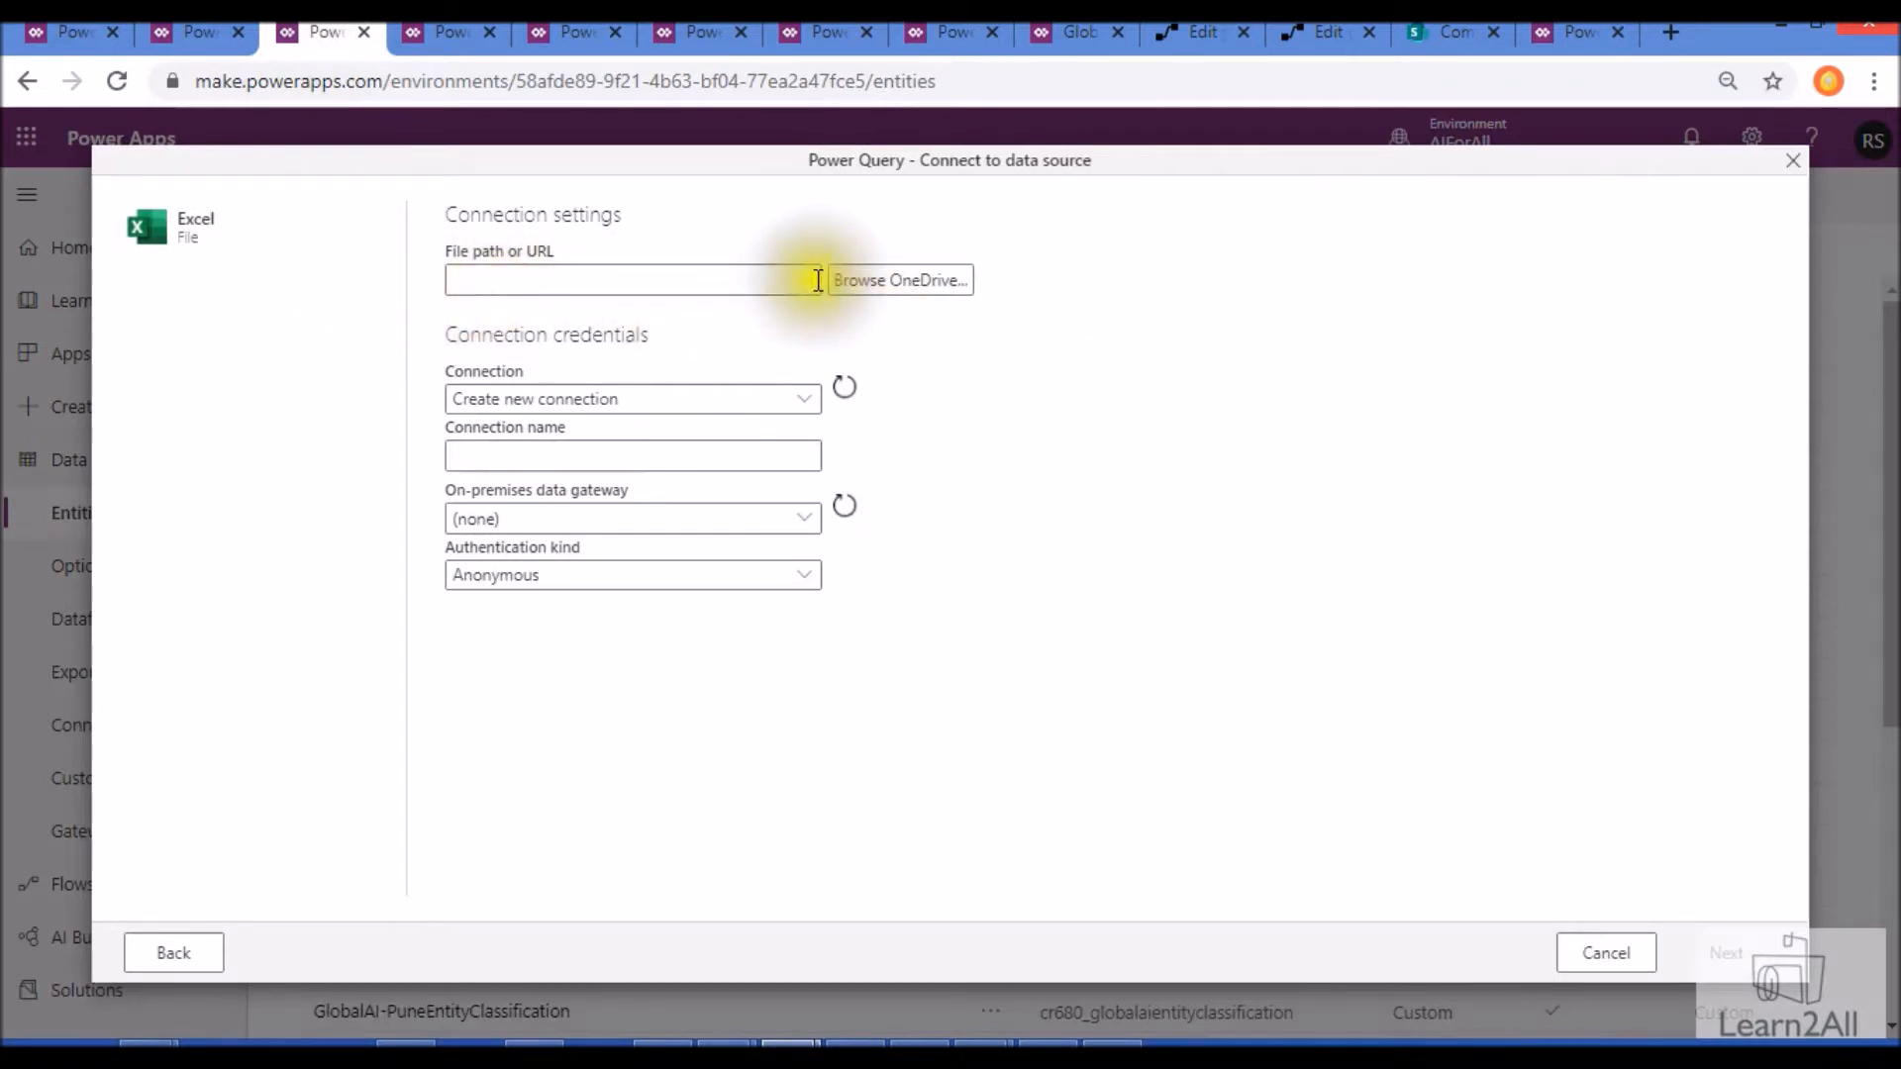
- Review the Source, Navigation and column type steps applied to the Sheet1 query in Power Query
{"action": "left_click", "coordinate": [429, 45]}
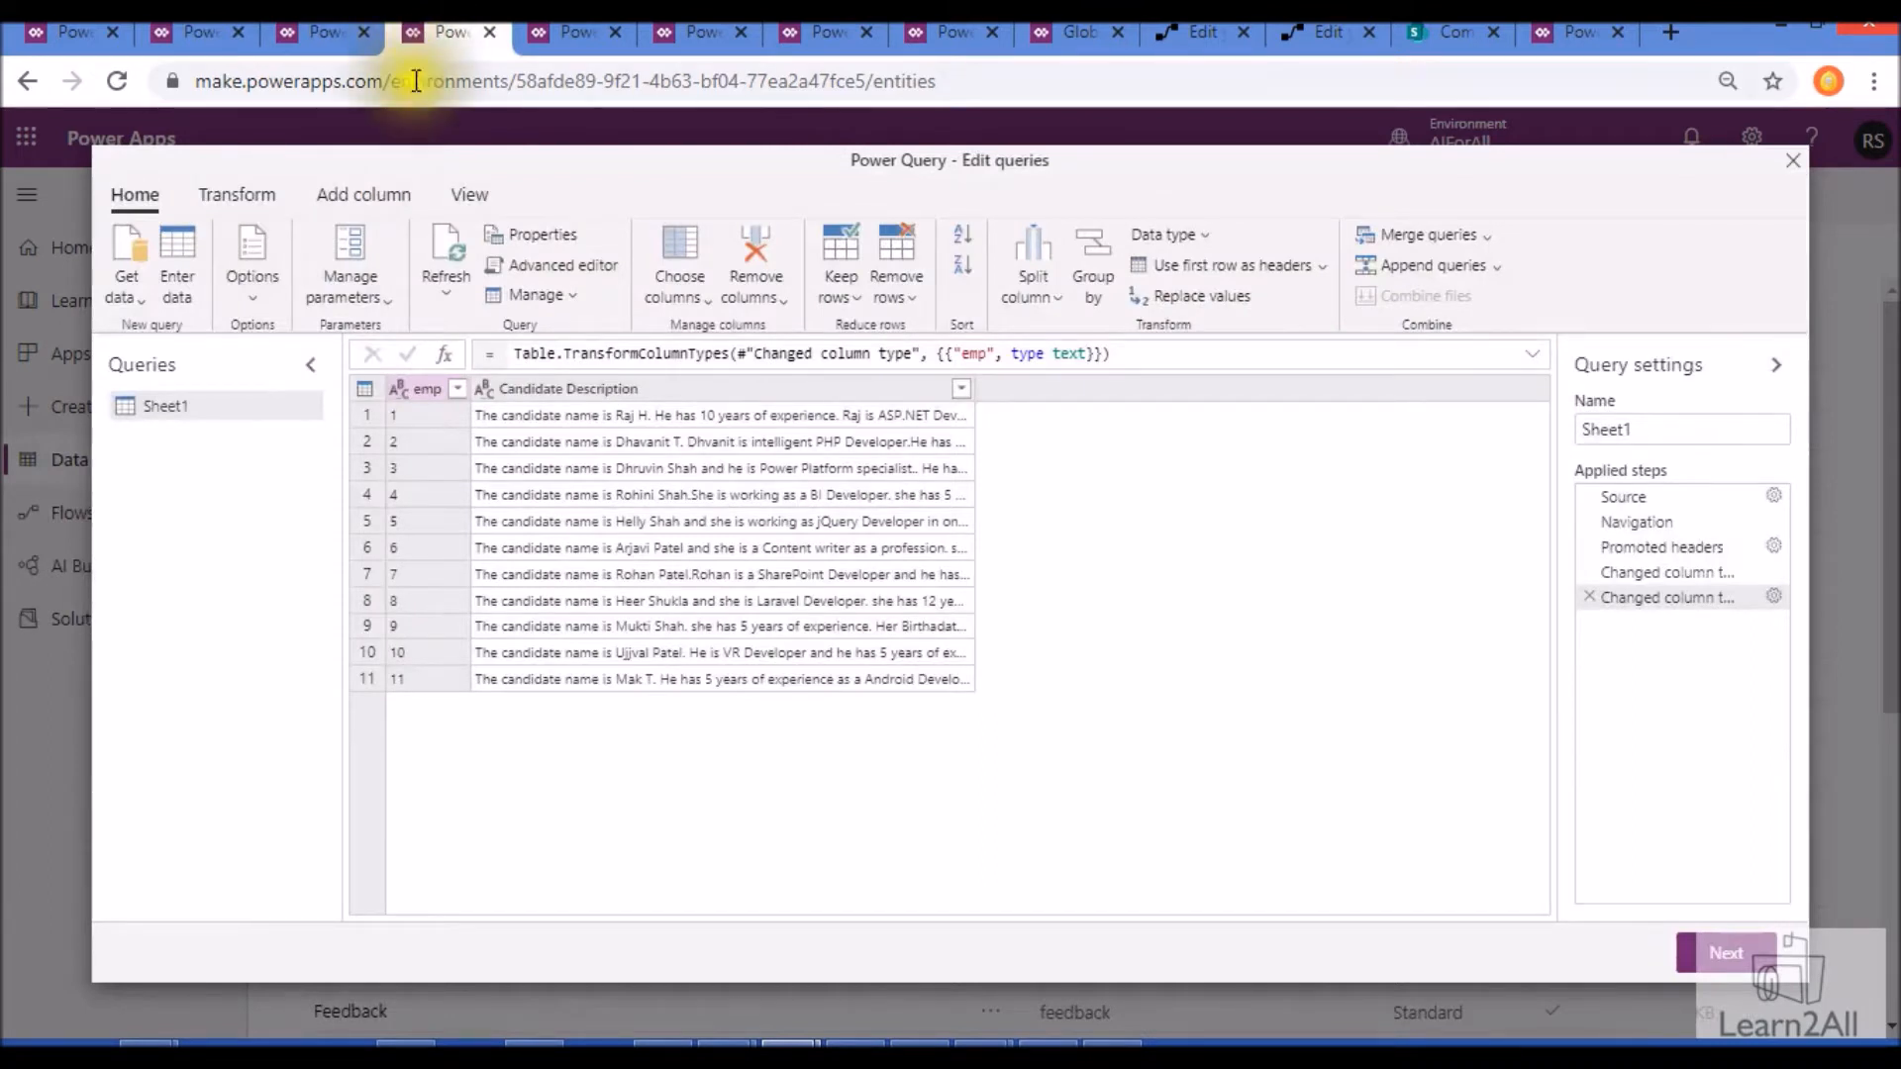
{"action": "left_click", "coordinate": [1649, 495]}
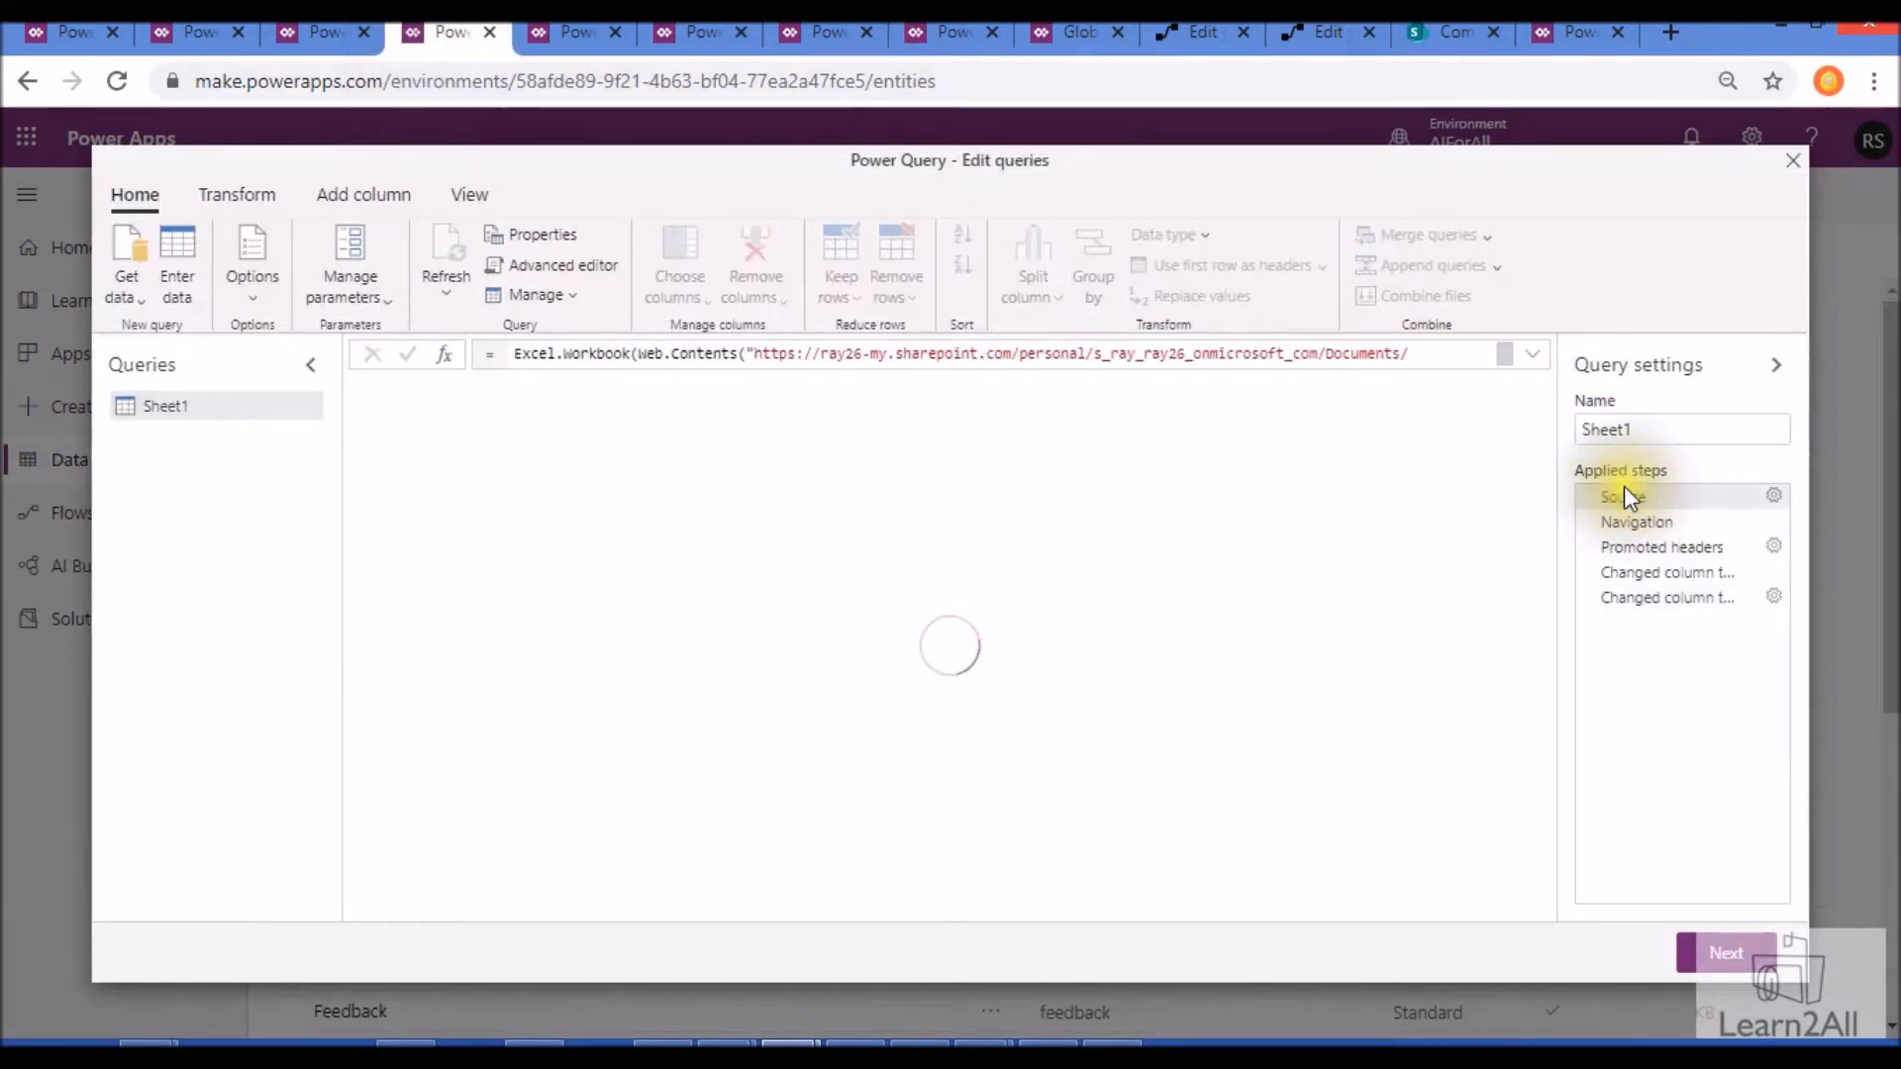
{"action": "left_click", "coordinate": [1643, 521]}
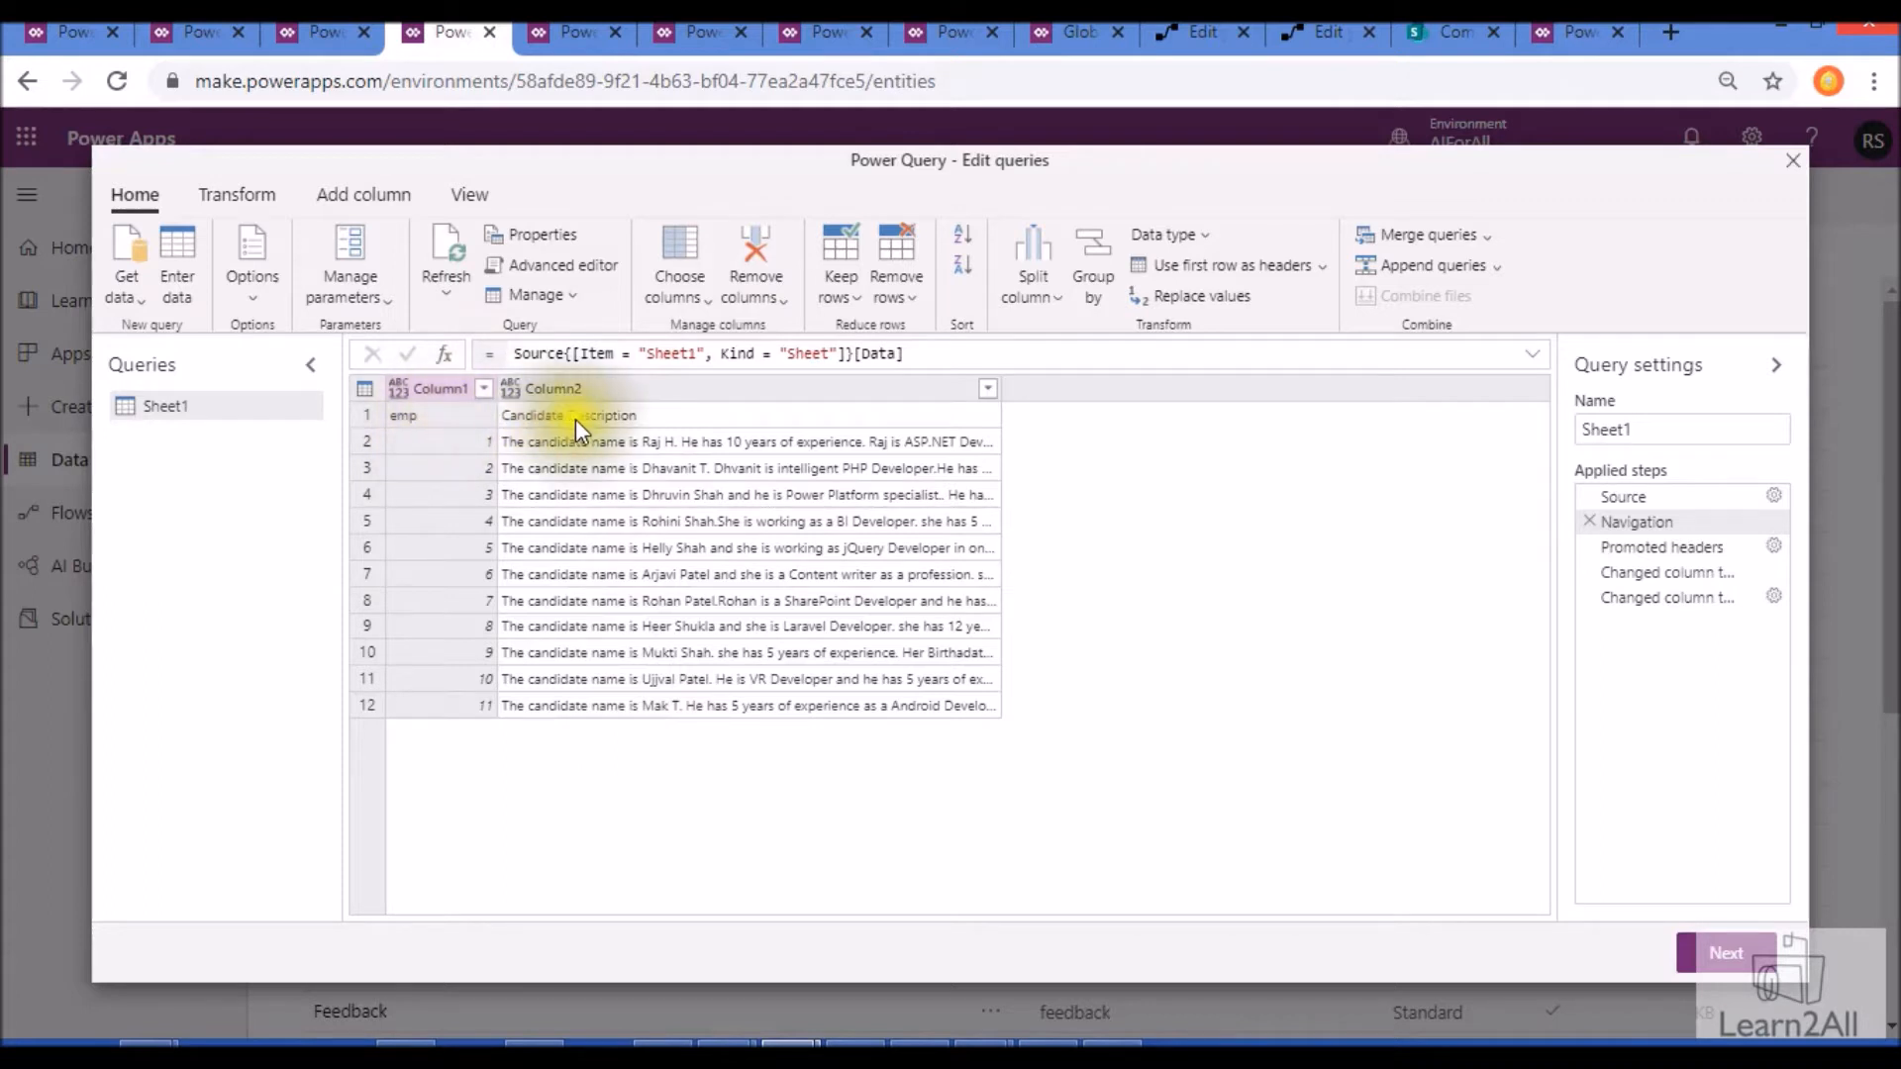
{"action": "left_click", "coordinate": [243, 196]}
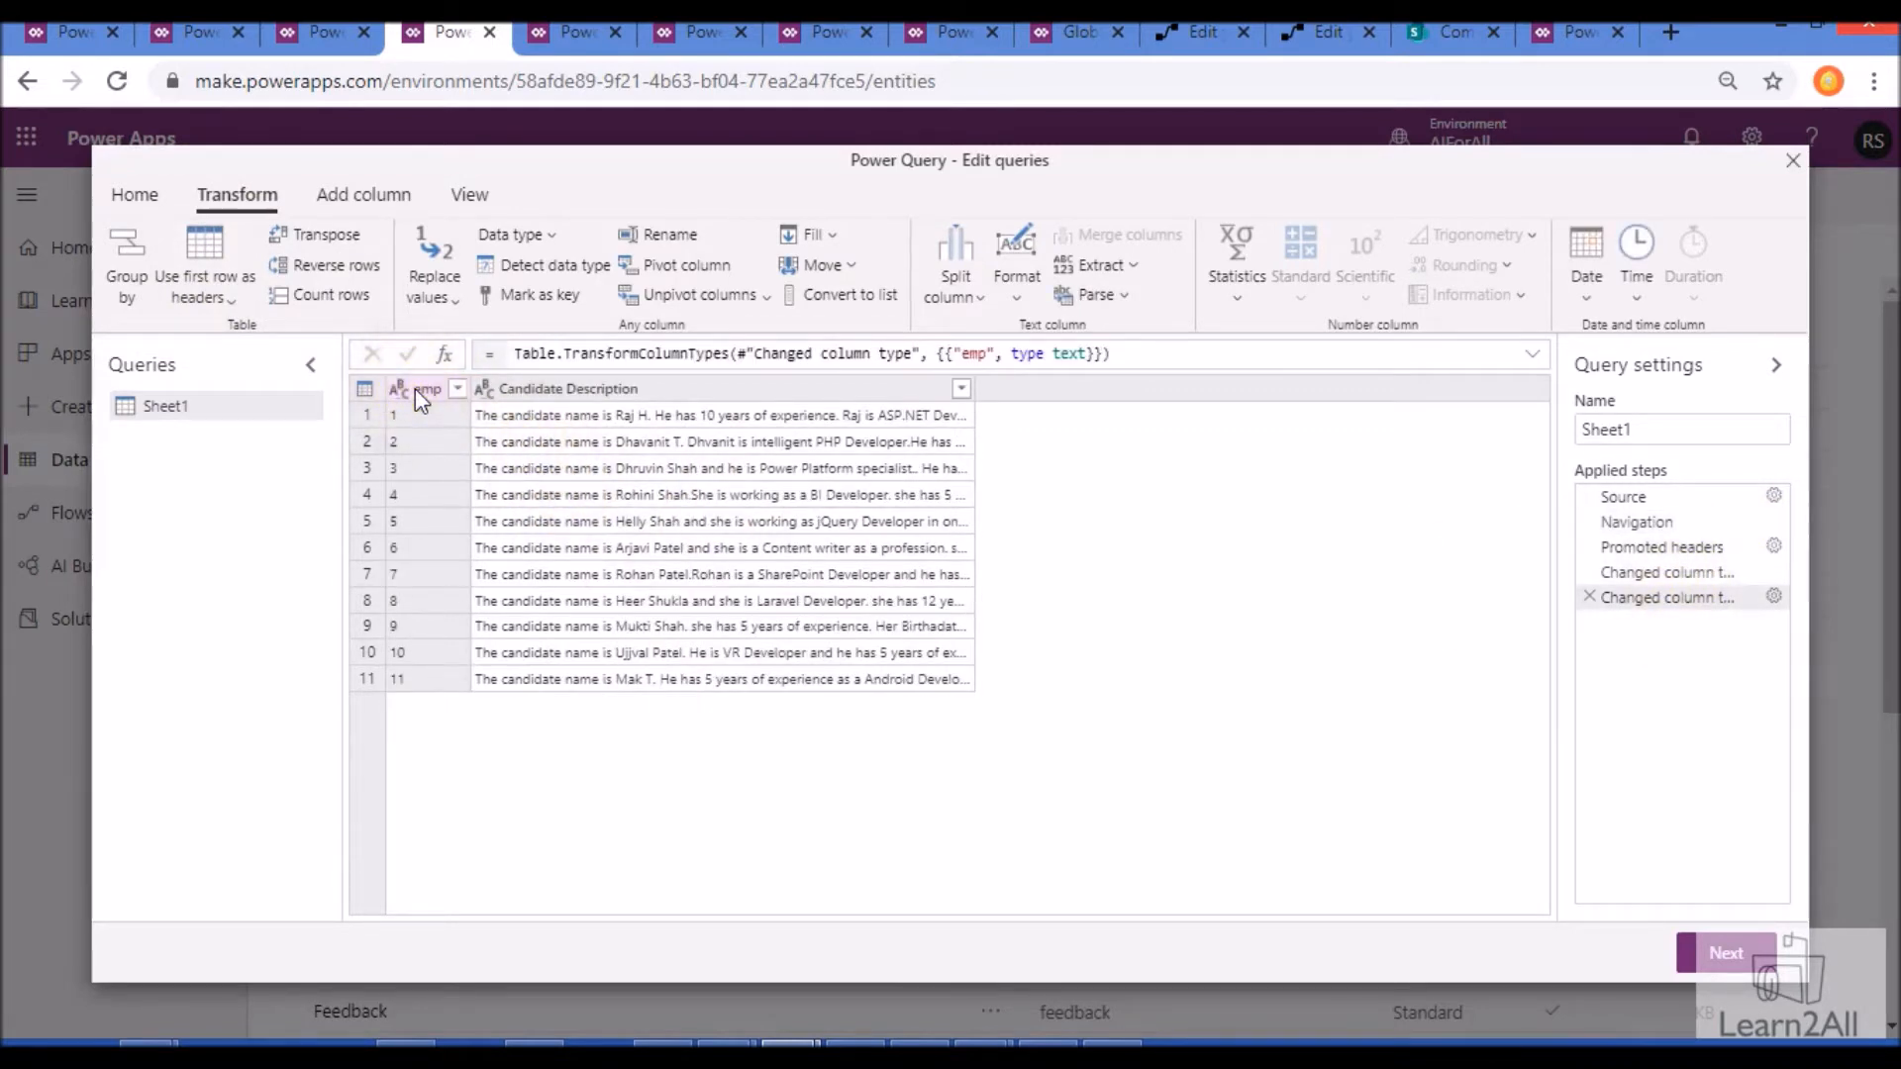
- Continue to the entity mapping and open the choices for the unique primary name field
{"action": "left_click", "coordinate": [1727, 948]}
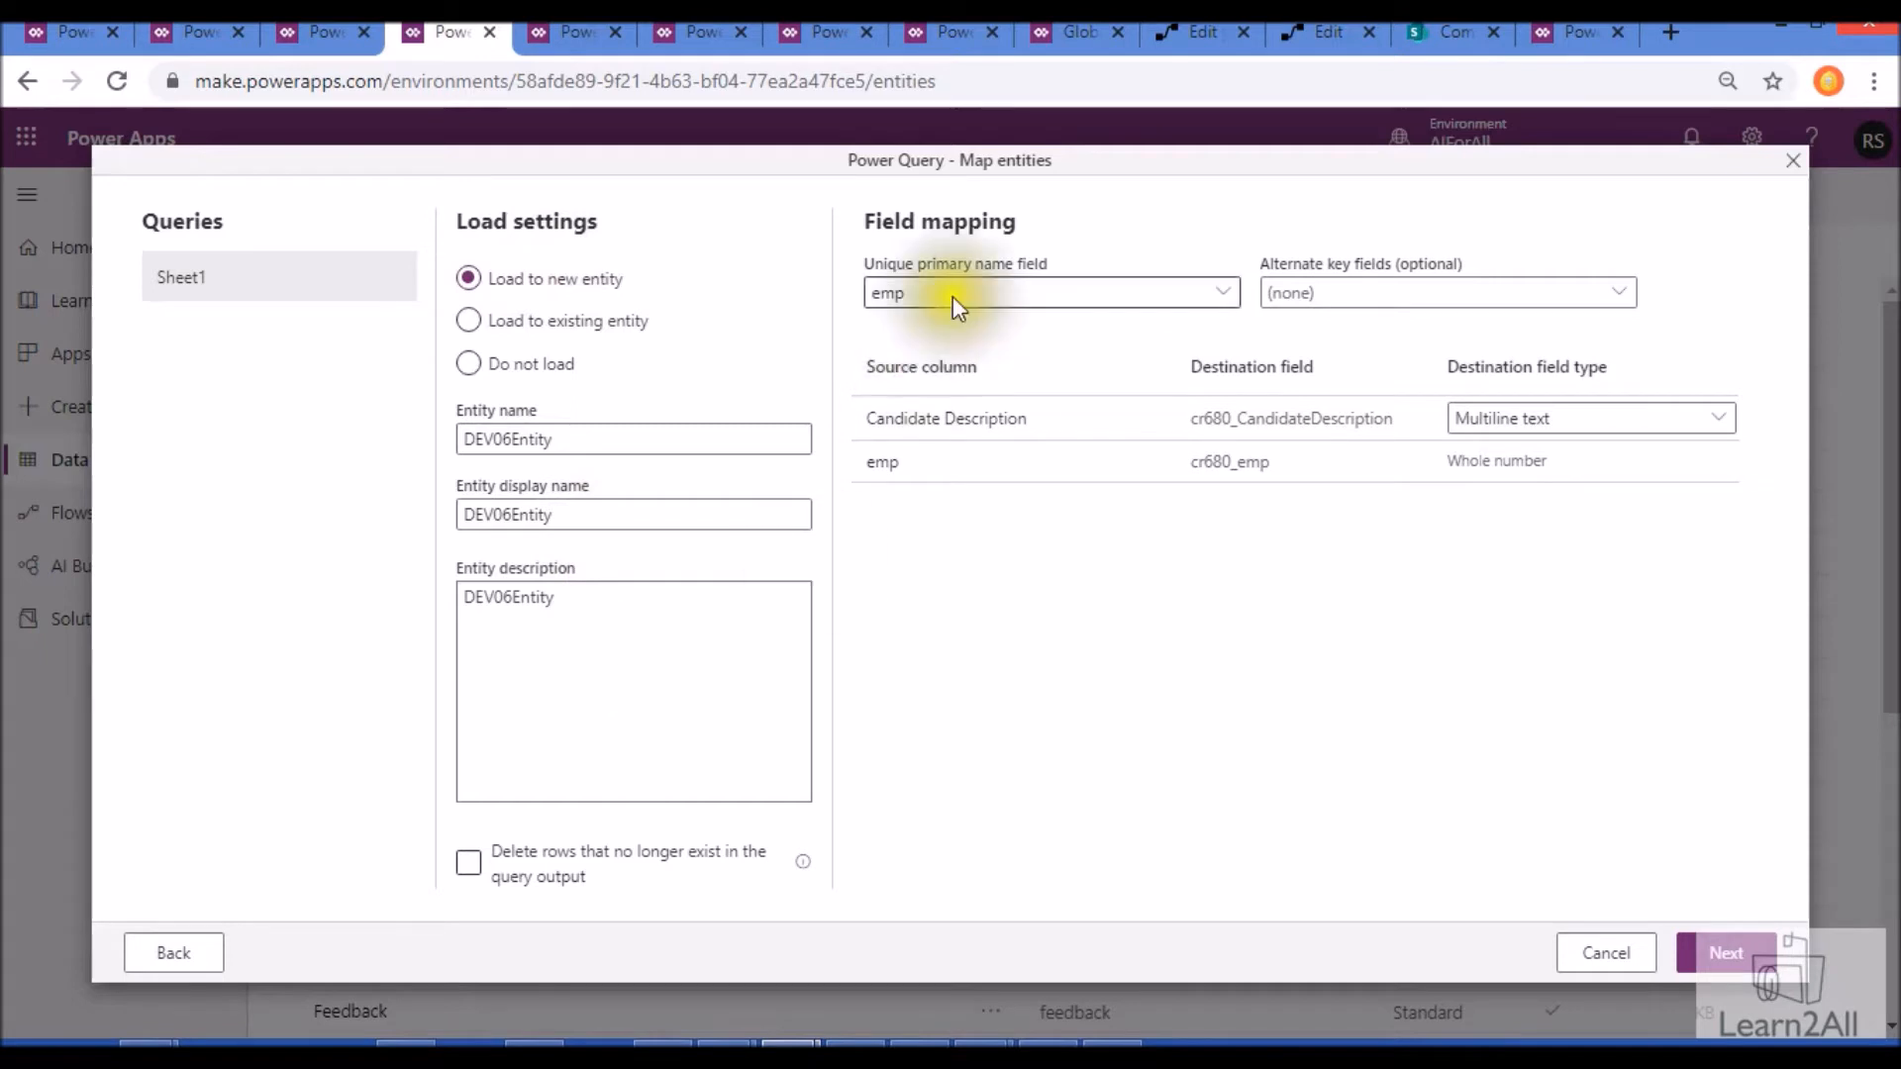
{"action": "left_click", "coordinate": [1010, 293]}
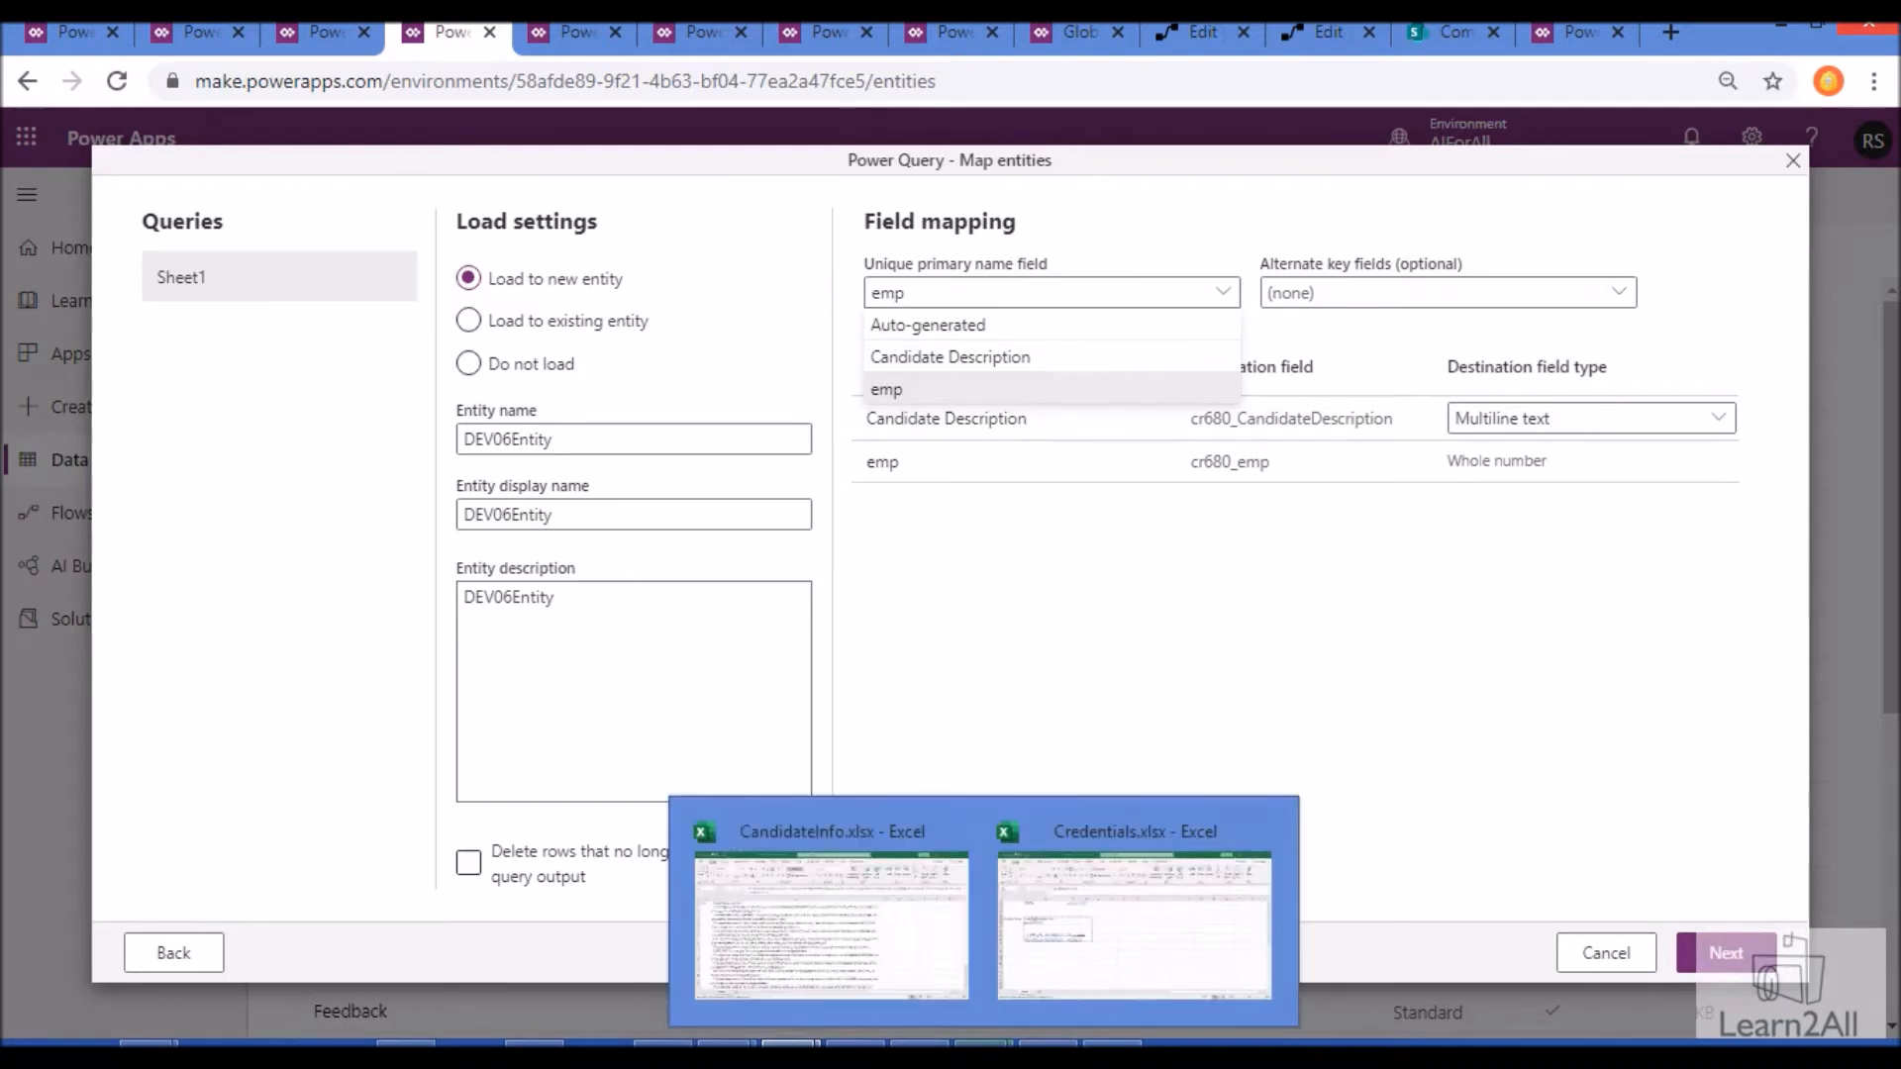
- Switch to the CandidateInfo.xlsx workbook in Excel, examine its emp and Candidate Description columns, and return to the entity mapping
{"action": "left_click", "coordinate": [853, 995]}
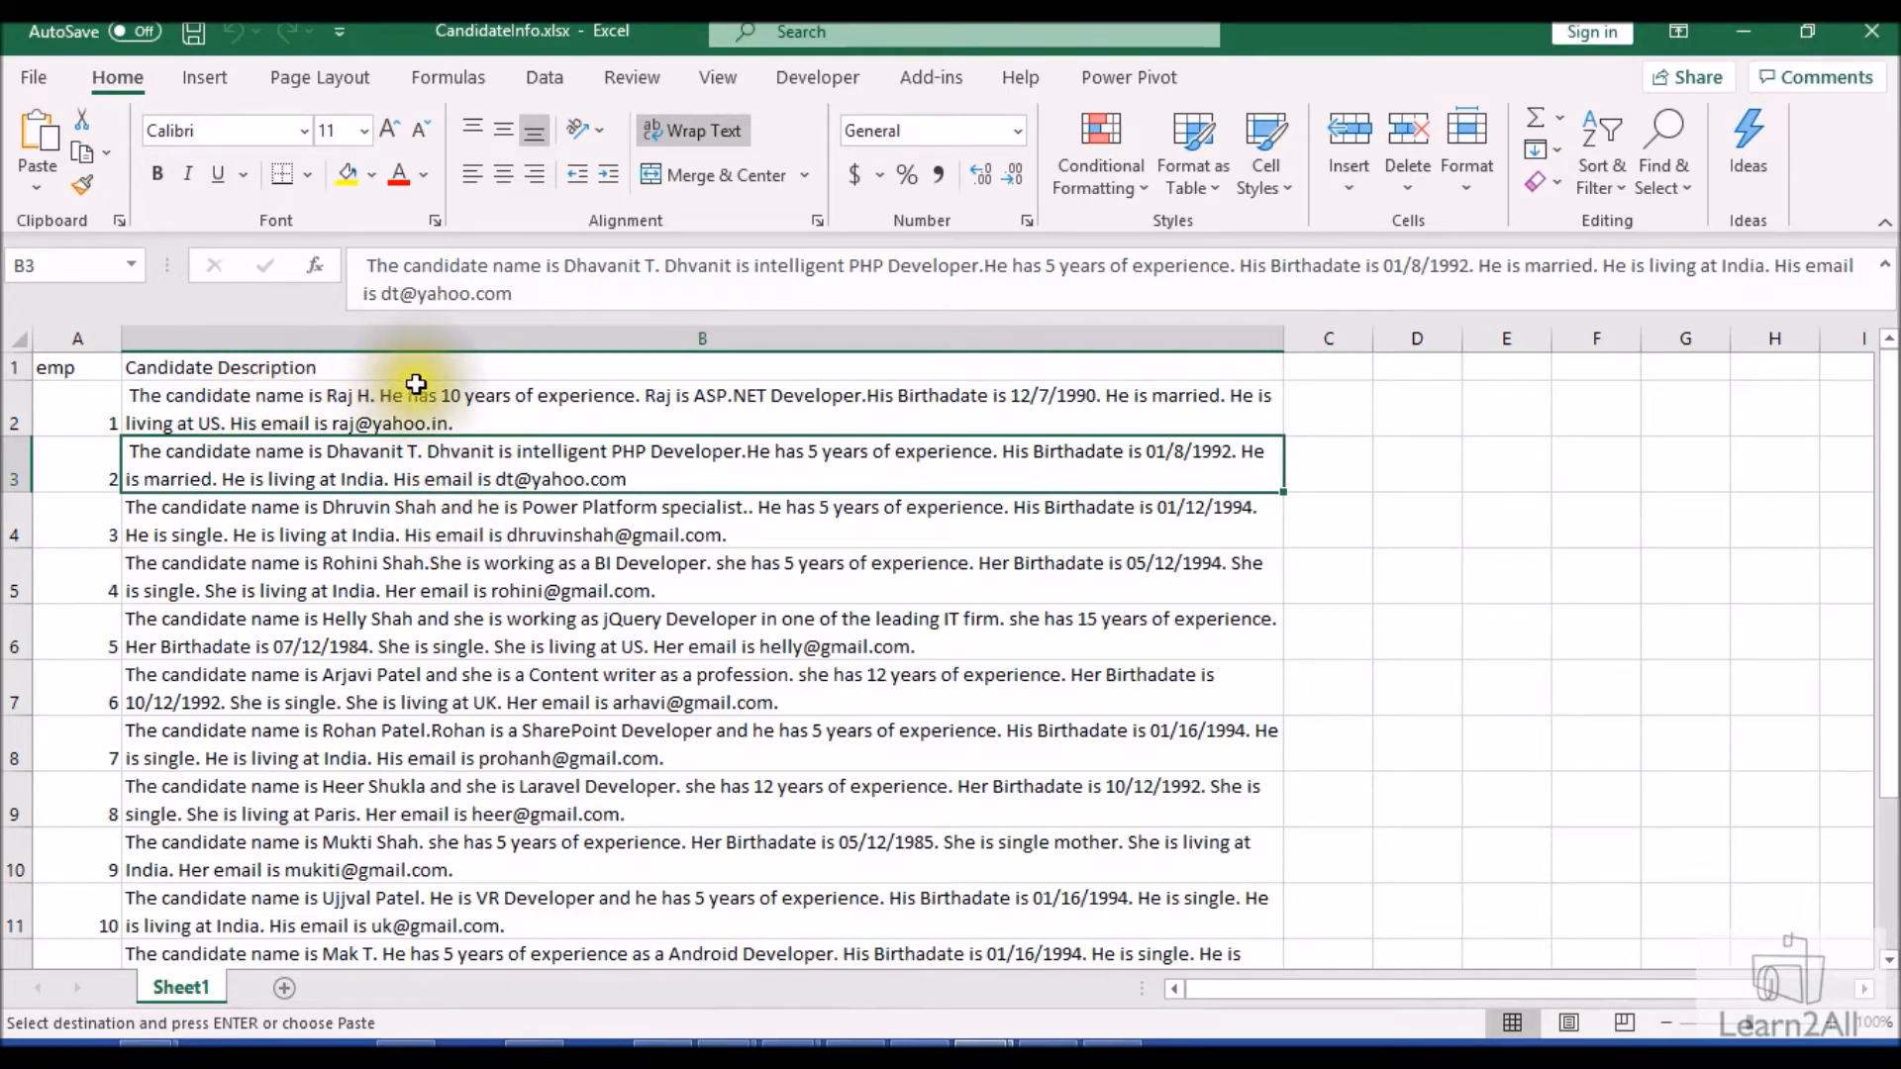
{"action": "left_click", "coordinate": [354, 415]}
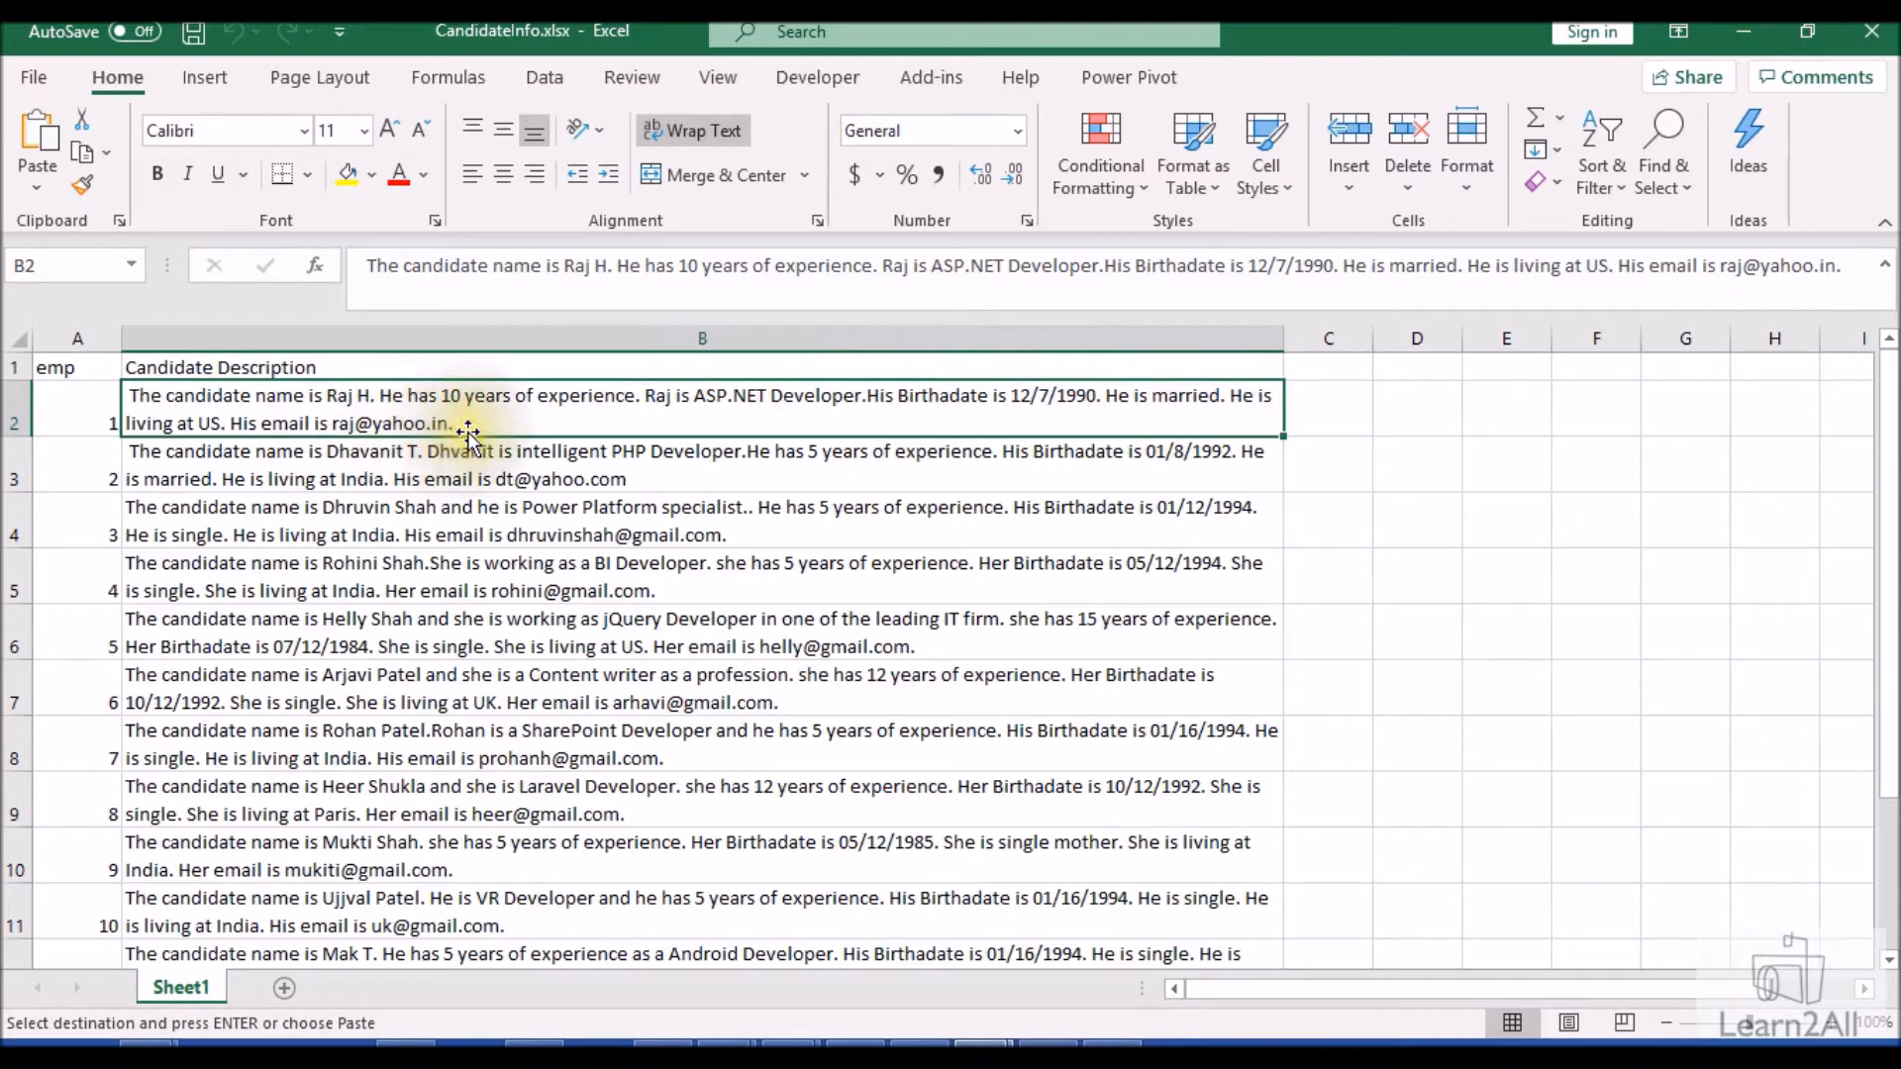
{"action": "scroll", "coordinate": [492, 831], "scroll_direction": "down", "scroll_amount": 4}
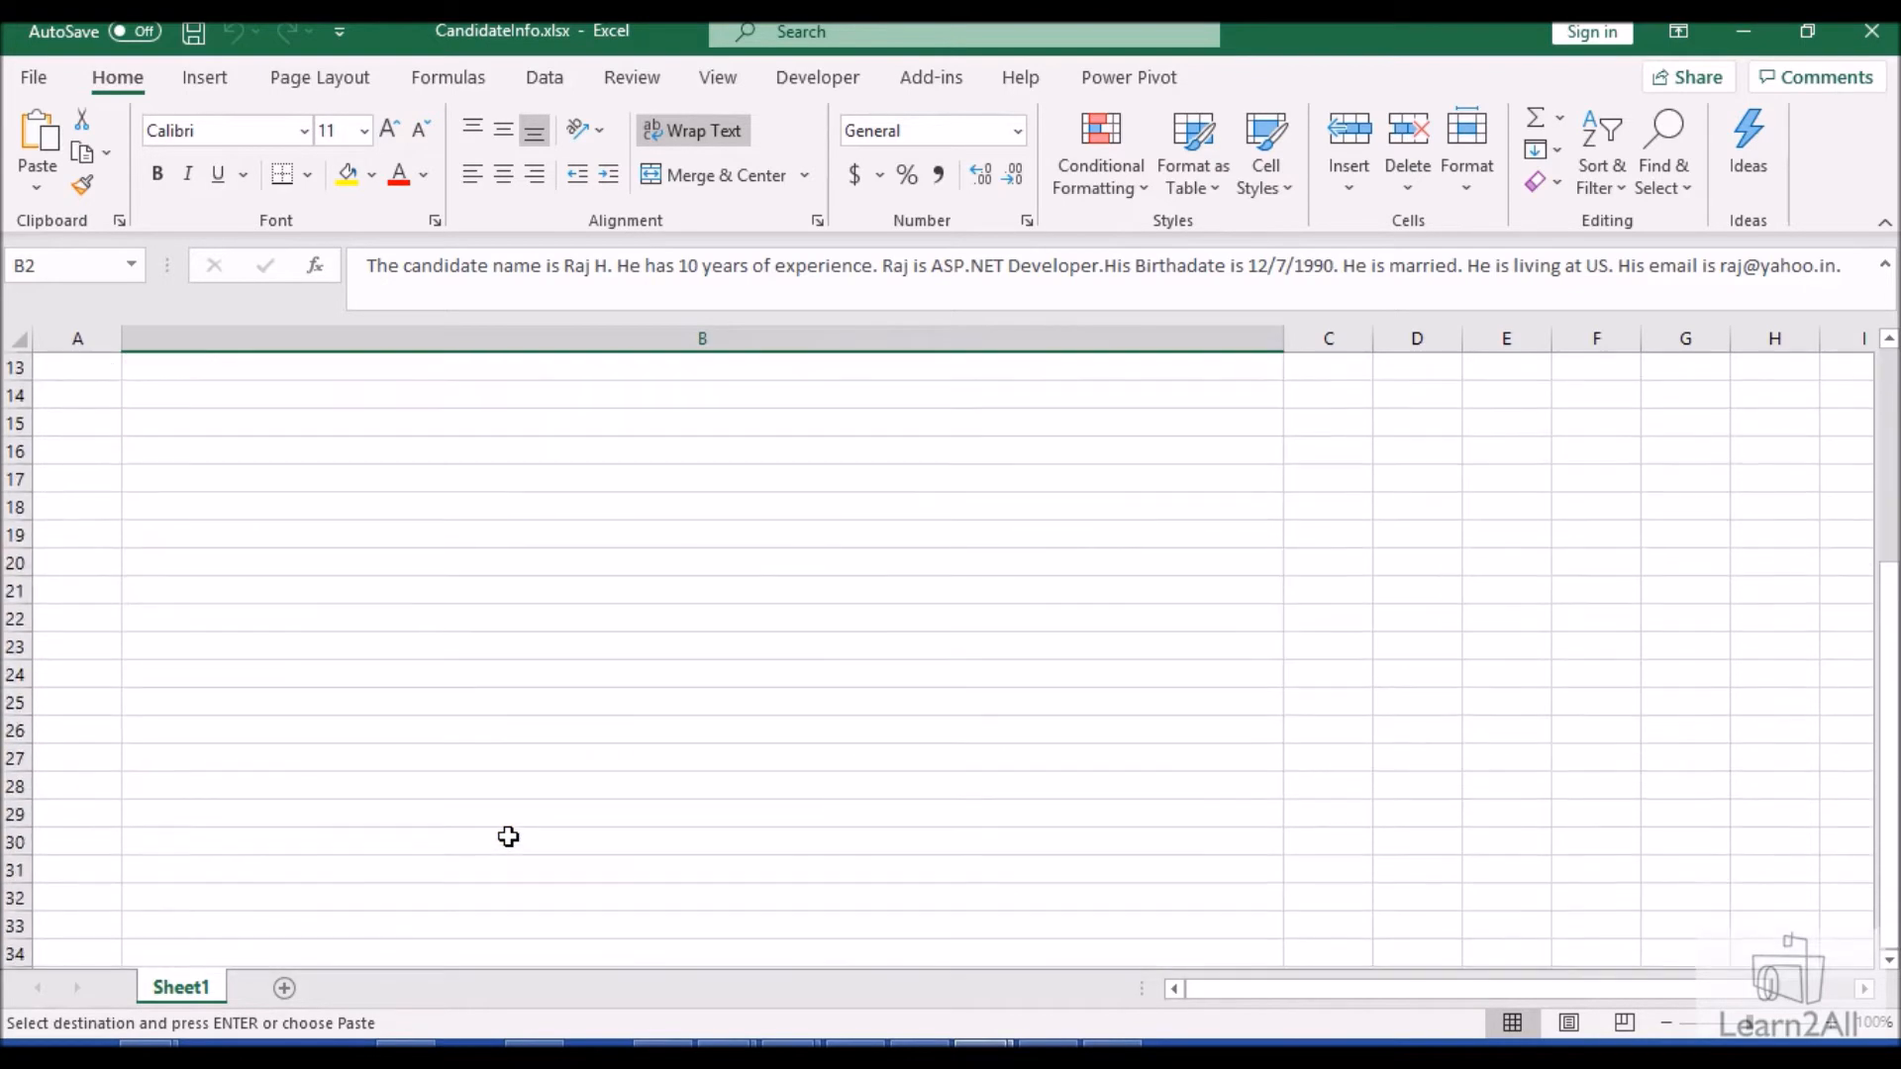
{"action": "scroll", "coordinate": [508, 837], "scroll_direction": "up", "scroll_amount": 4}
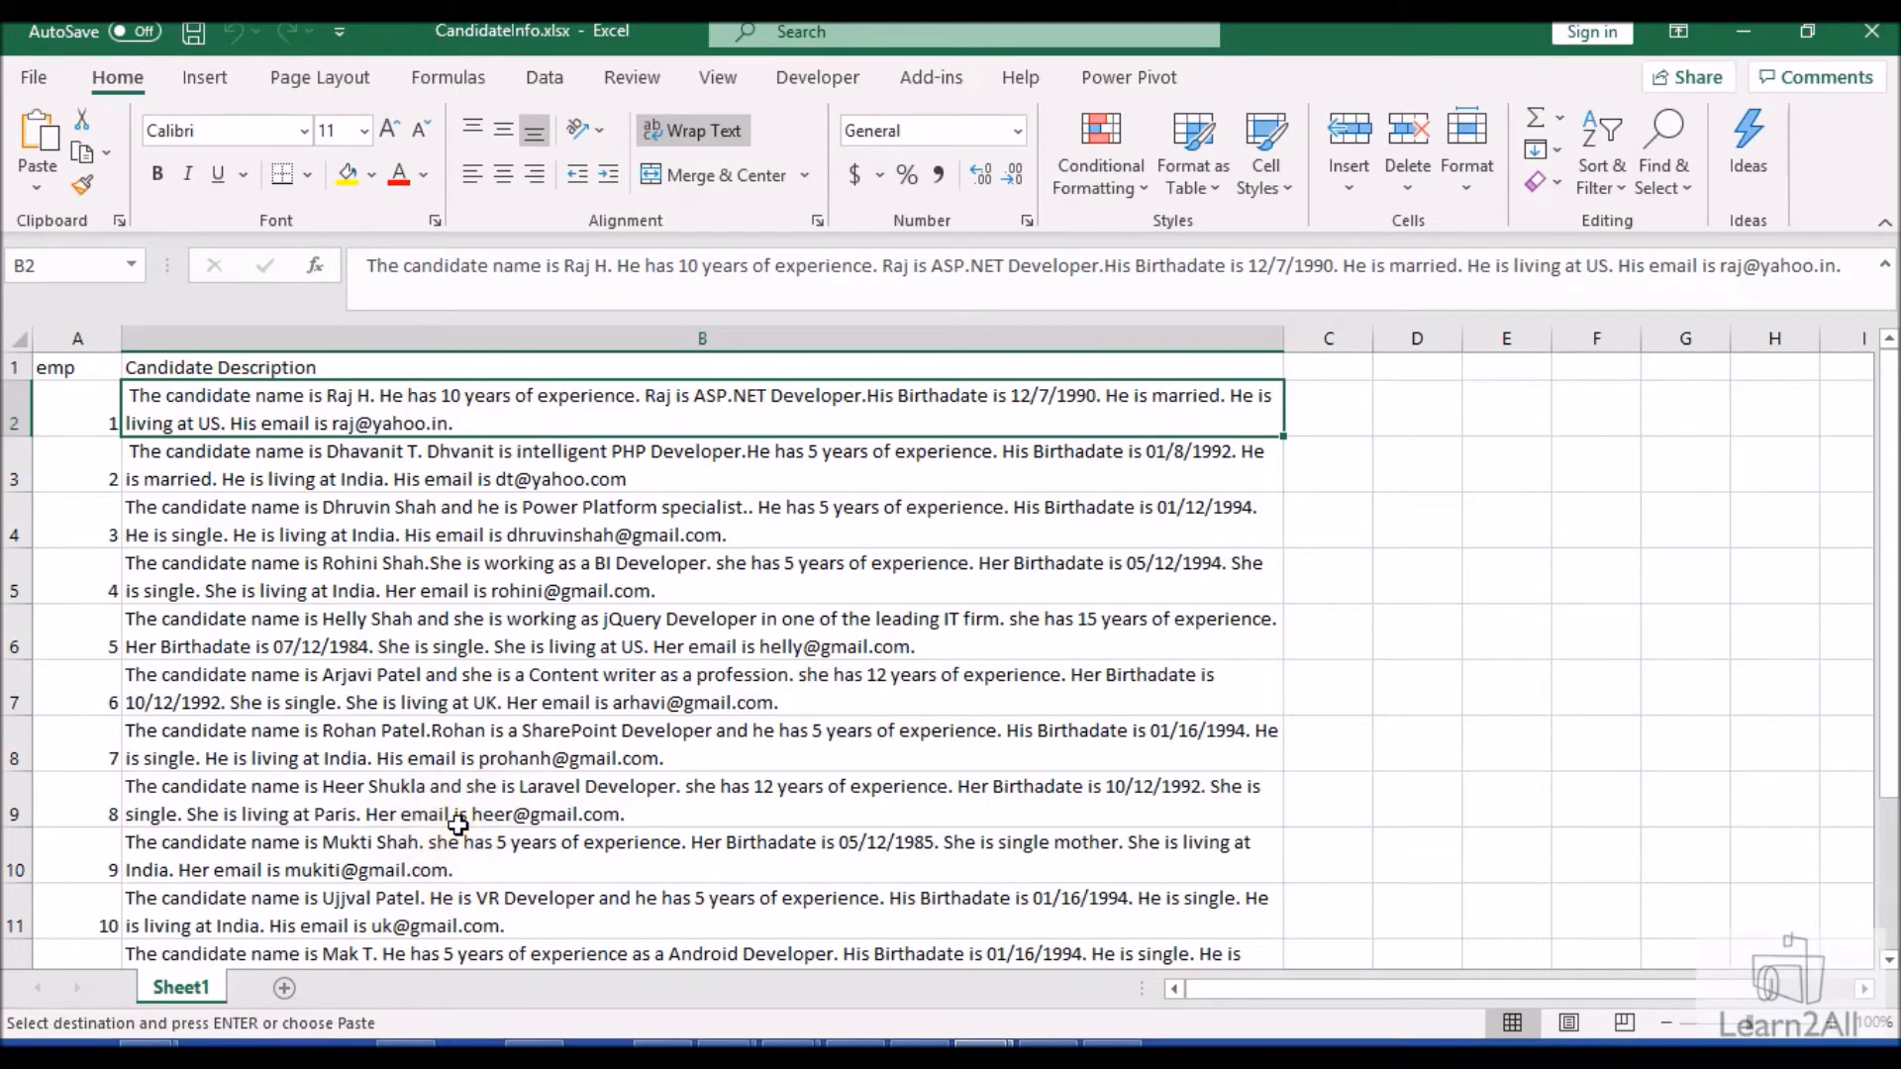
{"action": "left_click", "coordinate": [1740, 28]}
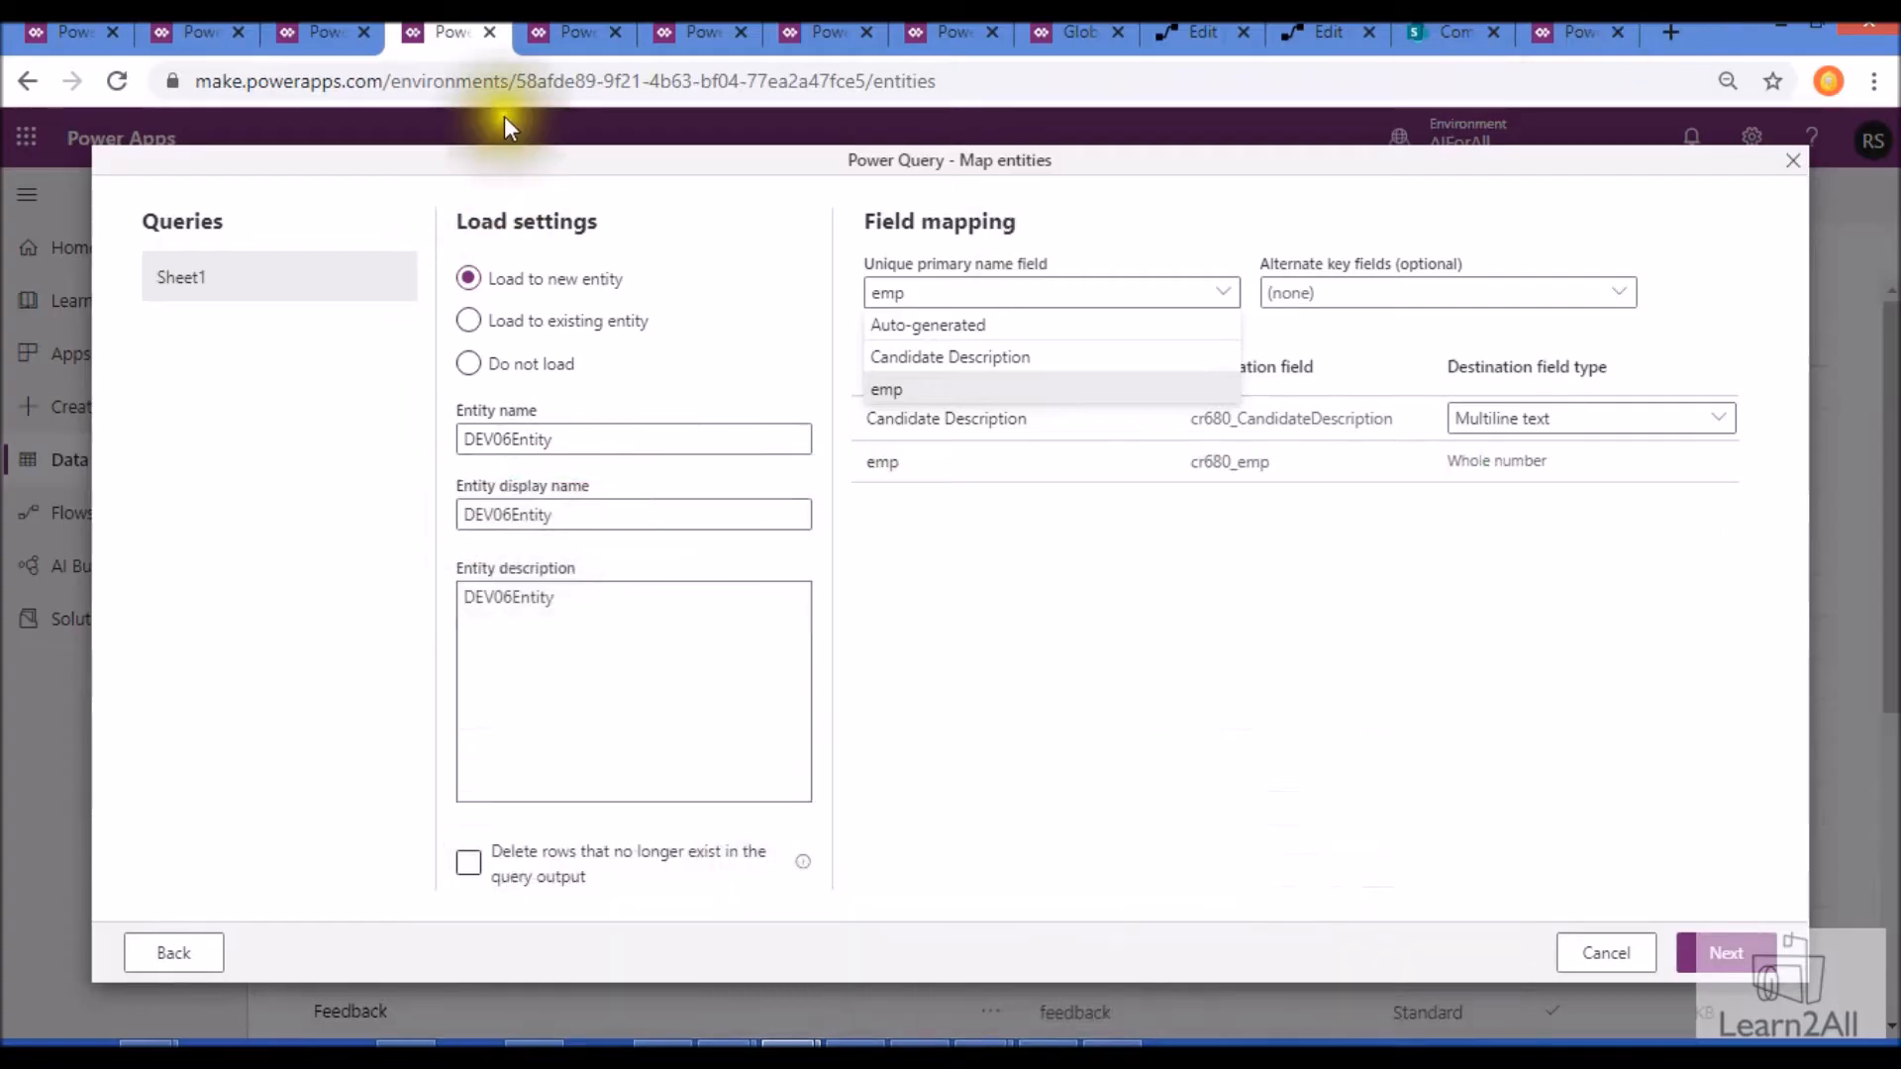
- Duplicate the Entities browser tab and place the copy between the Power Query mapping tab and the AI Builder tab
{"action": "left_click", "coordinate": [570, 31]}
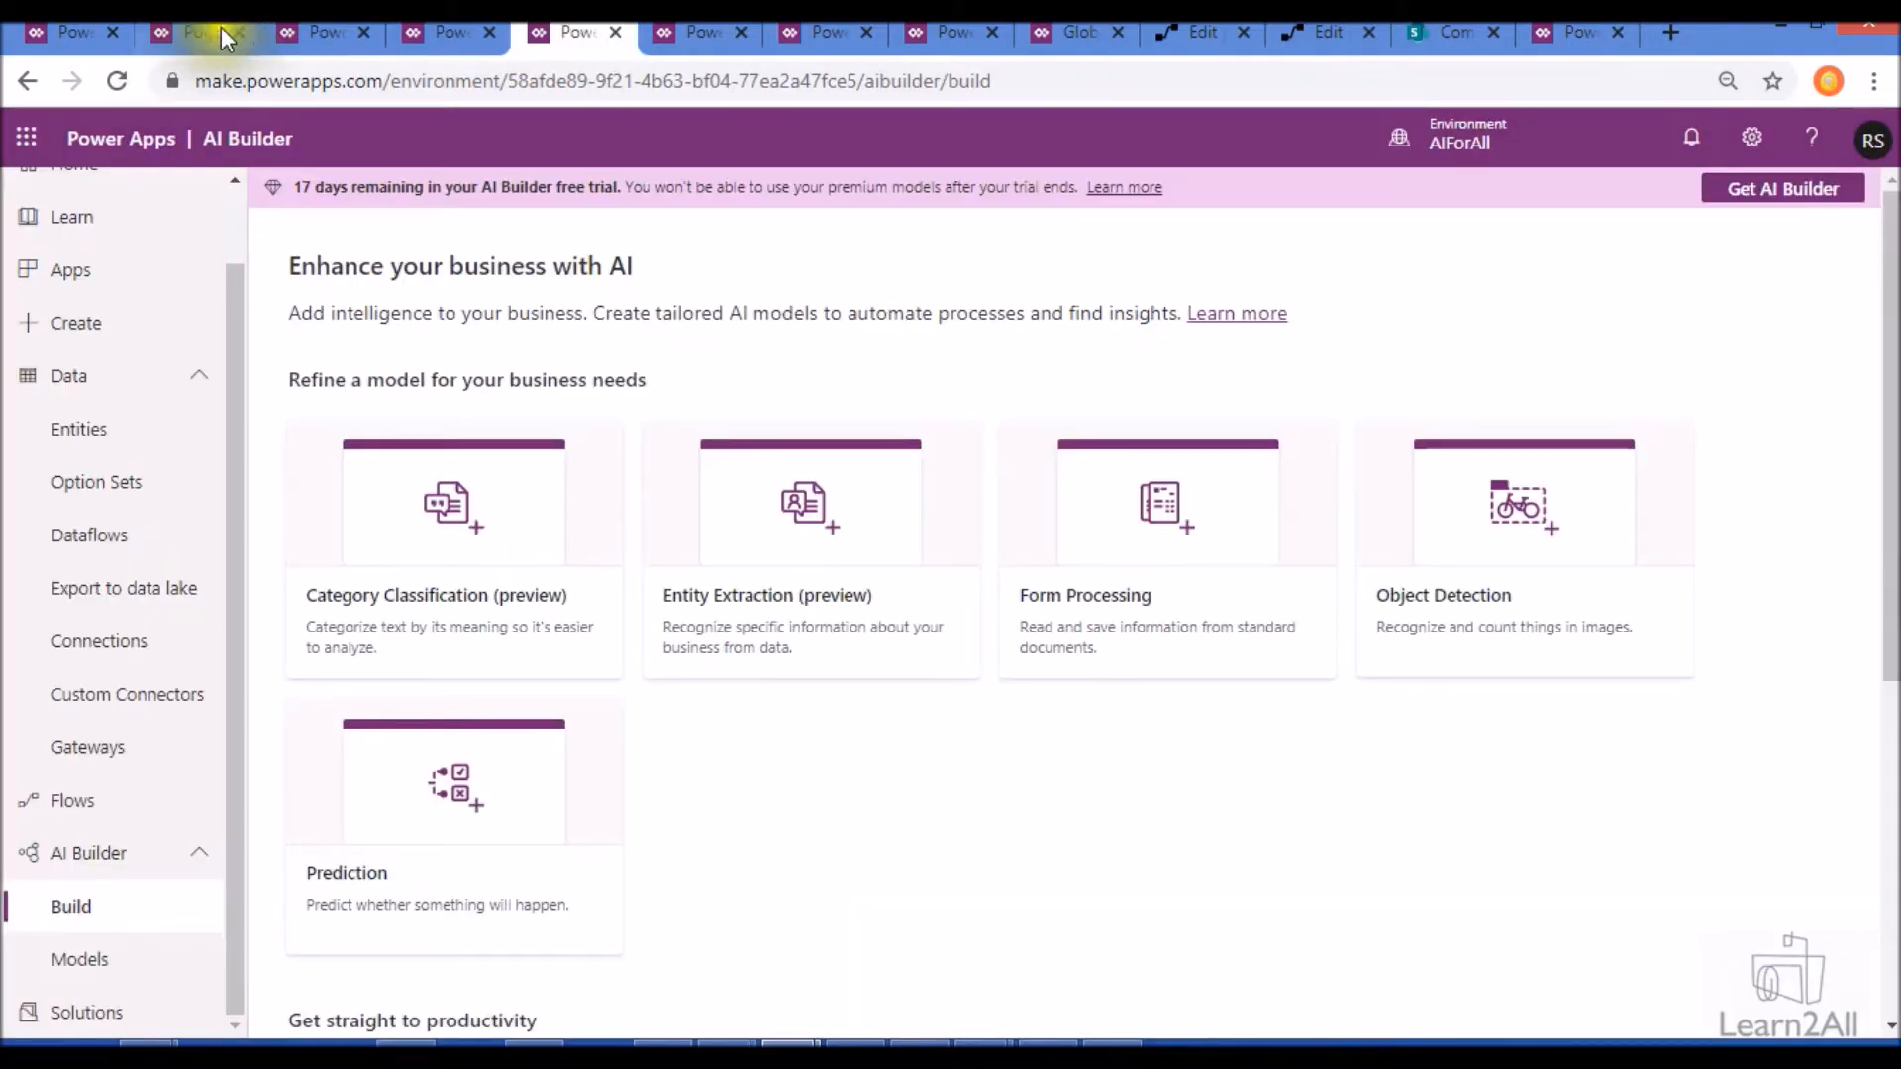
{"action": "left_click", "coordinate": [77, 30]}
{"action": "right_click", "coordinate": [79, 37]}
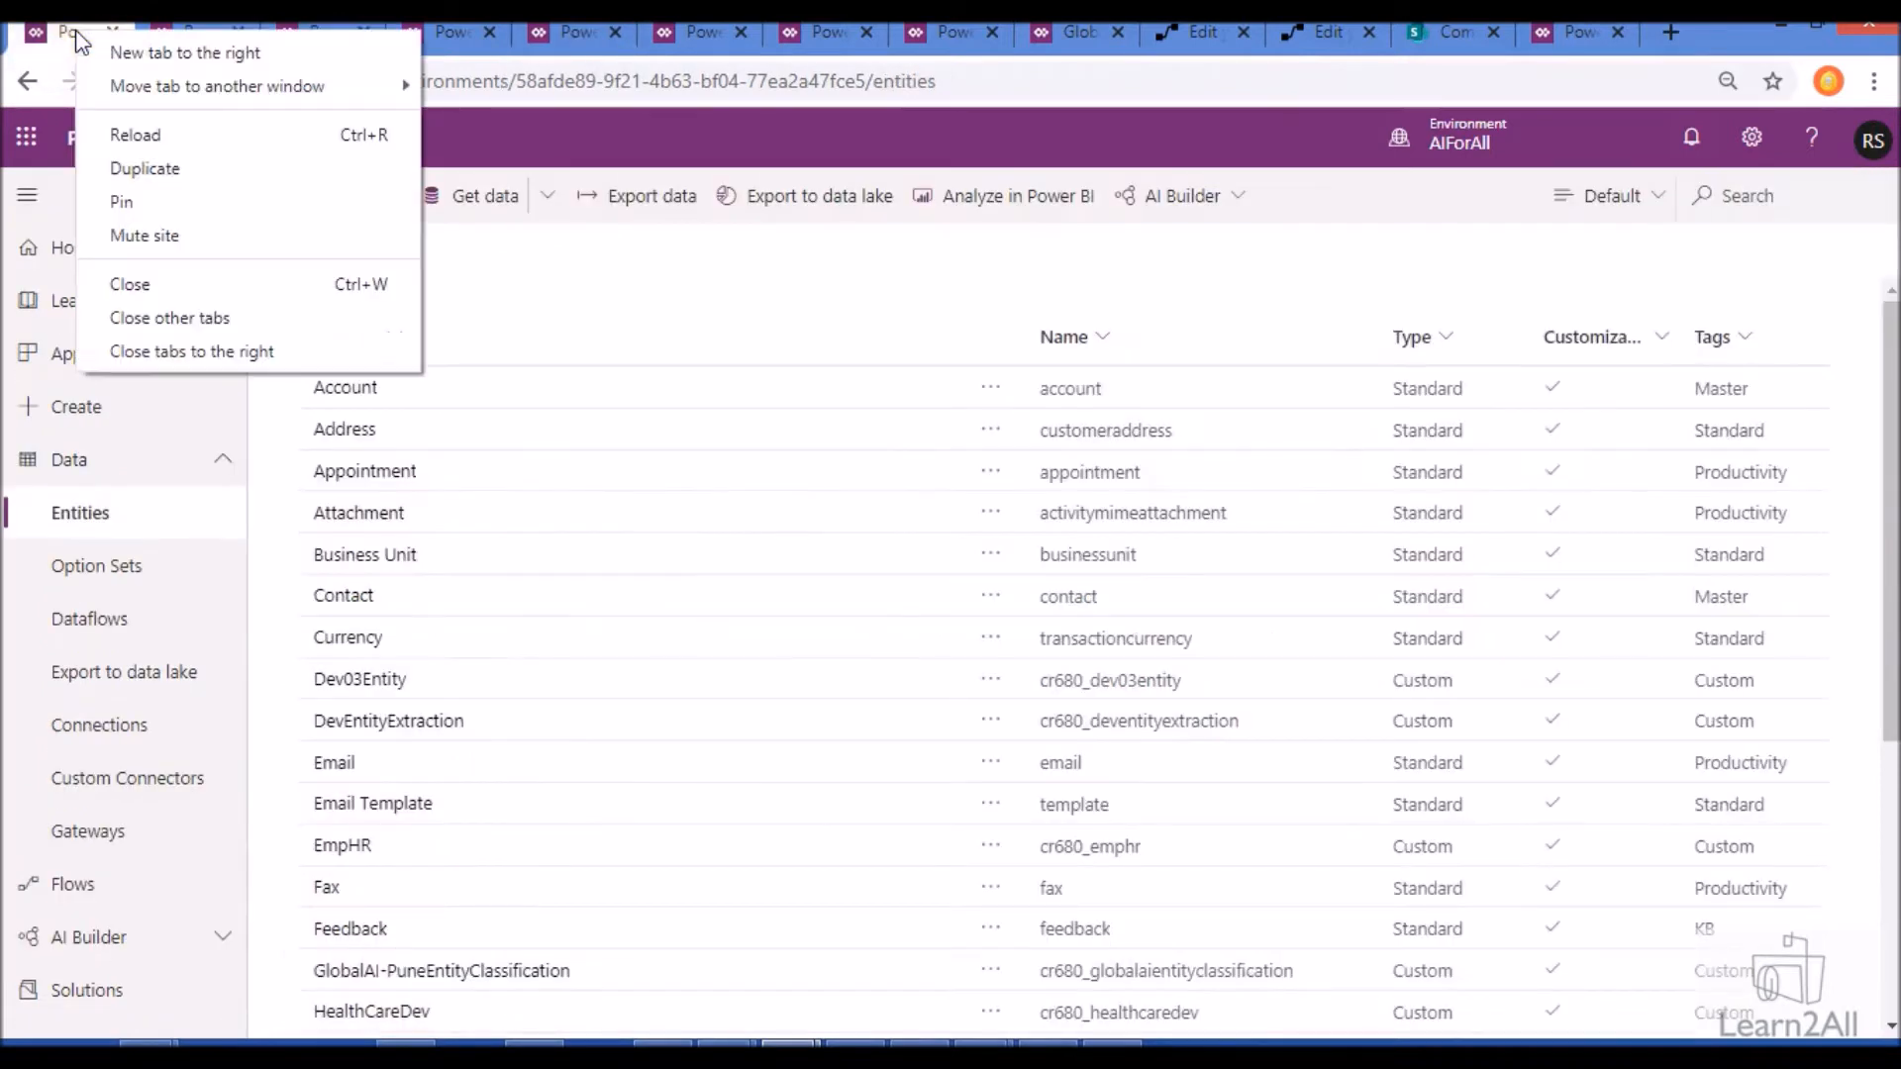
{"action": "left_click", "coordinate": [139, 164]}
{"action": "left_click_drag", "start_coordinate": [170, 34], "coordinate": [565, 29]}
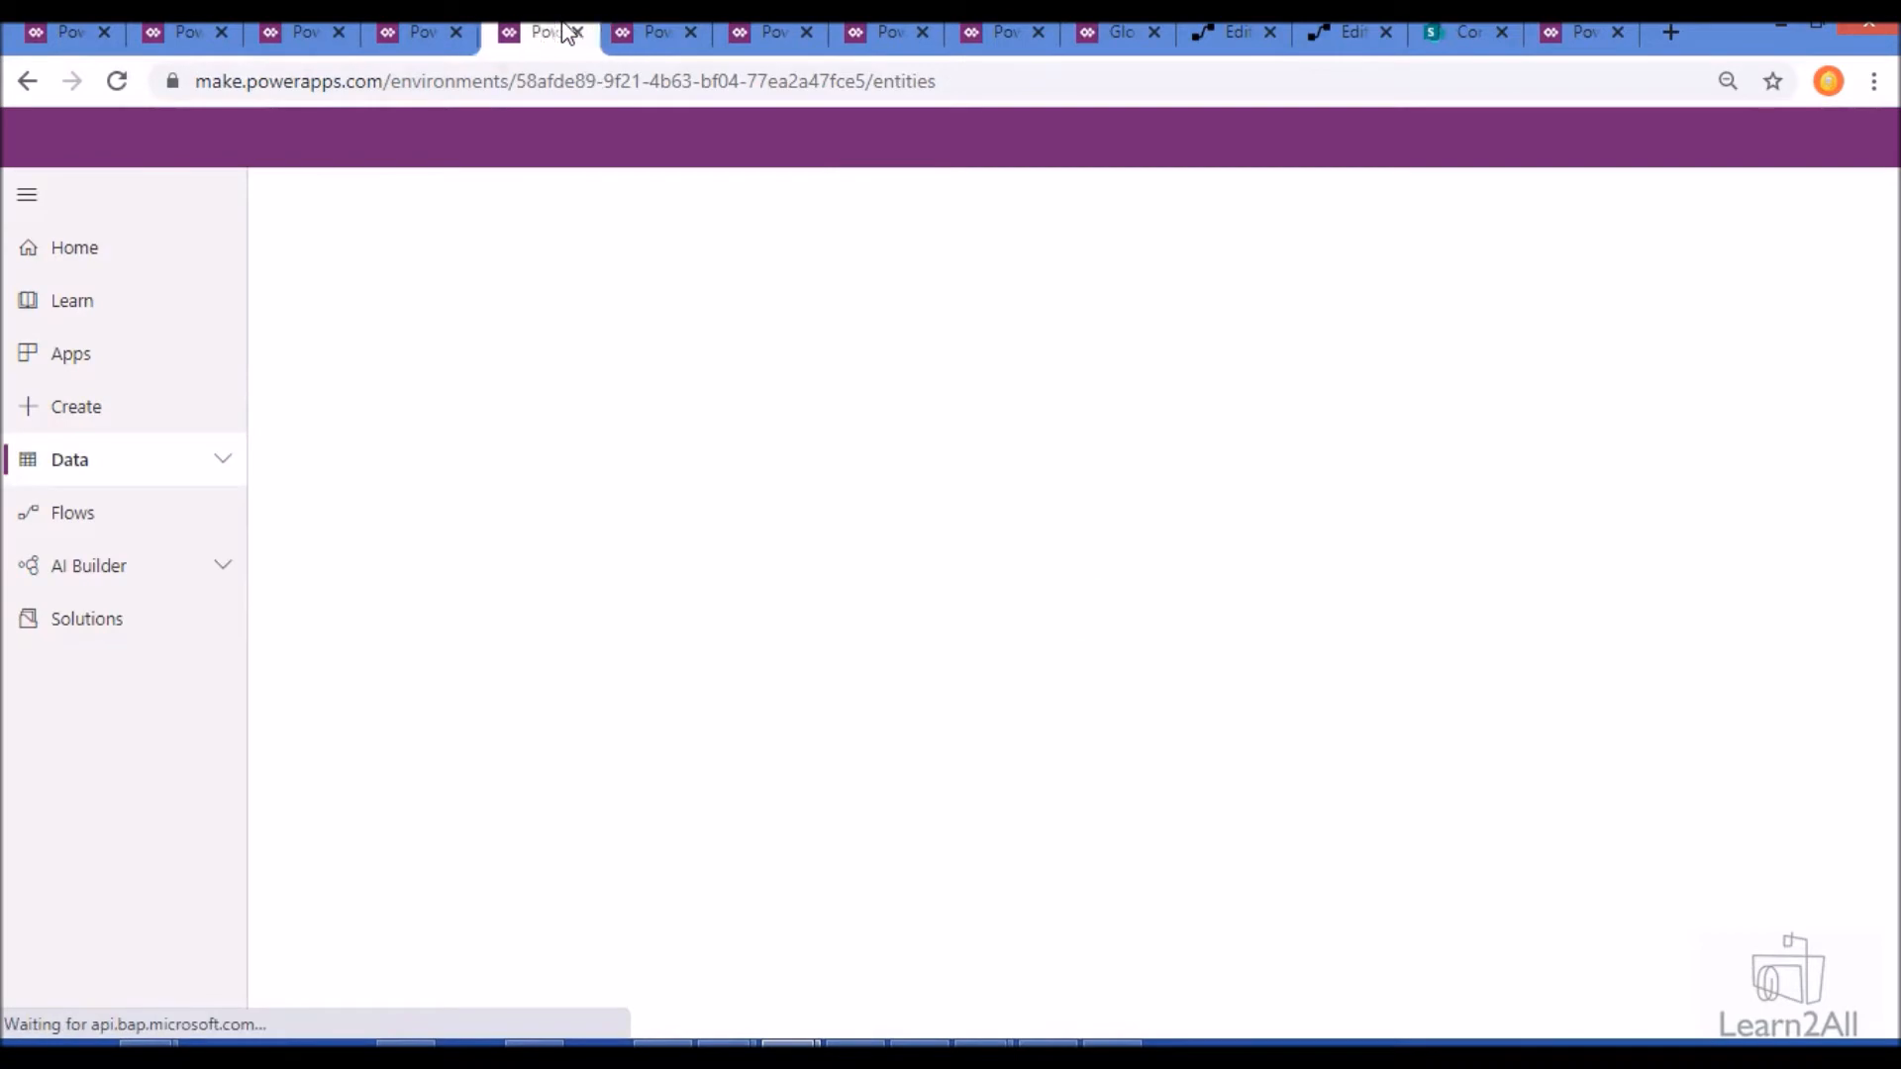
{"action": "left_click", "coordinate": [430, 27]}
{"action": "left_click", "coordinate": [539, 28]}
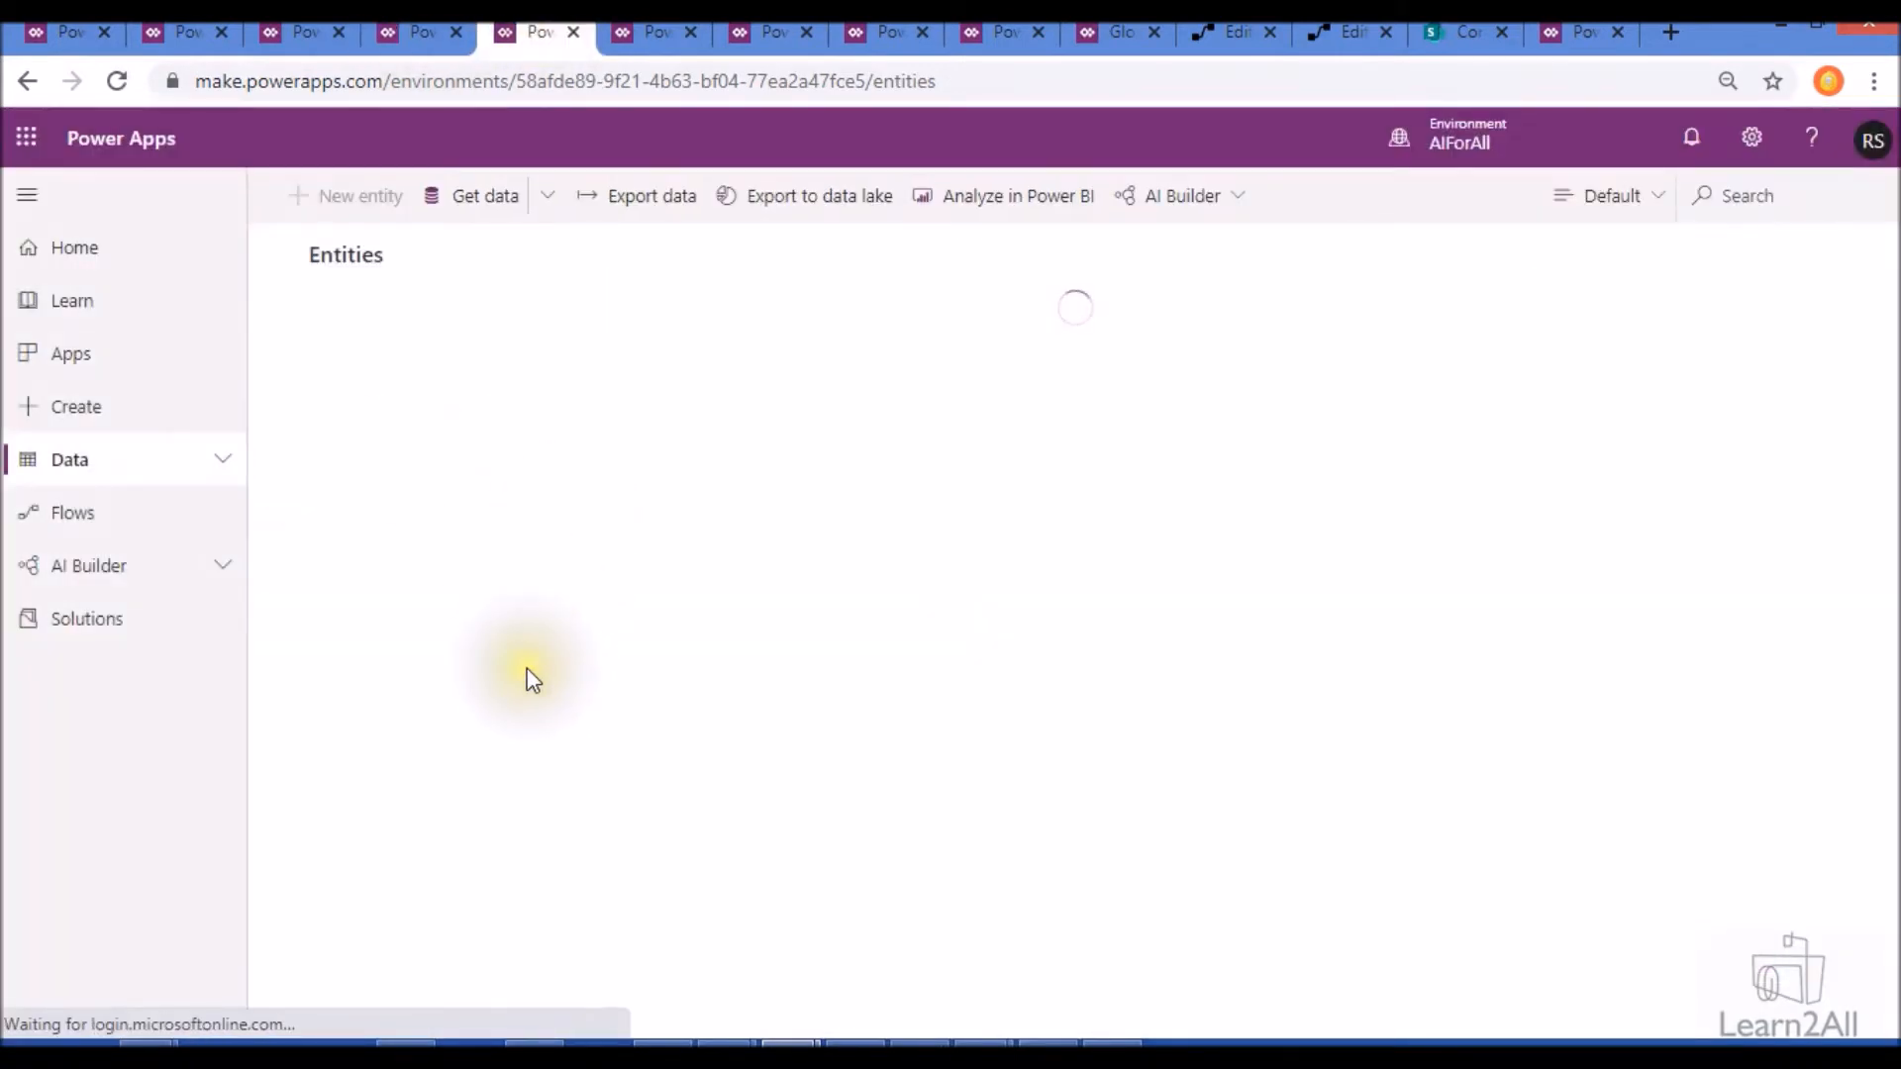
- Display the GlobalAI-PuneEntityClassification entity's data in a view that includes the Candidate Description column
{"action": "left_click", "coordinate": [1138, 310]}
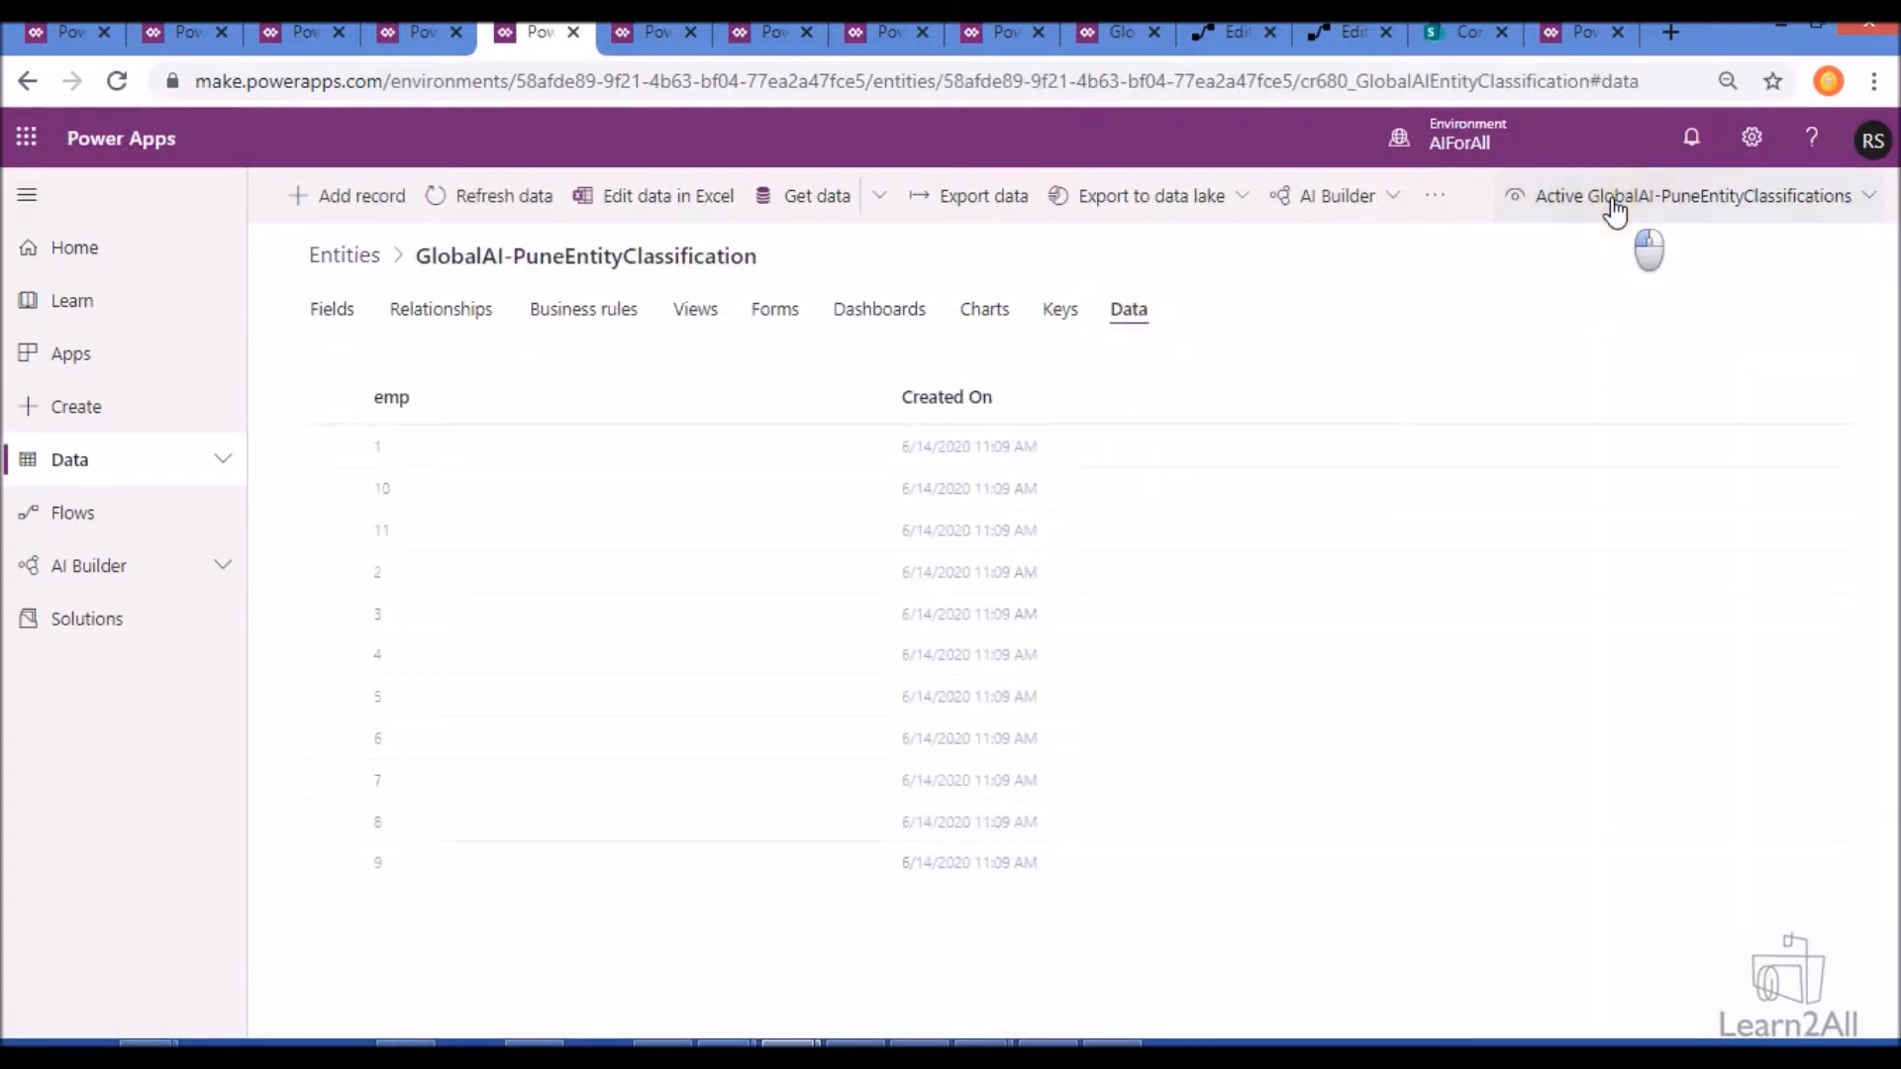
{"action": "left_click", "coordinate": [1614, 208]}
{"action": "left_click", "coordinate": [1475, 247]}
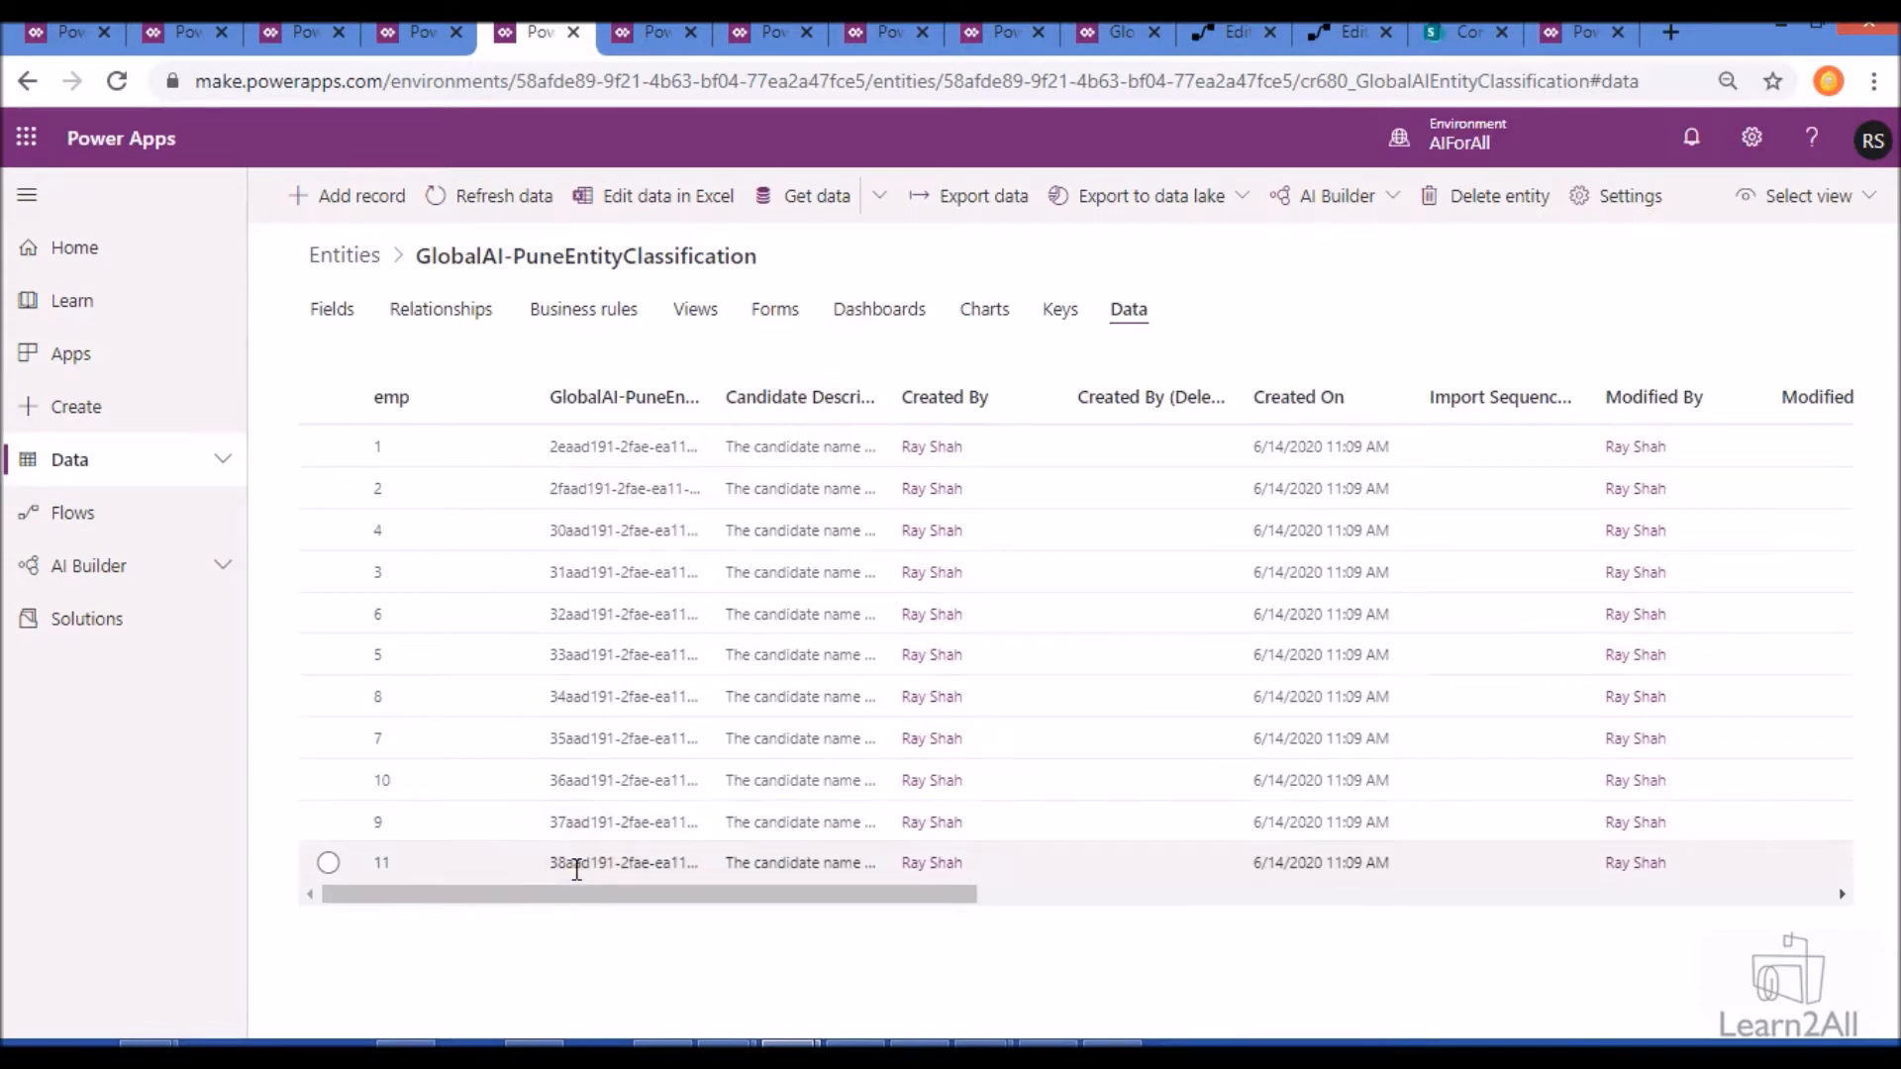
- Start a new Entity Extraction (preview) model in AI Builder and page through its Get started introduction
{"action": "left_click", "coordinate": [626, 39]}
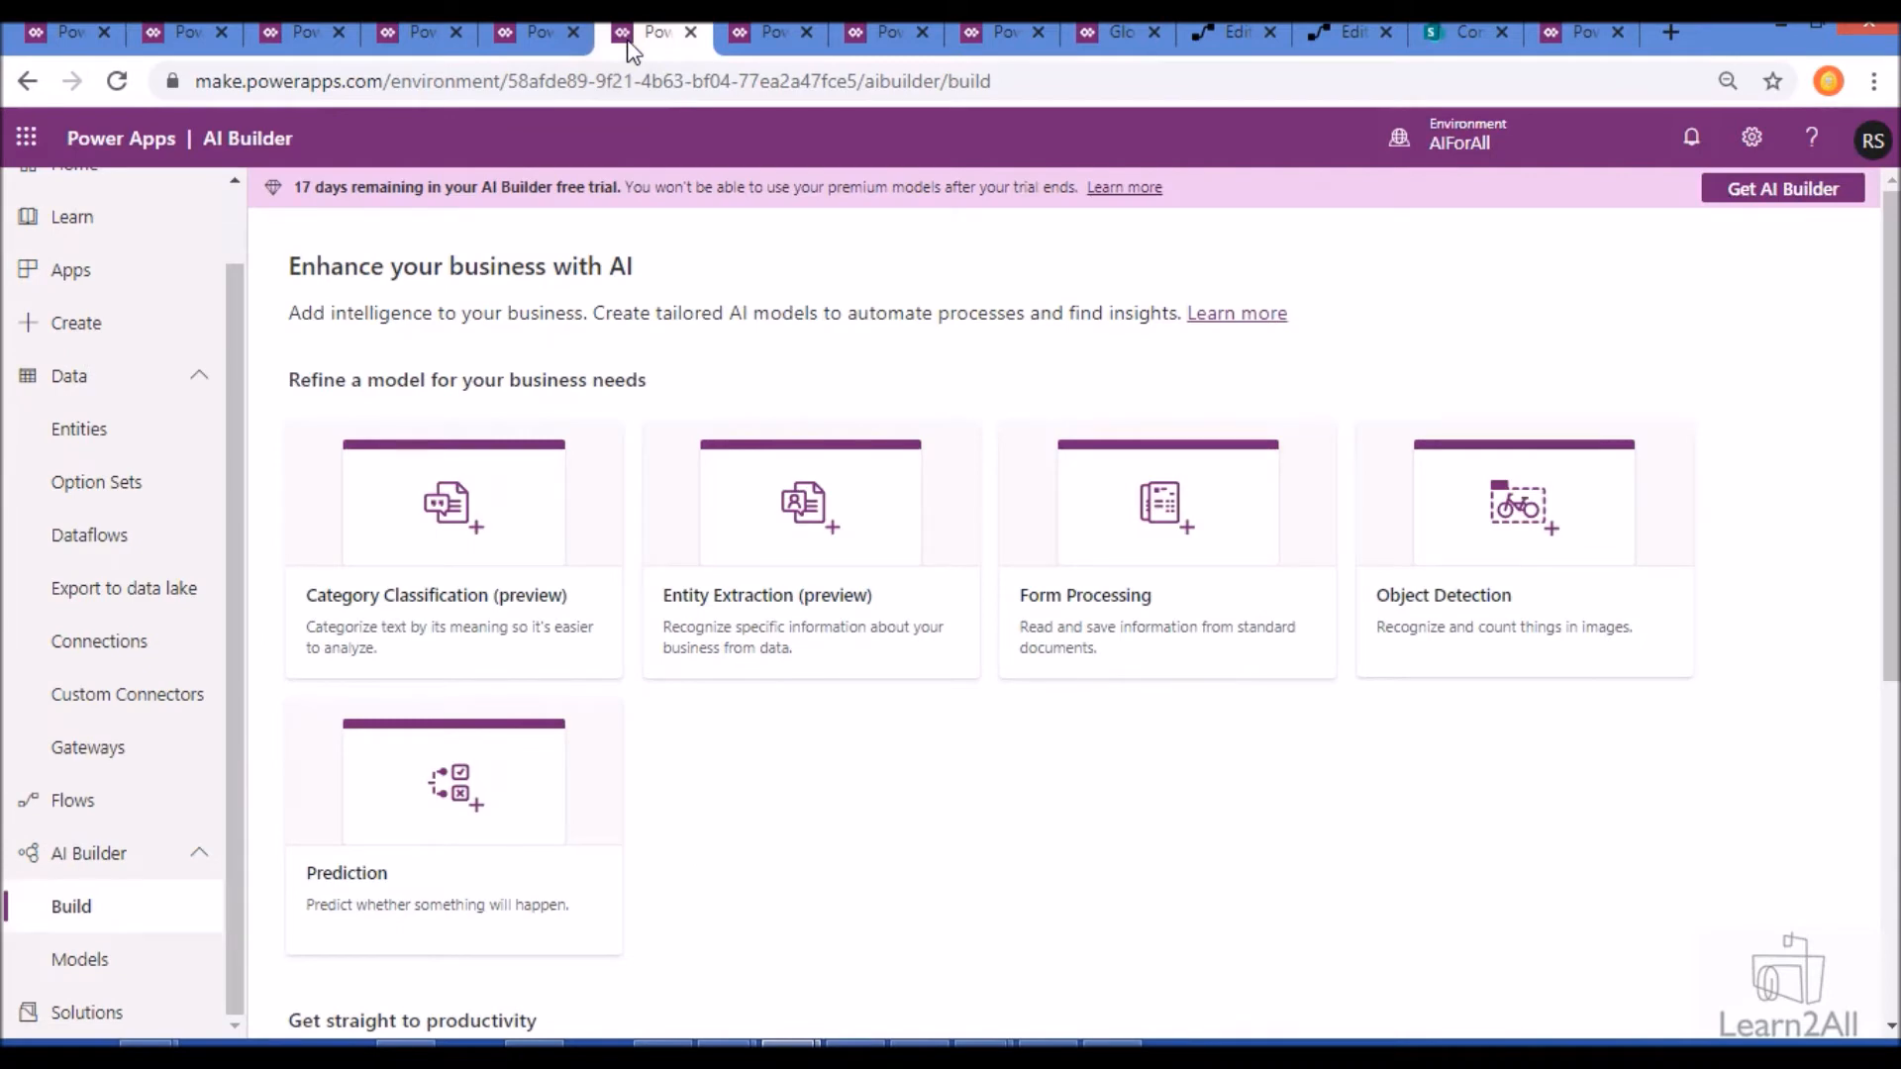
{"action": "left_click", "coordinate": [798, 554]}
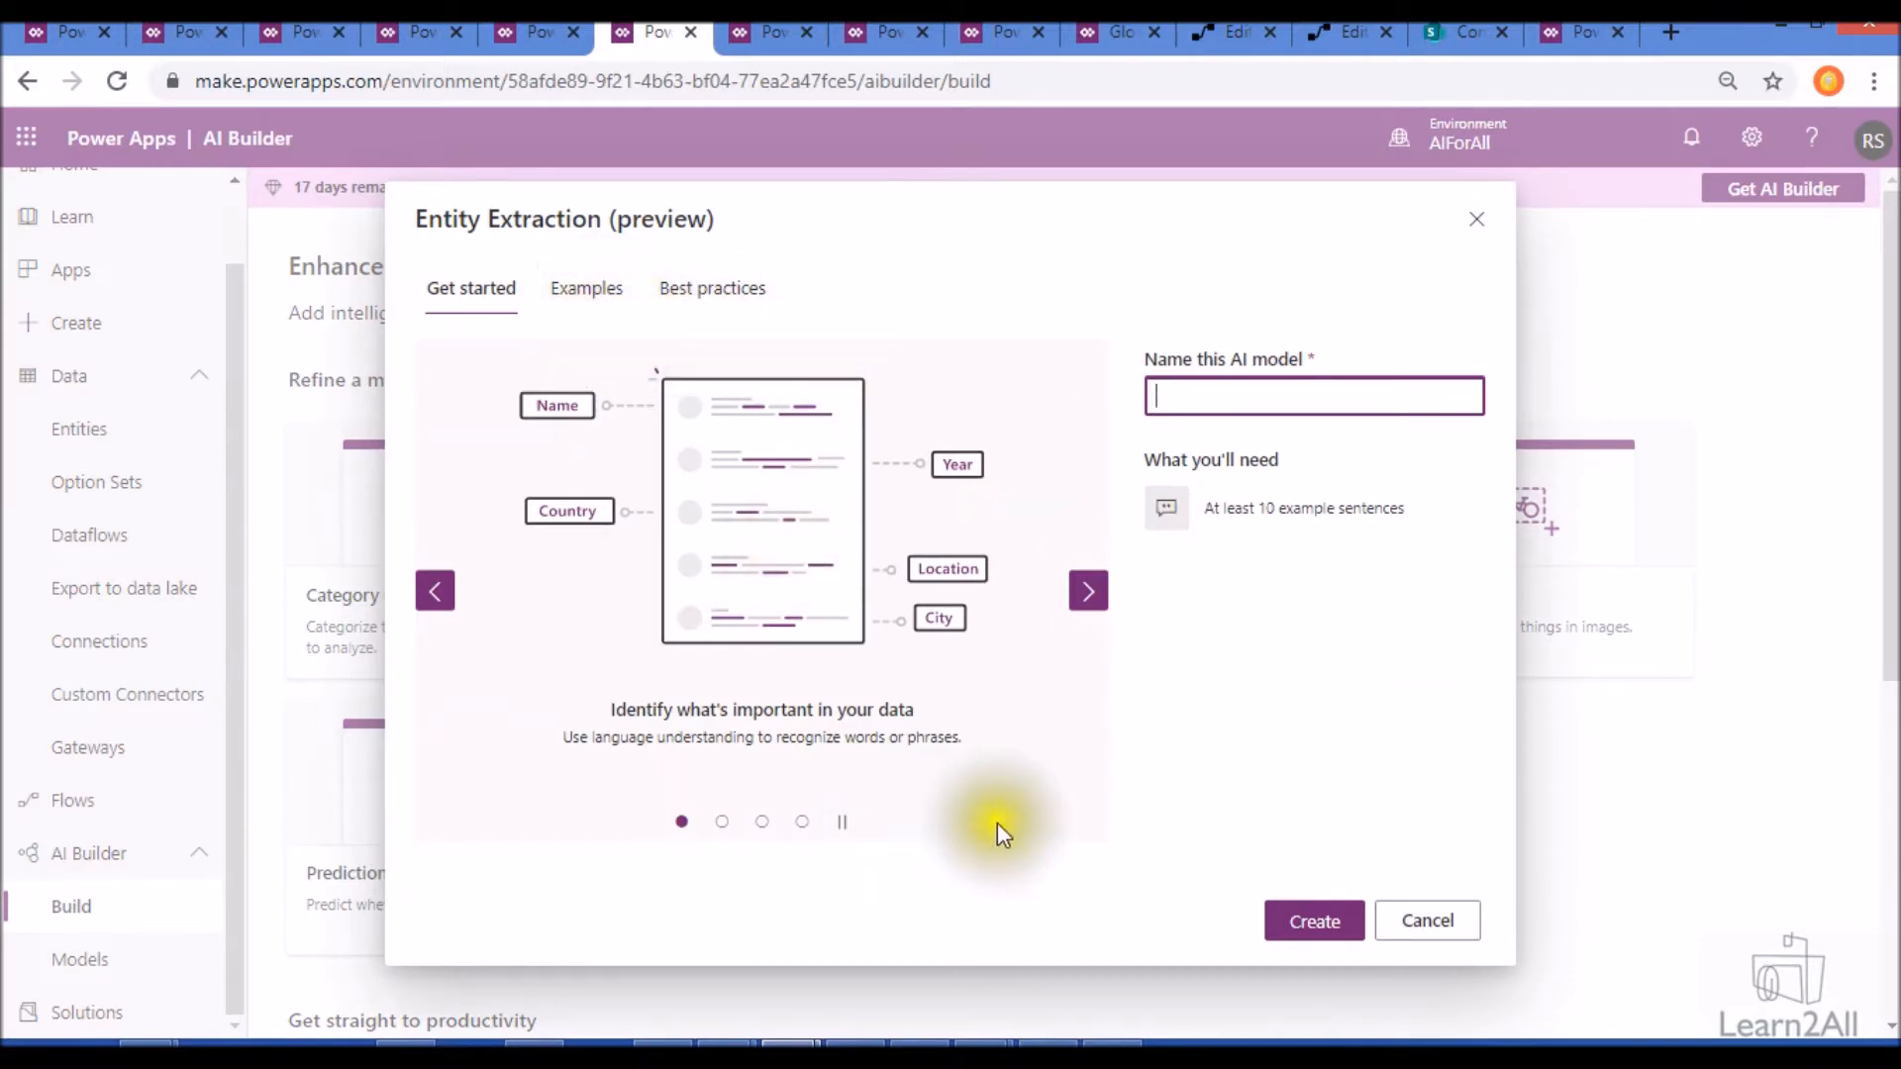
{"action": "left_click", "coordinate": [1088, 593]}
{"action": "left_click", "coordinate": [1088, 593]}
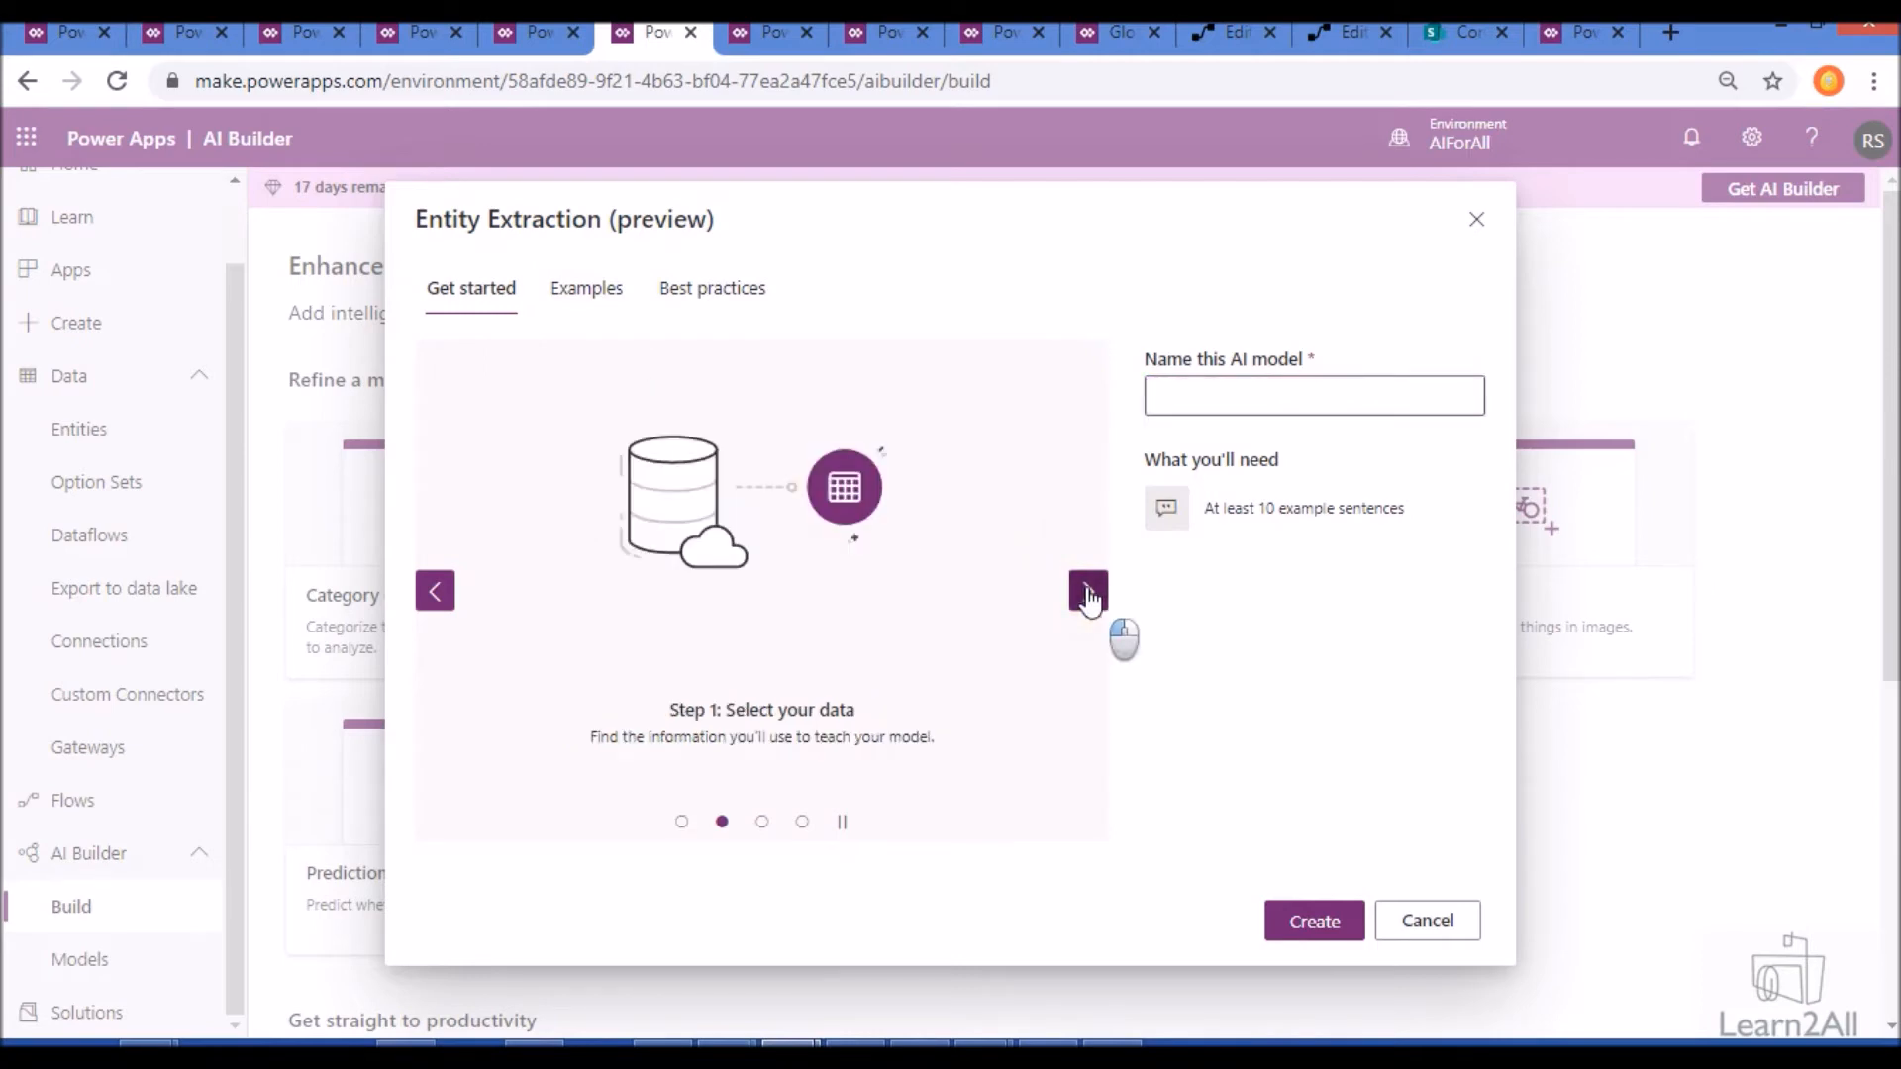
{"action": "left_click", "coordinate": [1088, 593]}
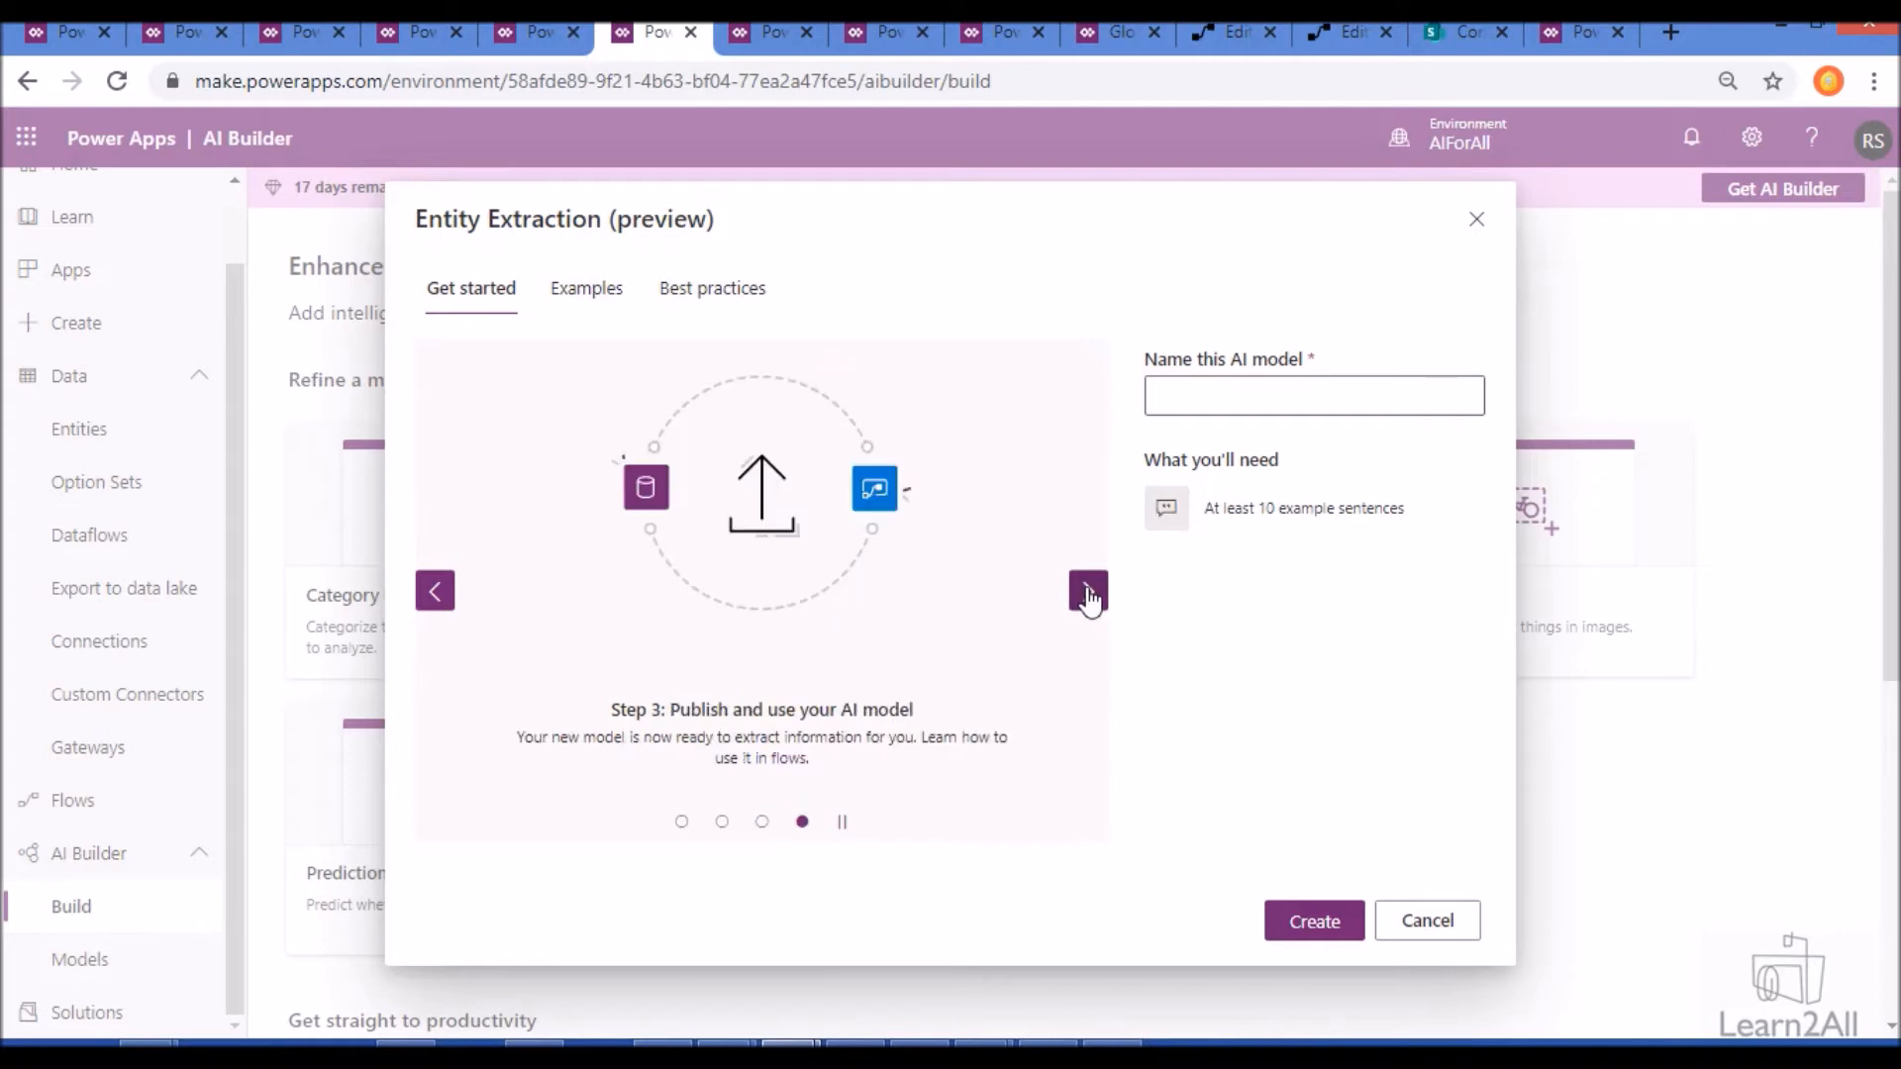
- Review the sample tagged sentences and the best-practice do's and don'ts for Entity Extraction, and return to the introduction
{"action": "left_click", "coordinate": [1089, 595]}
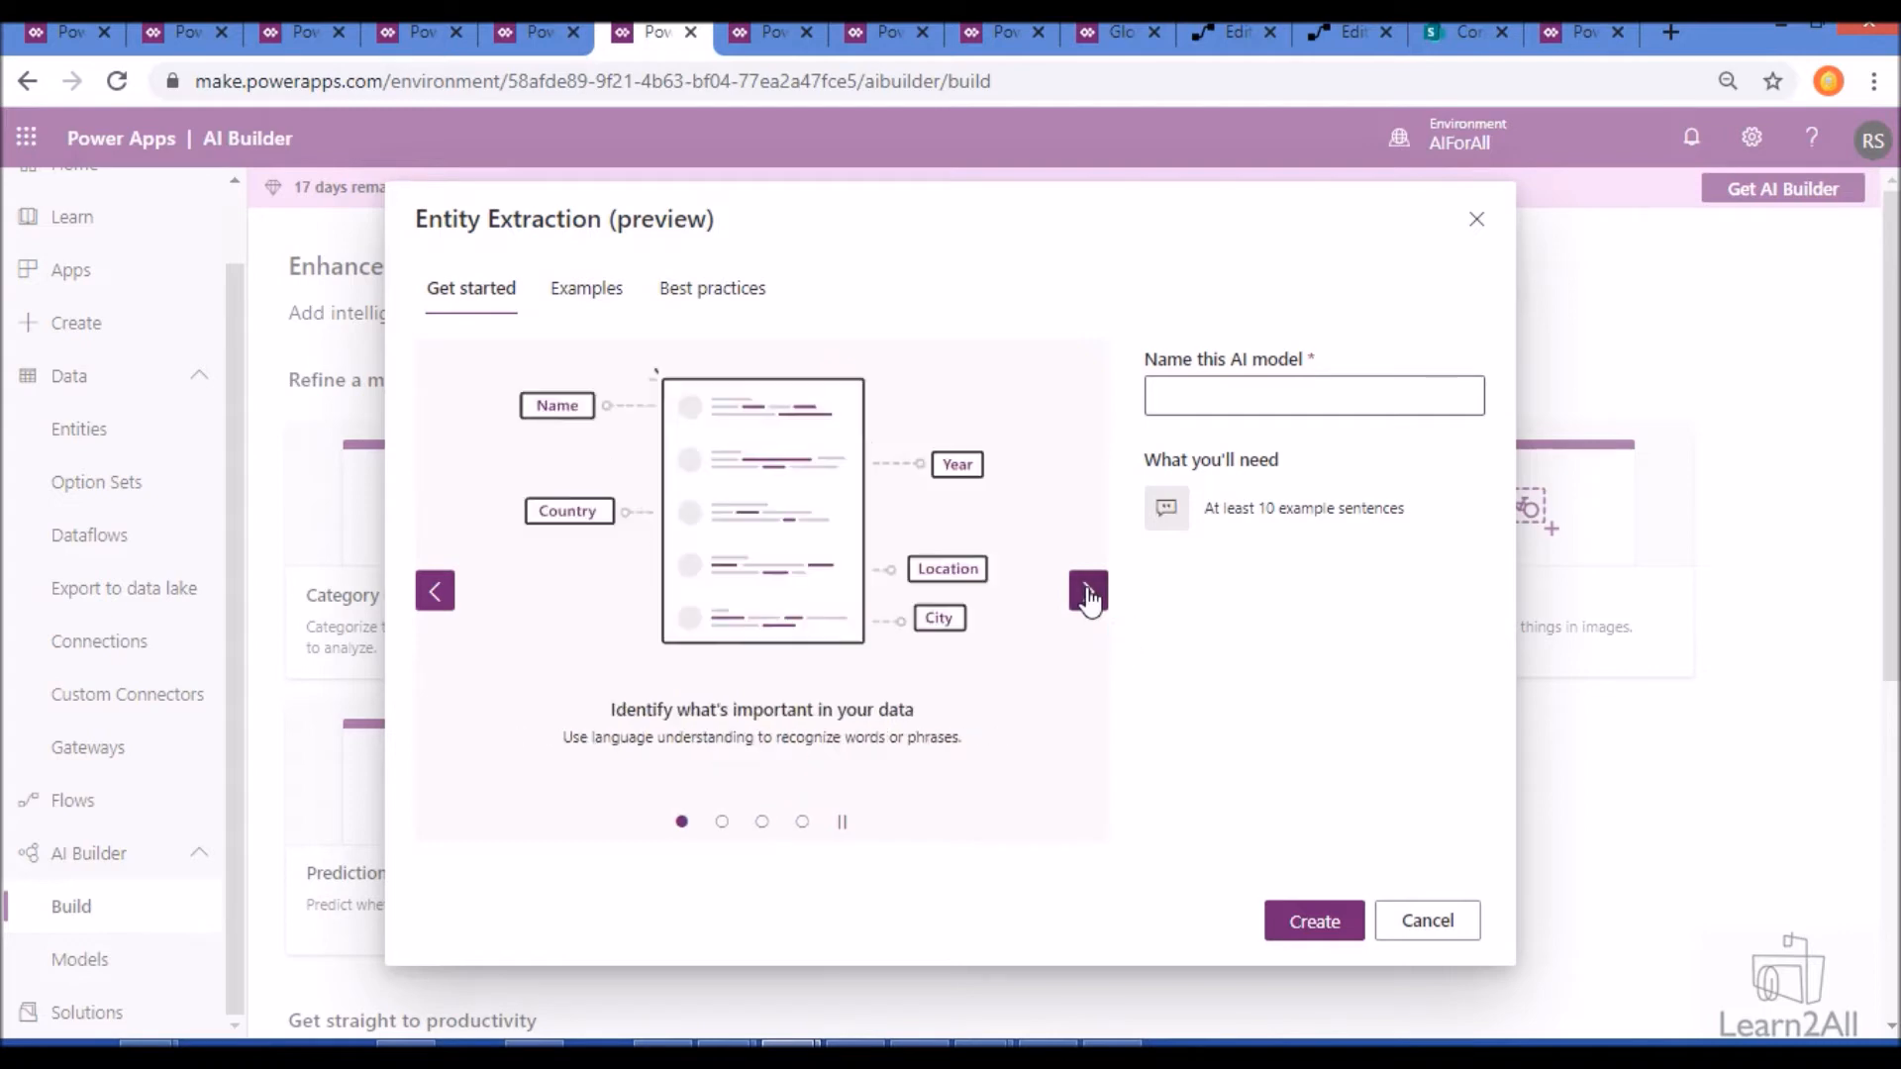
{"action": "left_click", "coordinate": [599, 311]}
{"action": "scroll", "coordinate": [715, 569], "scroll_direction": "down", "scroll_amount": 6}
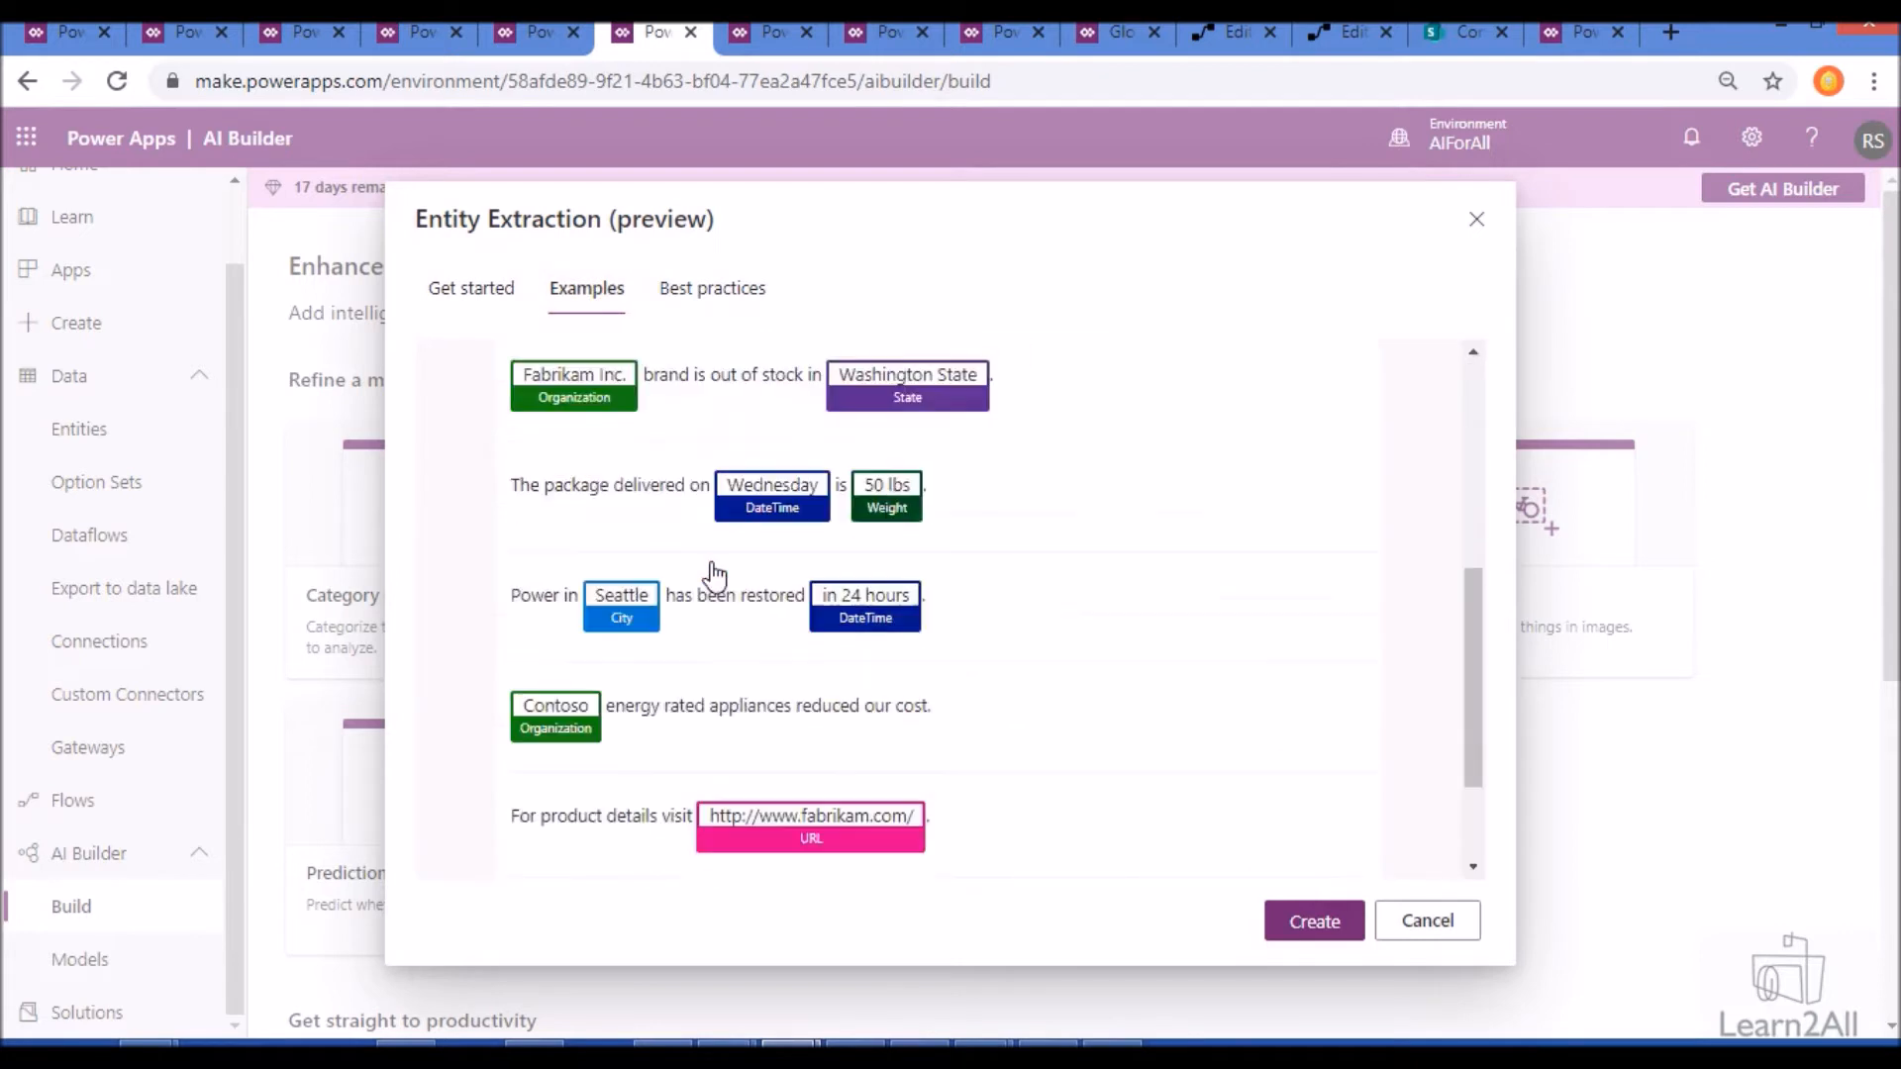
{"action": "left_click", "coordinate": [692, 297]}
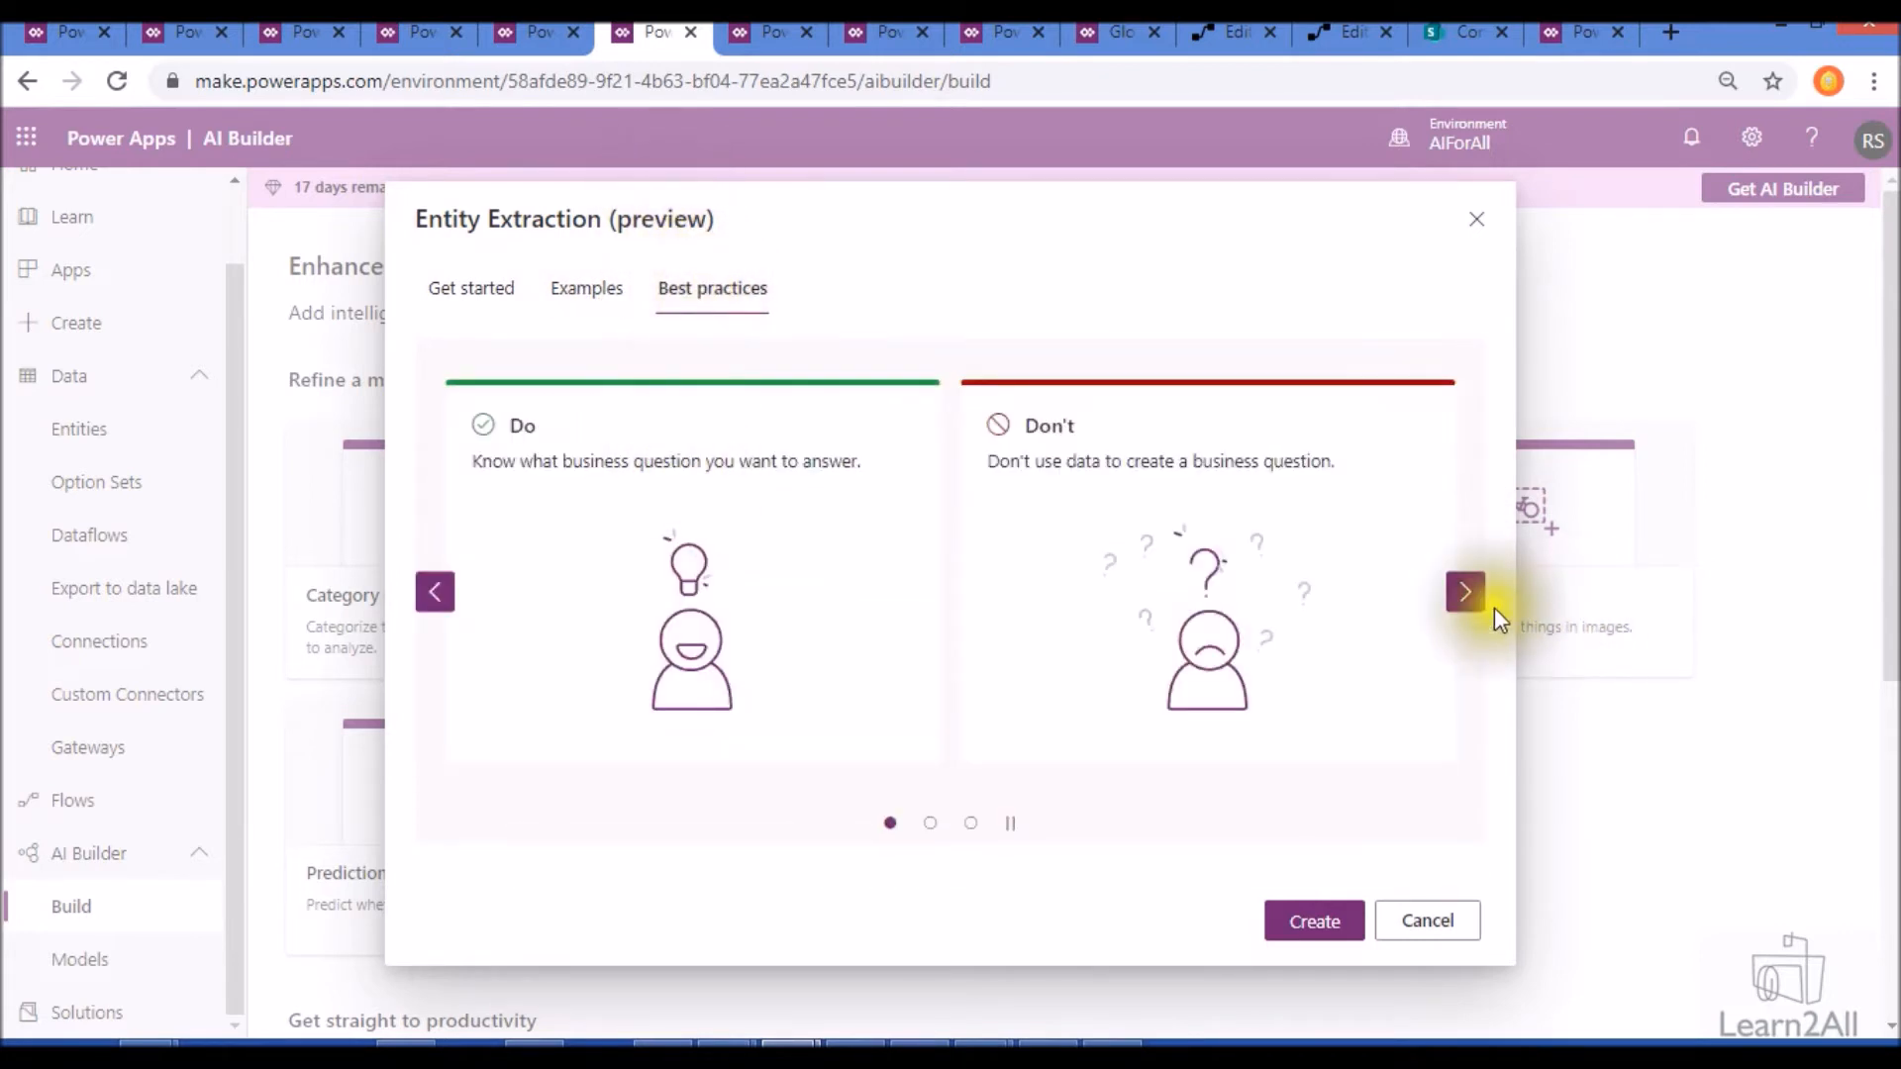
{"action": "left_click", "coordinate": [1457, 599]}
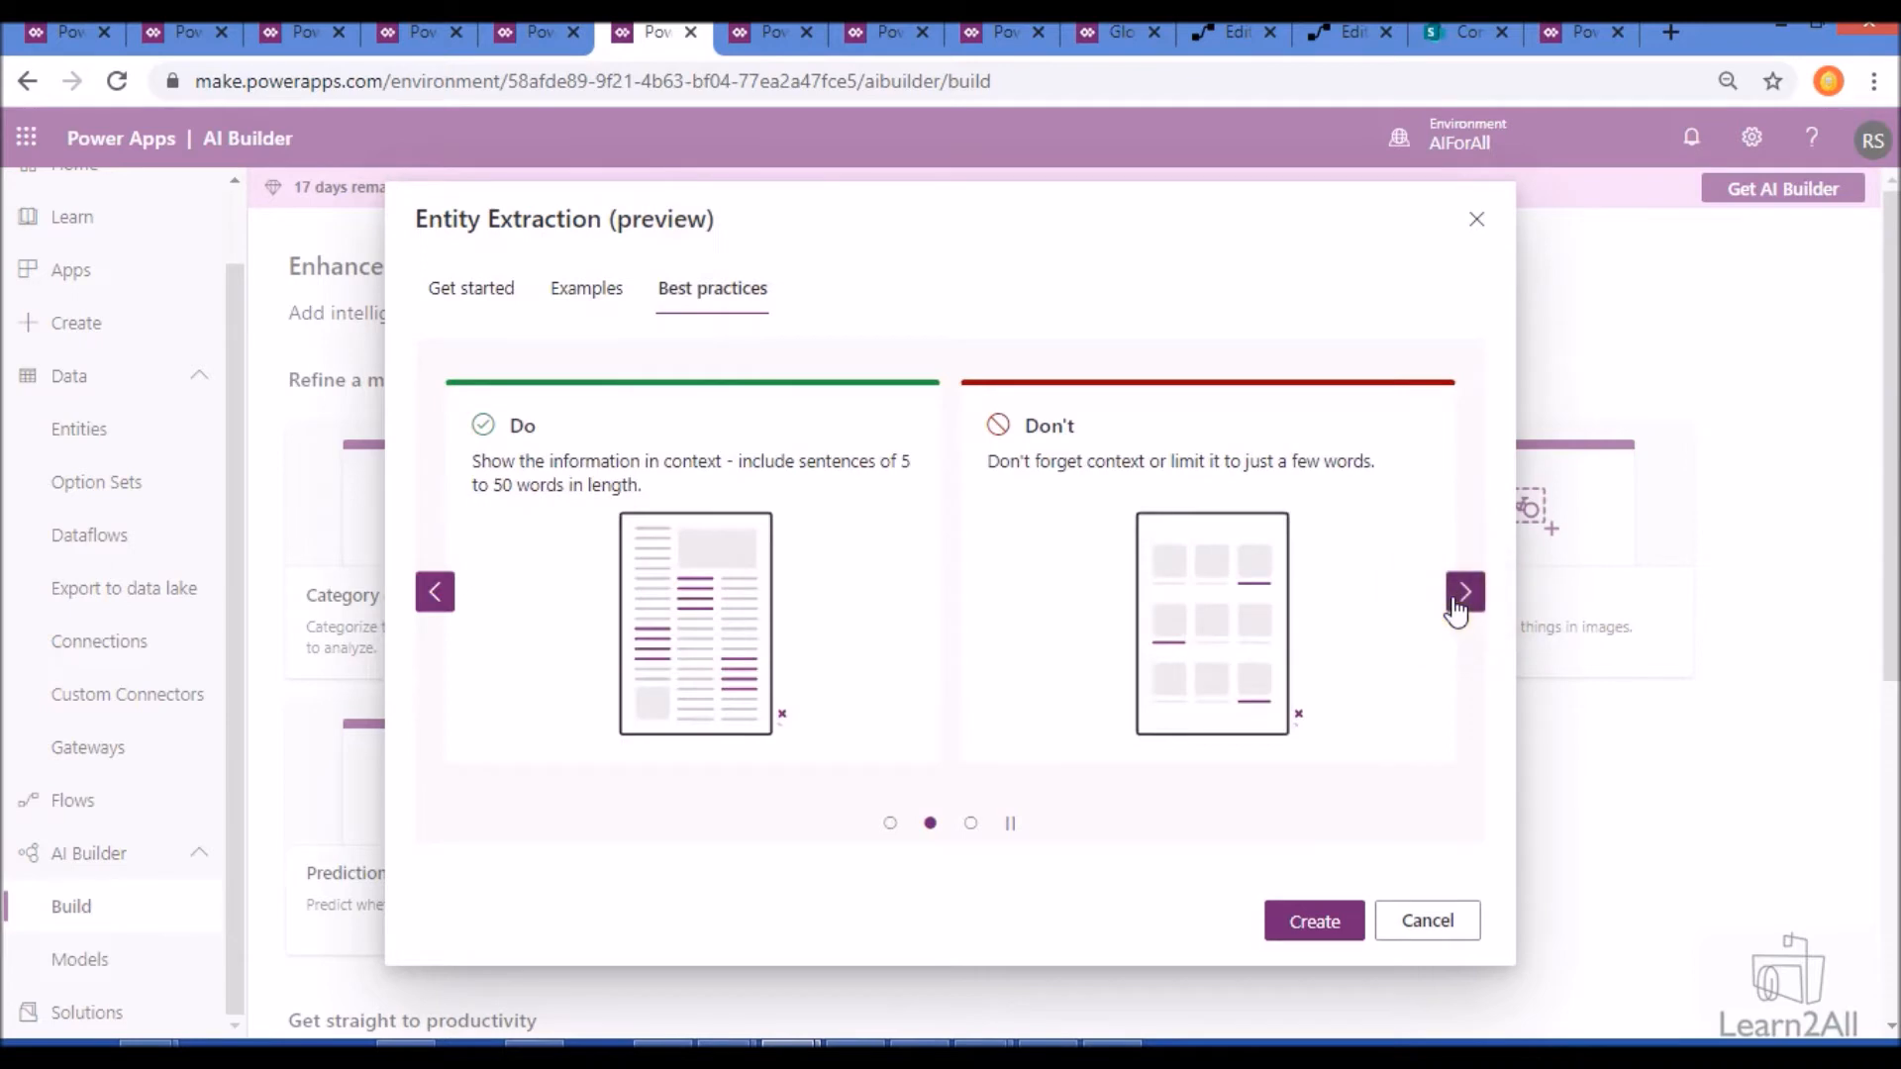
{"action": "left_click", "coordinate": [1453, 600]}
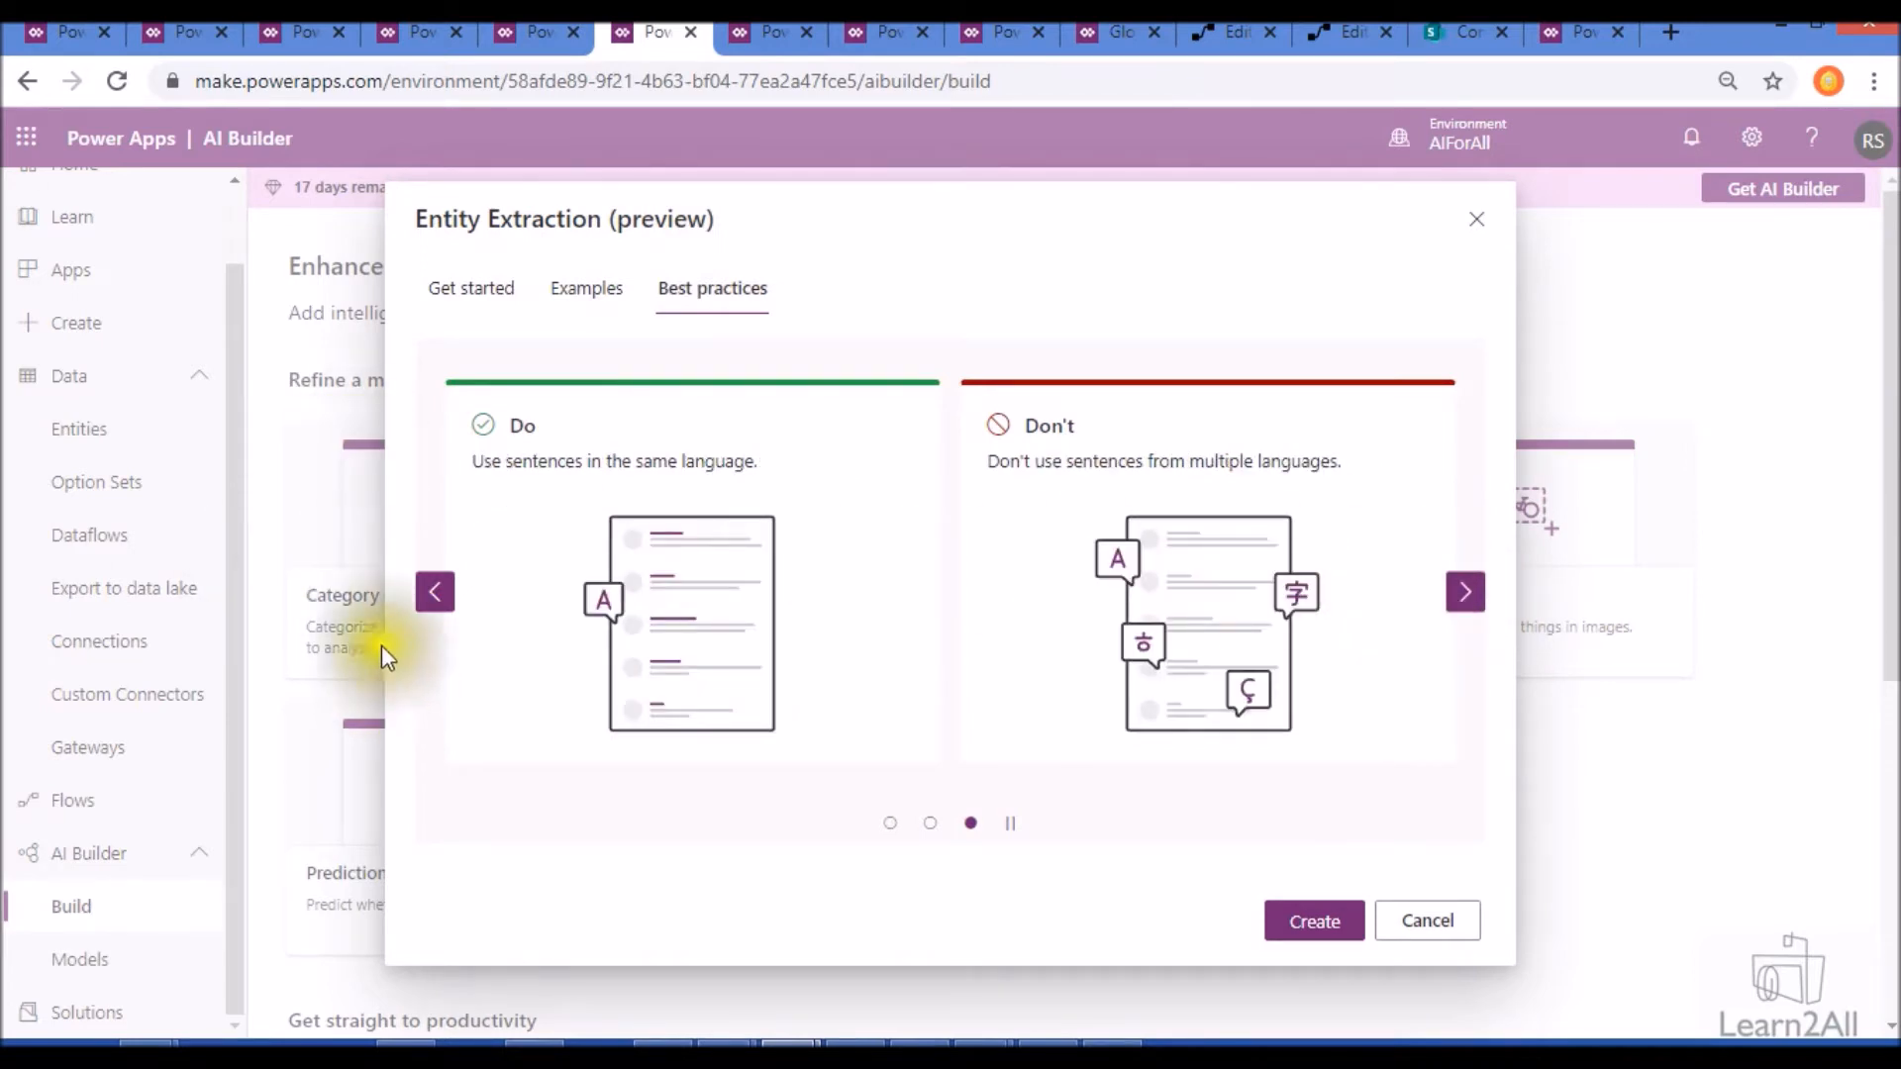
{"action": "left_click", "coordinate": [435, 592]}
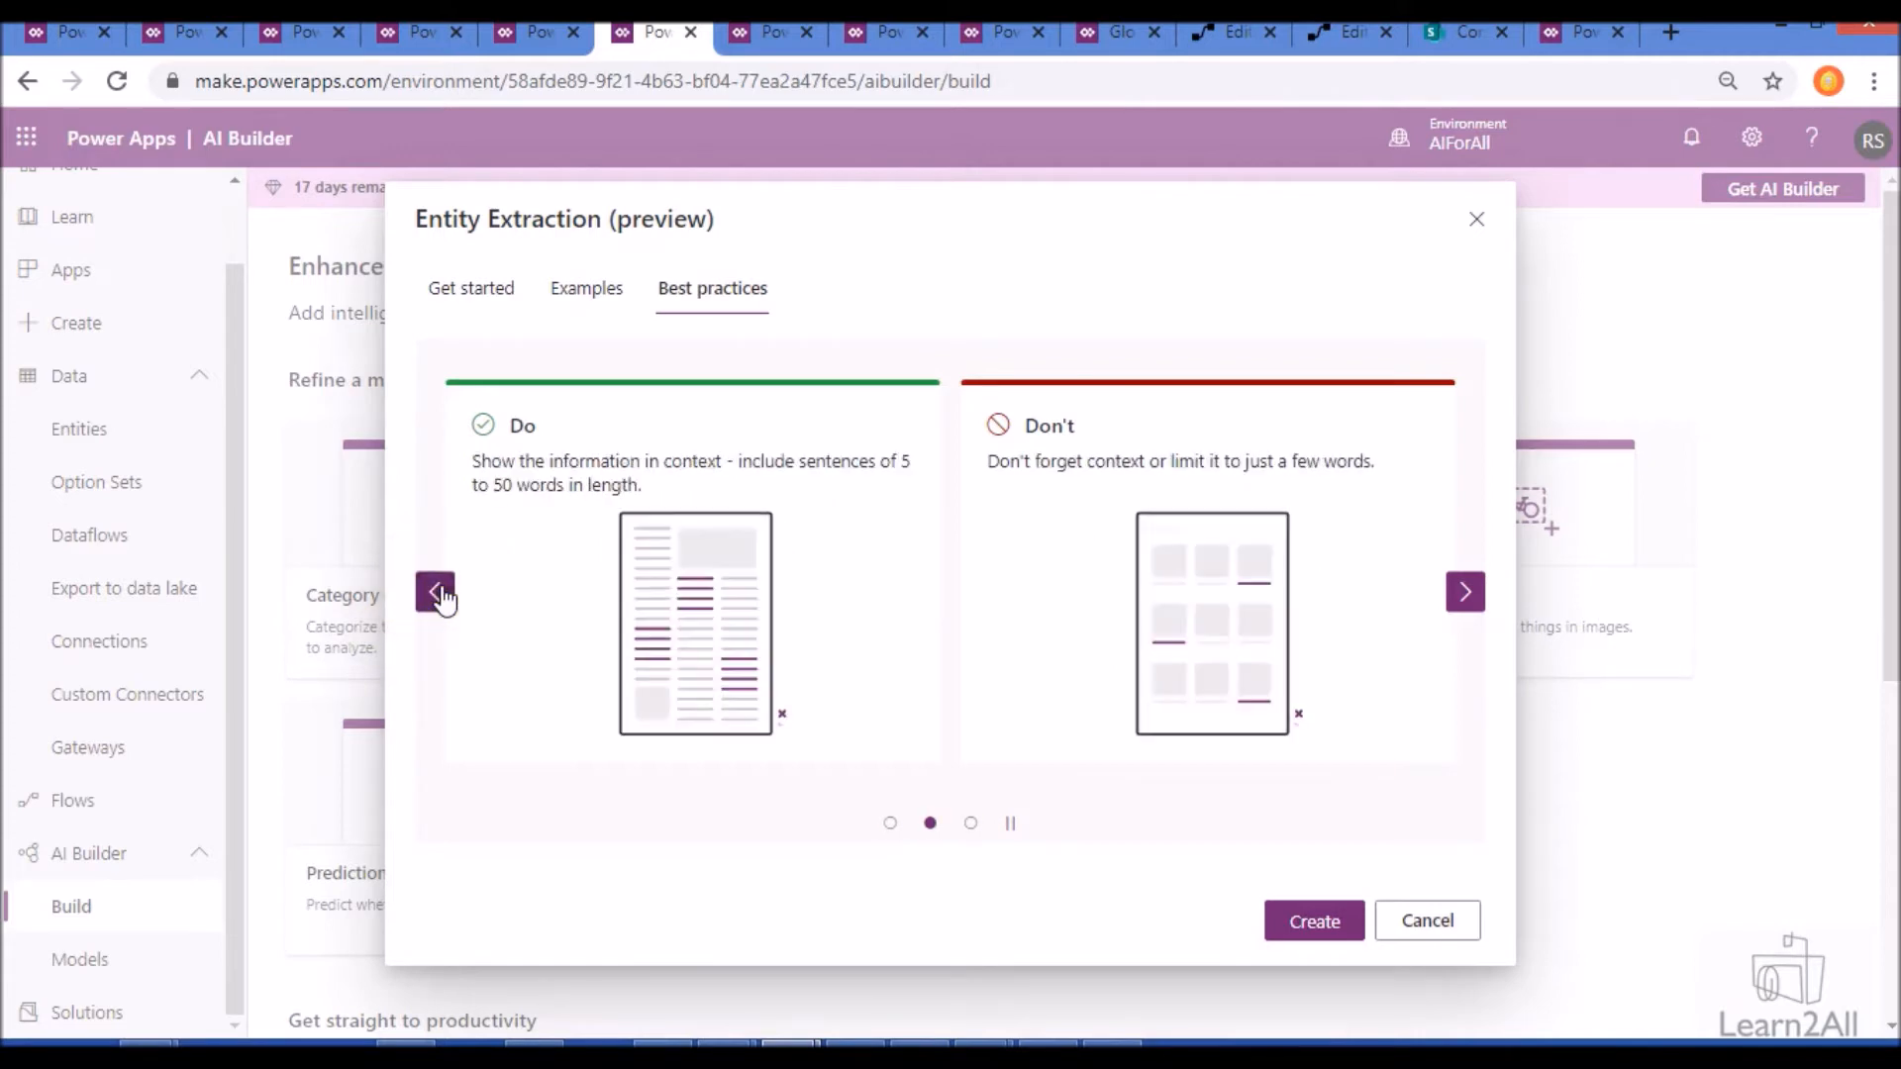
{"action": "left_click", "coordinate": [470, 290]}
- Name the AI model Dev06entity and create it
{"action": "left_click", "coordinate": [1239, 394]}
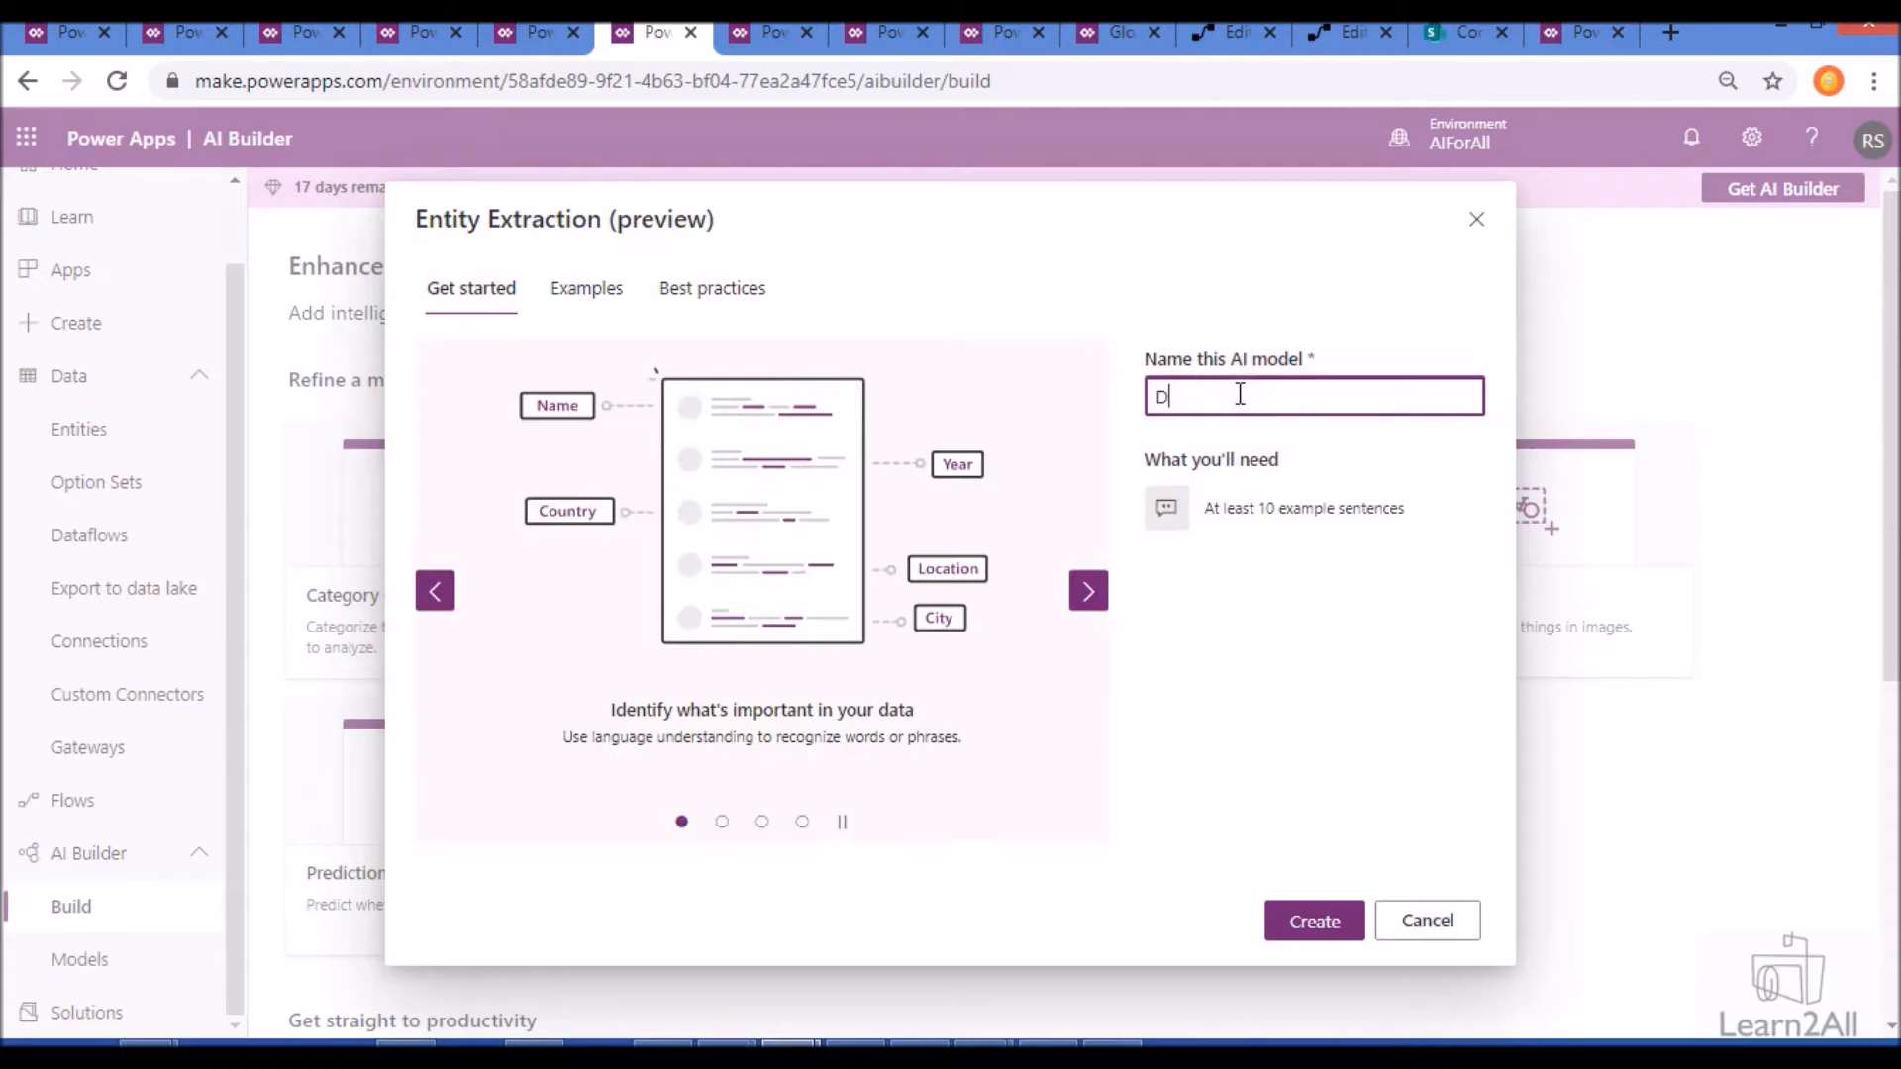
{"action": "type", "text": "Dev06entity"}
{"action": "left_click", "coordinate": [1306, 930]}
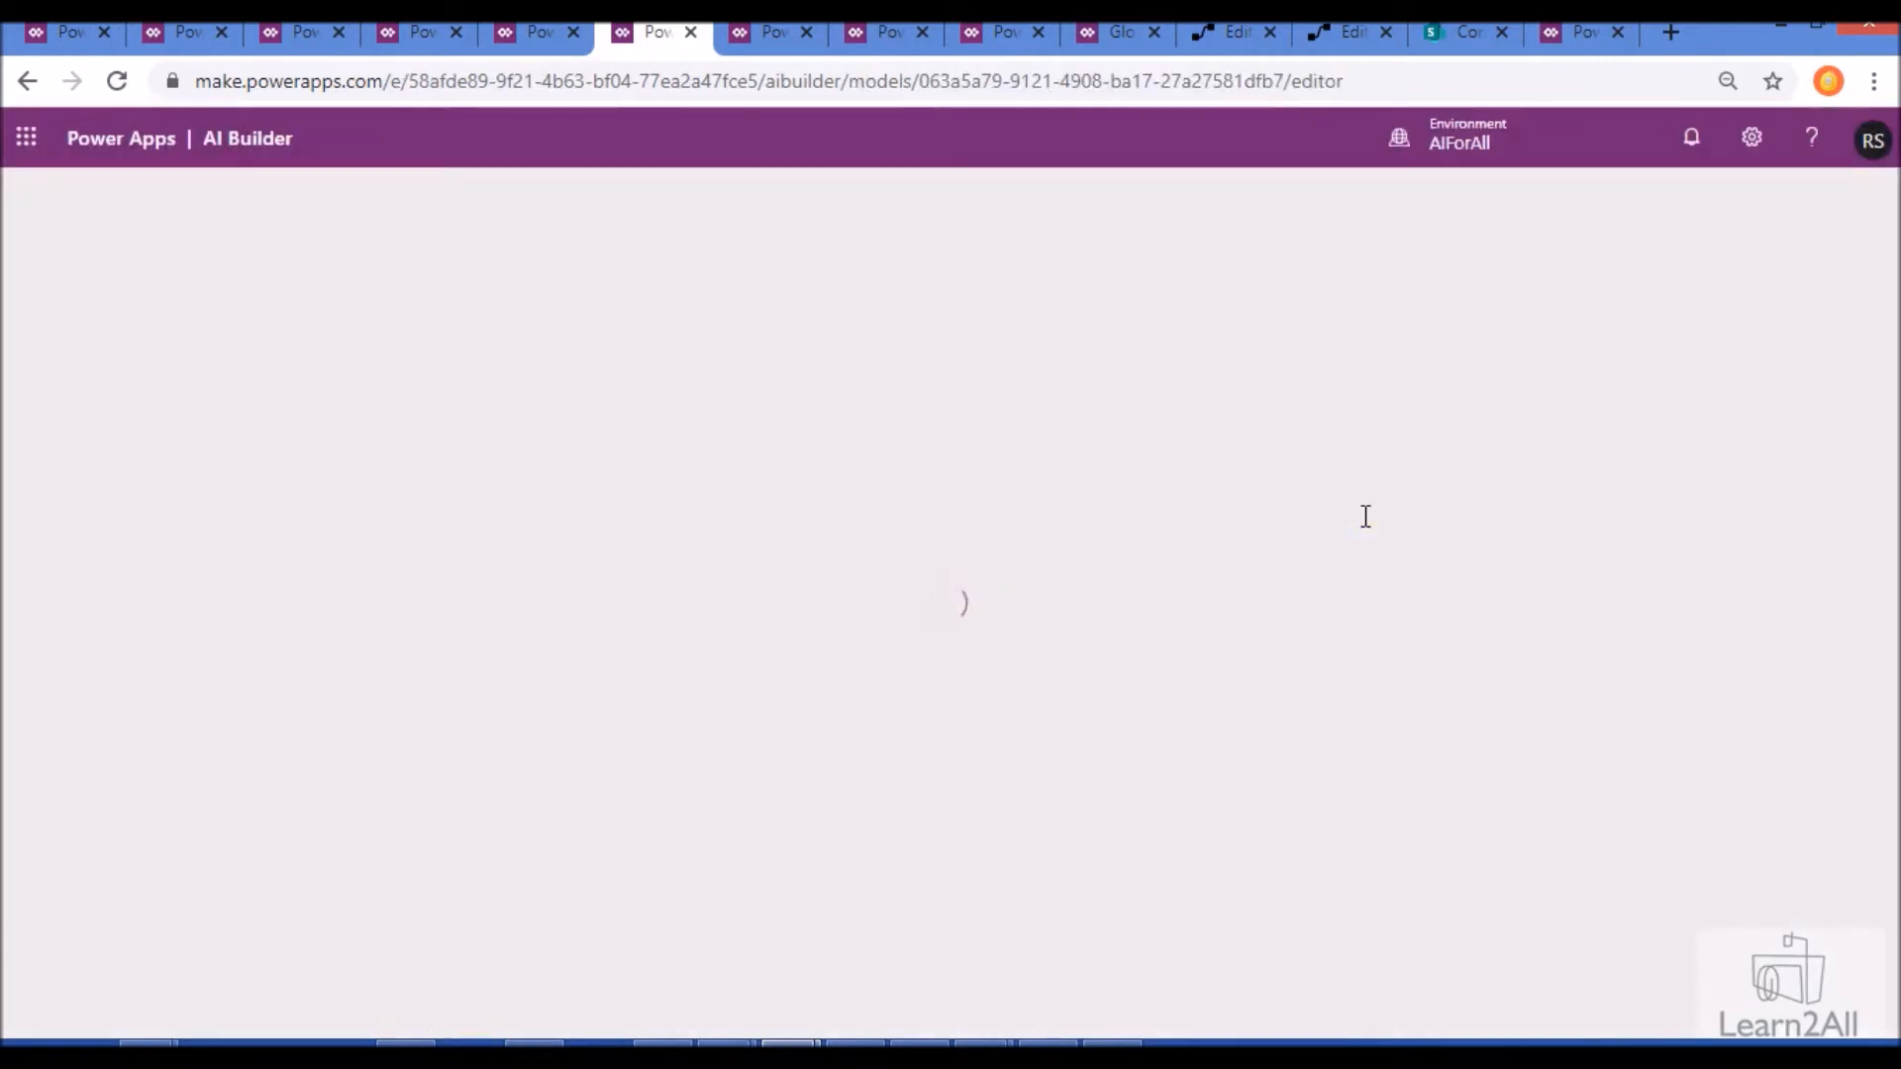
- Use the Candidate Description field of Dev03Entity as the model's source of sentences
{"action": "left_click", "coordinate": [1250, 495]}
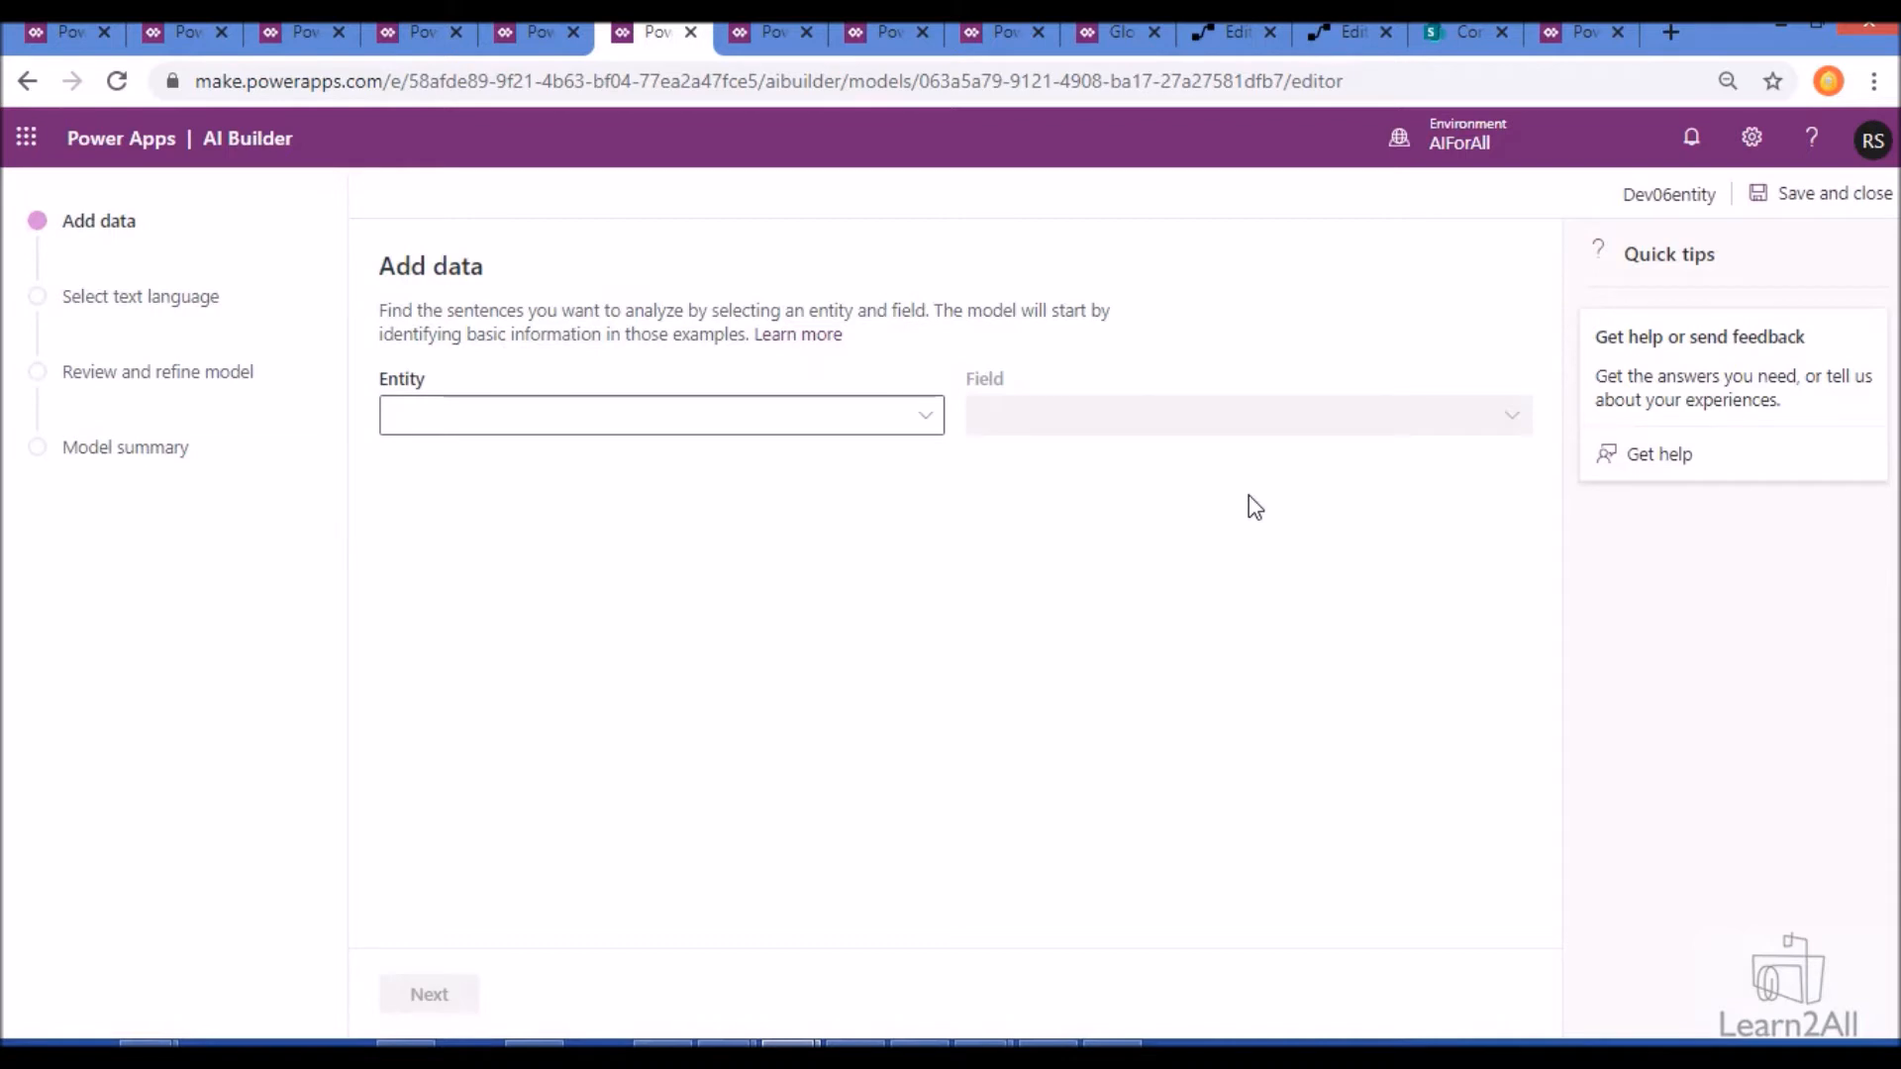
{"action": "left_click", "coordinate": [907, 428]}
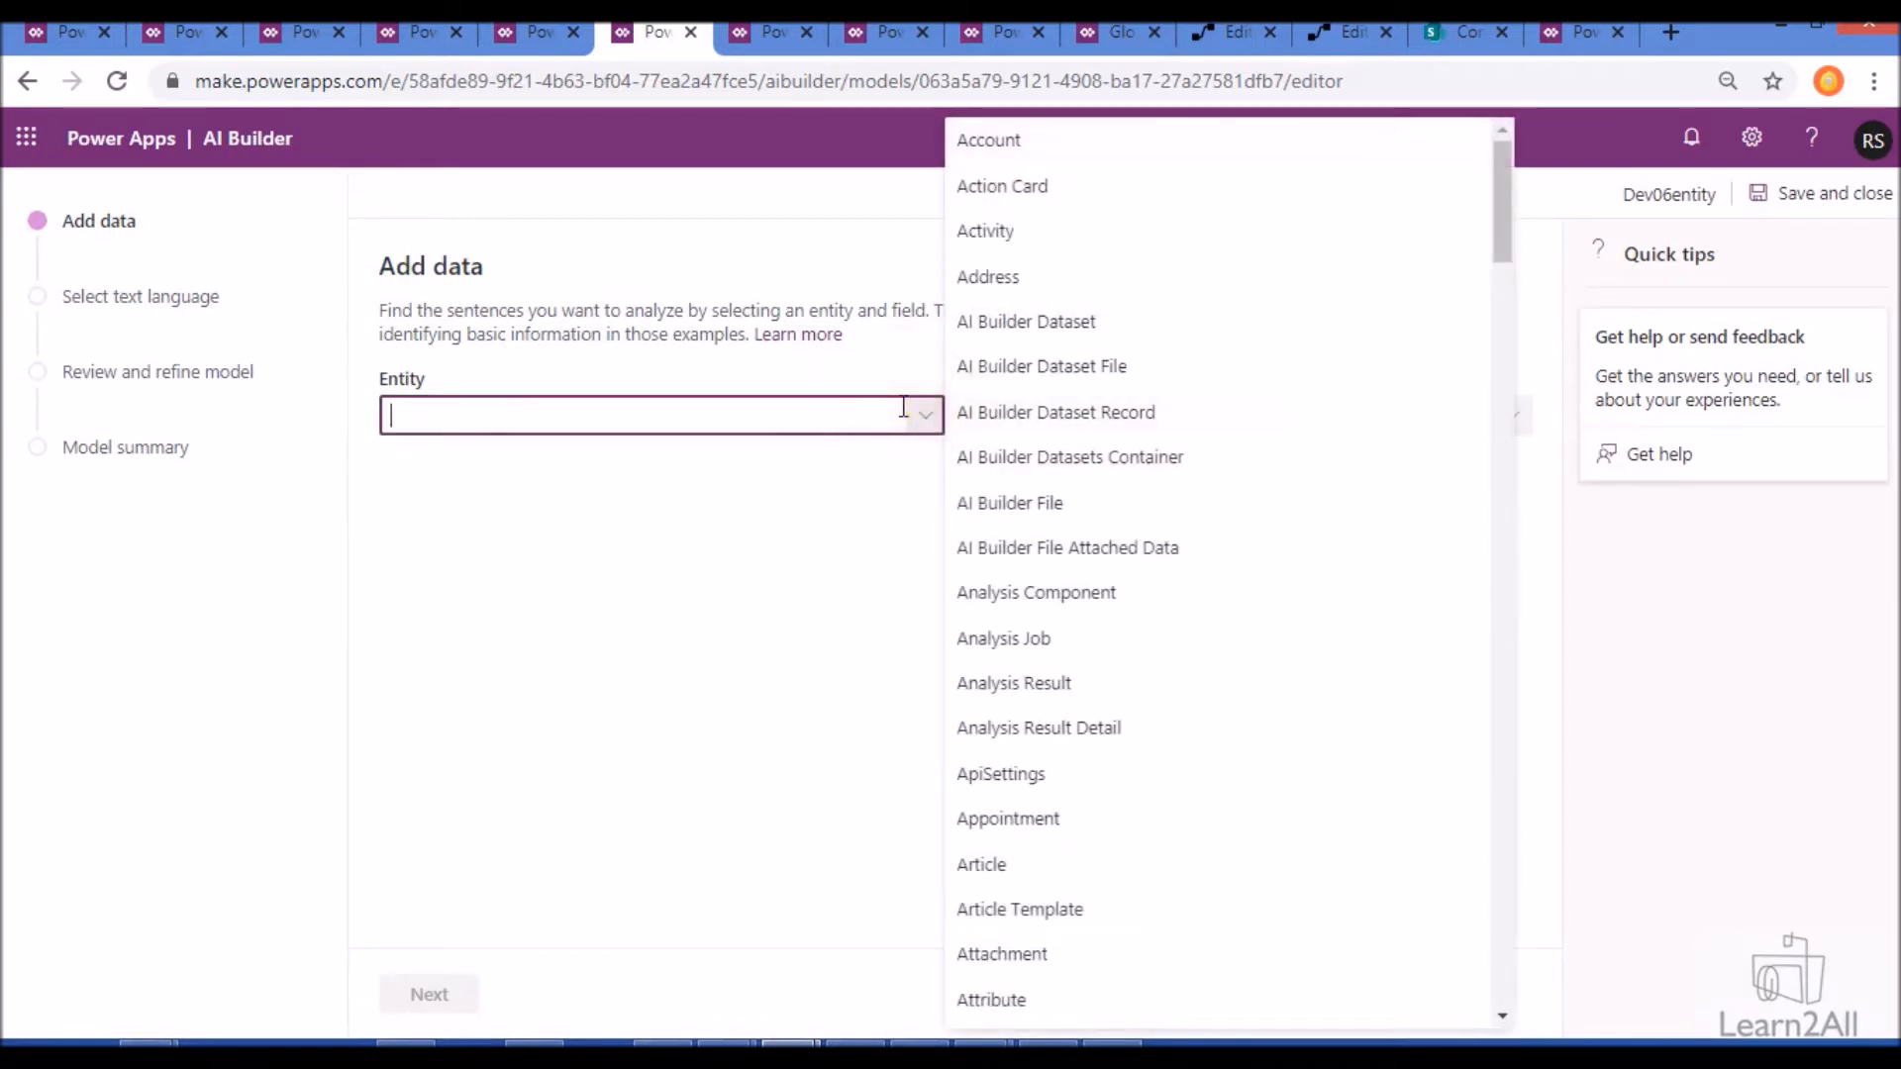
{"action": "type", "text": "de"}
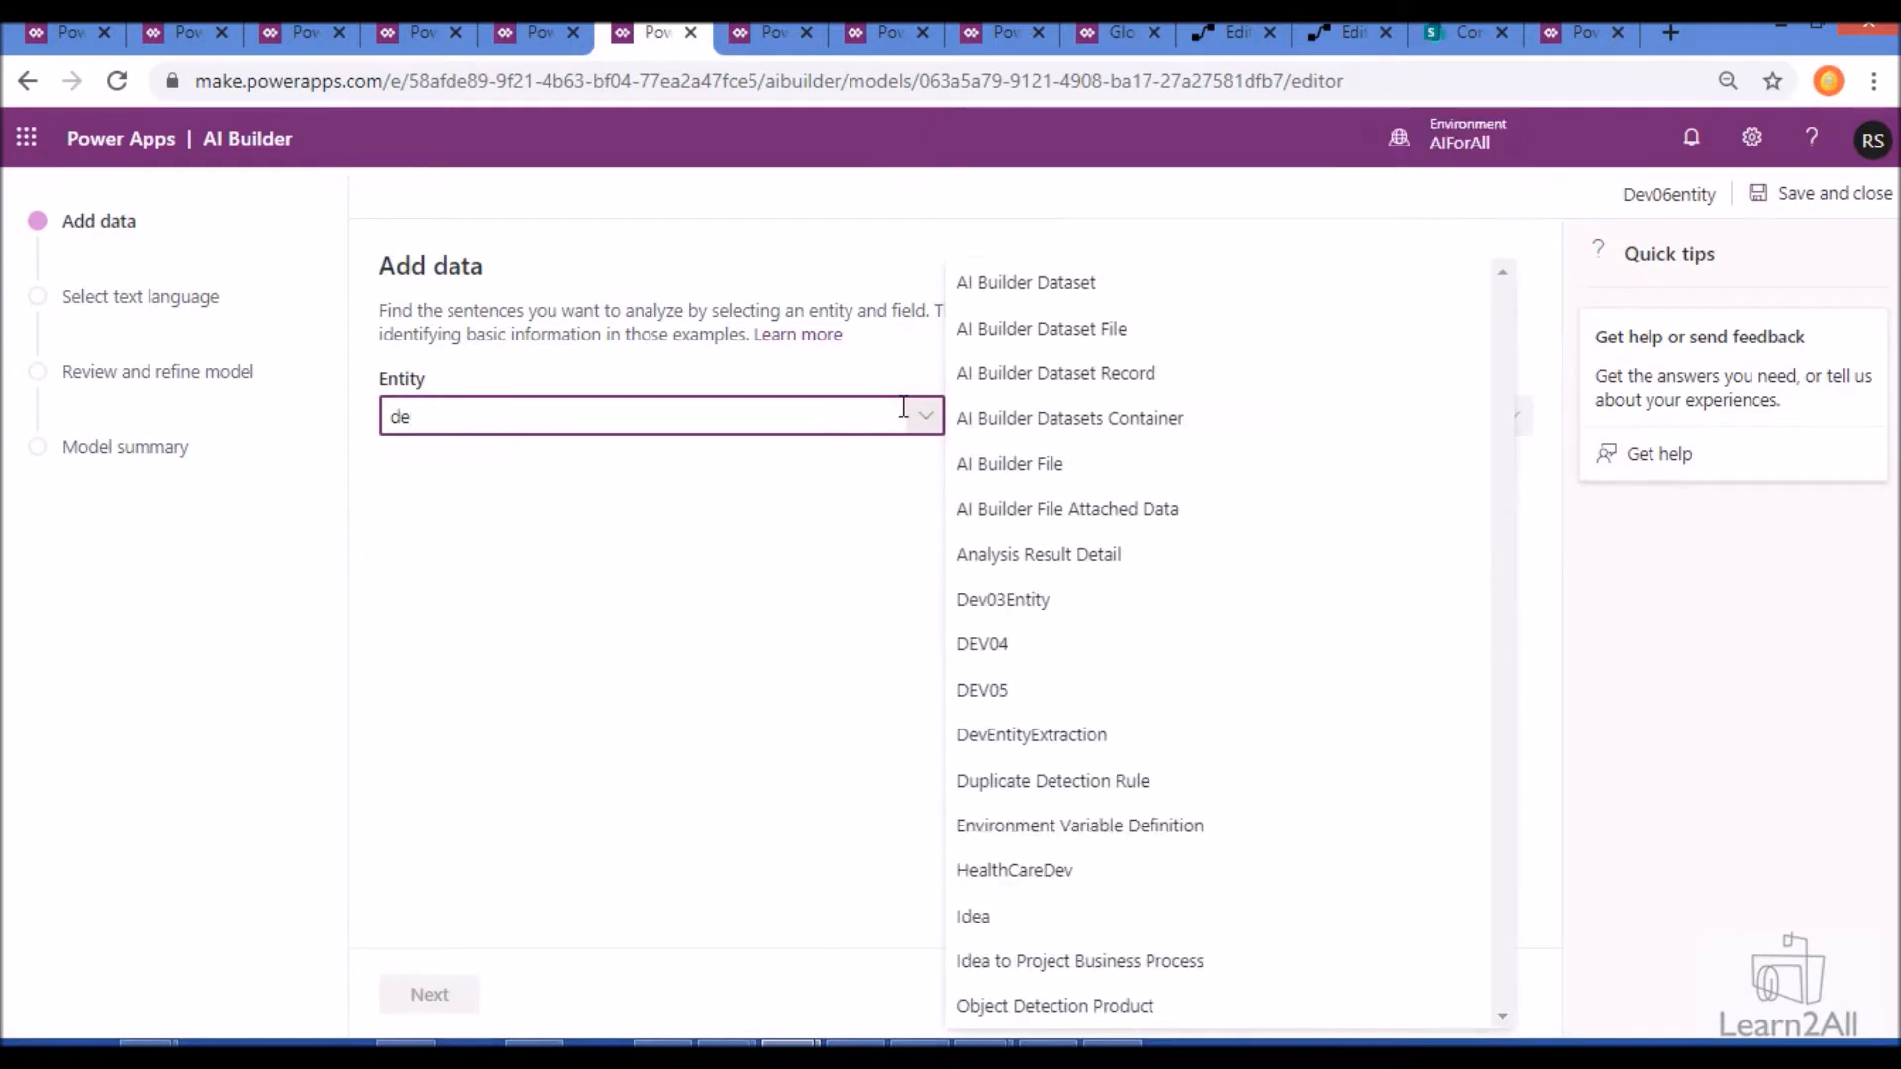
{"action": "type", "text": "v"}
{"action": "left_click", "coordinate": [1045, 422]}
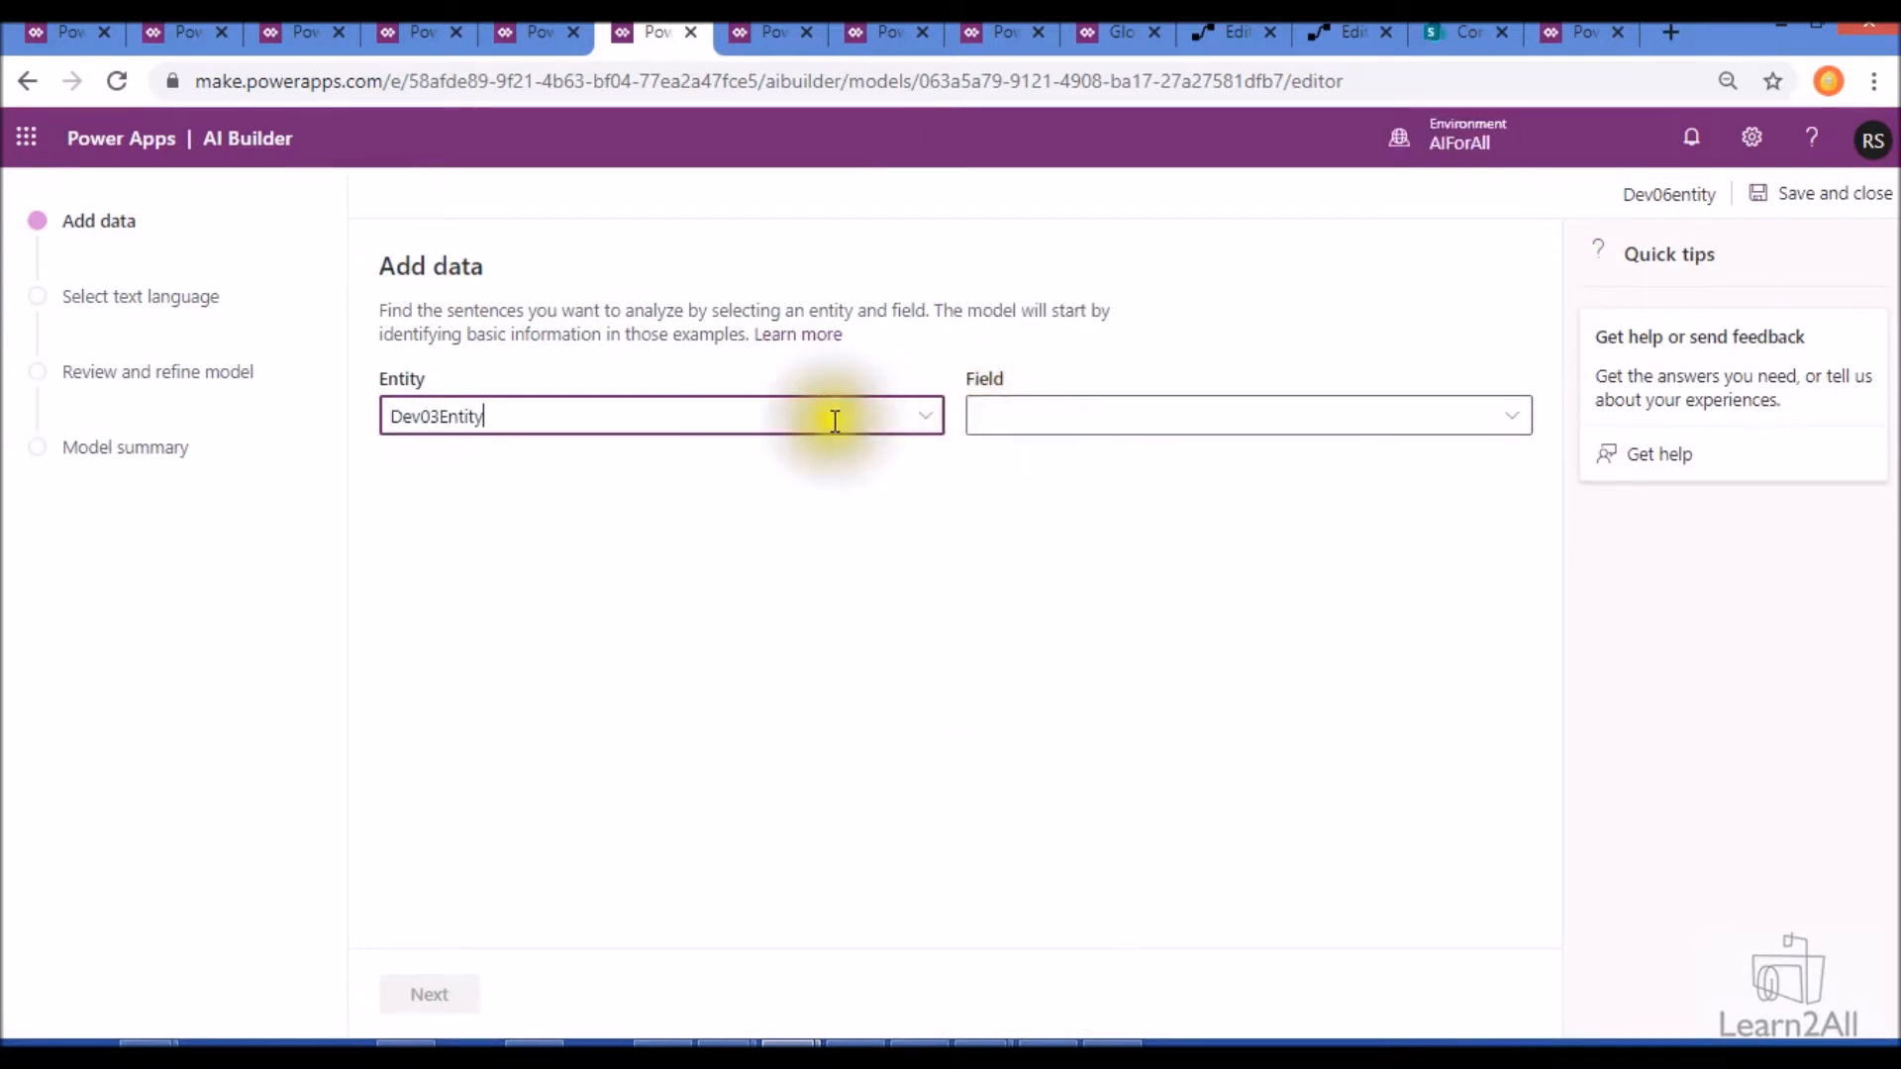
{"action": "left_click", "coordinate": [1032, 422]}
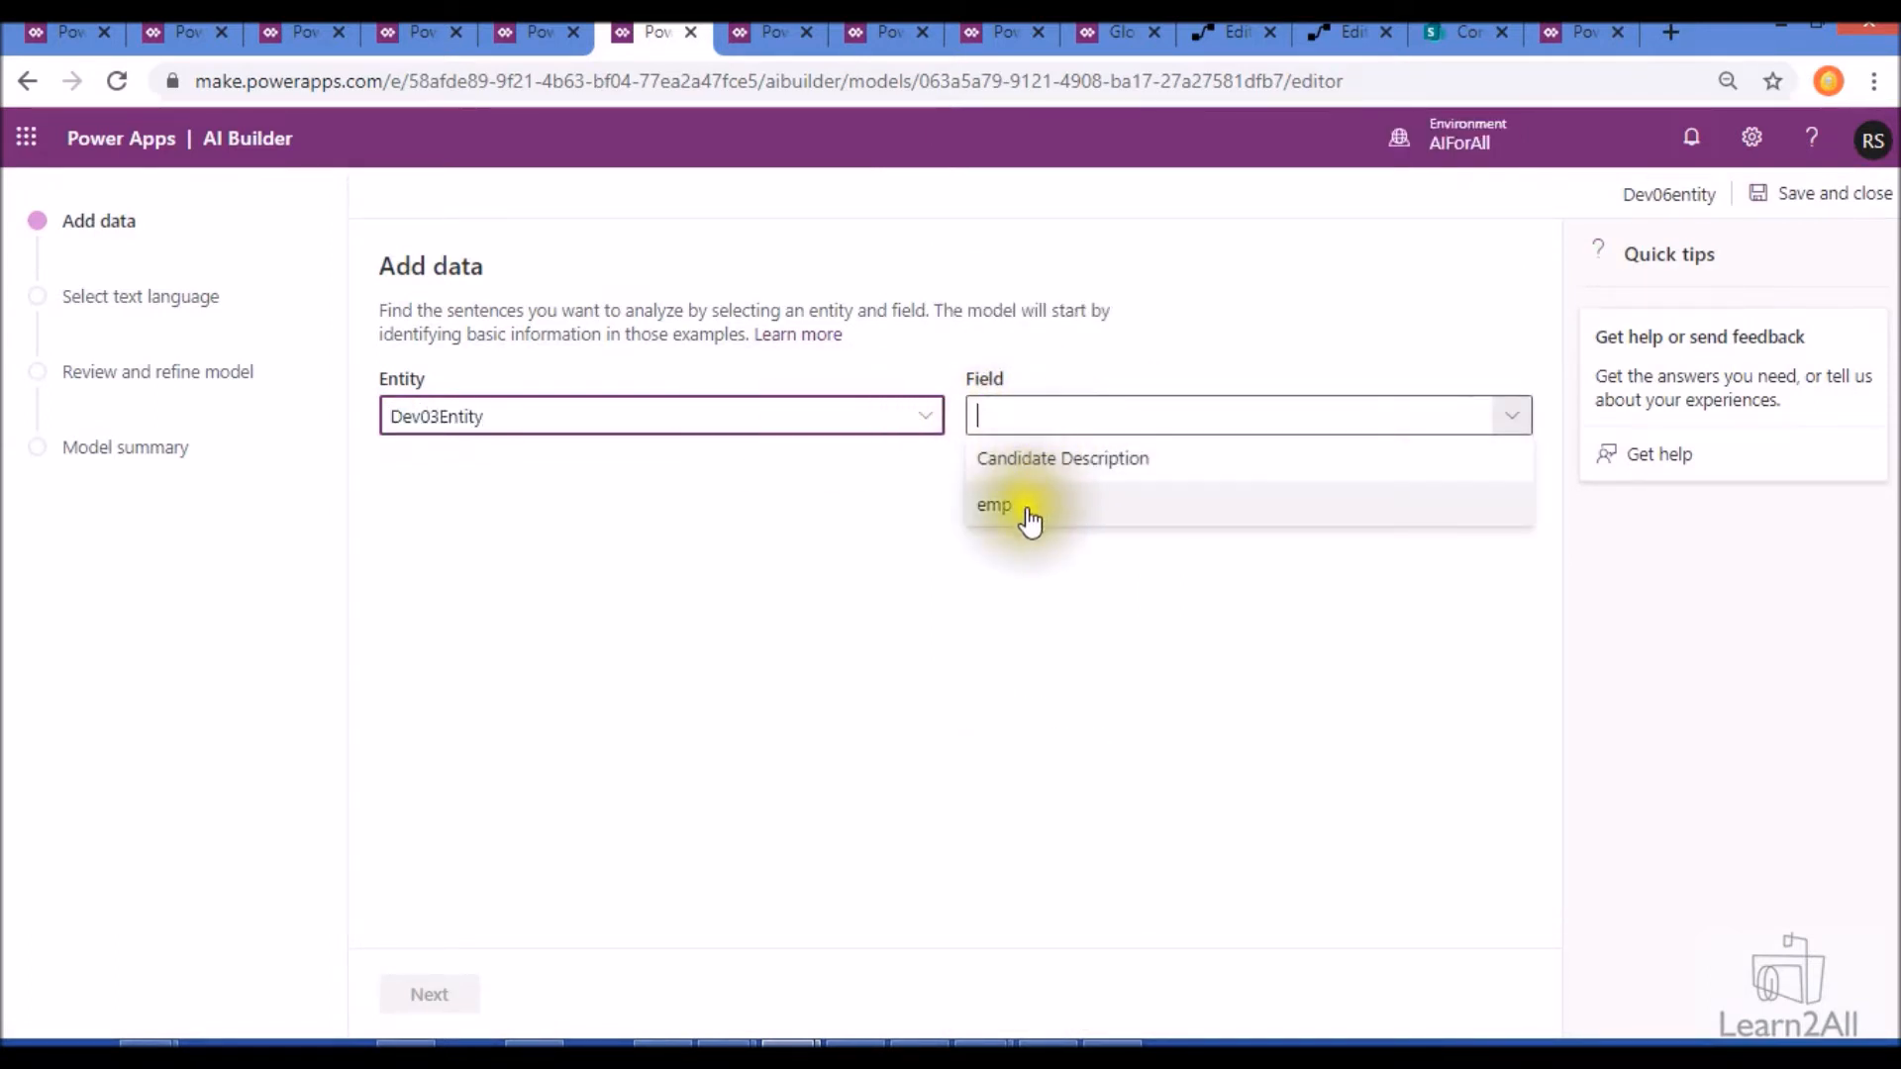
{"action": "left_click", "coordinate": [1027, 467]}
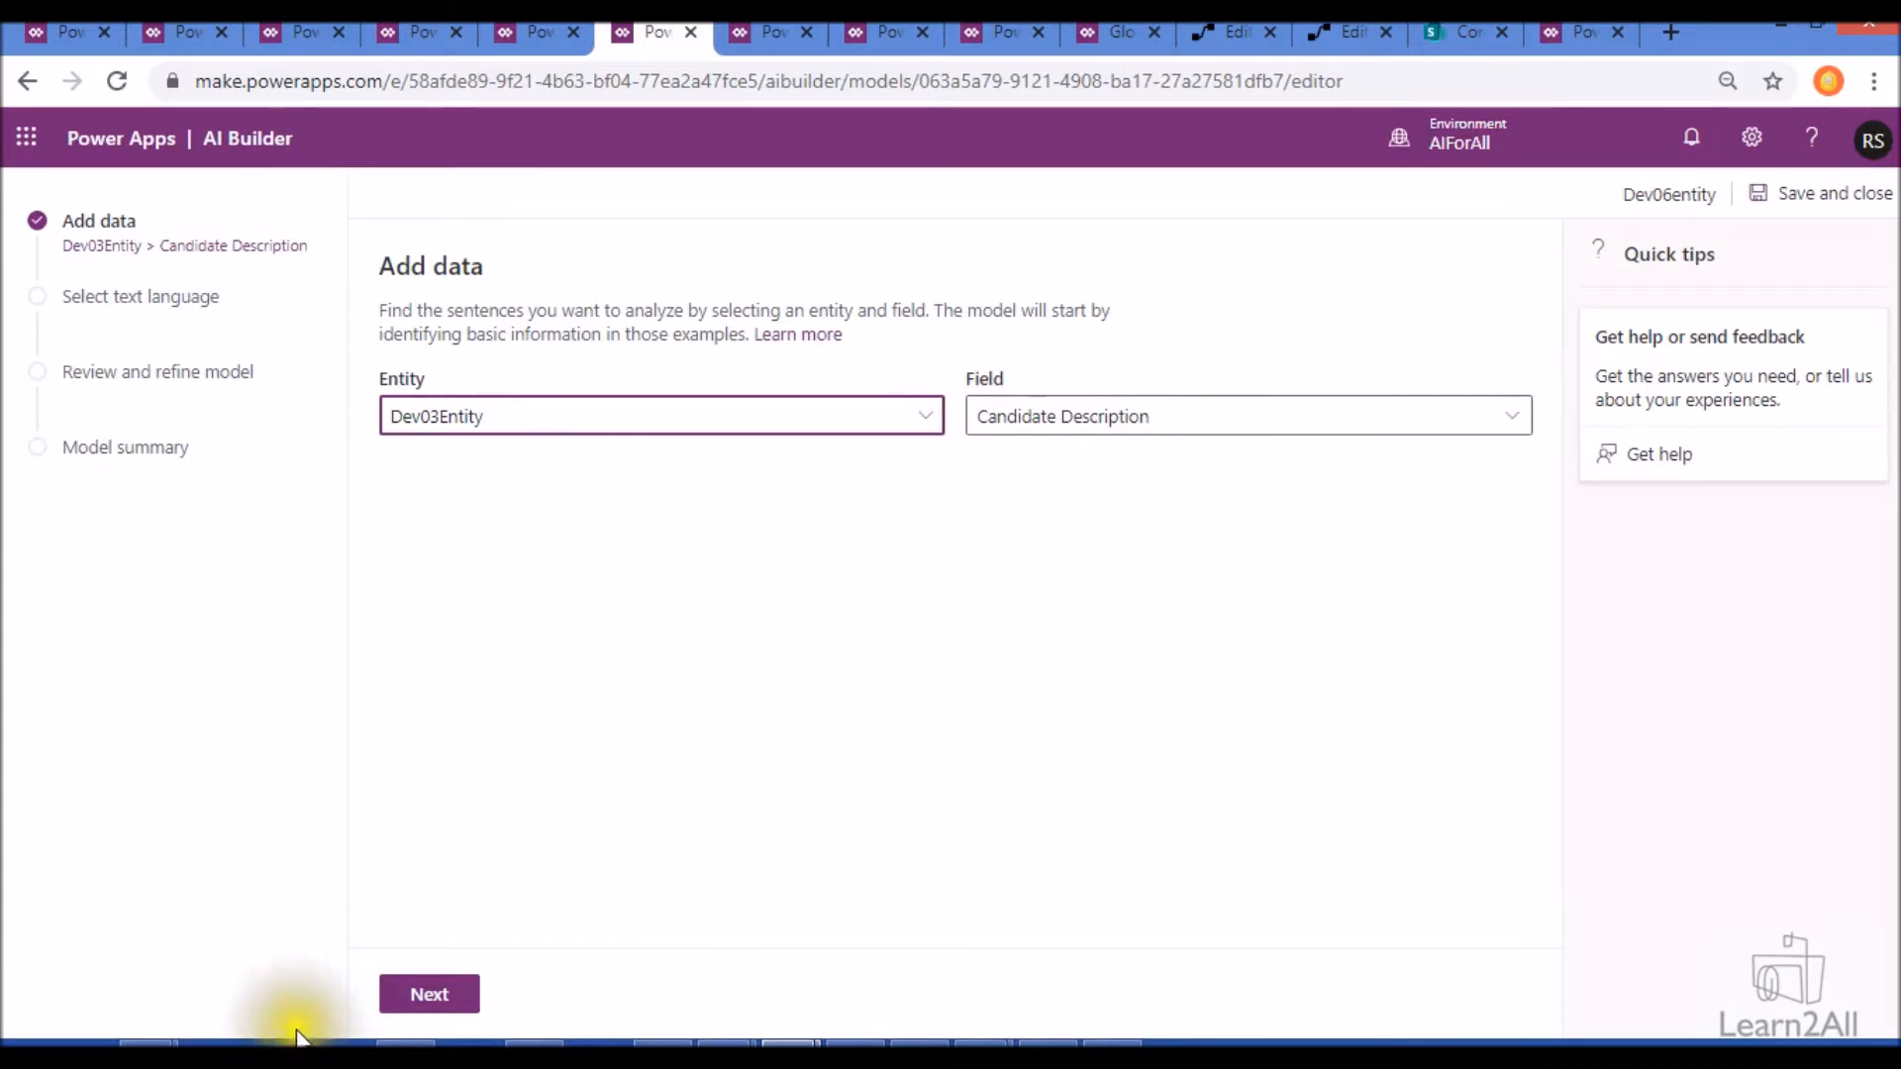
- Proceed to the text language settings, keep English as the language and analyze the data
{"action": "left_click", "coordinate": [425, 1005]}
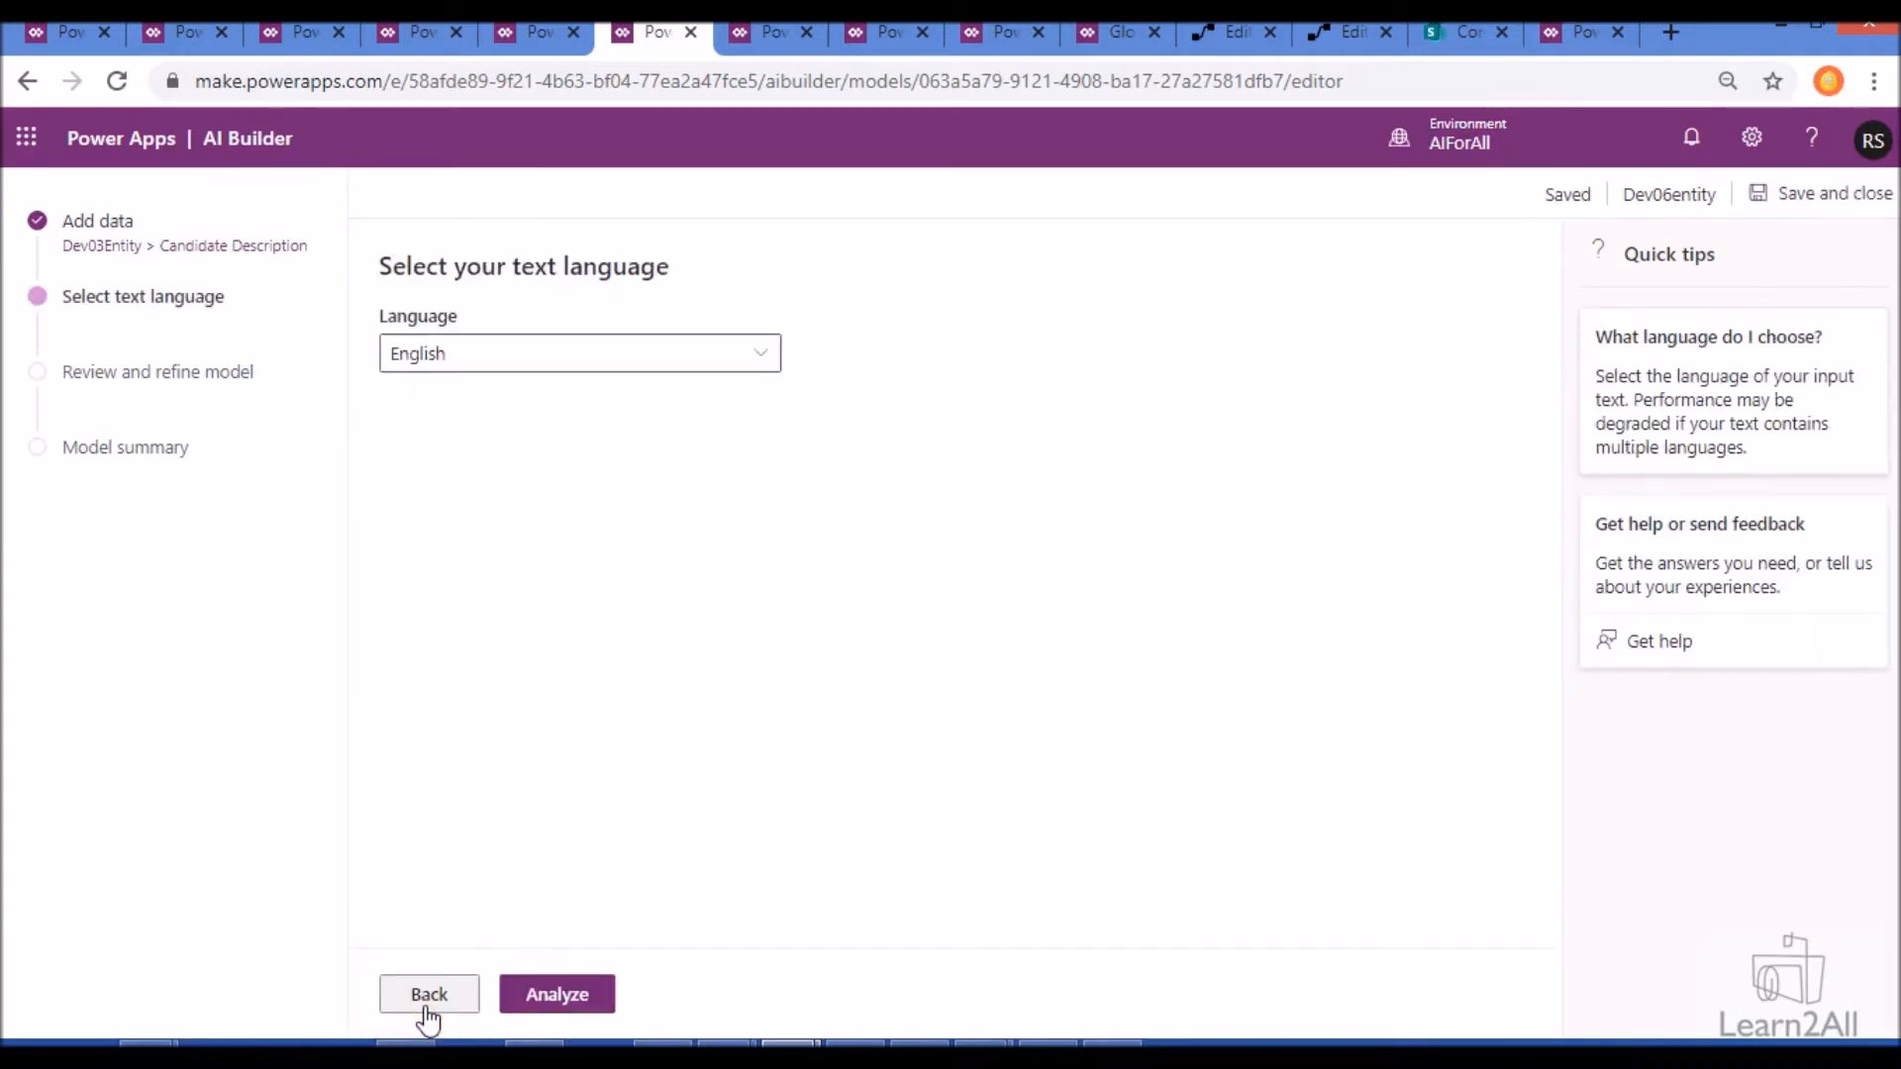
{"action": "left_click", "coordinate": [606, 358]}
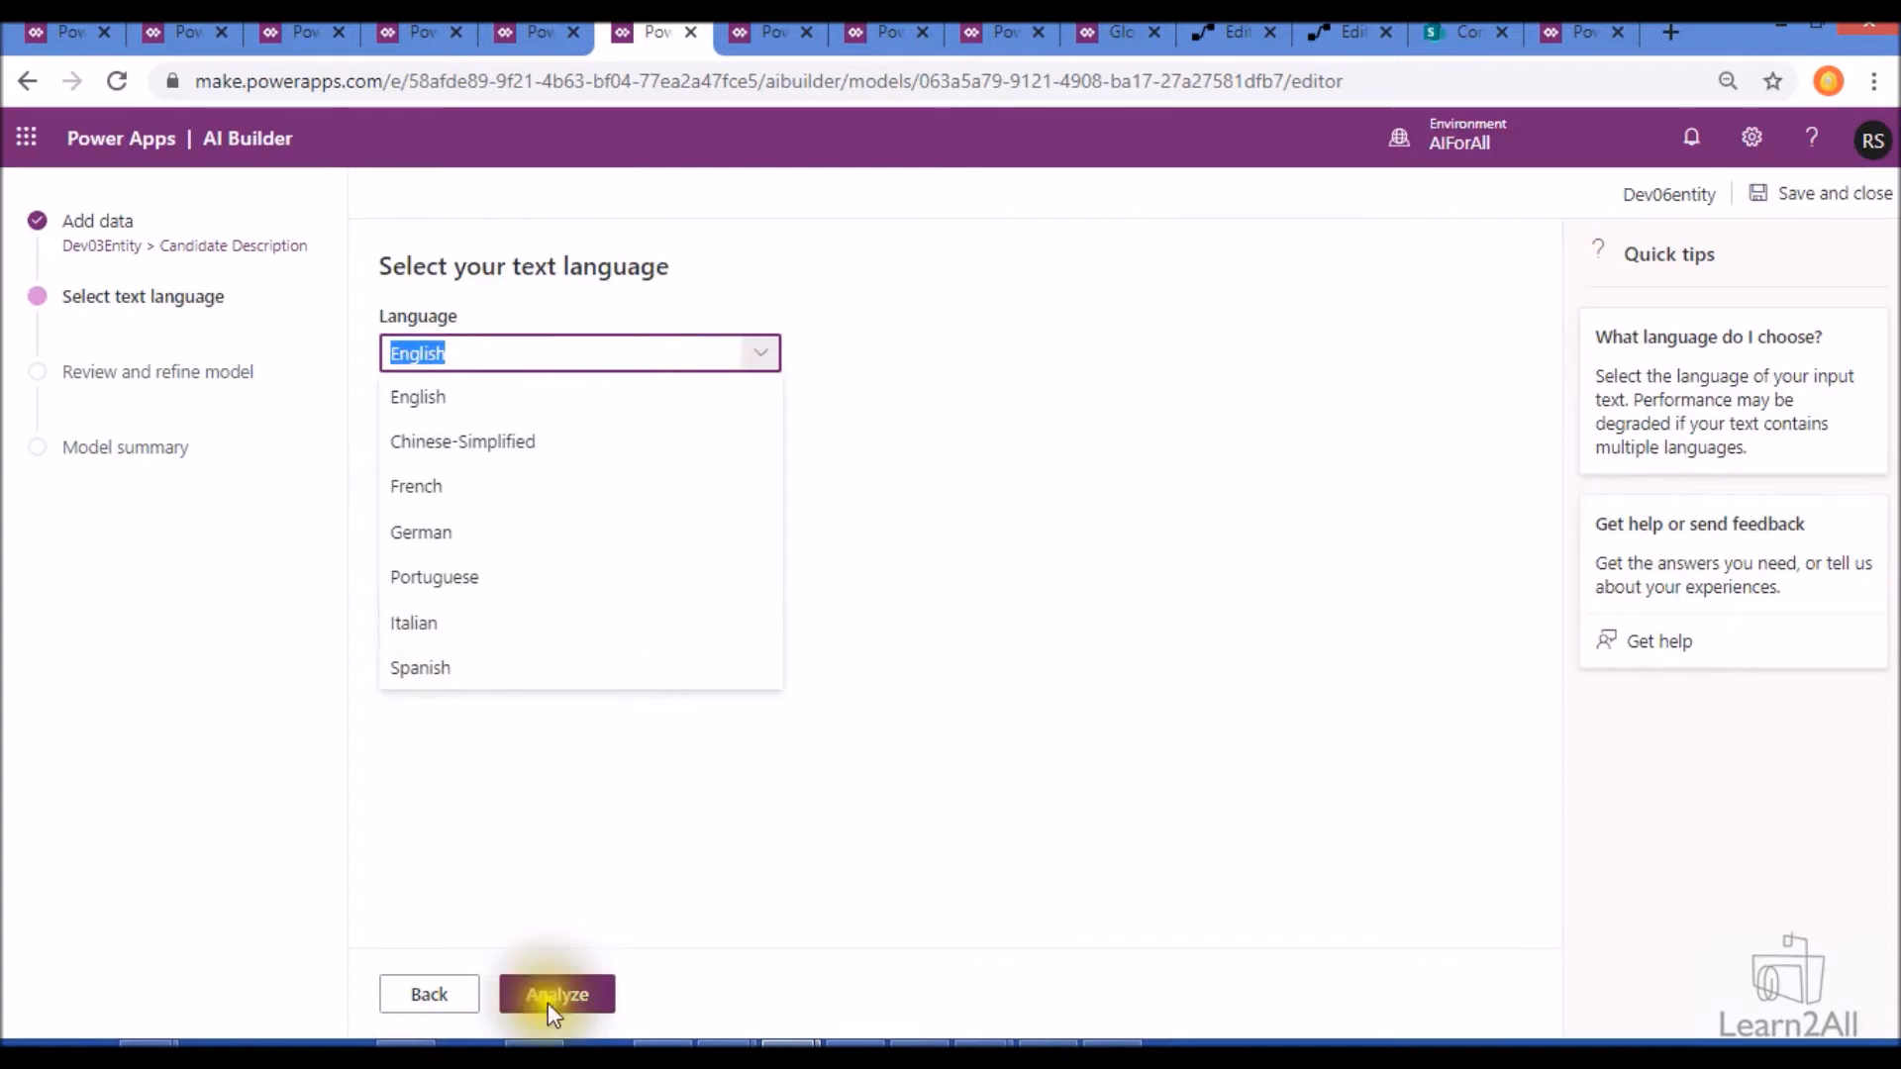
{"action": "left_click", "coordinate": [580, 998]}
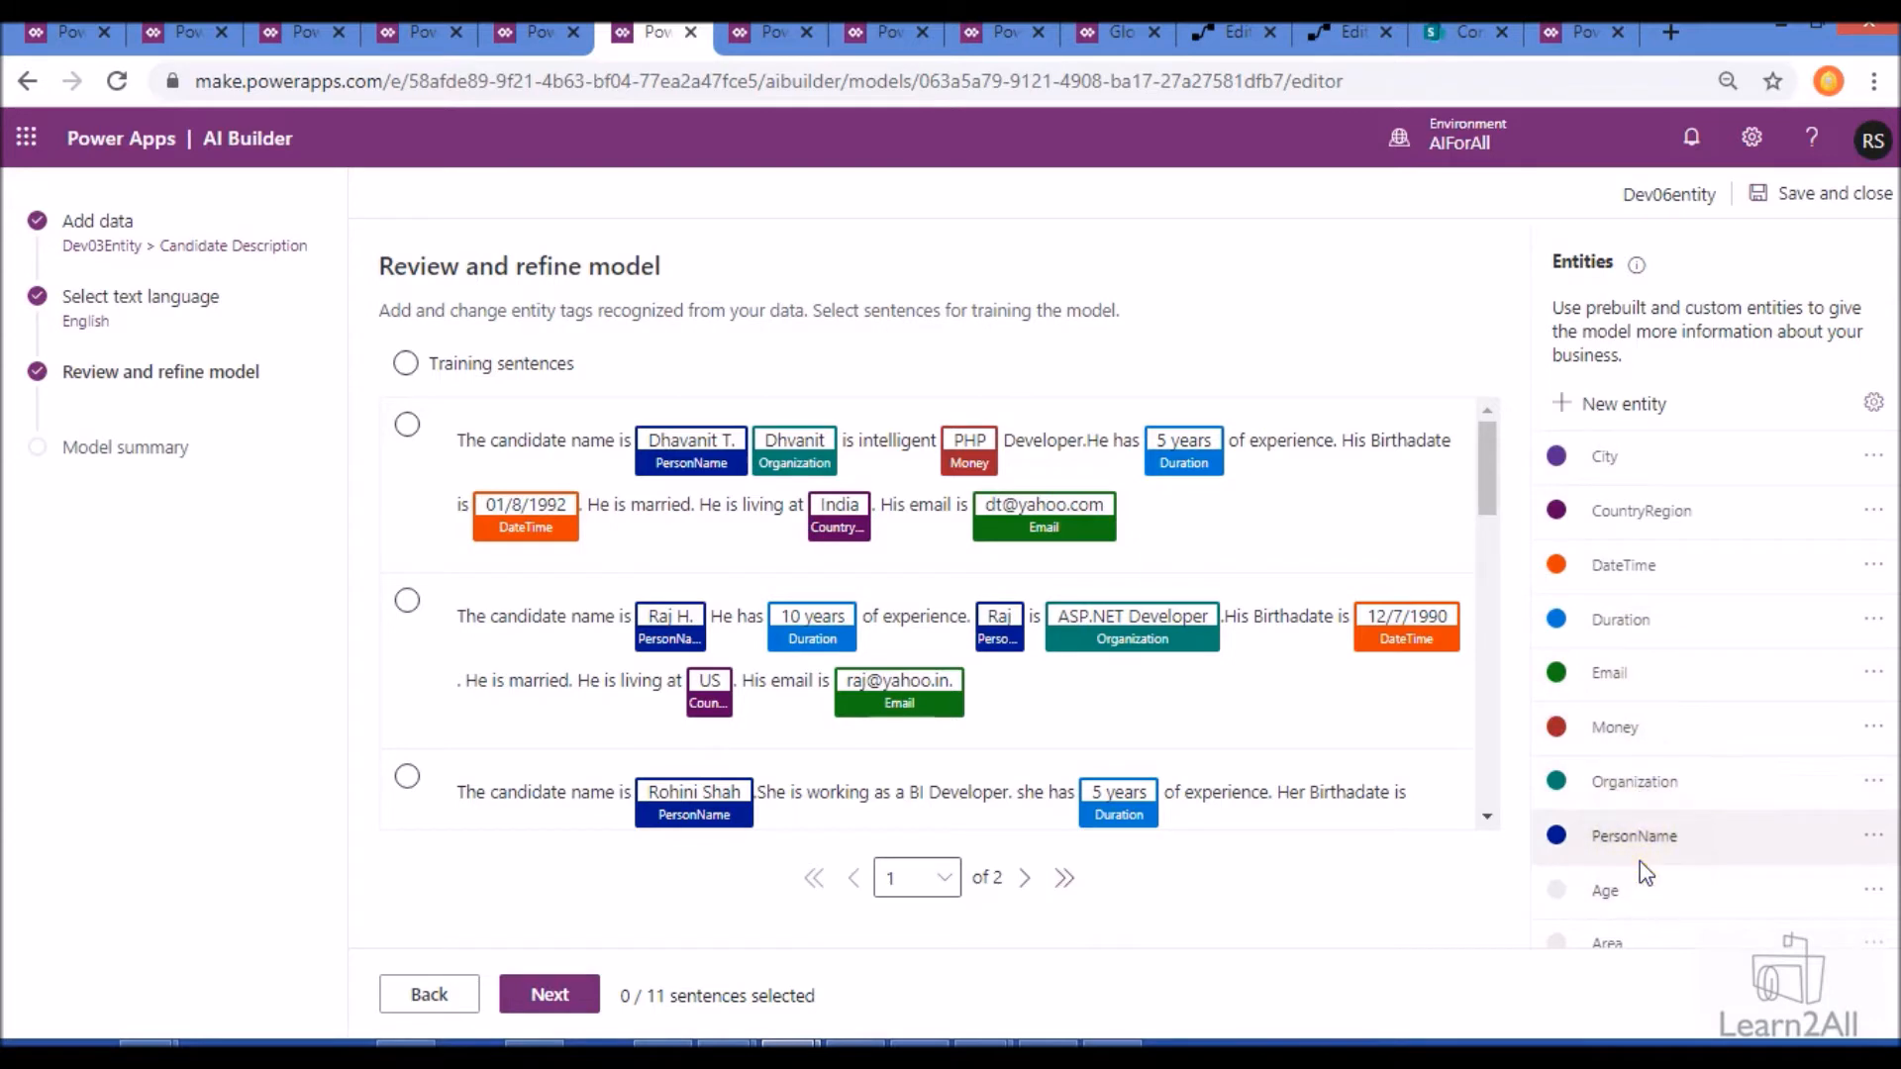
- Look through the prebuilt entities the model can recognize and the blank form for a new custom entity
{"action": "left_click", "coordinate": [1870, 406]}
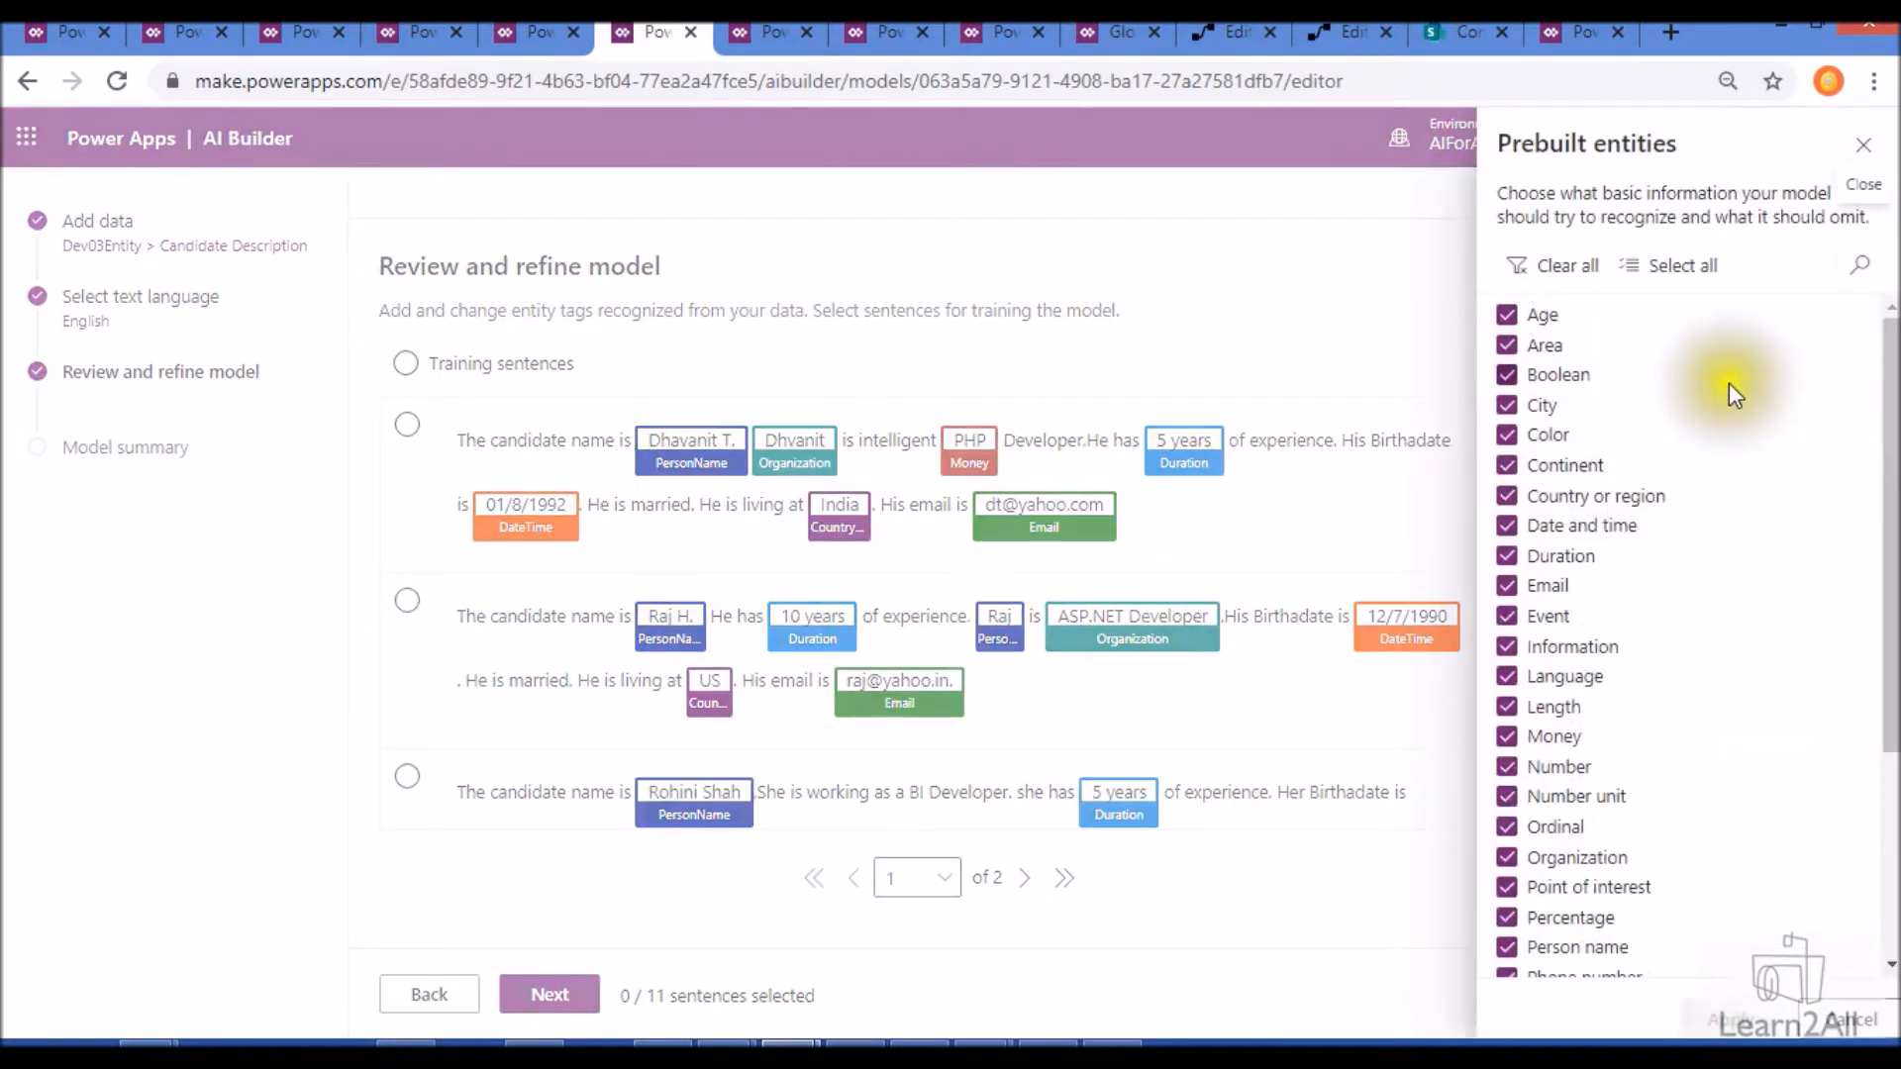
{"action": "scroll", "coordinate": [1728, 383], "scroll_direction": "down", "scroll_amount": 3}
{"action": "scroll", "coordinate": [1729, 384], "scroll_direction": "up", "scroll_amount": 3}
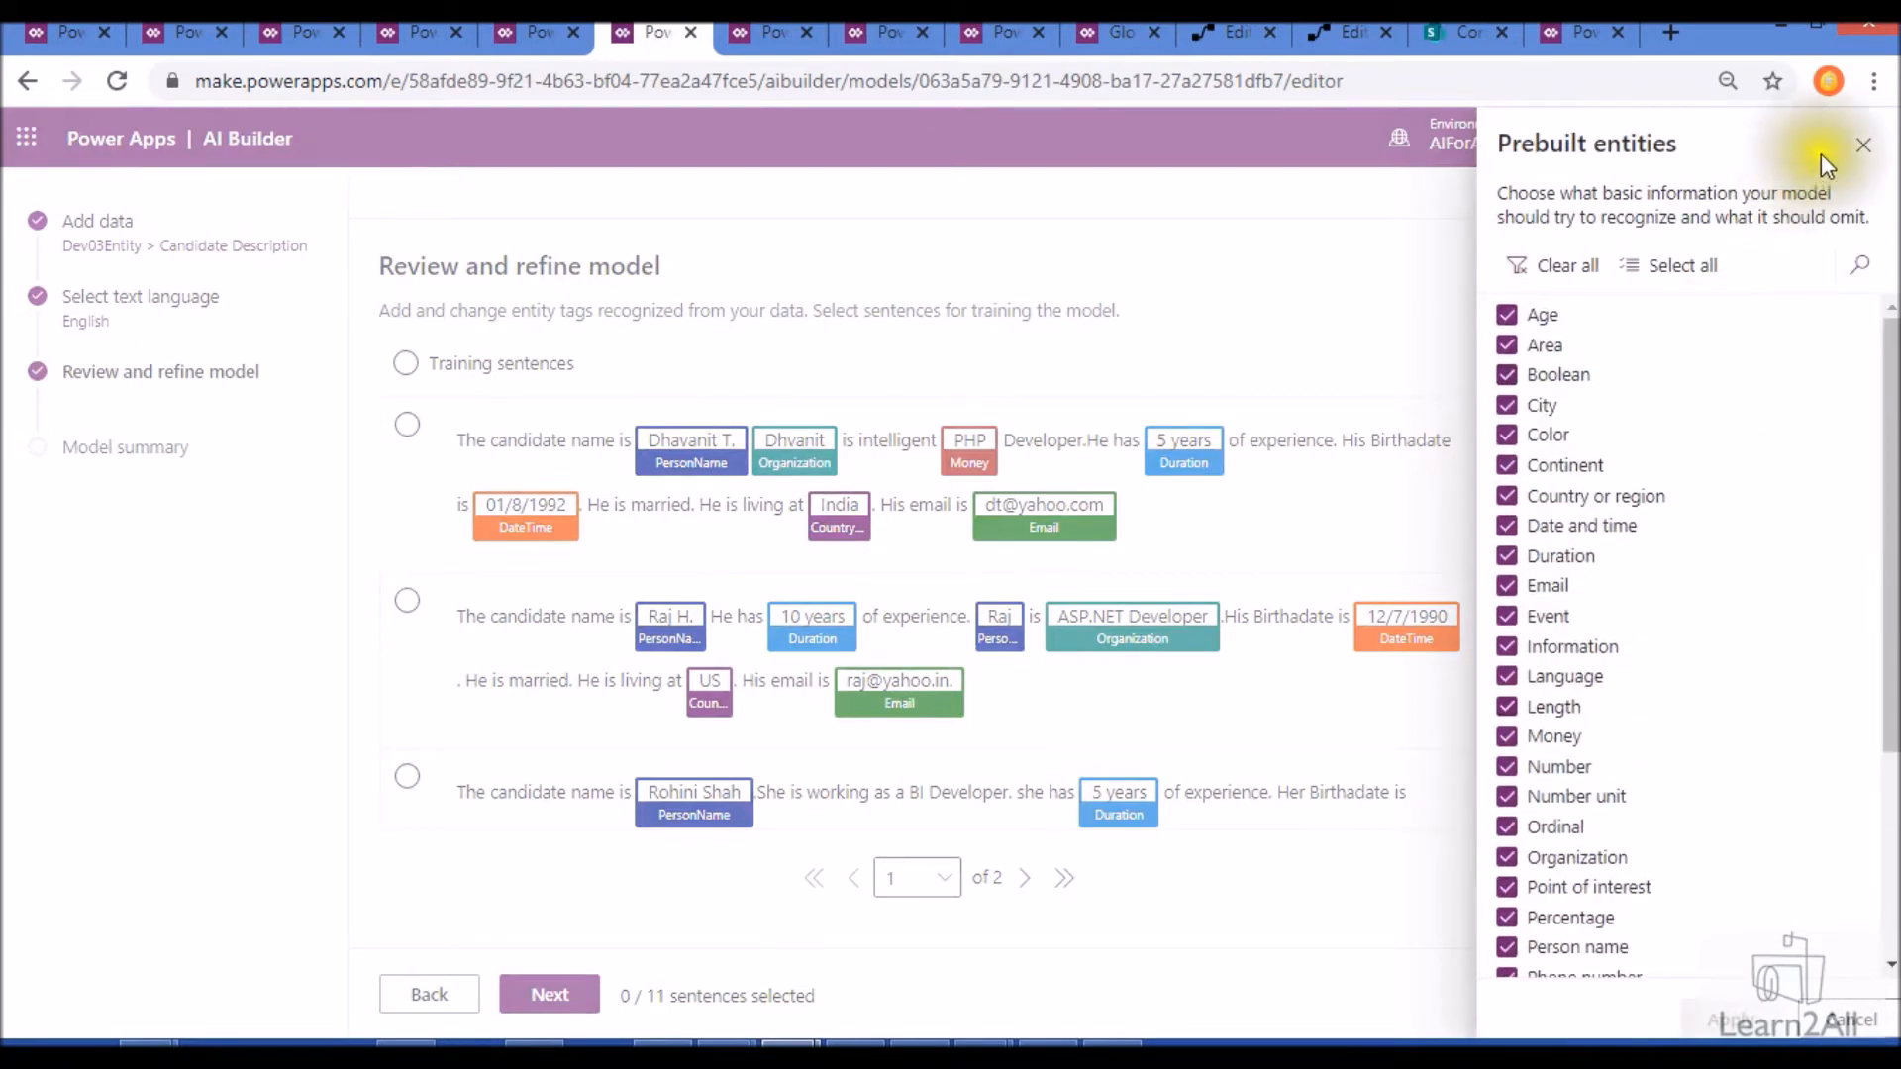
{"action": "scroll", "coordinate": [1790, 441], "scroll_direction": "down", "scroll_amount": 3}
{"action": "scroll", "coordinate": [1790, 441], "scroll_direction": "up", "scroll_amount": 3}
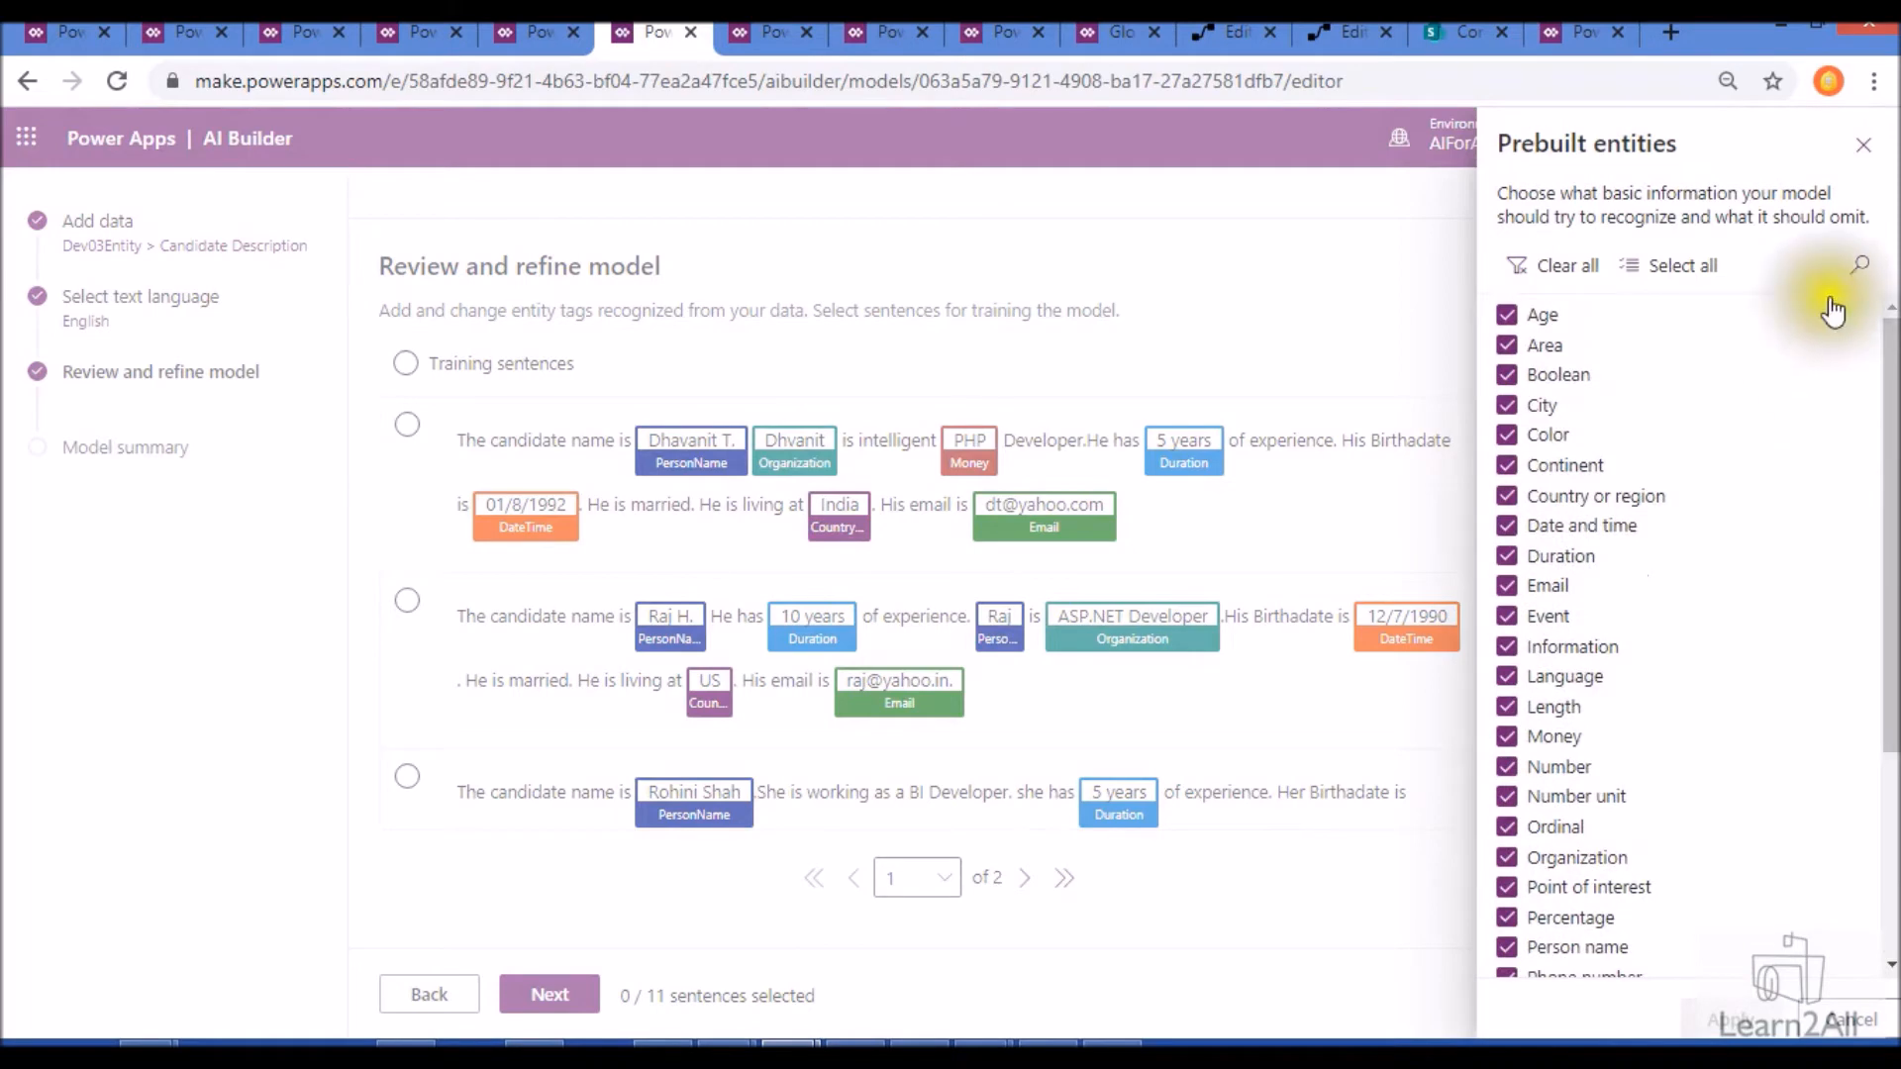
{"action": "left_click", "coordinate": [1448, 465]}
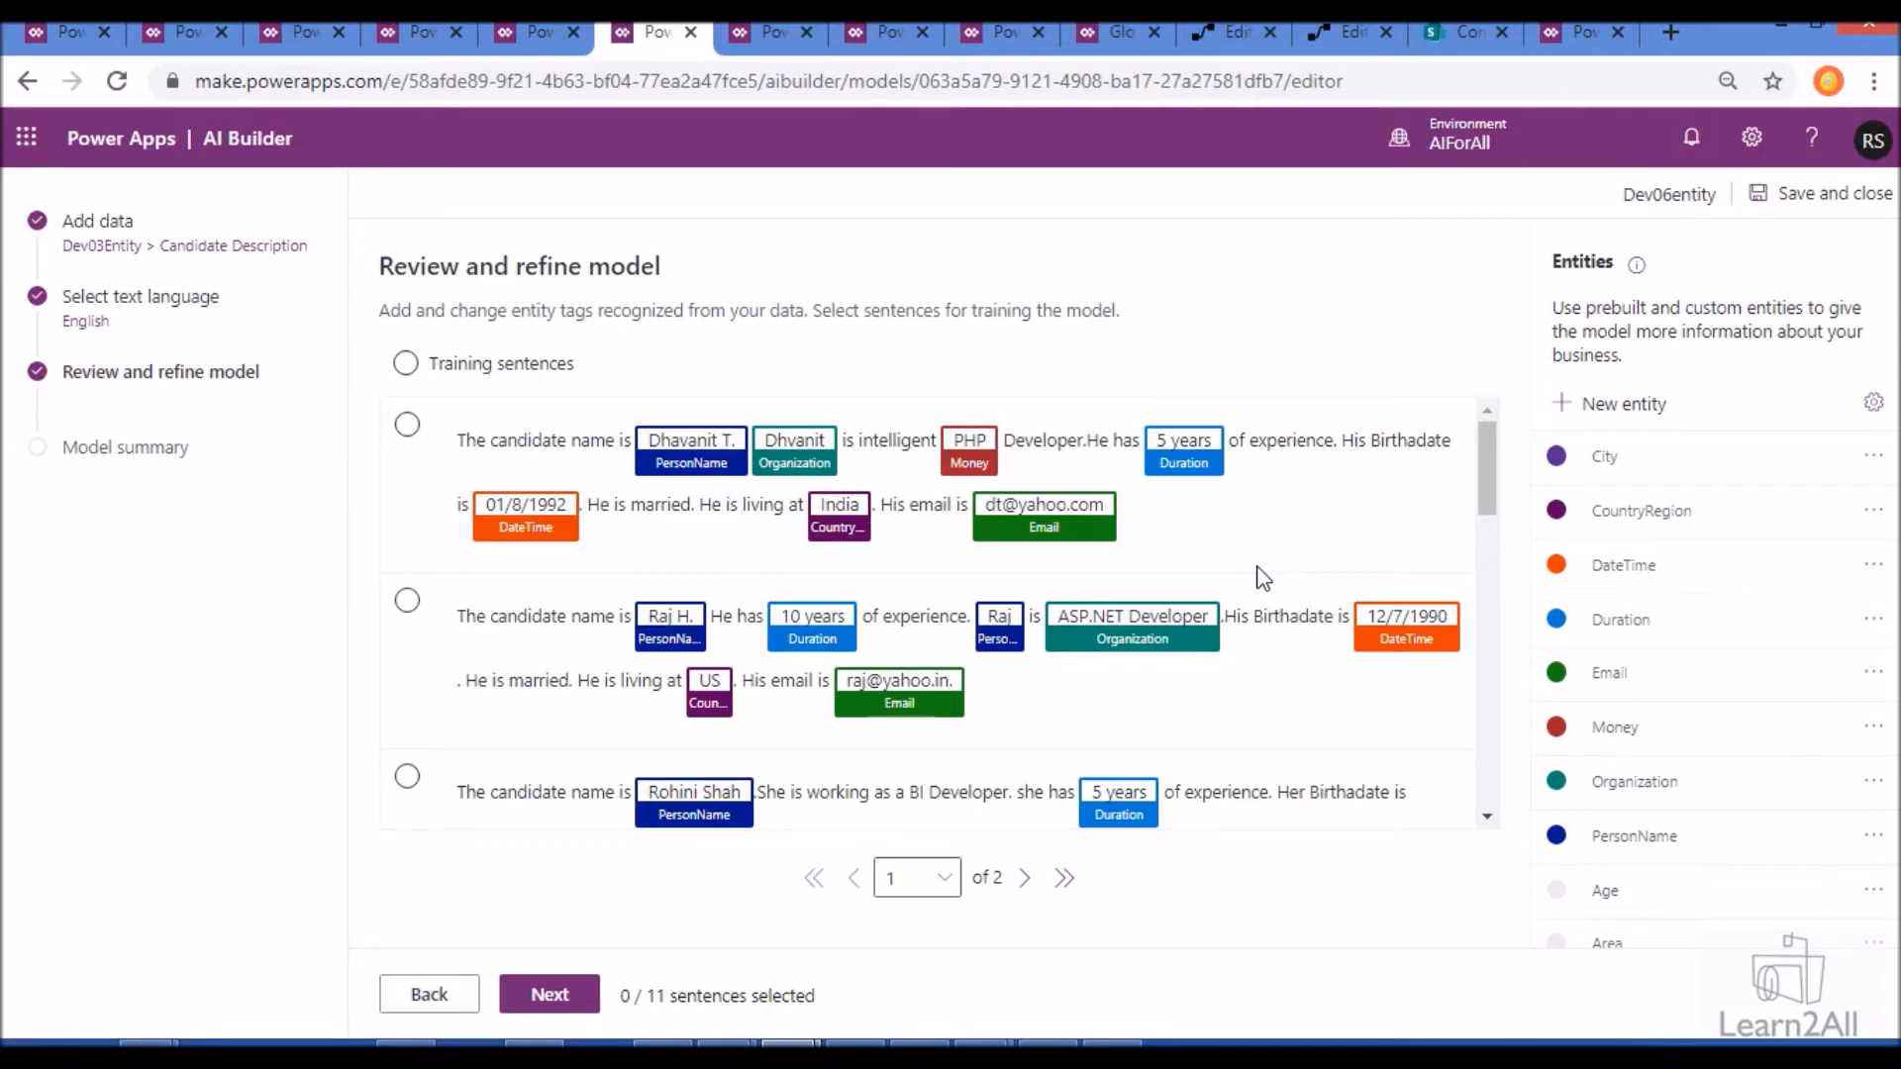
{"action": "left_click", "coordinate": [1636, 428]}
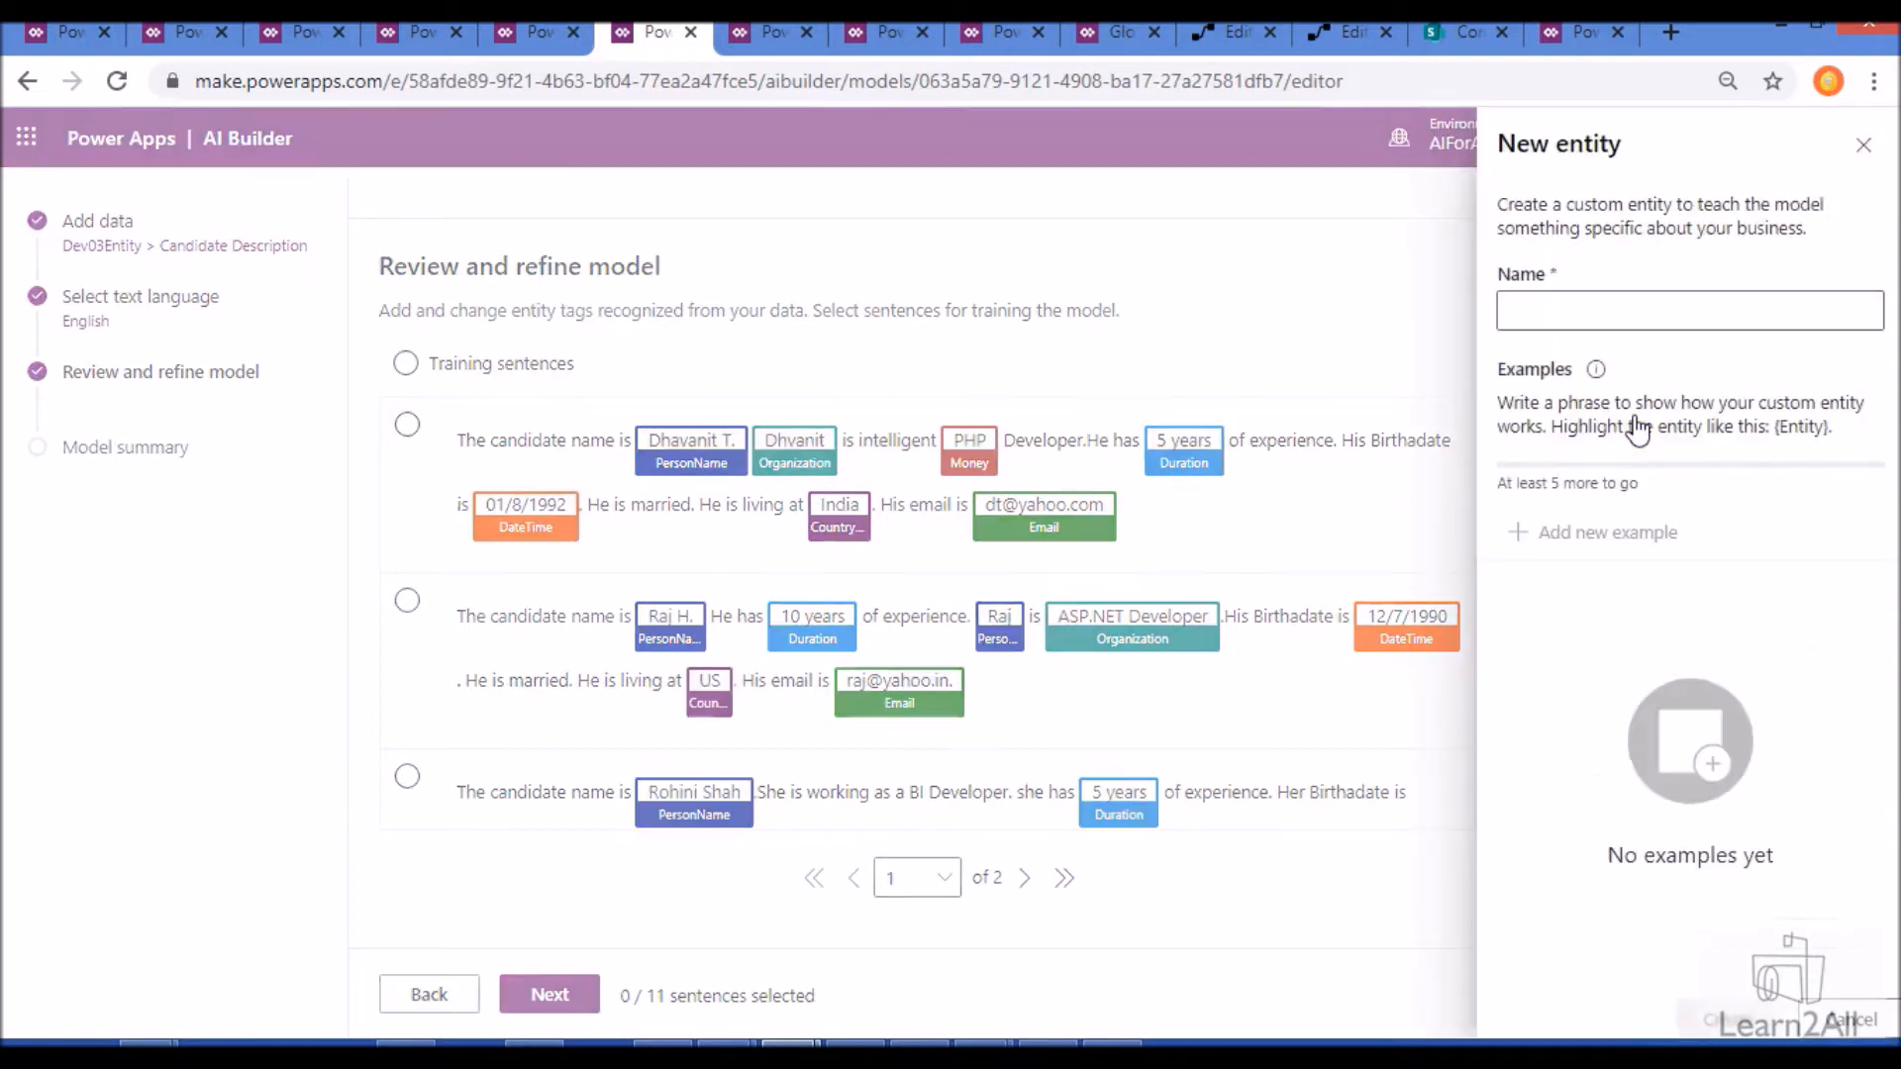
{"action": "left_click", "coordinate": [1863, 145]}
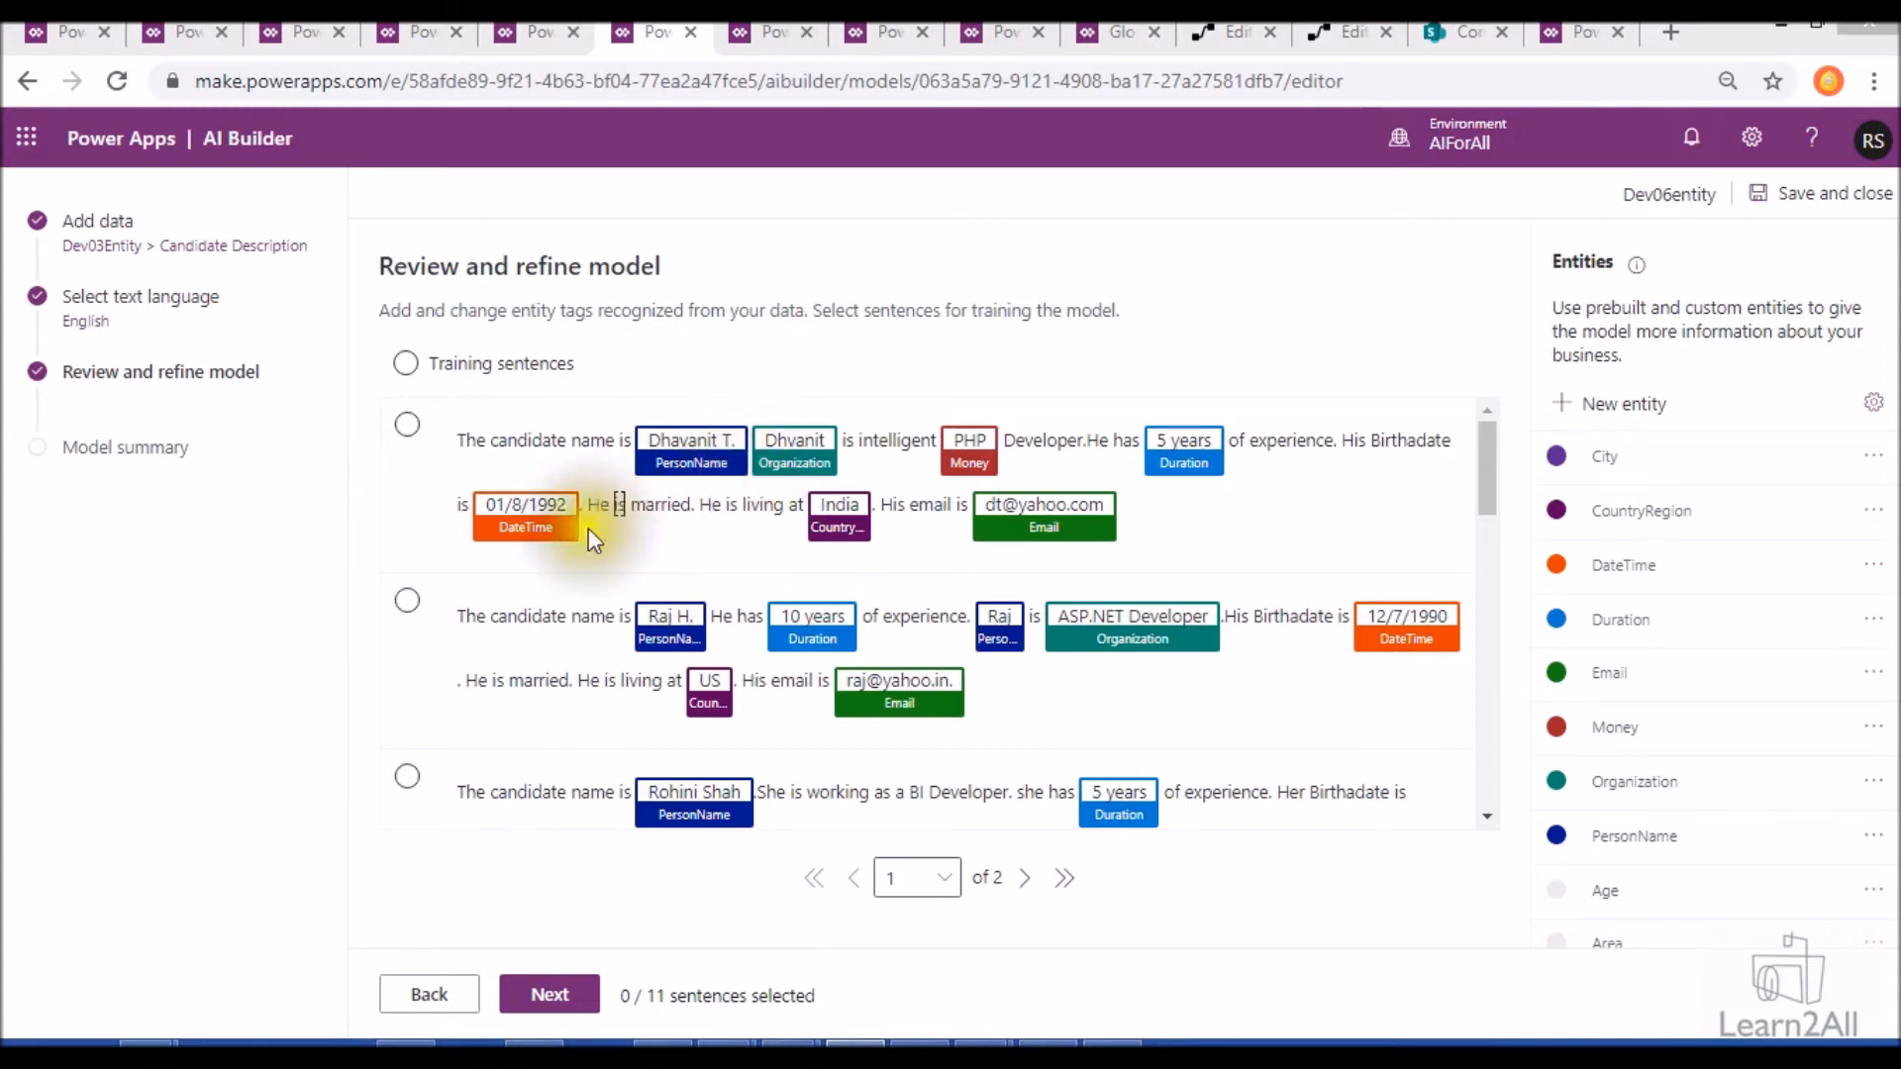
- Start a custom entity named Position and give it the example "He is working as {PHP Developer}"
{"action": "left_click", "coordinate": [1560, 425]}
{"action": "left_click", "coordinate": [1542, 311]}
{"action": "type", "text": "Position"}
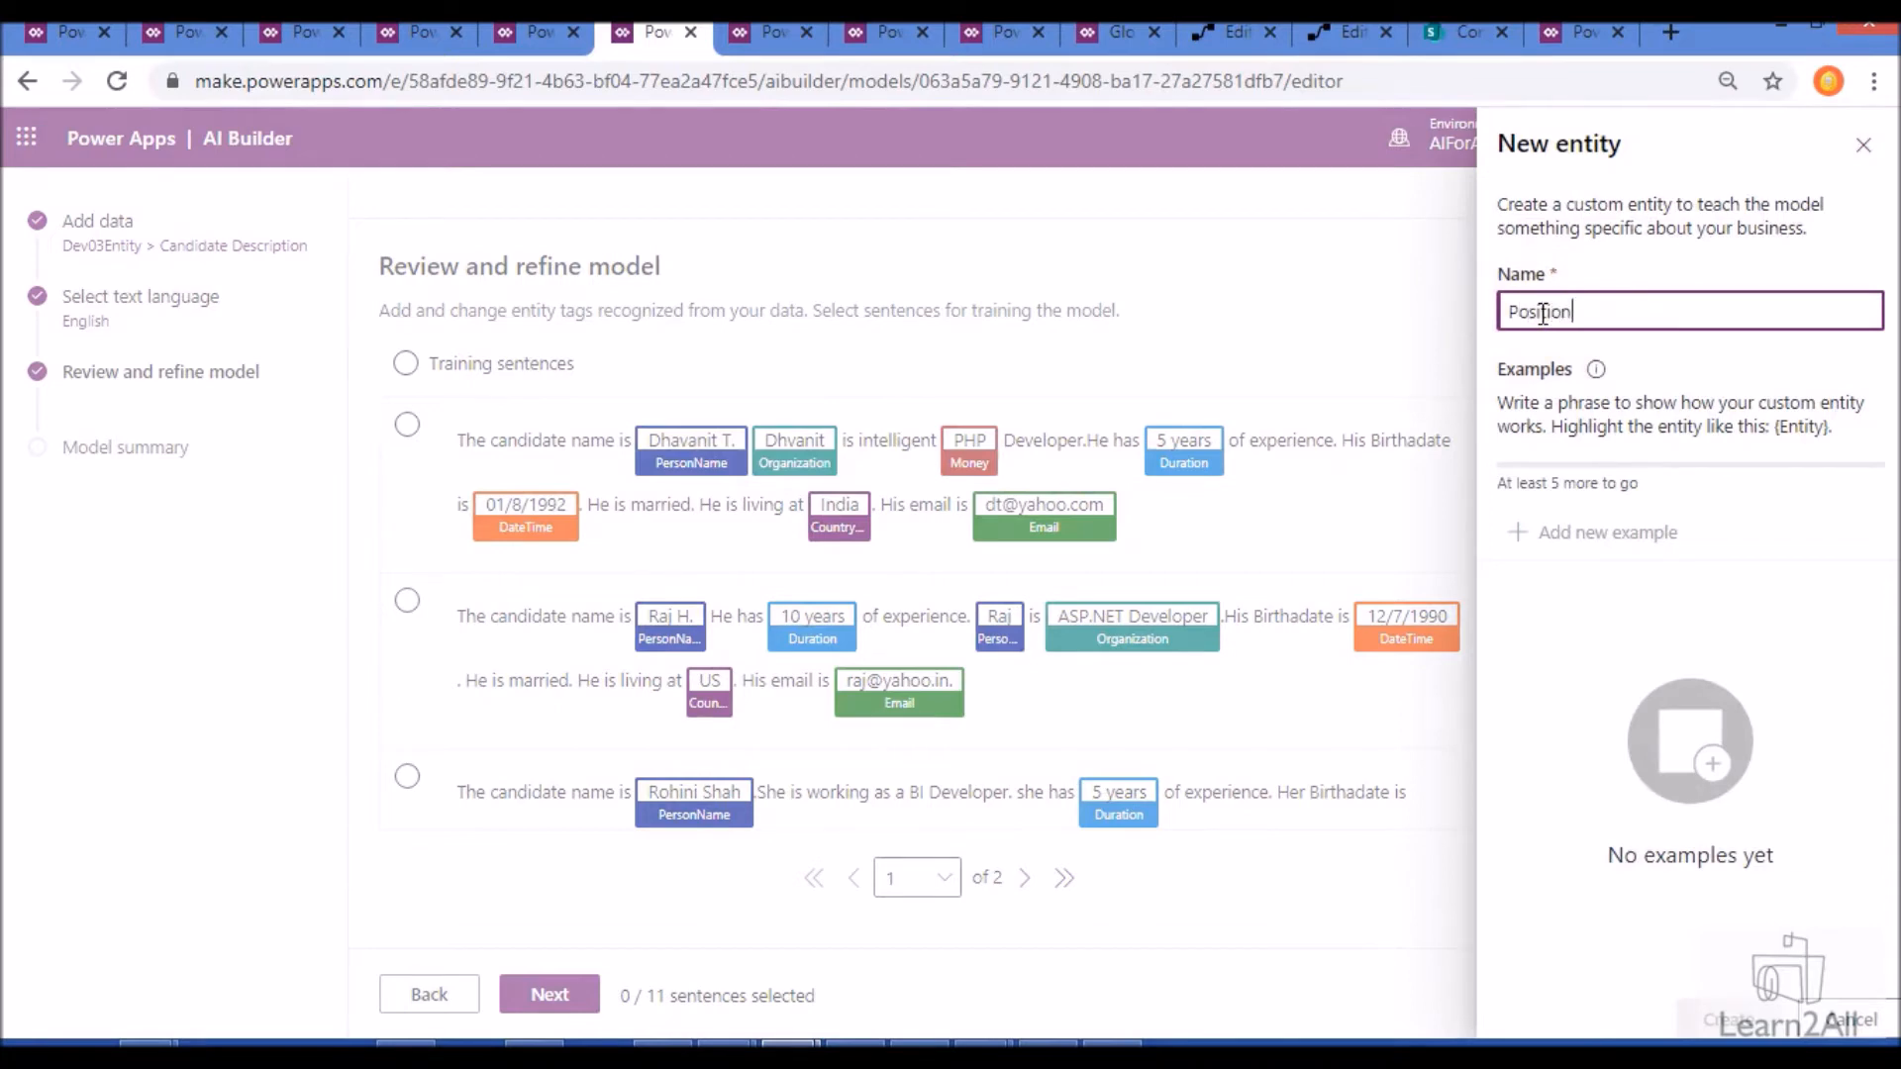
{"action": "left_click", "coordinate": [1525, 539]}
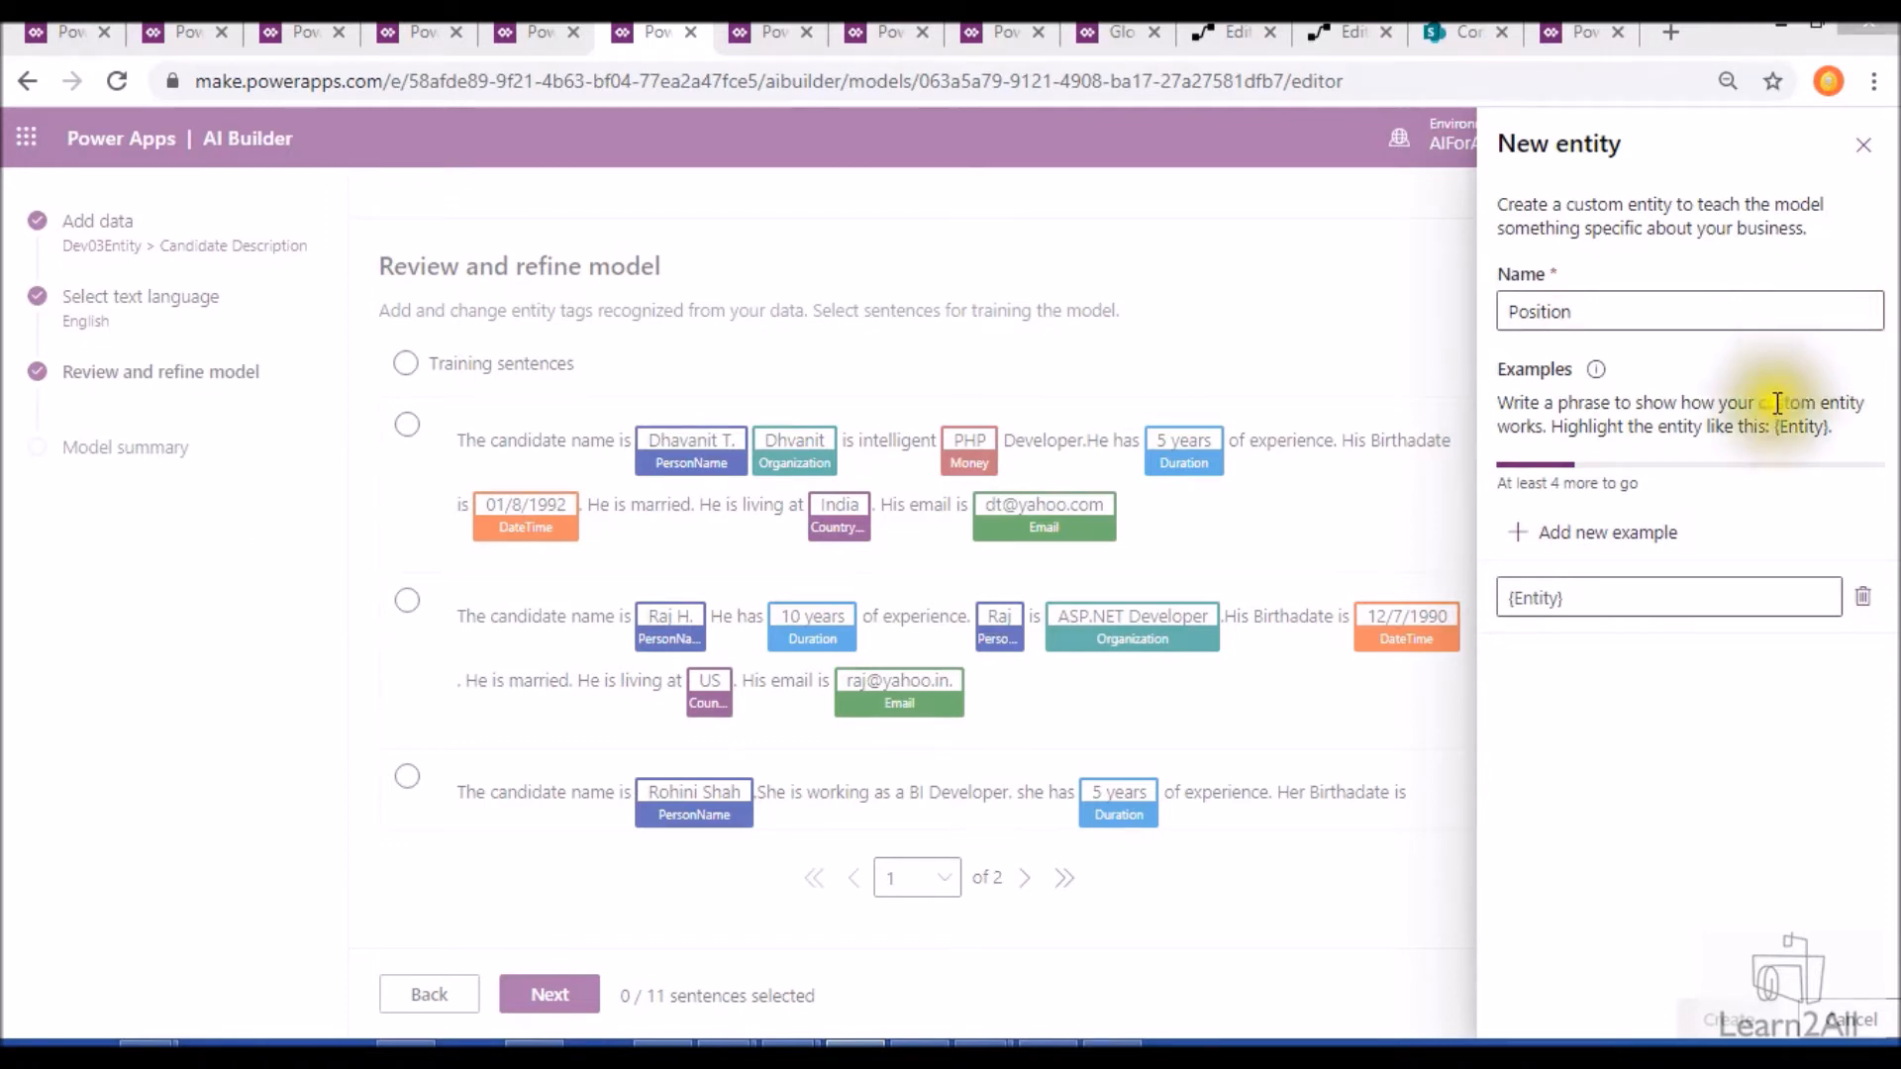
{"action": "left_click", "coordinate": [1657, 598]}
{"action": "left_click", "coordinate": [1595, 673]}
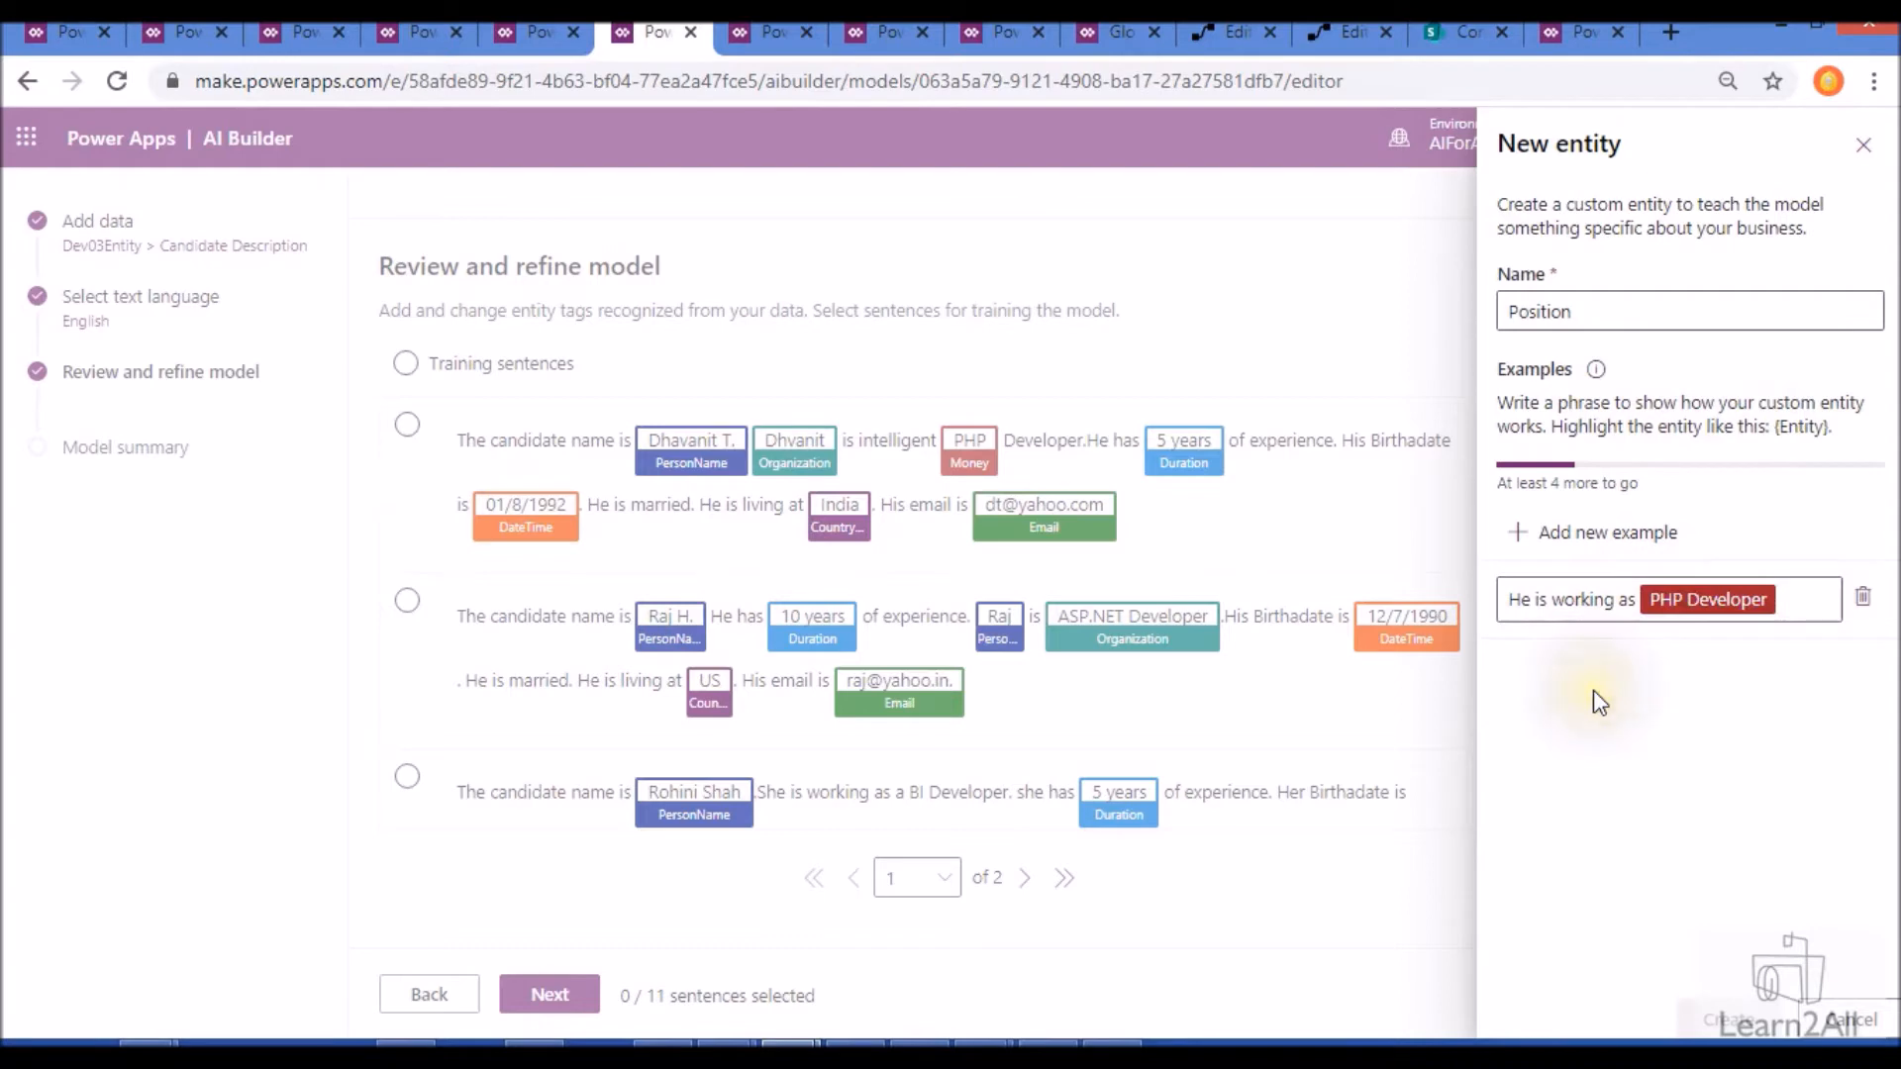
- Add the examples "She is working as {SharePoint Developer}" and "He is {Power Platform Specialist}" to the Position entity
{"action": "left_click", "coordinate": [1544, 532]}
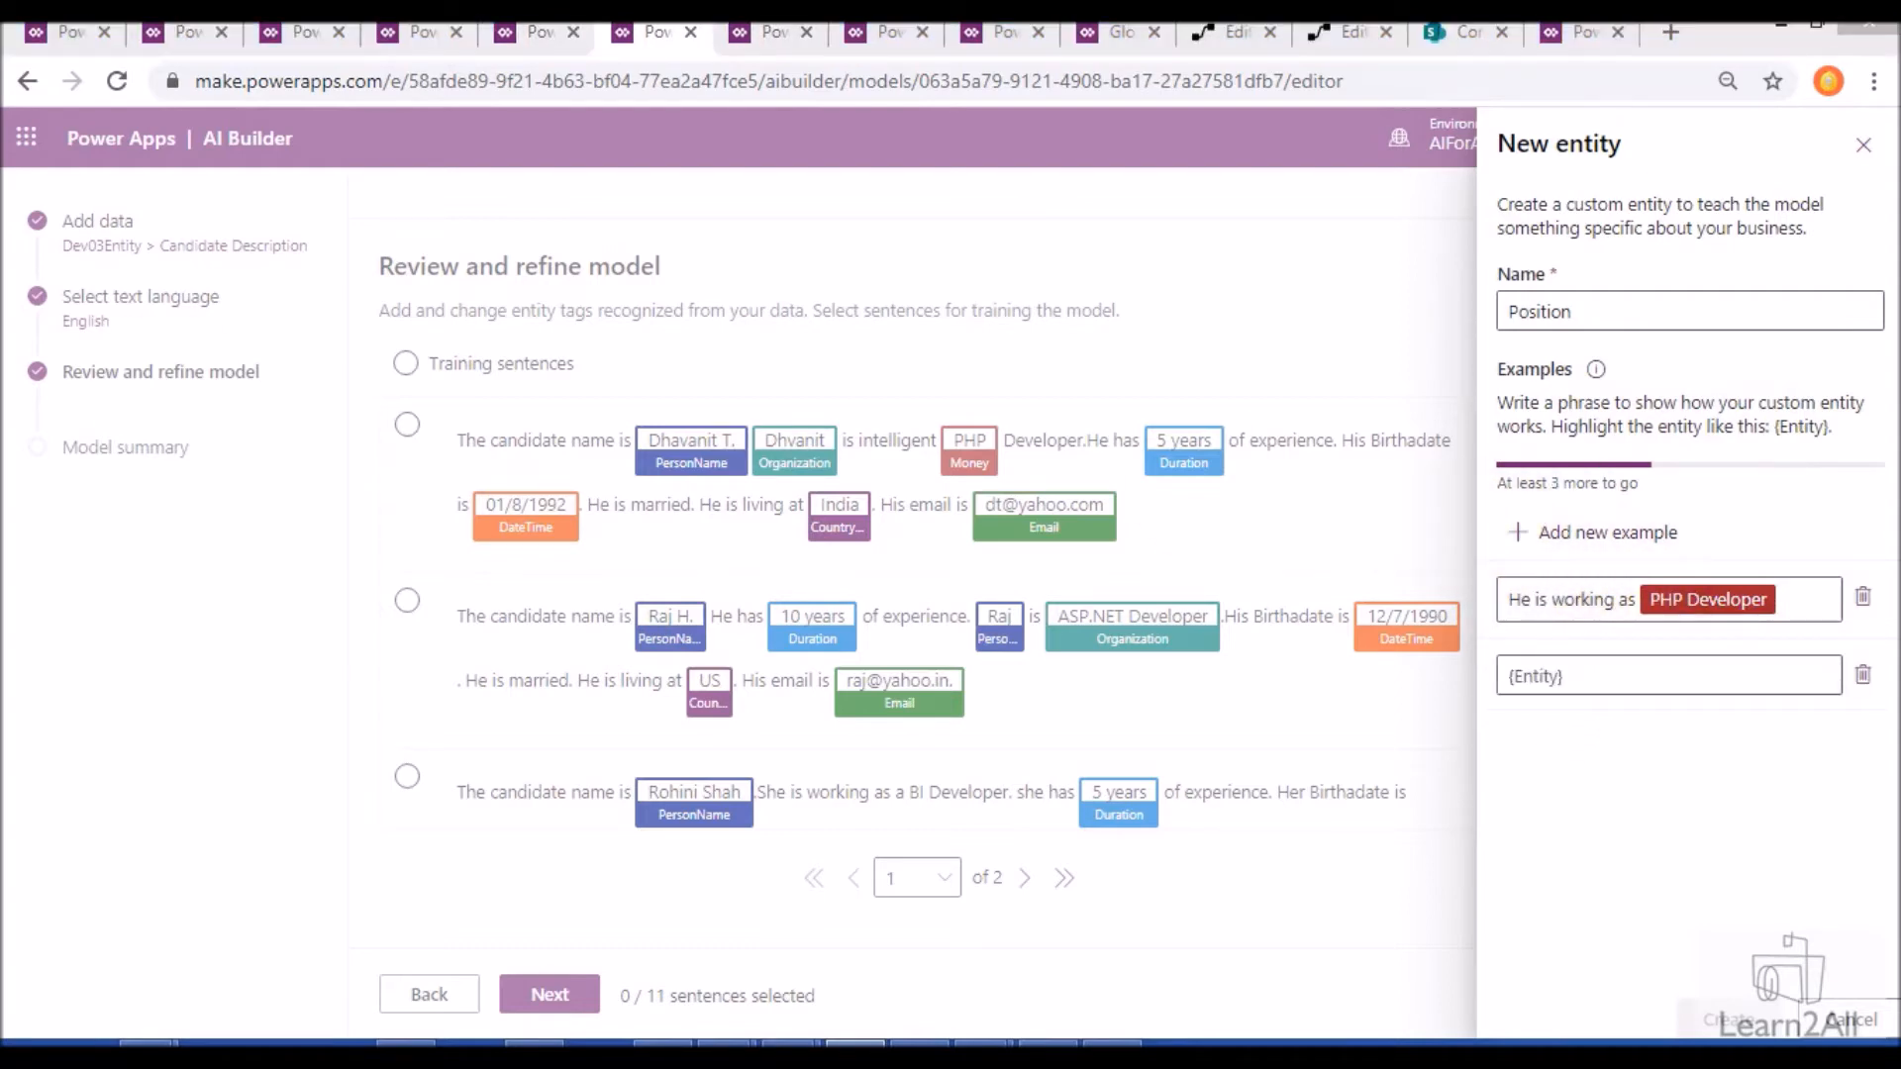
{"action": "left_click", "coordinate": [1557, 677]}
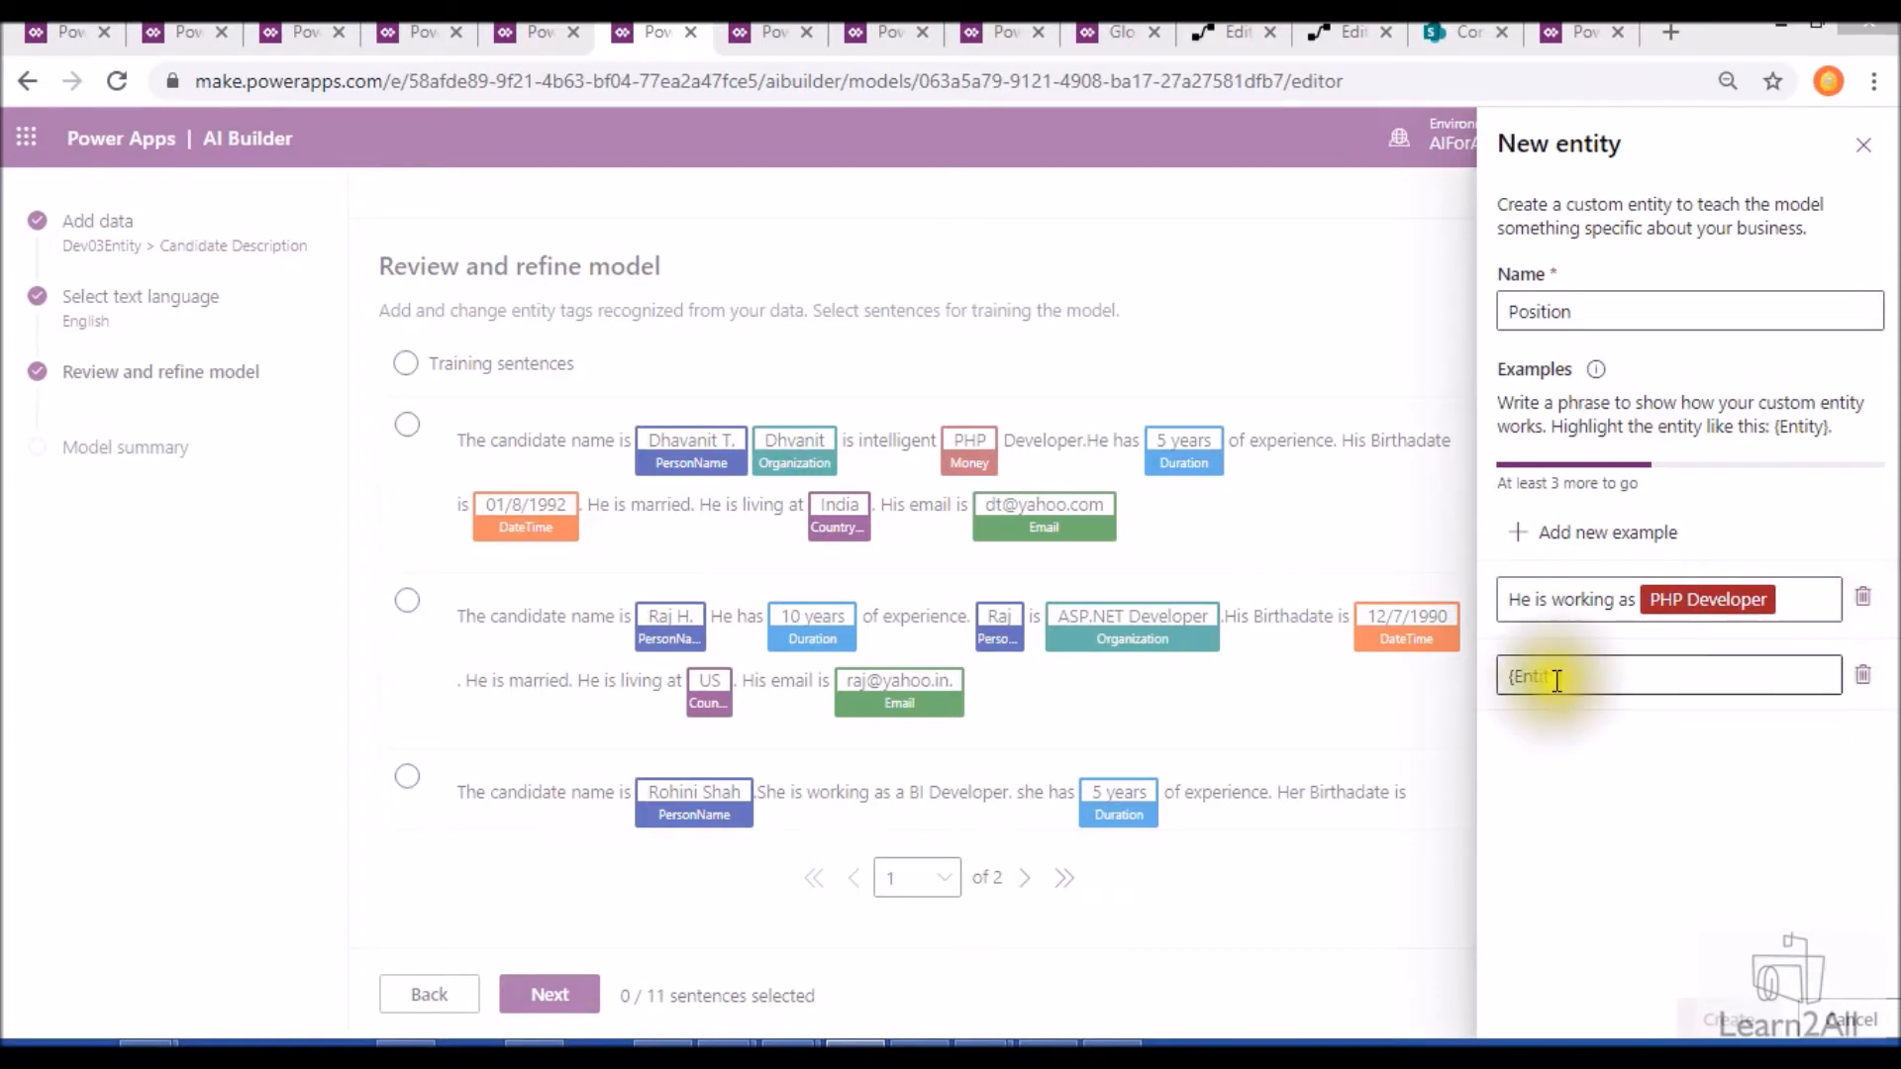
{"action": "type", "text": "She is working as {SharePoint Developer}"}
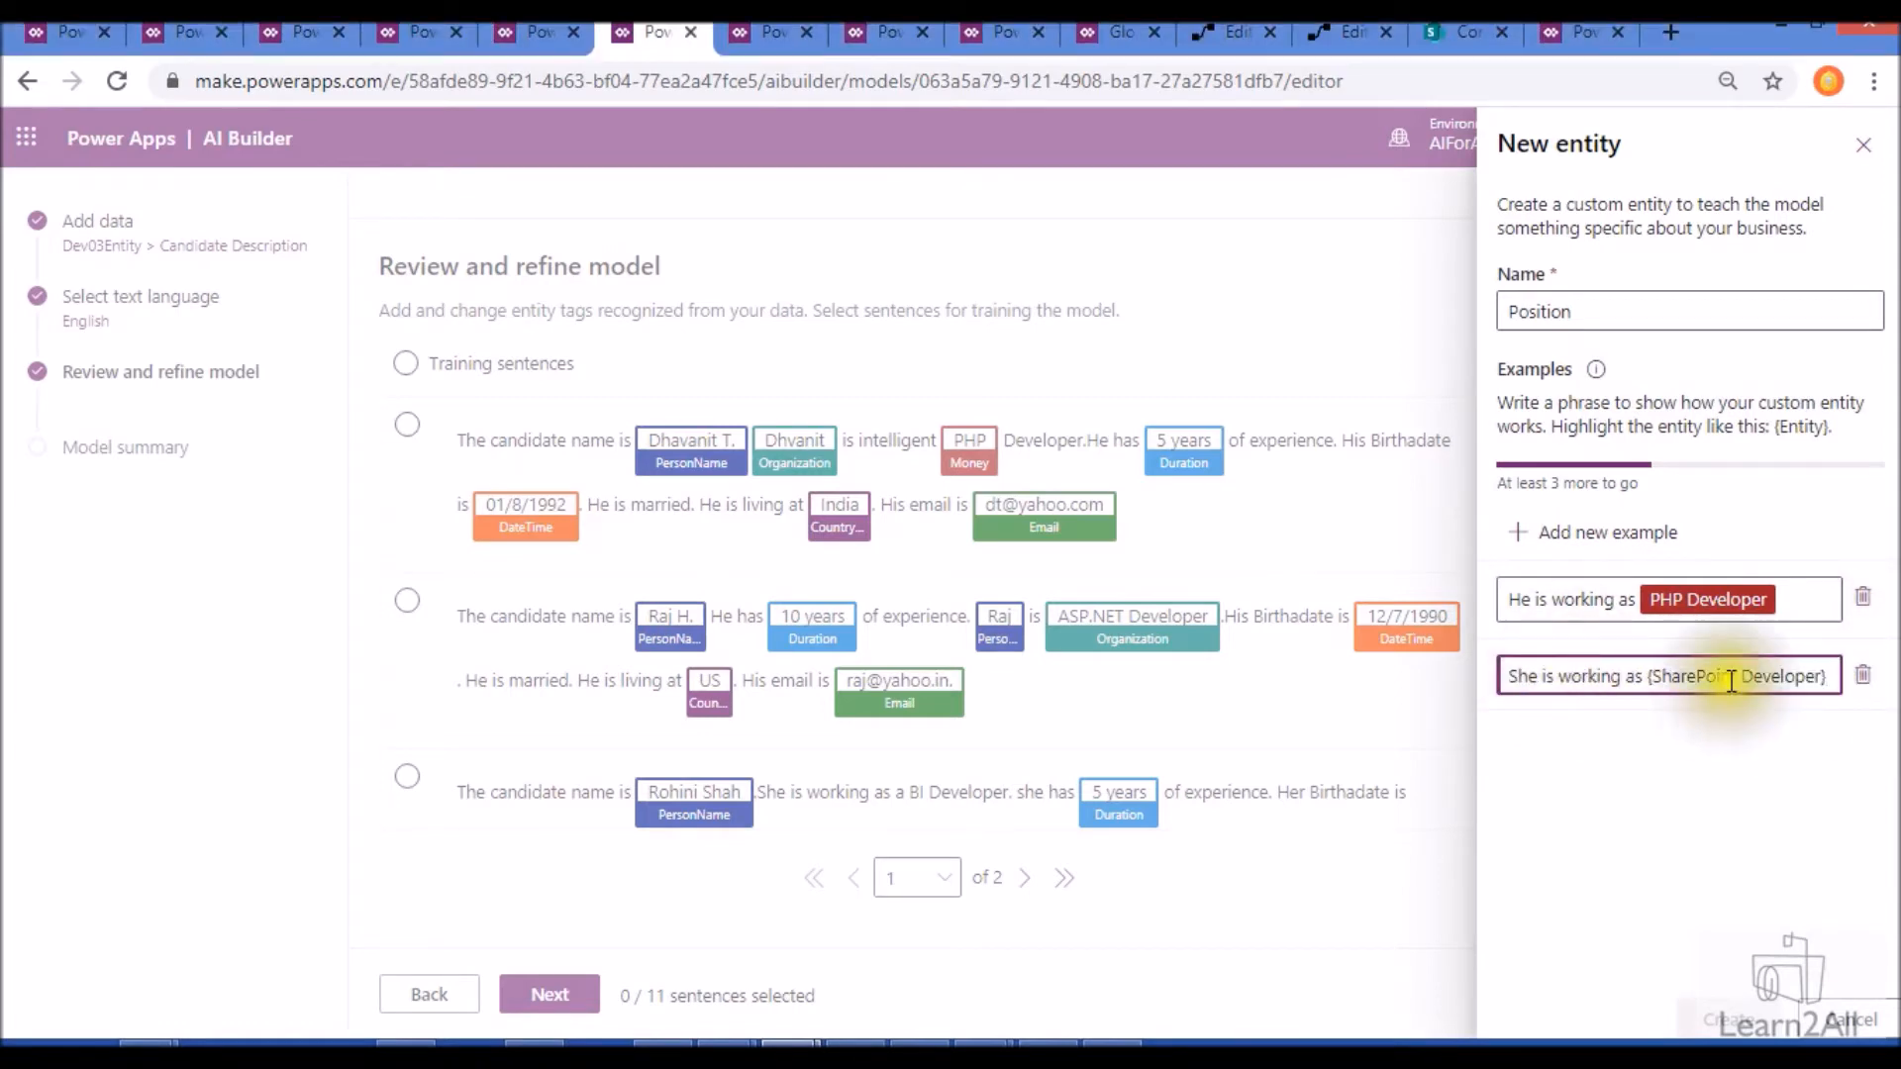
{"action": "left_click", "coordinate": [1584, 531]}
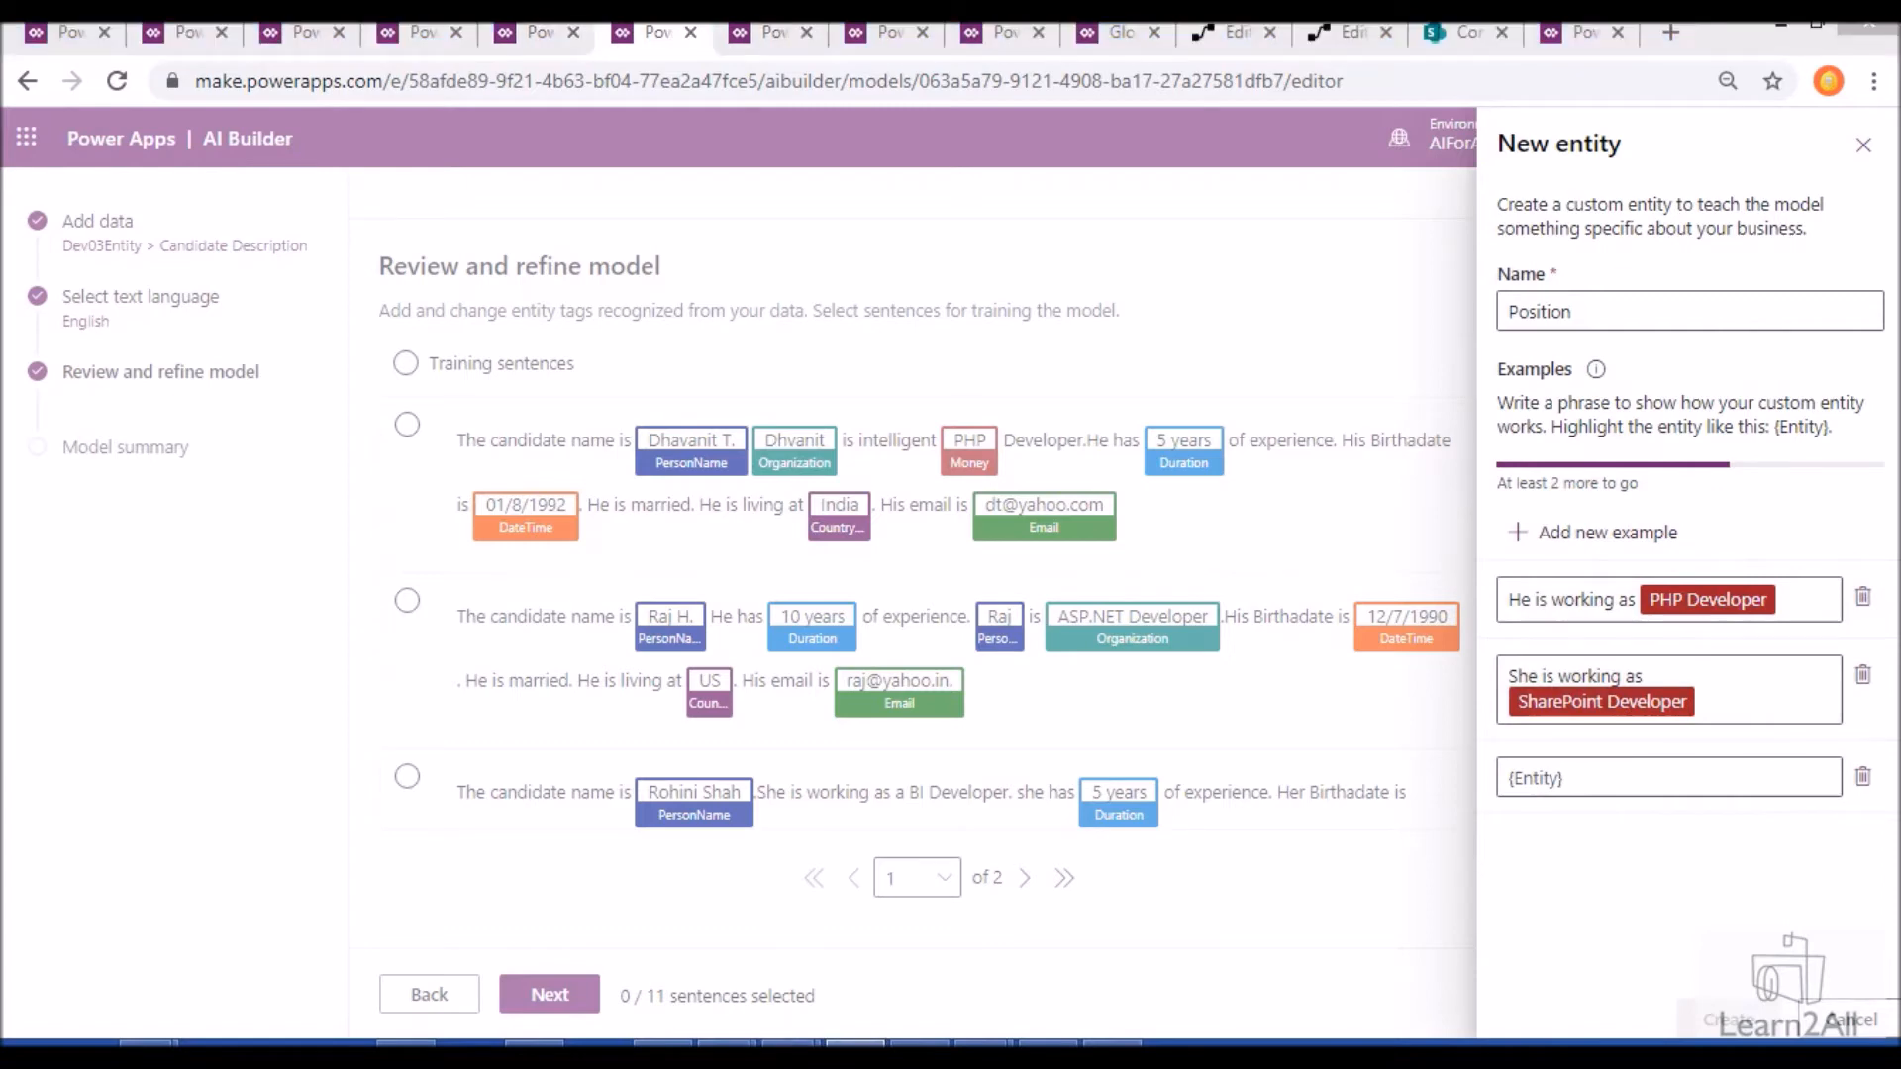
{"action": "left_click", "coordinate": [1663, 778]}
{"action": "type", "text": "He is {Power Platform Specialist}"}
{"action": "left_click", "coordinate": [1667, 827]}
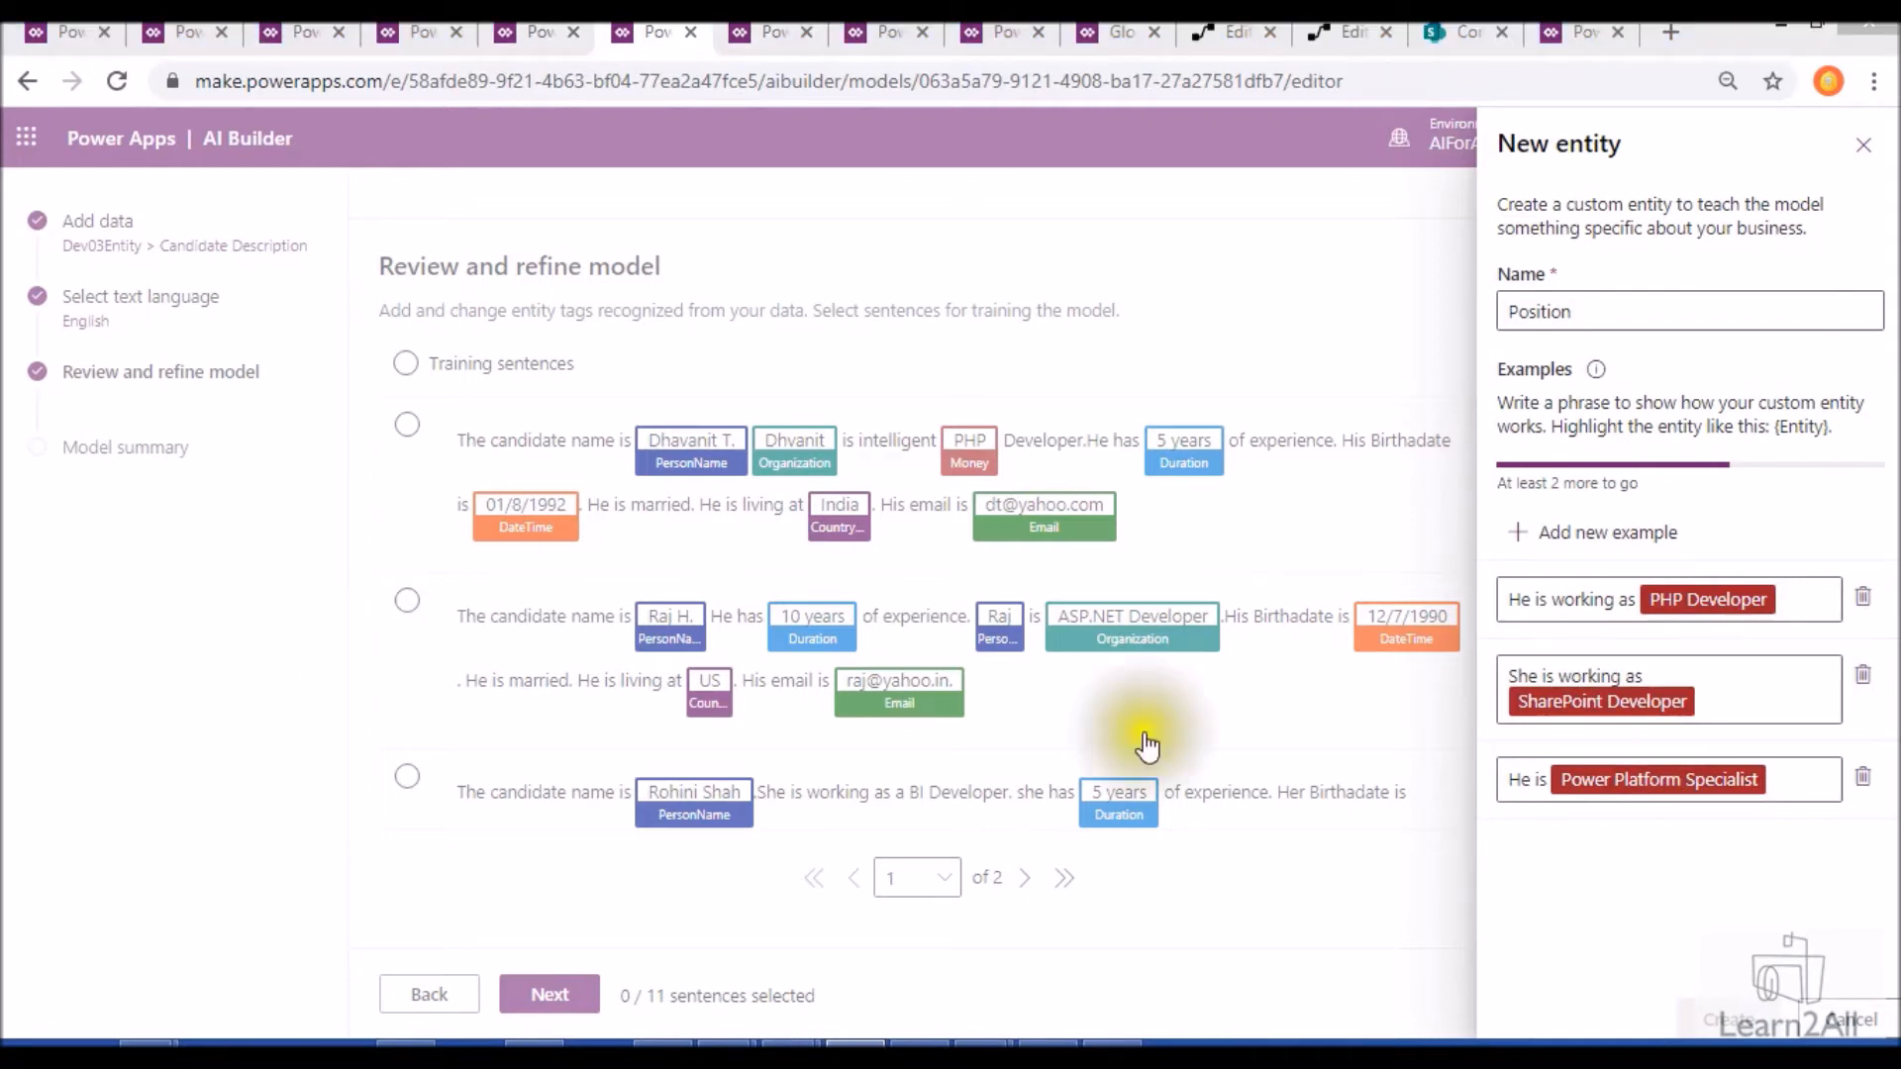
- Add the examples "He is {Android Developer}" and "Professionally he is working as {Content Writer}", and create the Position entity
{"action": "left_click", "coordinate": [1616, 858]}
{"action": "type", "text": "He is {Android Developer}"}
{"action": "left_click", "coordinate": [1600, 944]}
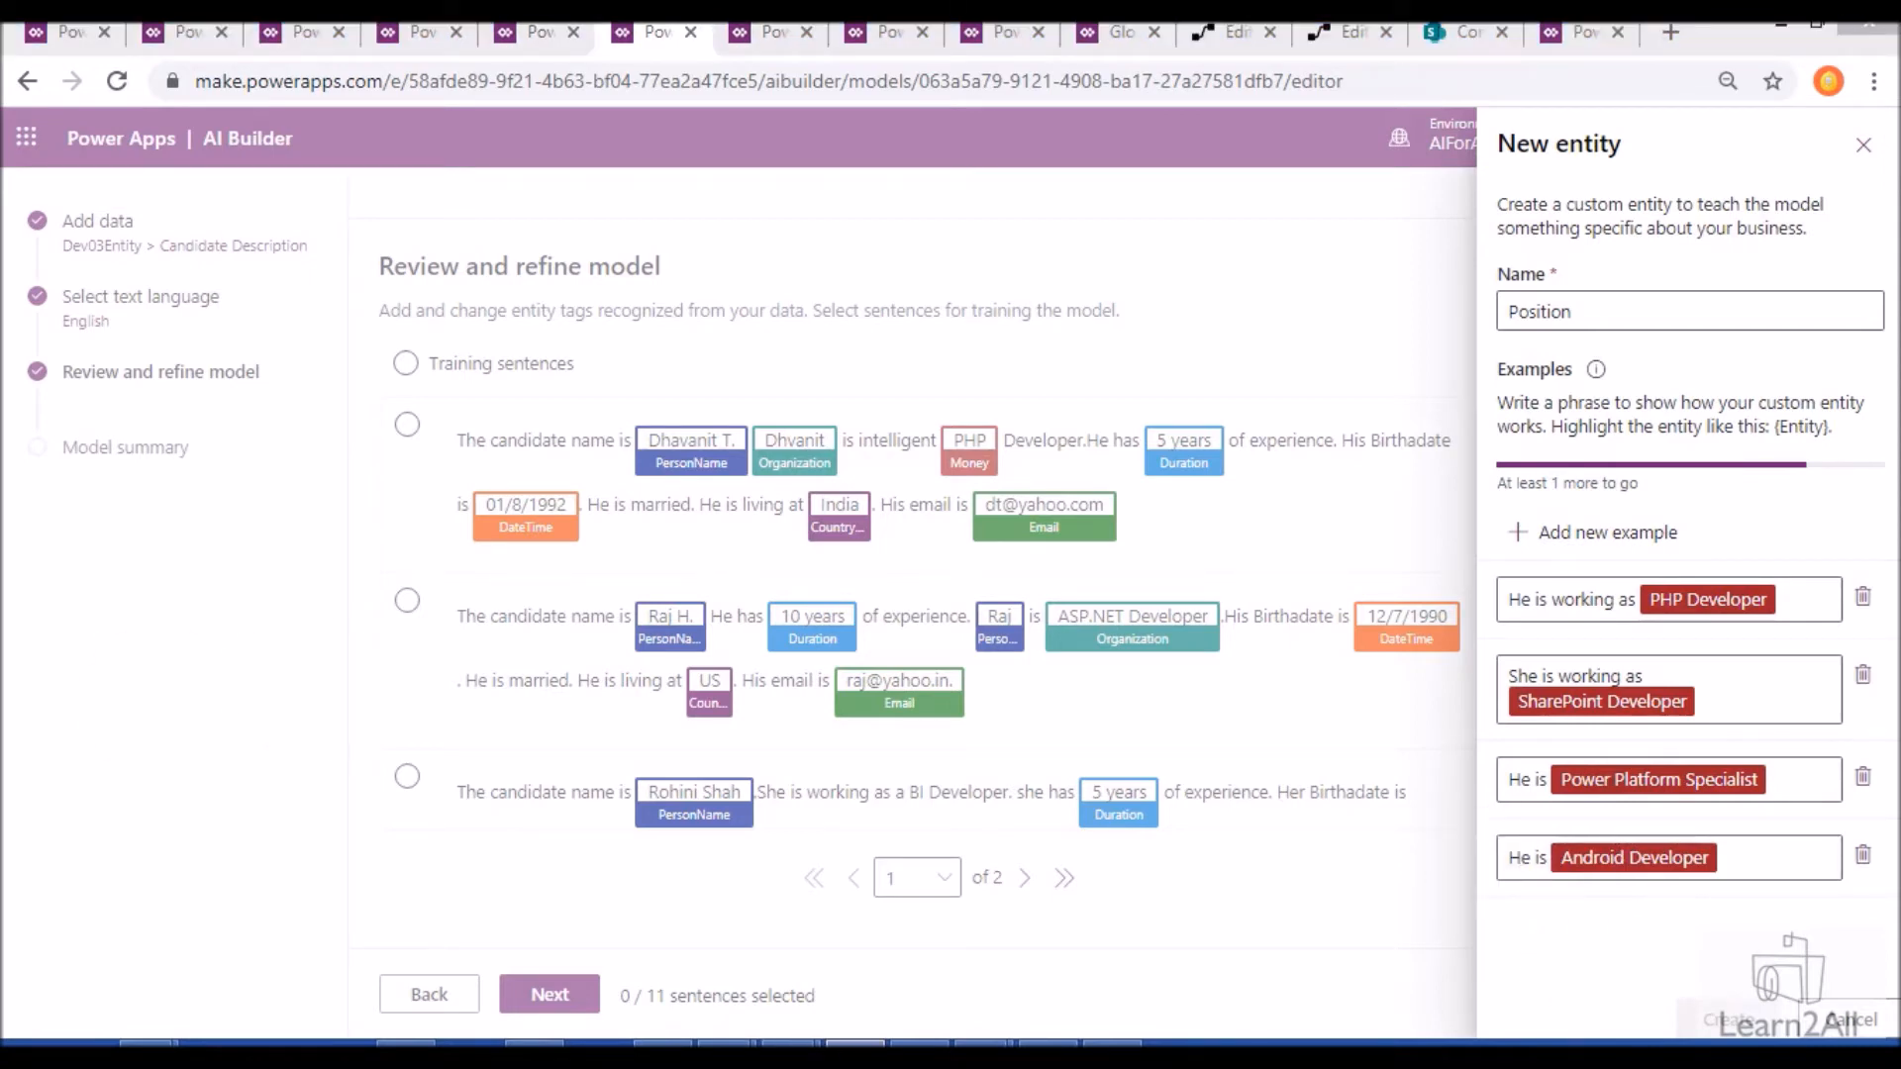
{"action": "left_click", "coordinate": [1574, 531]}
{"action": "left_click", "coordinate": [1623, 934]}
{"action": "type", "text": "Professionally he is working as {Content Writer}"}
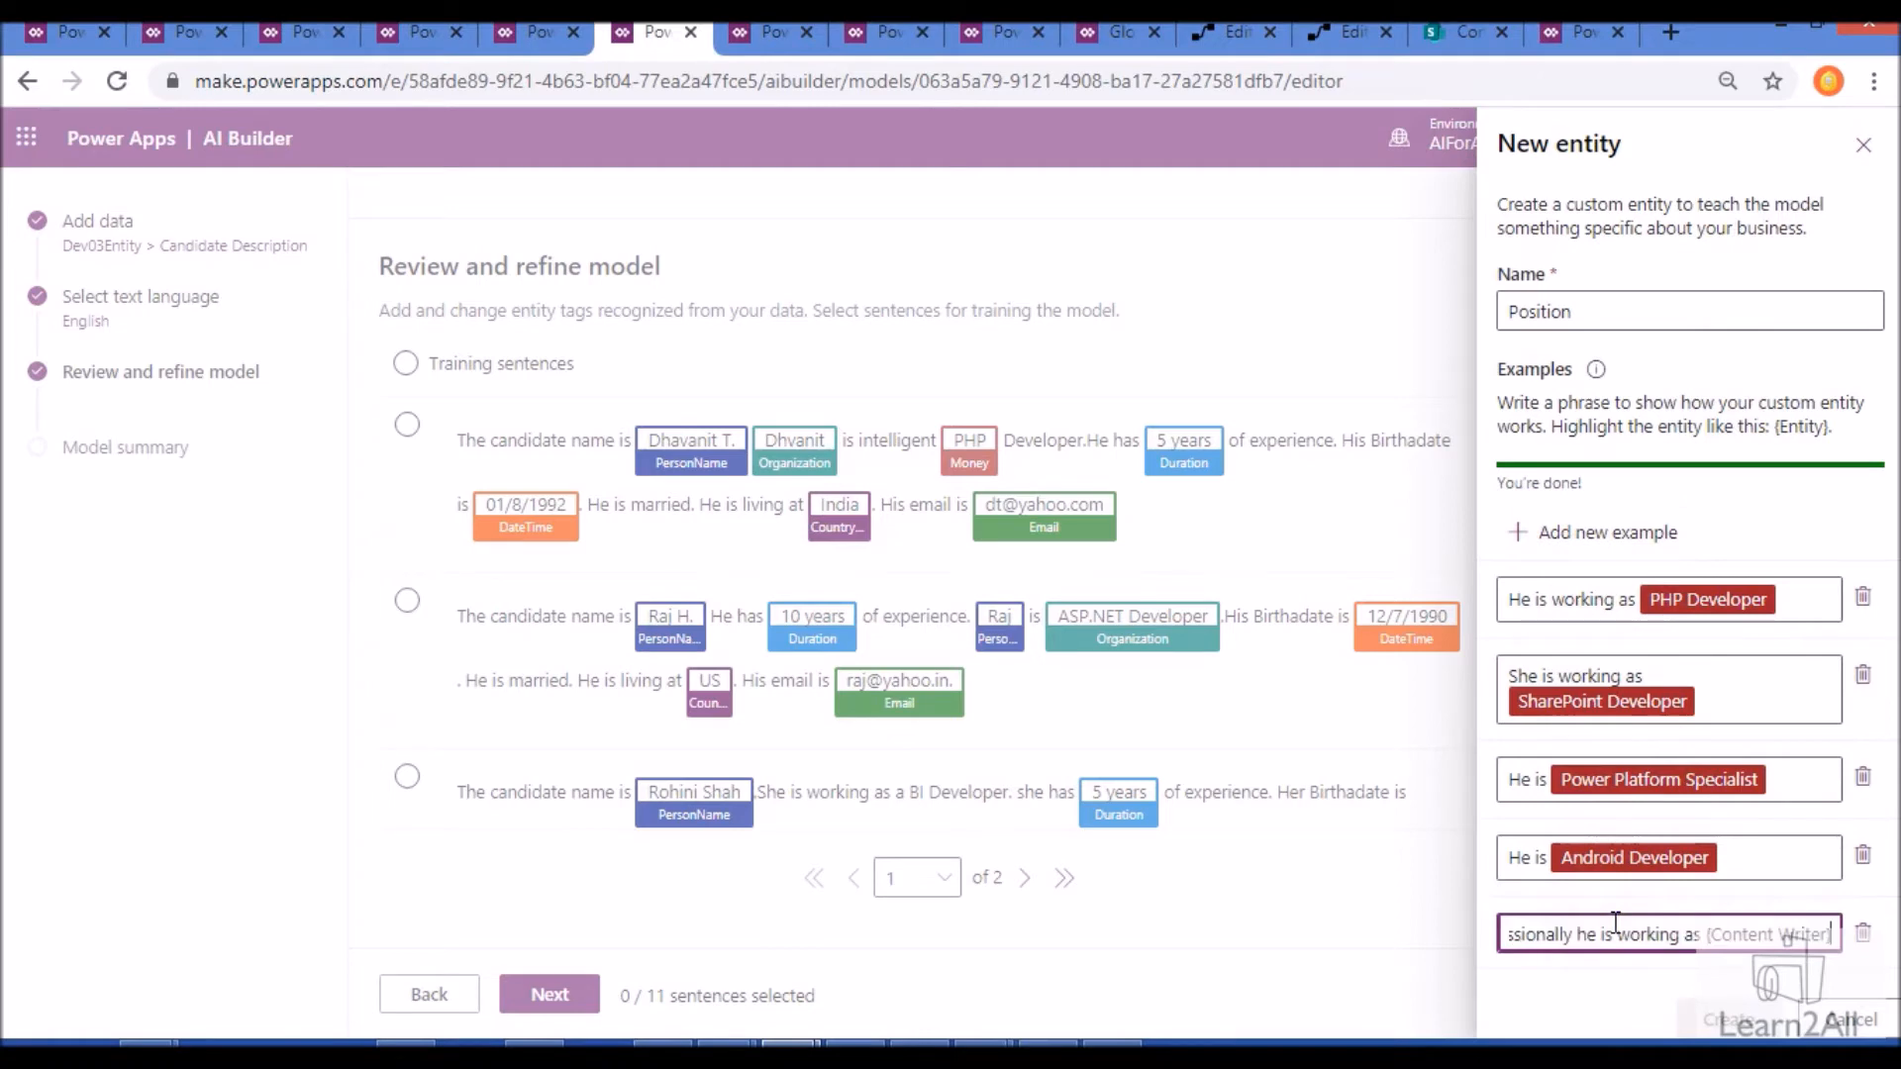
{"action": "left_click", "coordinate": [1634, 986]}
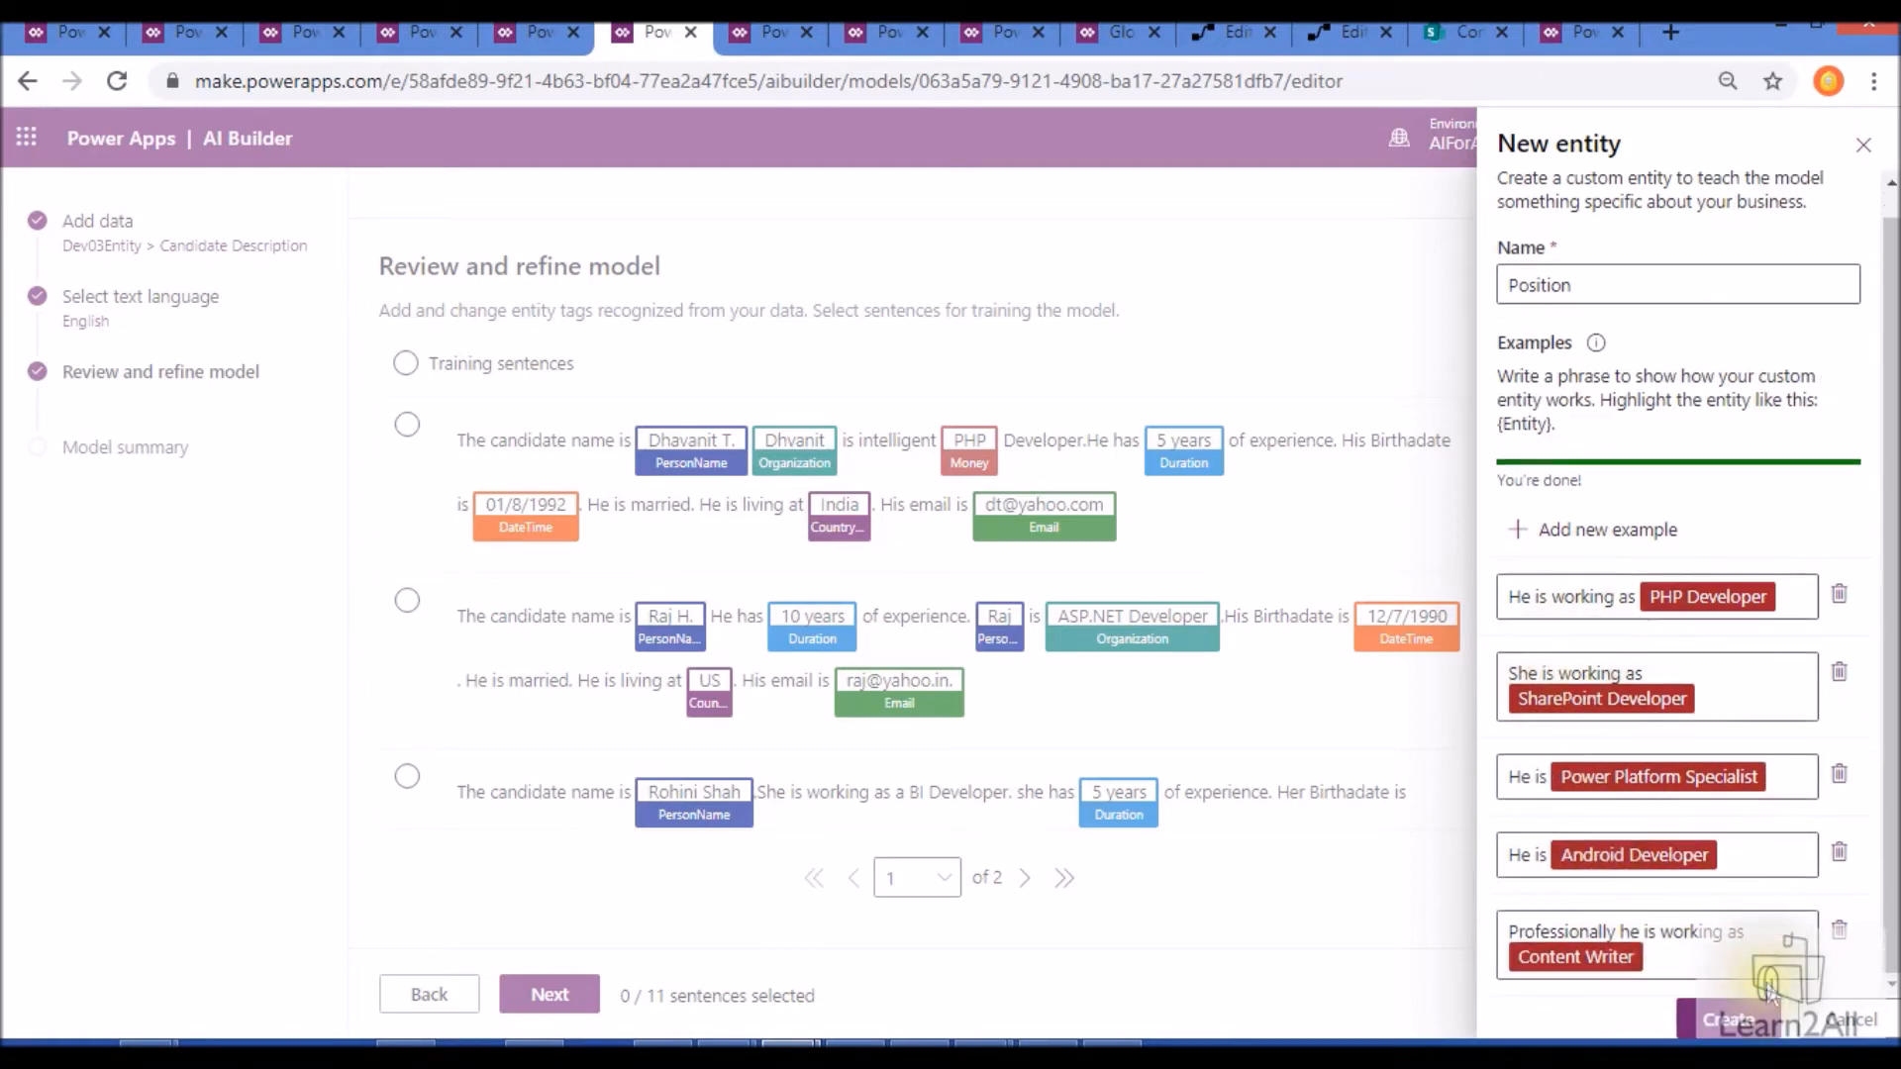
{"action": "left_click", "coordinate": [1742, 1014]}
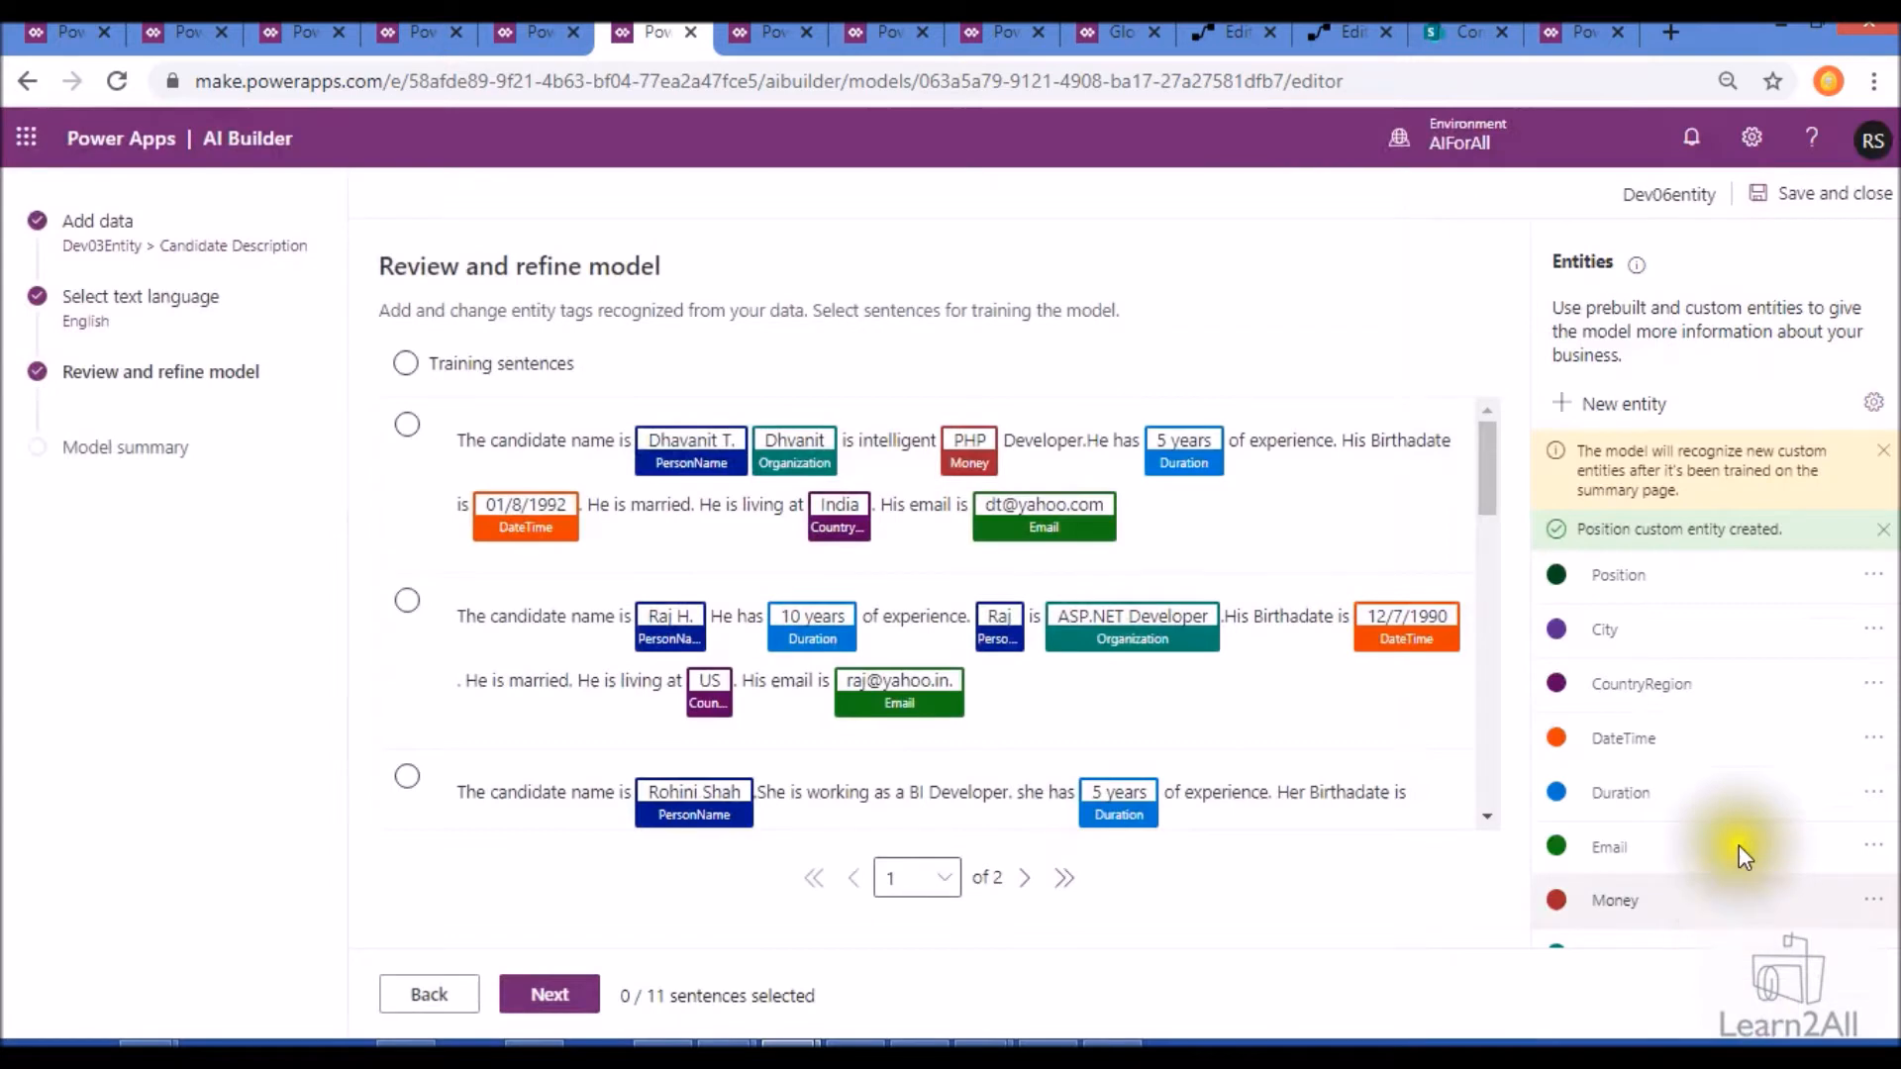
- Start a custom entity named Relationshipstatus and give it the example "He is {single}"
{"action": "left_click", "coordinate": [1626, 407]}
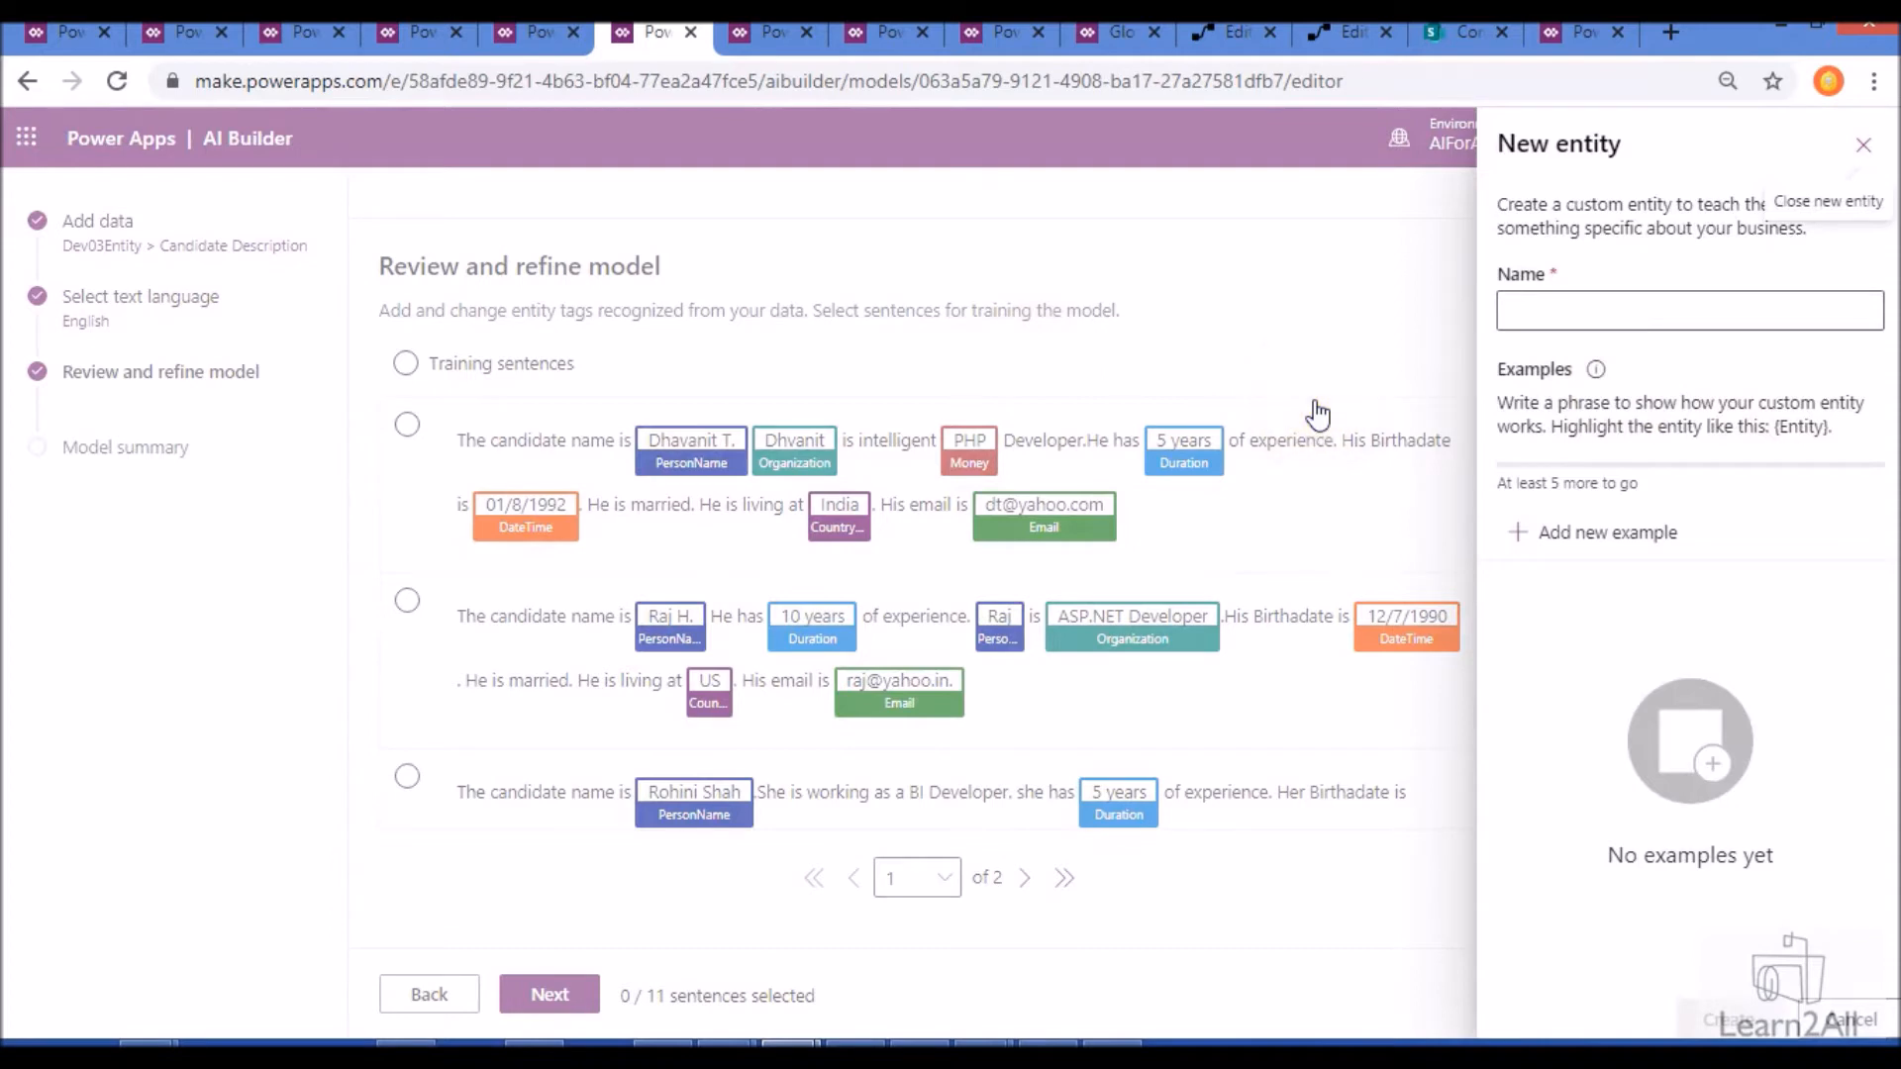
{"action": "left_click", "coordinate": [1507, 305]}
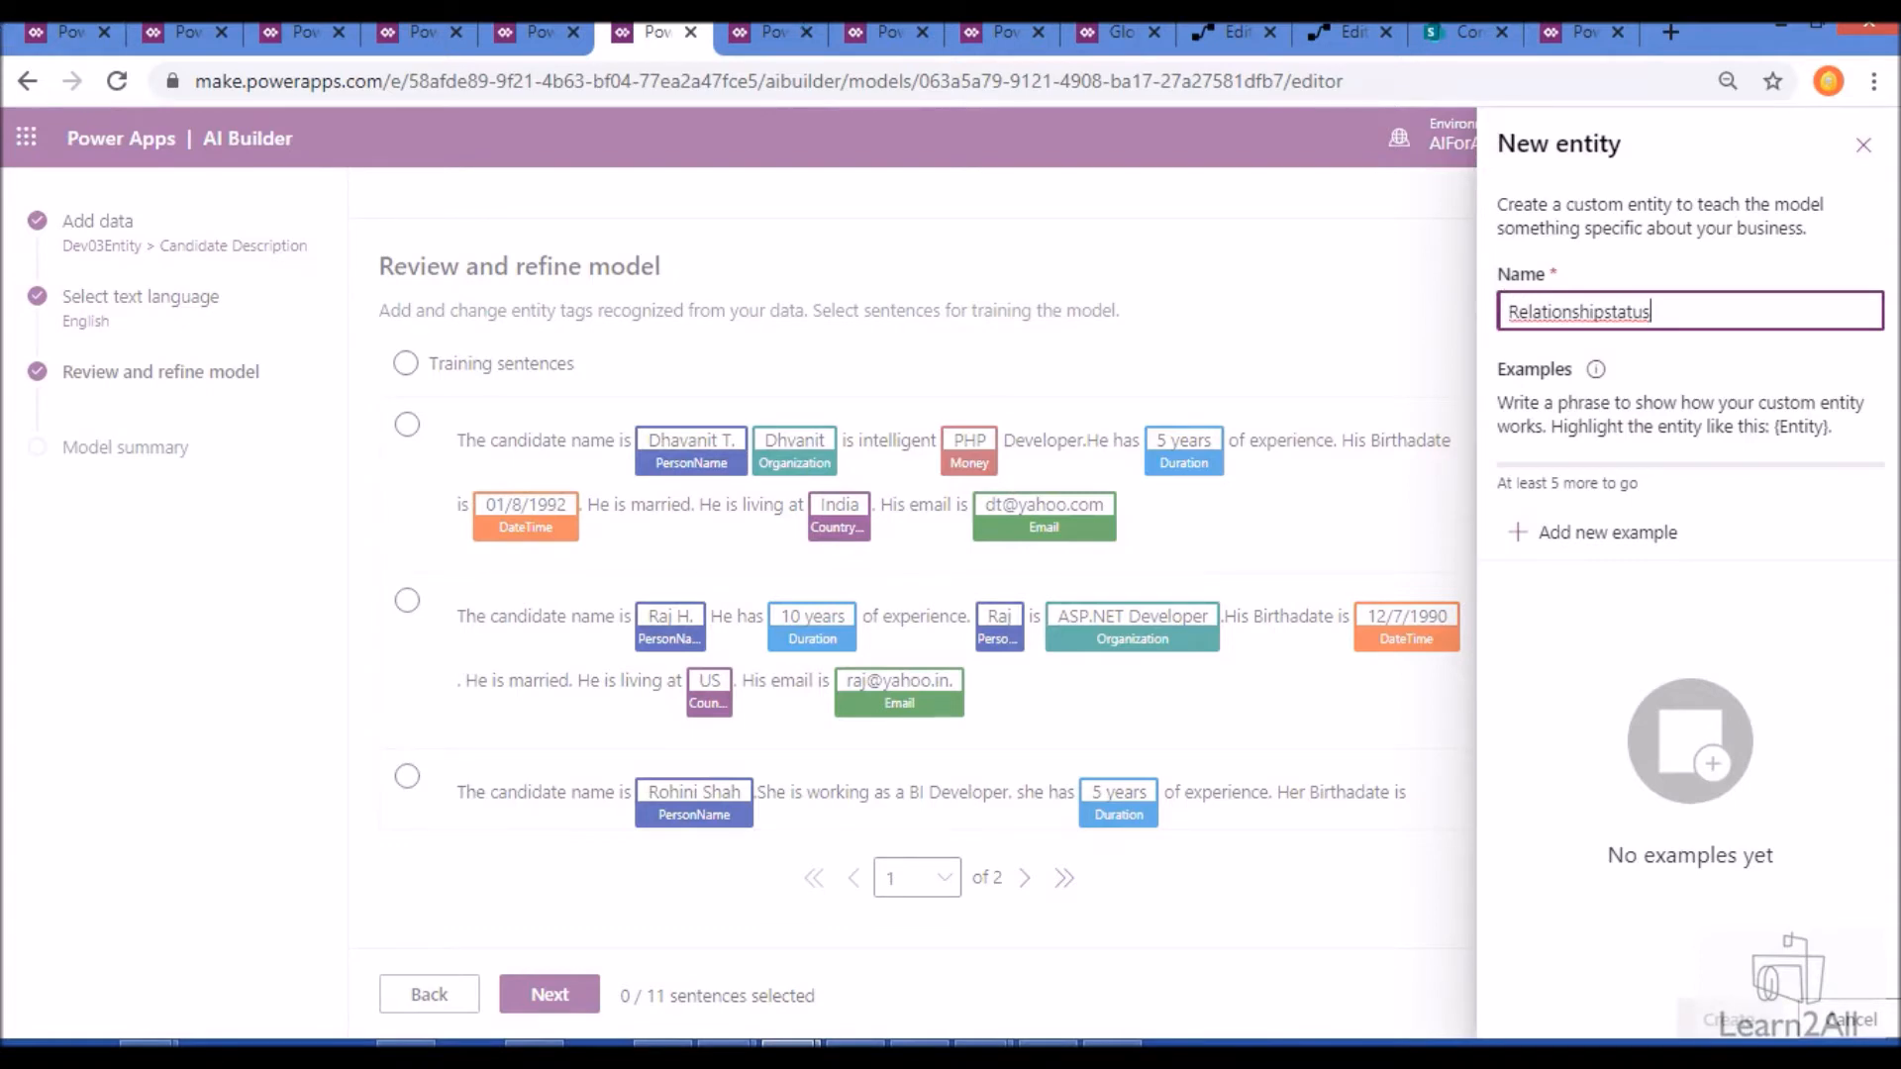
{"action": "key", "text": "alt+Tab"}
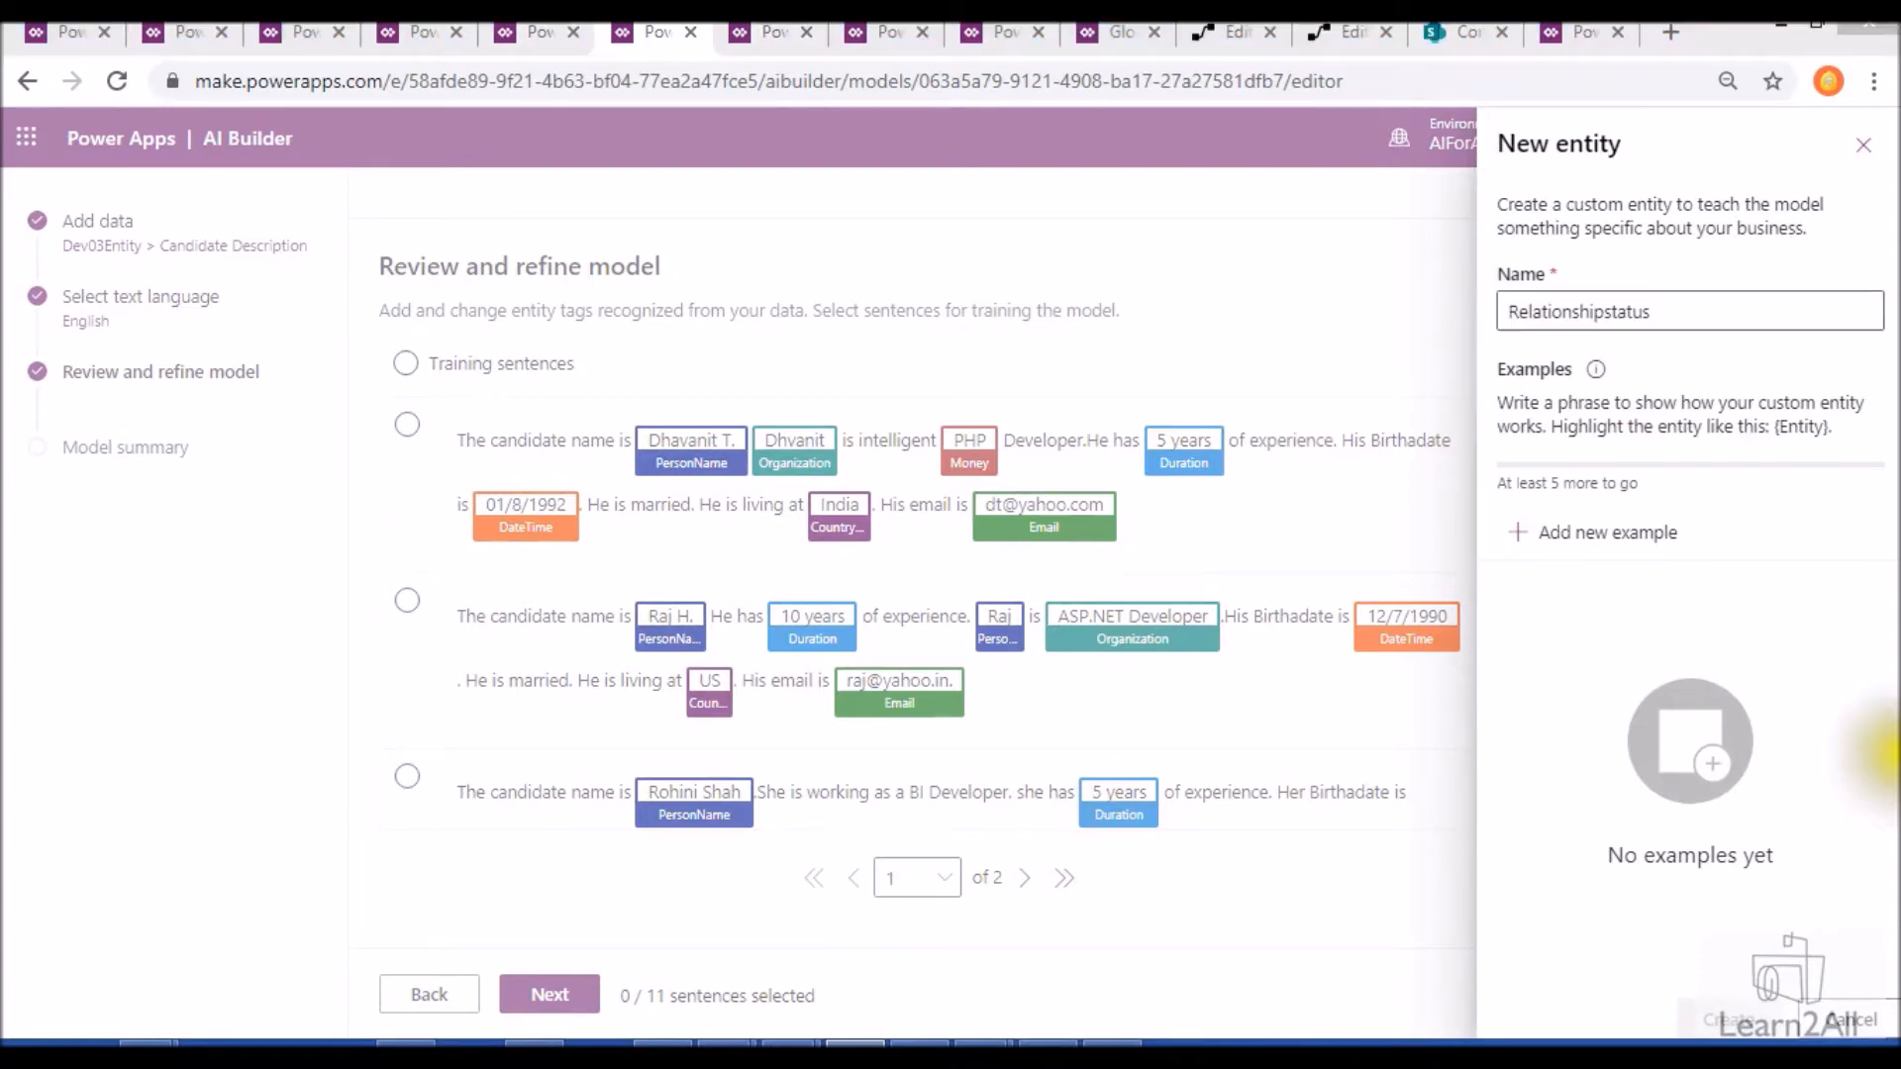
{"action": "left_click", "coordinate": [1624, 534]}
{"action": "left_click", "coordinate": [1621, 606]}
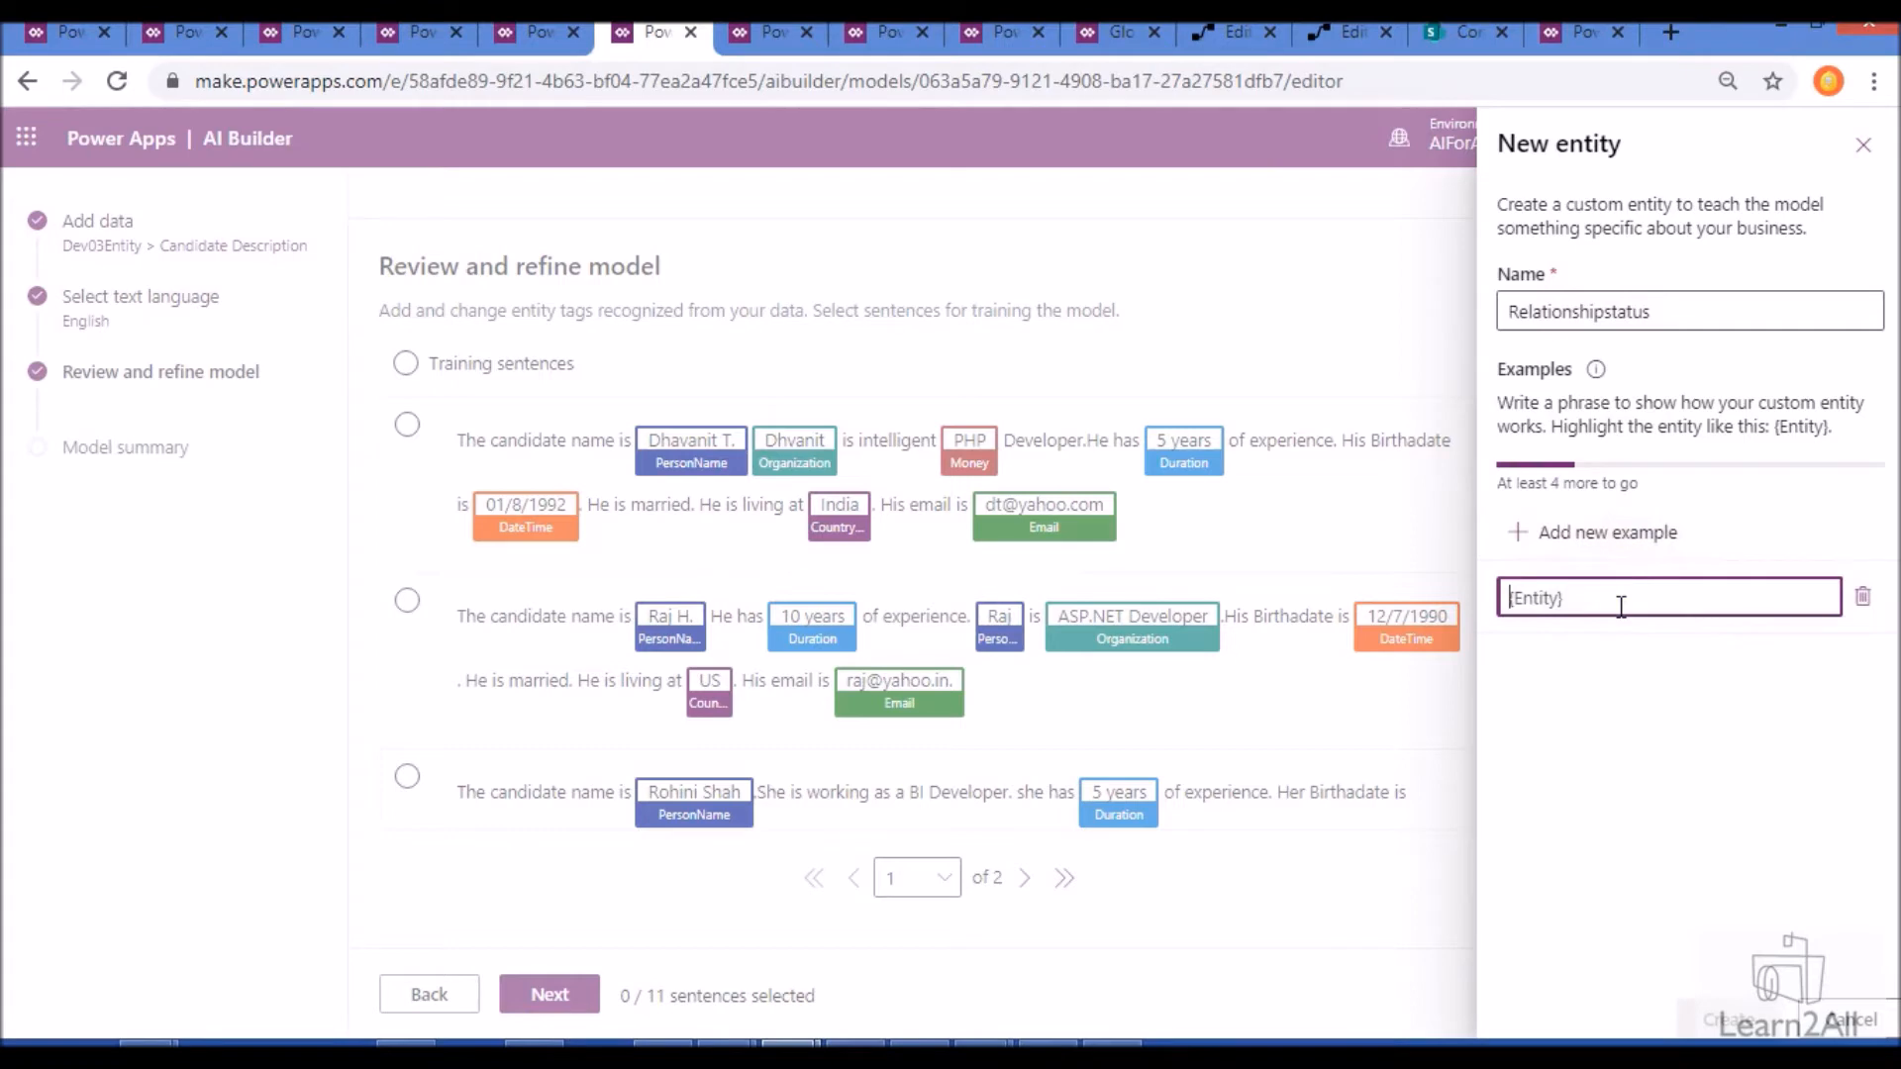
{"action": "type", "text": "He is {single}"}
{"action": "left_click", "coordinate": [1596, 669]}
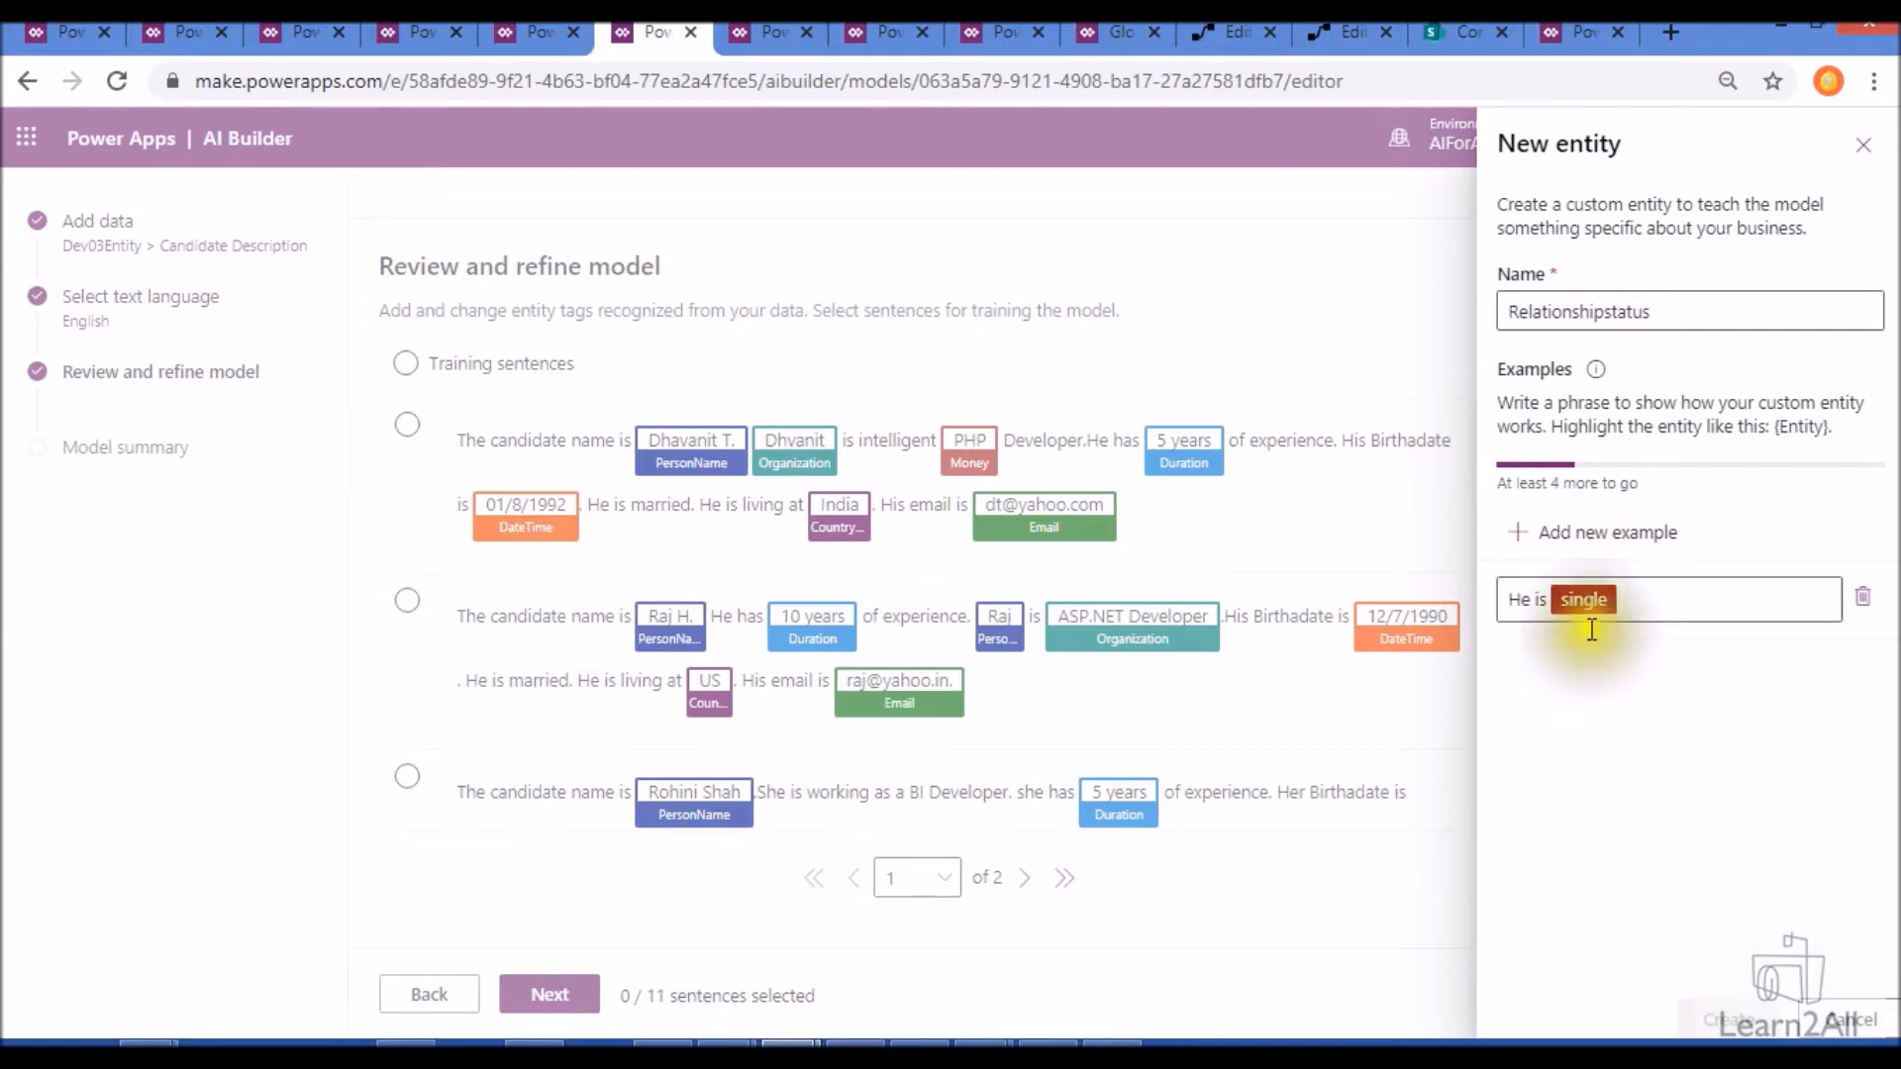
- Add the examples "He is {married}" and "She is {single mother}" to the Relationshipstatus entity
{"action": "left_click", "coordinate": [1589, 539]}
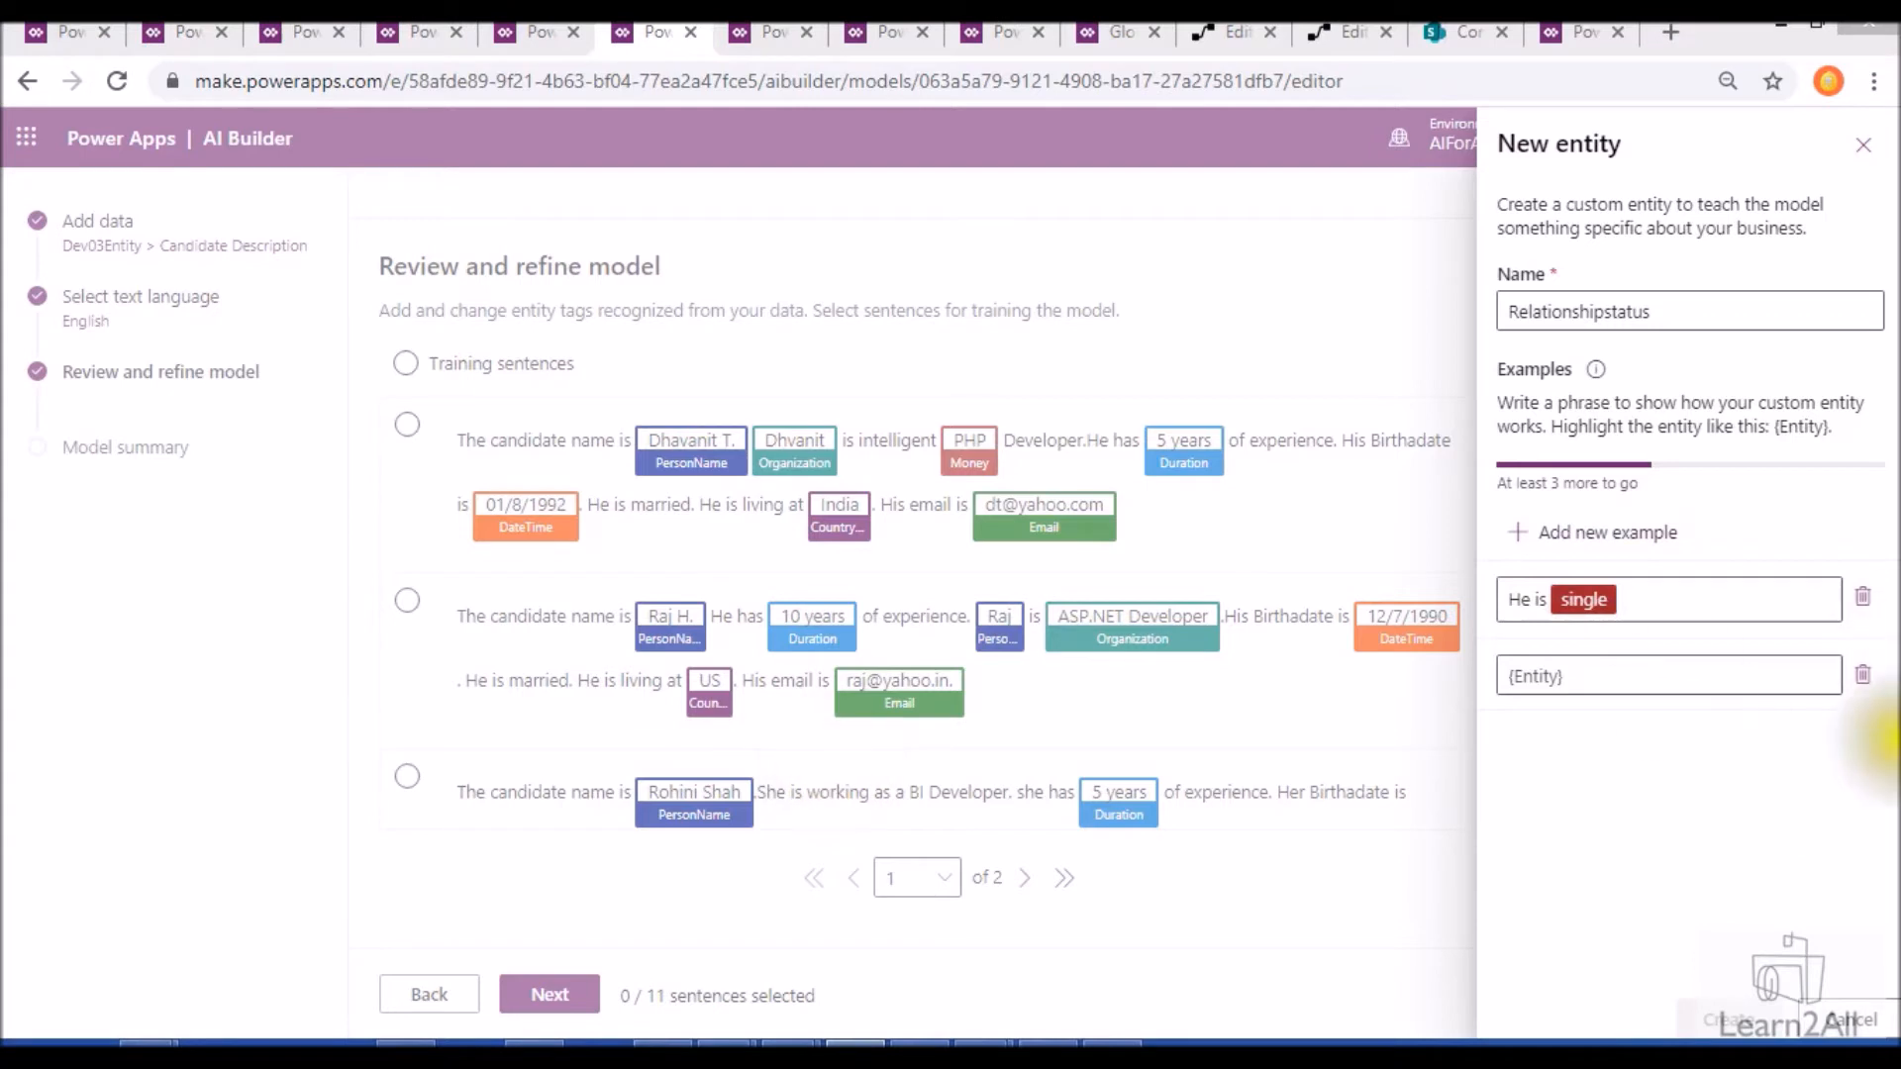
{"action": "left_click", "coordinate": [1576, 679]}
{"action": "type", "text": "He is {married}"}
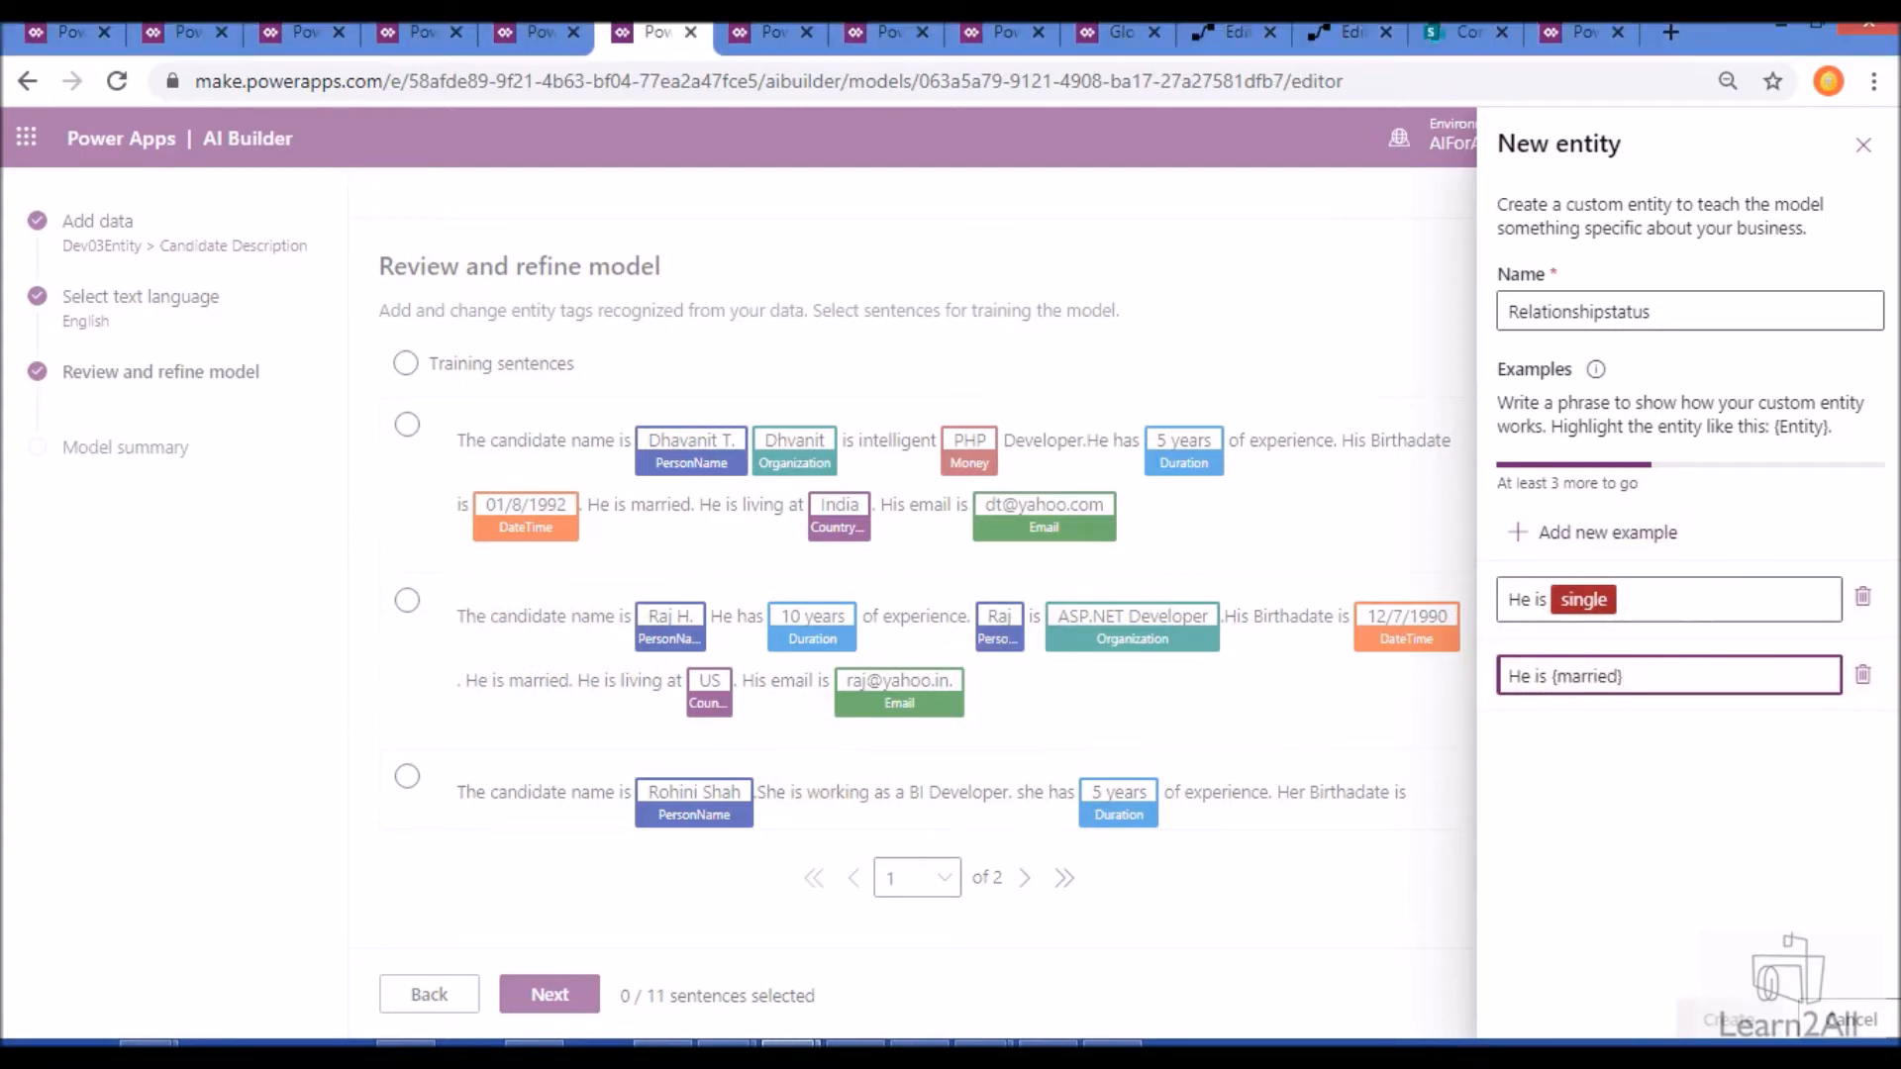
{"action": "left_click", "coordinate": [855, 1044]}
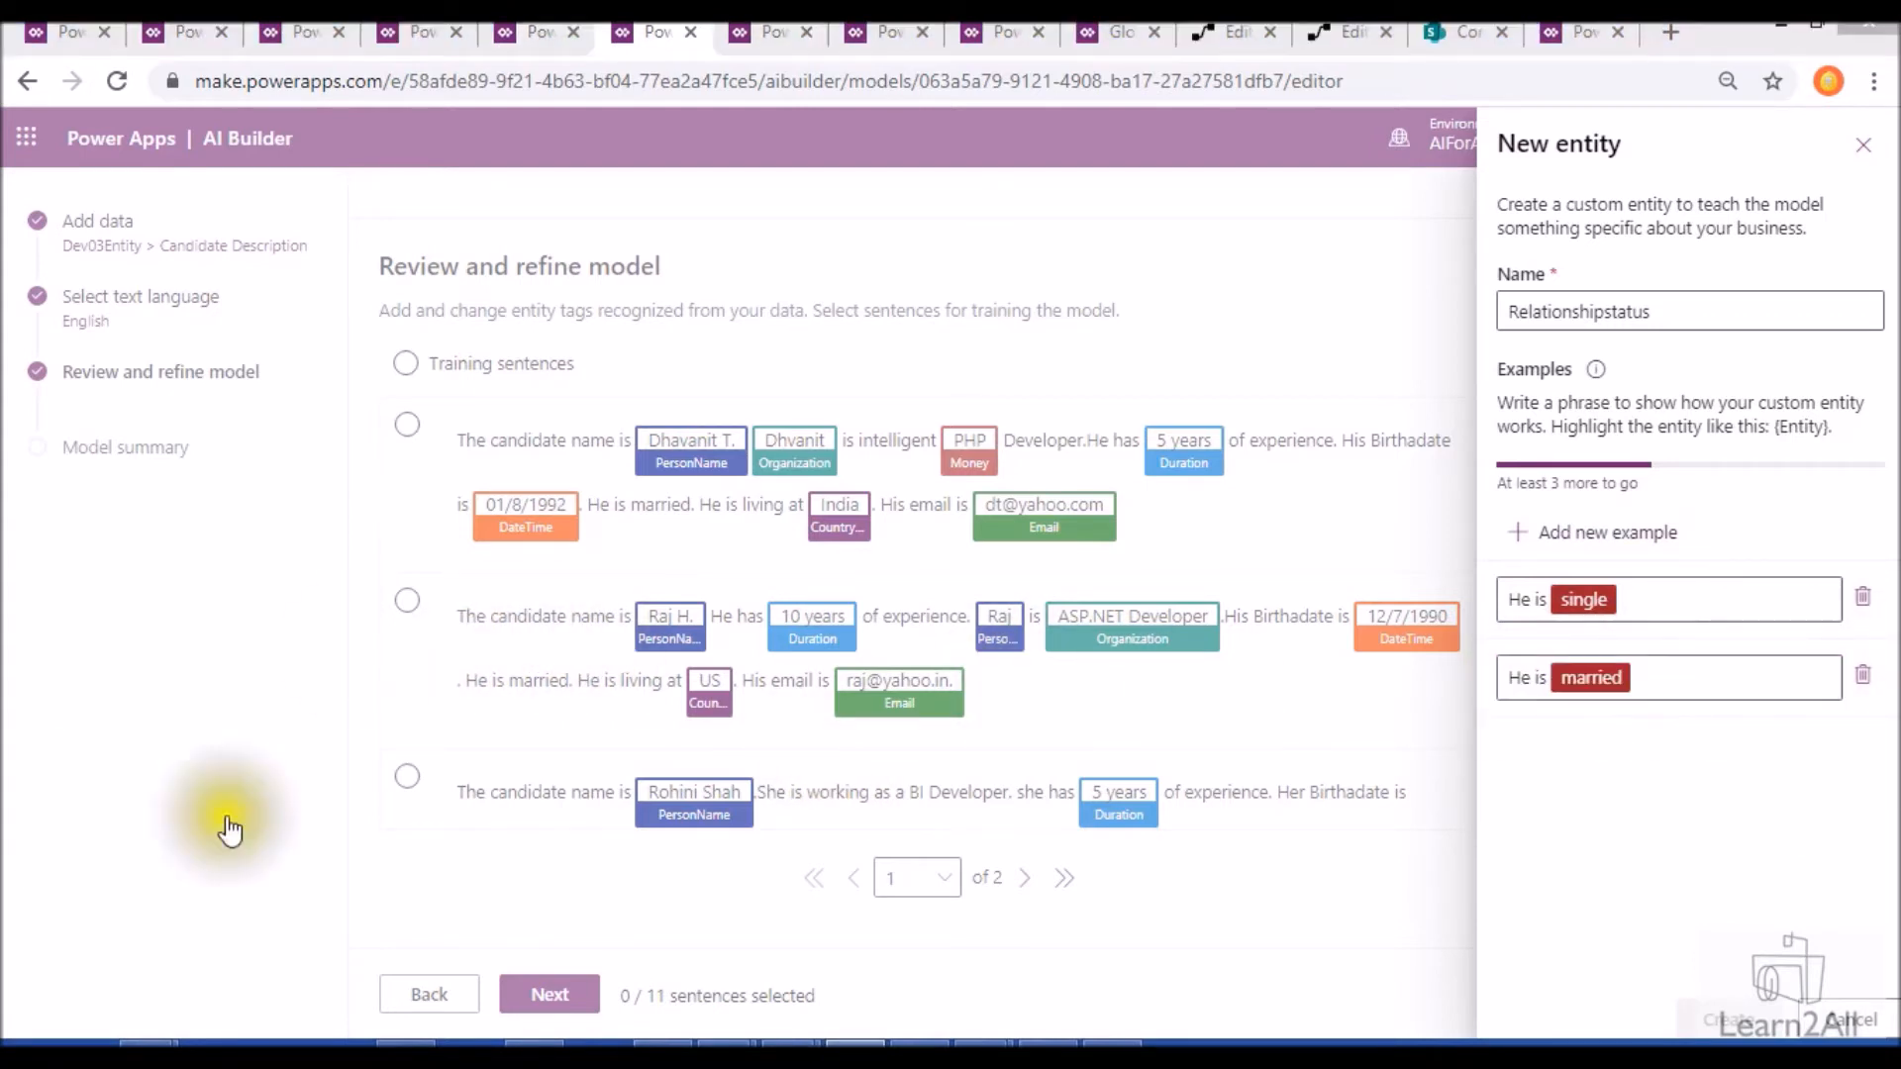
{"action": "left_click", "coordinate": [1527, 525]}
{"action": "left_click", "coordinate": [1556, 754]}
{"action": "type", "text": "She is {single mother}"}
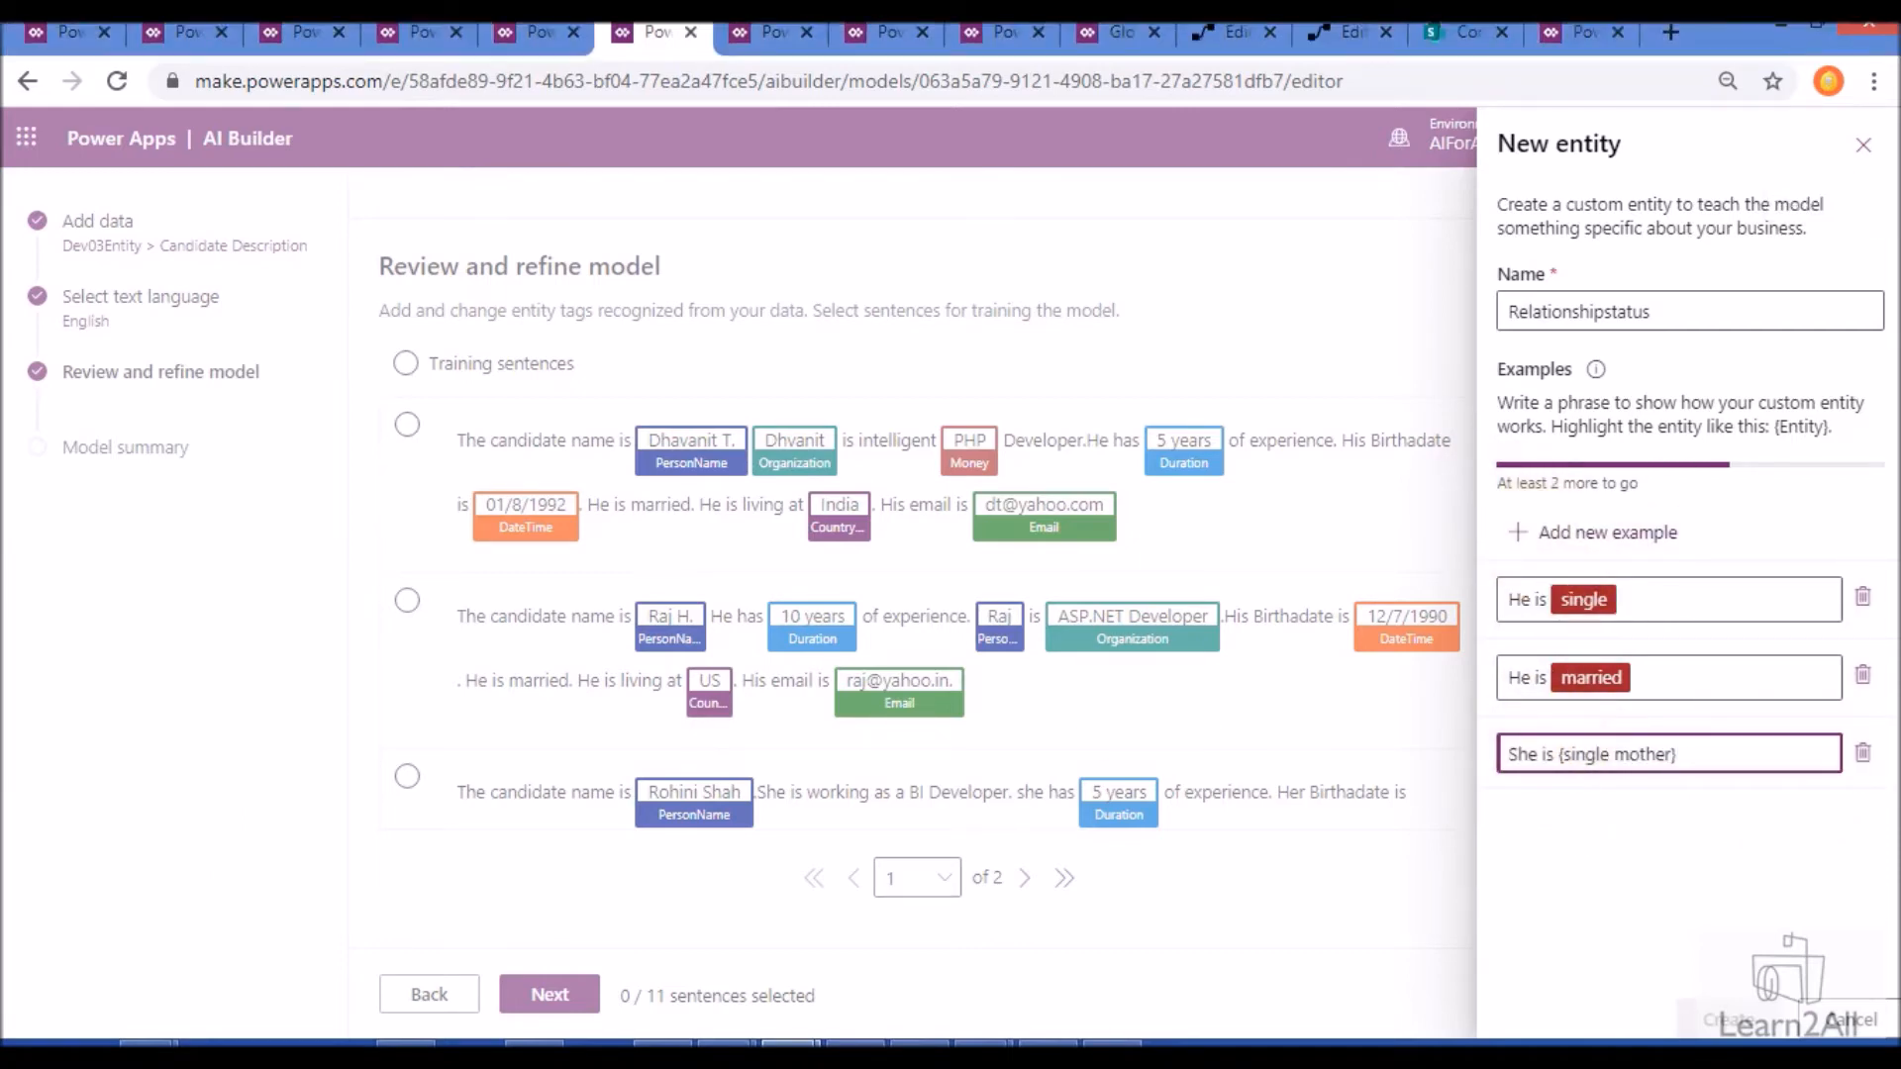
{"action": "key", "text": "alt+Tab"}
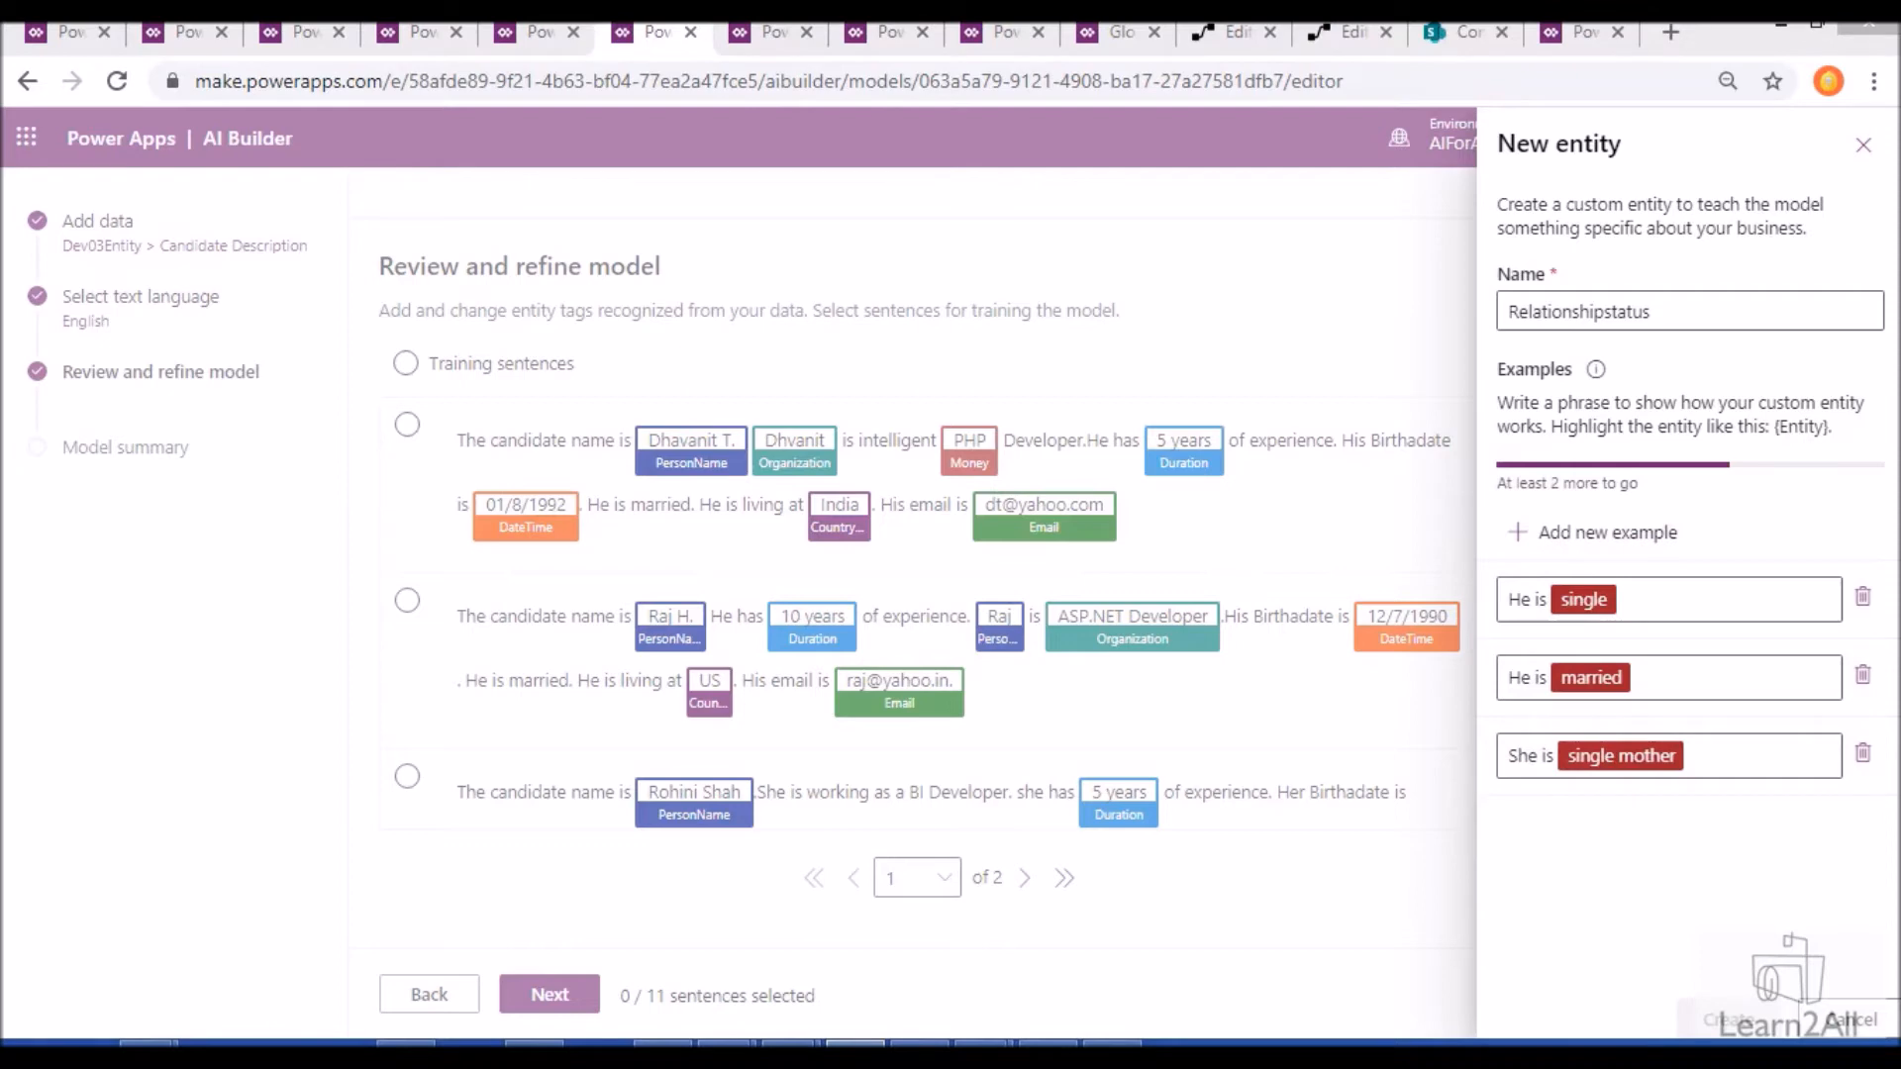
- Add the examples "He is {unmarried}" and "She is {single}", and create the Relationshipstatus entity
{"action": "left_click", "coordinate": [1547, 532]}
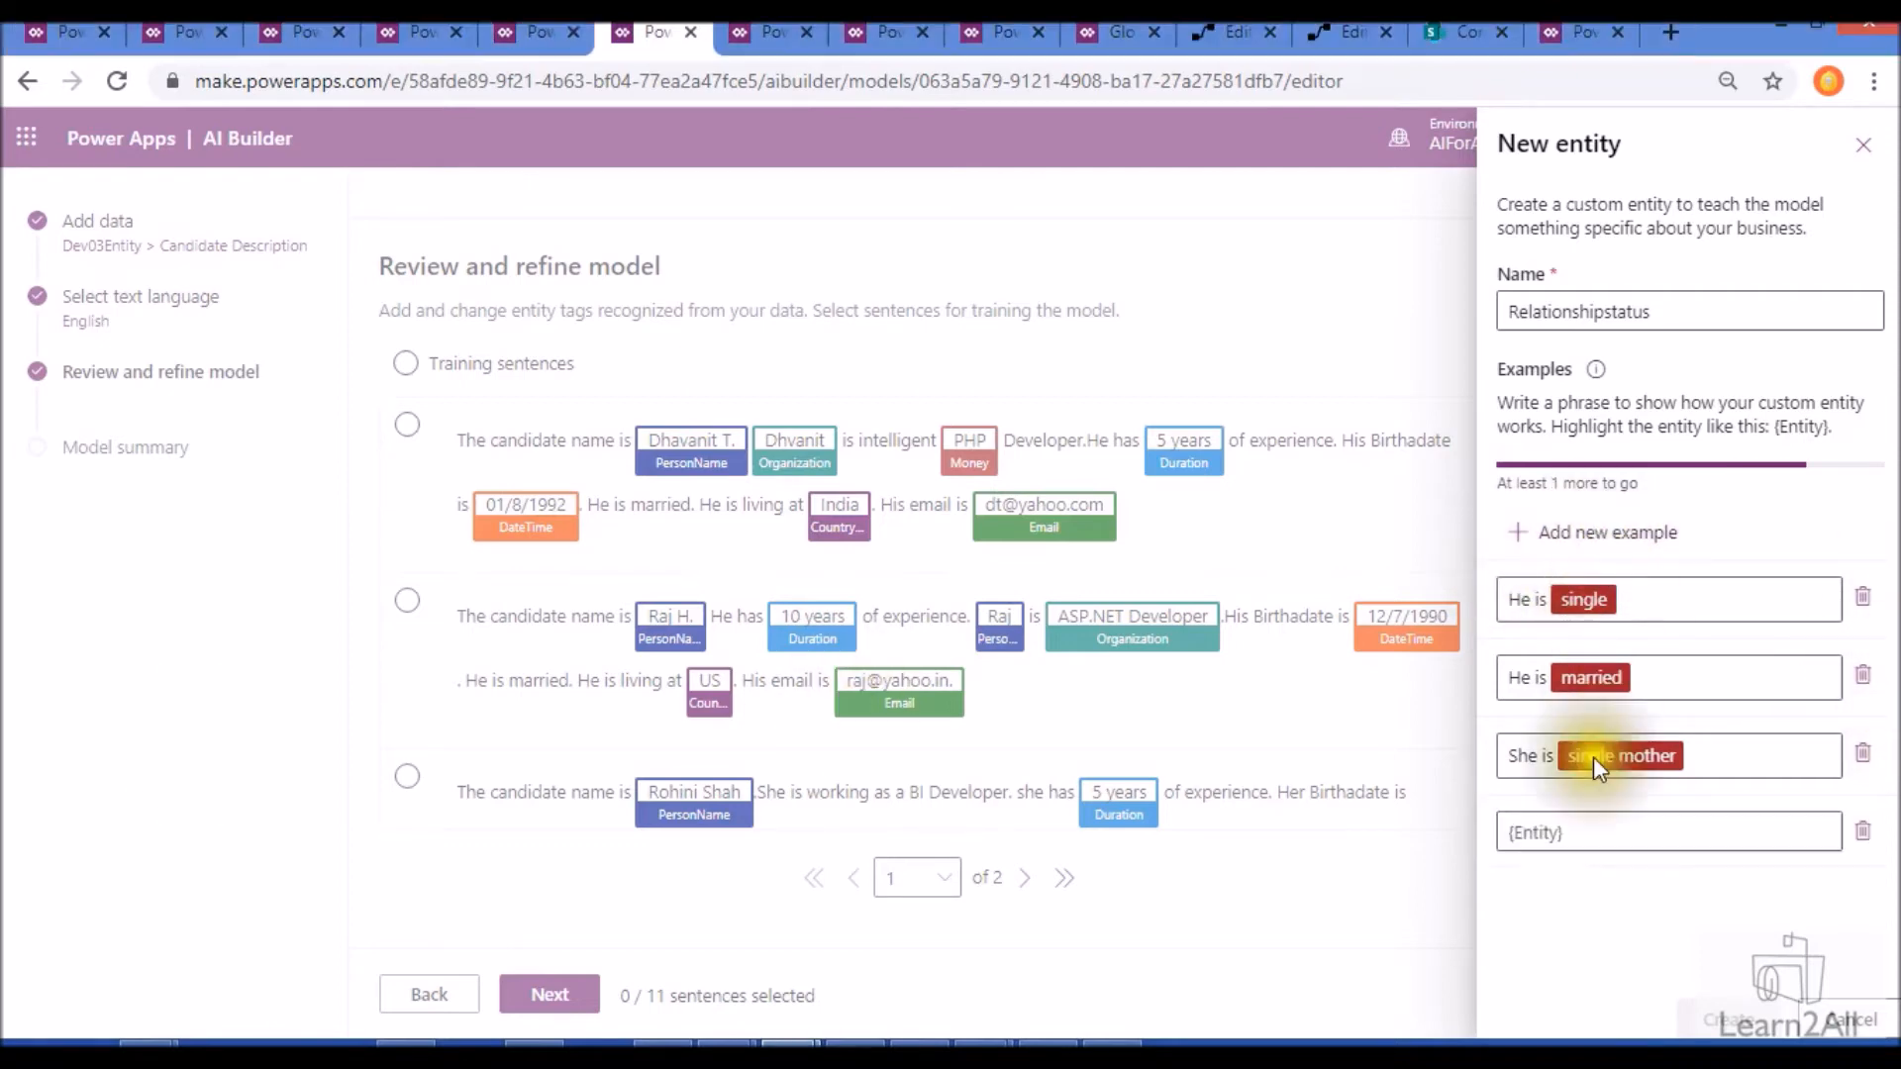
{"action": "left_click", "coordinate": [1576, 839]}
{"action": "type", "text": "He is {unmarried}"}
{"action": "left_click", "coordinate": [1618, 935]}
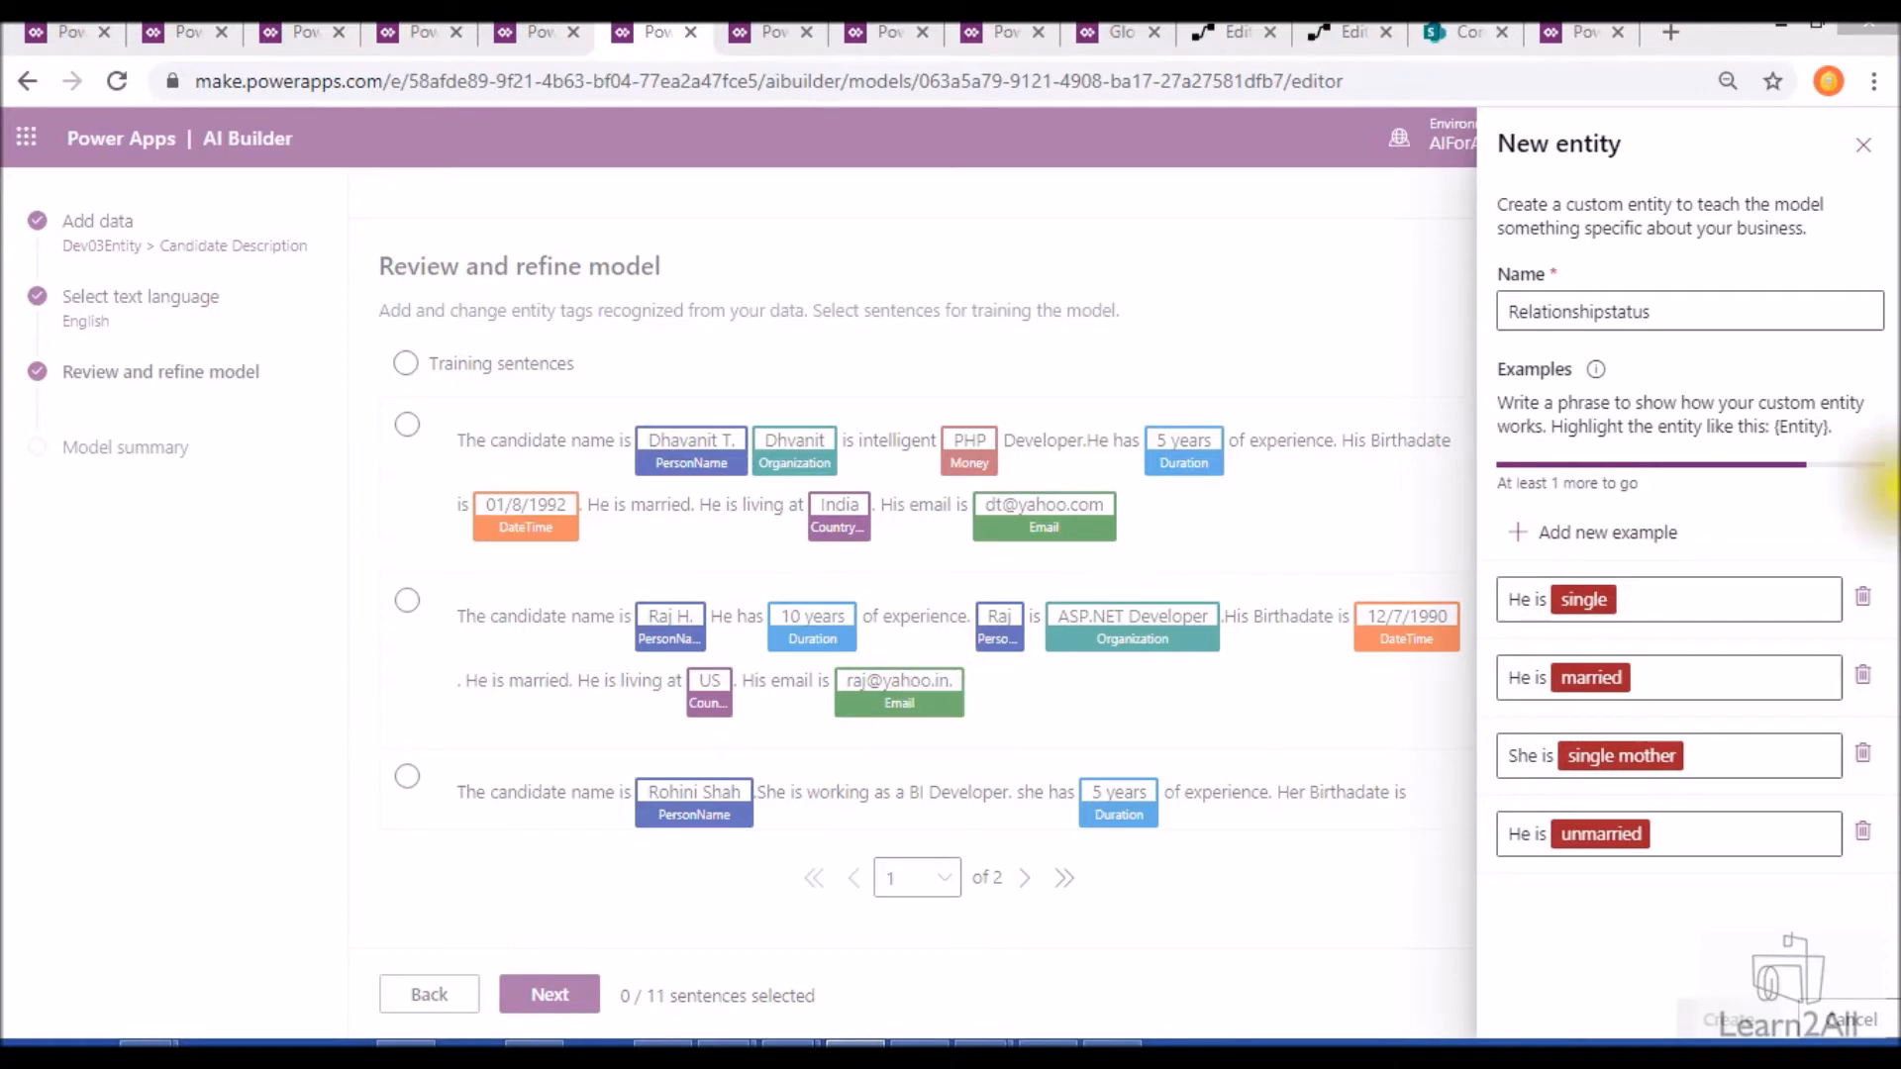
{"action": "left_click", "coordinate": [1650, 538]}
{"action": "left_click", "coordinate": [1584, 909]}
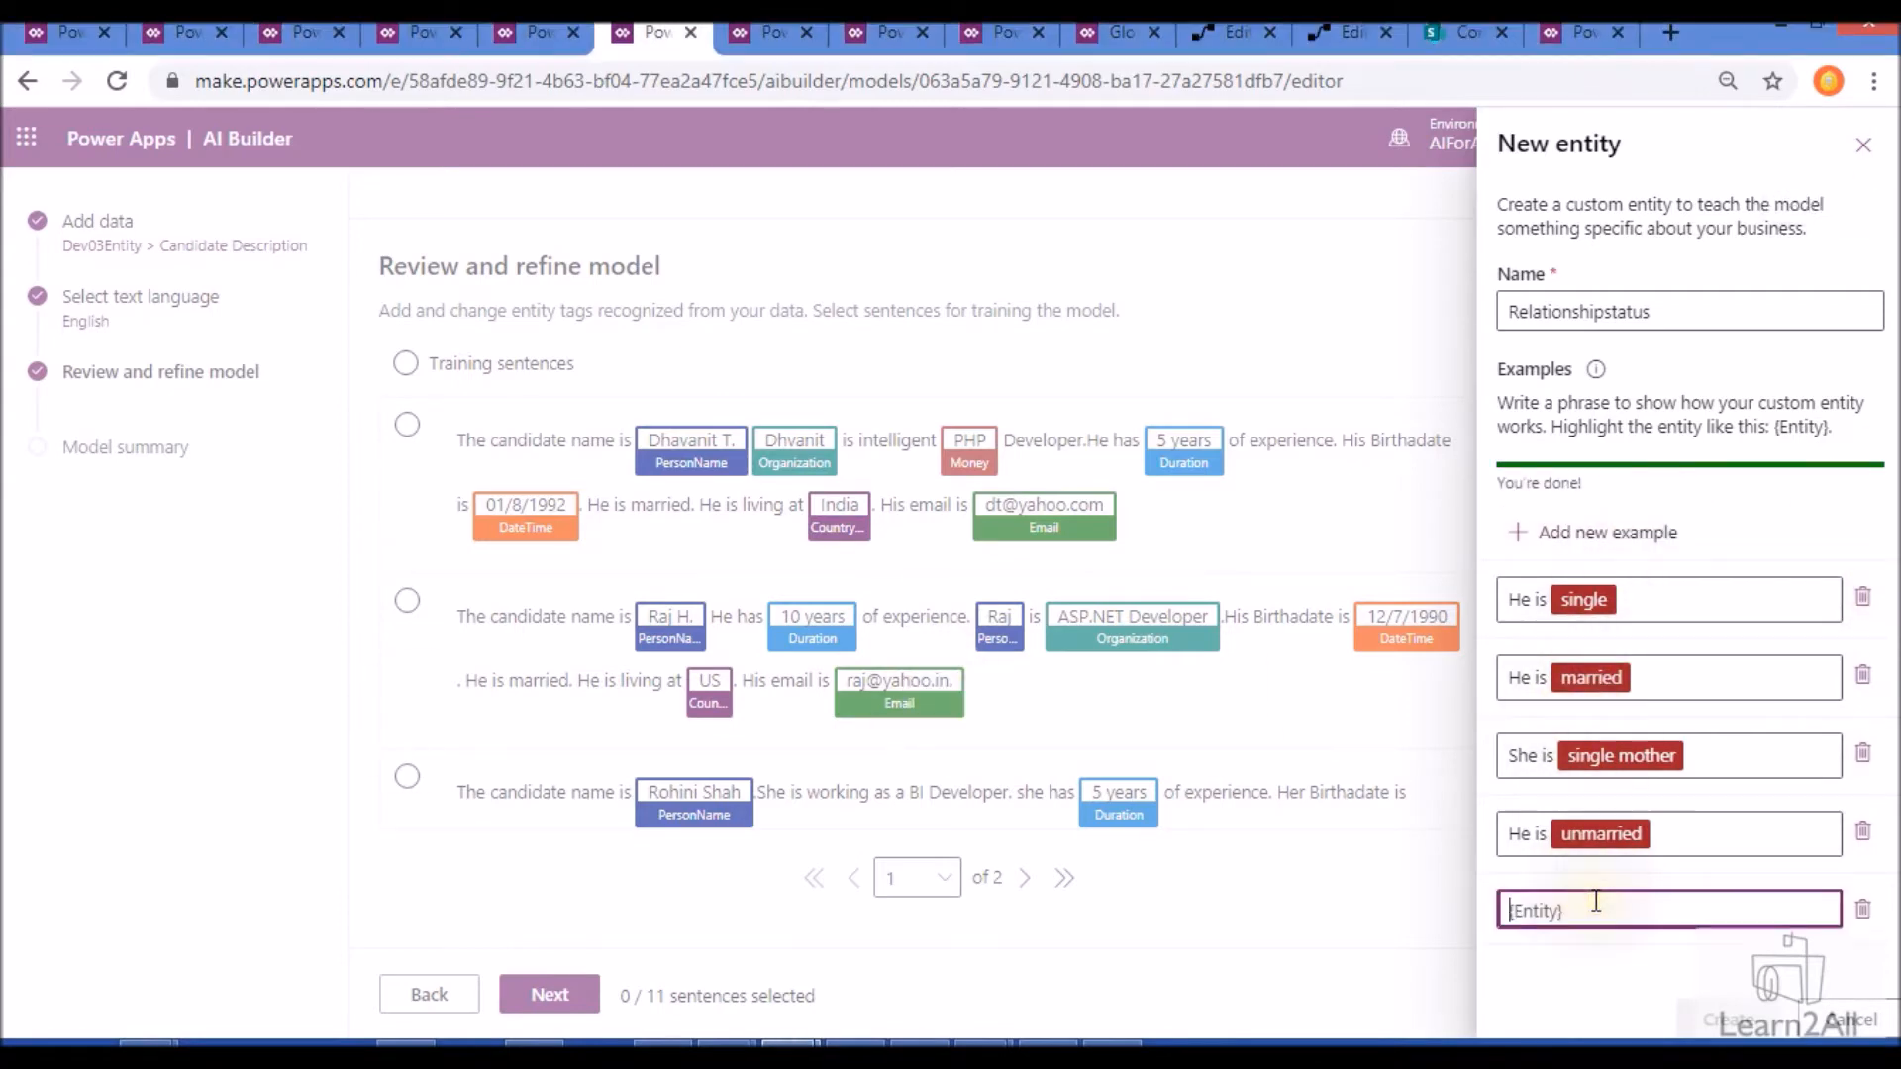
{"action": "type", "text": "She is {single}"}
{"action": "left_click", "coordinate": [1637, 977]}
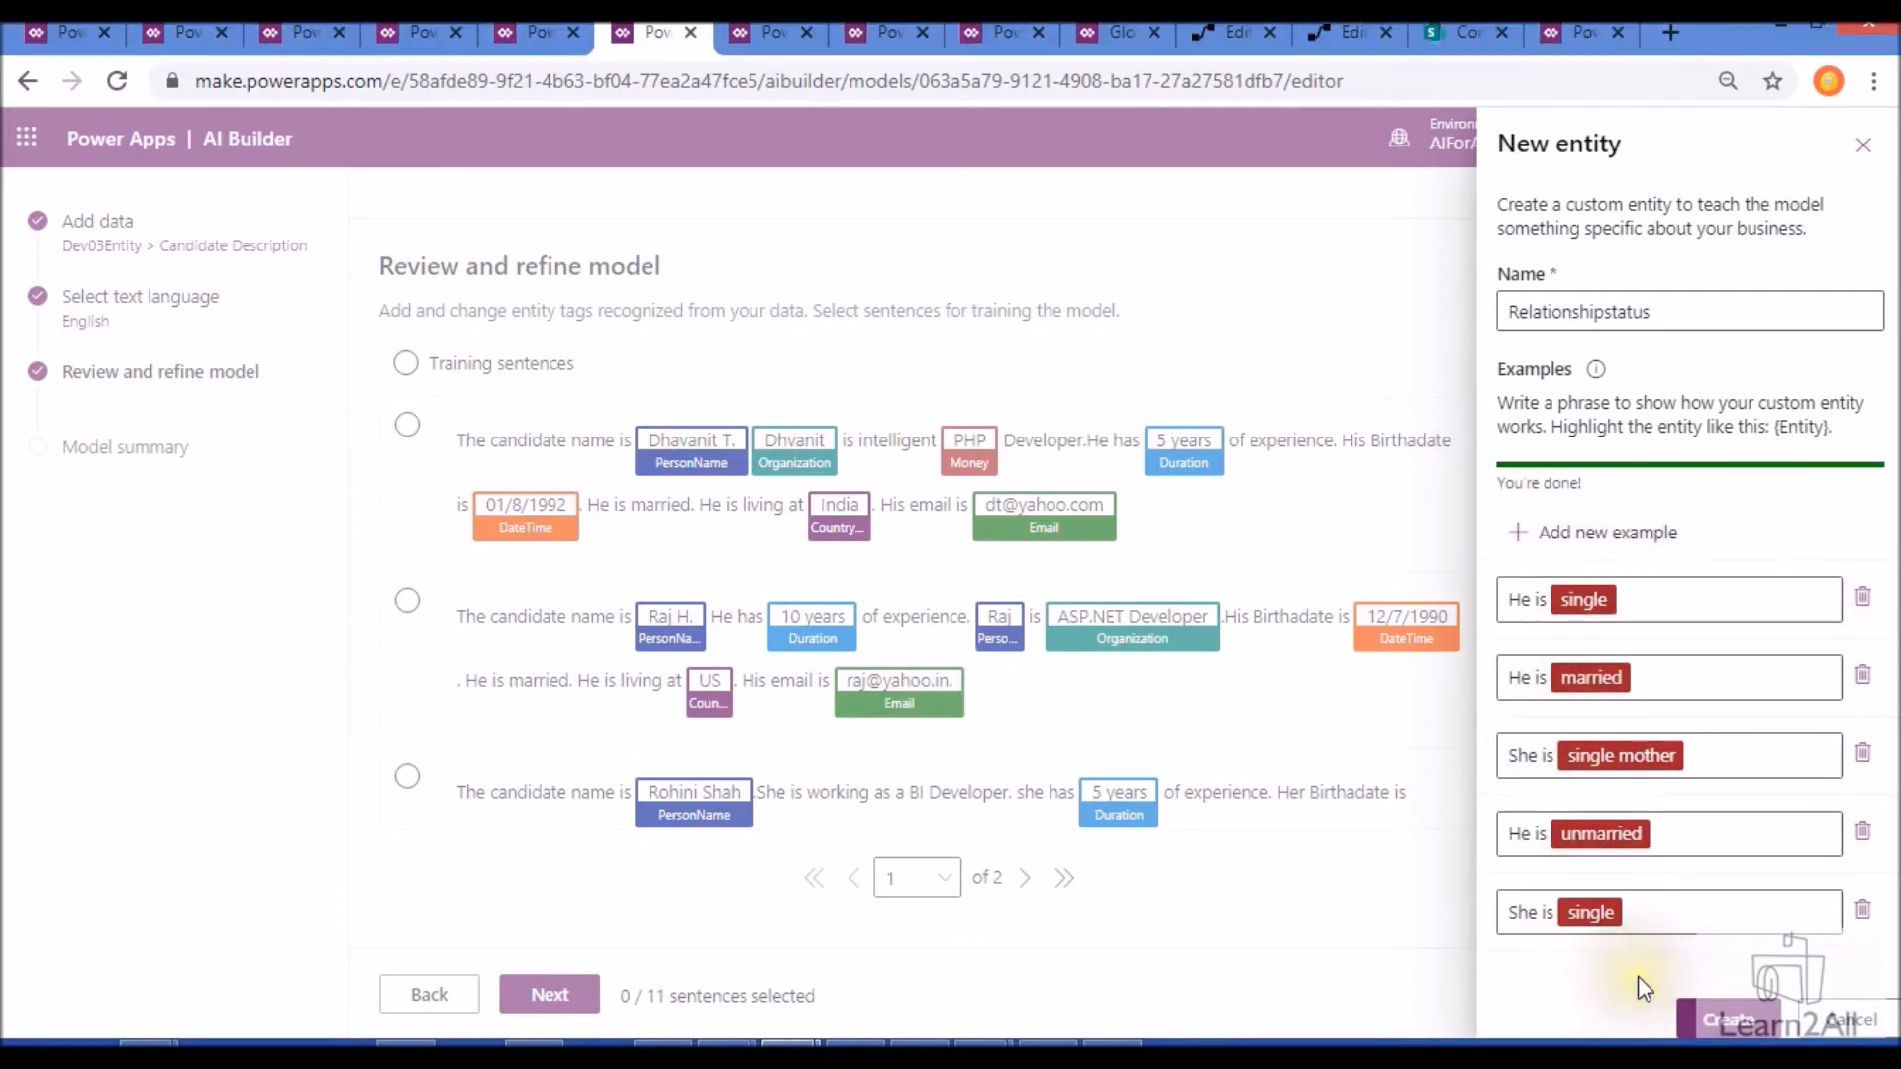
{"action": "left_click", "coordinate": [1724, 1017]}
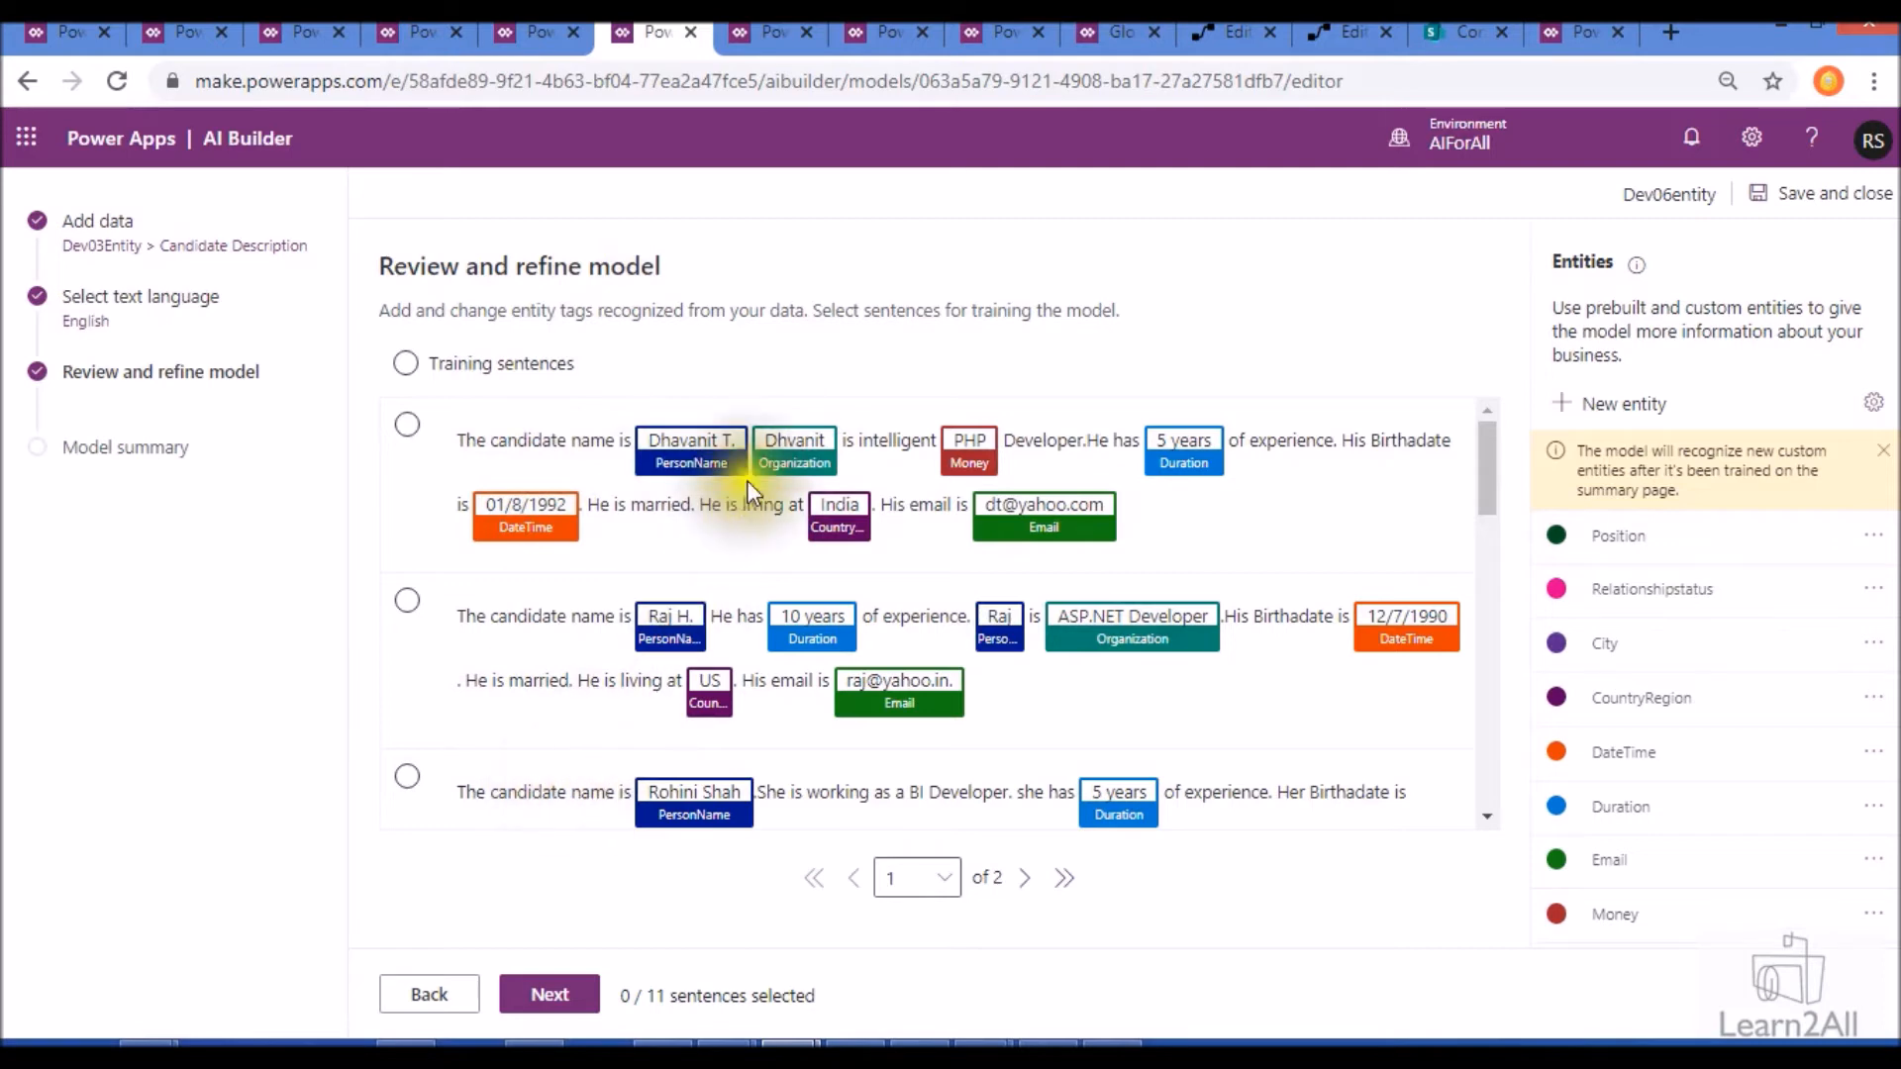
- Remove the wrong Organization tag on the candidate's name and the Money tag on "PHP" in the first training sentence
{"action": "left_click", "coordinate": [812, 467]}
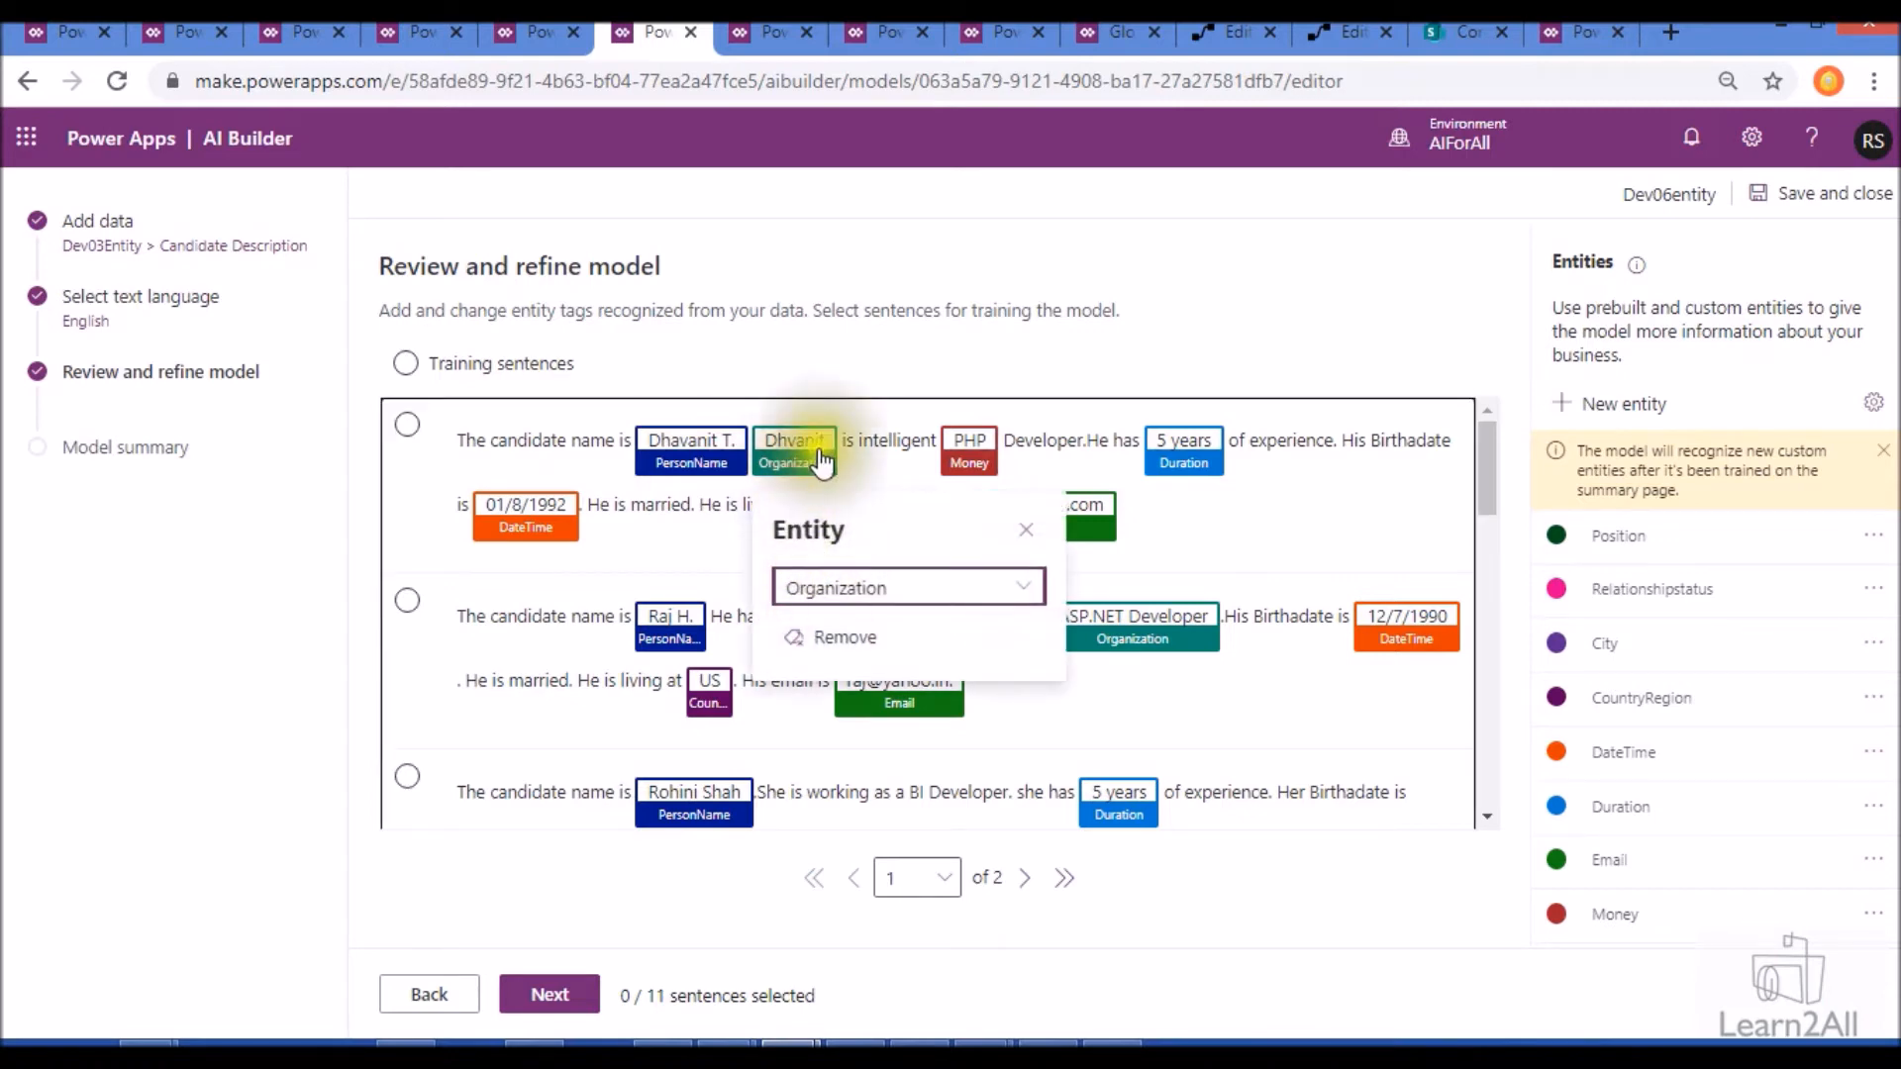
{"action": "left_click", "coordinate": [851, 639]}
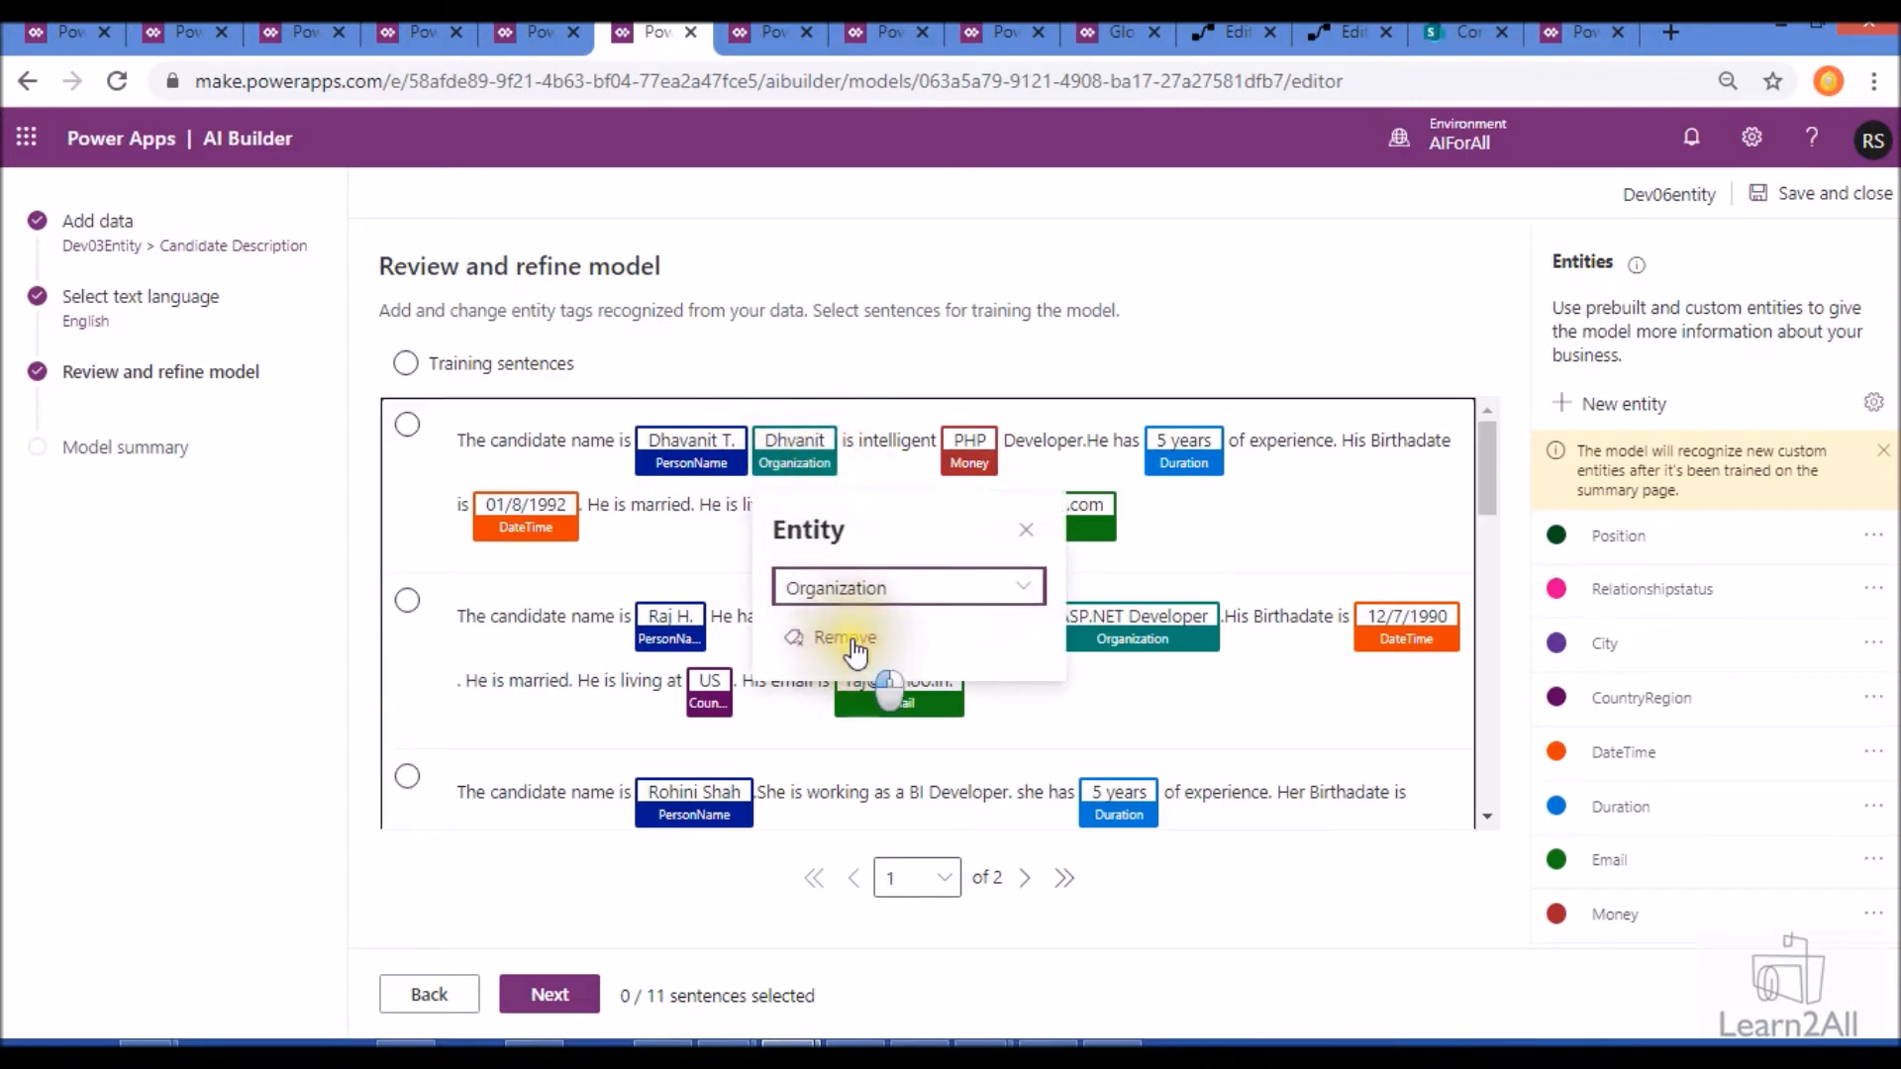
{"action": "left_click", "coordinate": [946, 454]}
{"action": "left_click", "coordinate": [1006, 640]}
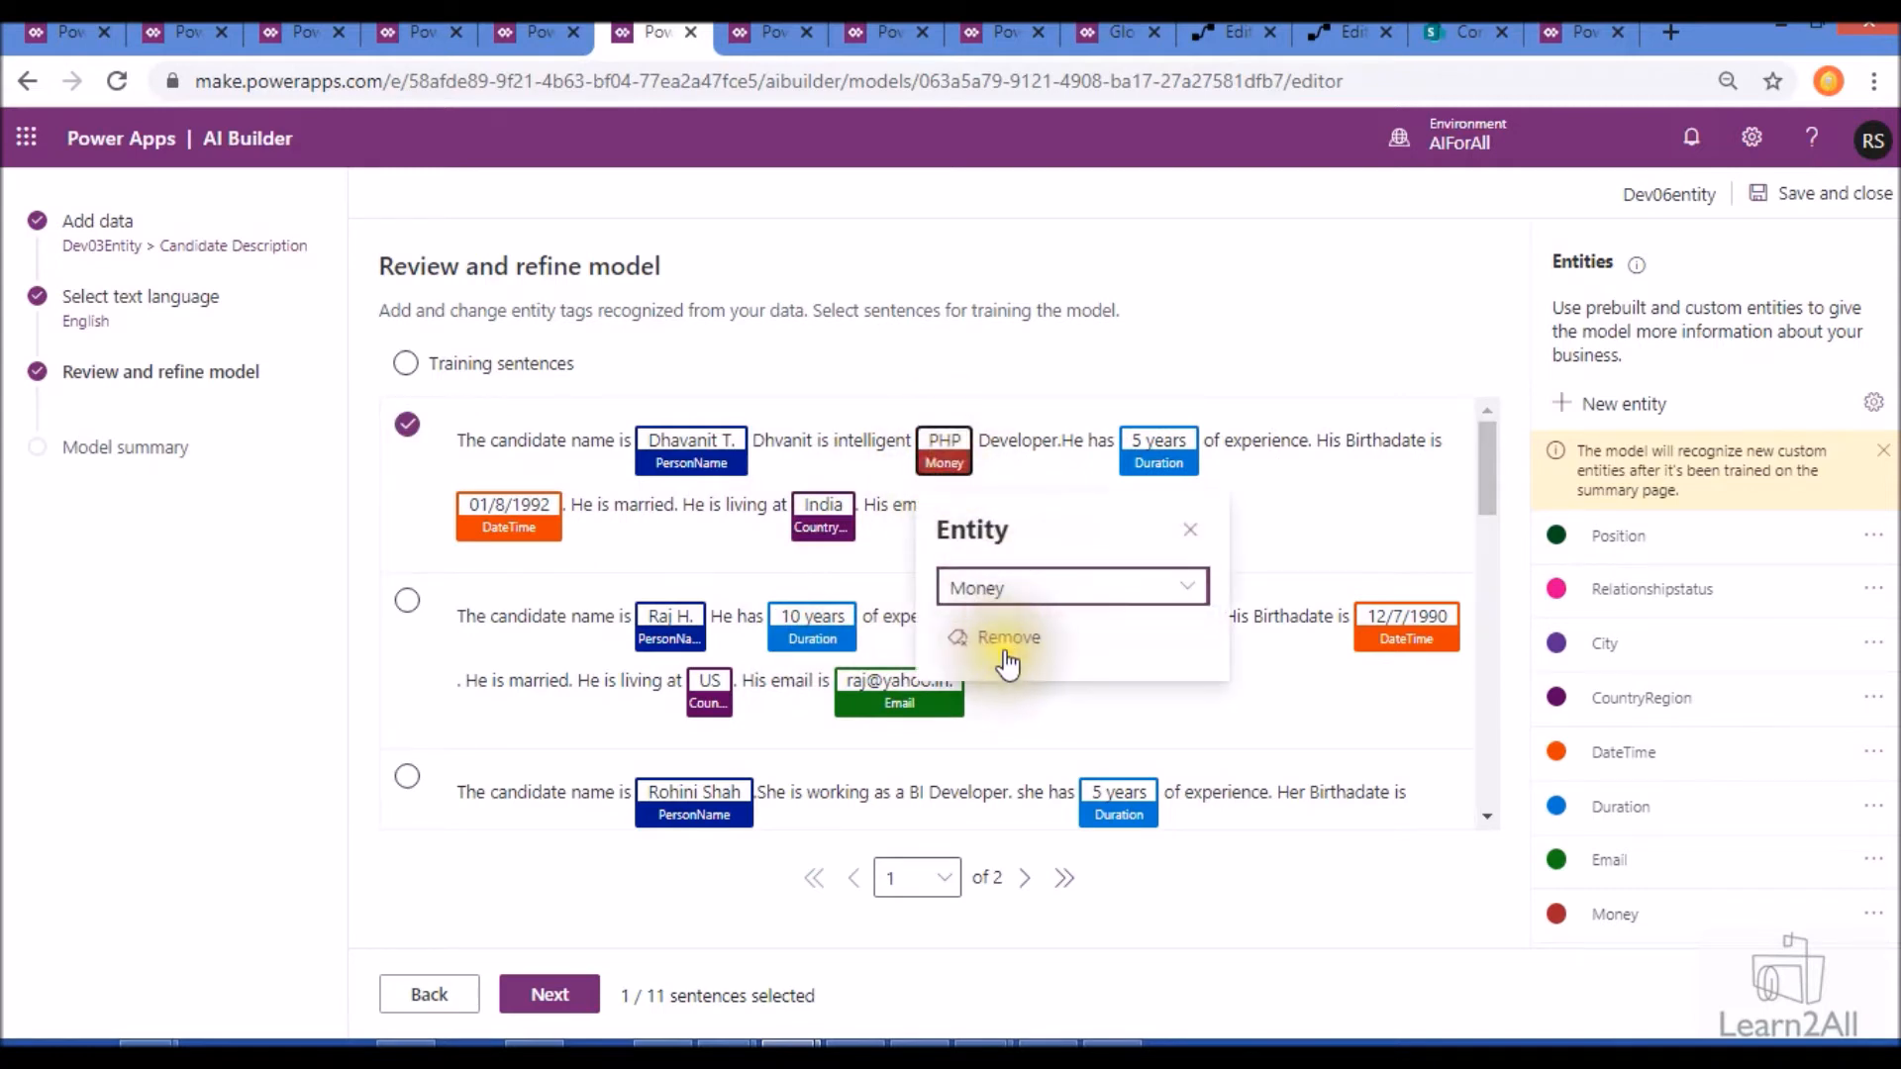
- Tag "PHP Developer" as Position and "married" as Relationshipstatus in the first training sentence
{"action": "left_click_drag", "start_coordinate": [947, 439], "coordinate": [919, 440]}
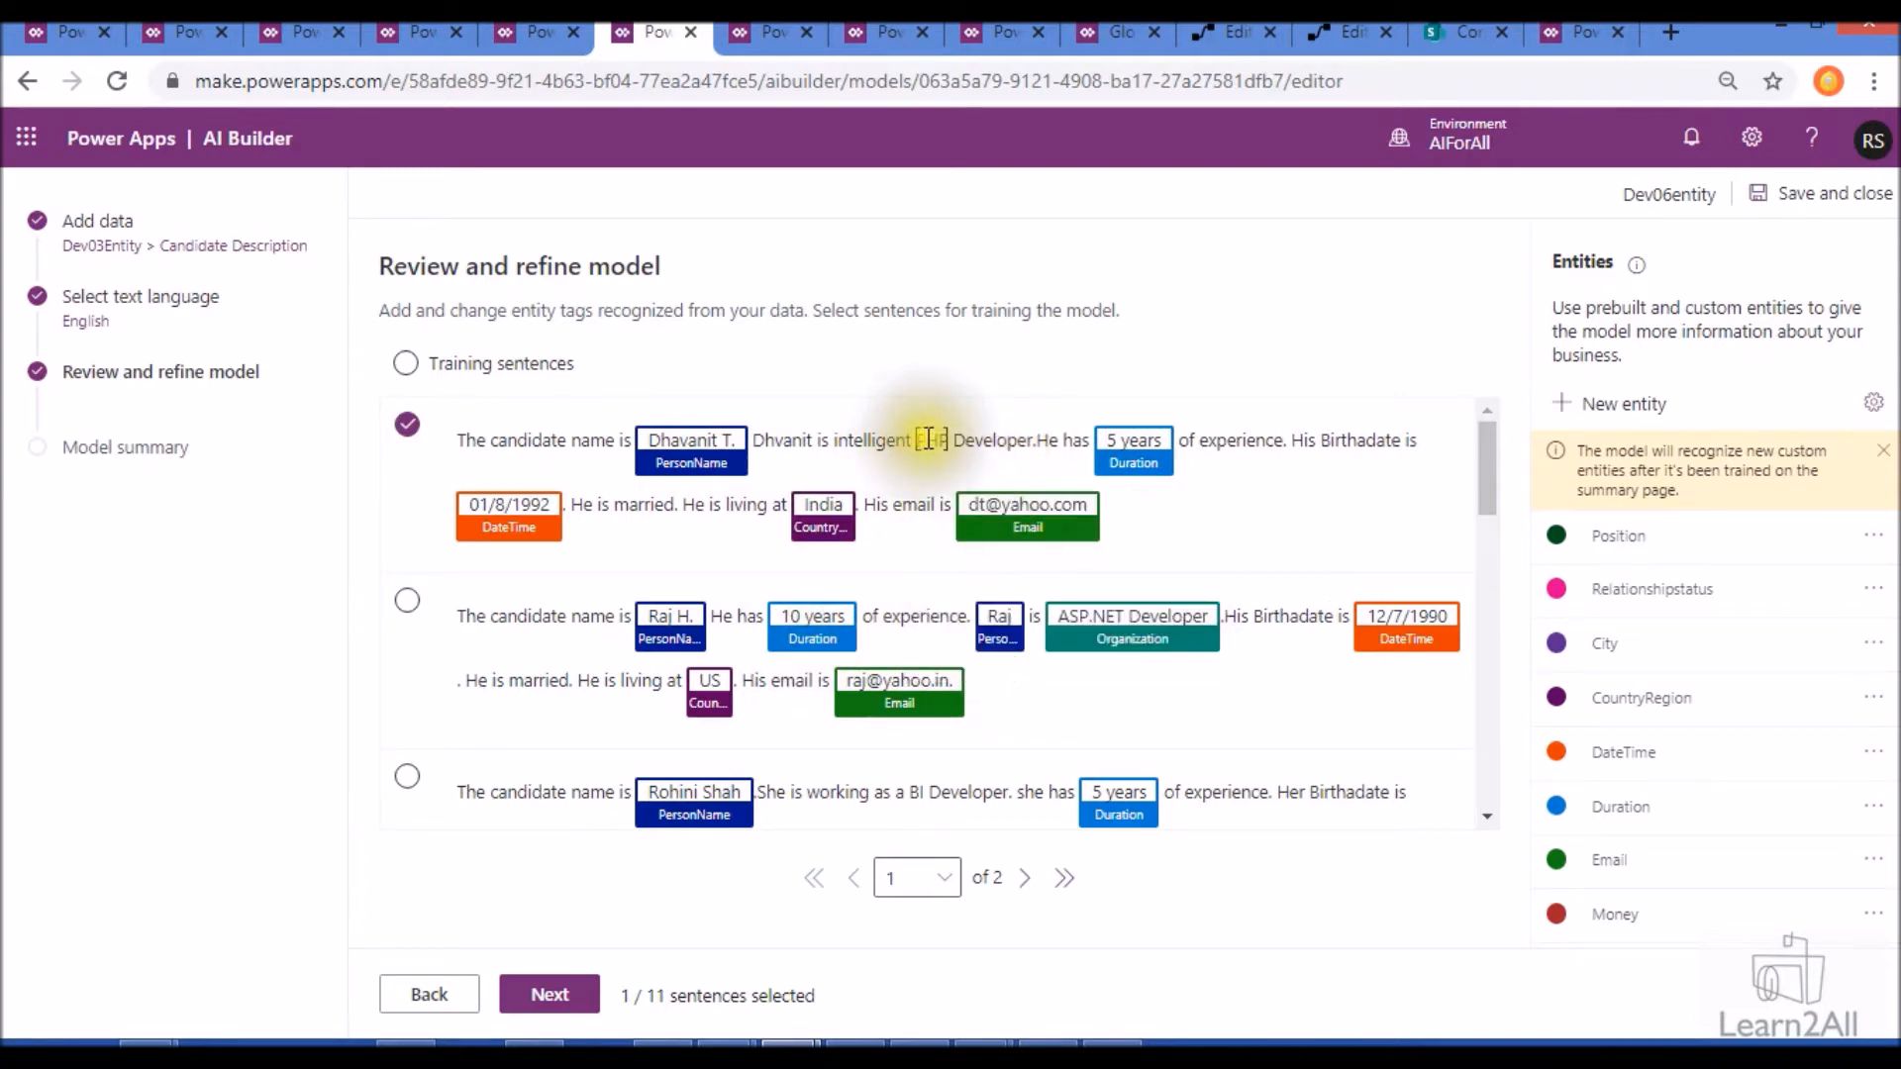
{"action": "left_click", "coordinate": [927, 439]}
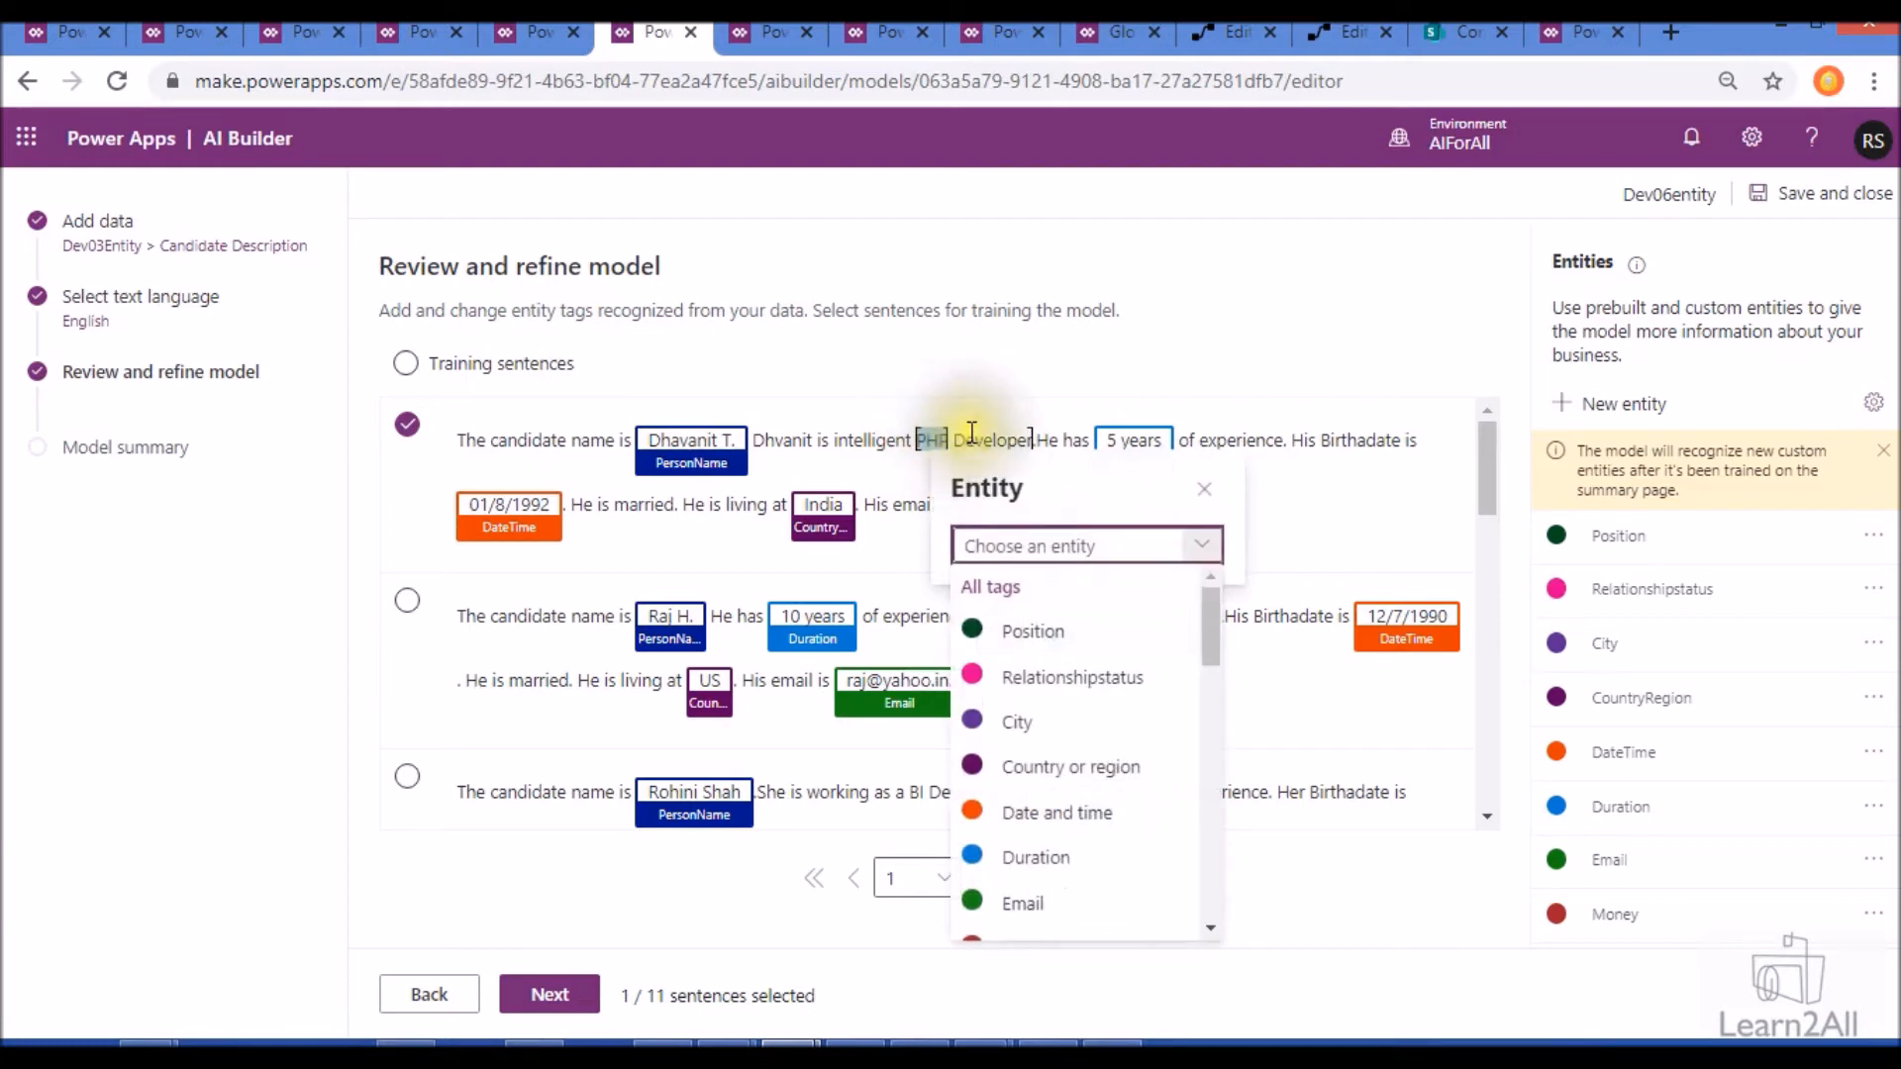
{"action": "left_click_drag", "start_coordinate": [972, 432], "coordinate": [1033, 439]}
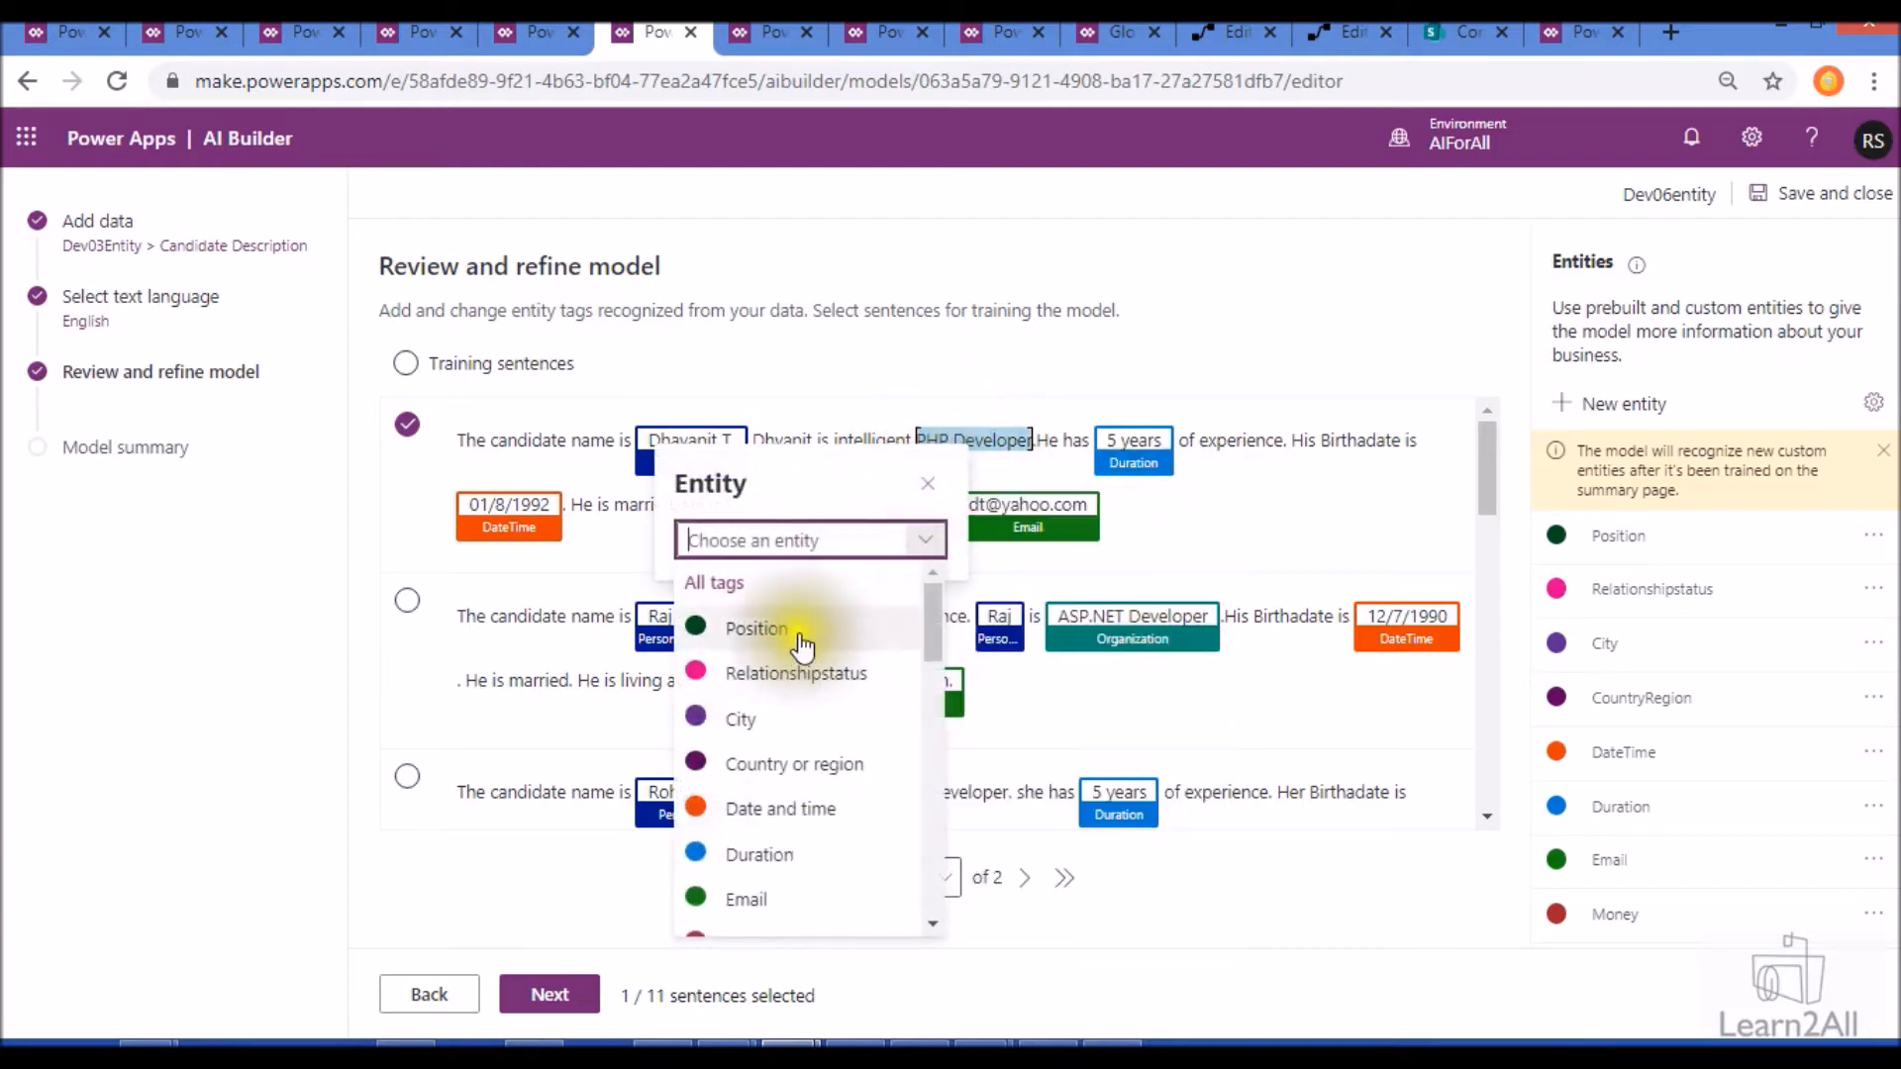
{"action": "left_click", "coordinate": [799, 633]}
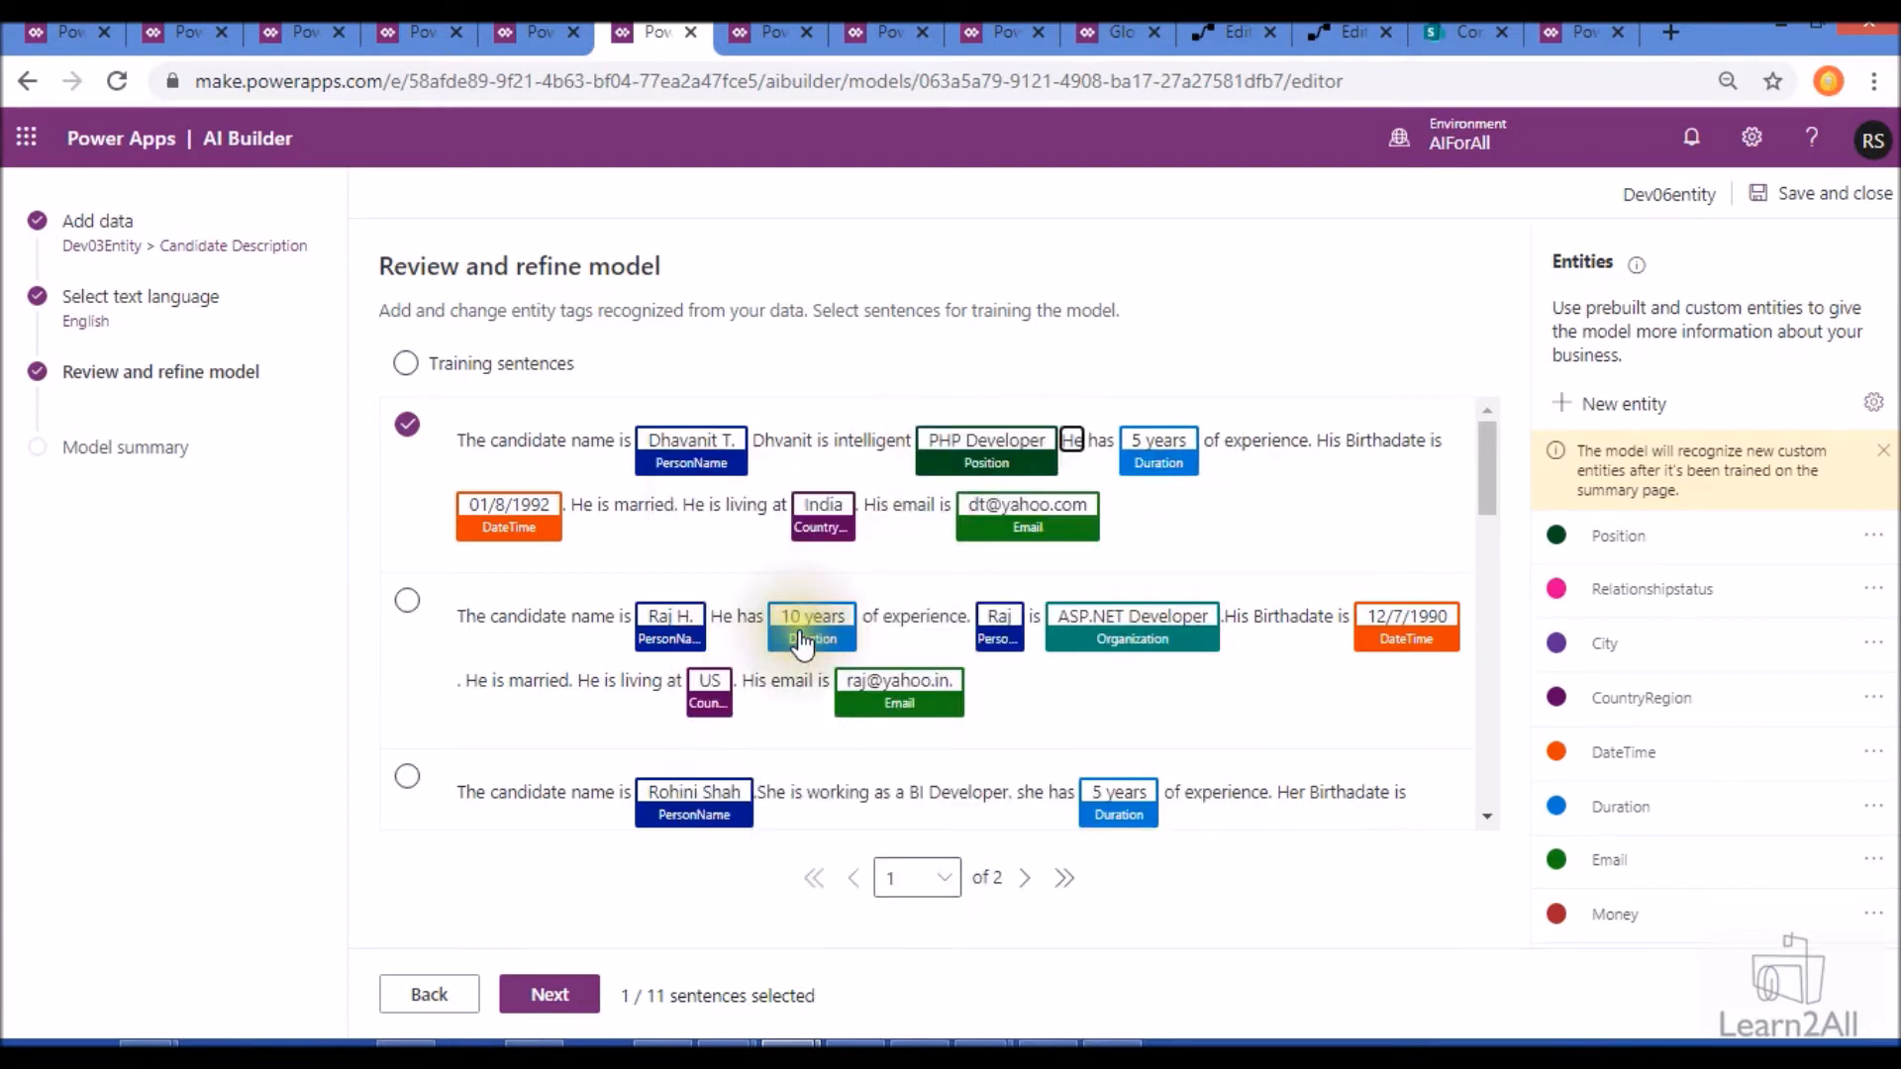
{"action": "double_click", "coordinate": [644, 505]}
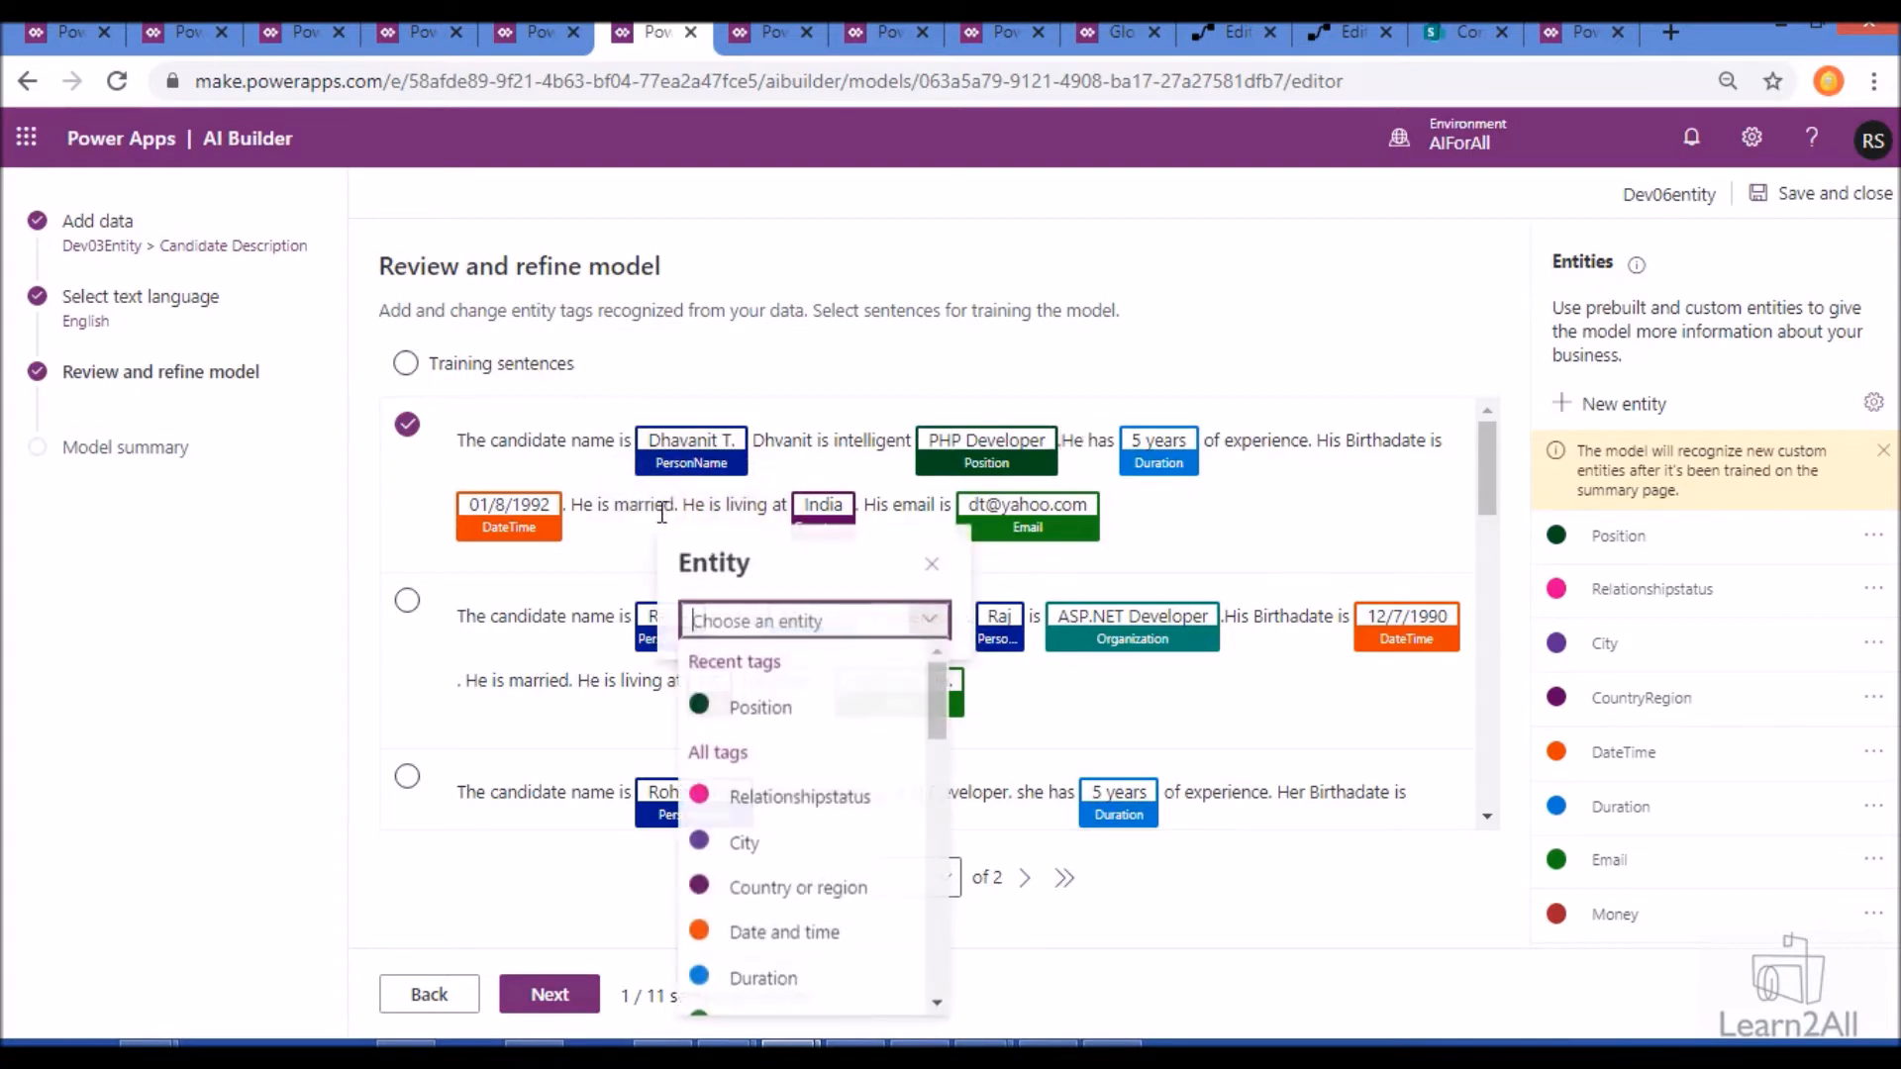
{"action": "left_click", "coordinate": [735, 800]}
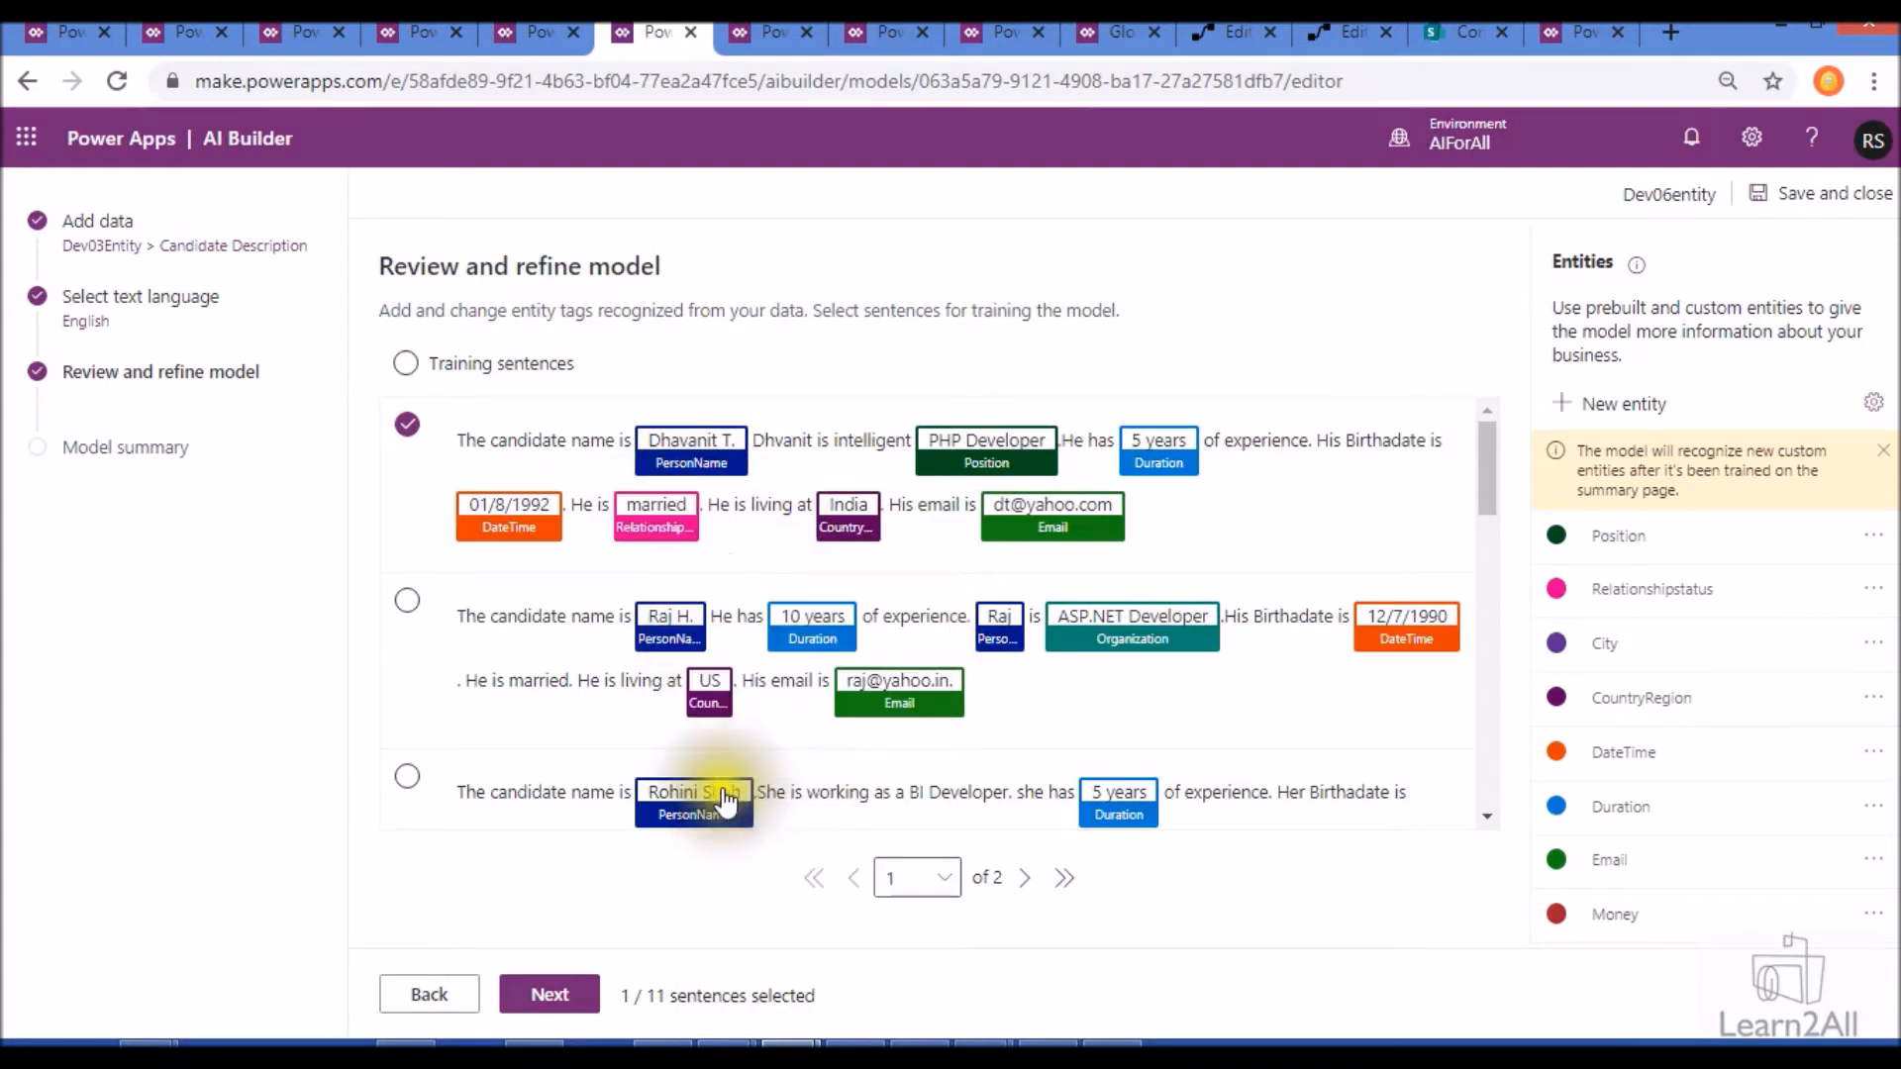
- Change the tag of "ASP.NET Developer" to Position and tag "married" as Relationshipstatus in the second training sentence
{"action": "scroll", "coordinate": [626, 674], "scroll_direction": "down", "scroll_amount": 2}
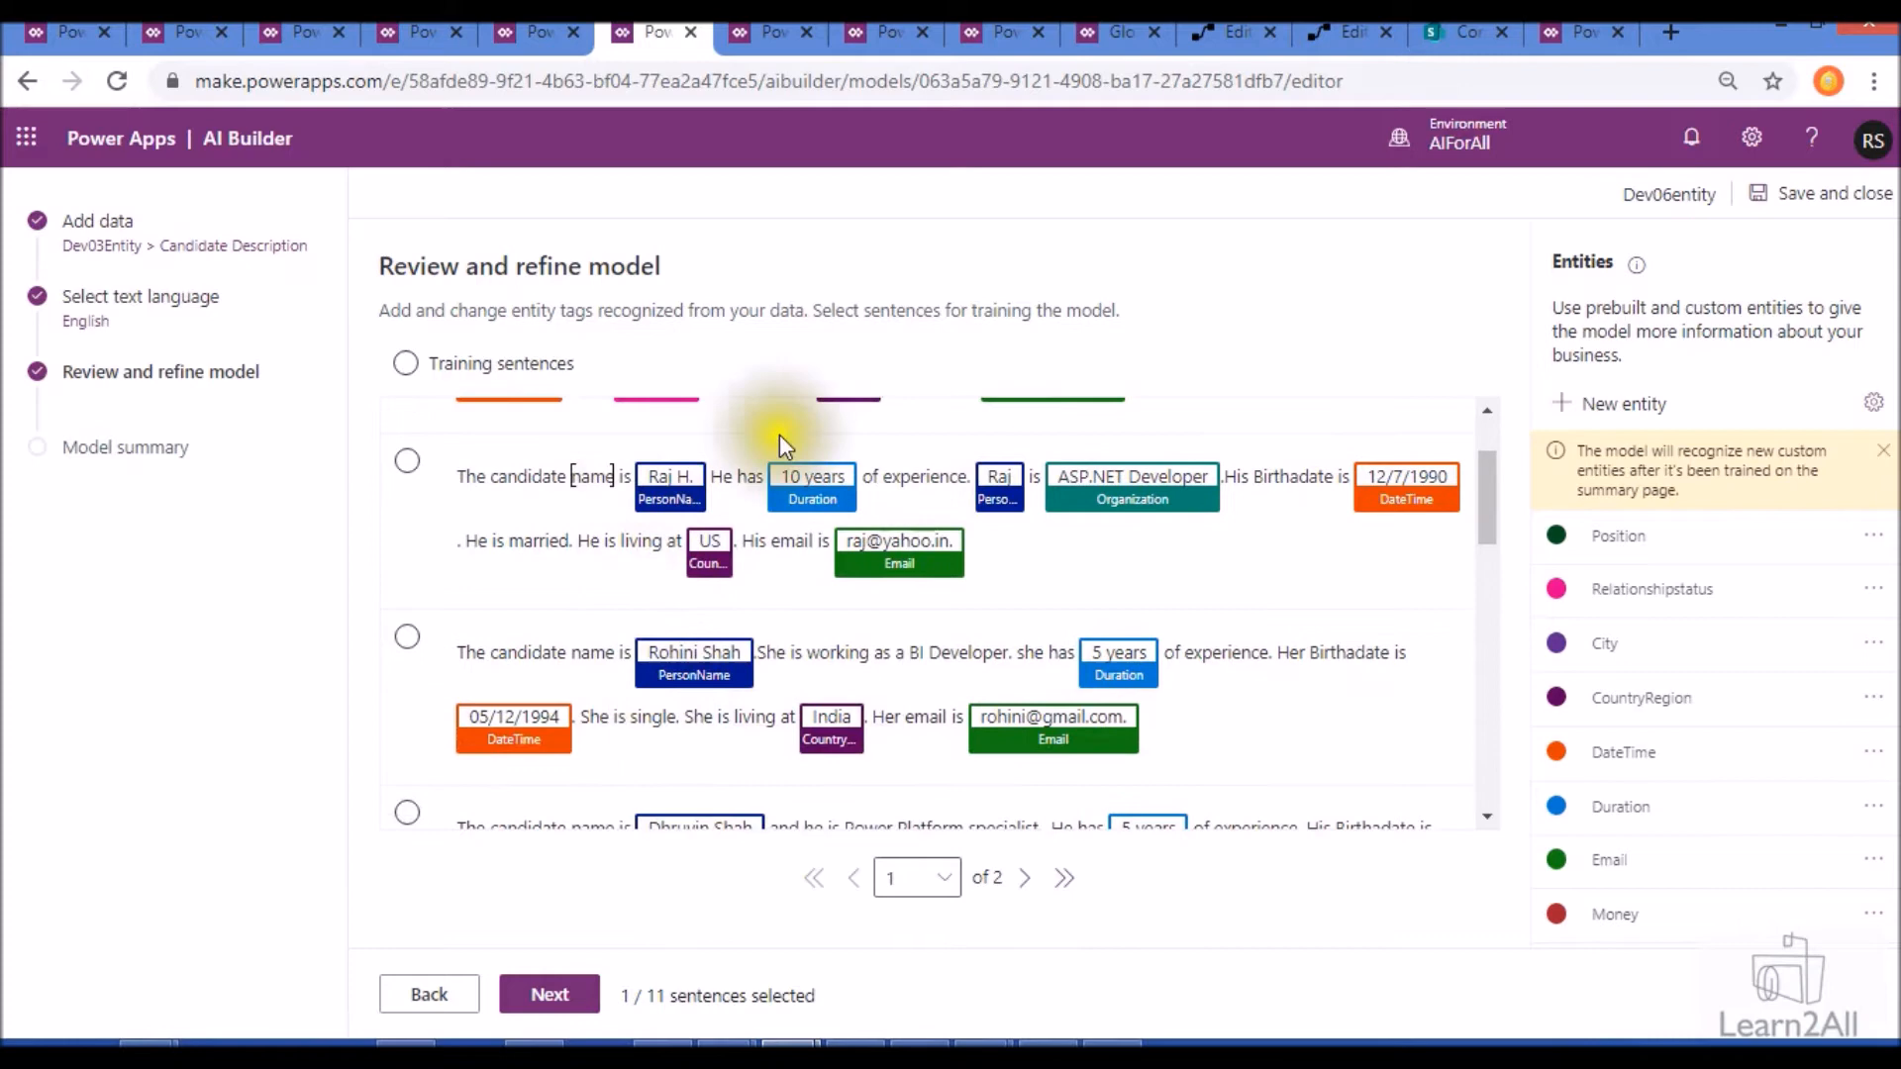
{"action": "double_click", "coordinate": [535, 480]}
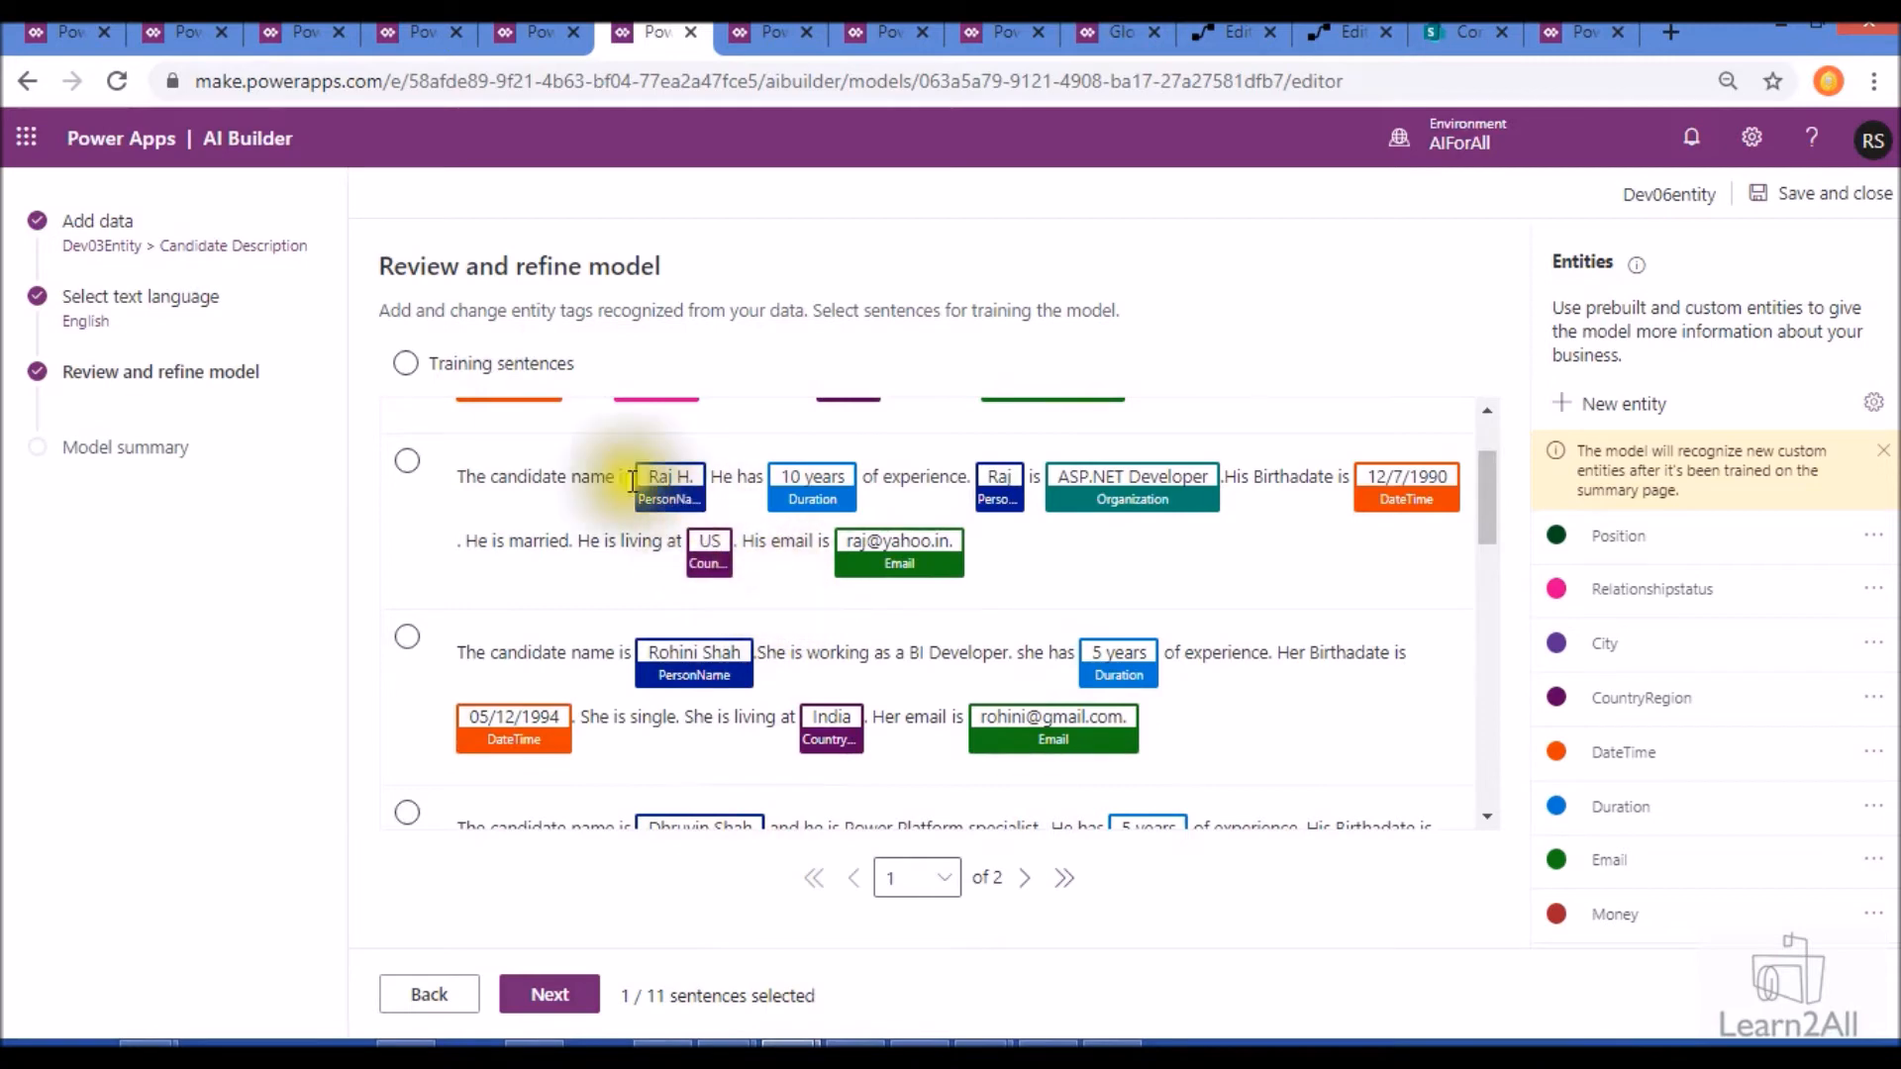
{"action": "left_click", "coordinate": [1121, 505]}
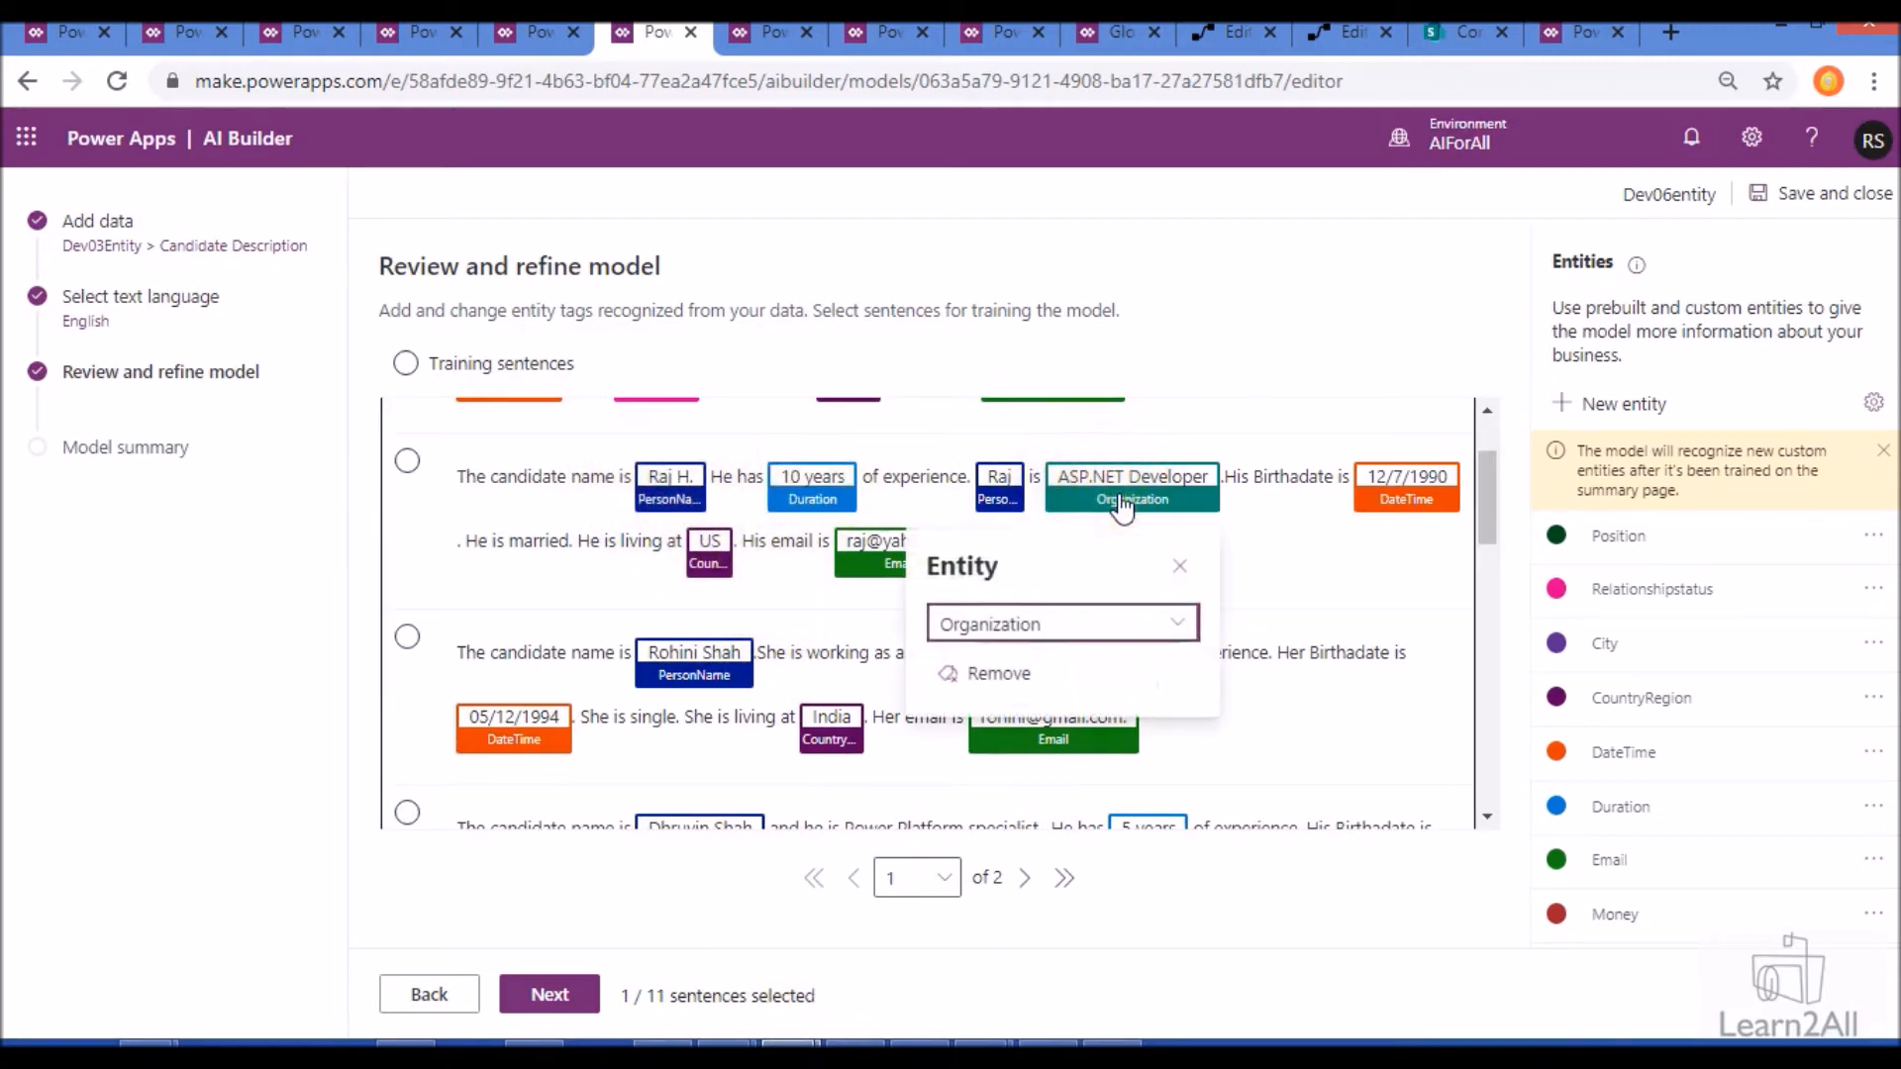
{"action": "left_click", "coordinate": [1057, 624]}
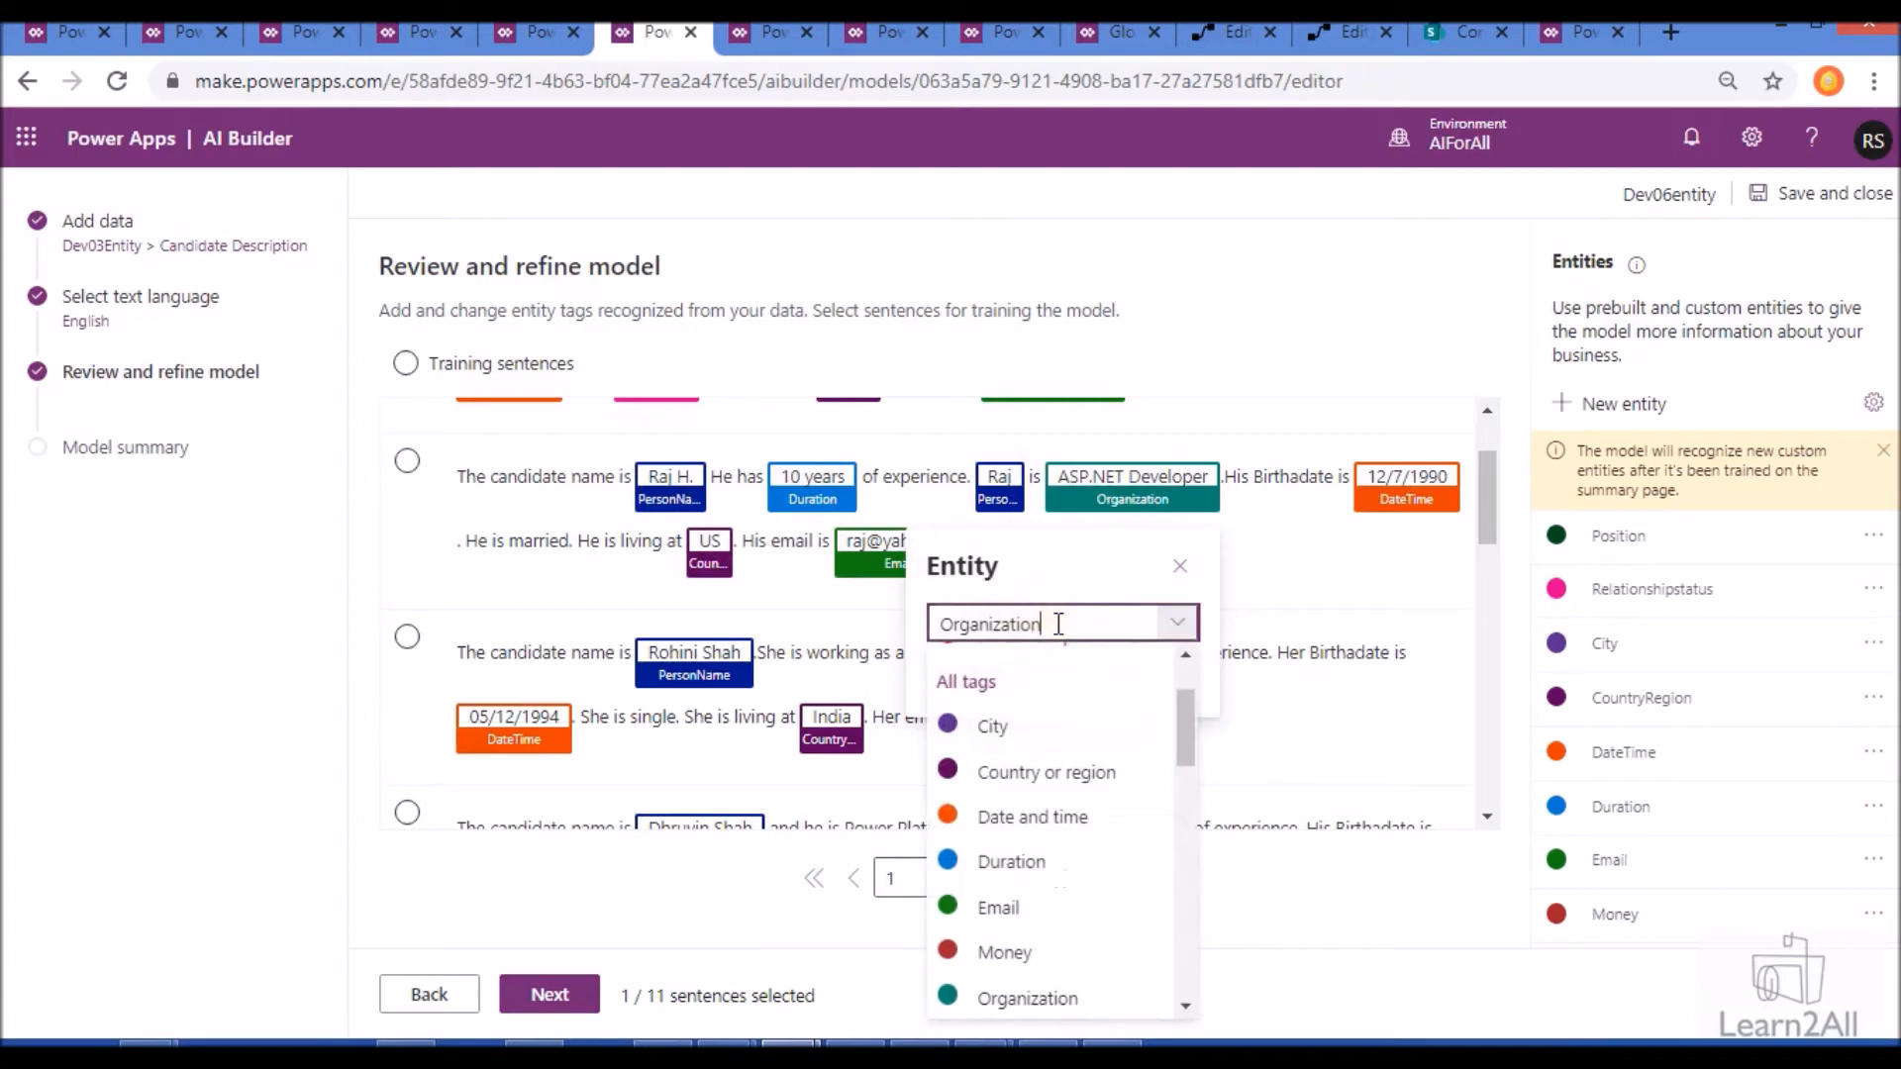
{"action": "scroll", "coordinate": [1040, 730], "scroll_direction": "up", "scroll_amount": 1}
{"action": "left_click", "coordinate": [1041, 712]}
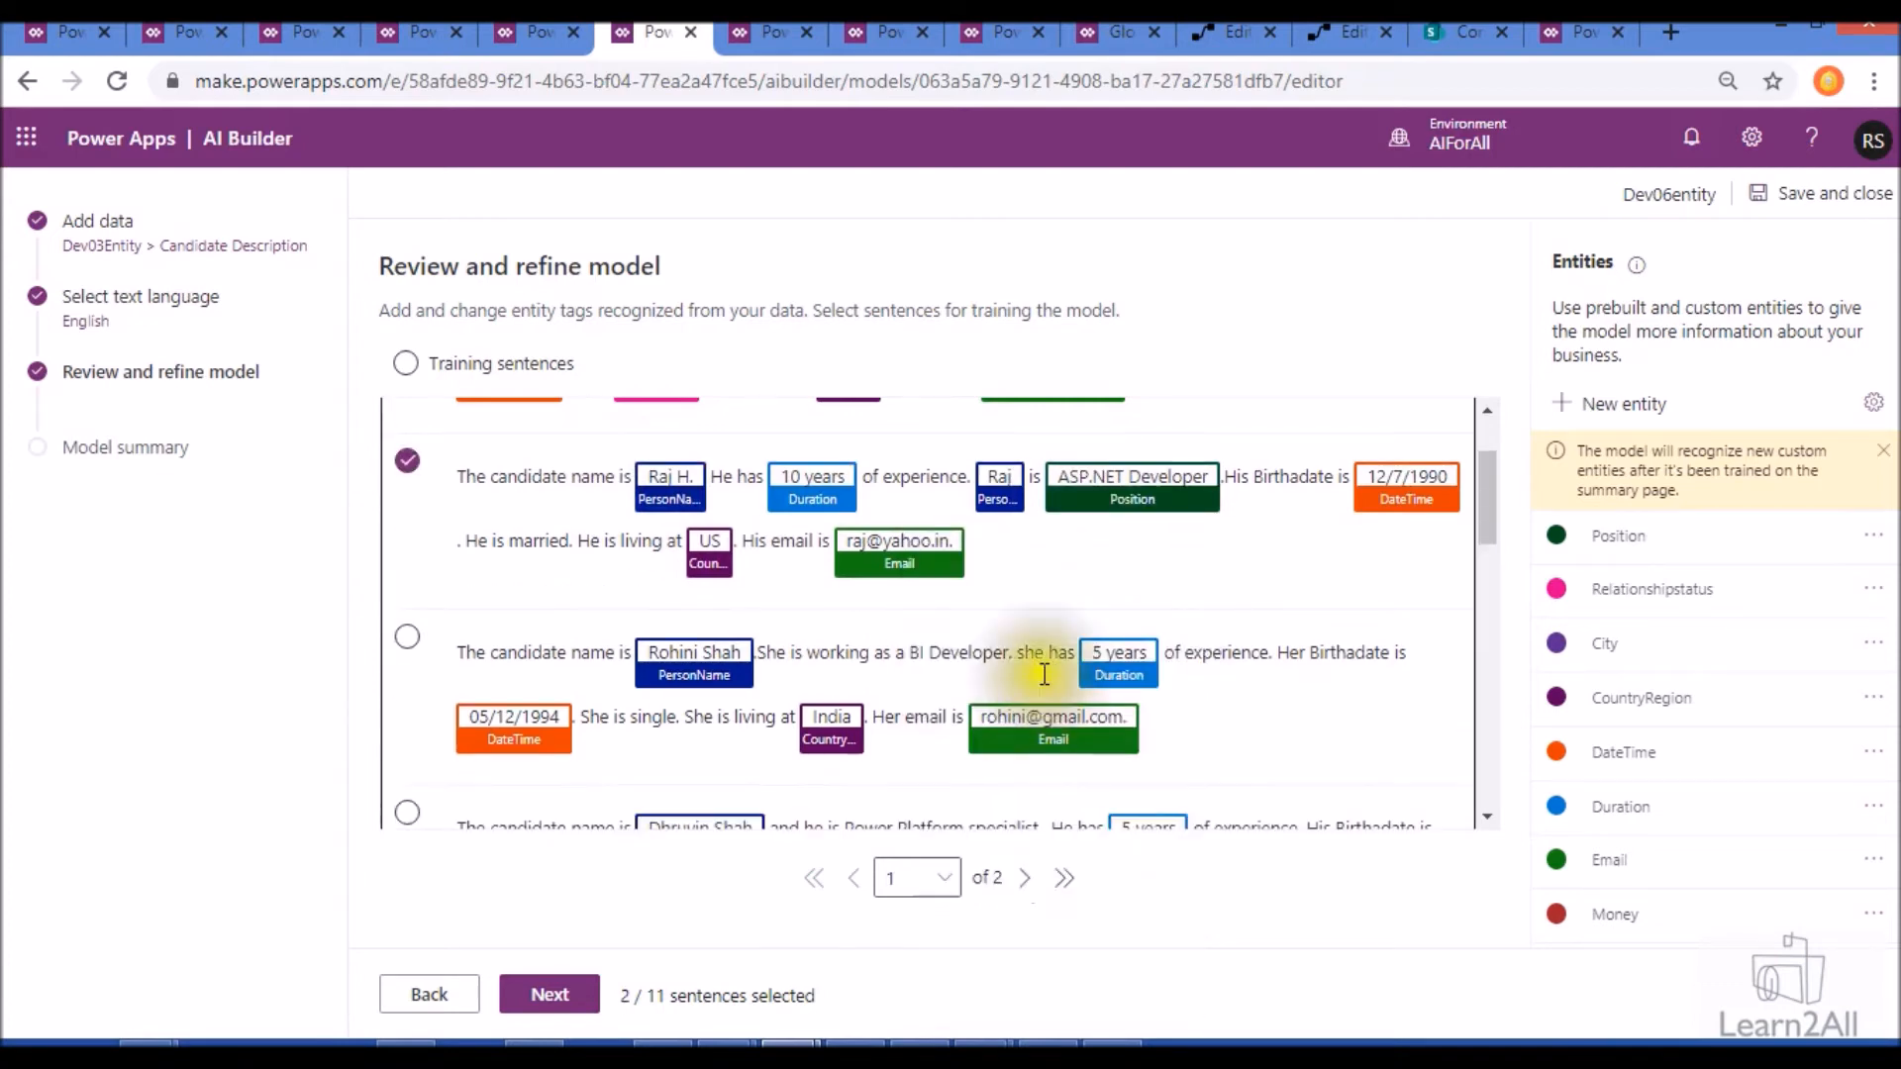
{"action": "left_click_drag", "start_coordinate": [510, 540], "coordinate": [572, 541]}
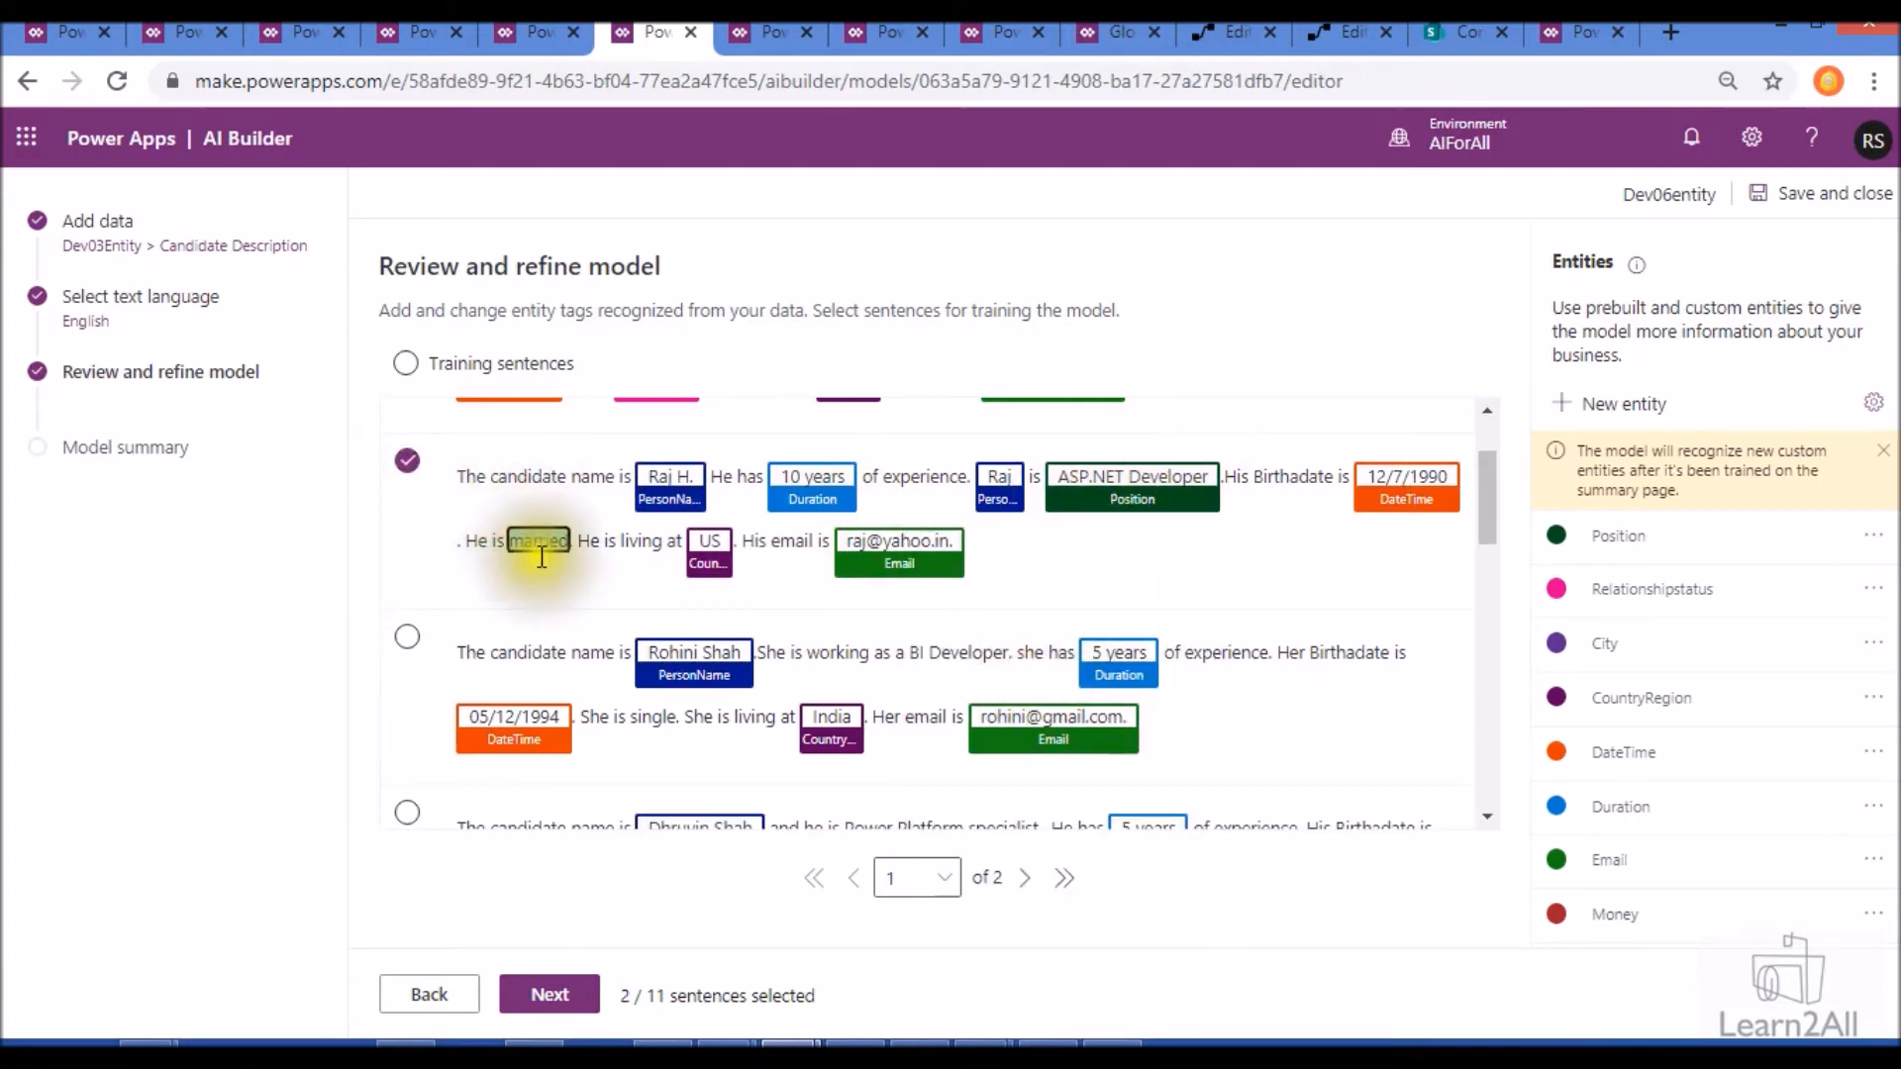
{"action": "left_click", "coordinate": [634, 376]}
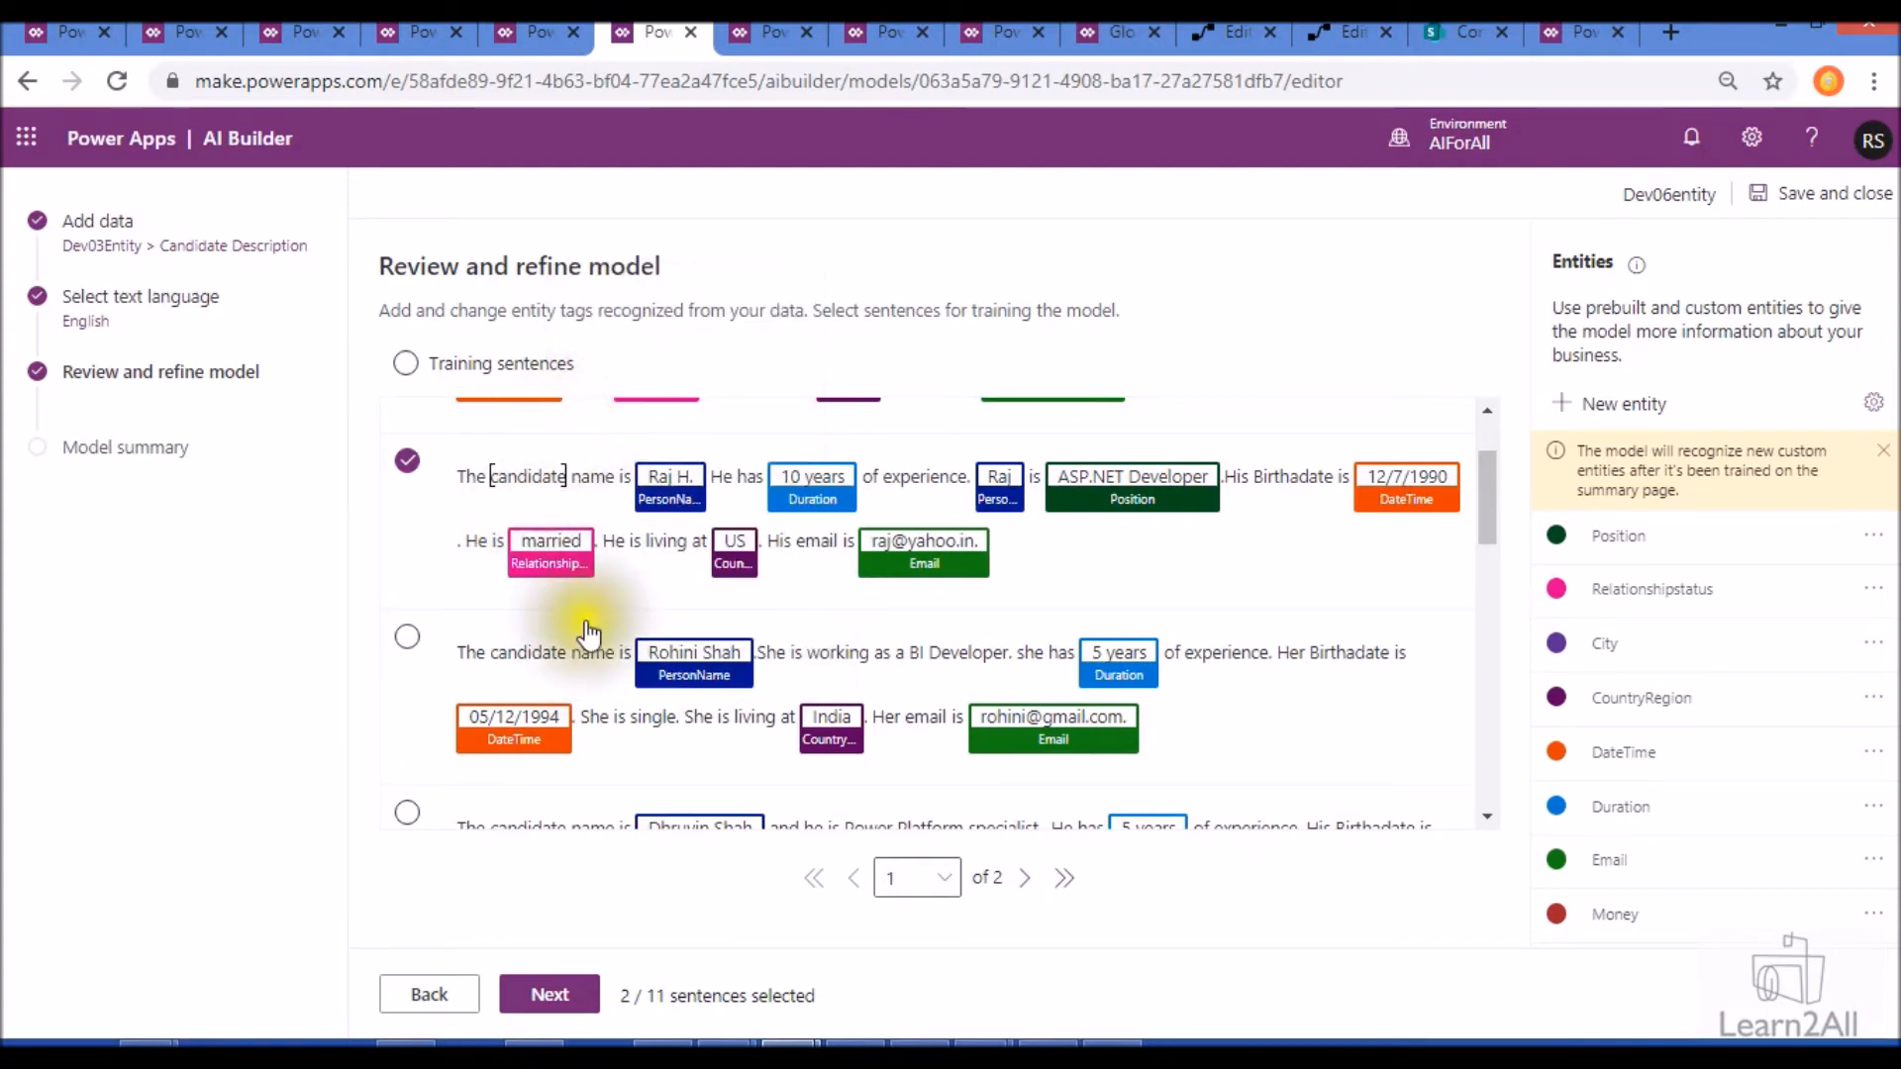
- Tag "BI Developer" as Position and "single" as Relationshipstatus in the third training sentence
{"action": "scroll", "coordinate": [632, 600], "scroll_direction": "down", "scroll_amount": 1}
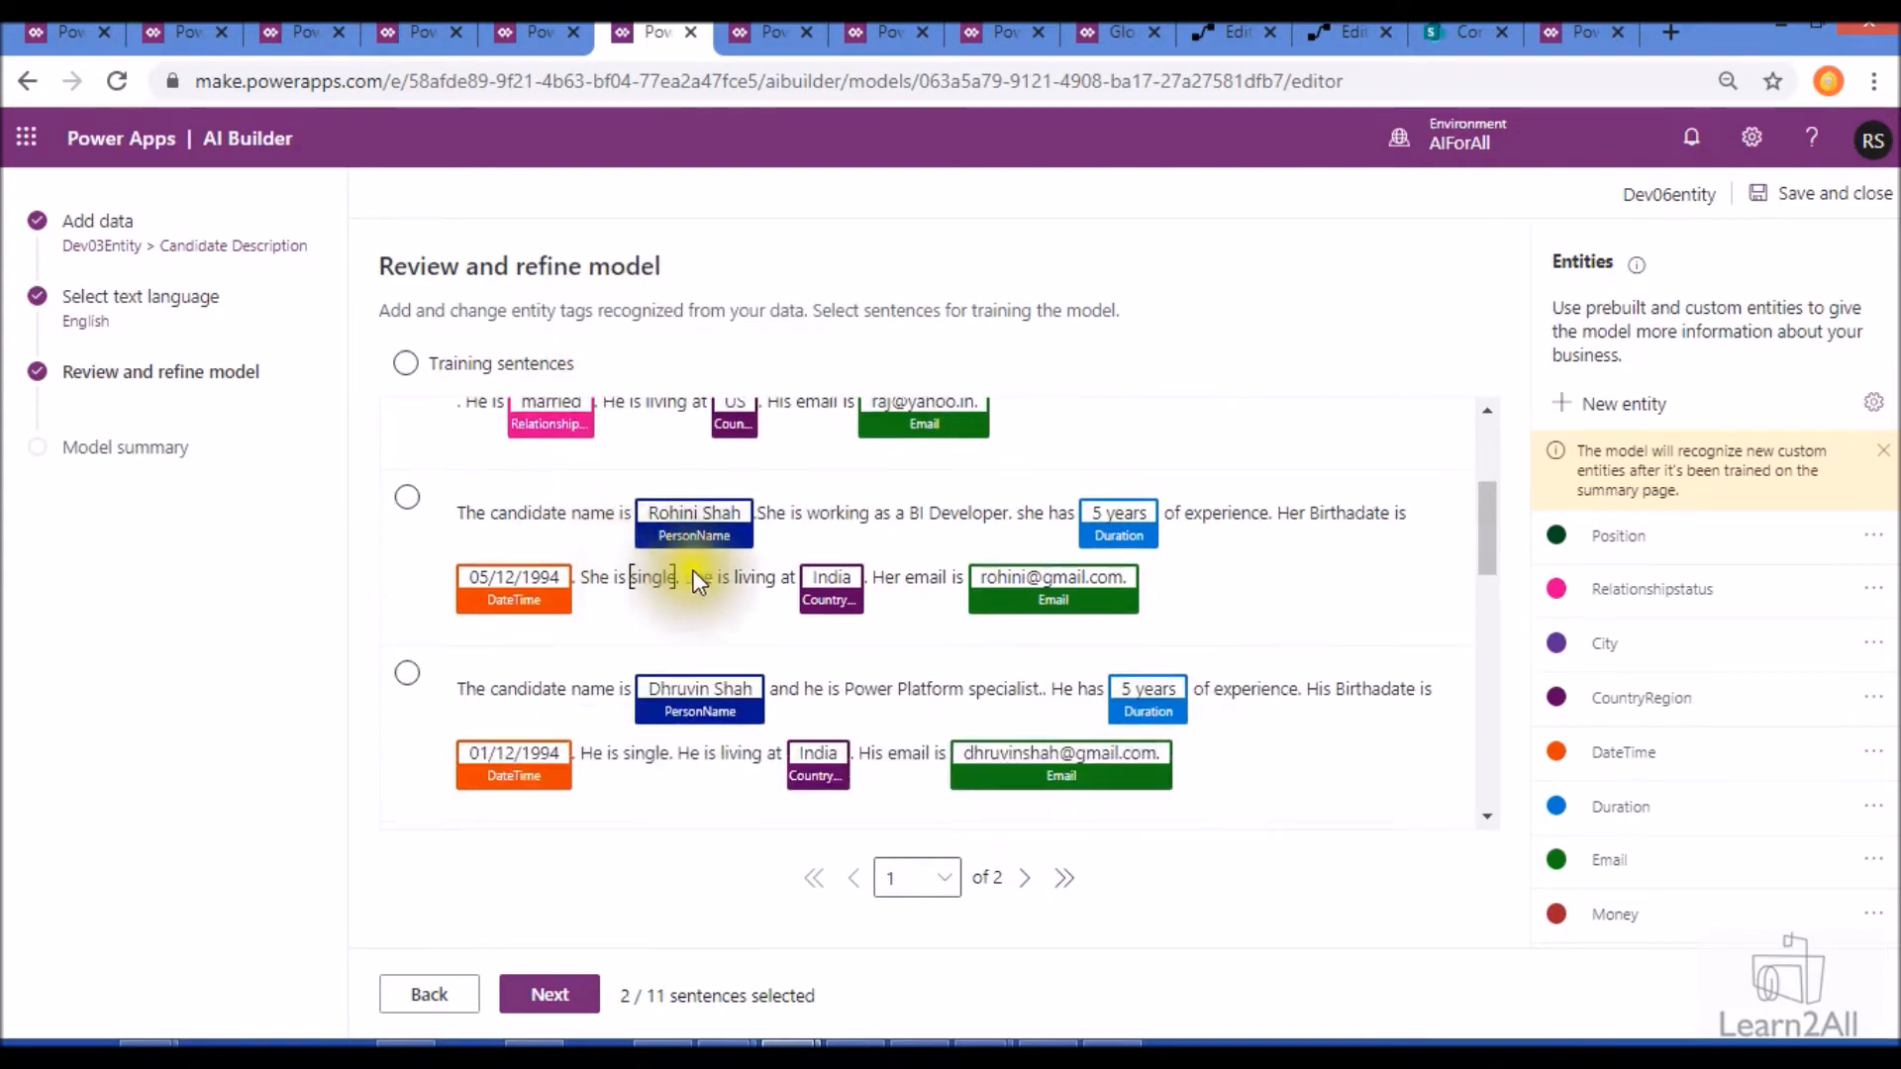
{"action": "left_click", "coordinate": [918, 512]}
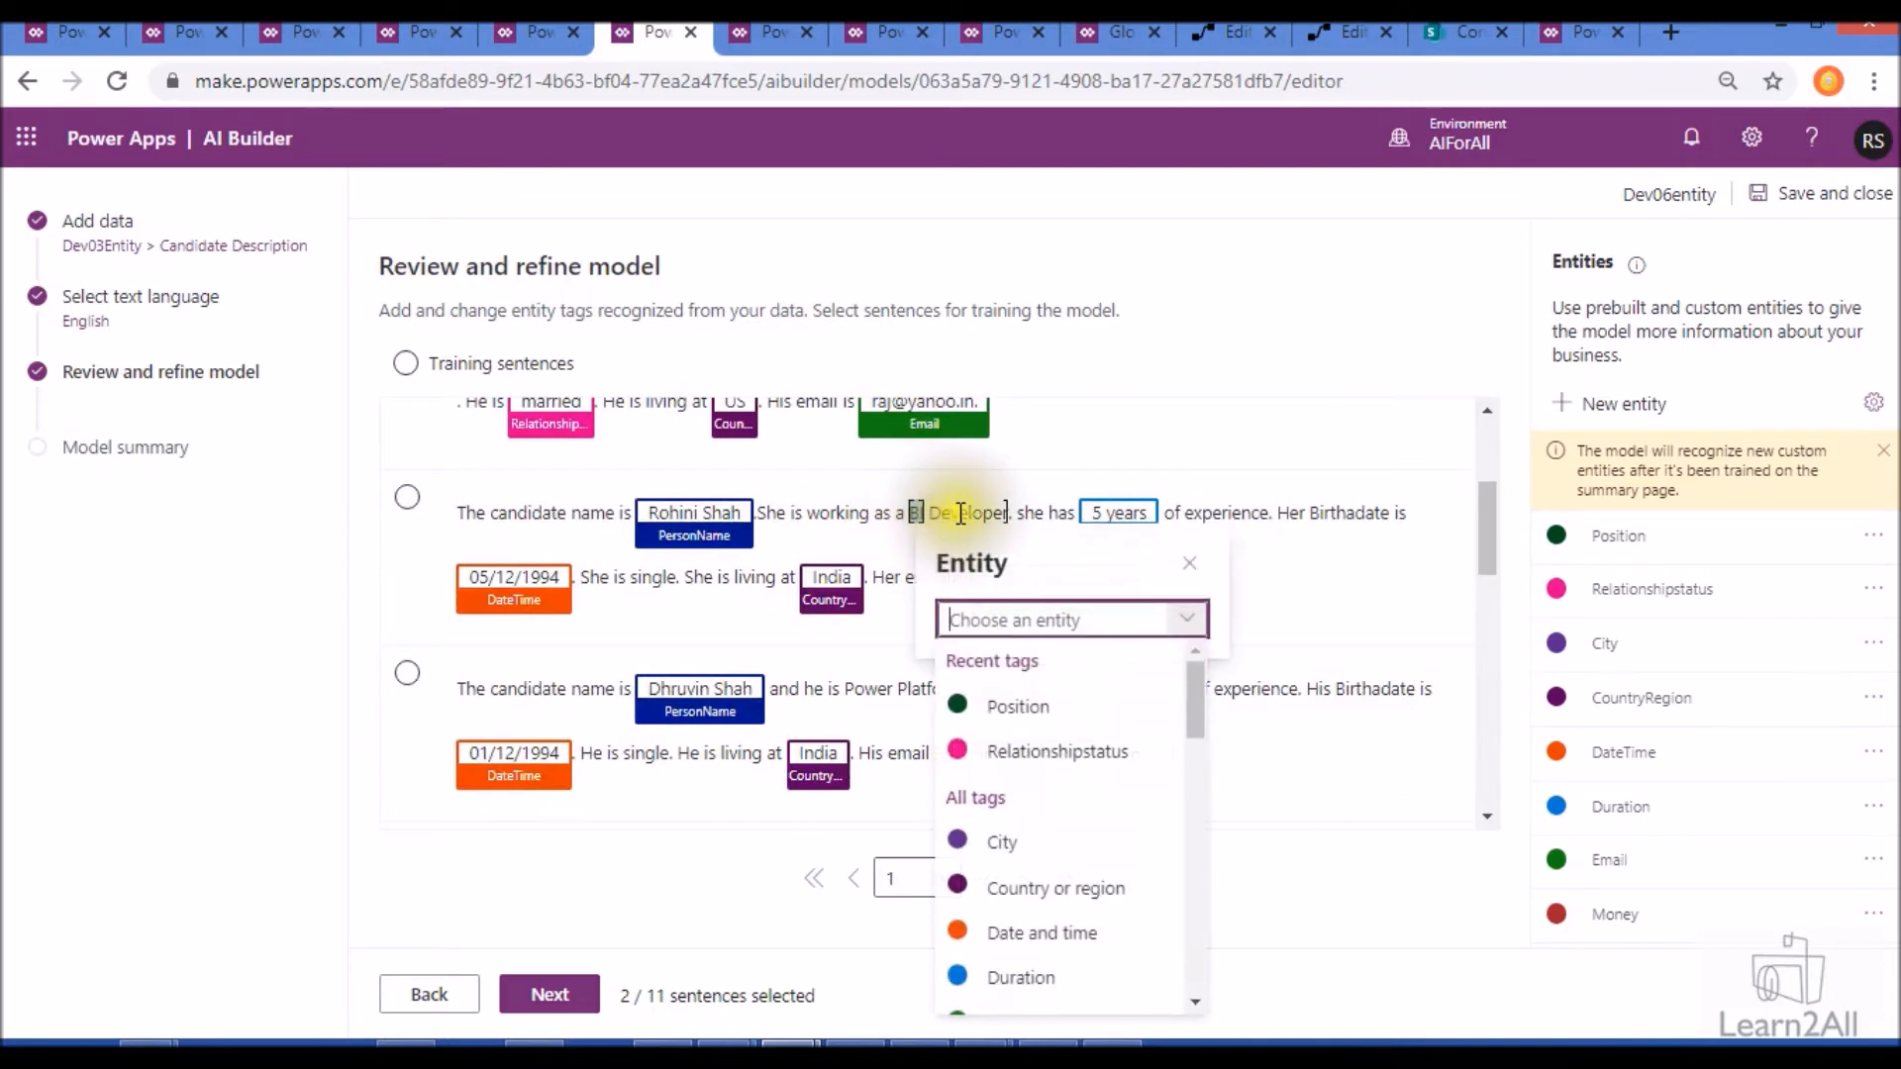
{"action": "left_click", "coordinate": [960, 514]}
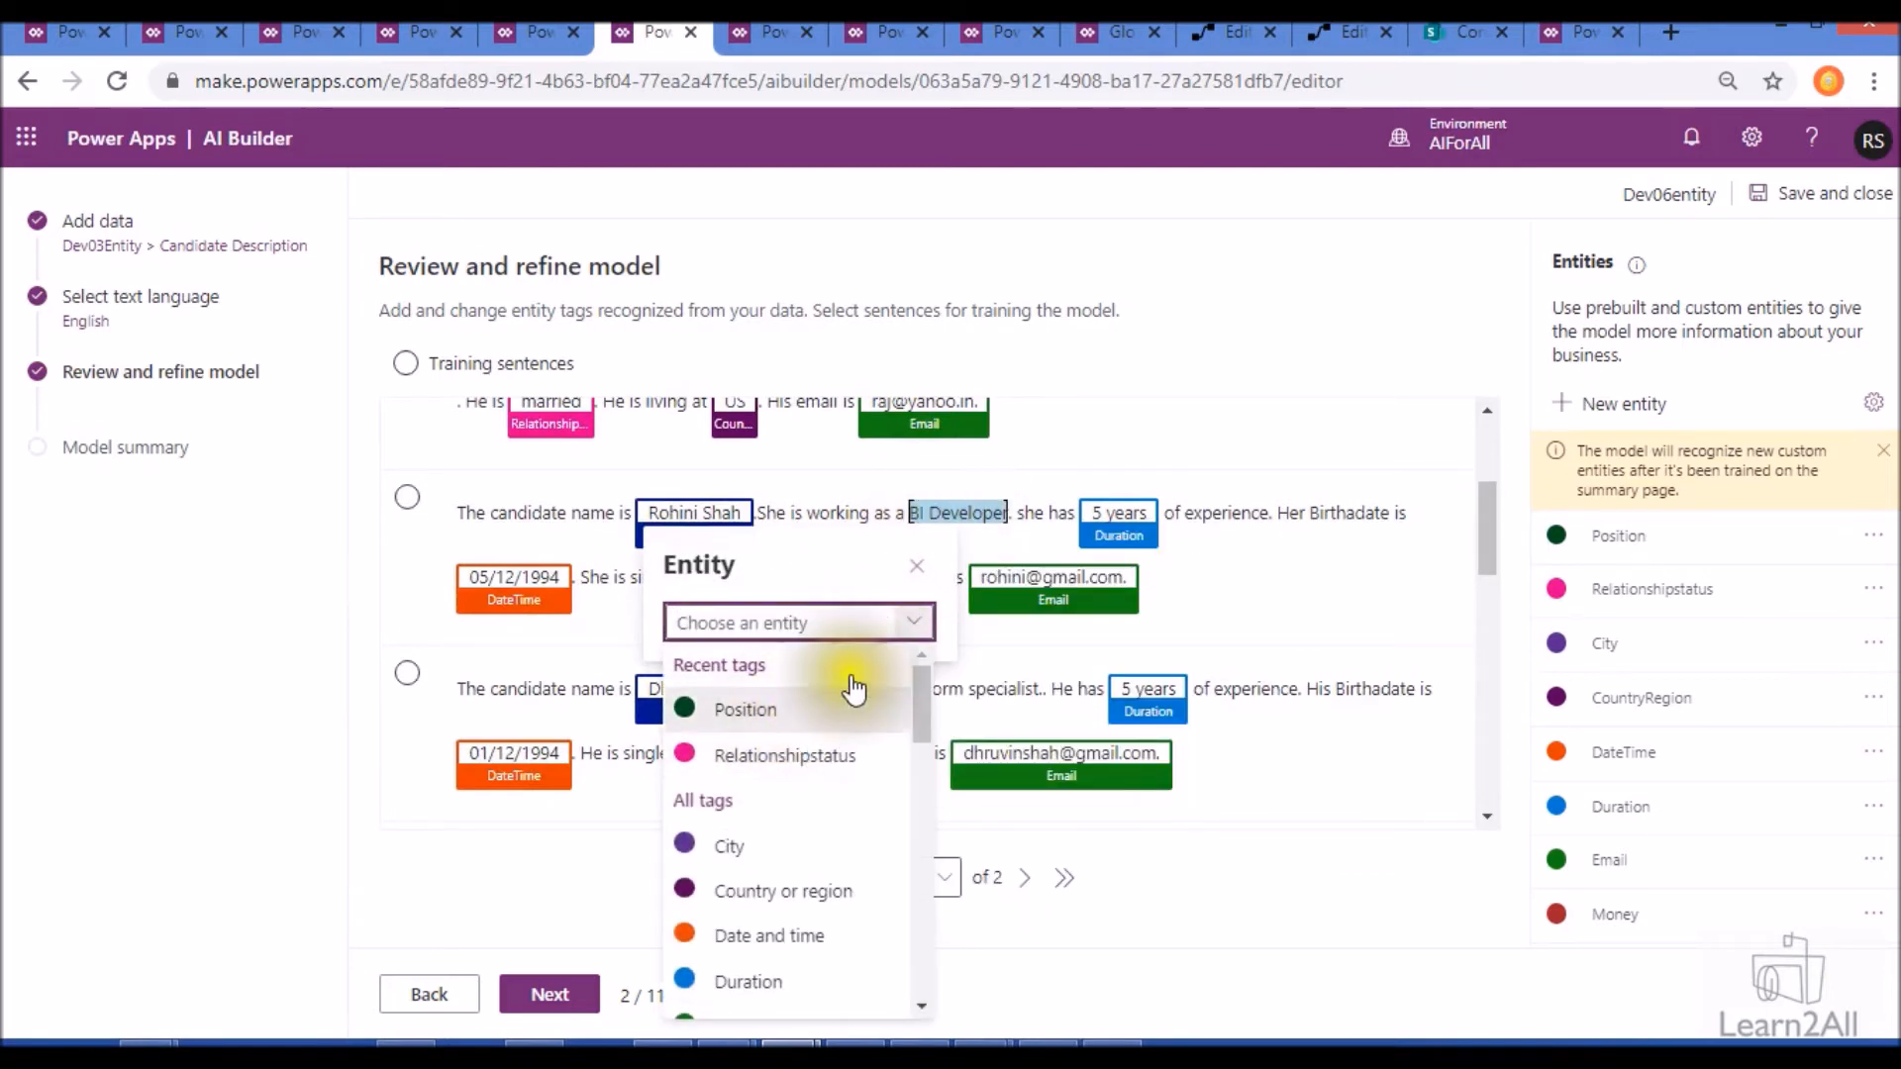
{"action": "left_click", "coordinate": [785, 708]}
{"action": "left_click", "coordinate": [659, 630]}
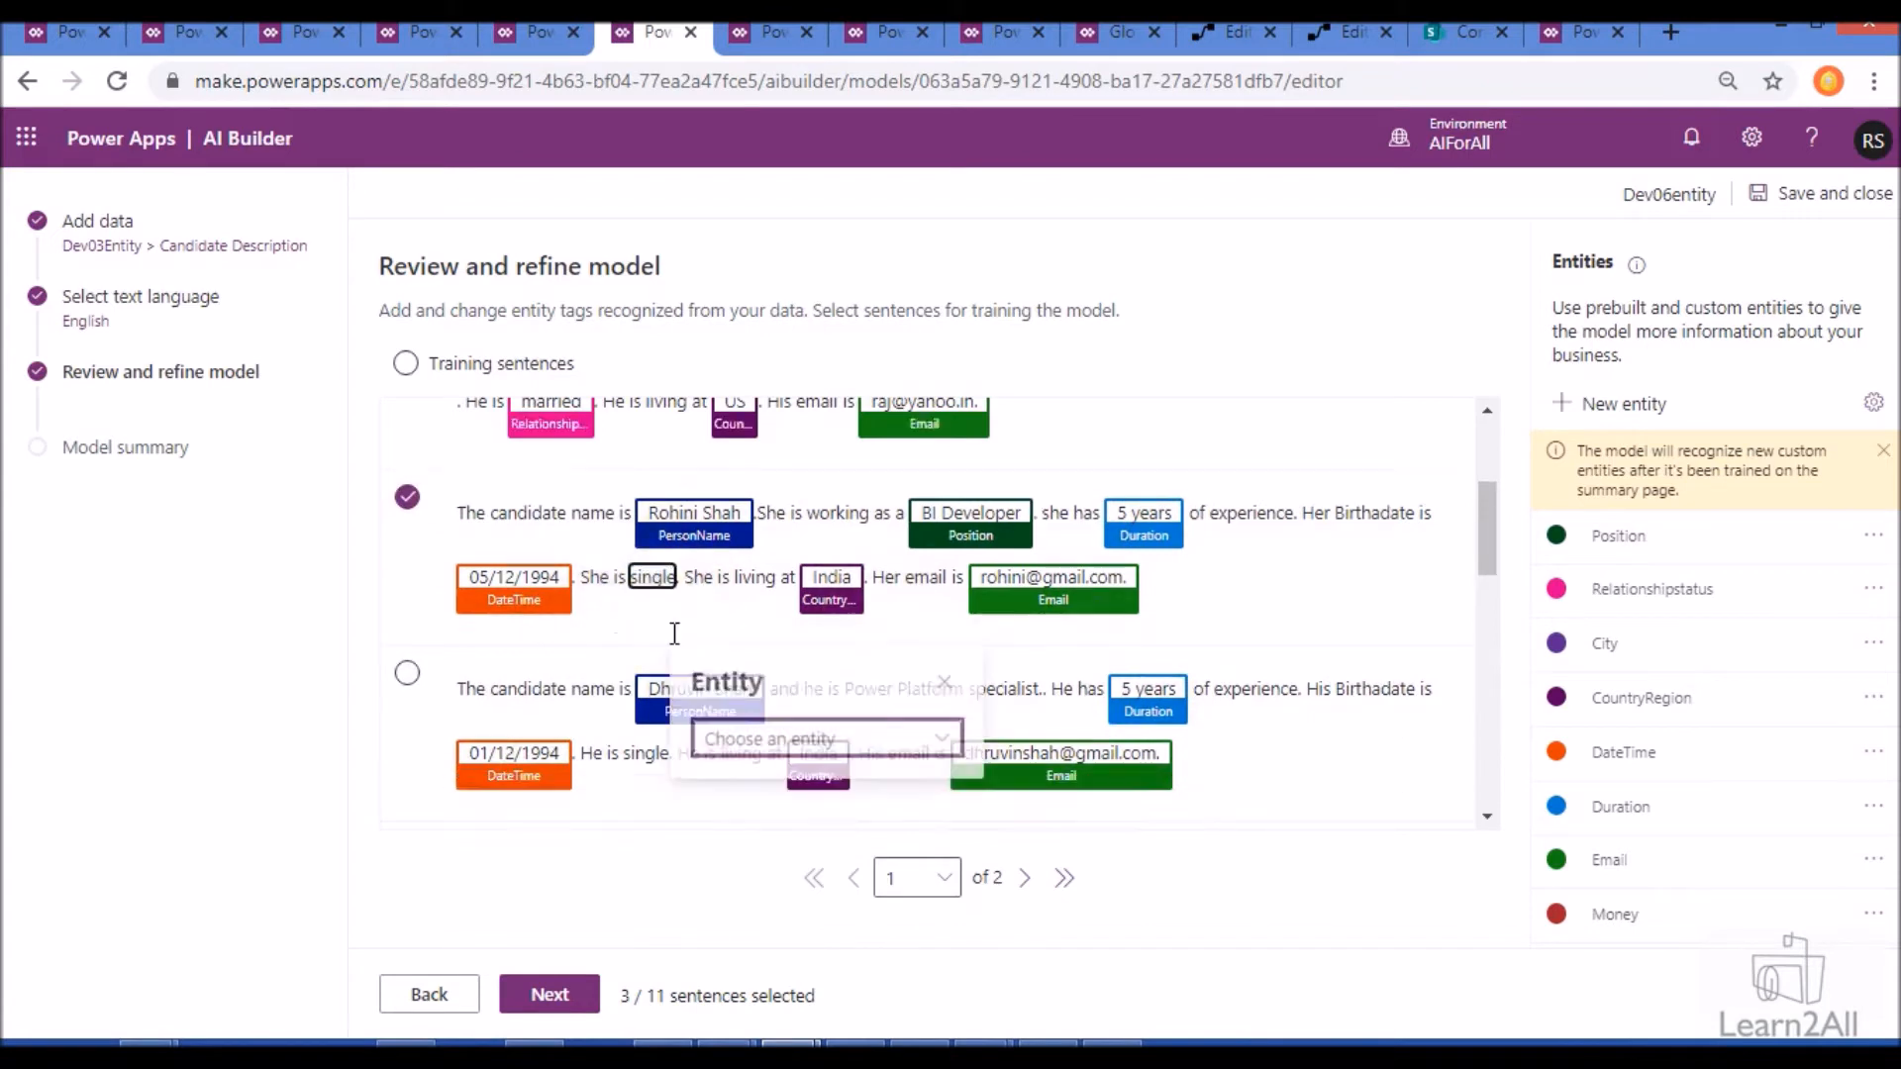
{"action": "left_click", "coordinate": [763, 740]}
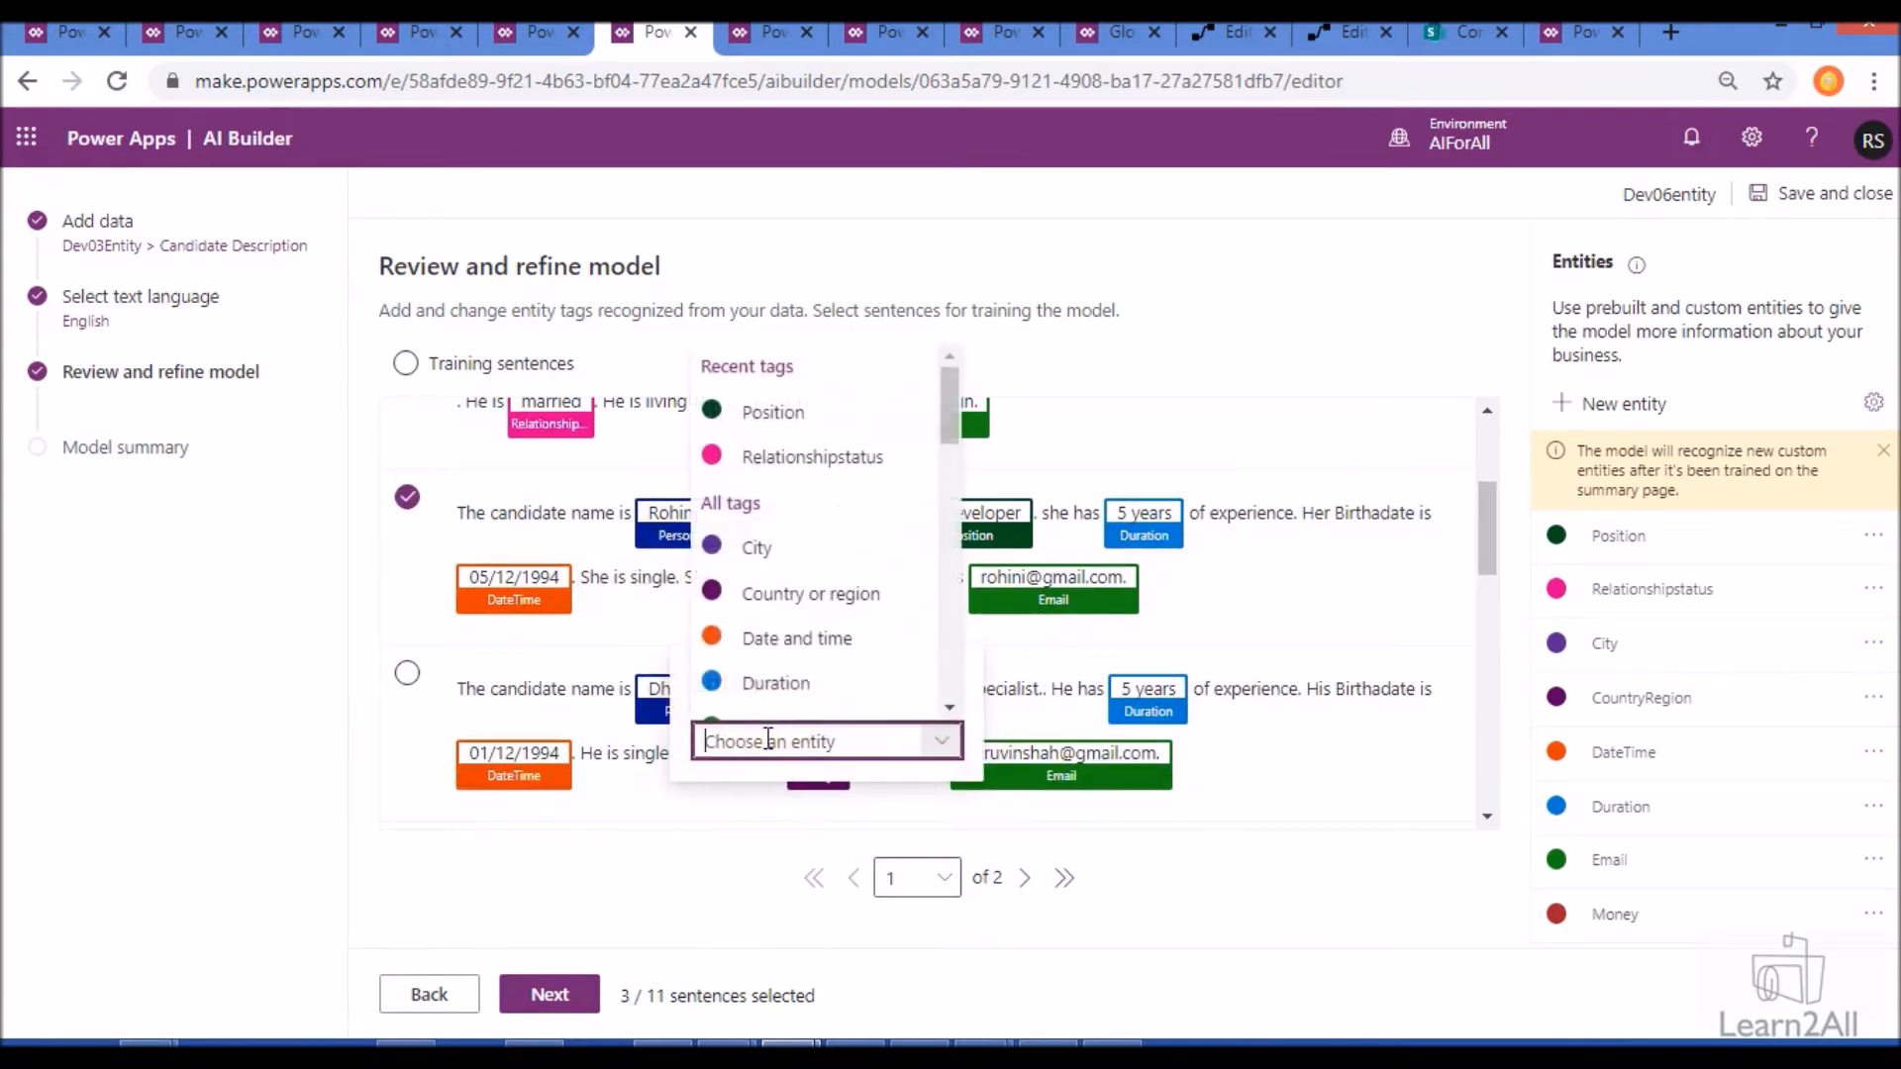
{"action": "left_click", "coordinate": [775, 453]}
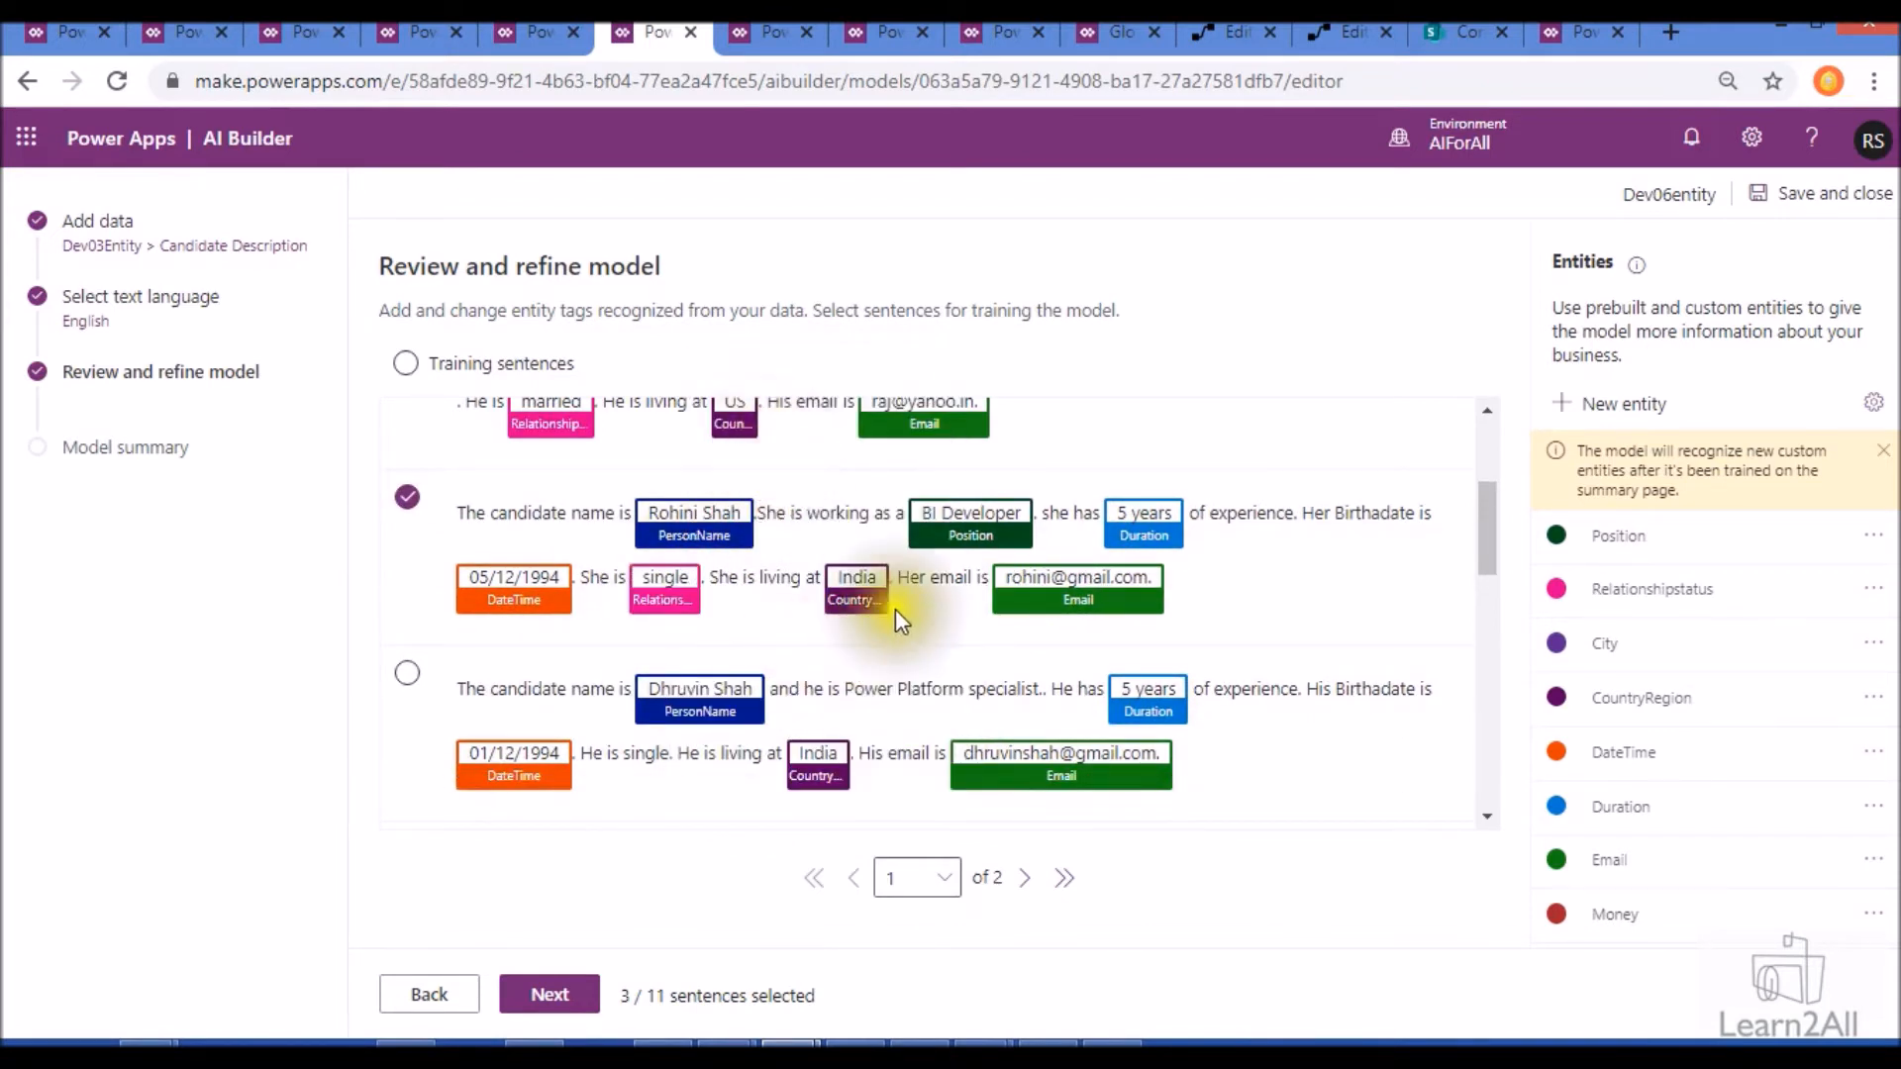
- Review the Dev06entity tags and compare them with the tagged training sentences of the DevEntity03 model
{"action": "scroll", "coordinate": [899, 604], "scroll_direction": "up", "scroll_amount": 1}
{"action": "scroll", "coordinate": [904, 613], "scroll_direction": "up", "scroll_amount": 2}
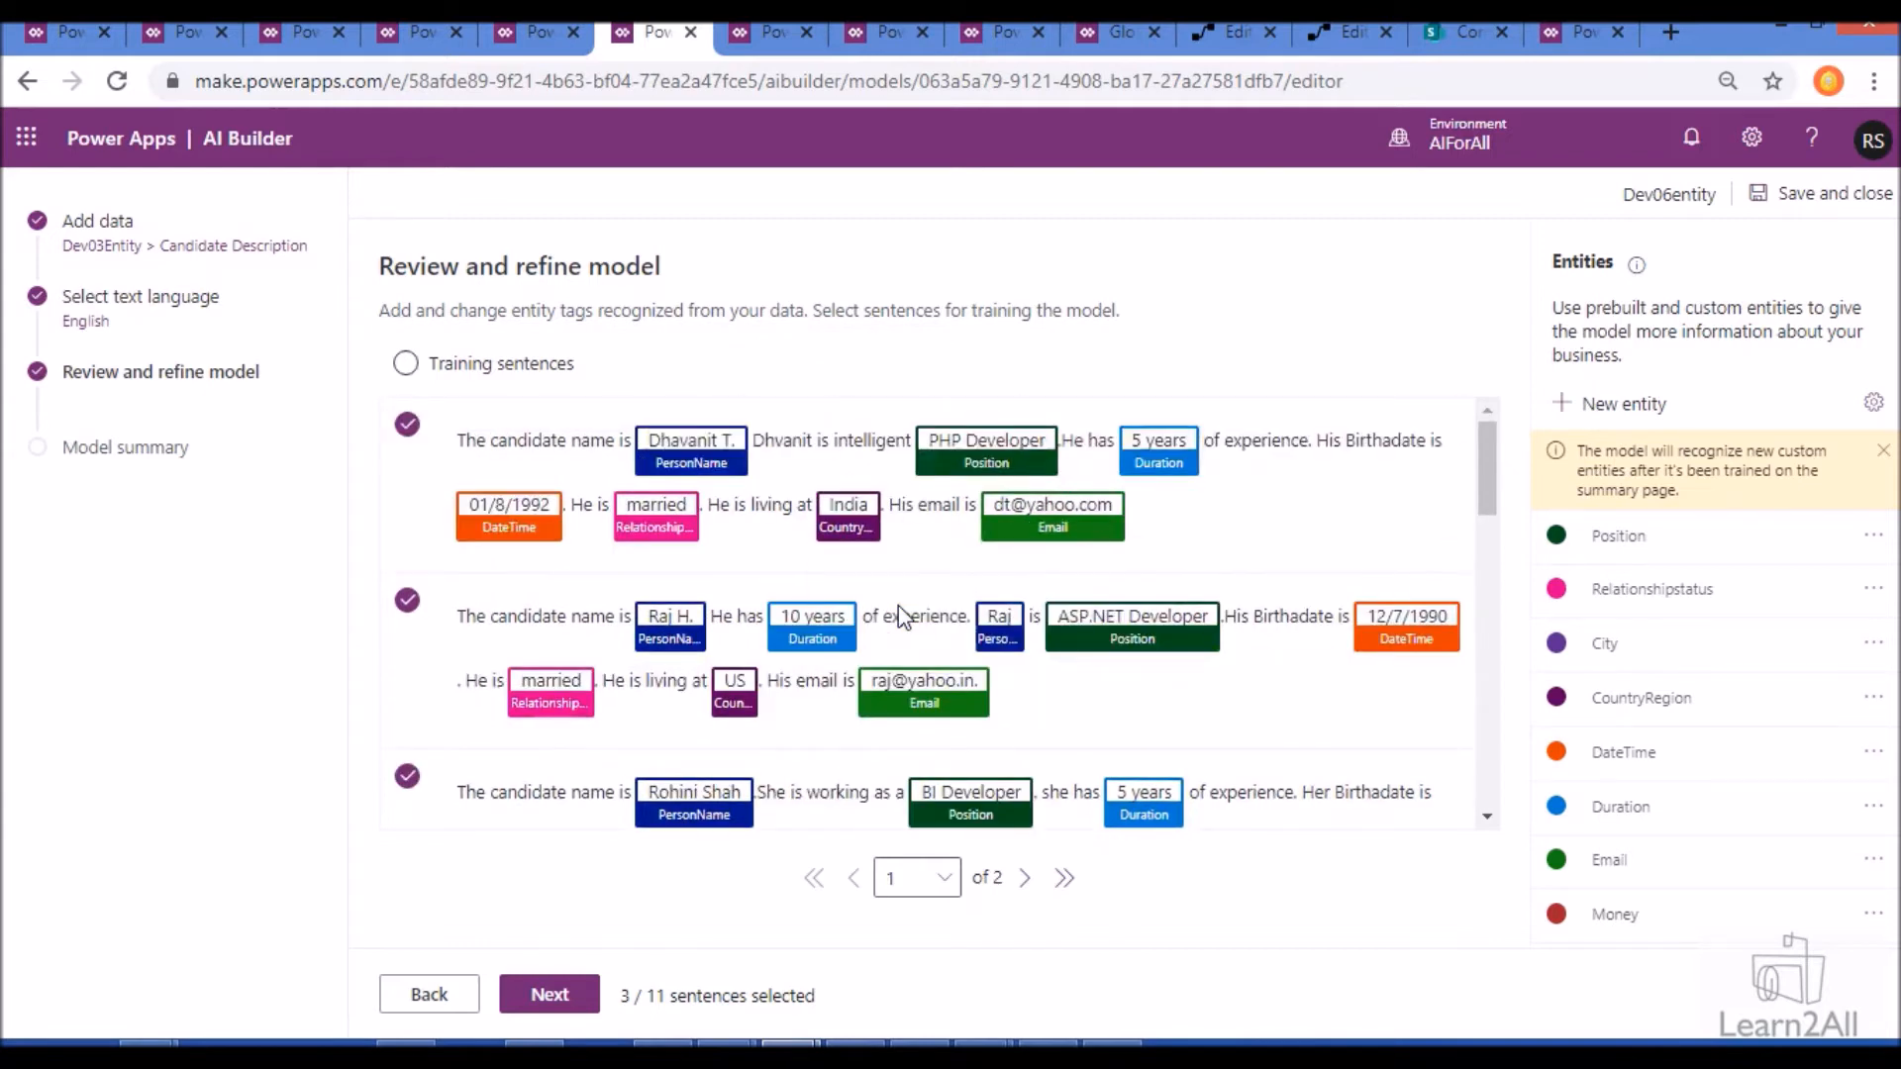
{"action": "left_click", "coordinate": [749, 41]}
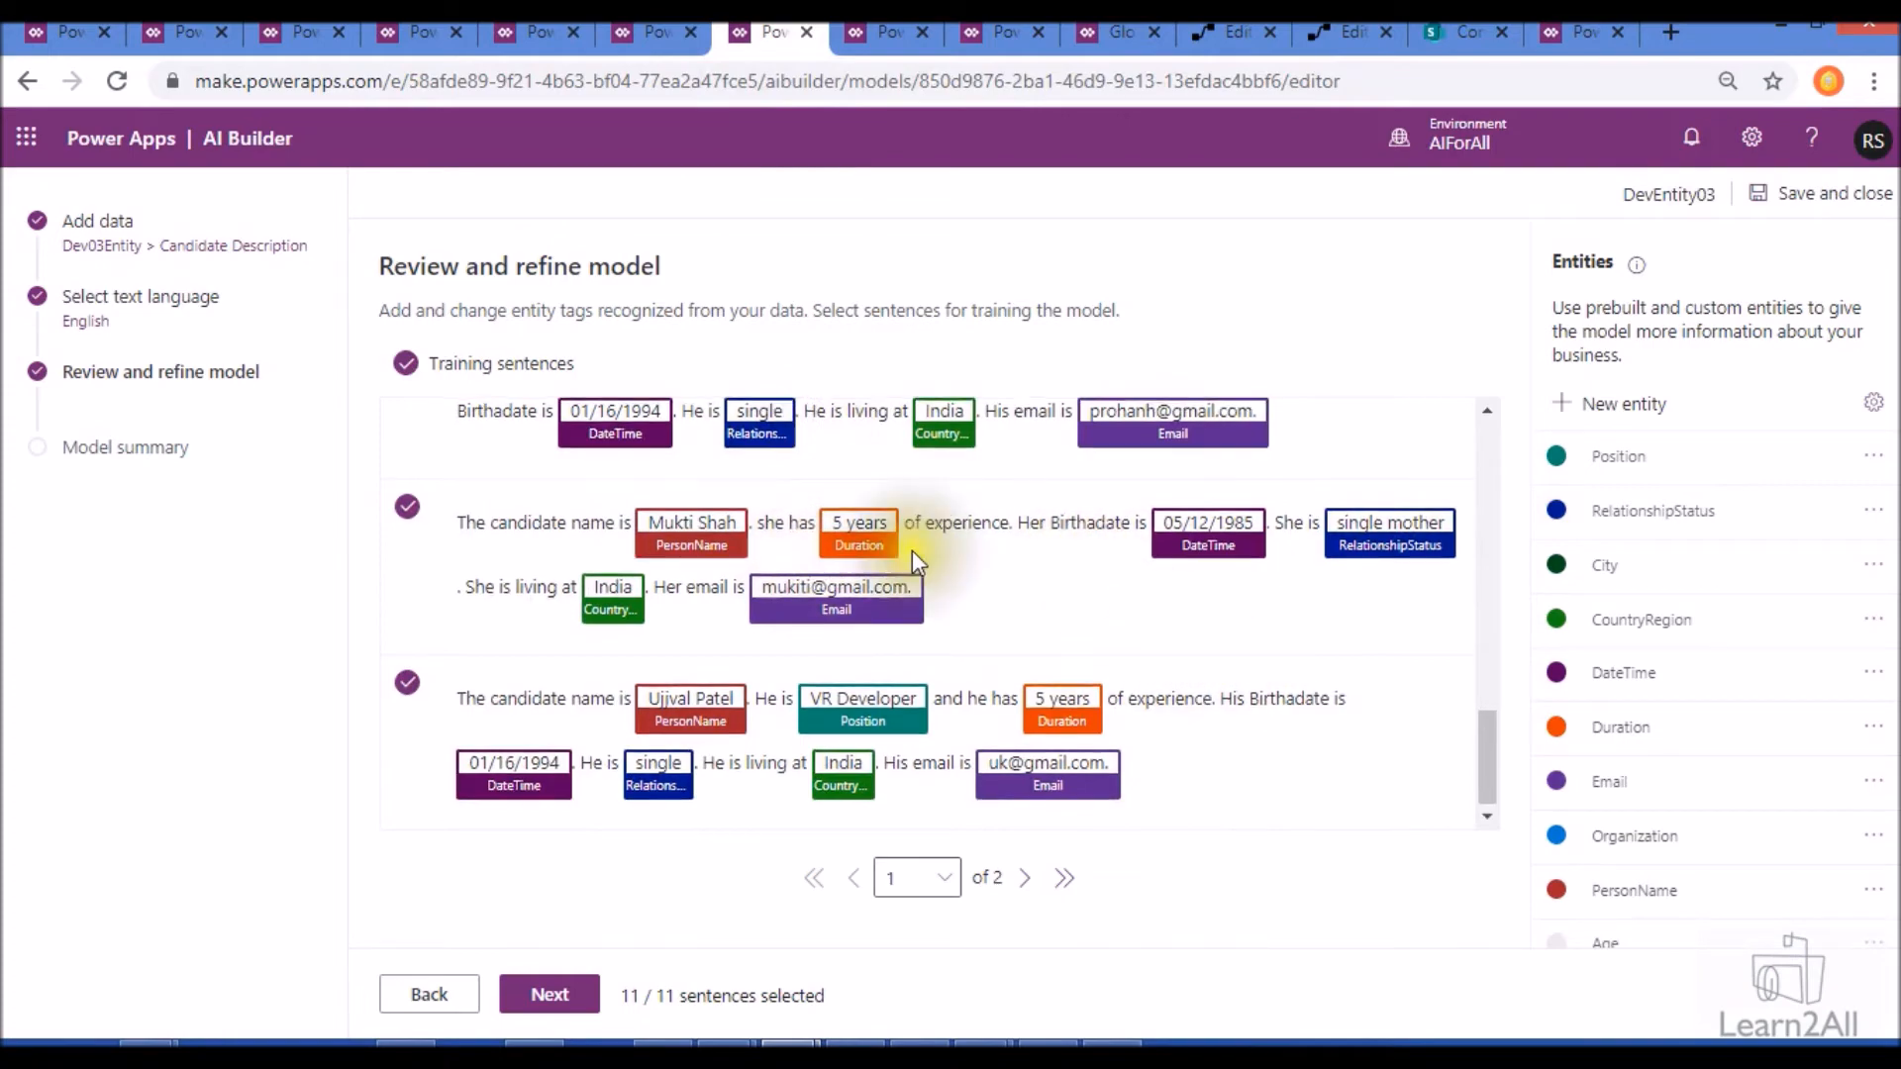
{"action": "scroll", "coordinate": [912, 550], "scroll_direction": "up", "scroll_amount": 3}
{"action": "scroll", "coordinate": [914, 540], "scroll_direction": "up", "scroll_amount": 5}
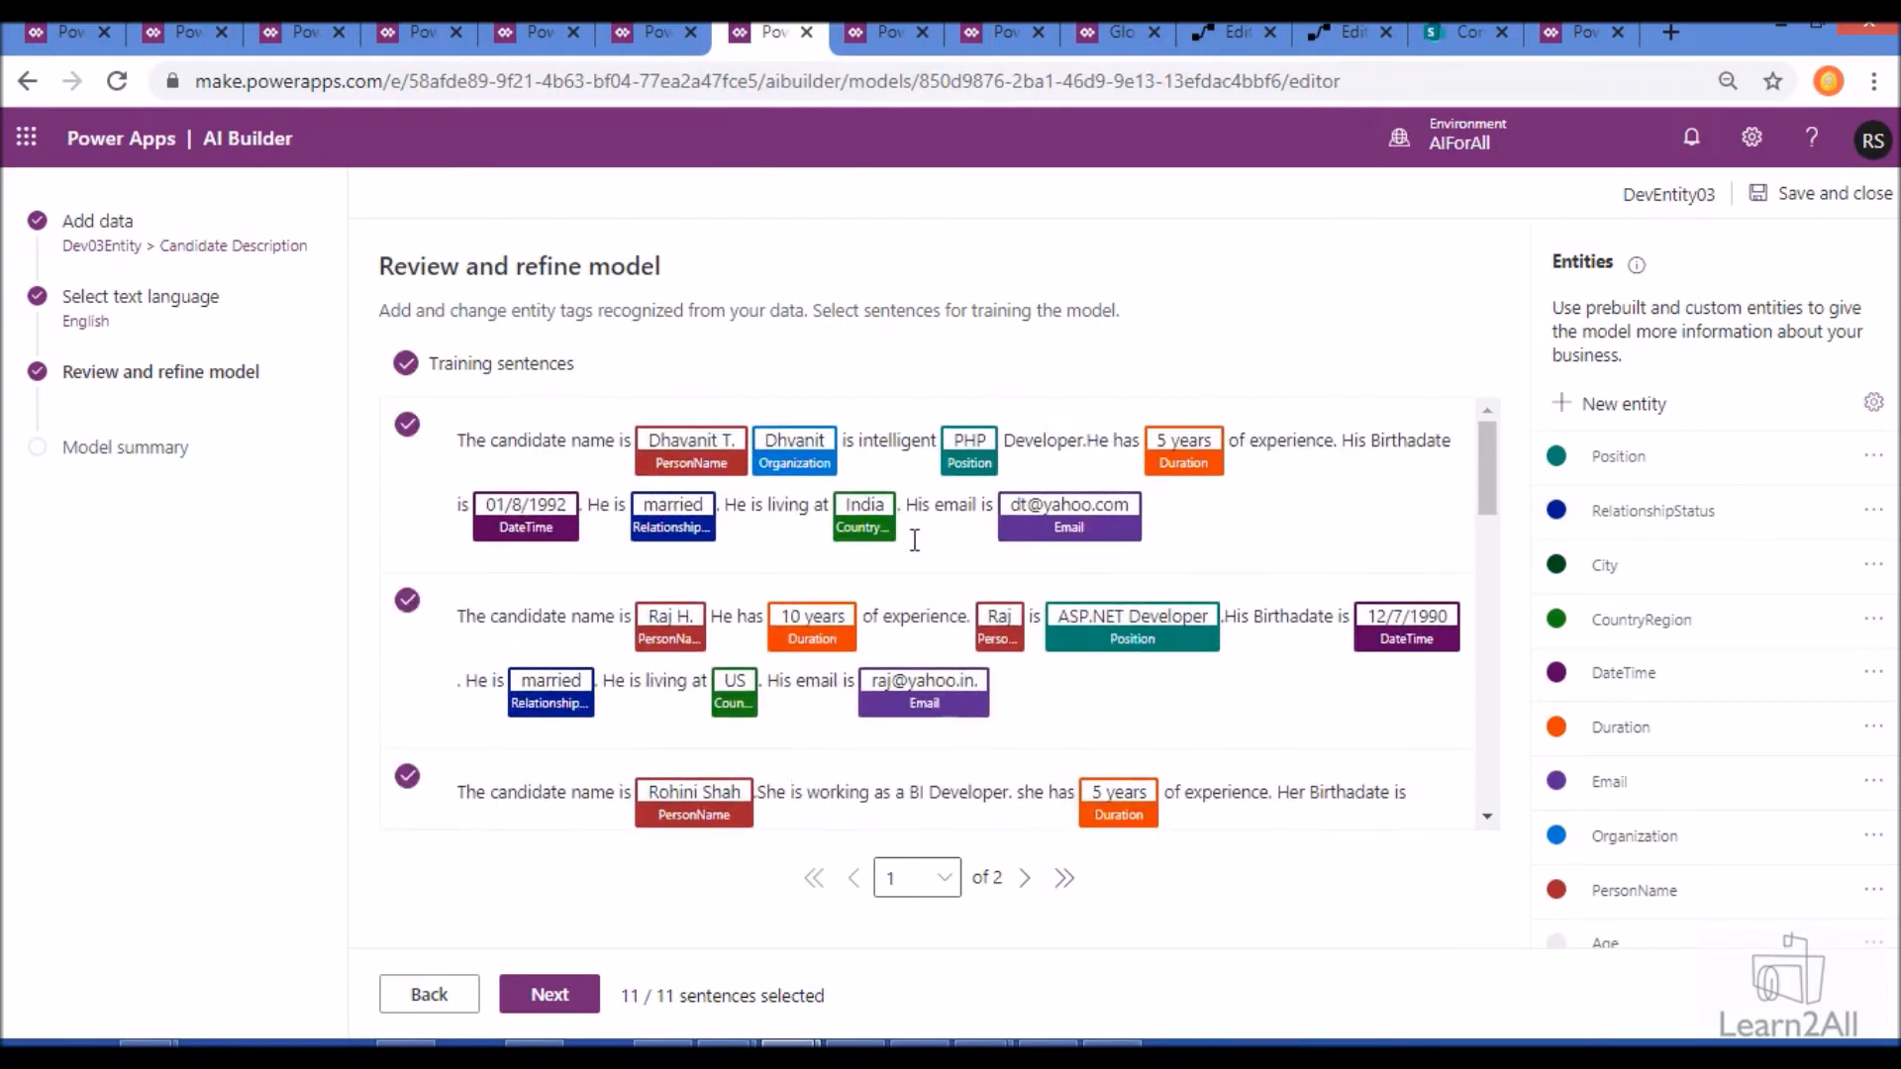
{"action": "scroll", "coordinate": [915, 541], "scroll_direction": "down", "scroll_amount": 8}
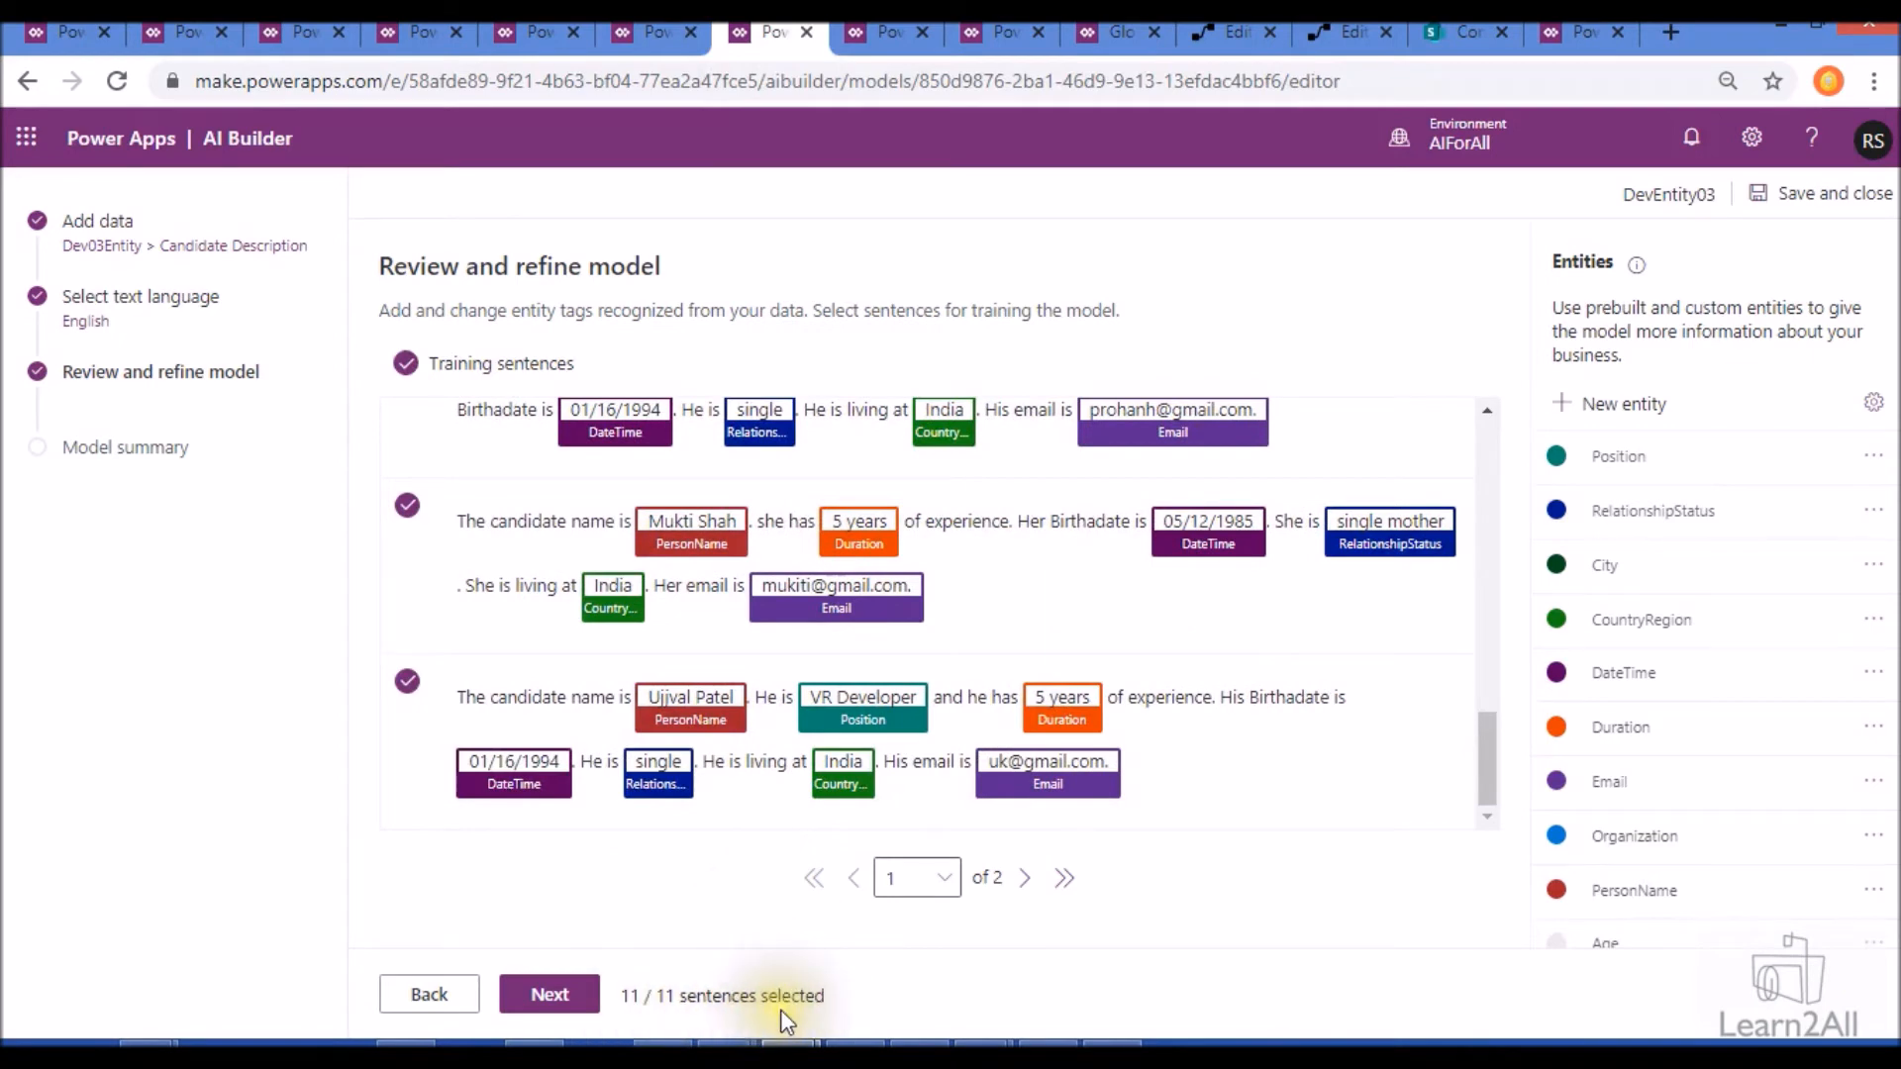
{"action": "left_click", "coordinate": [653, 32]}
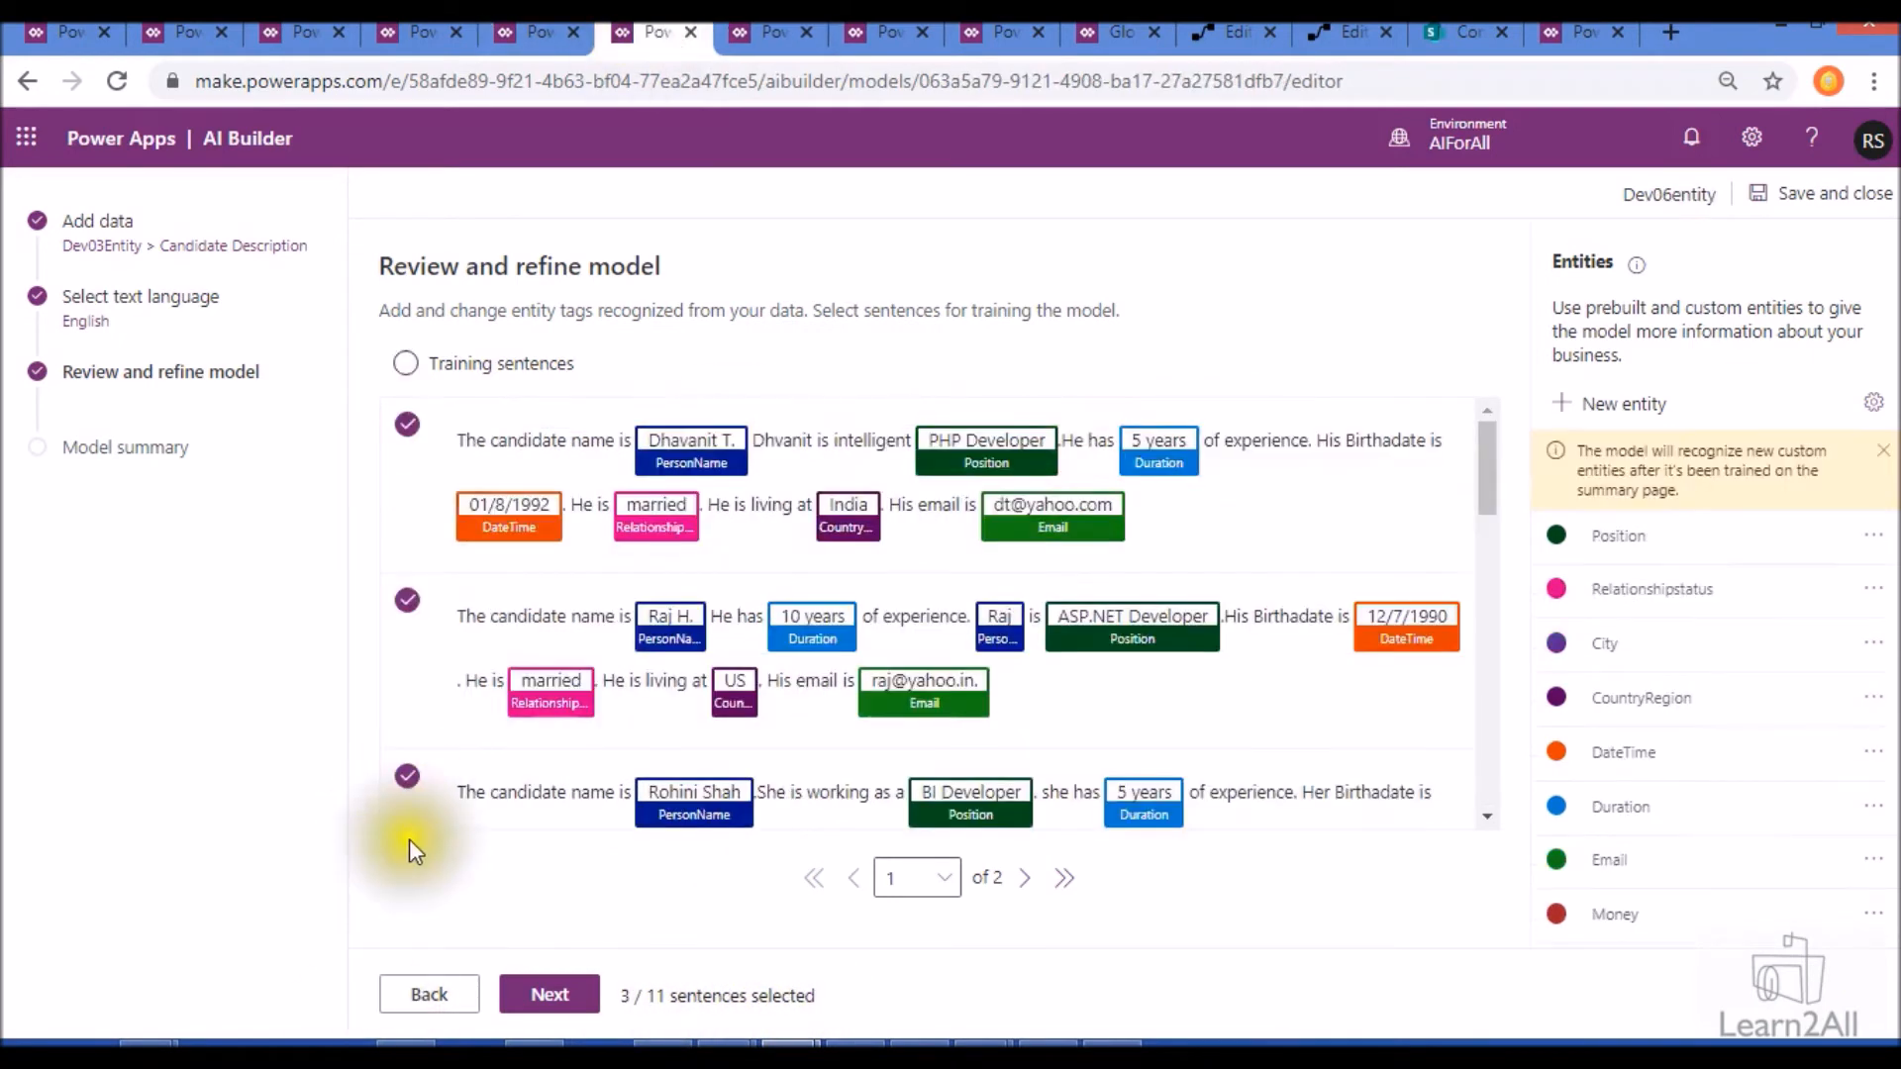
- Train the Dev06entity model from its model summary and open its details page from the models list
{"action": "left_click", "coordinate": [551, 995]}
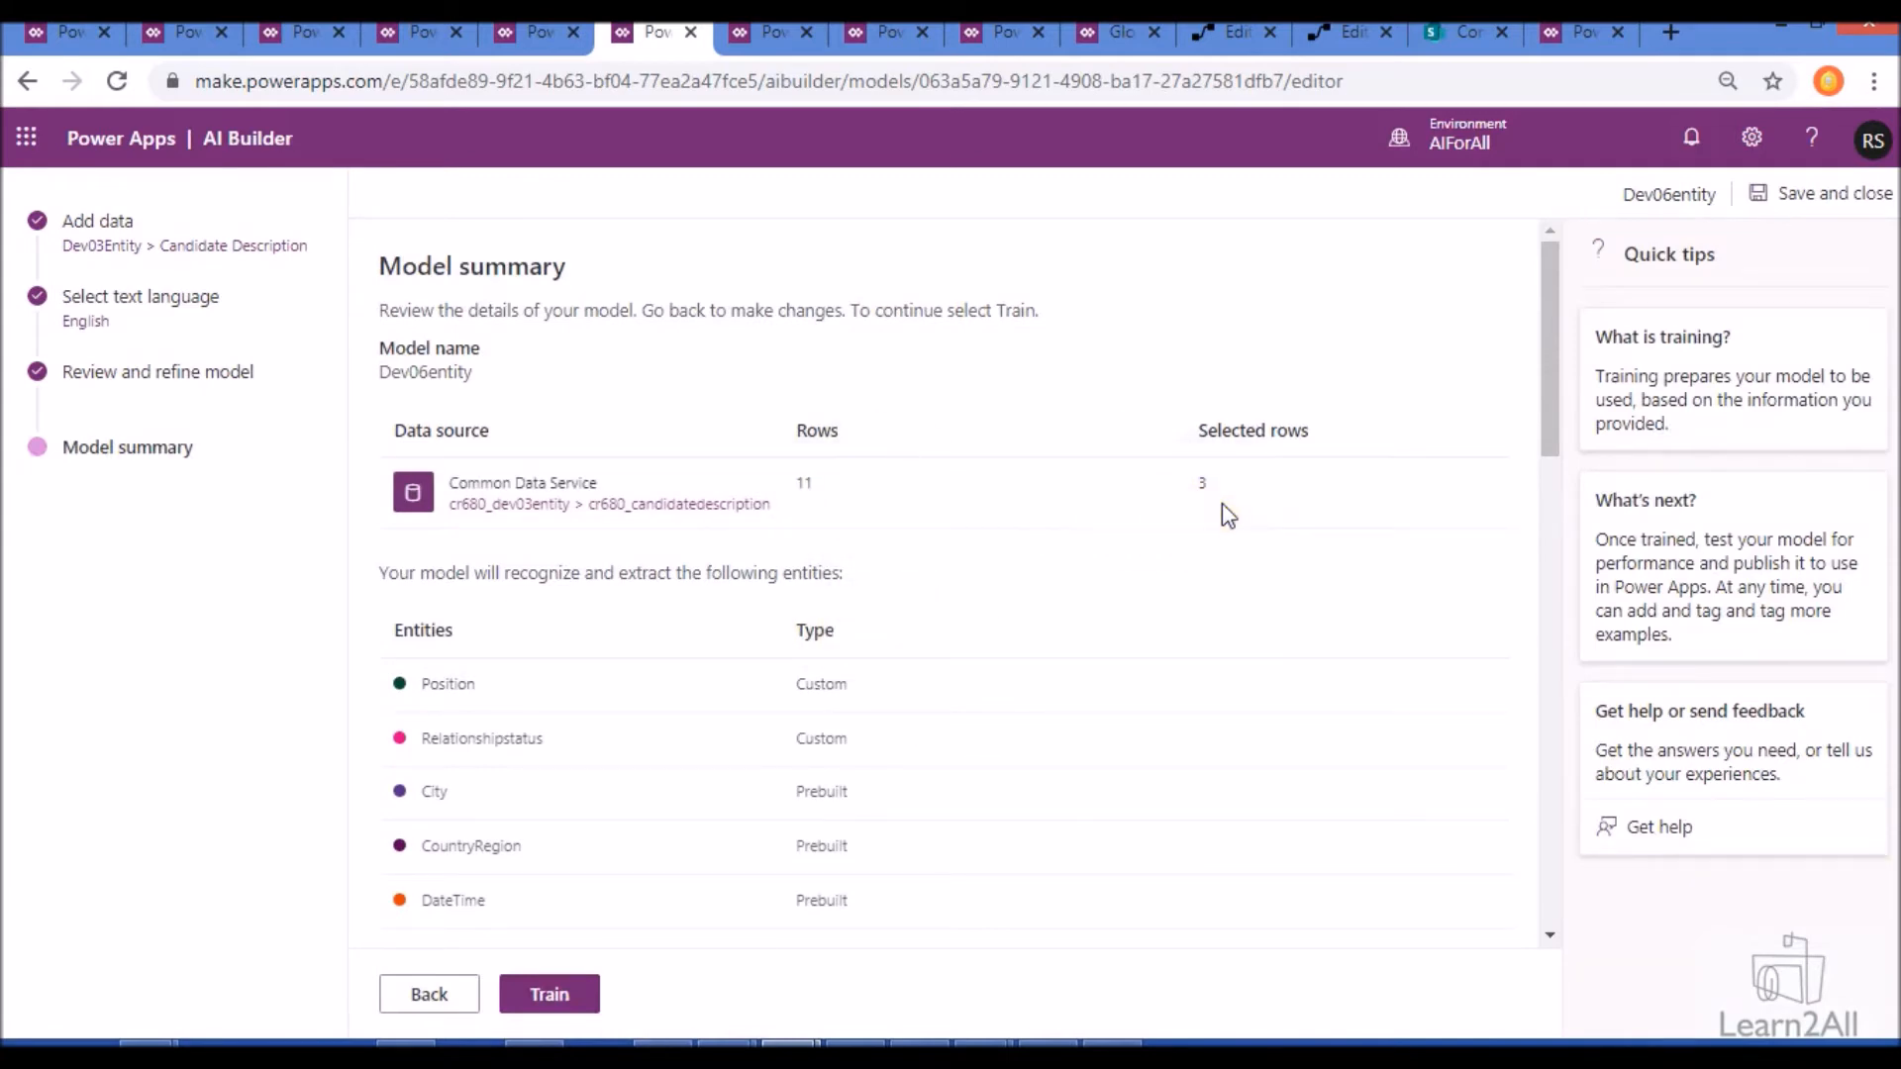
{"action": "scroll", "coordinate": [904, 711], "scroll_direction": "down", "scroll_amount": 5}
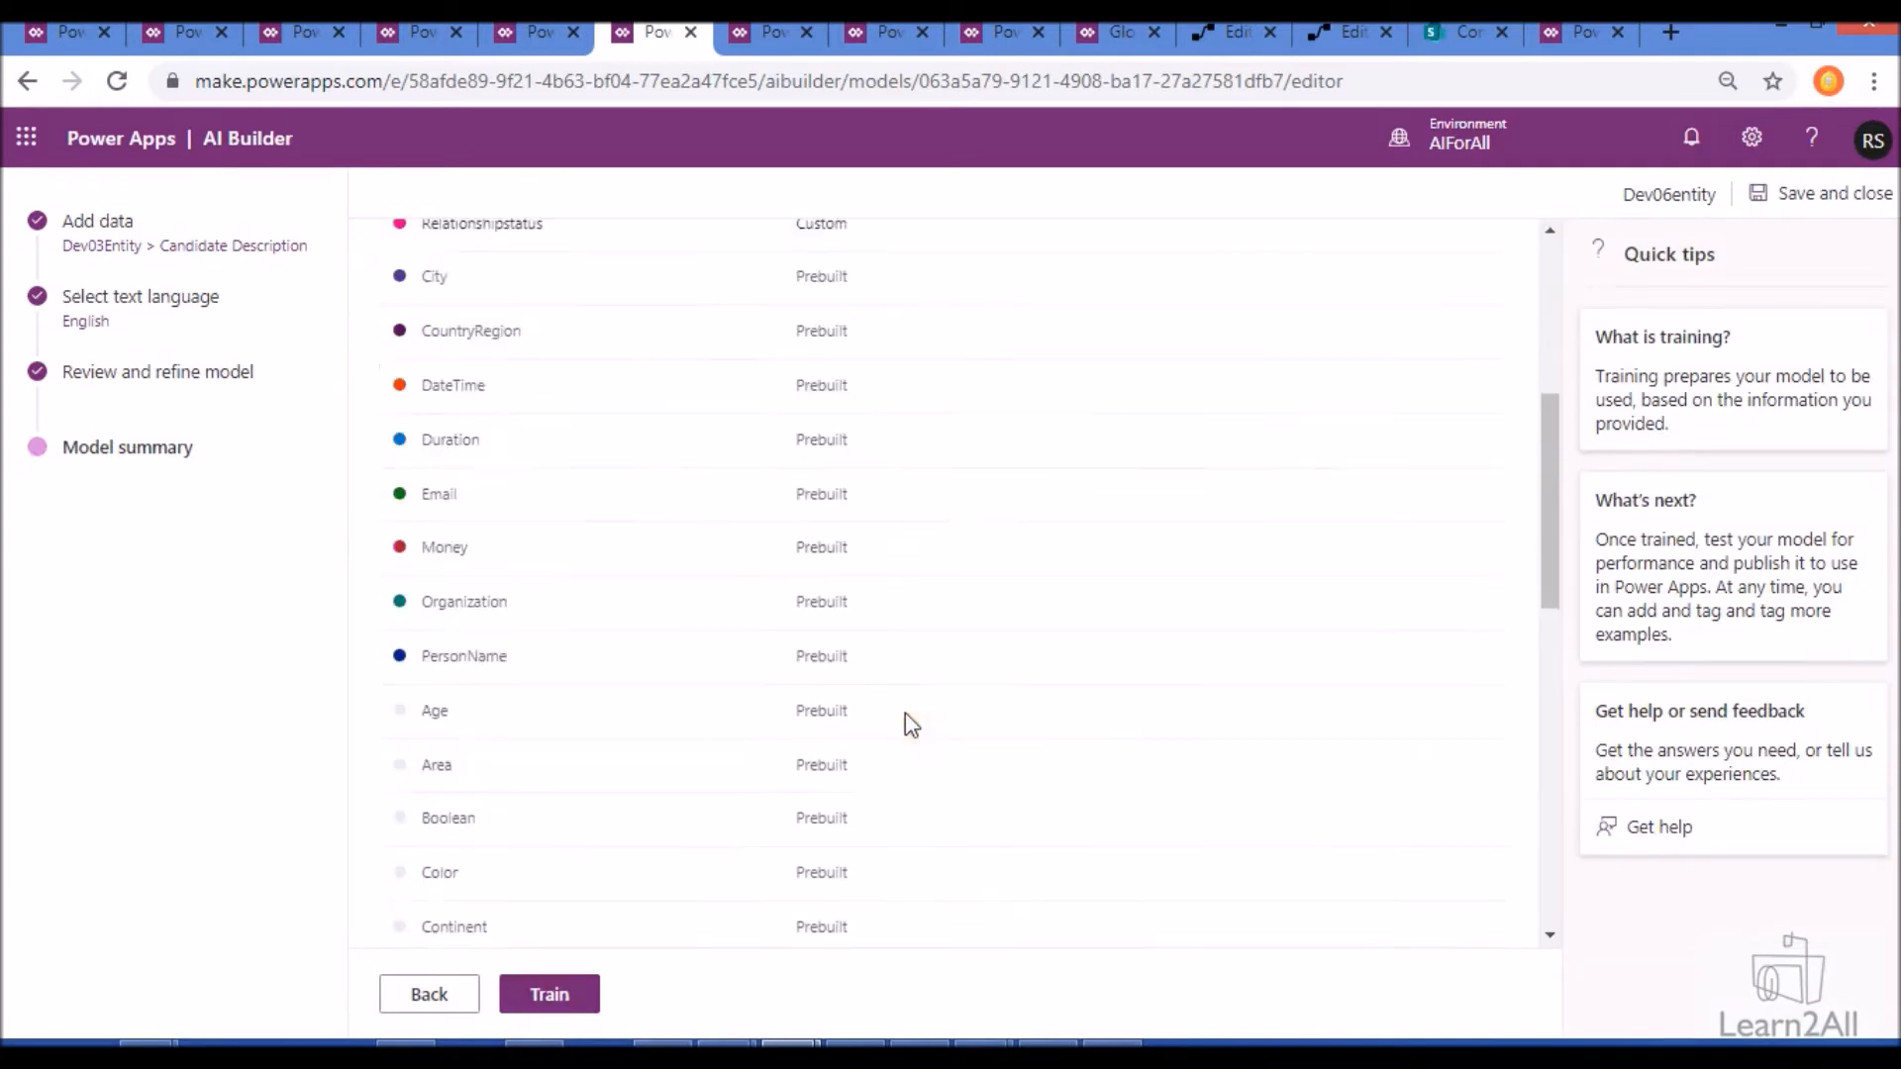
{"action": "left_click", "coordinate": [551, 997]}
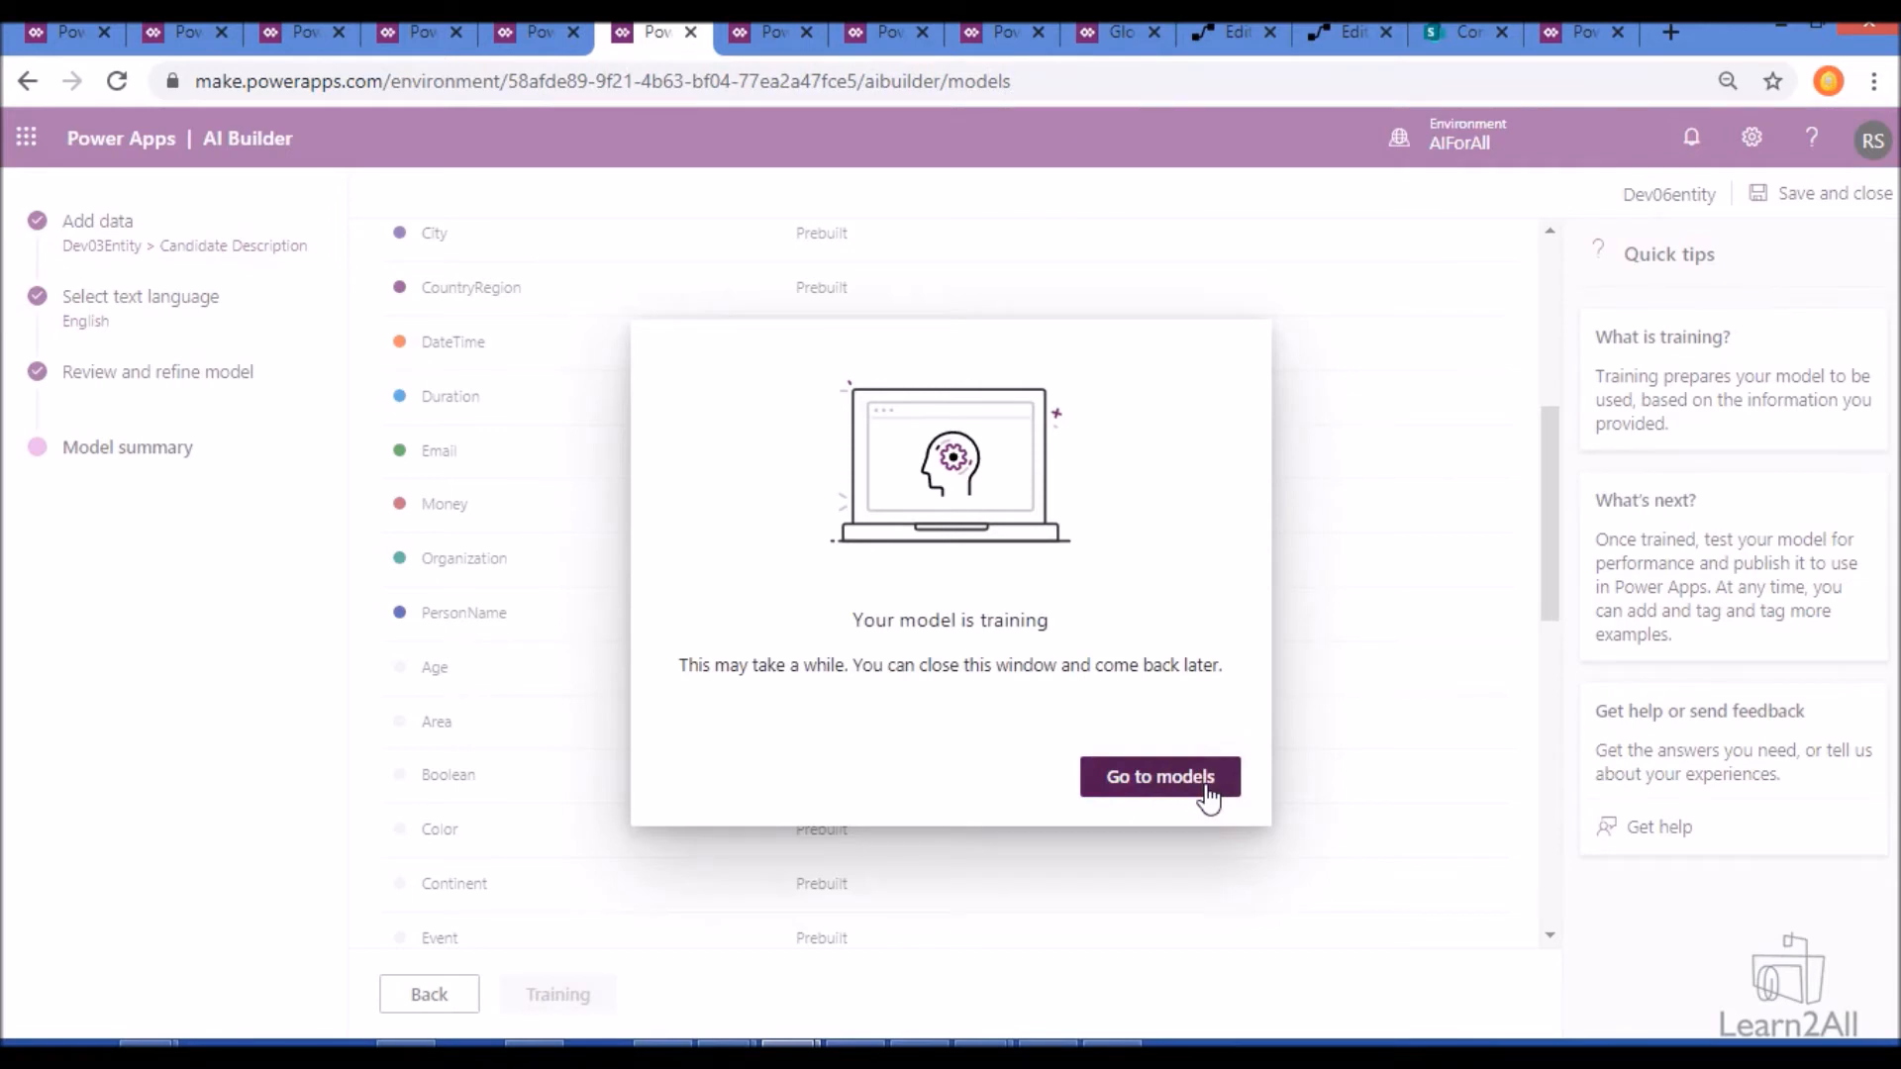
{"action": "left_click", "coordinate": [1205, 778]}
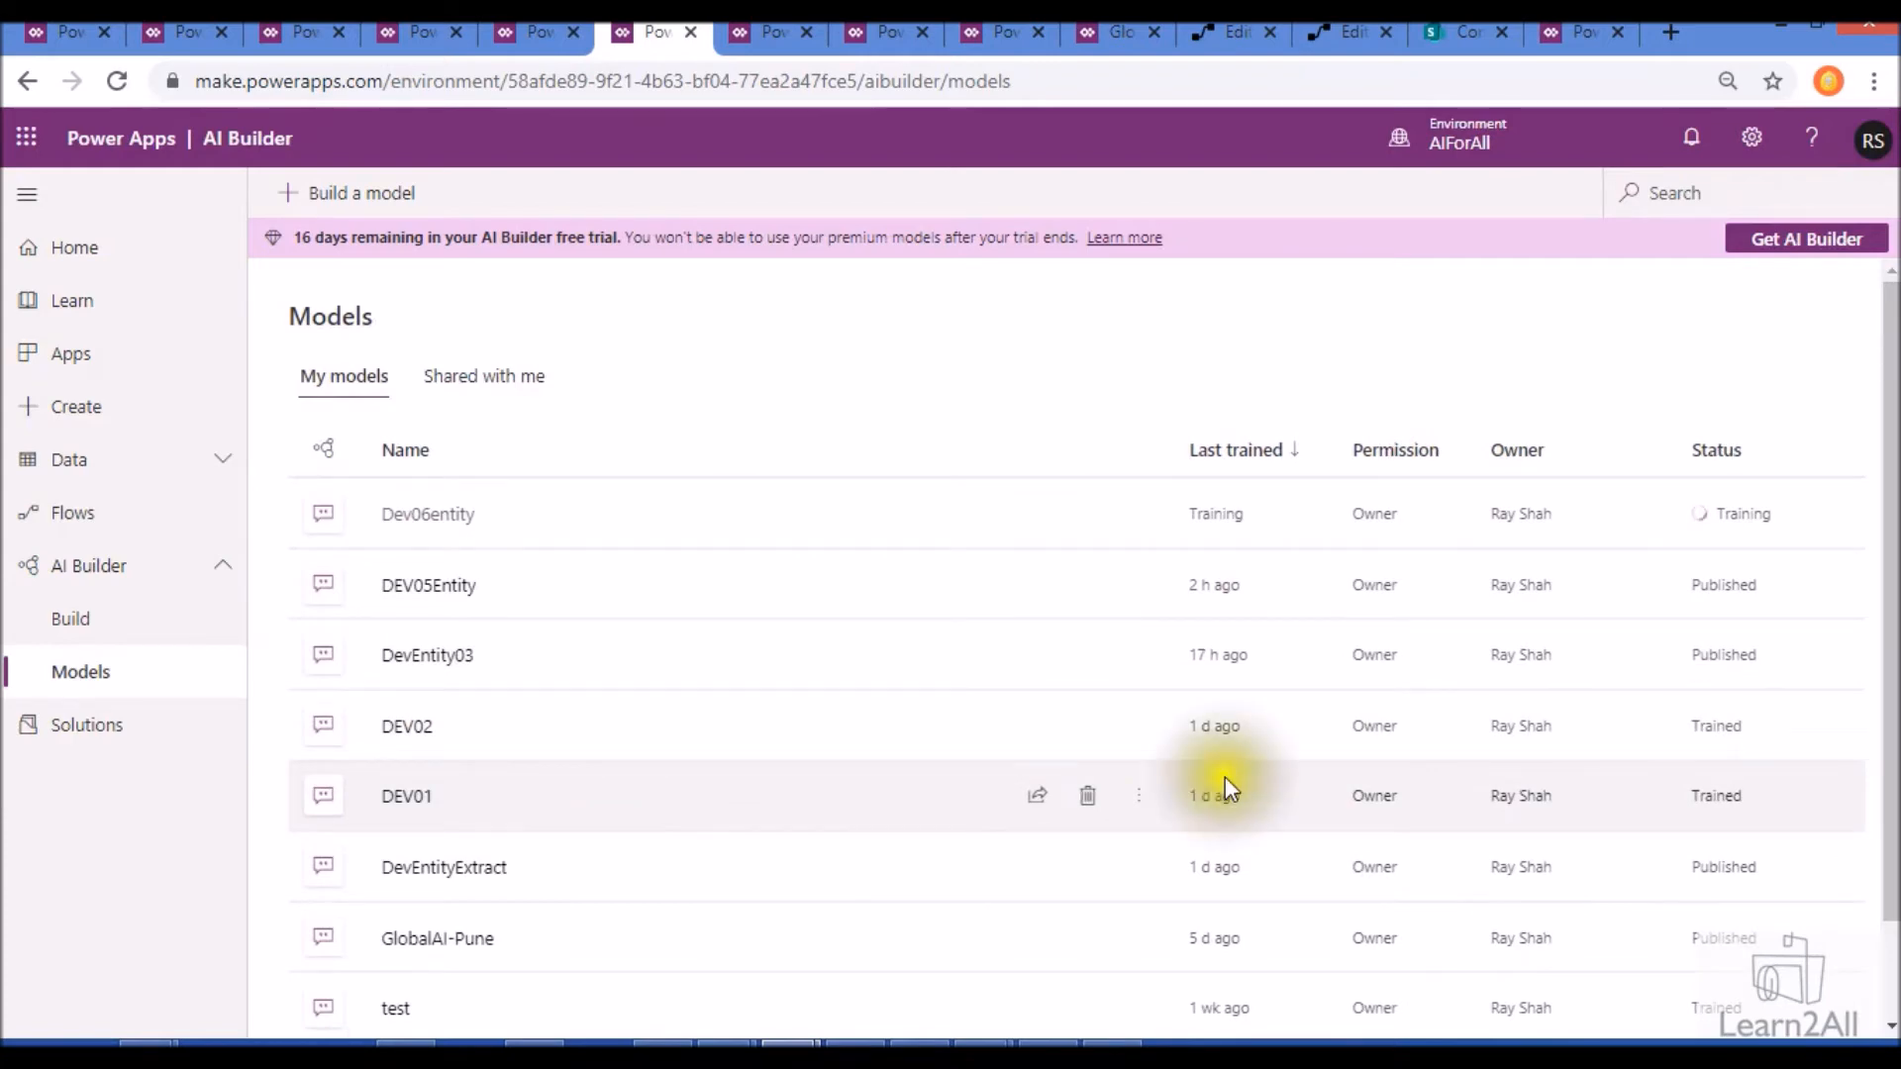
{"action": "left_click", "coordinate": [405, 517]}
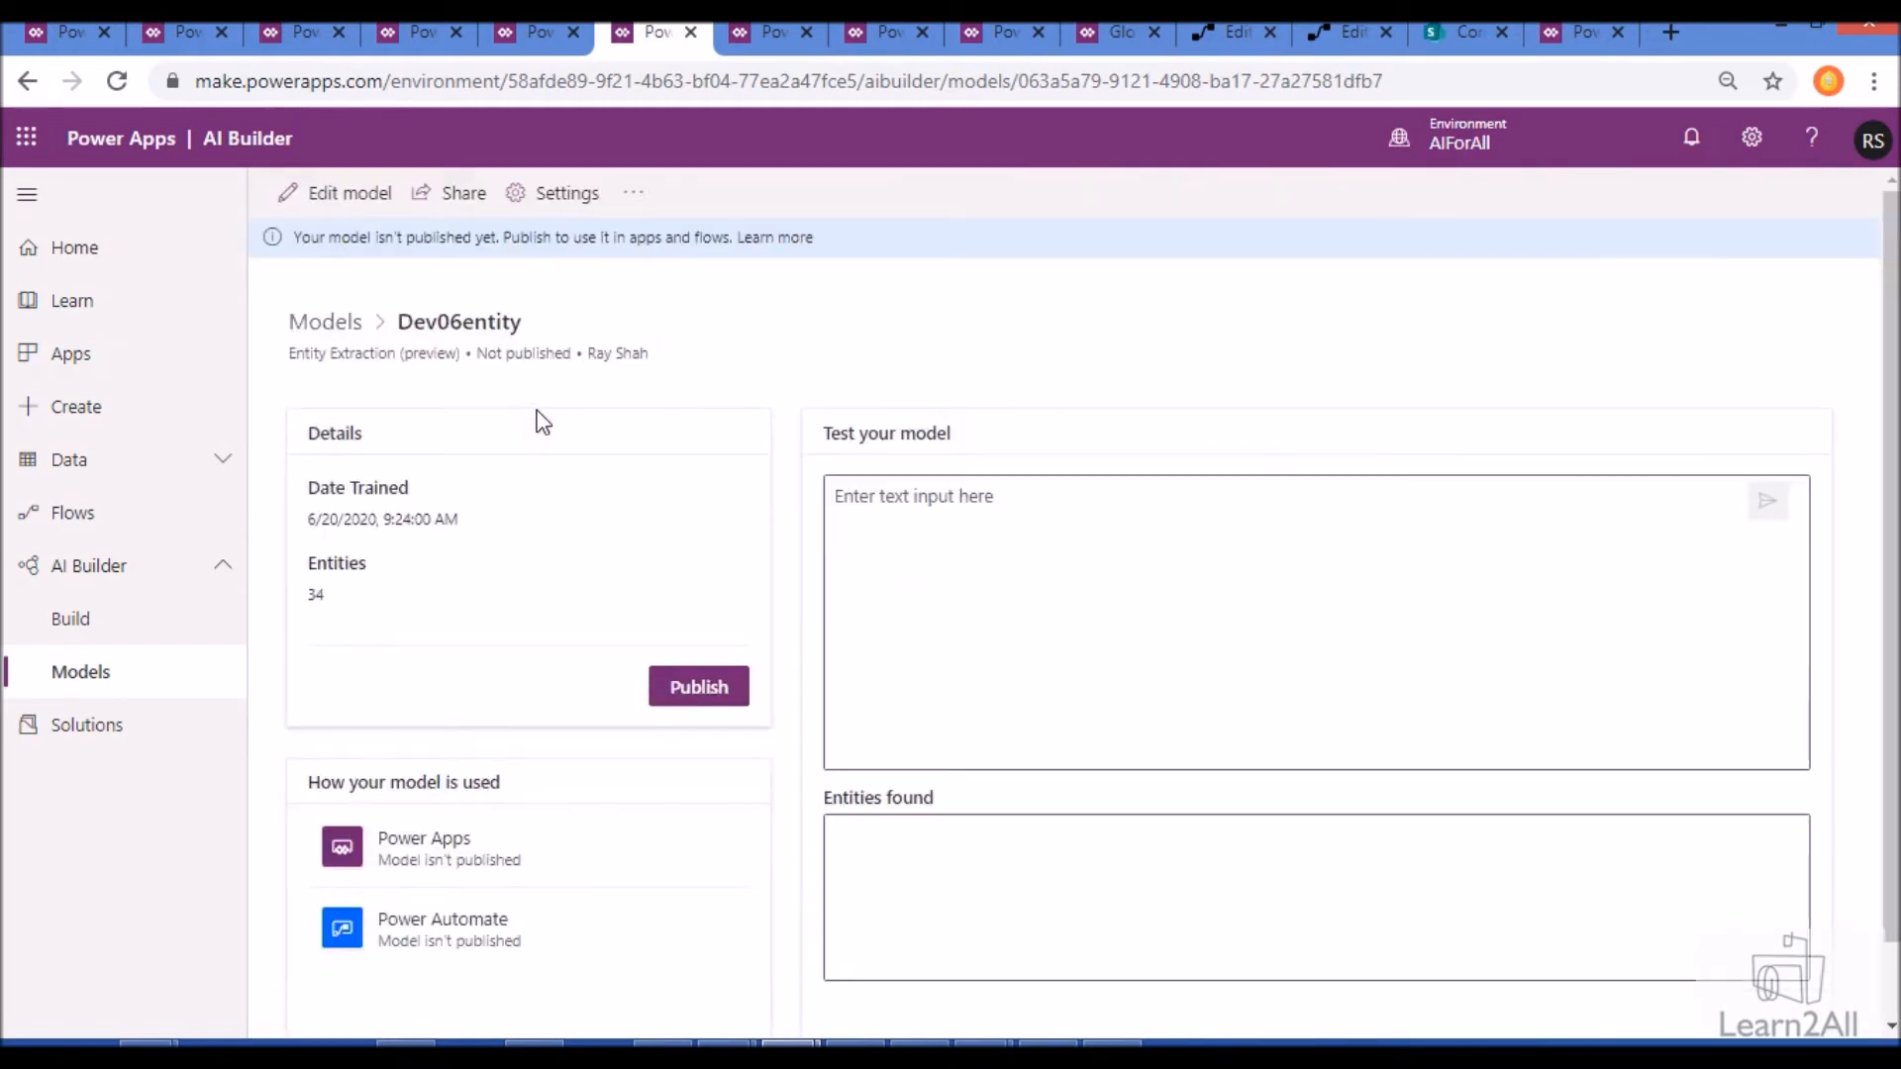
- Open the details page of the already published DevEntity03 model from the models list
{"action": "left_click", "coordinate": [757, 46]}
{"action": "left_click", "coordinate": [857, 51]}
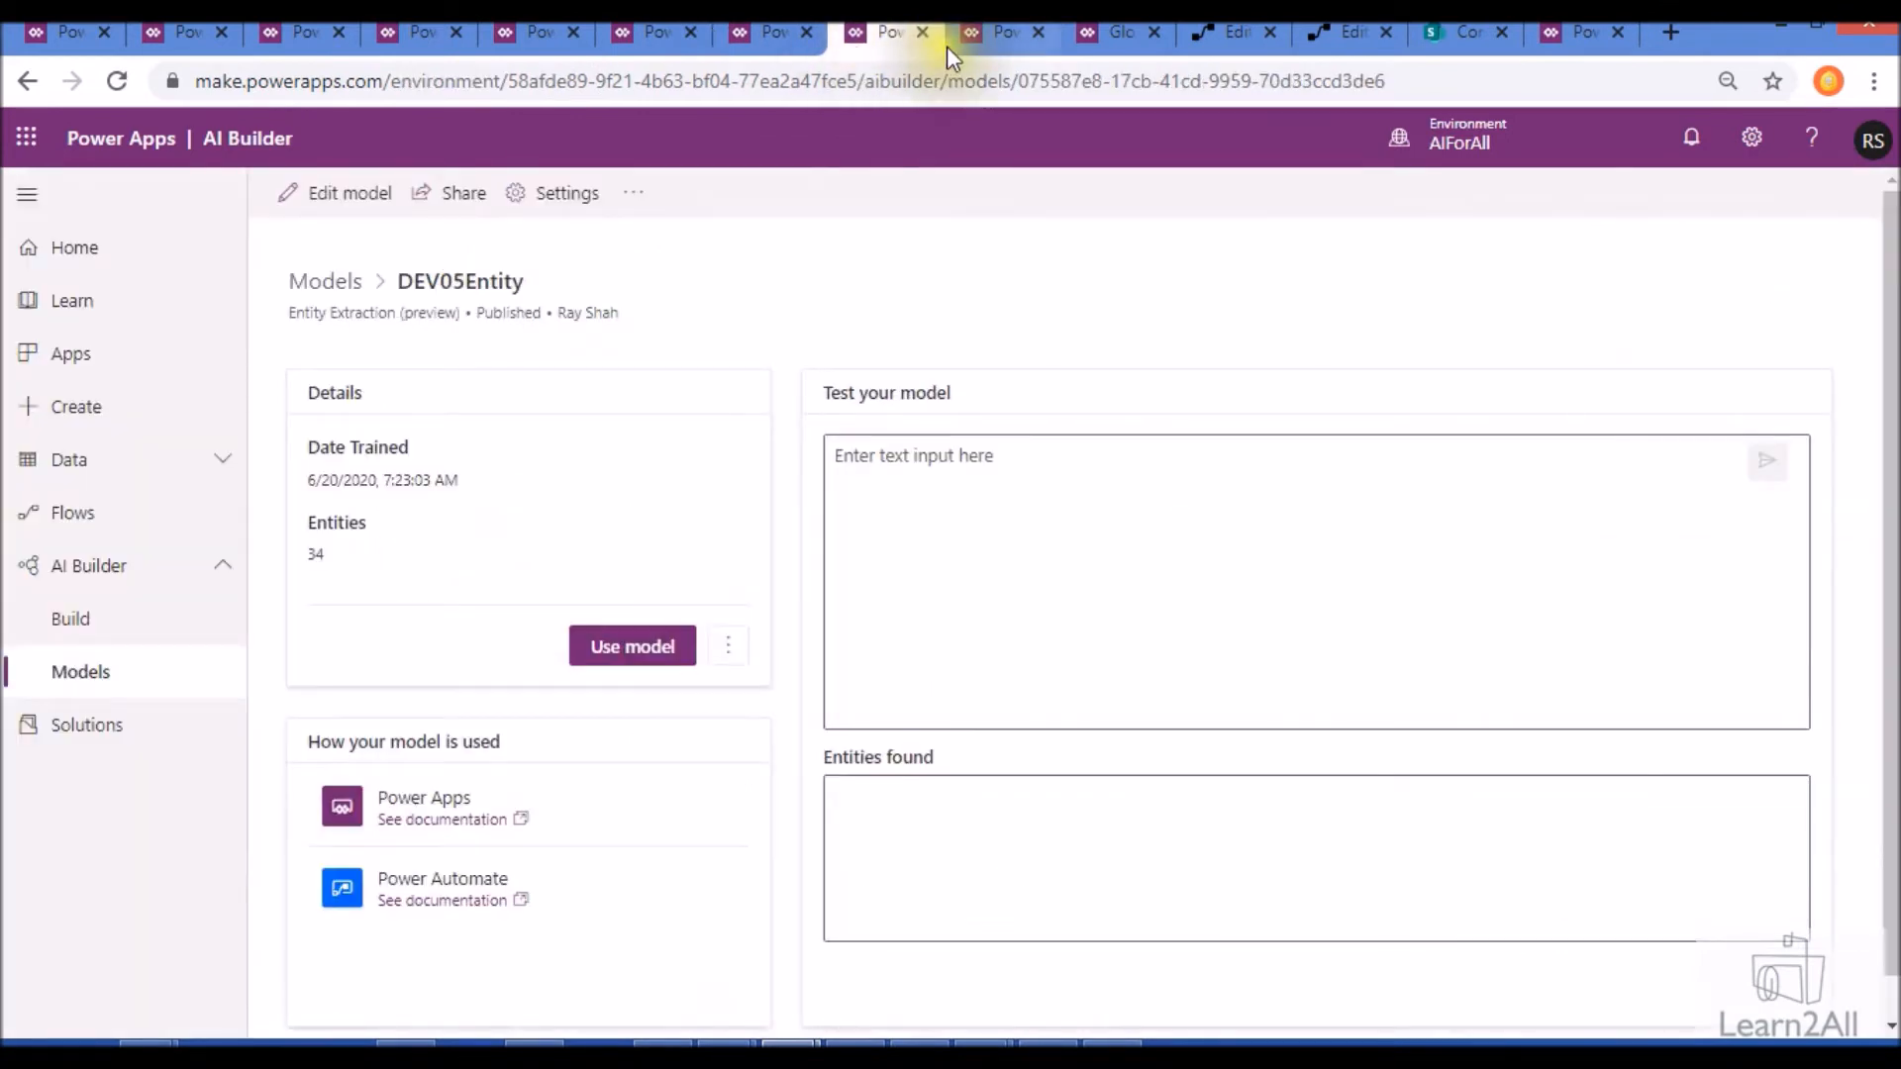
{"action": "left_click", "coordinate": [322, 282]}
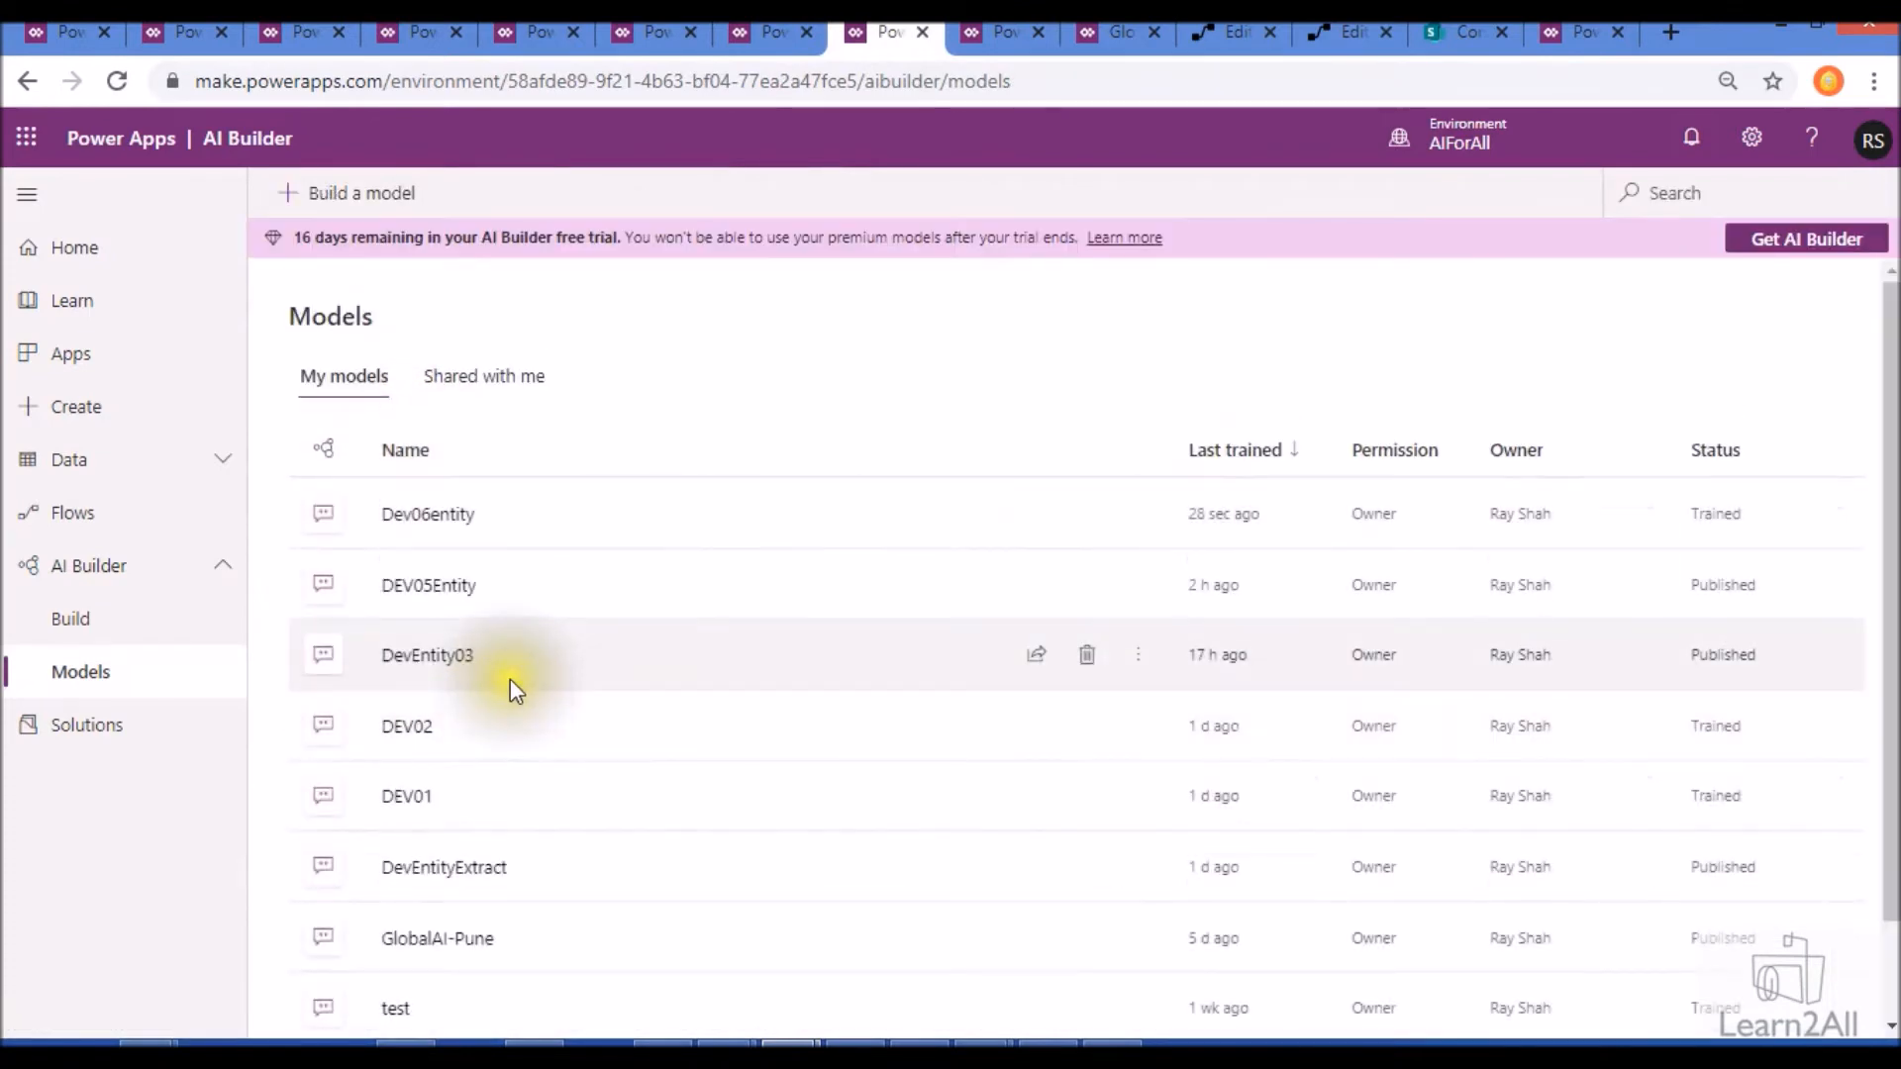
{"action": "left_click", "coordinate": [449, 673]}
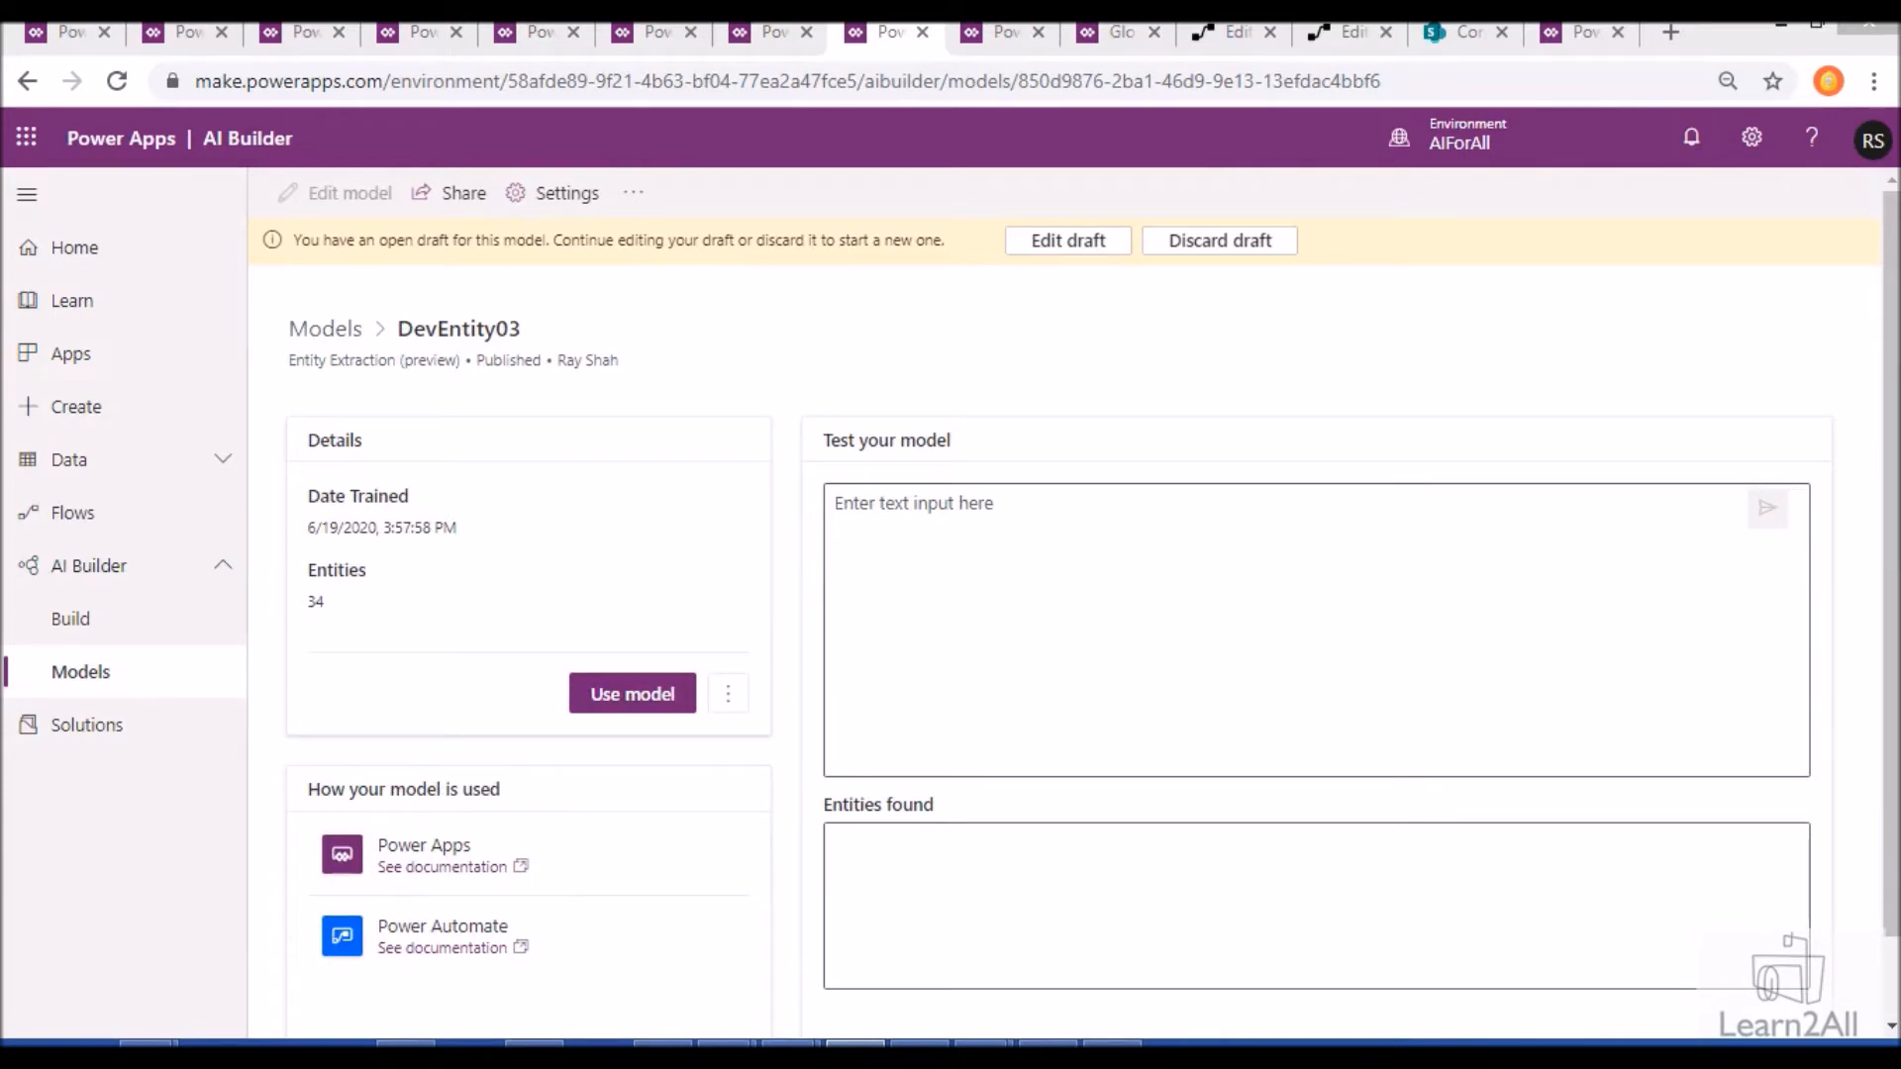
- Test DevEntity03 on the copied AI Developer description (3 years of experience, UK), checking it against the candidate descriptions in Excel's CandidateInfo.xlsx
{"action": "left_click", "coordinate": [1018, 551]}
{"action": "right_click", "coordinate": [1021, 552]}
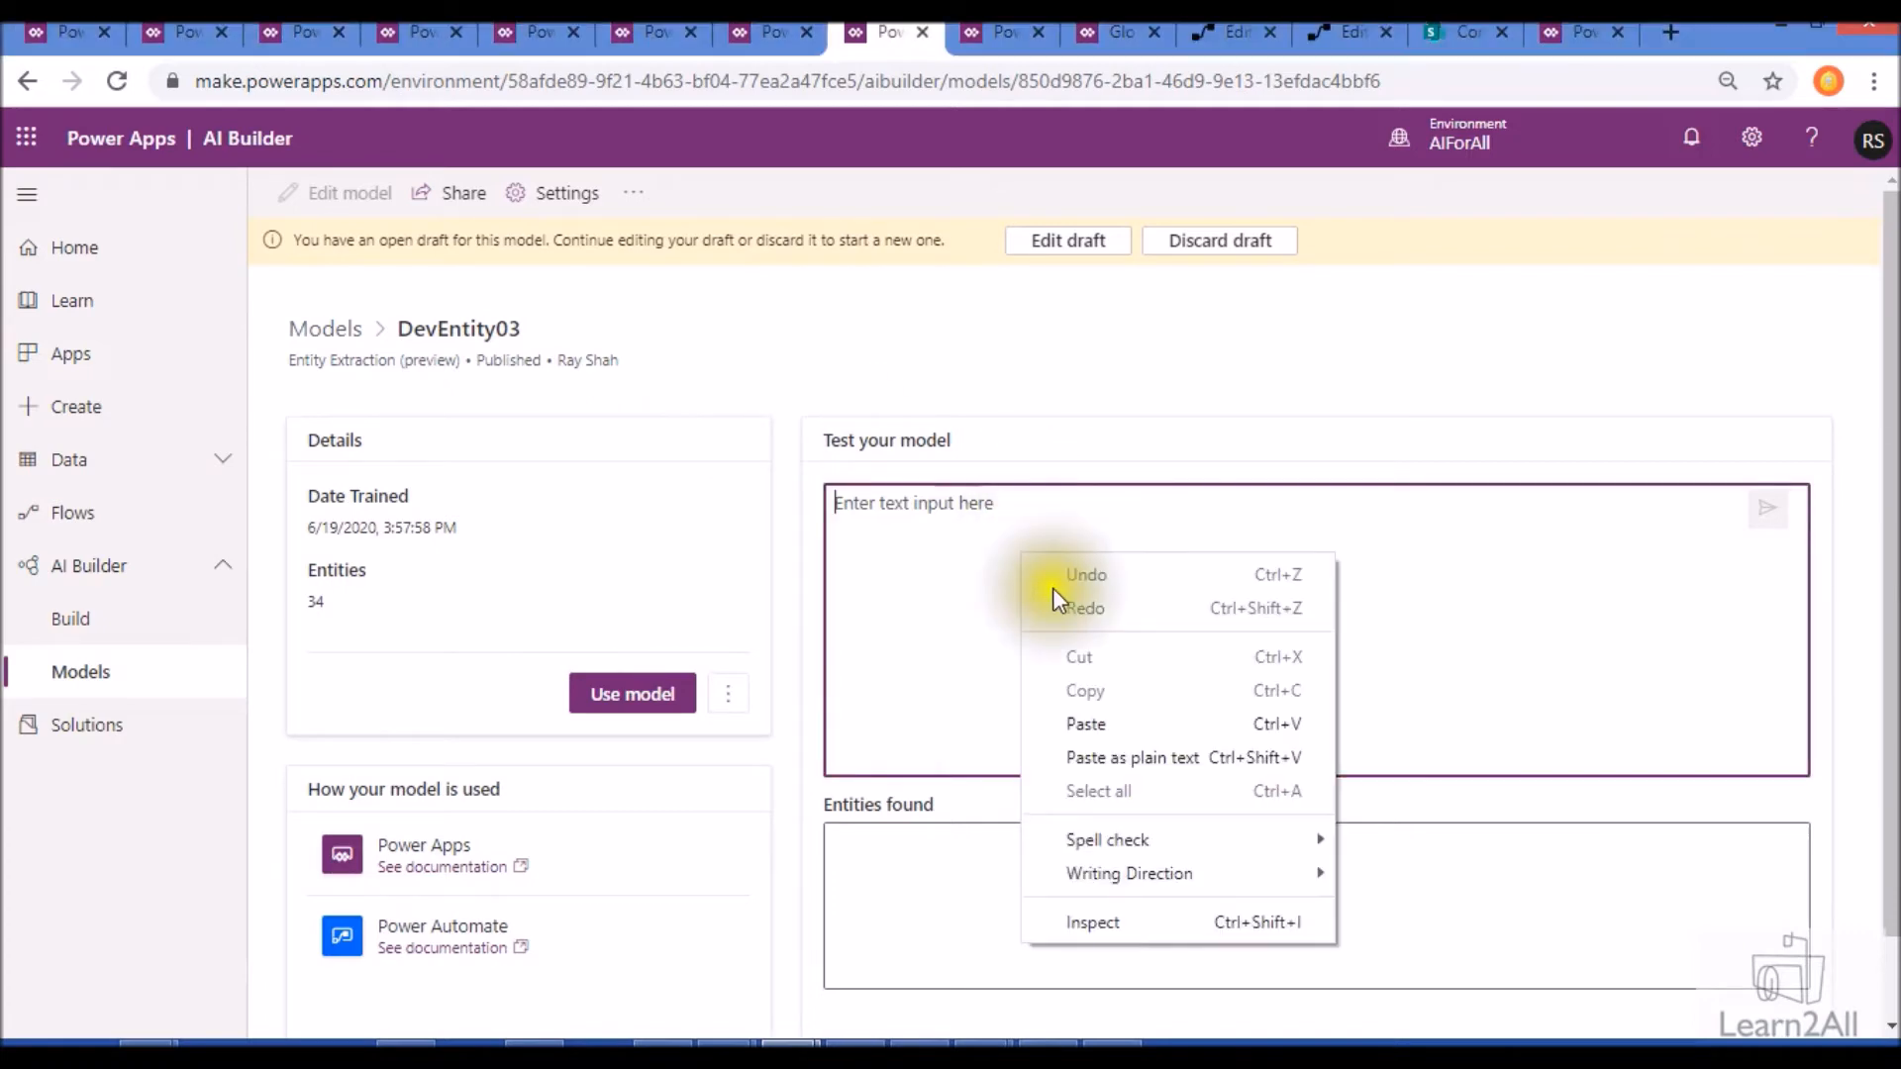
{"action": "left_click", "coordinate": [1086, 723]}
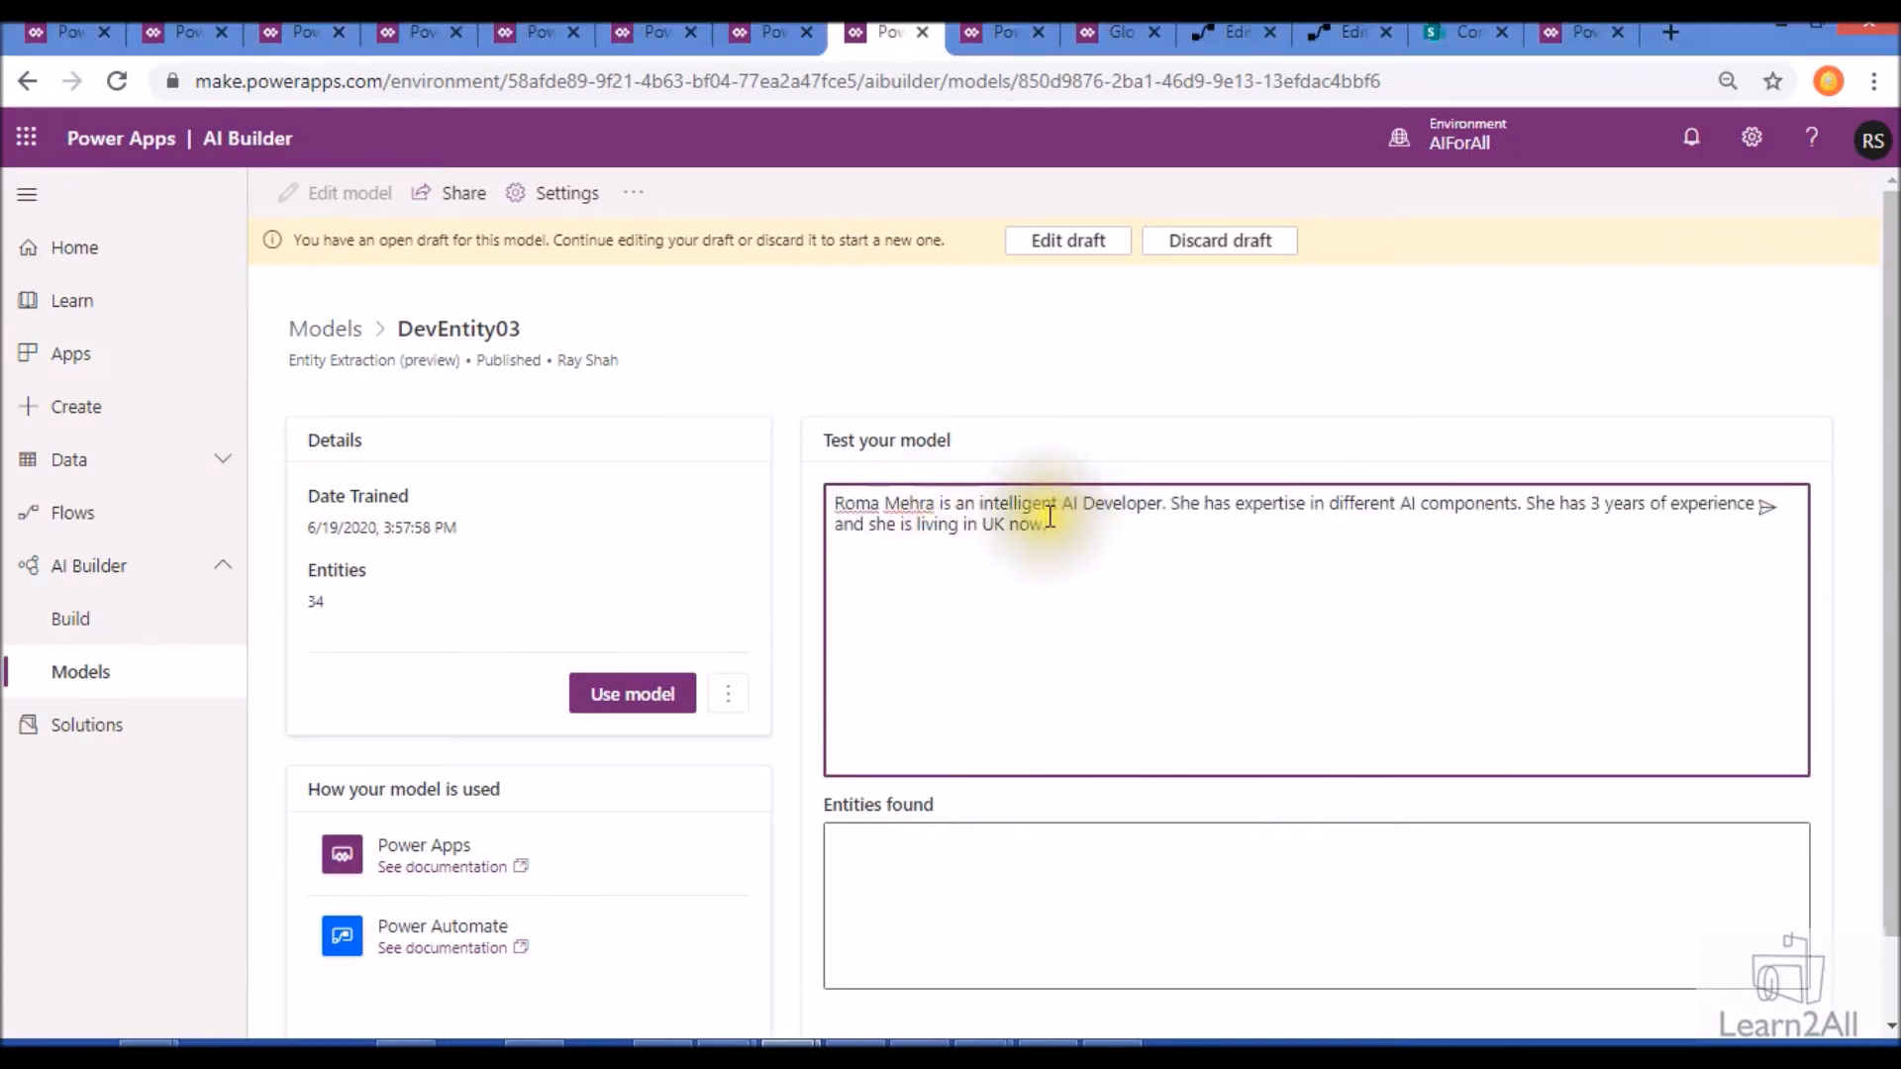
{"action": "mouse_move", "coordinate": [985, 1044]}
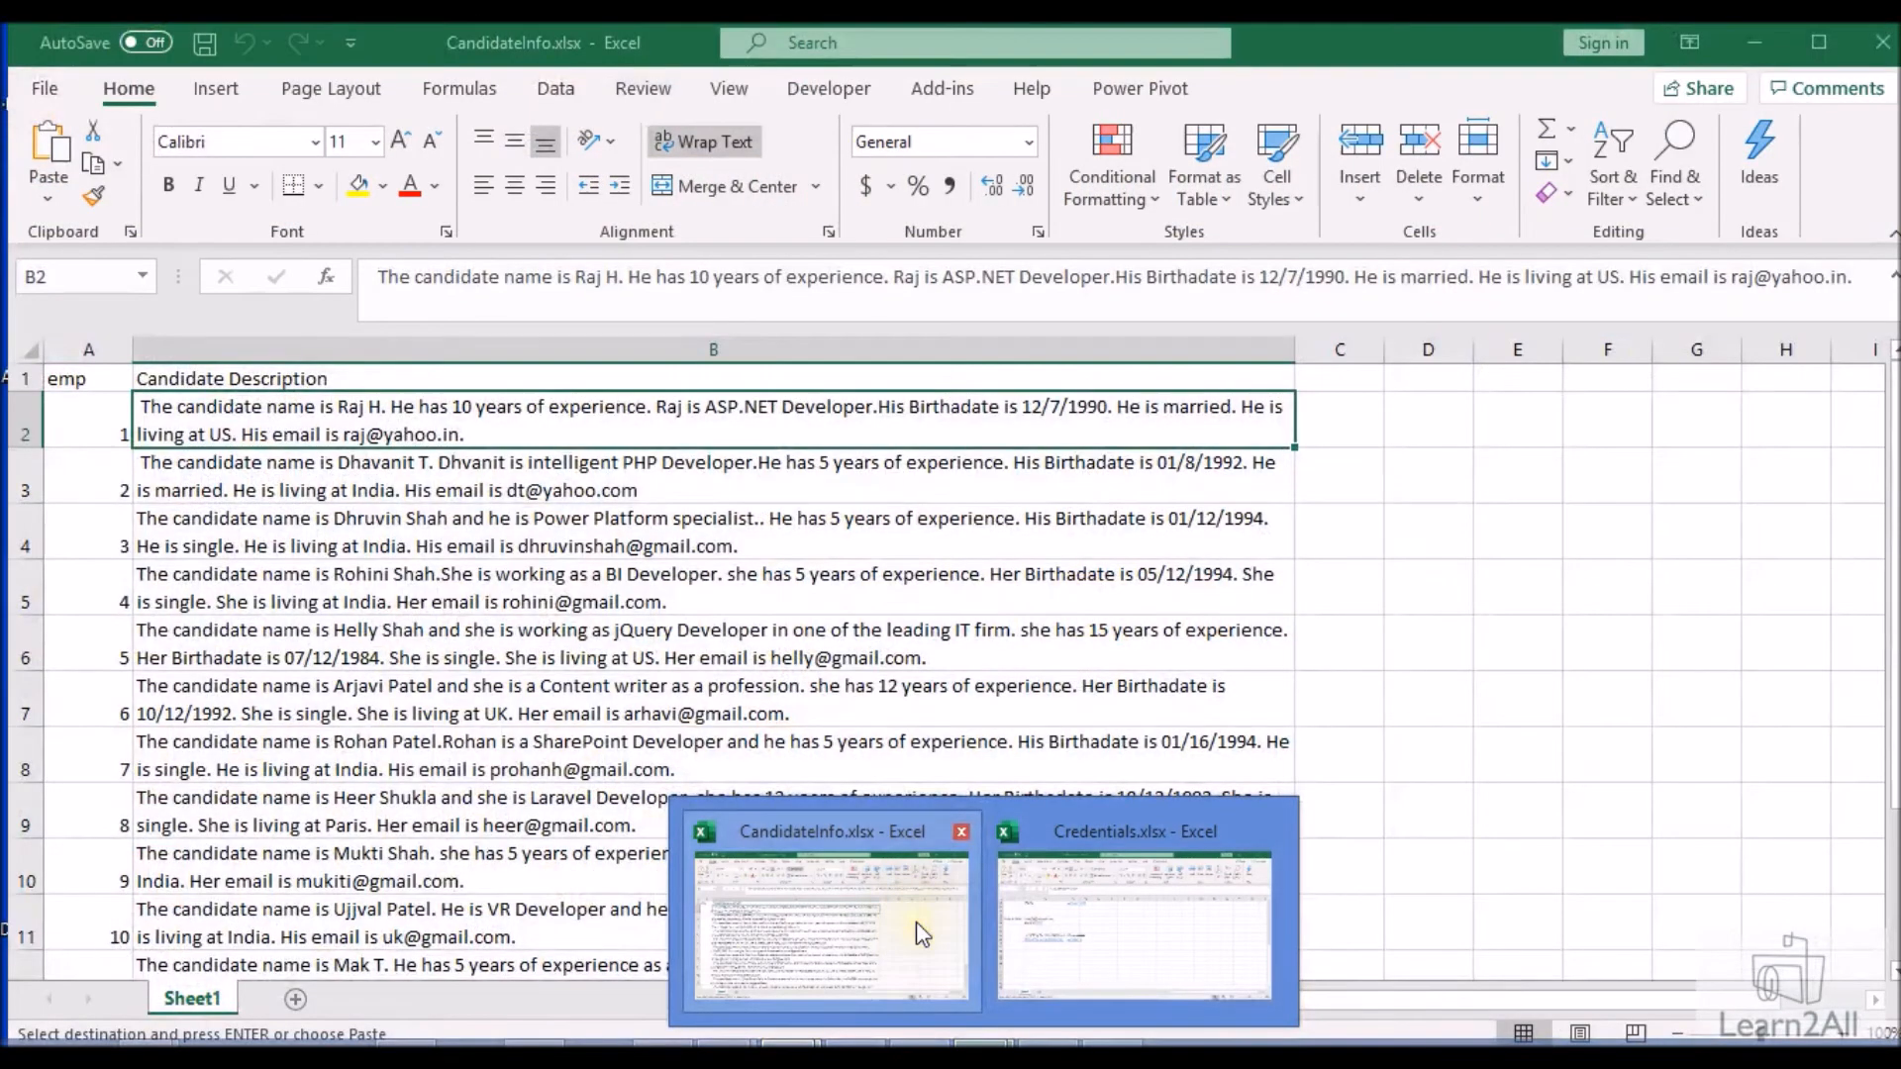
{"action": "left_click", "coordinate": [917, 923]}
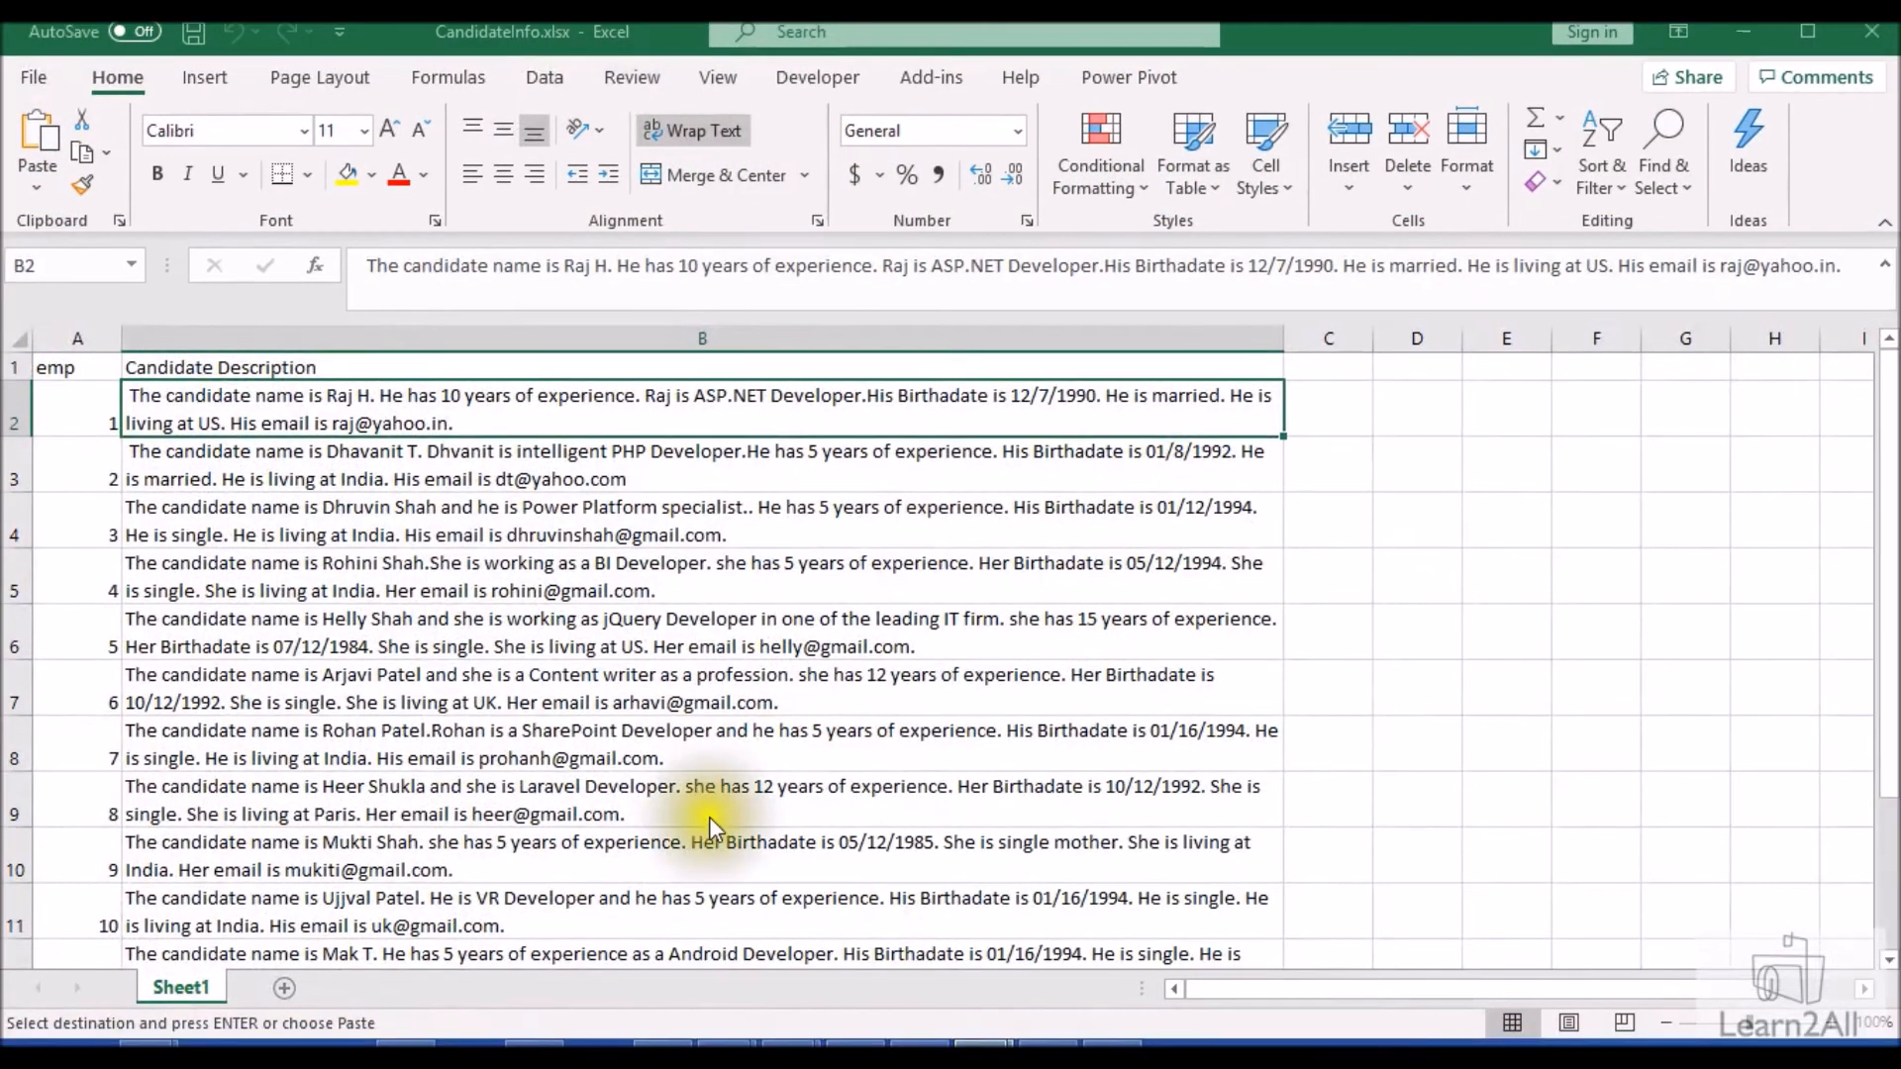
{"action": "scroll", "coordinate": [431, 491], "scroll_direction": "down", "scroll_amount": 1}
{"action": "scroll", "coordinate": [419, 480], "scroll_direction": "up", "scroll_amount": 1}
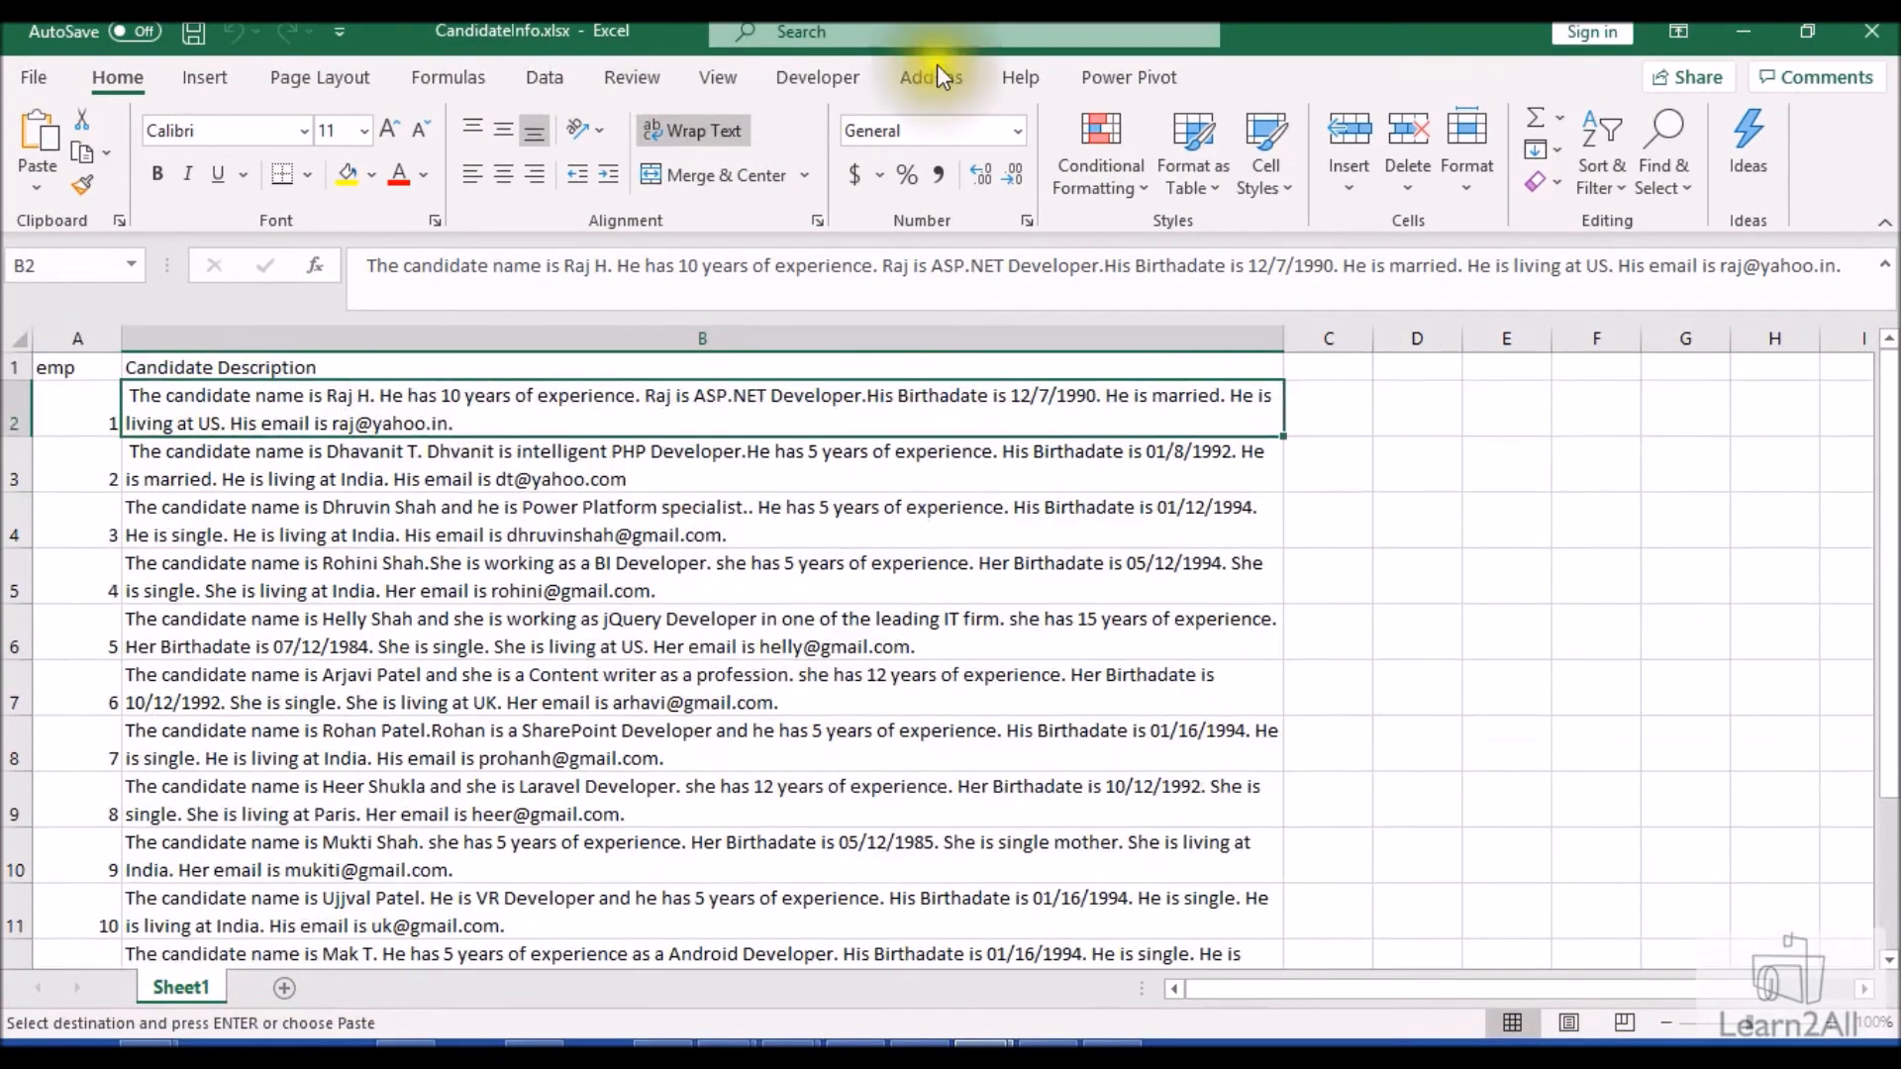
{"action": "left_click", "coordinate": [1746, 31]}
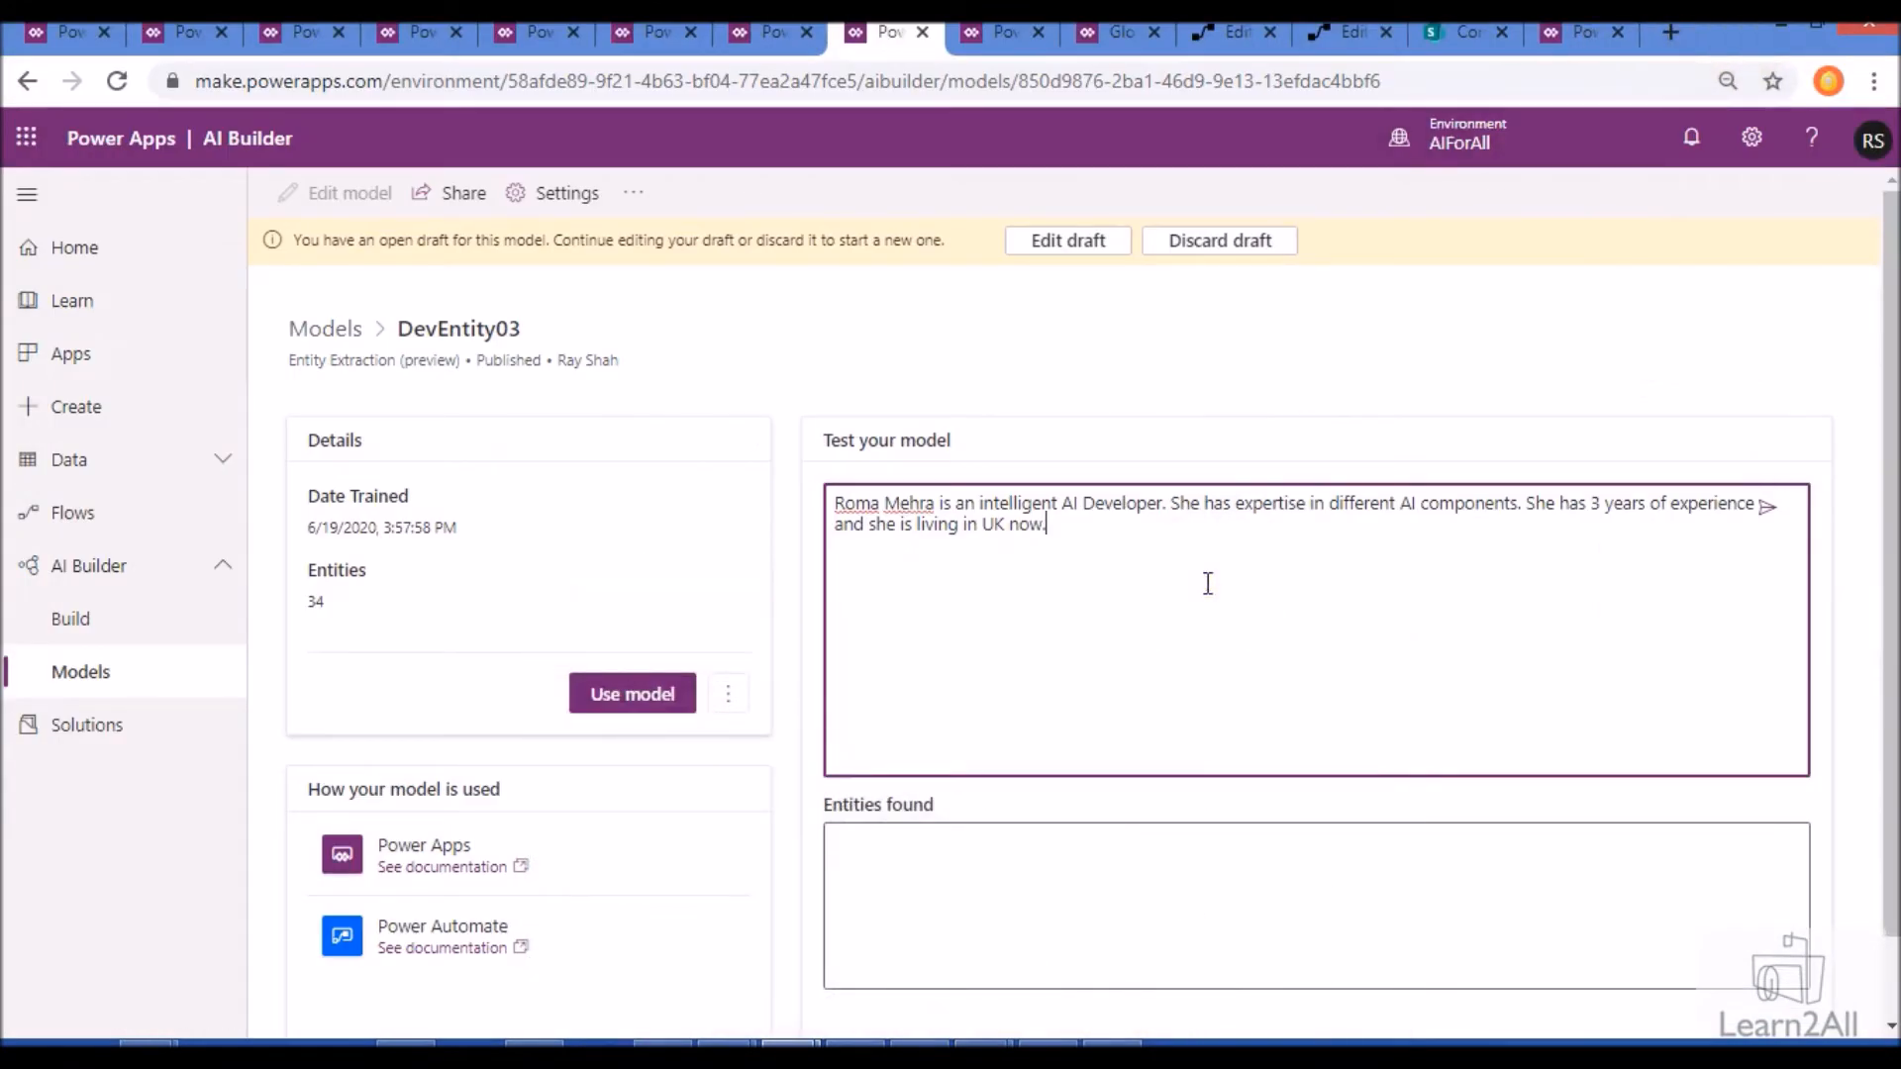
{"action": "left_click", "coordinate": [1768, 508]}
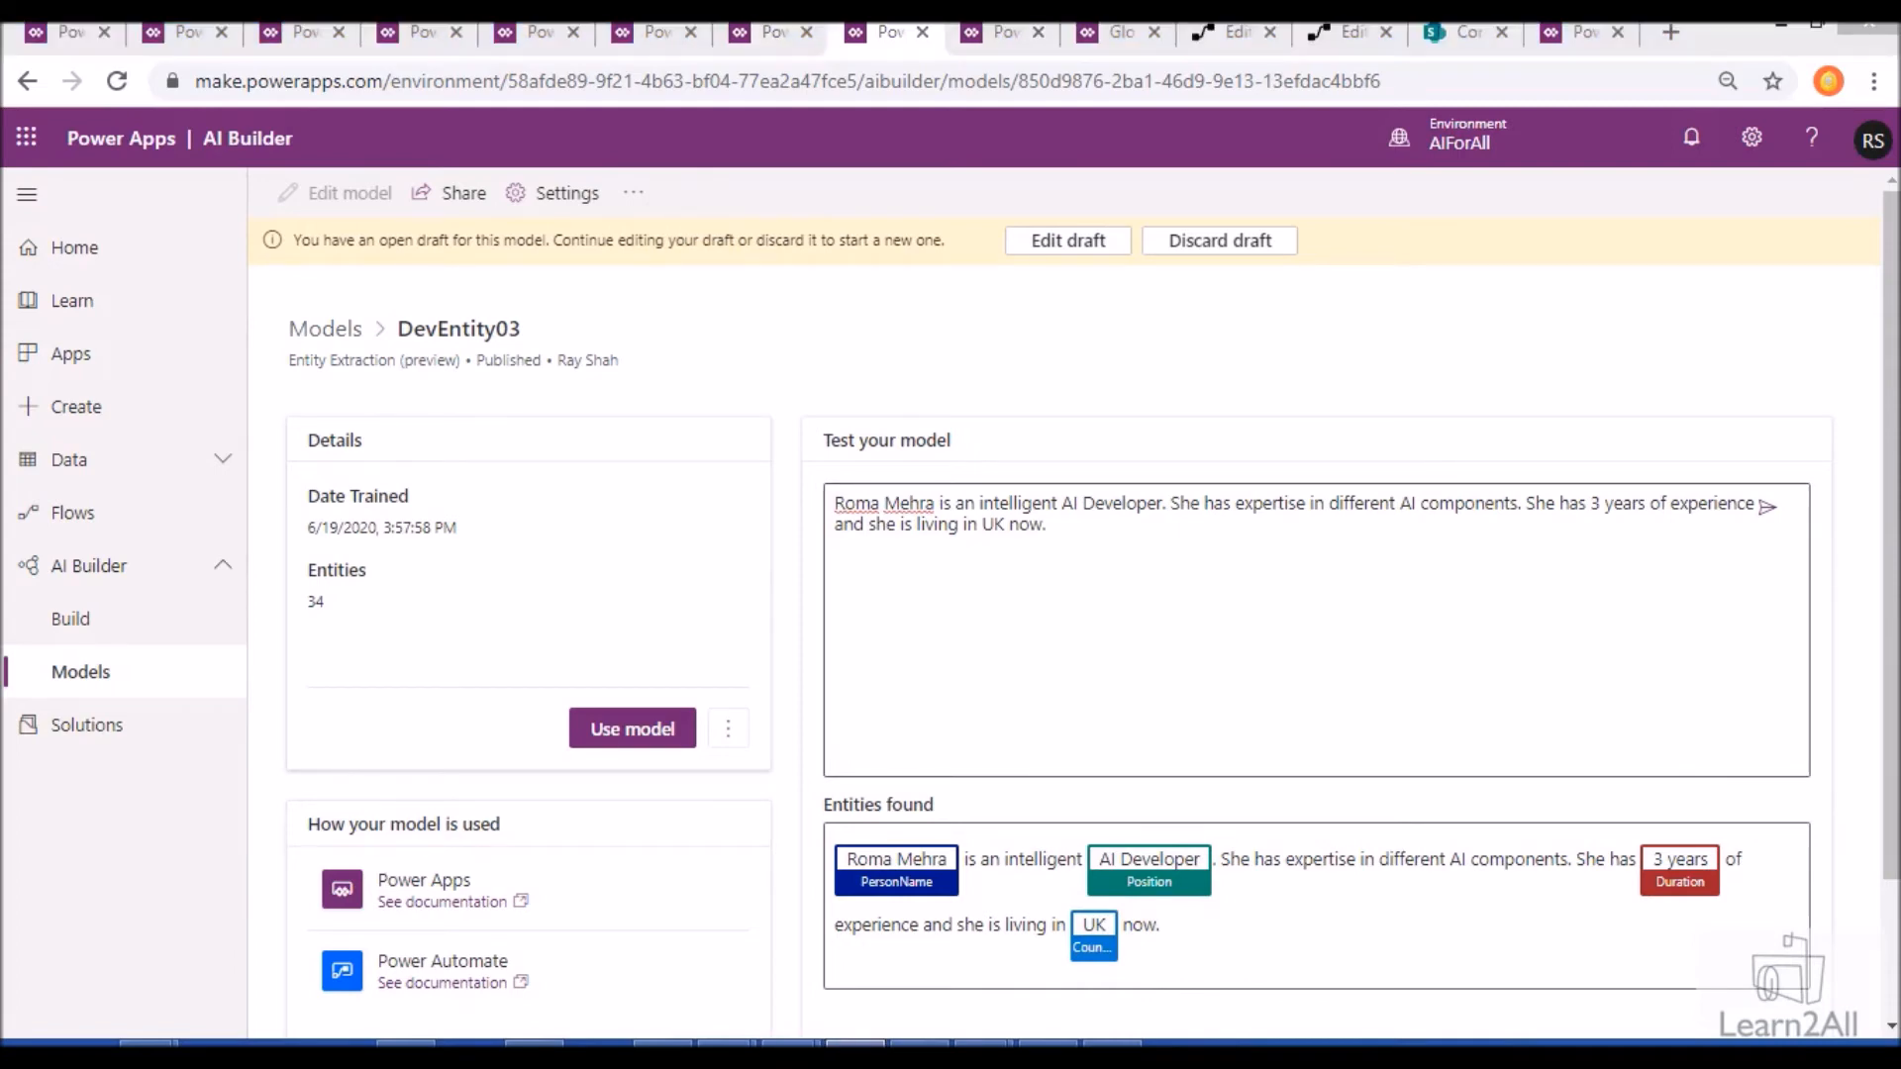
- Replace the test text with the description of a married Chemical Engineer in UK with 4 years of experience and run the test
{"action": "left_click_drag", "start_coordinate": [1079, 535], "coordinate": [805, 489]}
{"action": "type", "text": "Shantanu is working as Chemical Engineer. He is married and living in UK. He has 4 years of experience."}
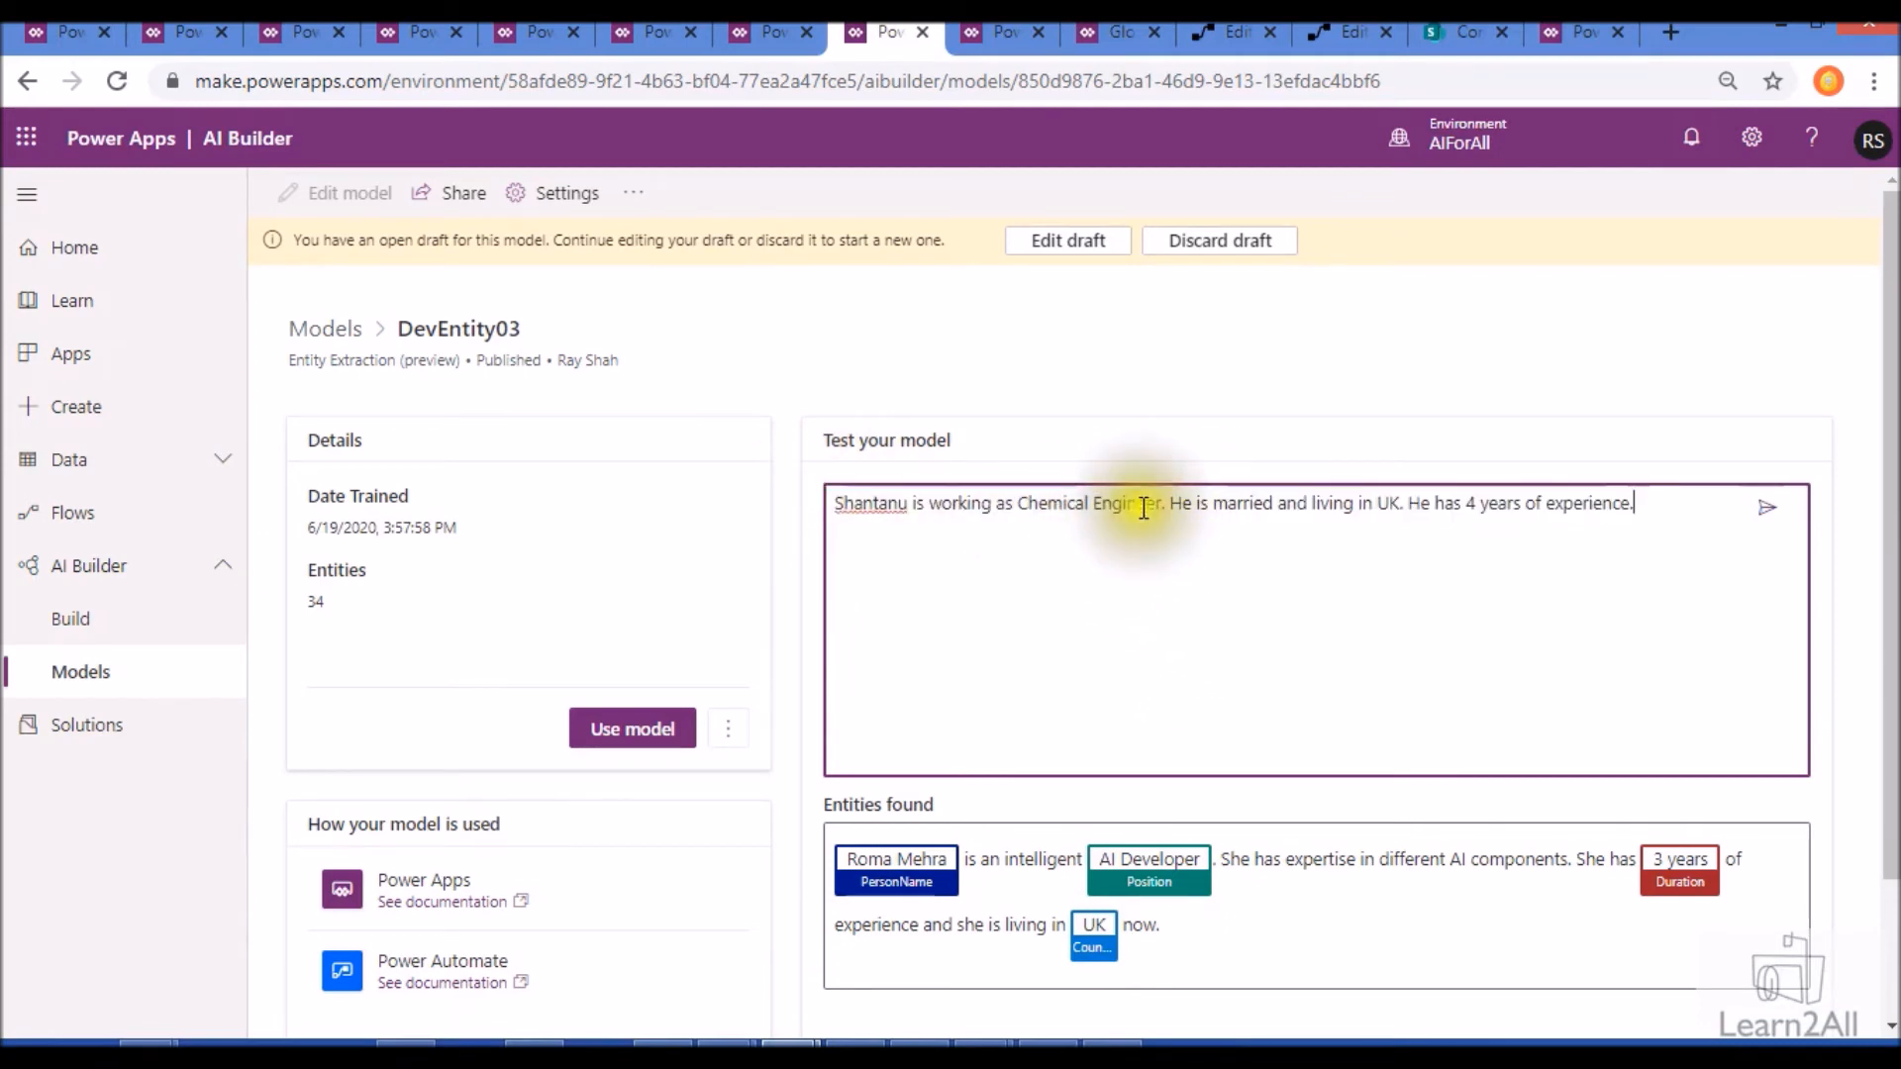
{"action": "left_click", "coordinate": [1767, 507]}
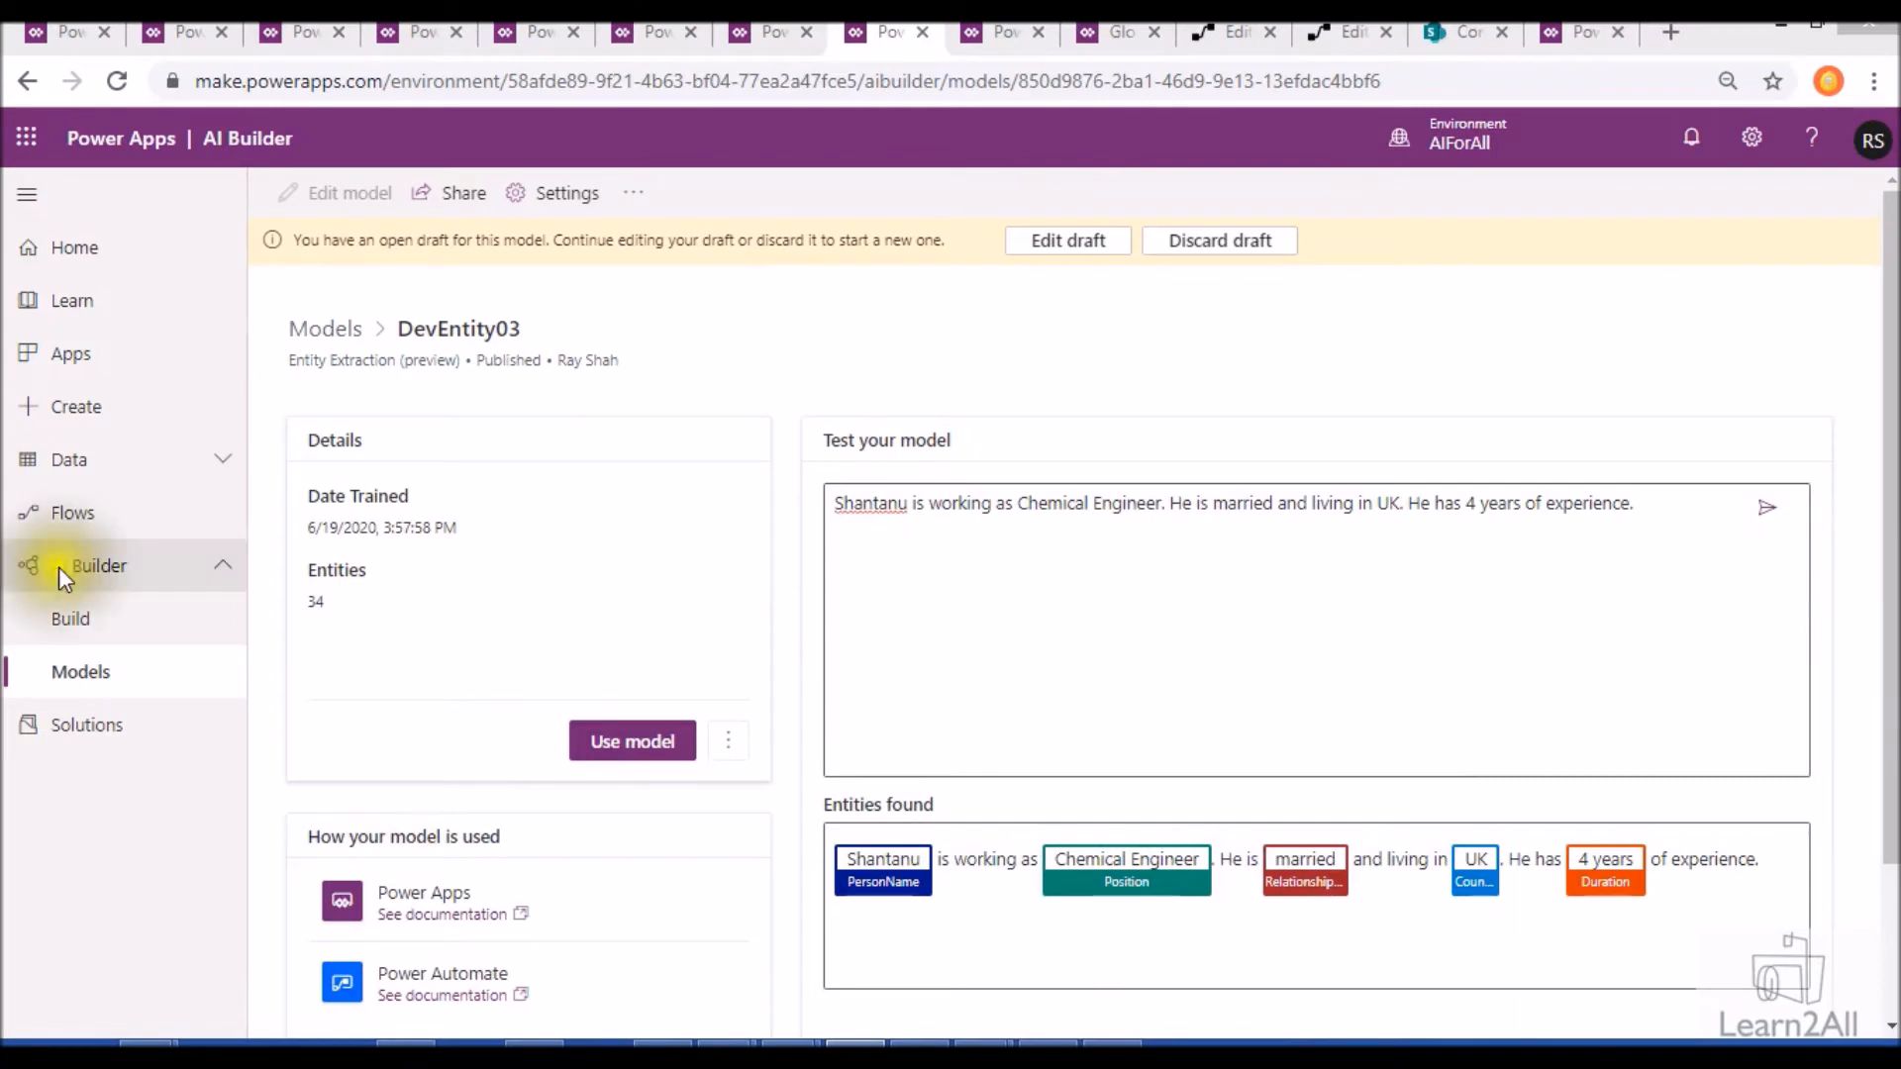
- Replace the test text with the description of a single mother working as Project Manager in Canada since last 15 years and run the test
{"action": "left_click", "coordinate": [1019, 540]}
{"action": "key", "text": "ctrl+a"}
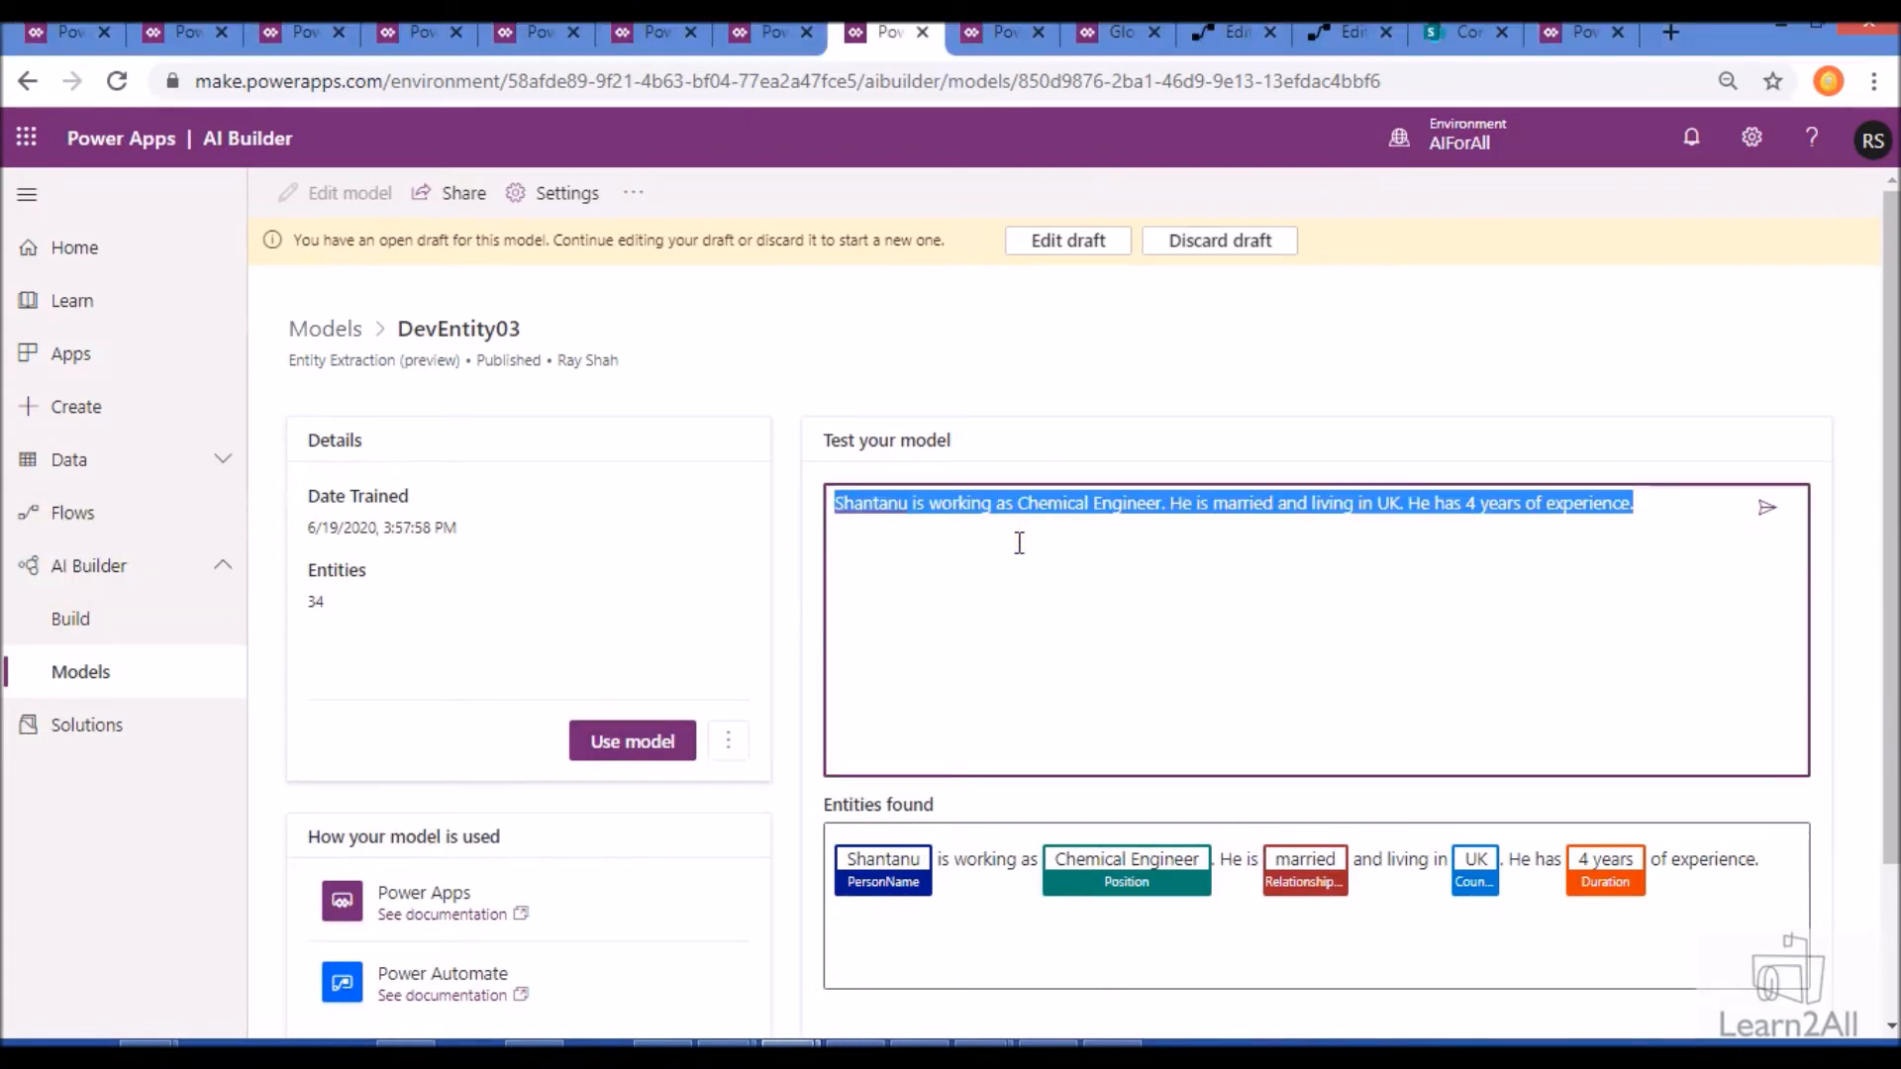
{"action": "type", "text": "Rekha is a single mother and she is working as Project Manager in one of reputed company since last 15 years in Canada."}
{"action": "left_click", "coordinate": [1768, 509]}
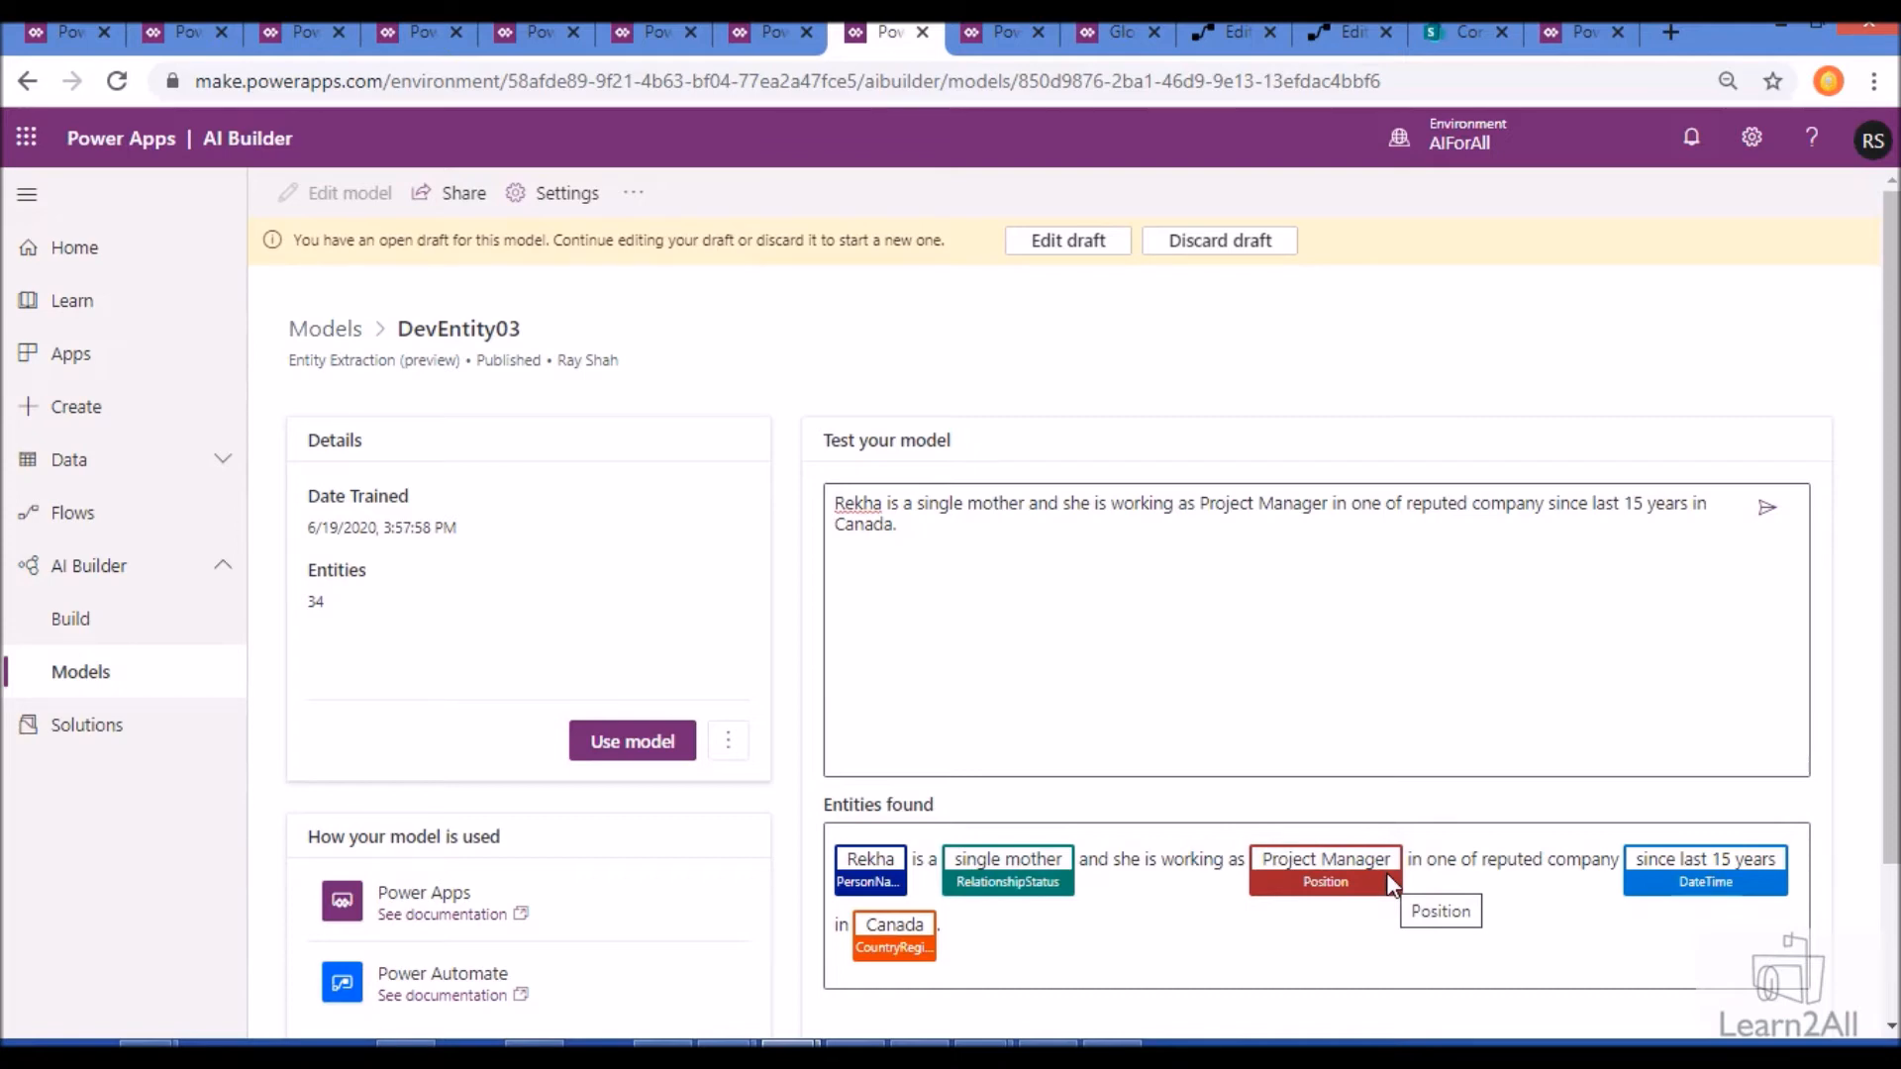
- Publish the trained Dev06entity model for use in apps and flows
{"action": "left_click", "coordinate": [649, 30]}
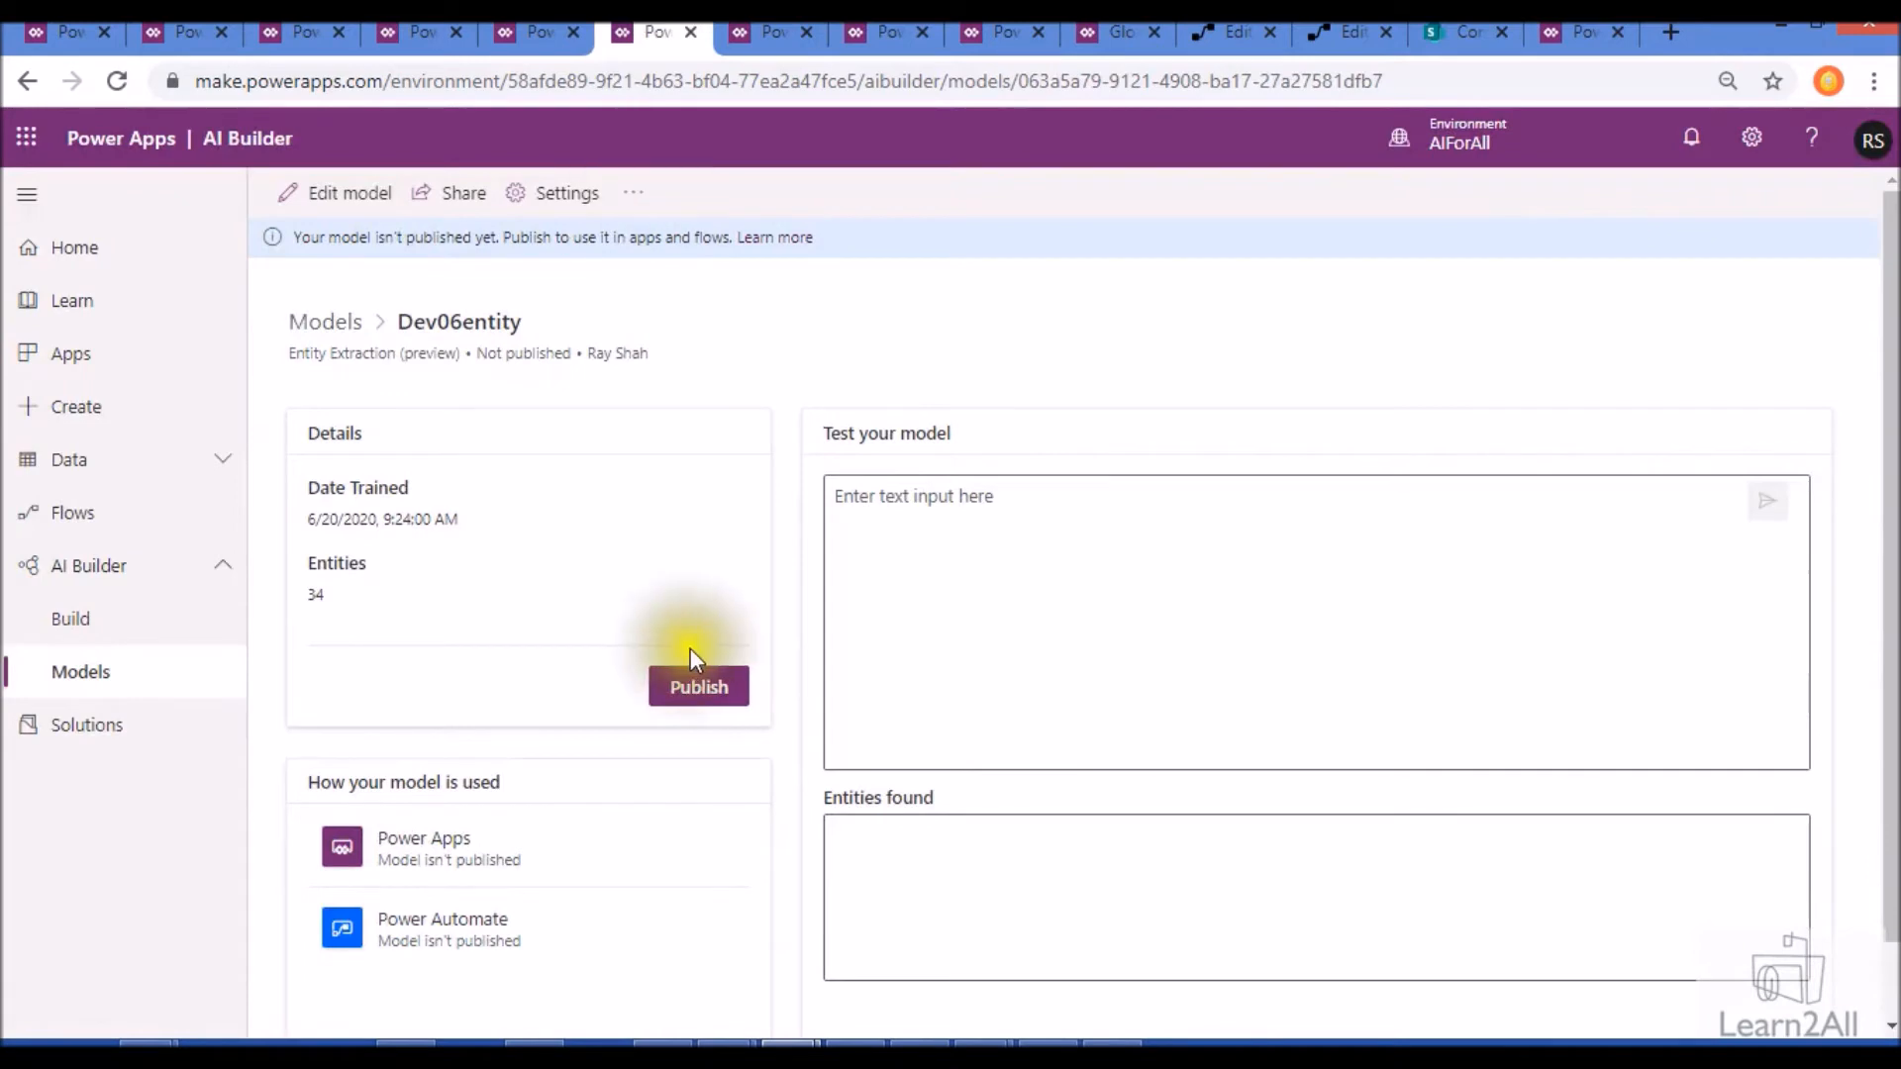
{"action": "left_click", "coordinate": [690, 688]}
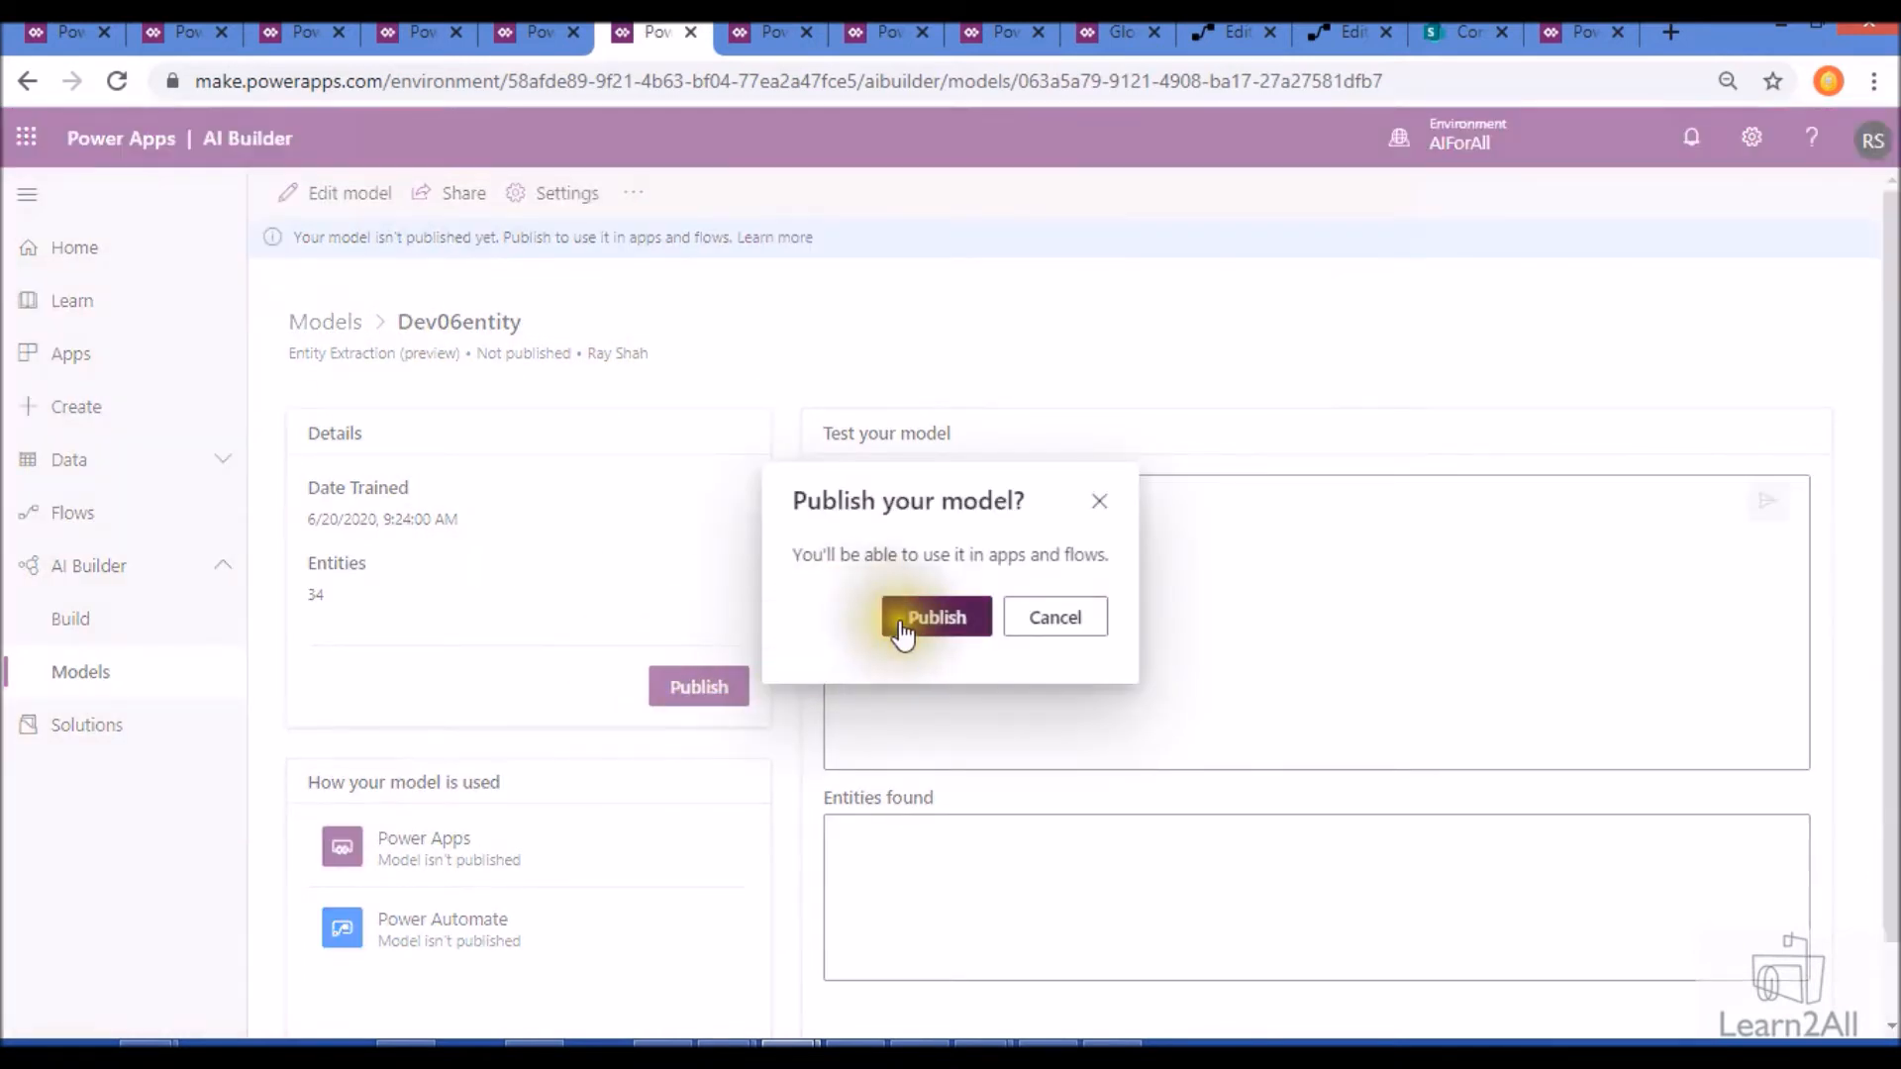
{"action": "left_click", "coordinate": [899, 625]}
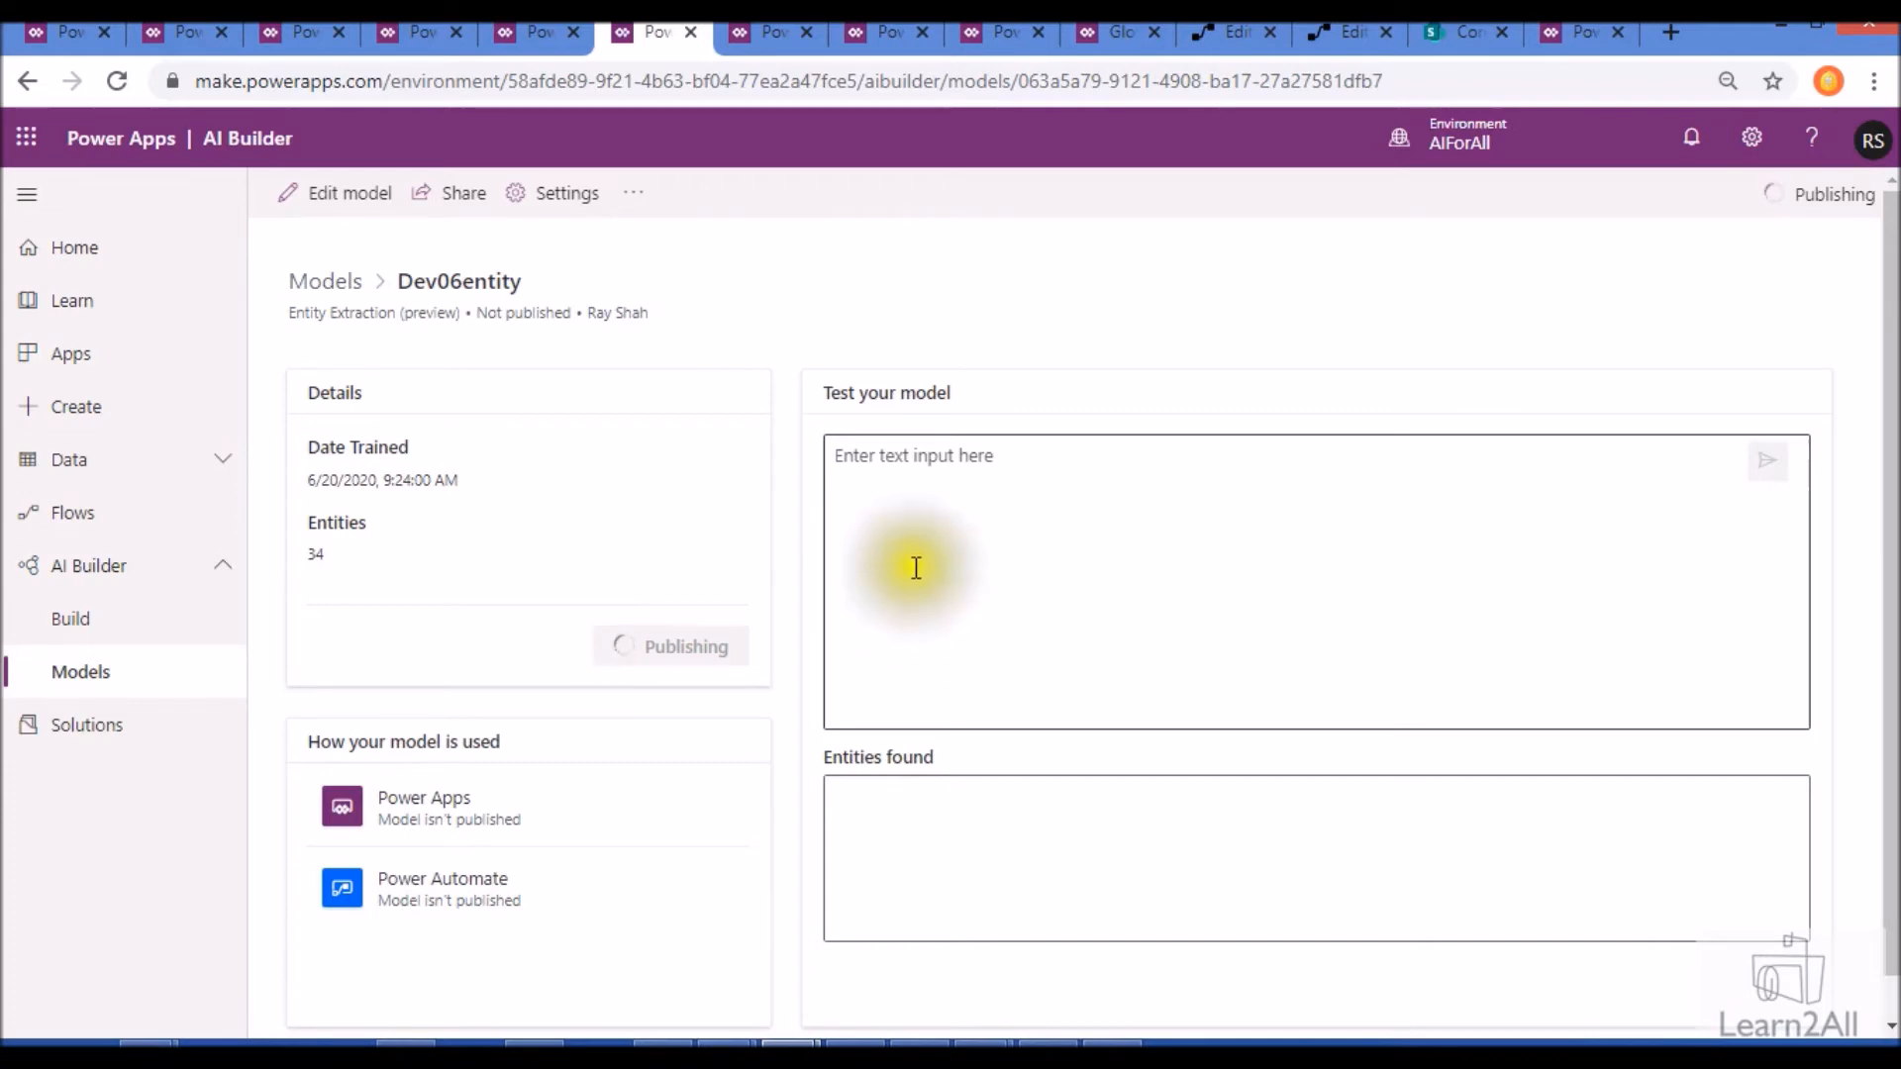
- Create a new solution with display name and name DEV6, using the CDS Default Publisher
{"action": "left_click", "coordinate": [853, 40]}
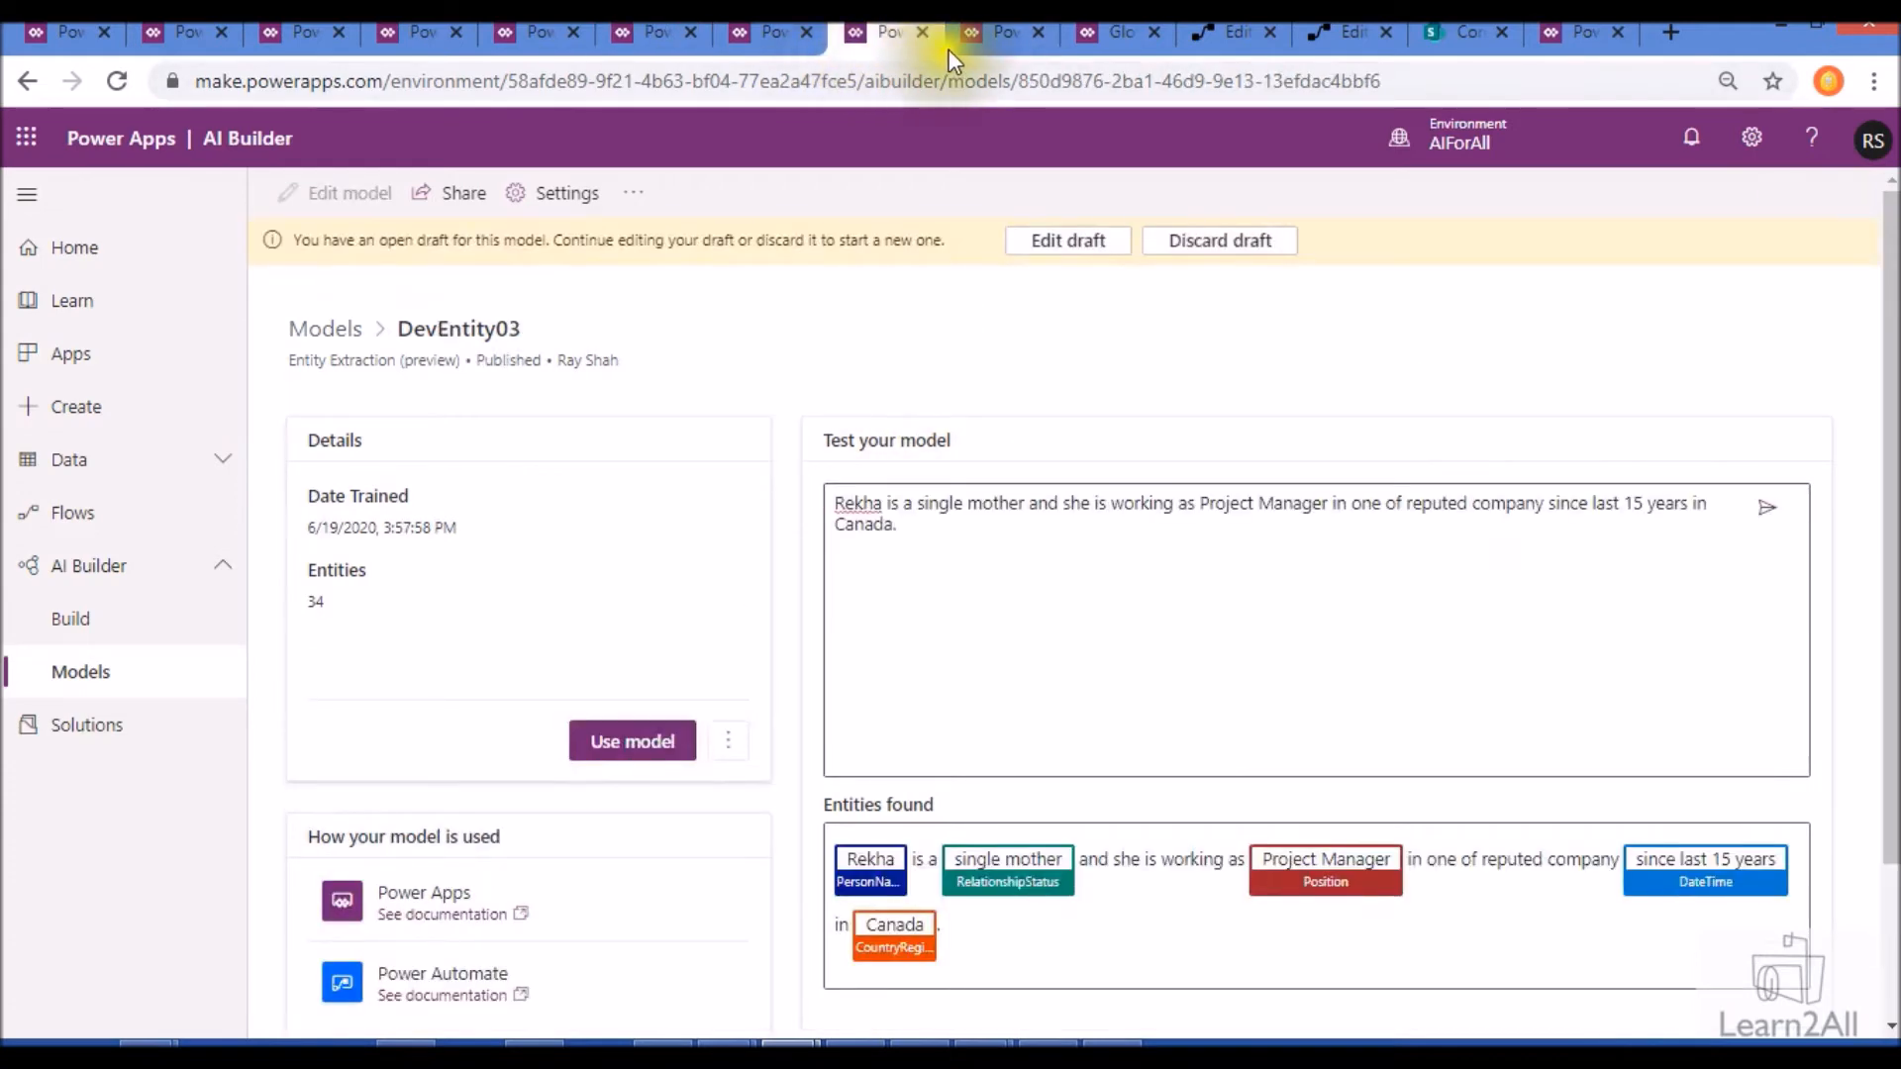
{"action": "left_click", "coordinate": [997, 45]}
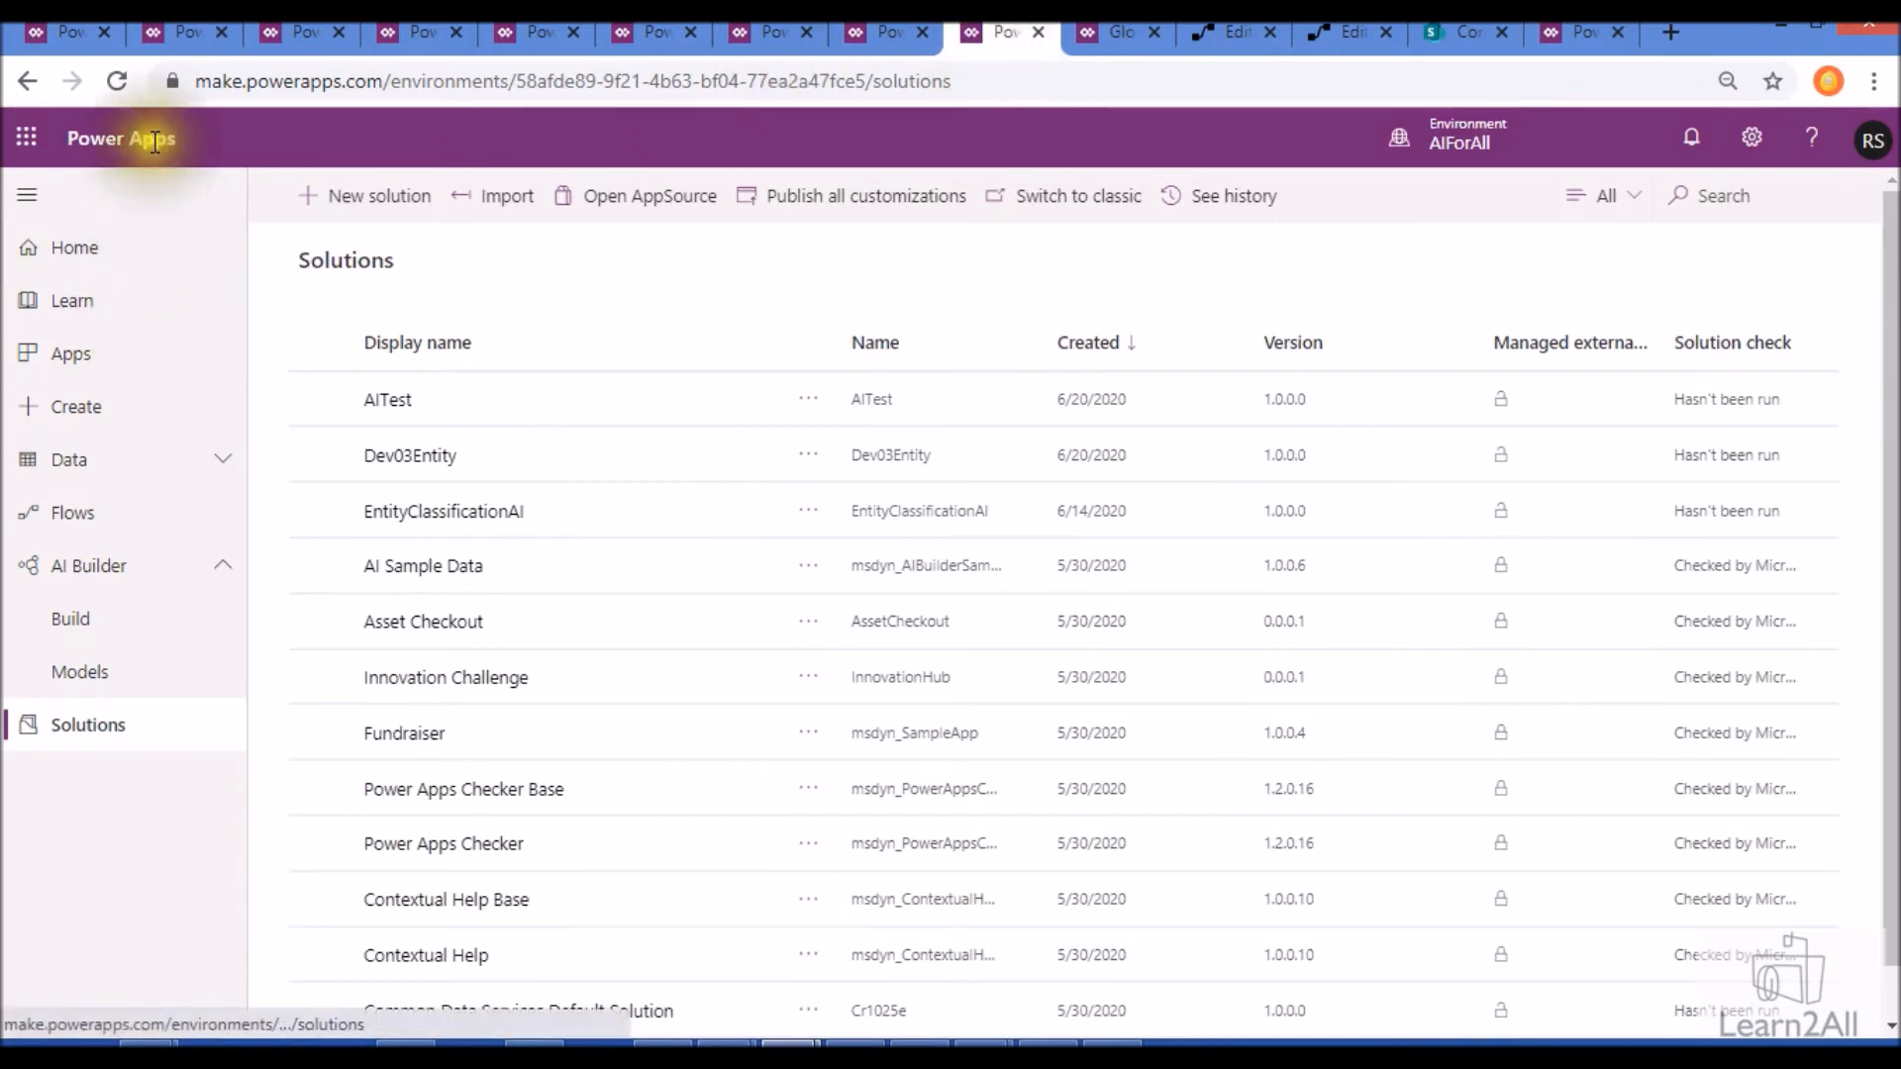
{"action": "left_click", "coordinate": [80, 757]}
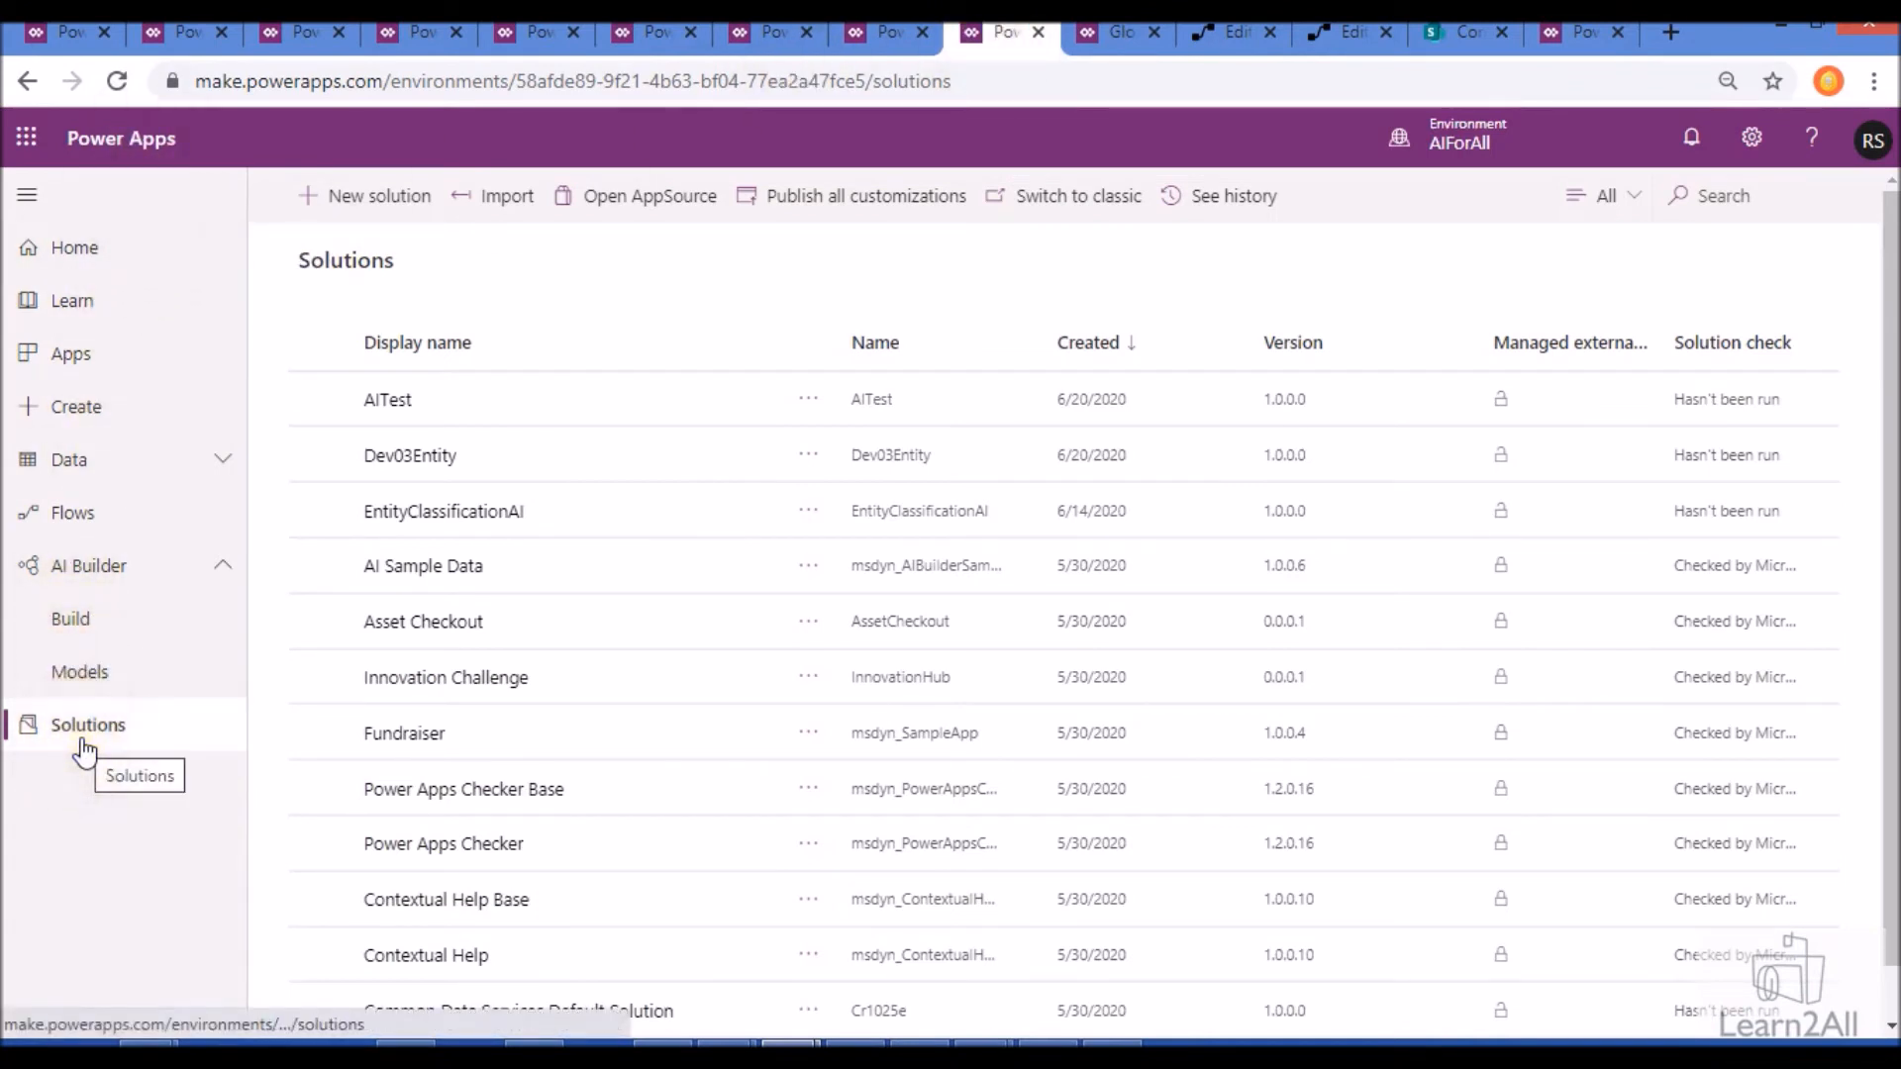
{"action": "left_click", "coordinate": [402, 219]}
{"action": "left_click", "coordinate": [1529, 254]}
{"action": "left_click", "coordinate": [1550, 250]}
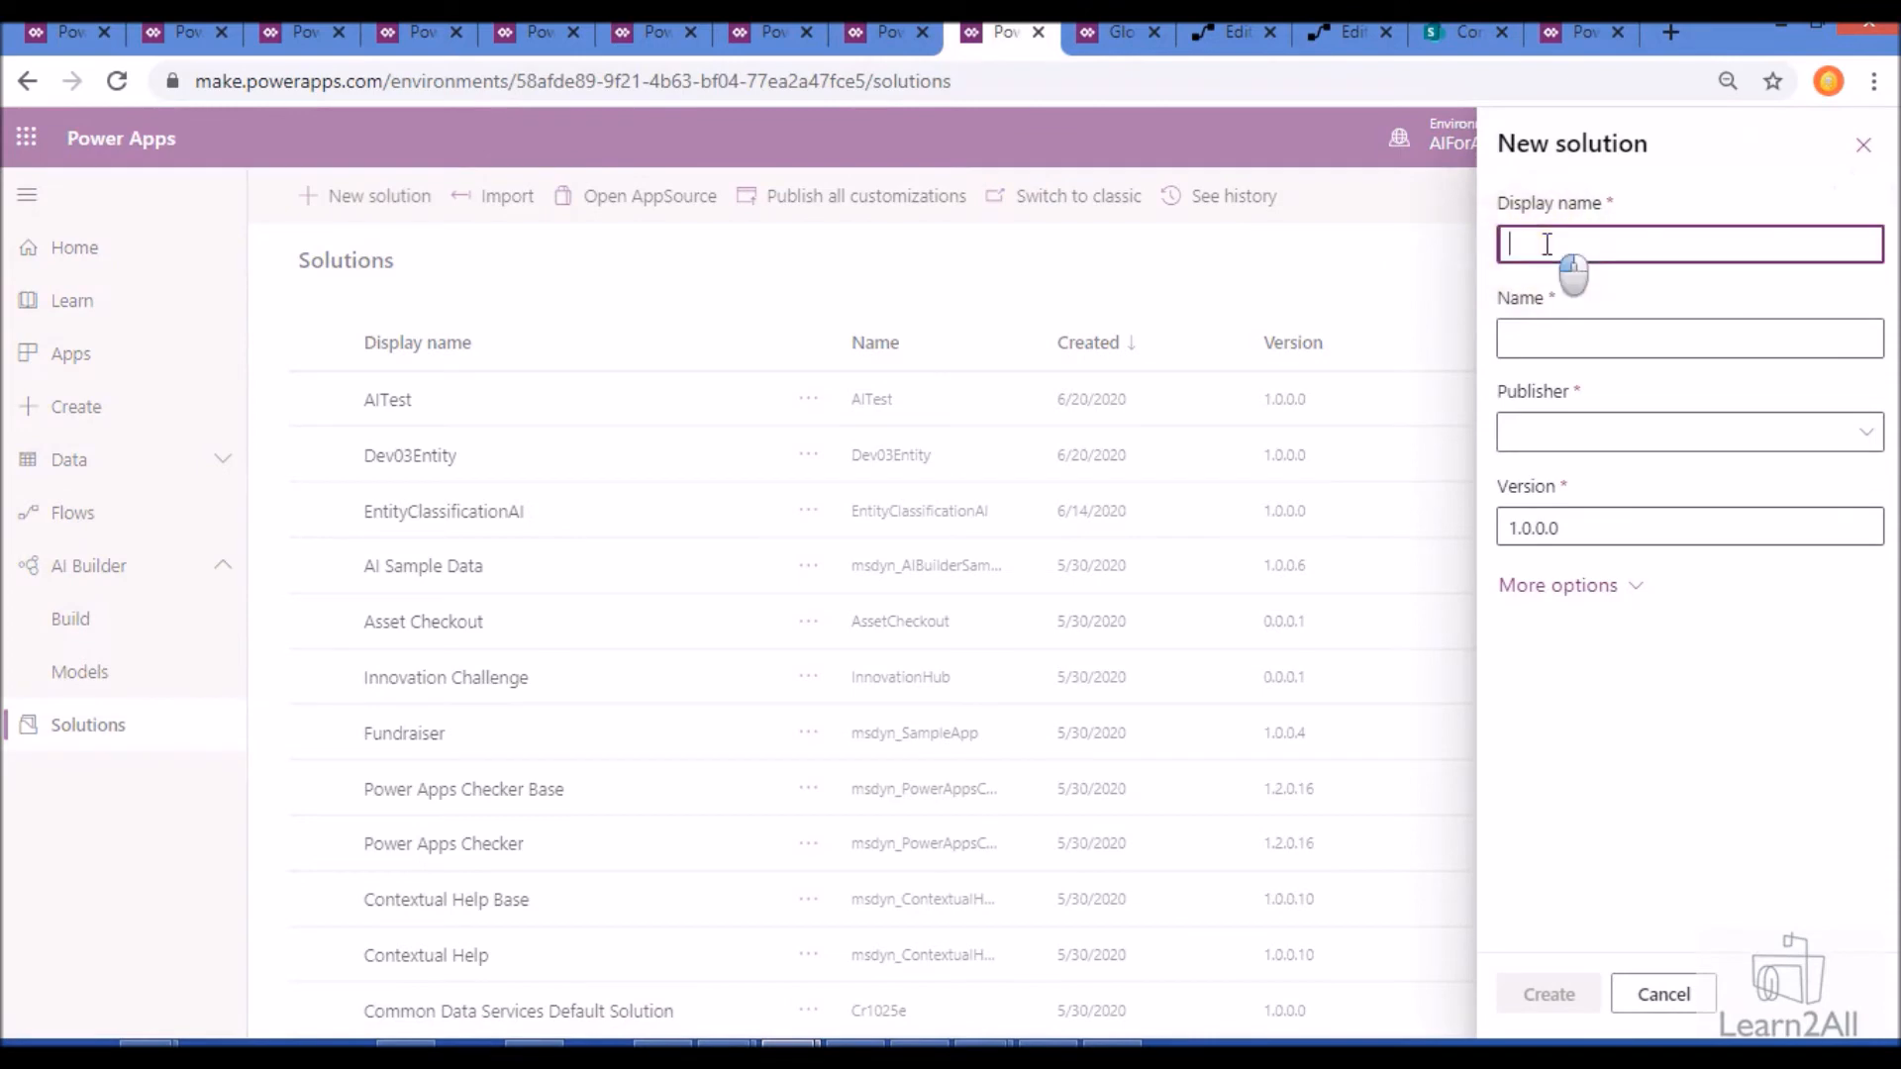
{"action": "type", "text": "DEV6"}
{"action": "key", "text": "Tab"}
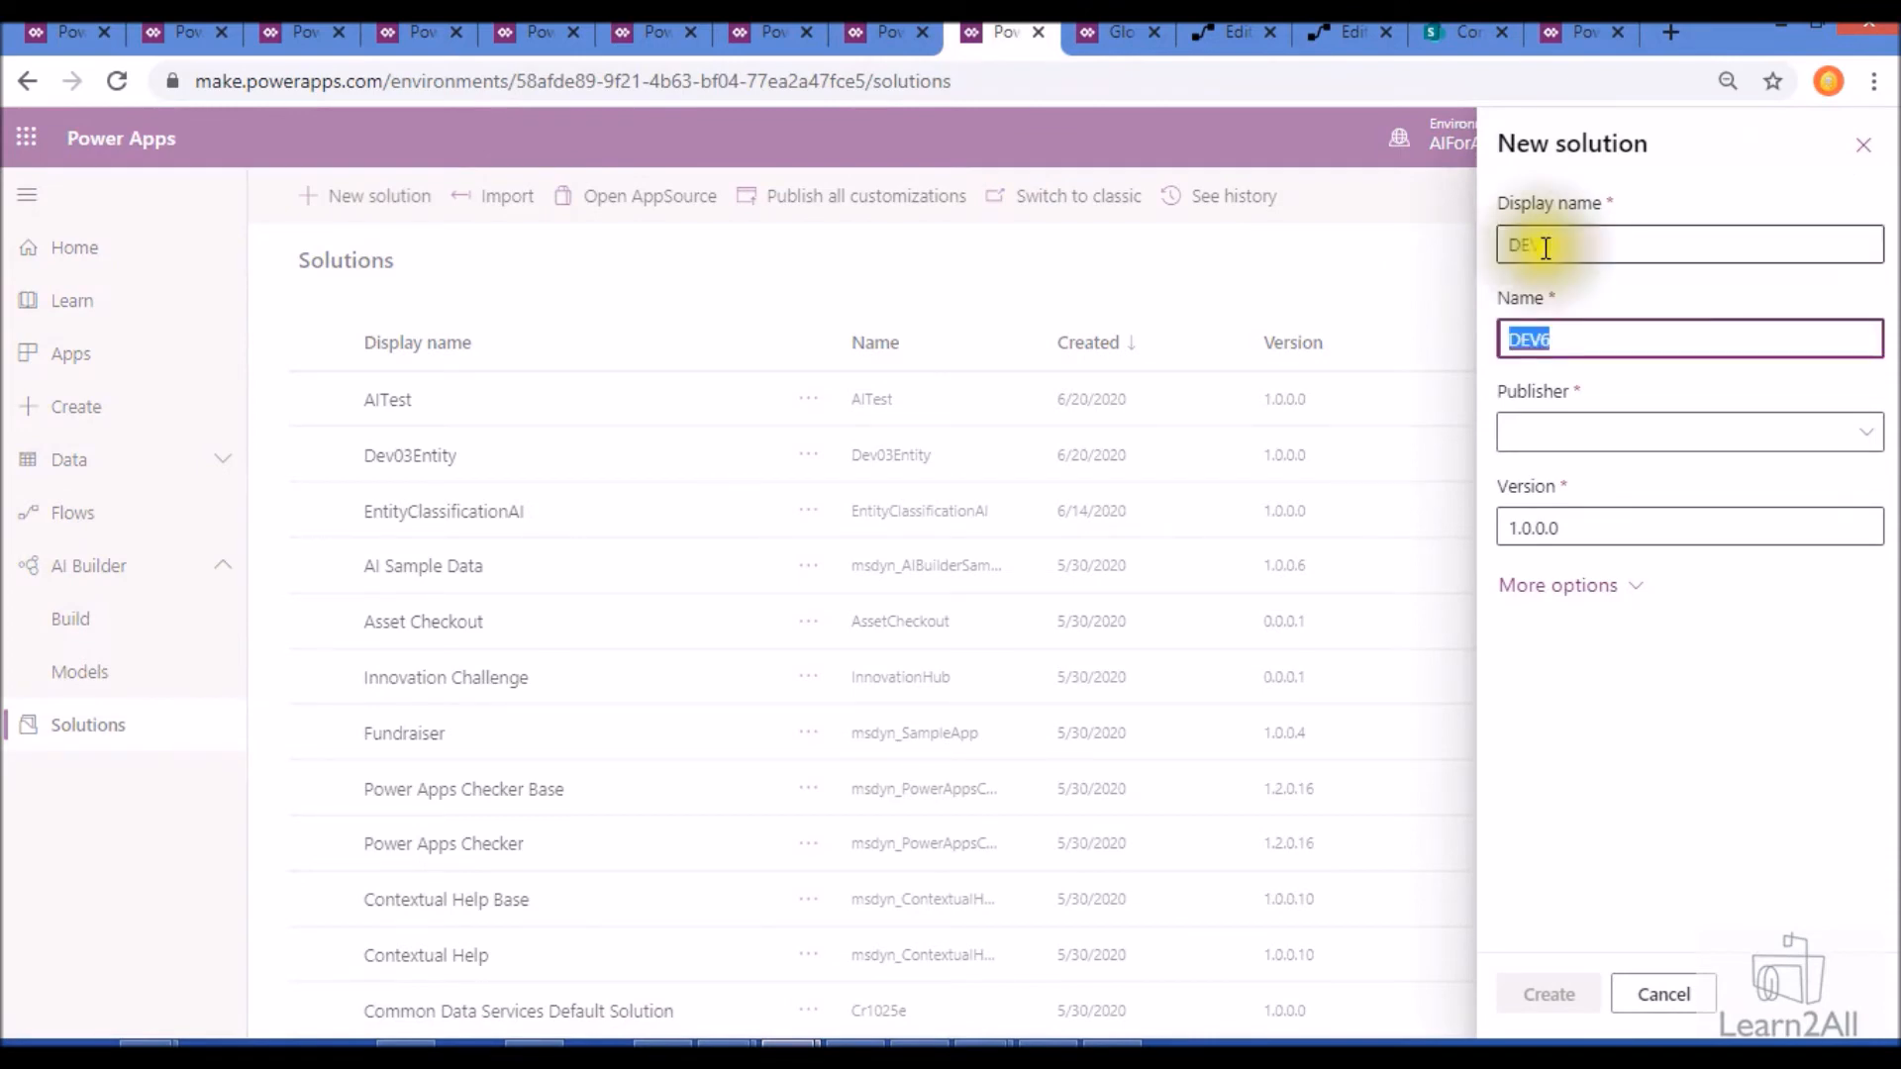
{"action": "left_click", "coordinate": [1560, 433]}
{"action": "left_click", "coordinate": [1557, 525]}
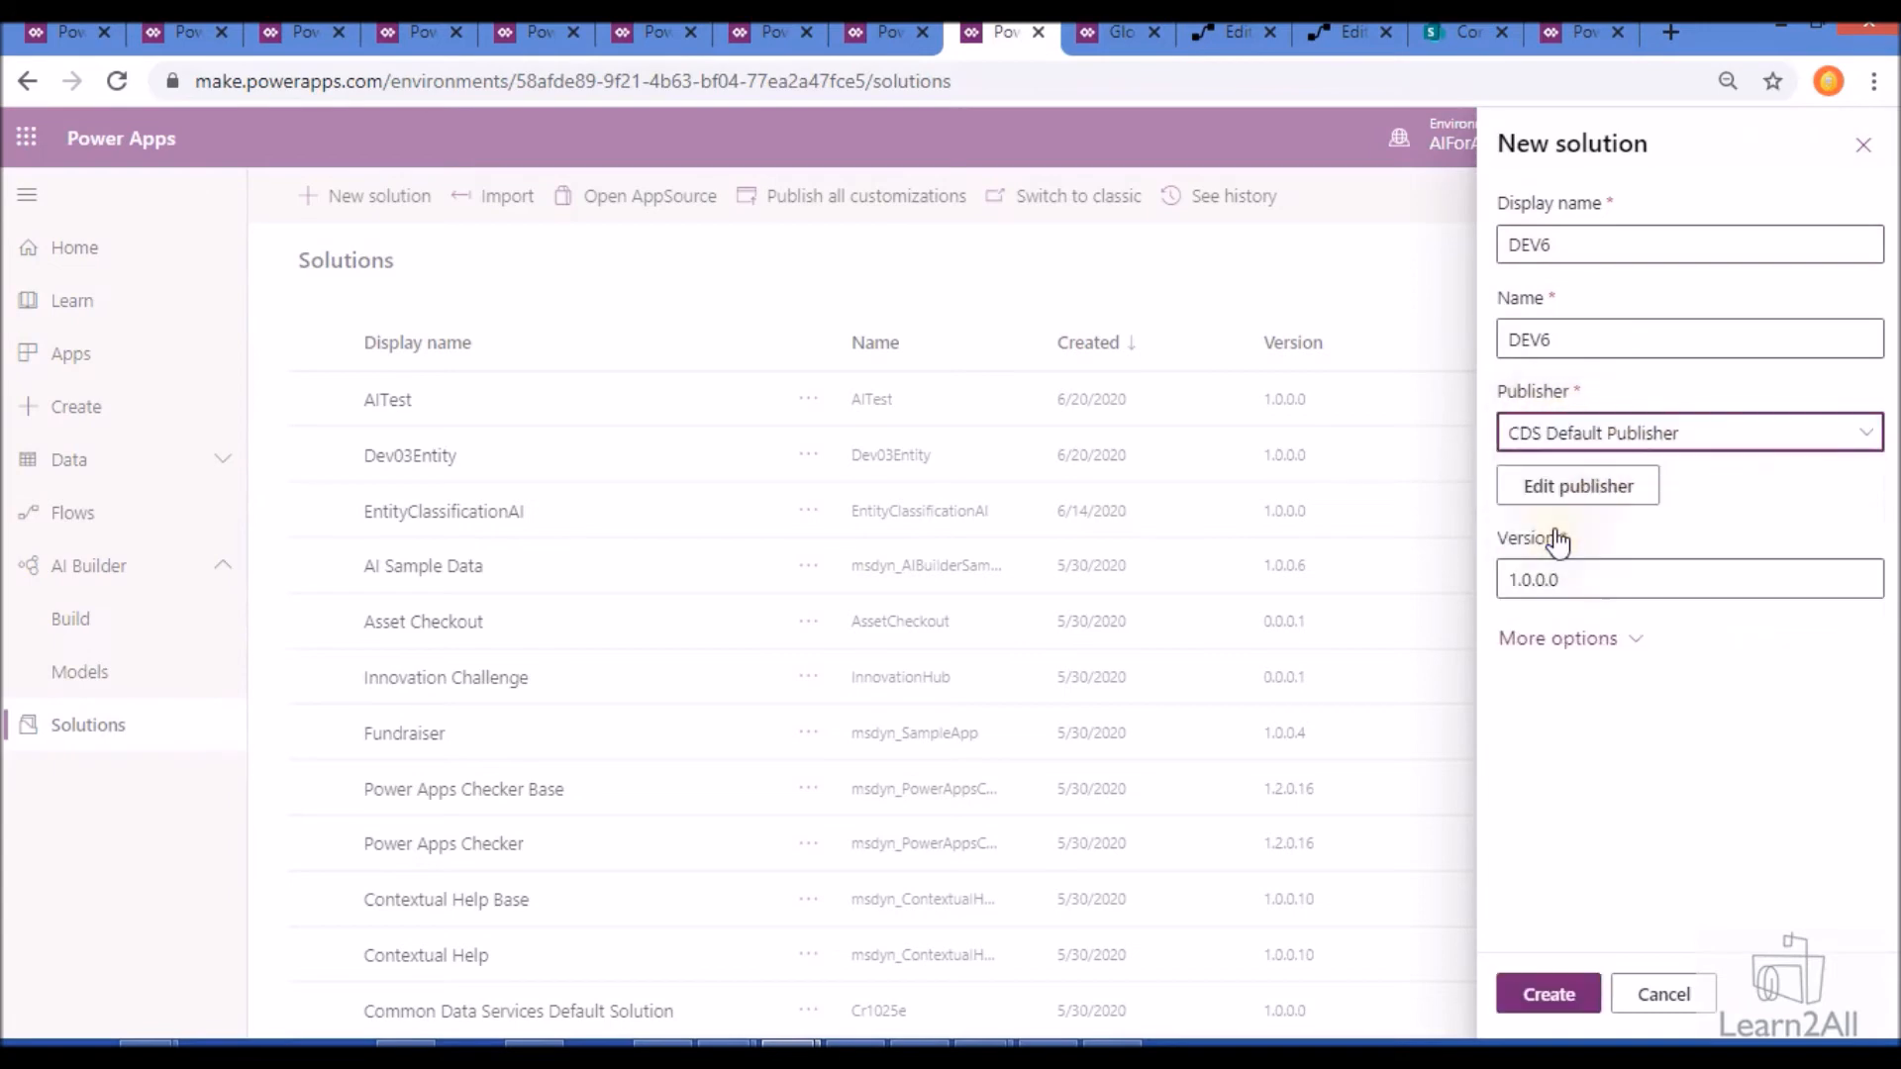
{"action": "left_click", "coordinate": [1575, 1009]}
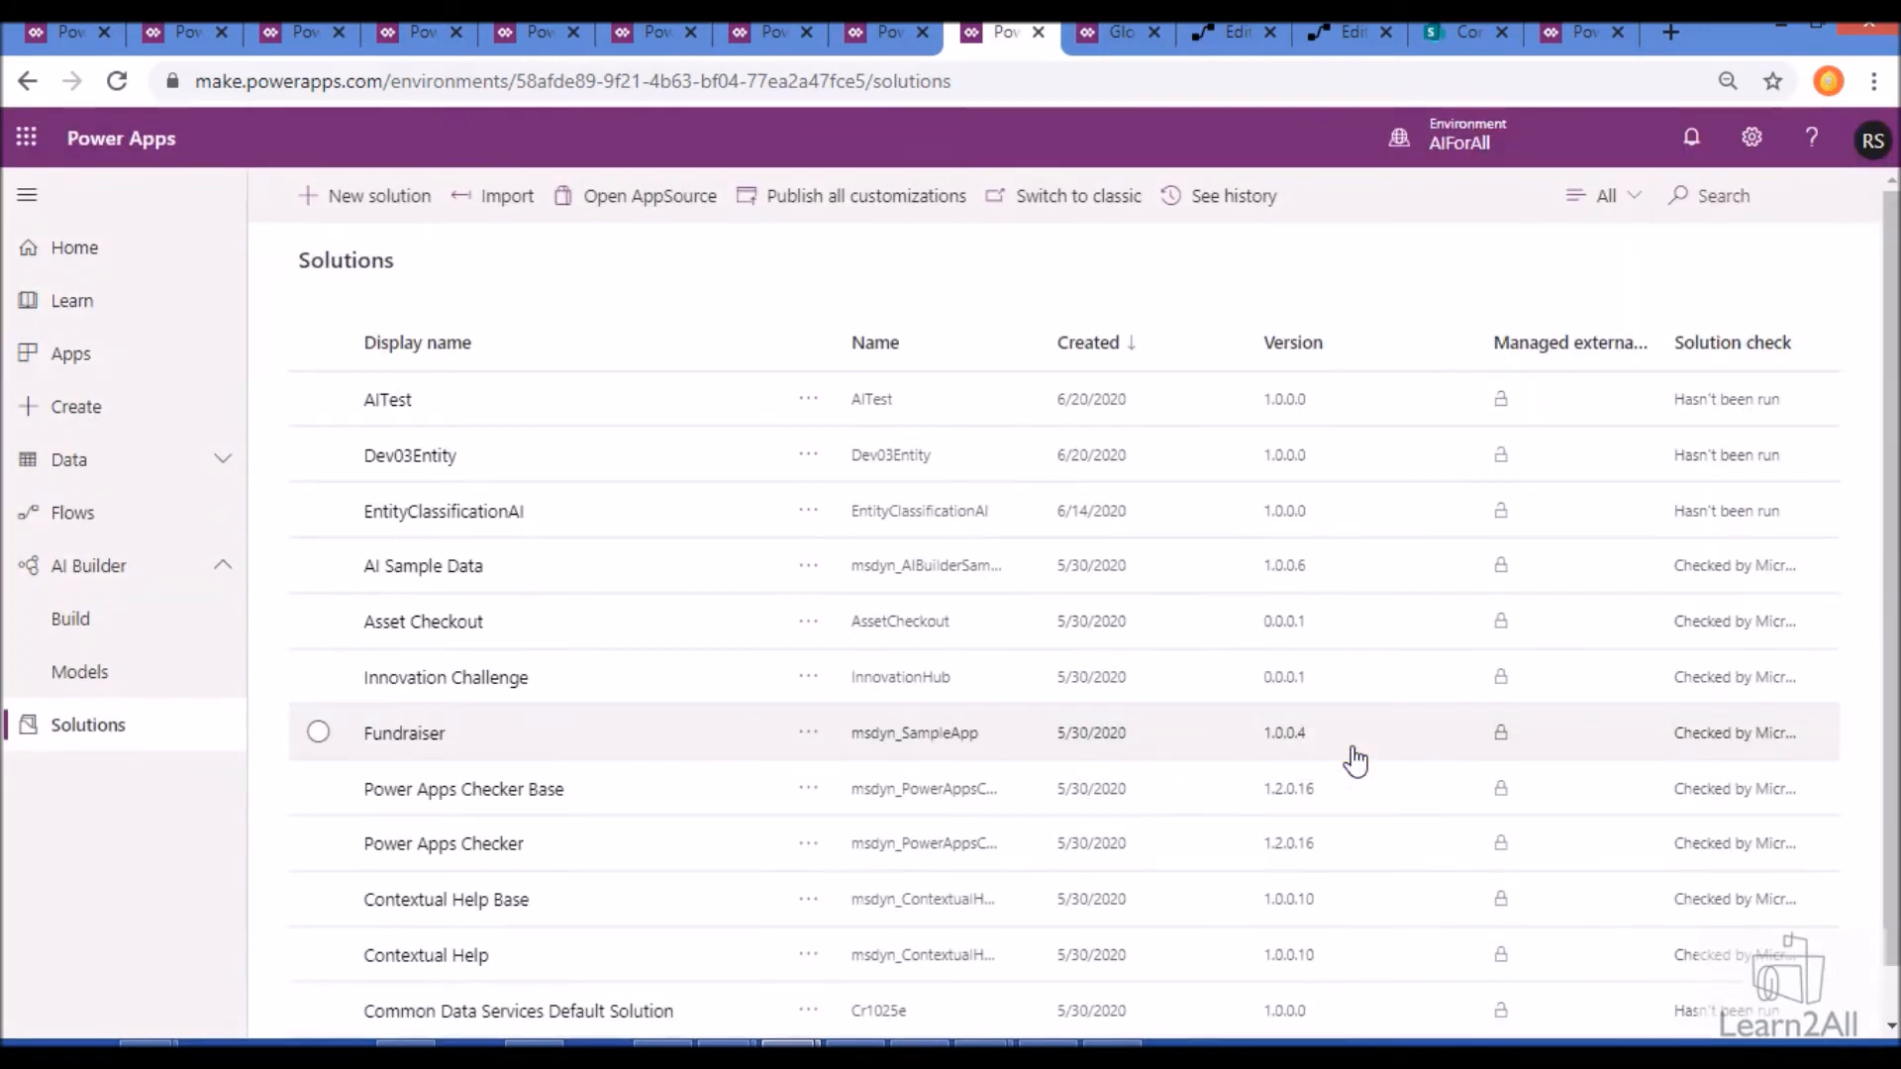
- Open the DEV6 solution and review which component types can be newly created or added from existing ones
{"action": "left_click", "coordinate": [386, 402]}
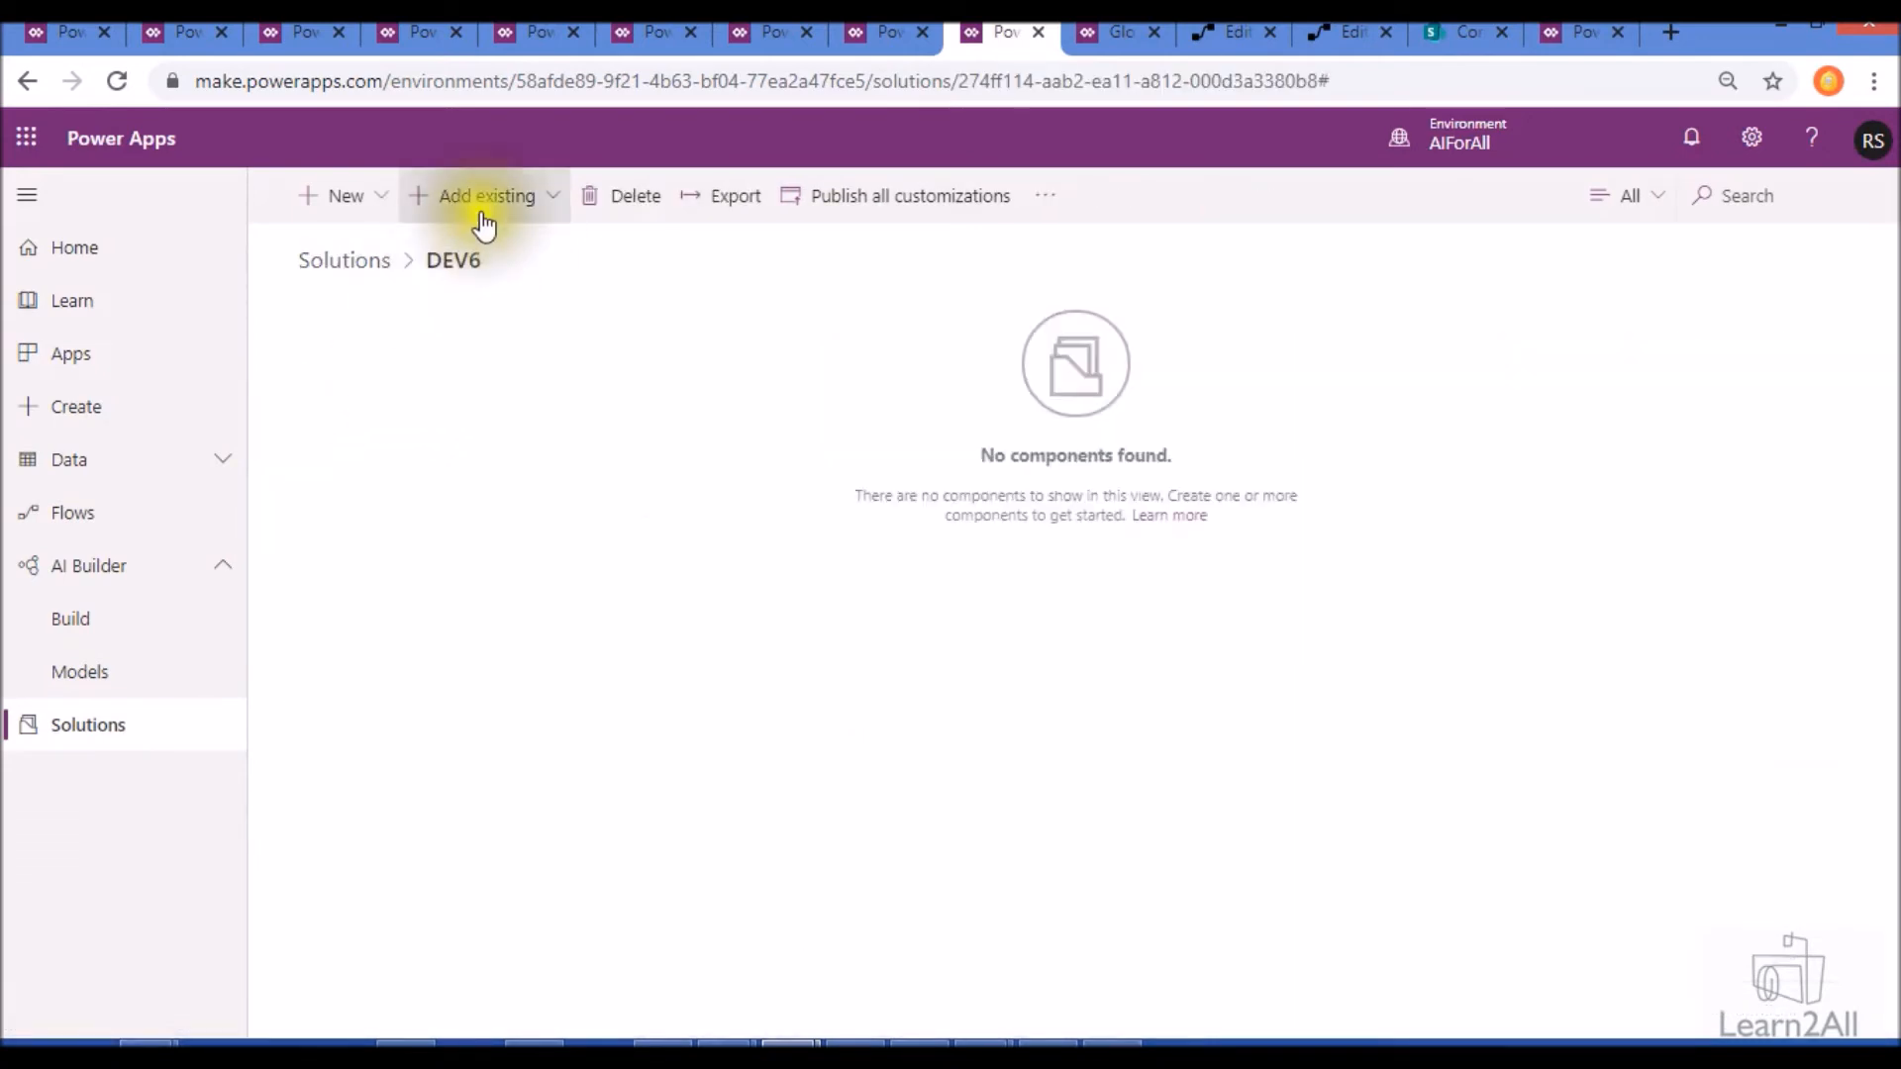
{"action": "left_click", "coordinate": [558, 216]}
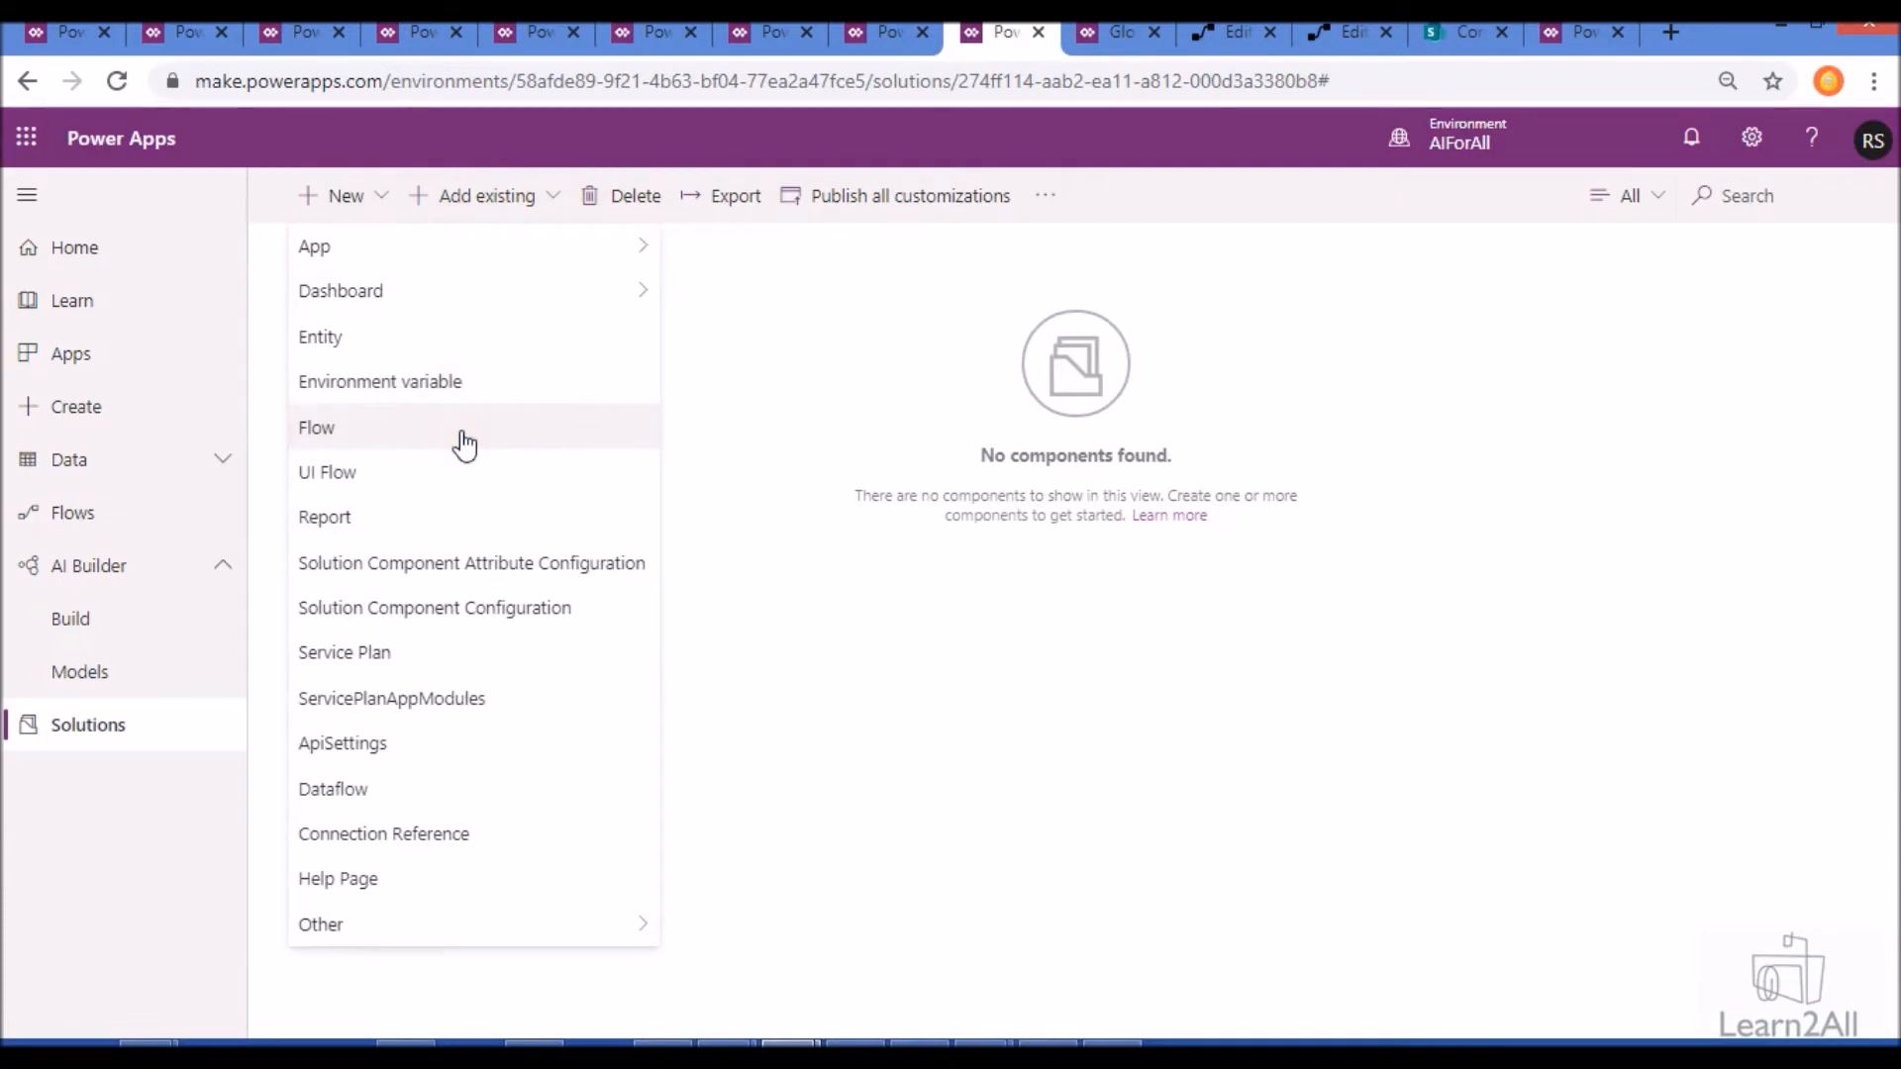
{"action": "mouse_move", "coordinate": [471, 254]}
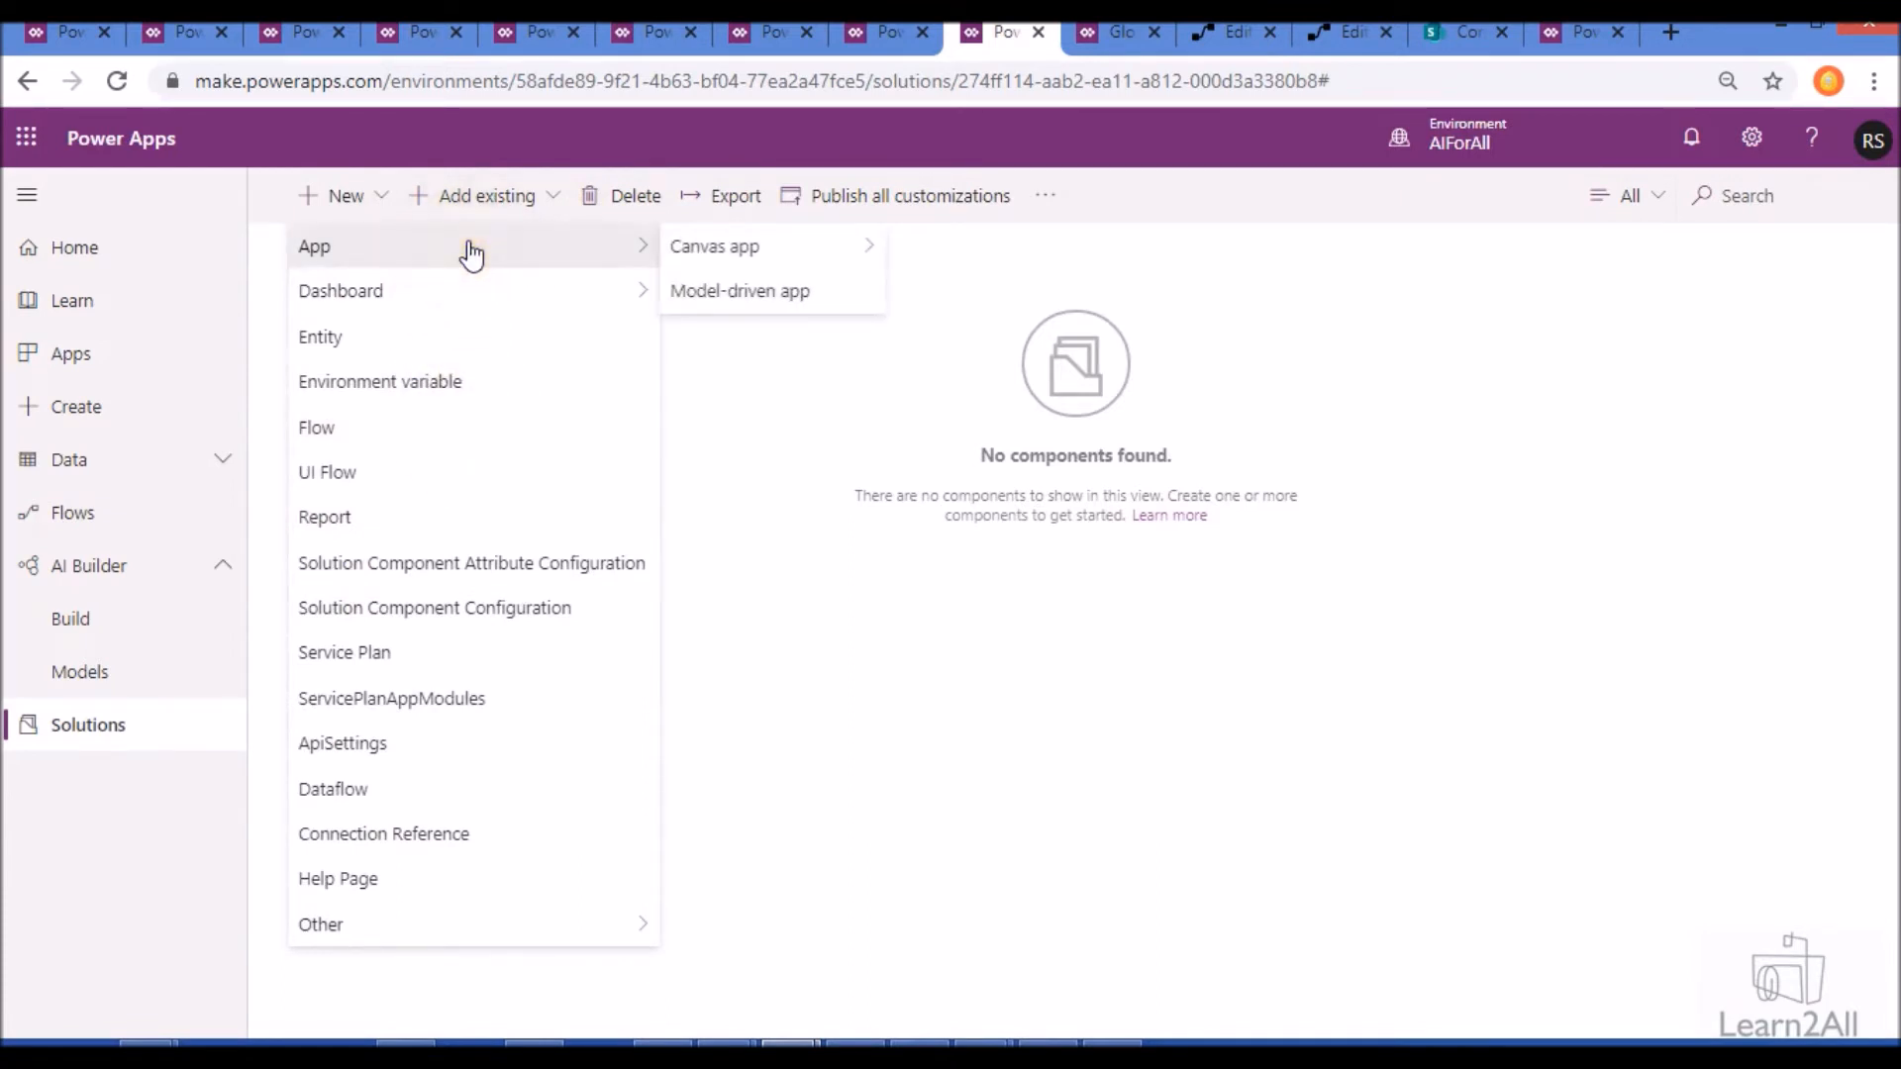
{"action": "left_click", "coordinate": [545, 198]}
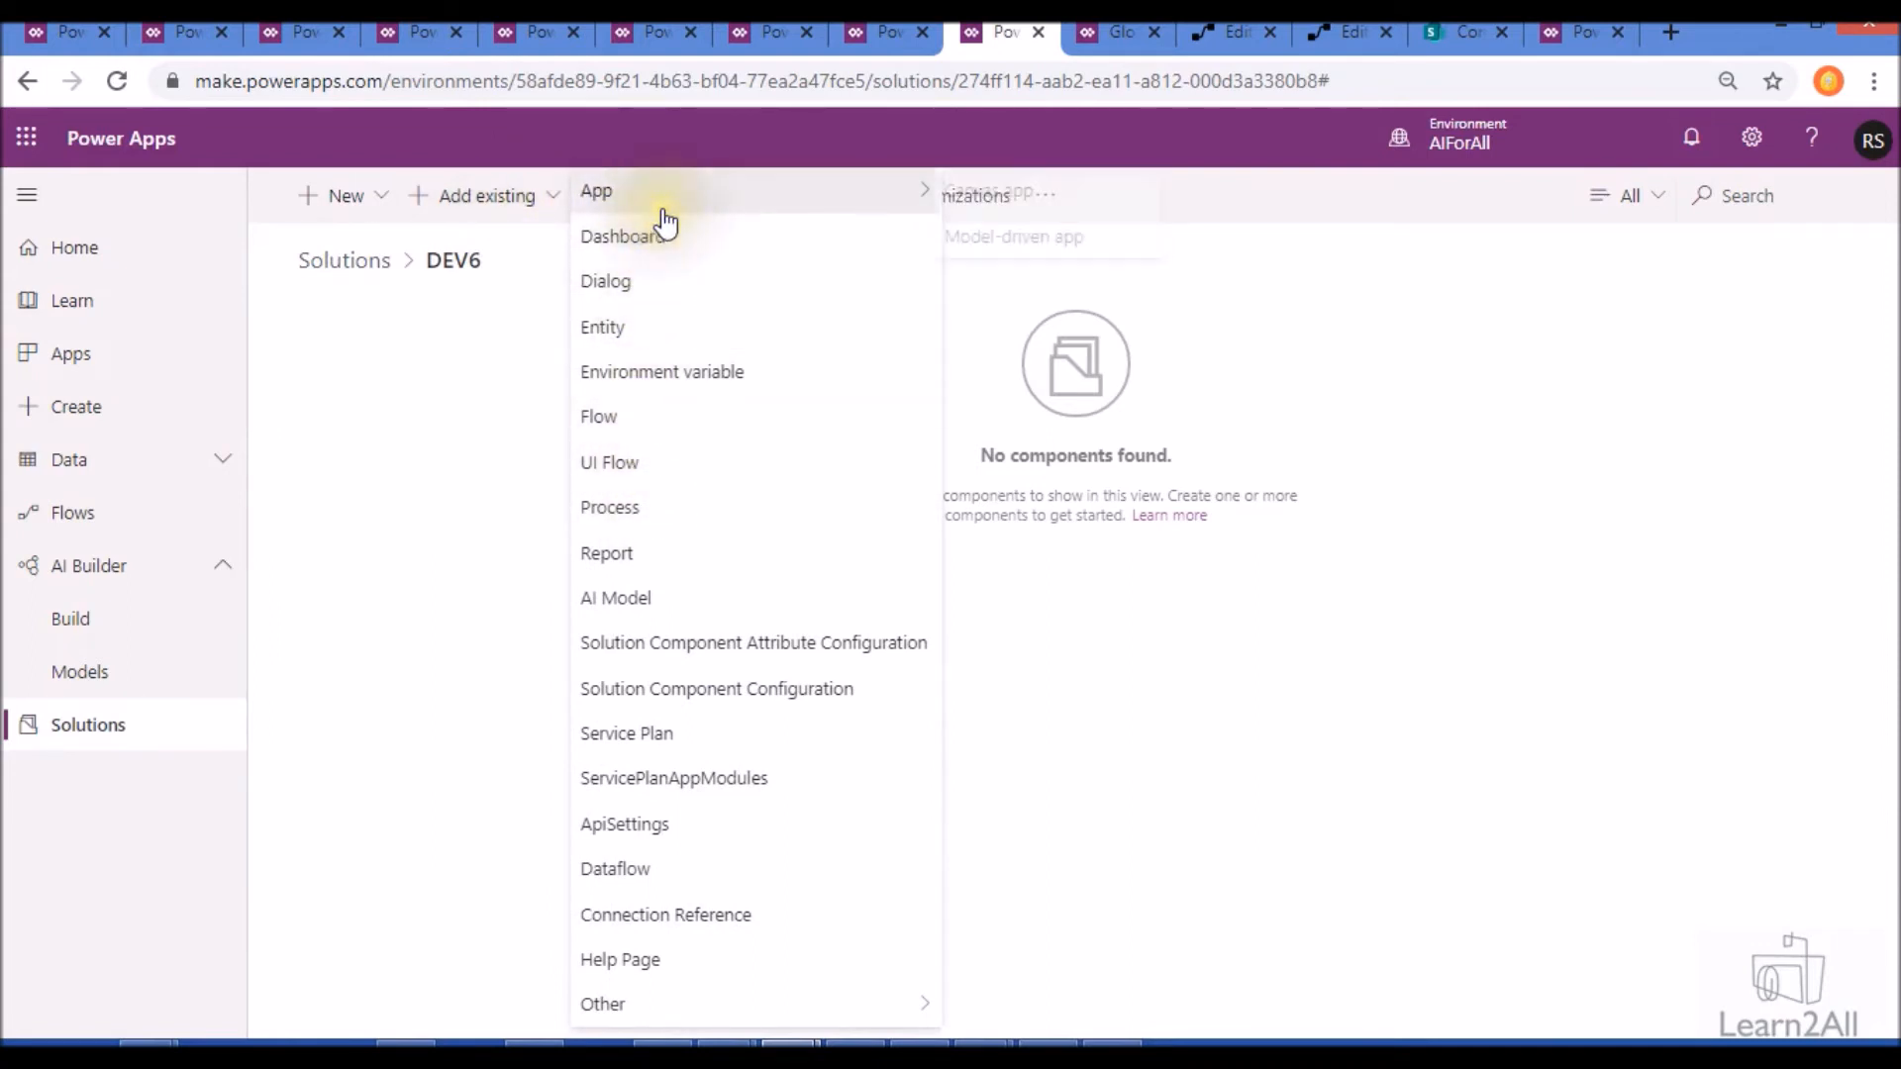
{"action": "left_click", "coordinate": [390, 467]}
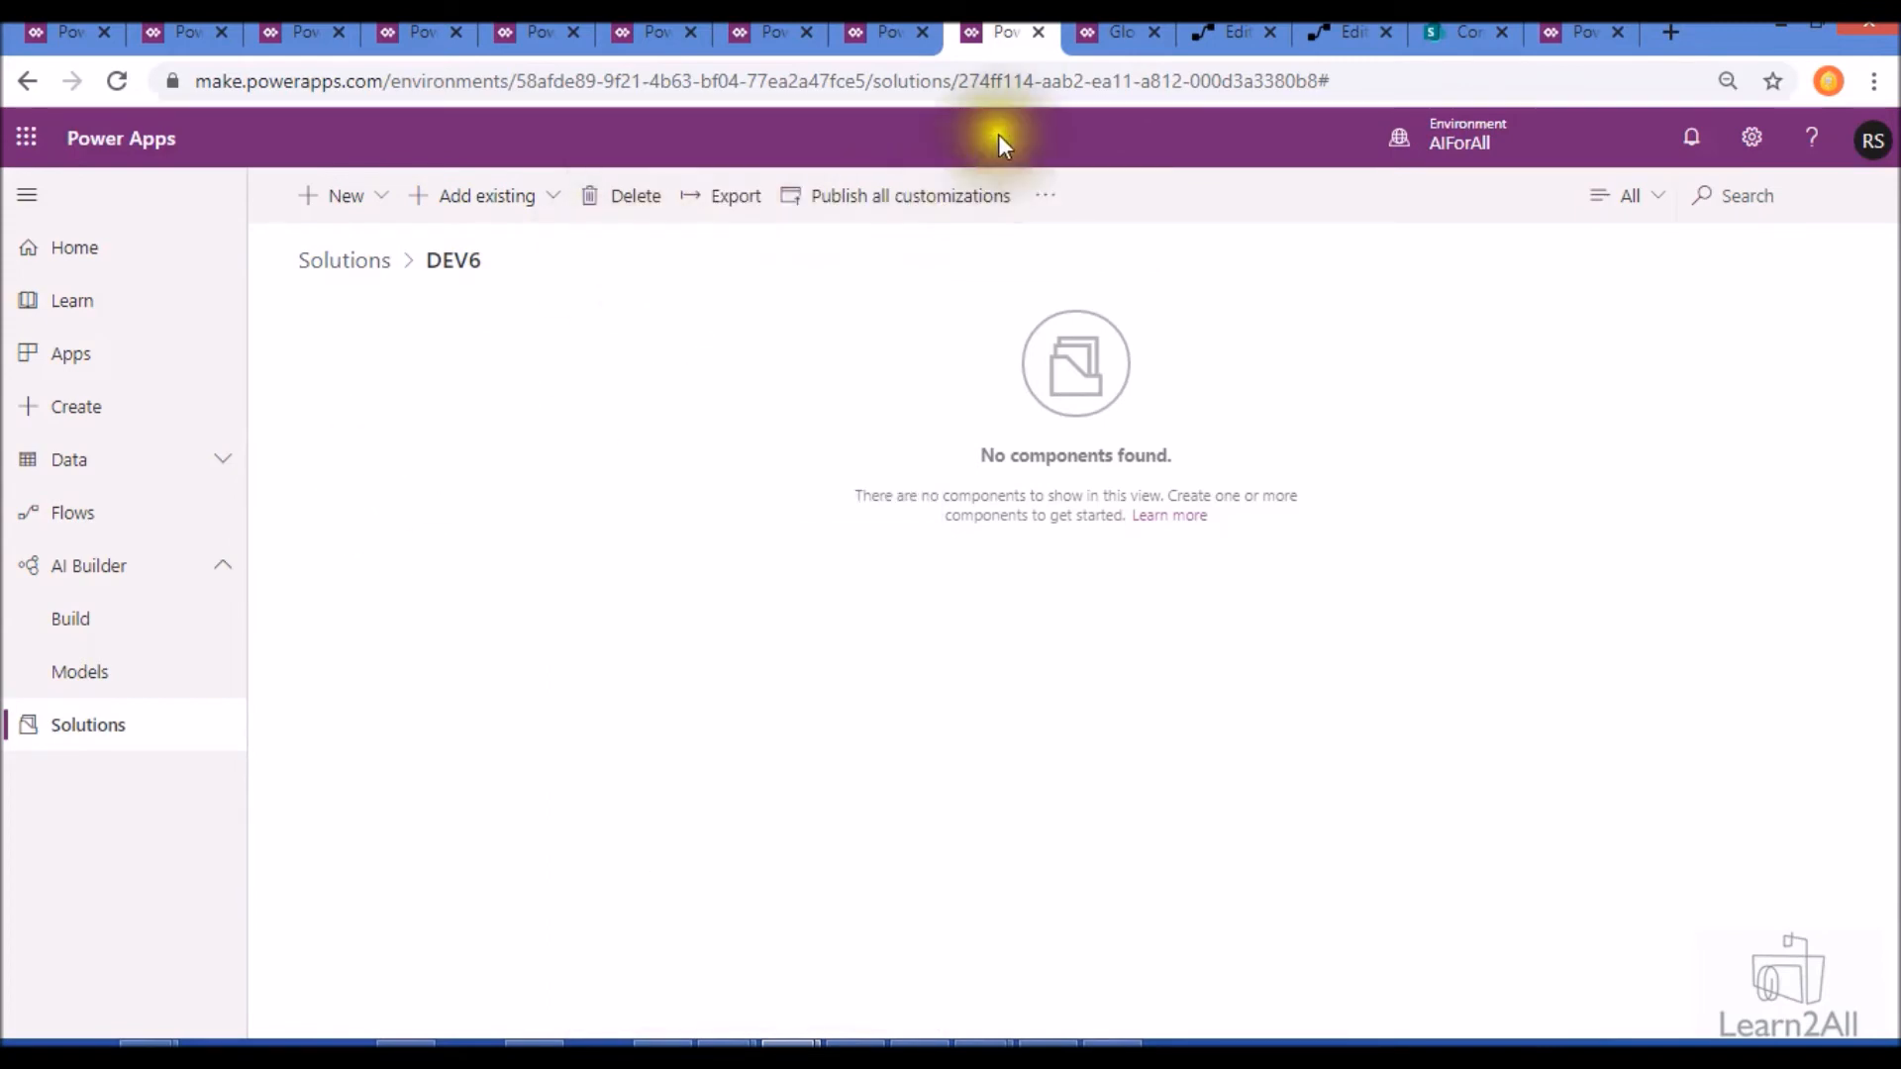
- Duplicate the browser tab showing DEV6 and open the EntityClassificationAI solution from the solutions list
{"action": "left_click", "coordinate": [1083, 44]}
{"action": "left_click", "coordinate": [983, 49]}
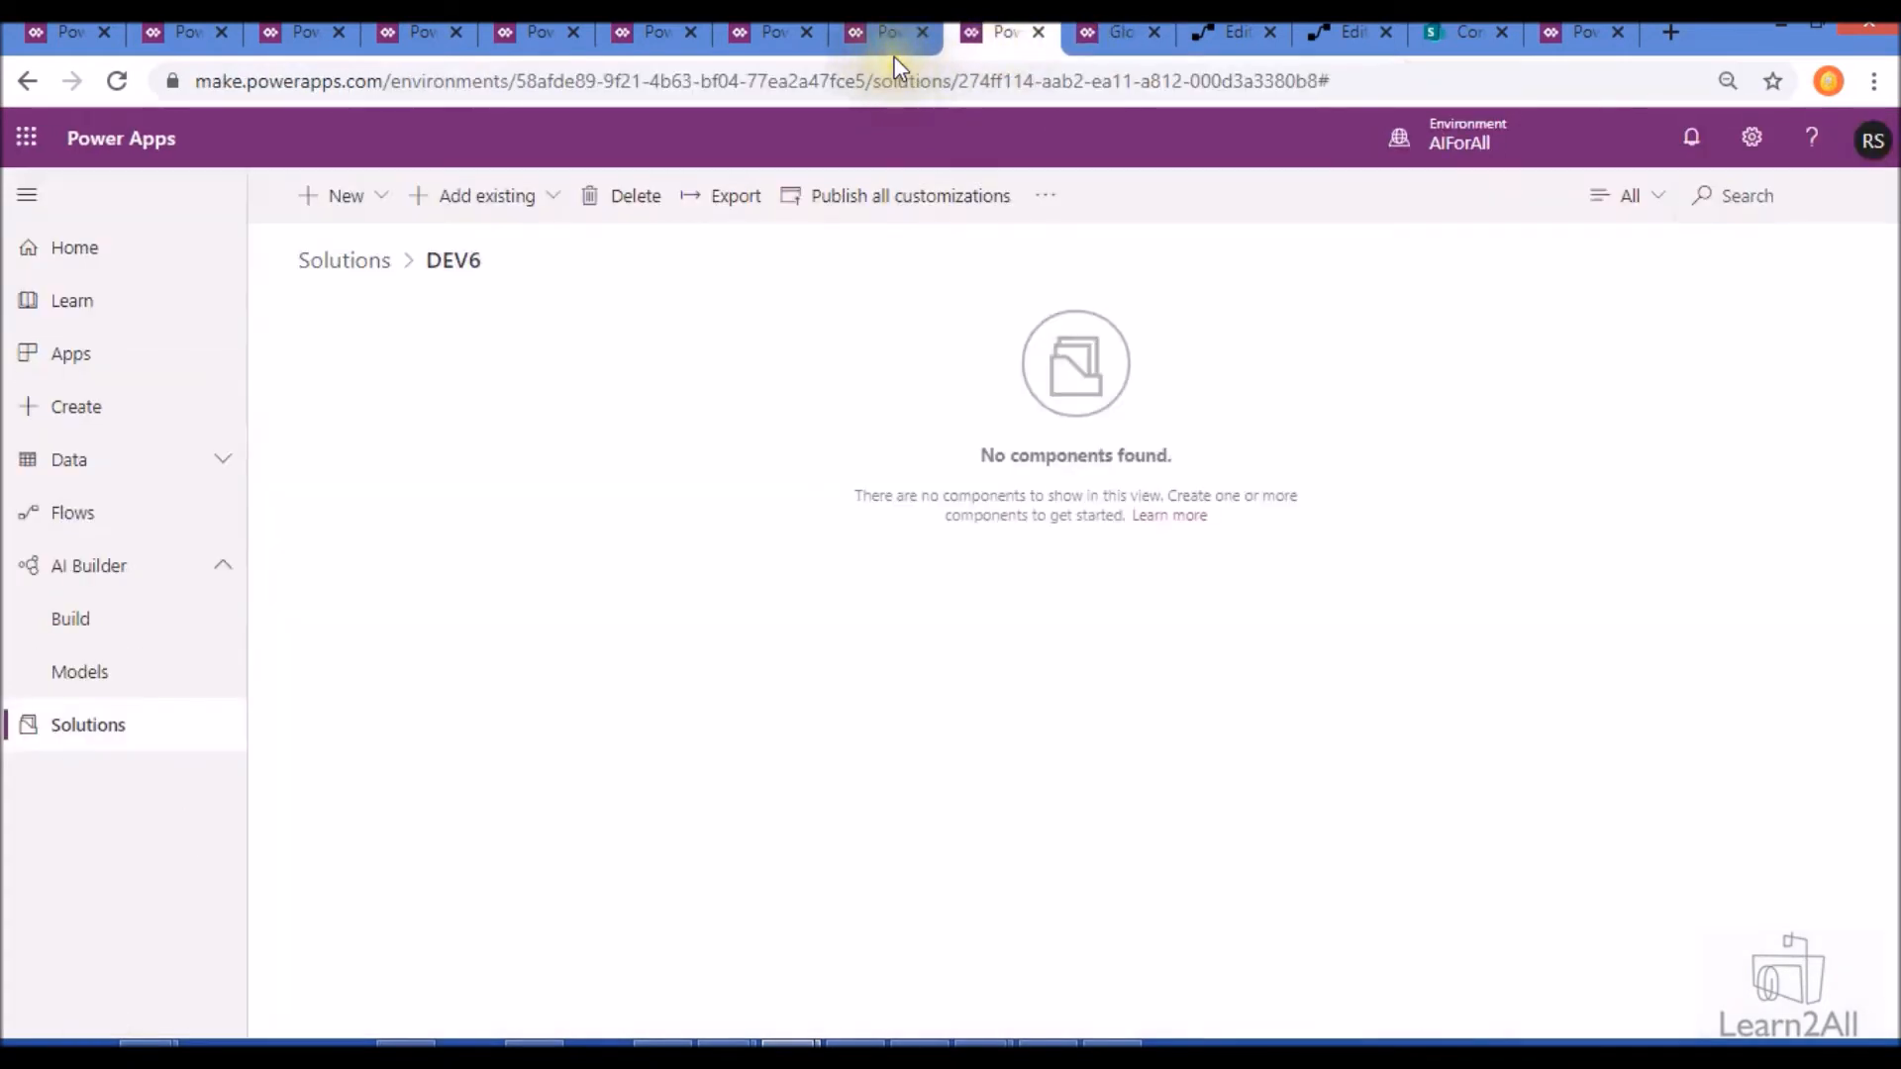
{"action": "left_click", "coordinate": [891, 55]}
{"action": "left_click", "coordinate": [980, 30]}
{"action": "right_click", "coordinate": [987, 32]}
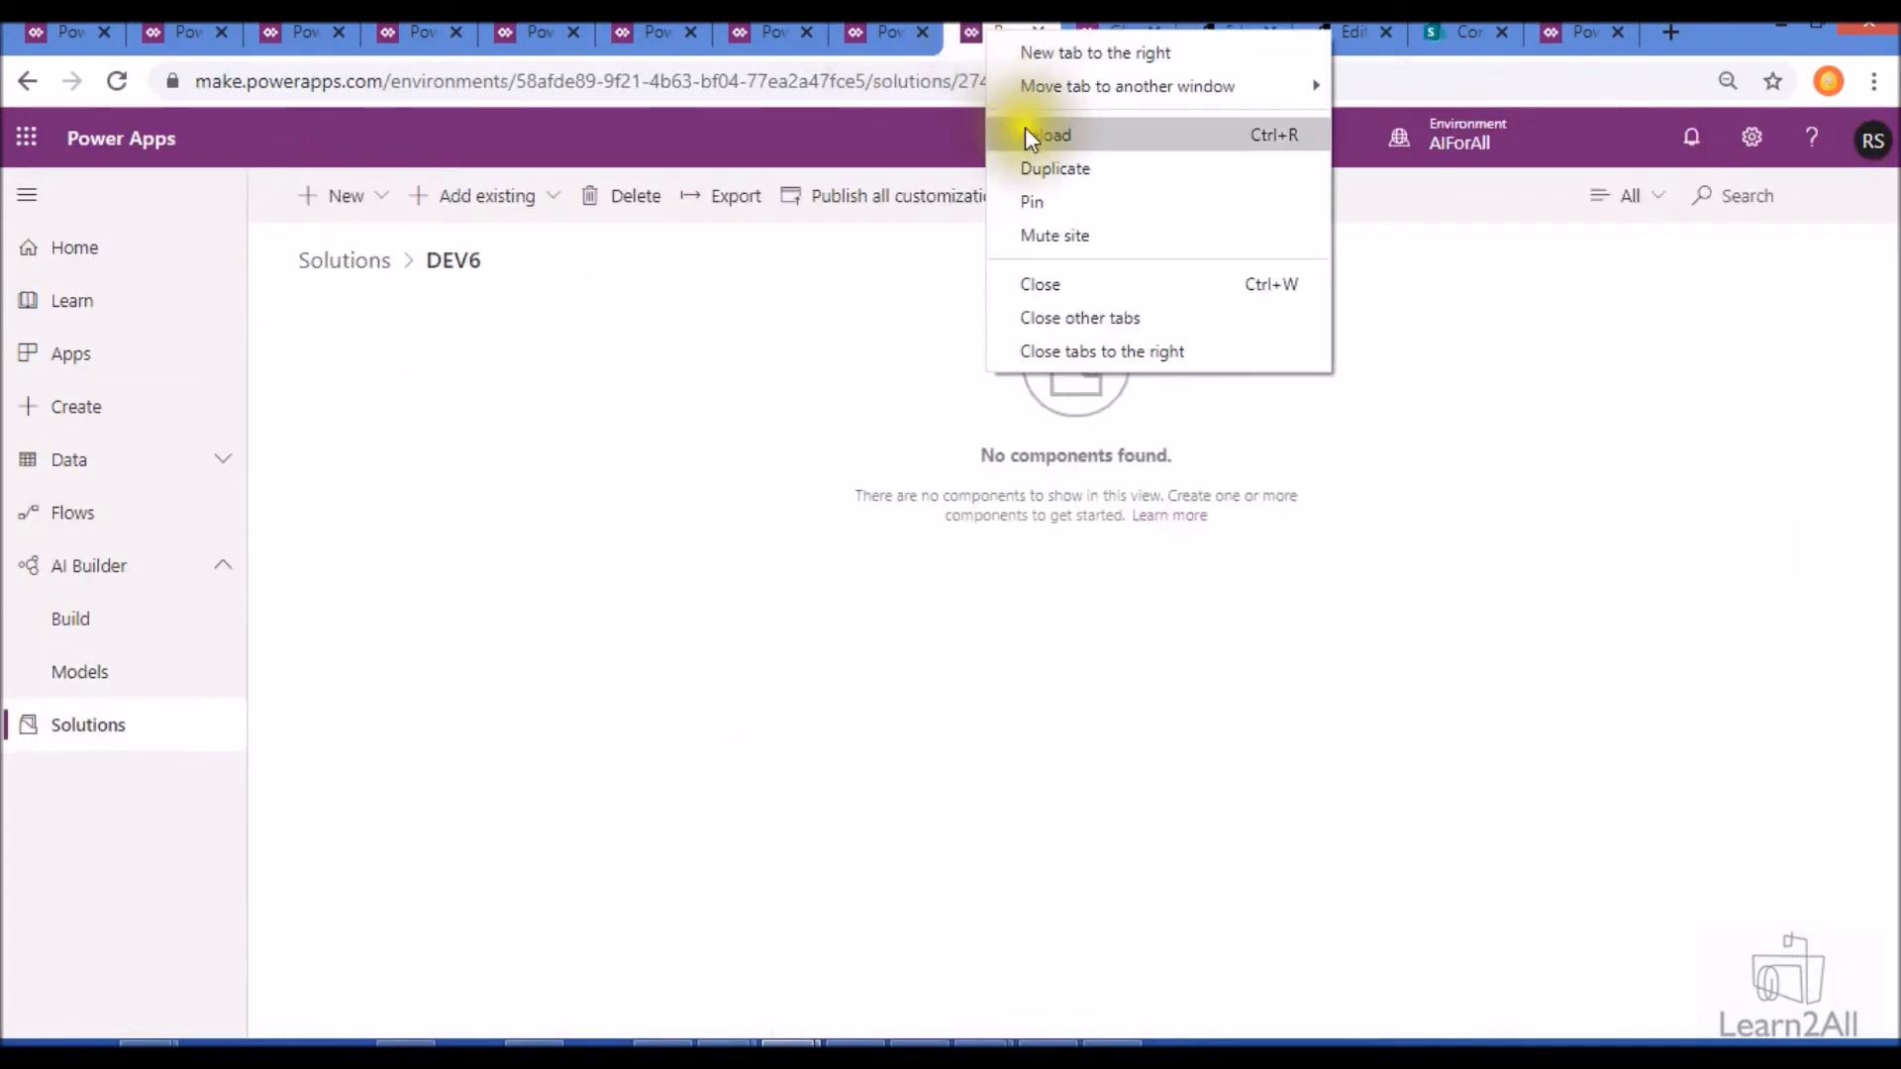
{"action": "left_click", "coordinate": [1031, 168]}
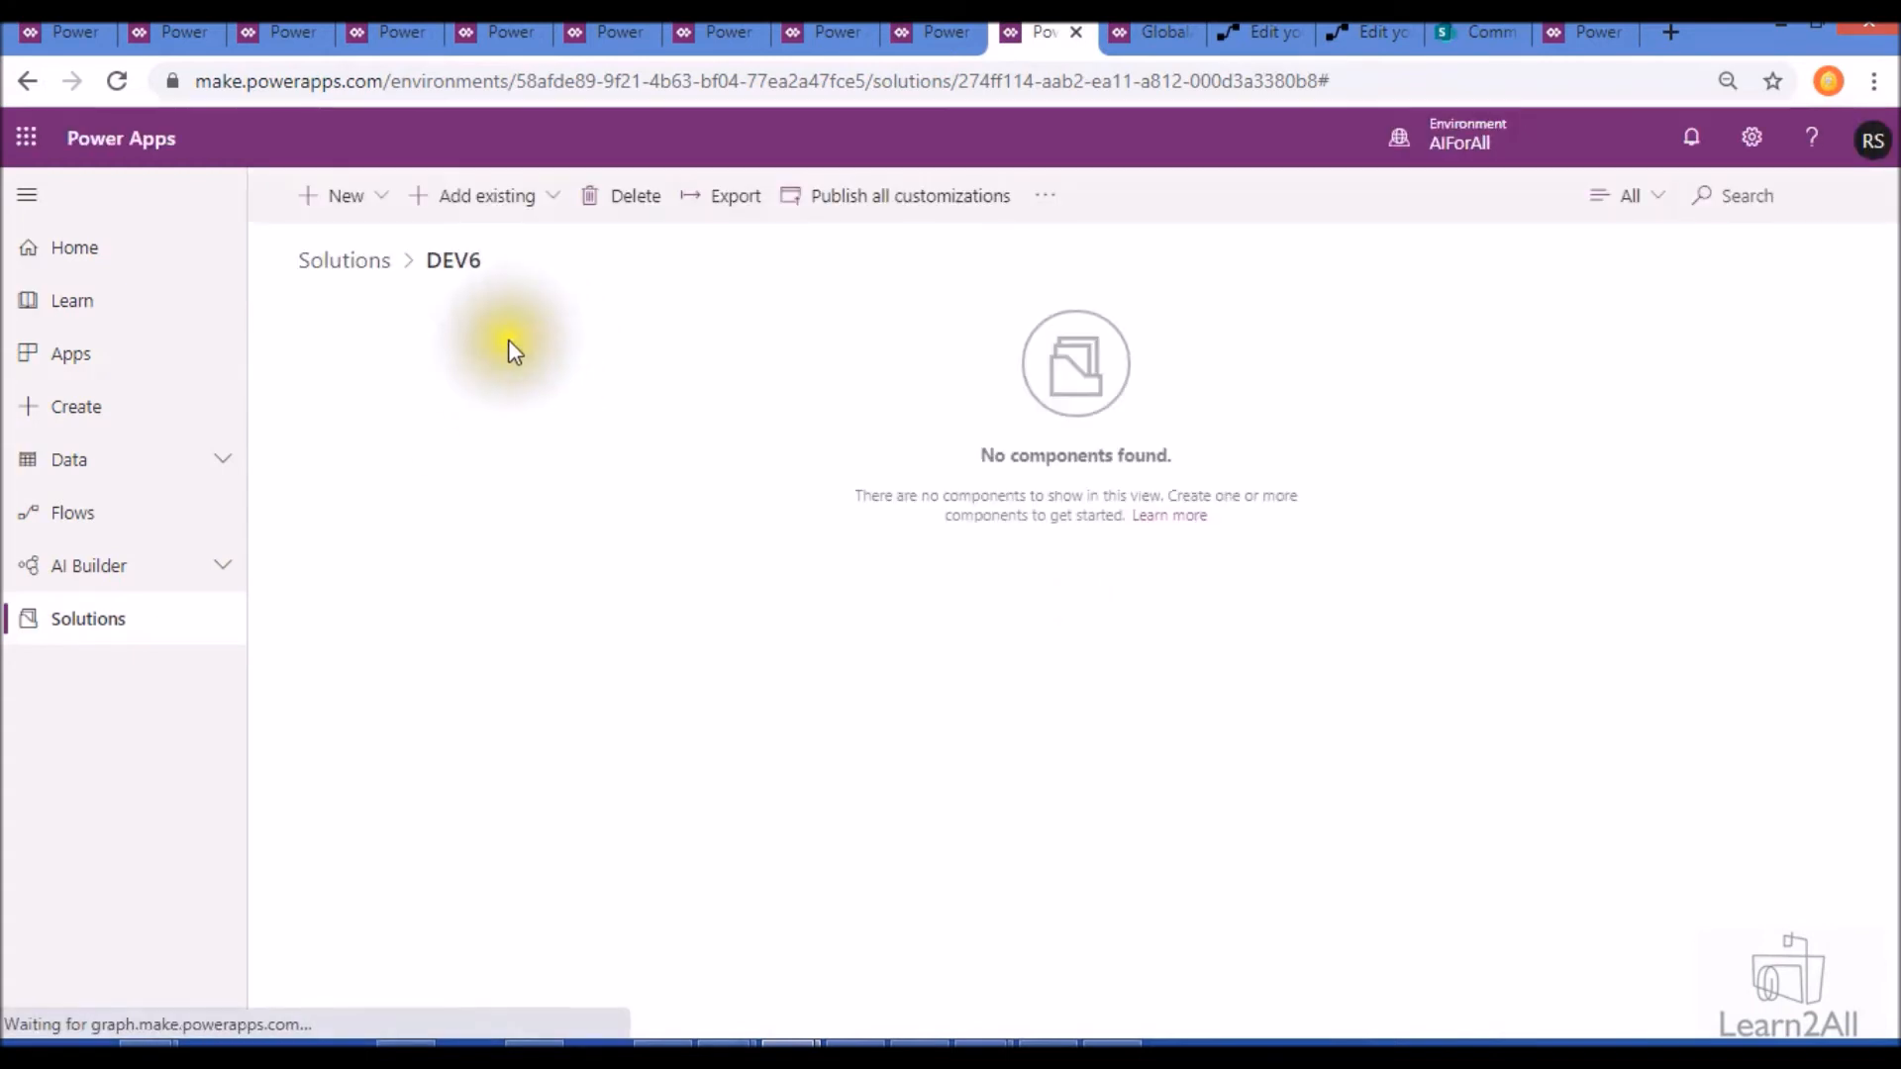
{"action": "left_click", "coordinate": [374, 279]}
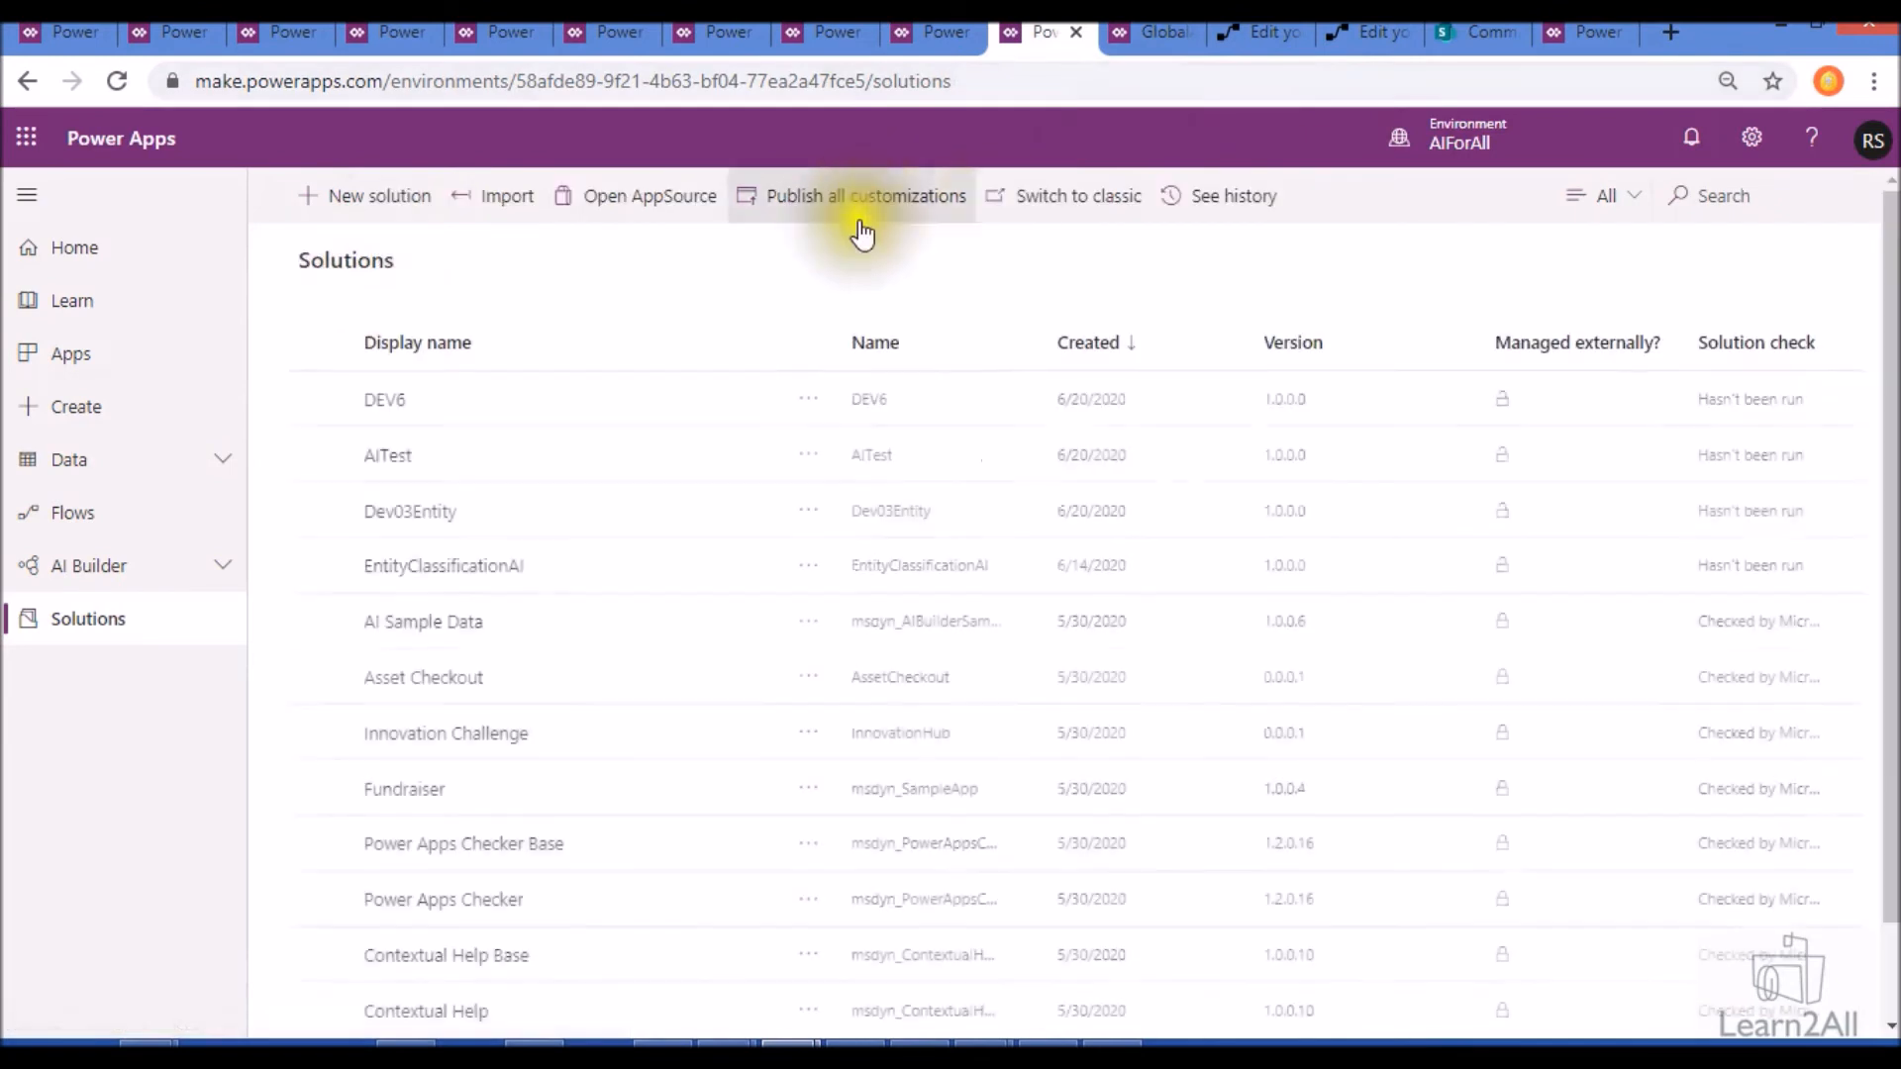
{"action": "left_click", "coordinate": [461, 569]}
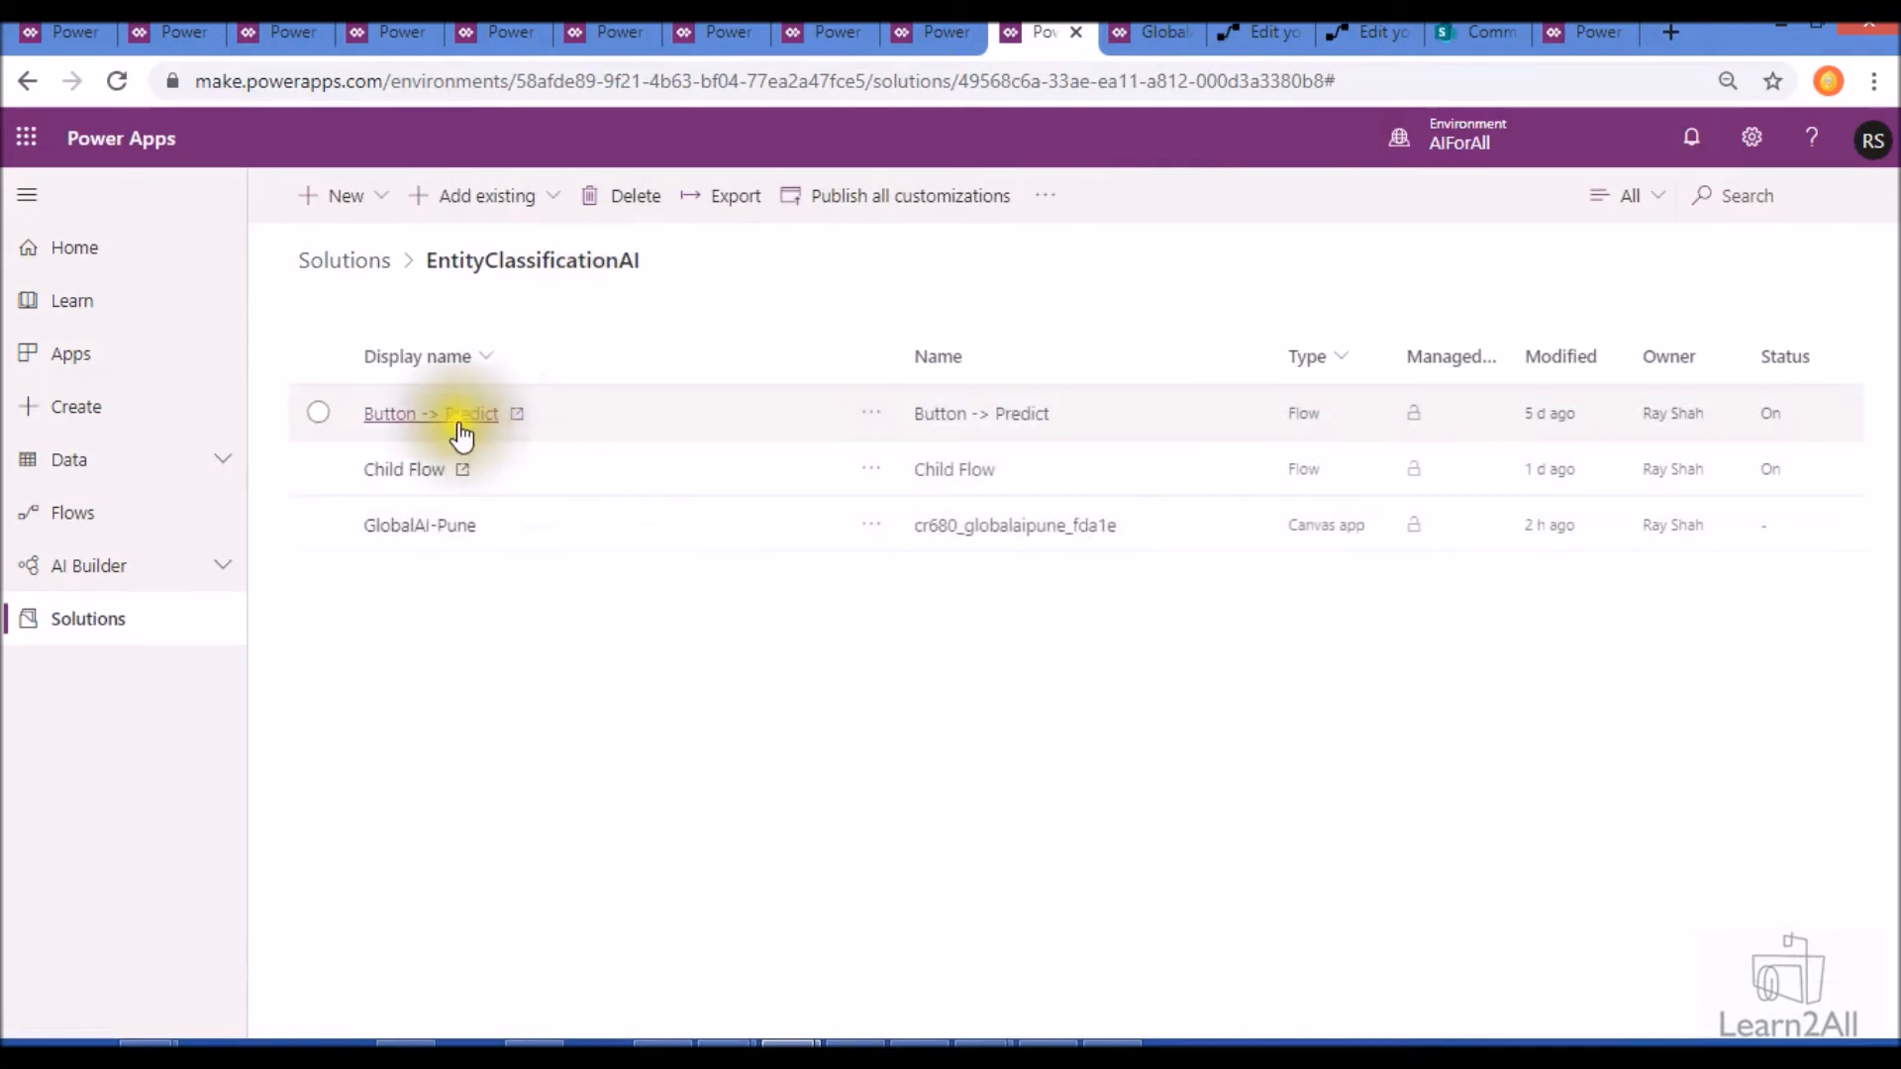
- Switch to the GlobalAI-Pune app and examine its text input and the full OnSelect formula of the Extract Entities button
{"action": "left_click", "coordinate": [1167, 36]}
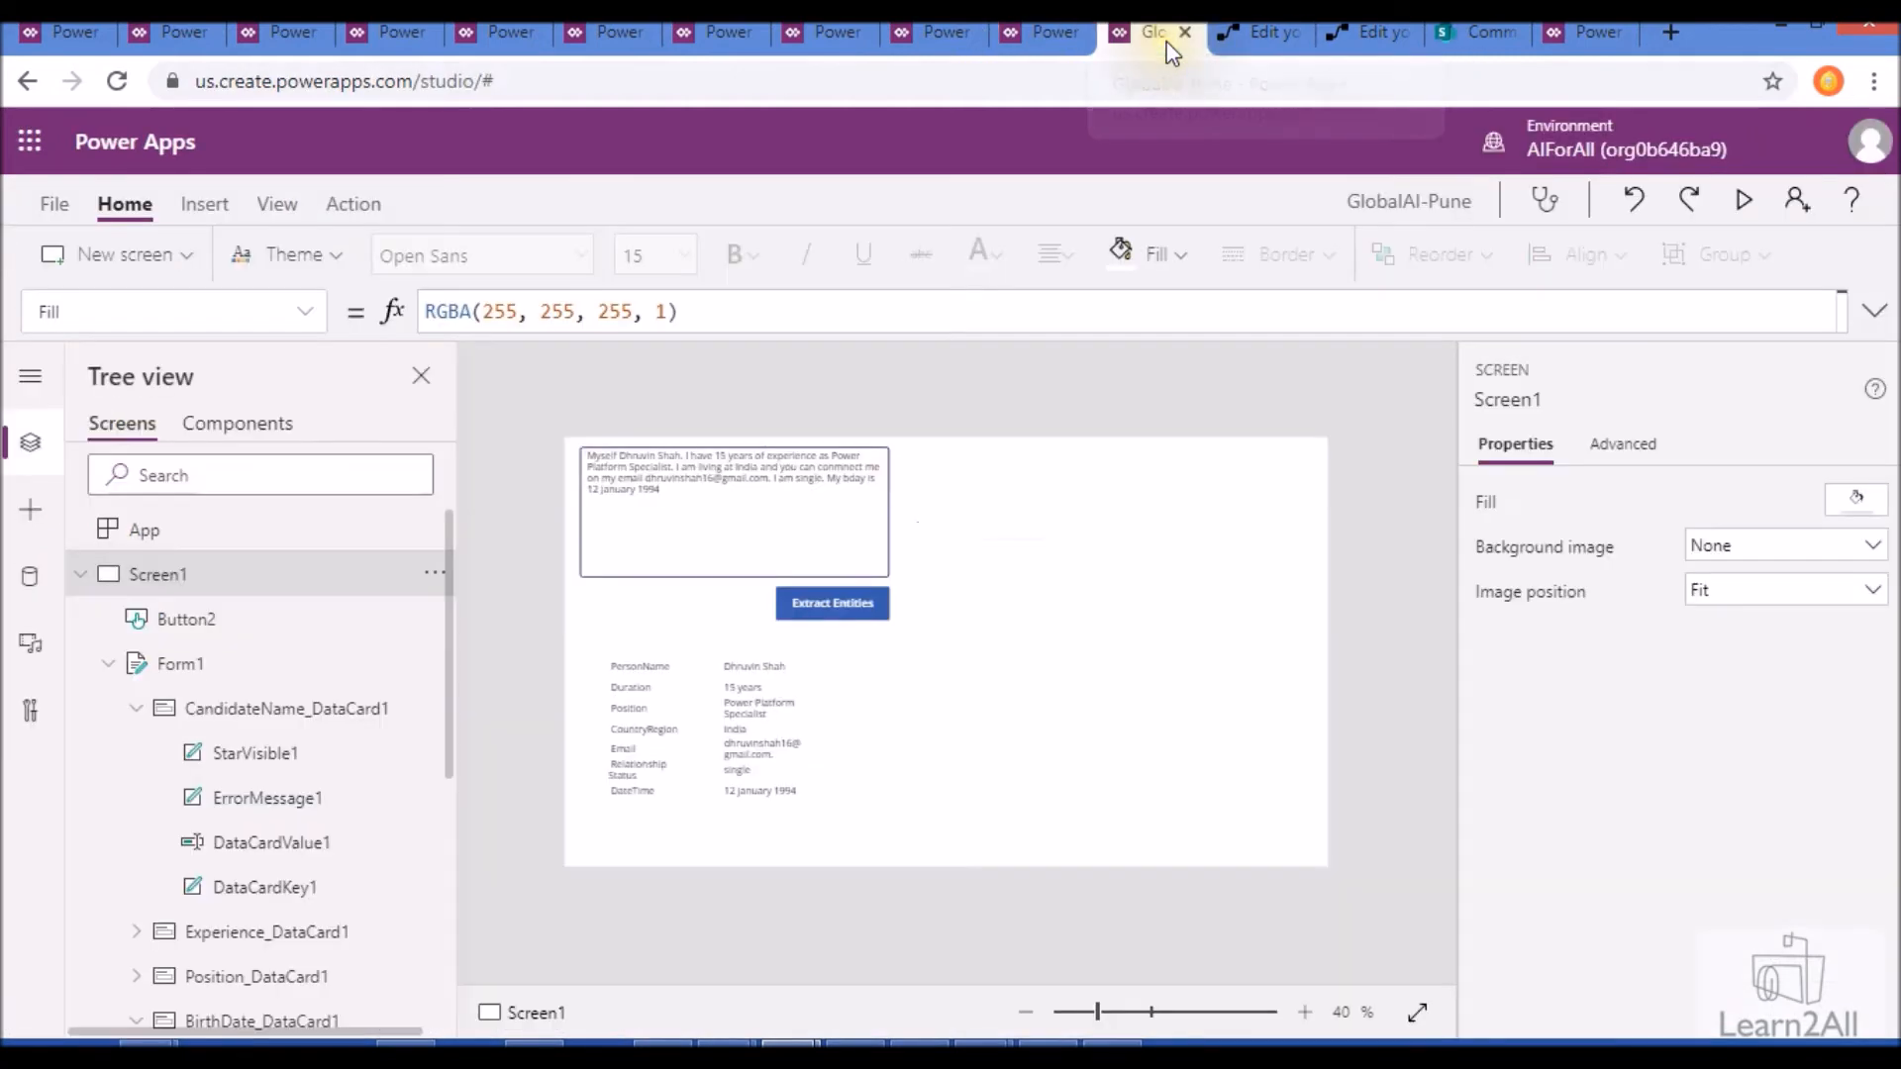
{"action": "left_click", "coordinate": [823, 564]}
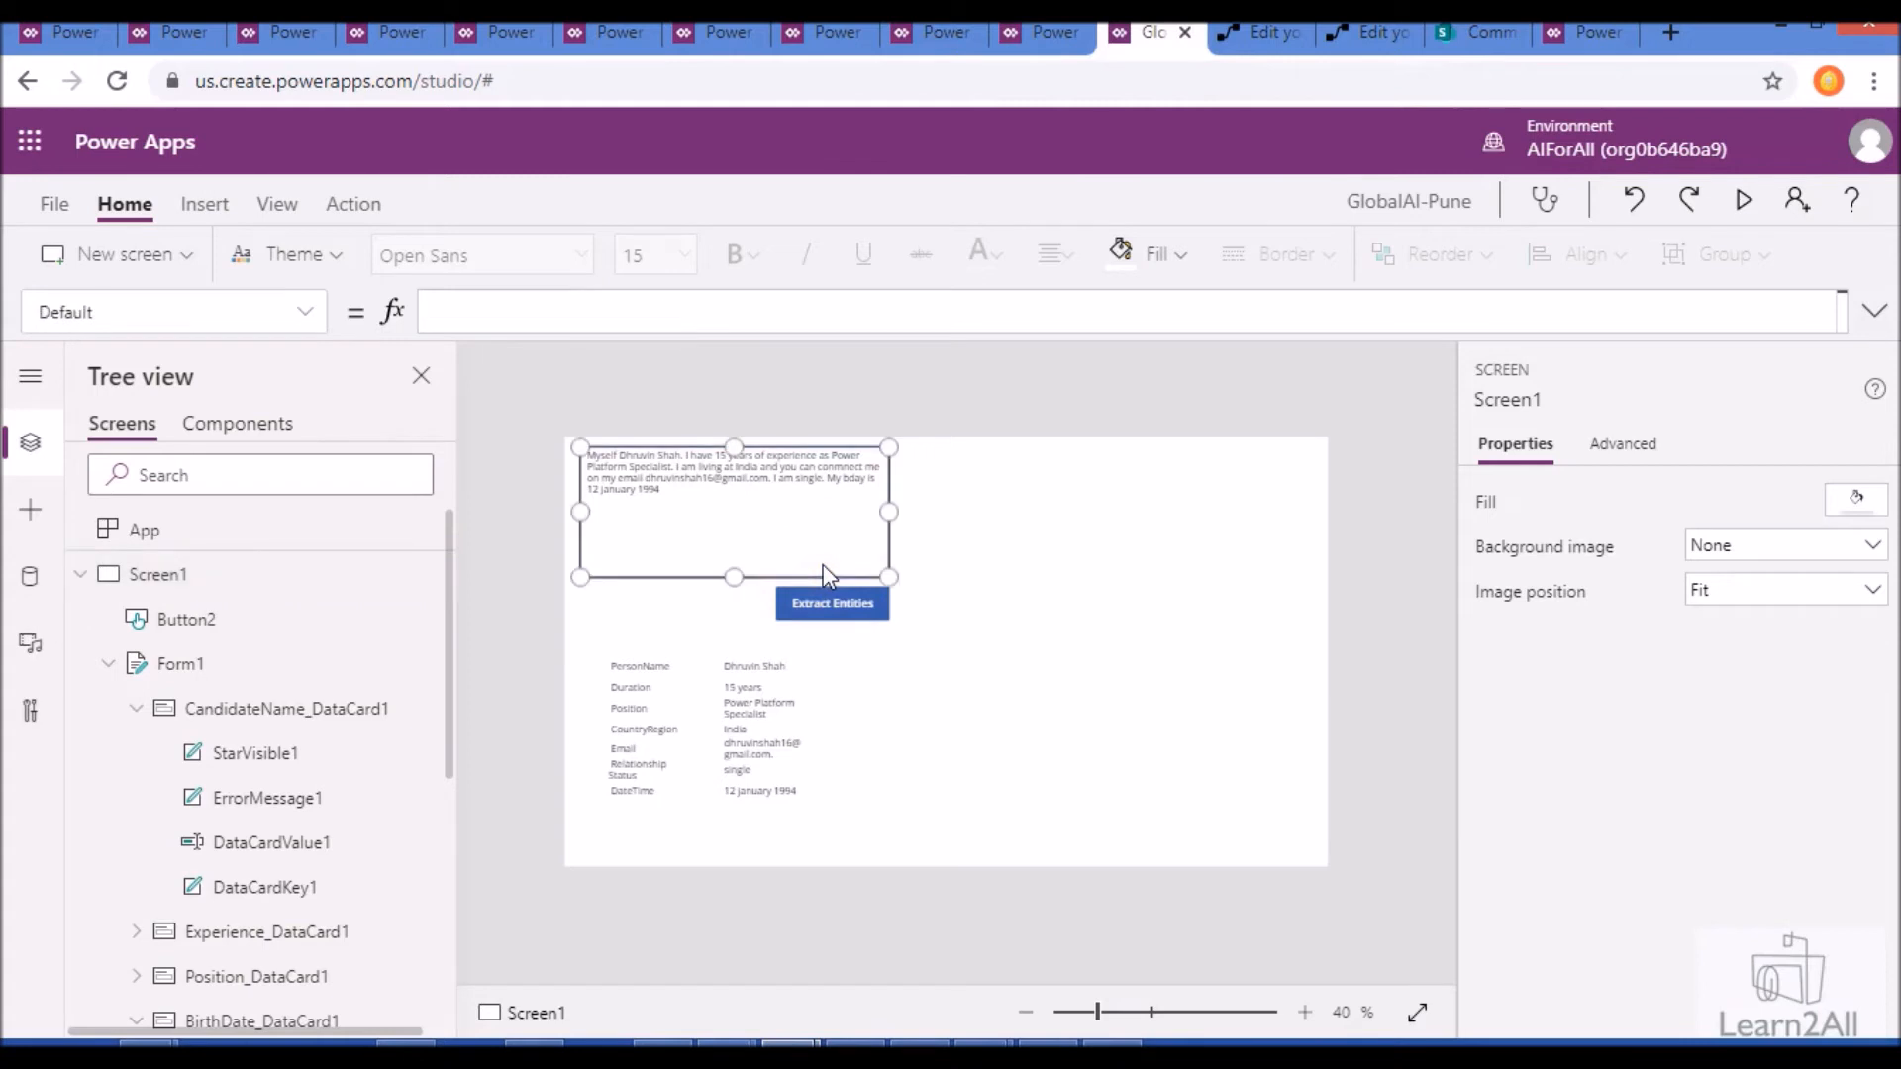
{"action": "left_click", "coordinate": [829, 616]}
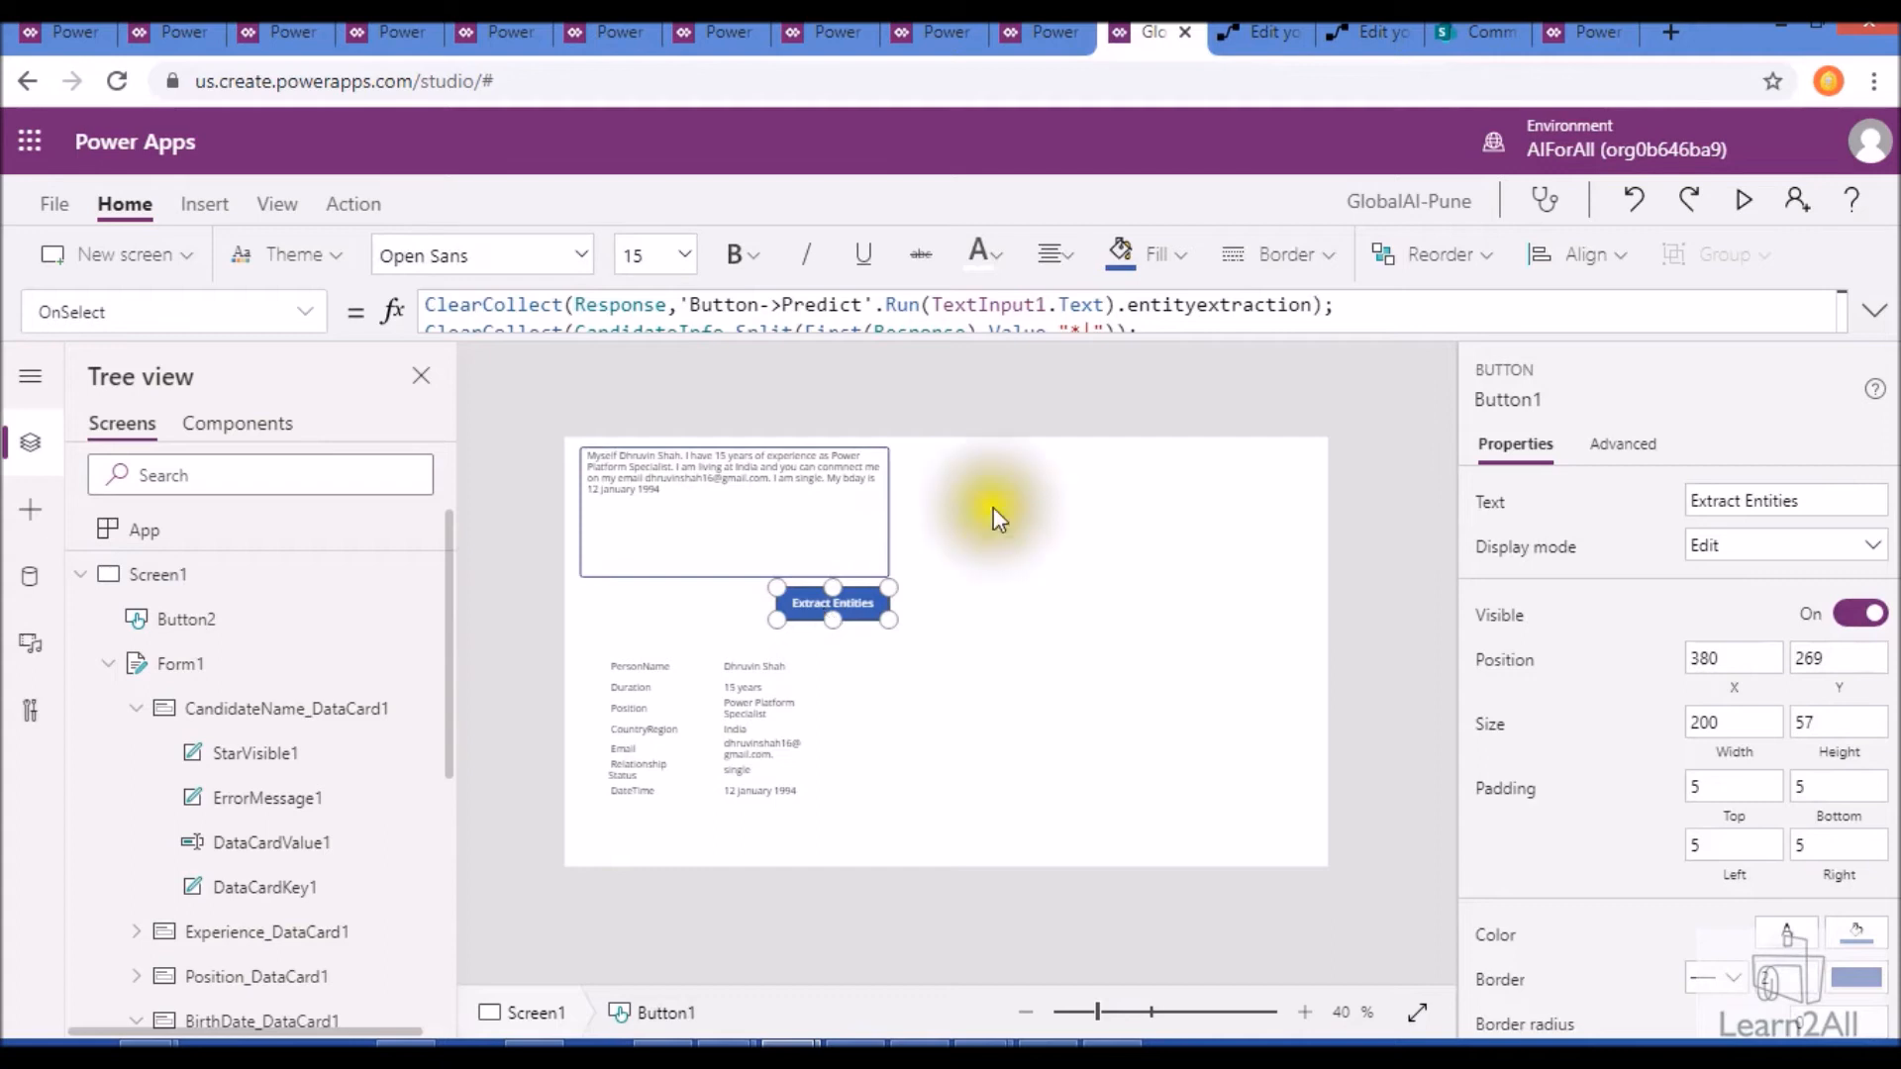
{"action": "left_click", "coordinate": [1871, 309]}
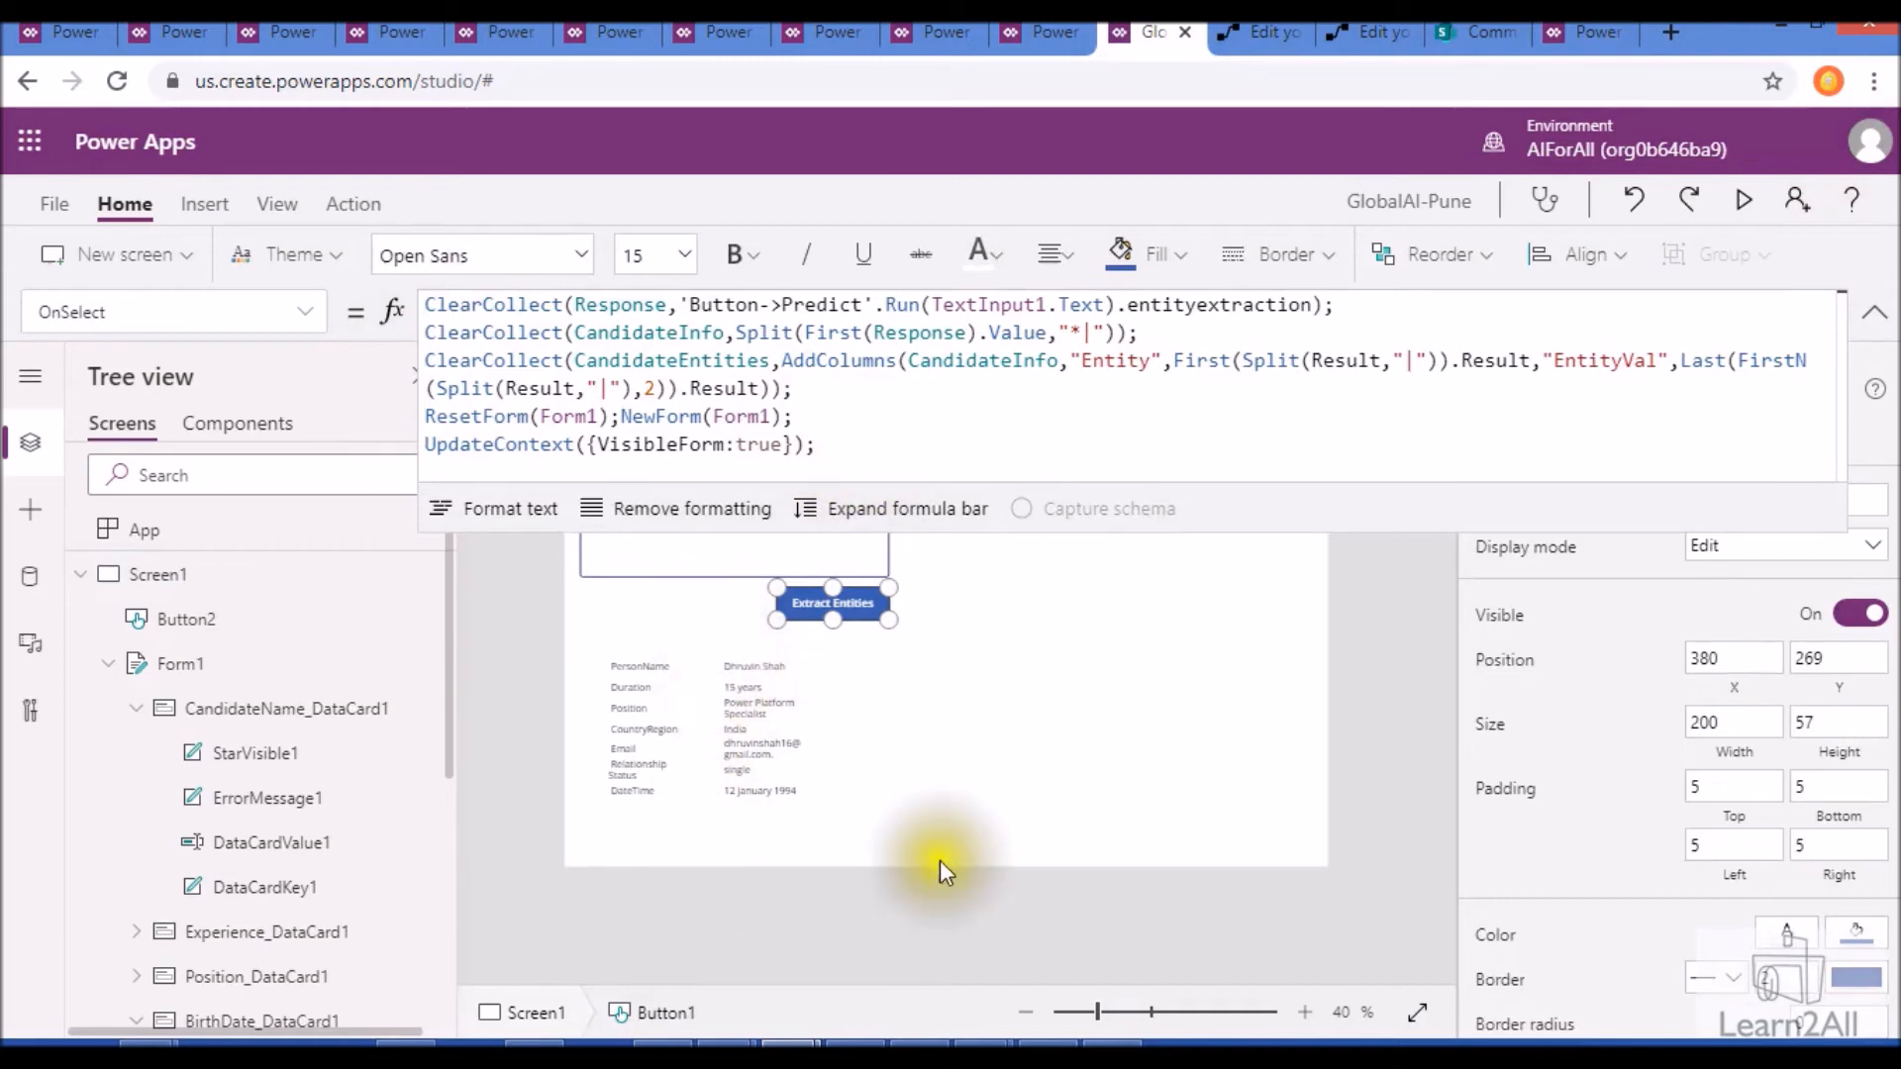
- Check the Items formula of the results gallery below the button, and collapse the formula display
{"action": "left_click", "coordinate": [824, 752]}
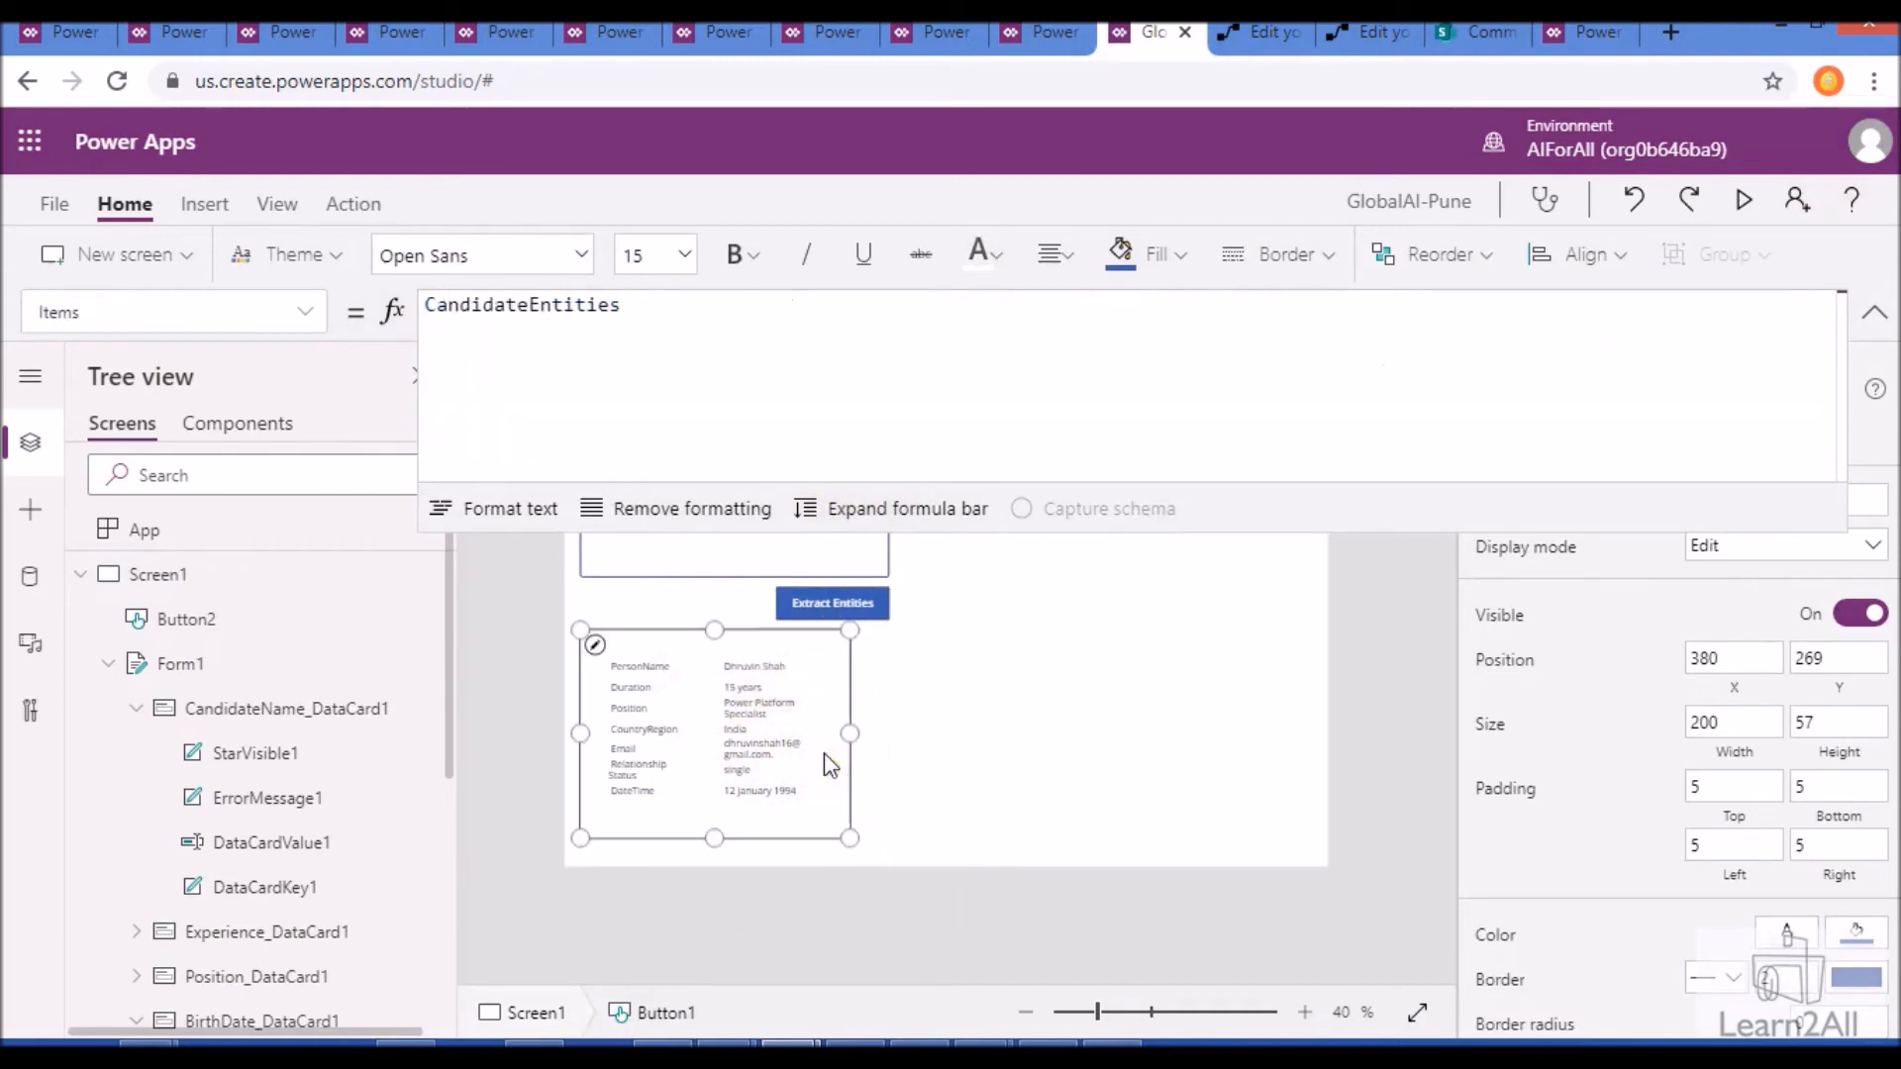
{"action": "left_click", "coordinate": [1172, 693]}
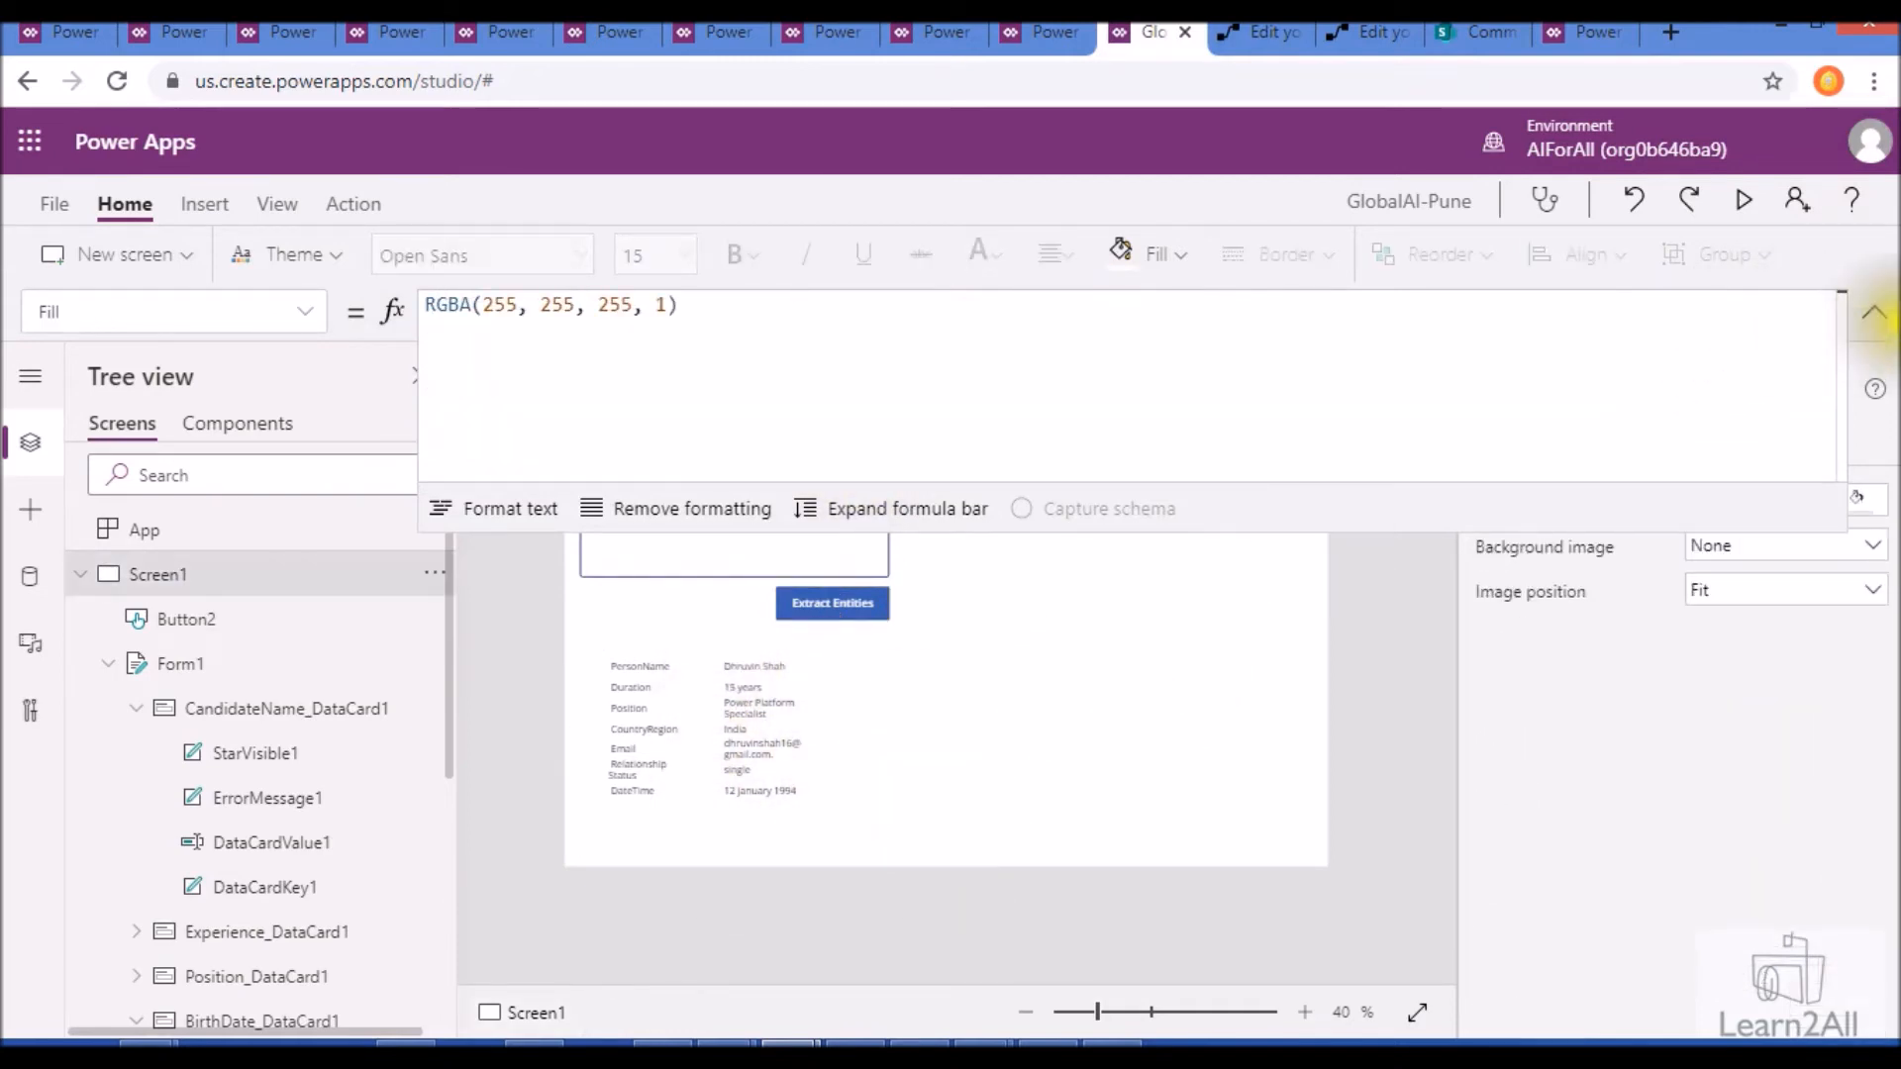
{"action": "left_click", "coordinate": [1876, 317]}
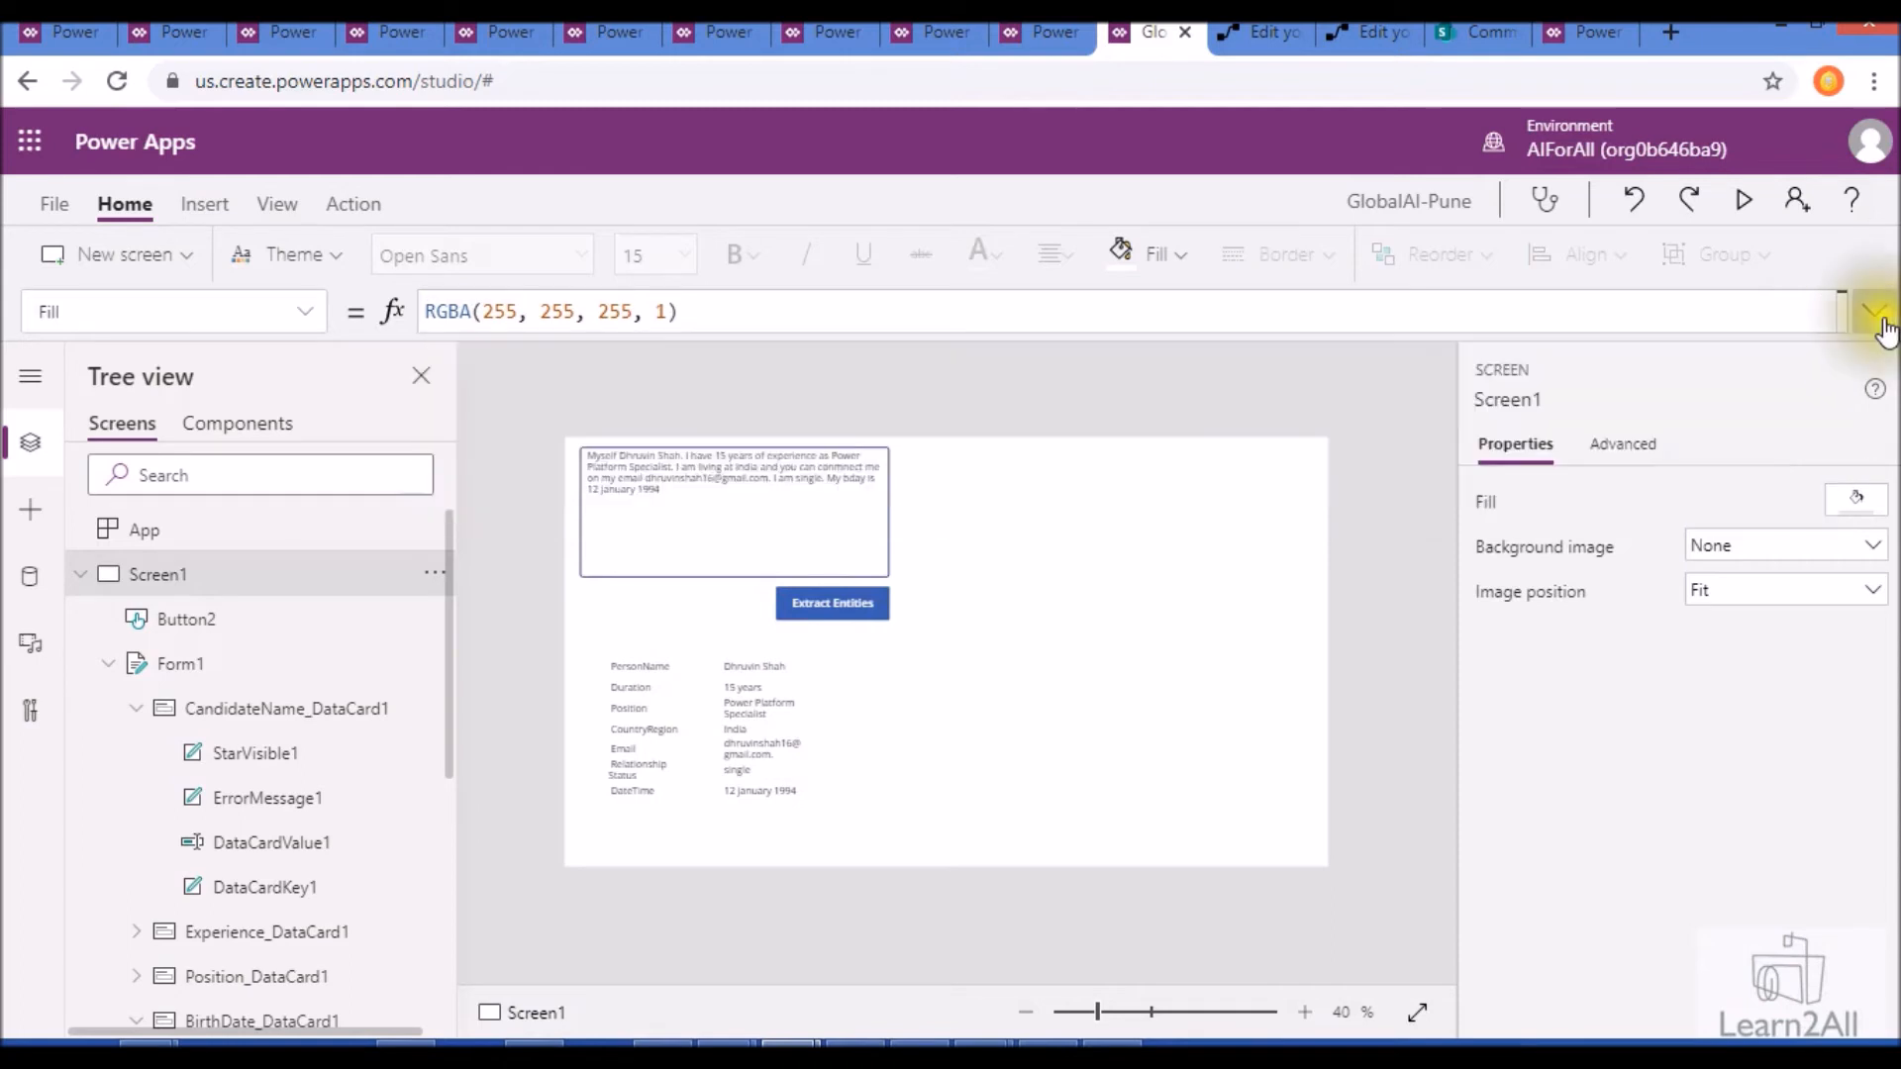
{"action": "left_click", "coordinate": [1136, 540]}
{"action": "left_click", "coordinate": [1138, 535]}
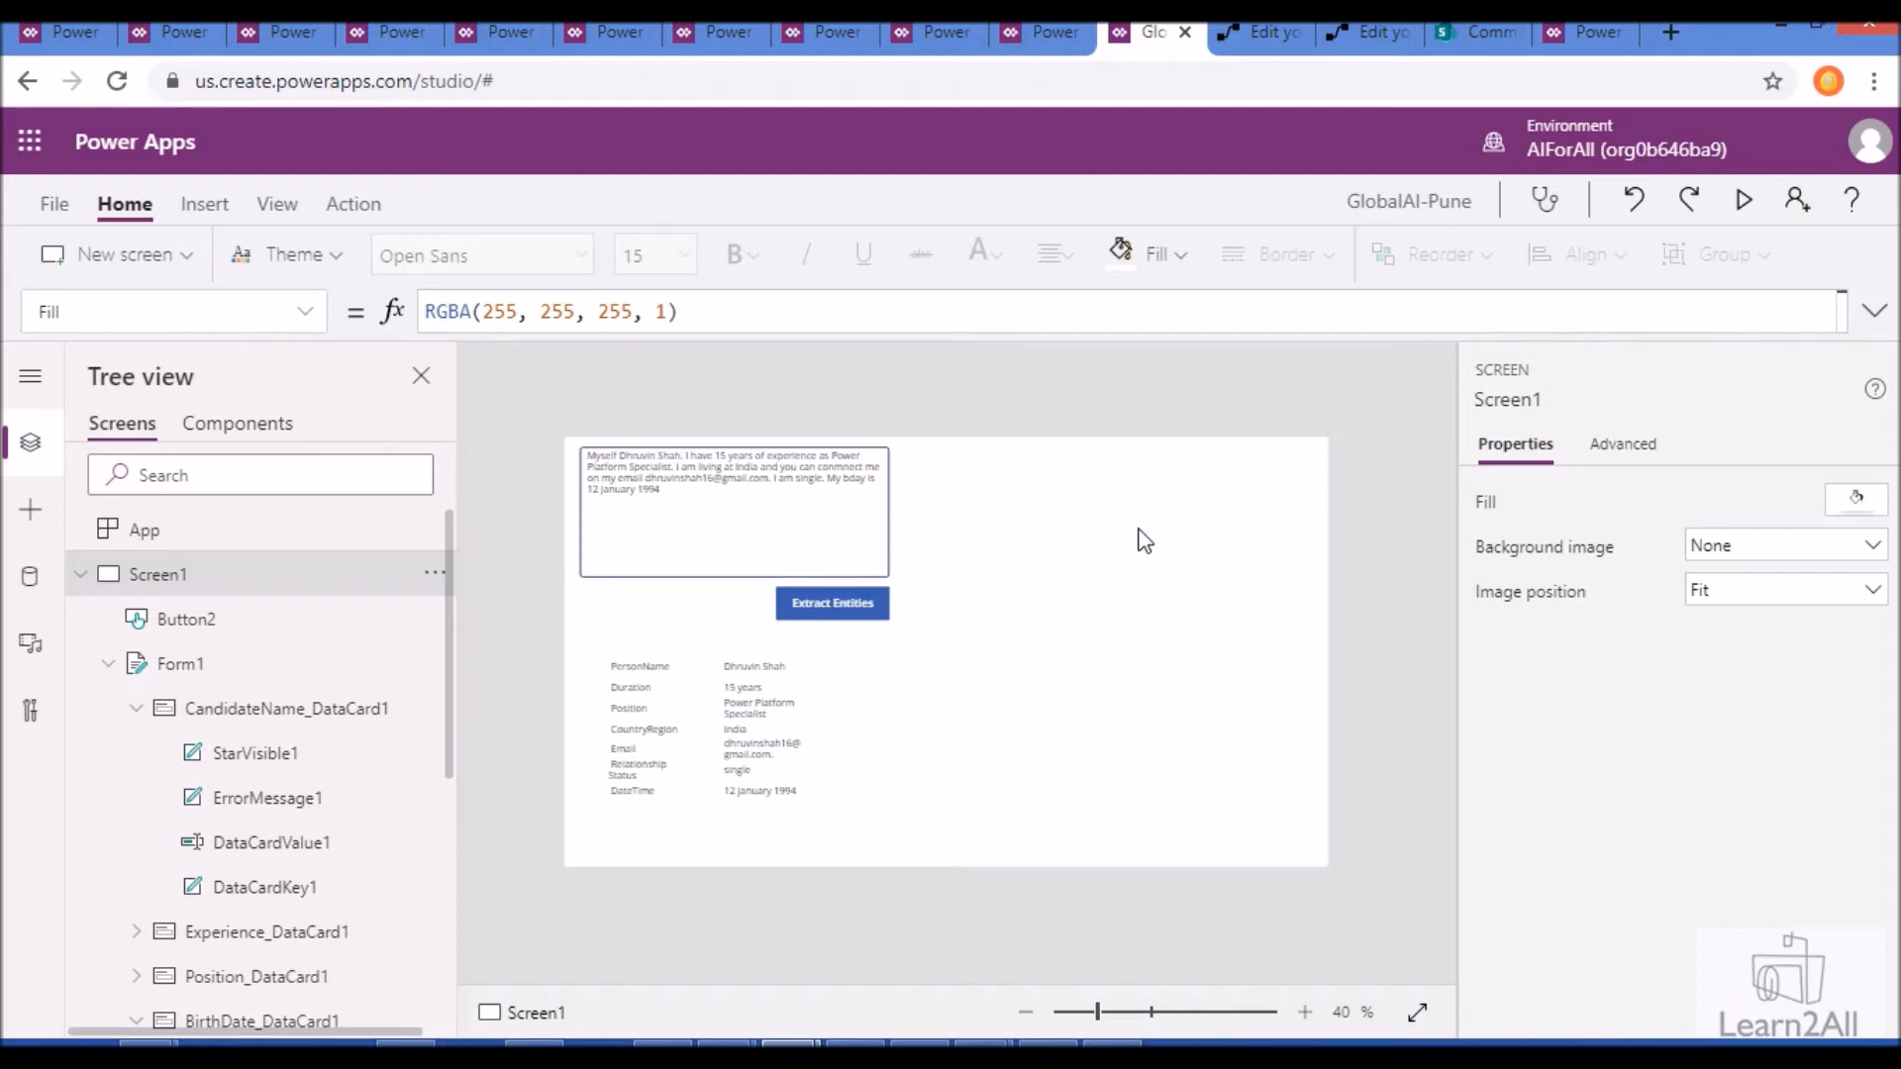
- Switch to the Button -> Predict flow in Power Automate and examine the value of its Initialize variable action
{"action": "left_click", "coordinate": [1214, 26]}
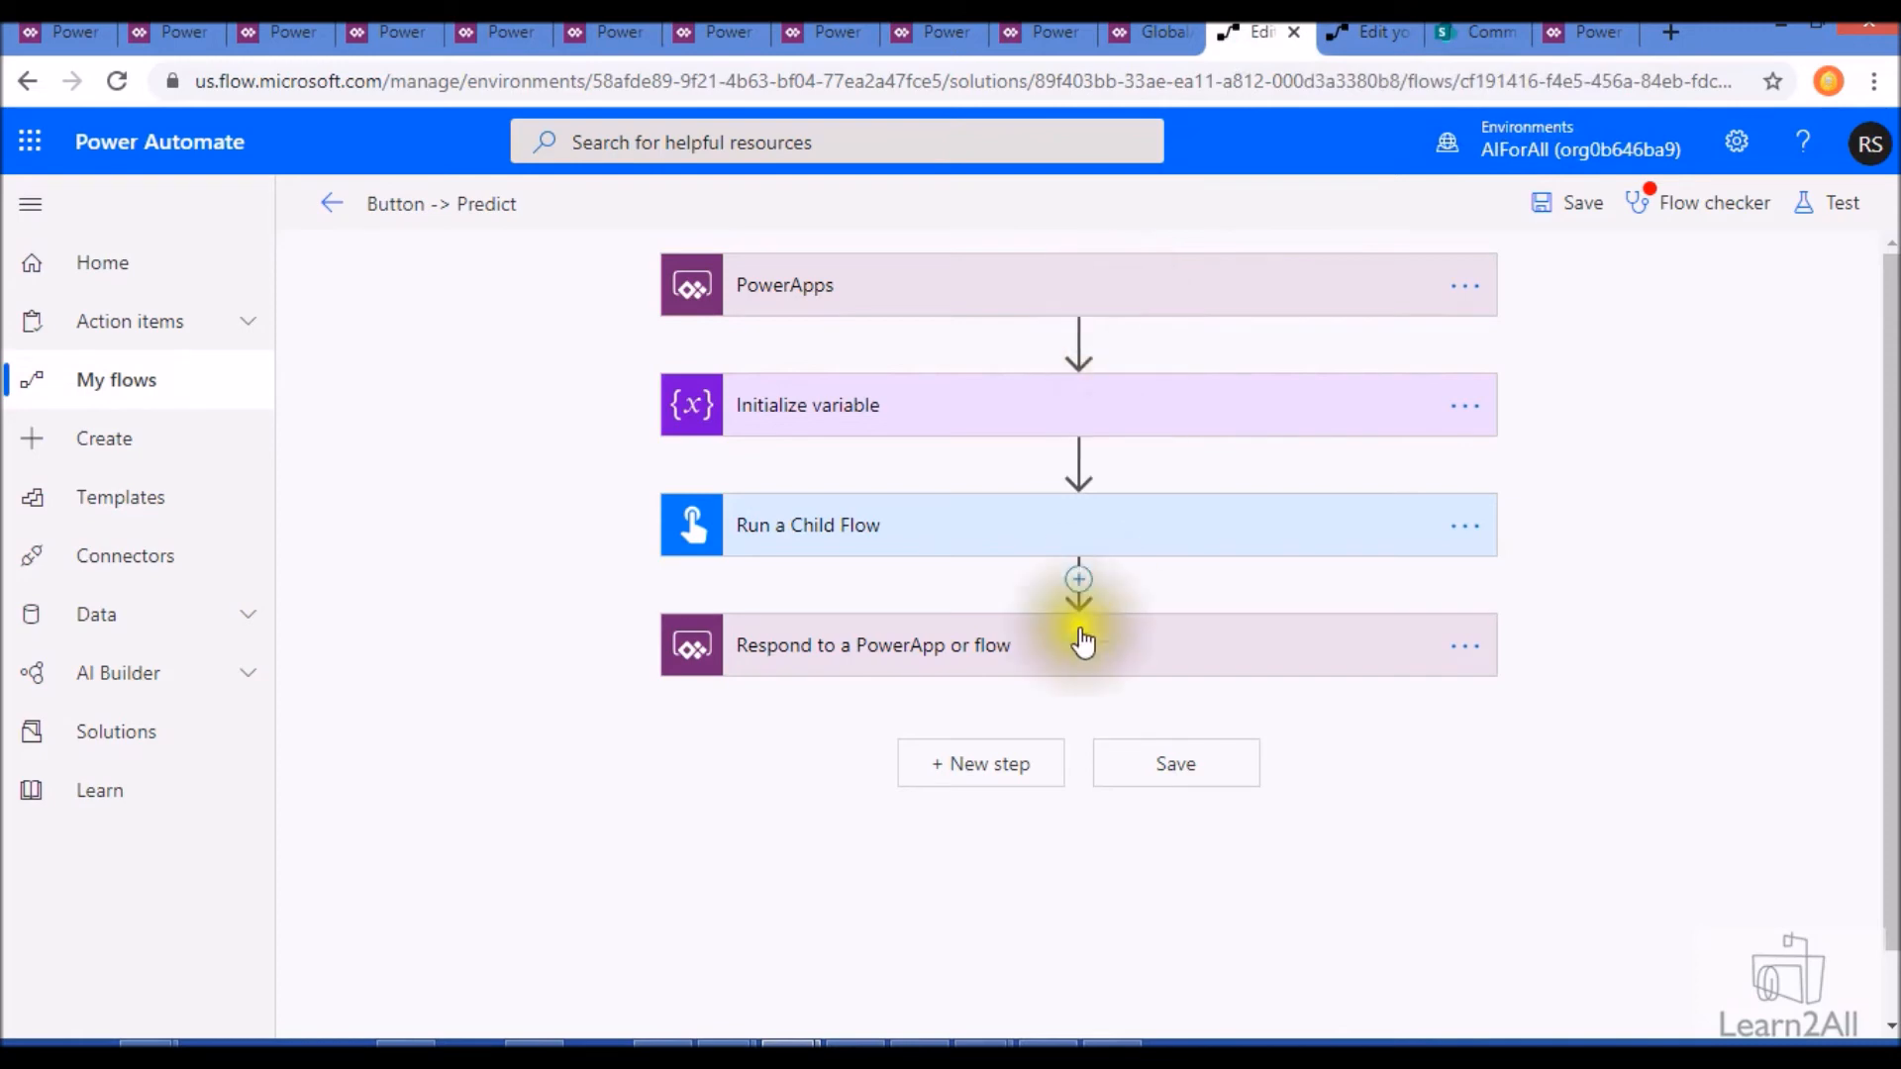
{"action": "left_click", "coordinate": [1045, 408]}
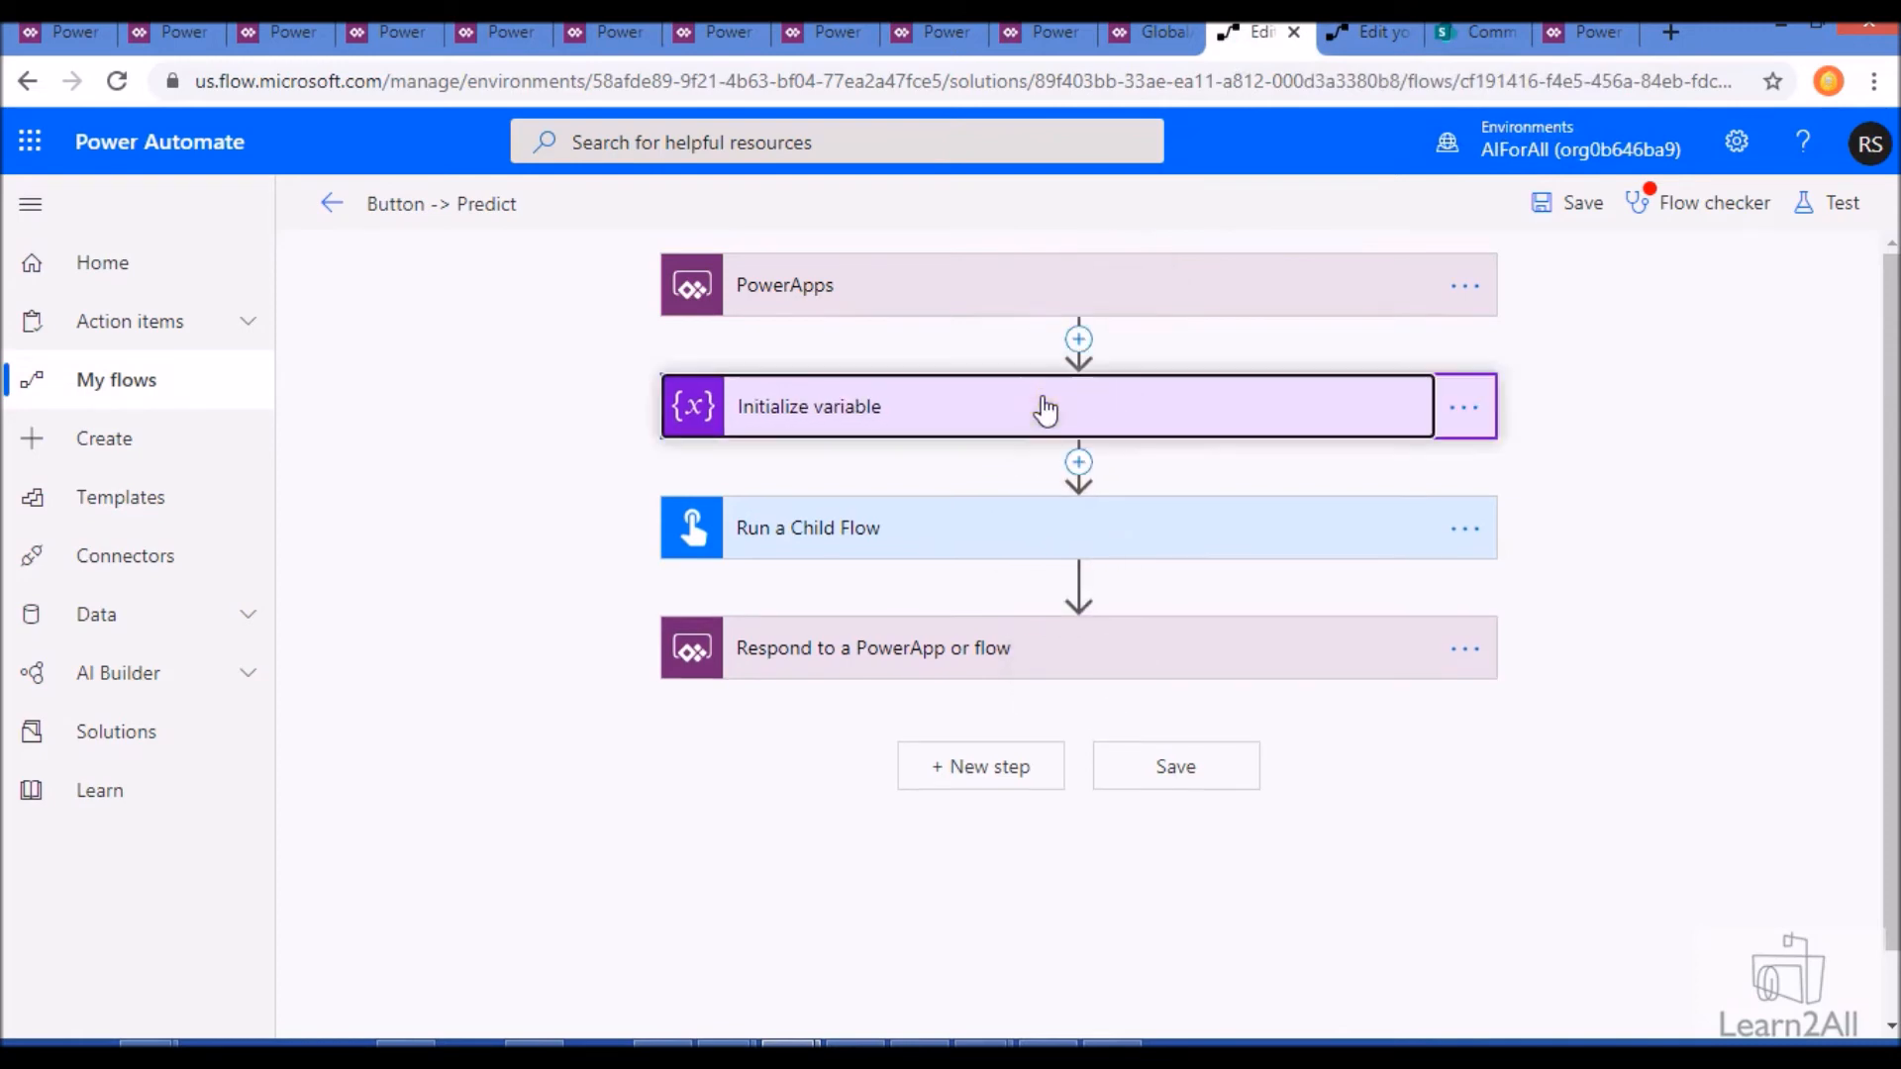
{"action": "left_click", "coordinate": [1143, 580]}
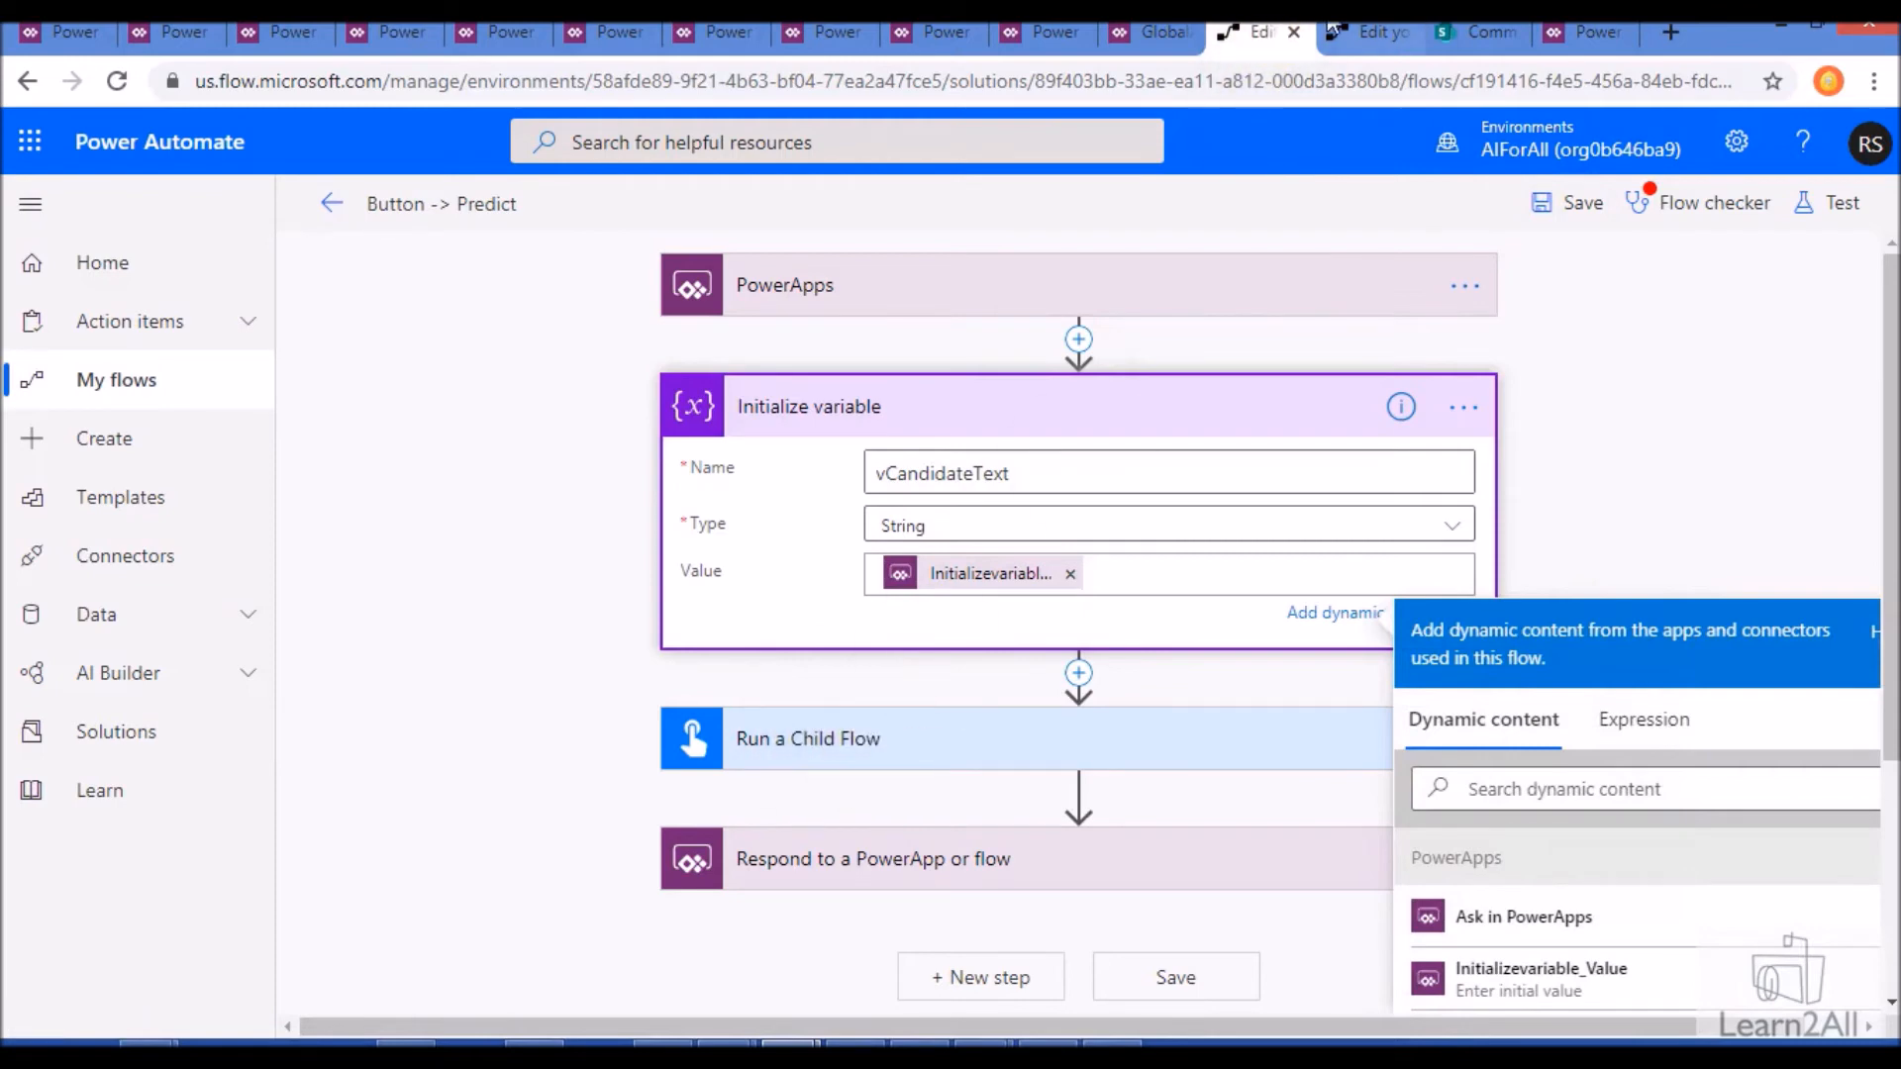
- Switch to the Child Flow, examine the HTTP request trigger's JSON schema, and try out a sample payload without applying it
{"action": "left_click", "coordinate": [1371, 31]}
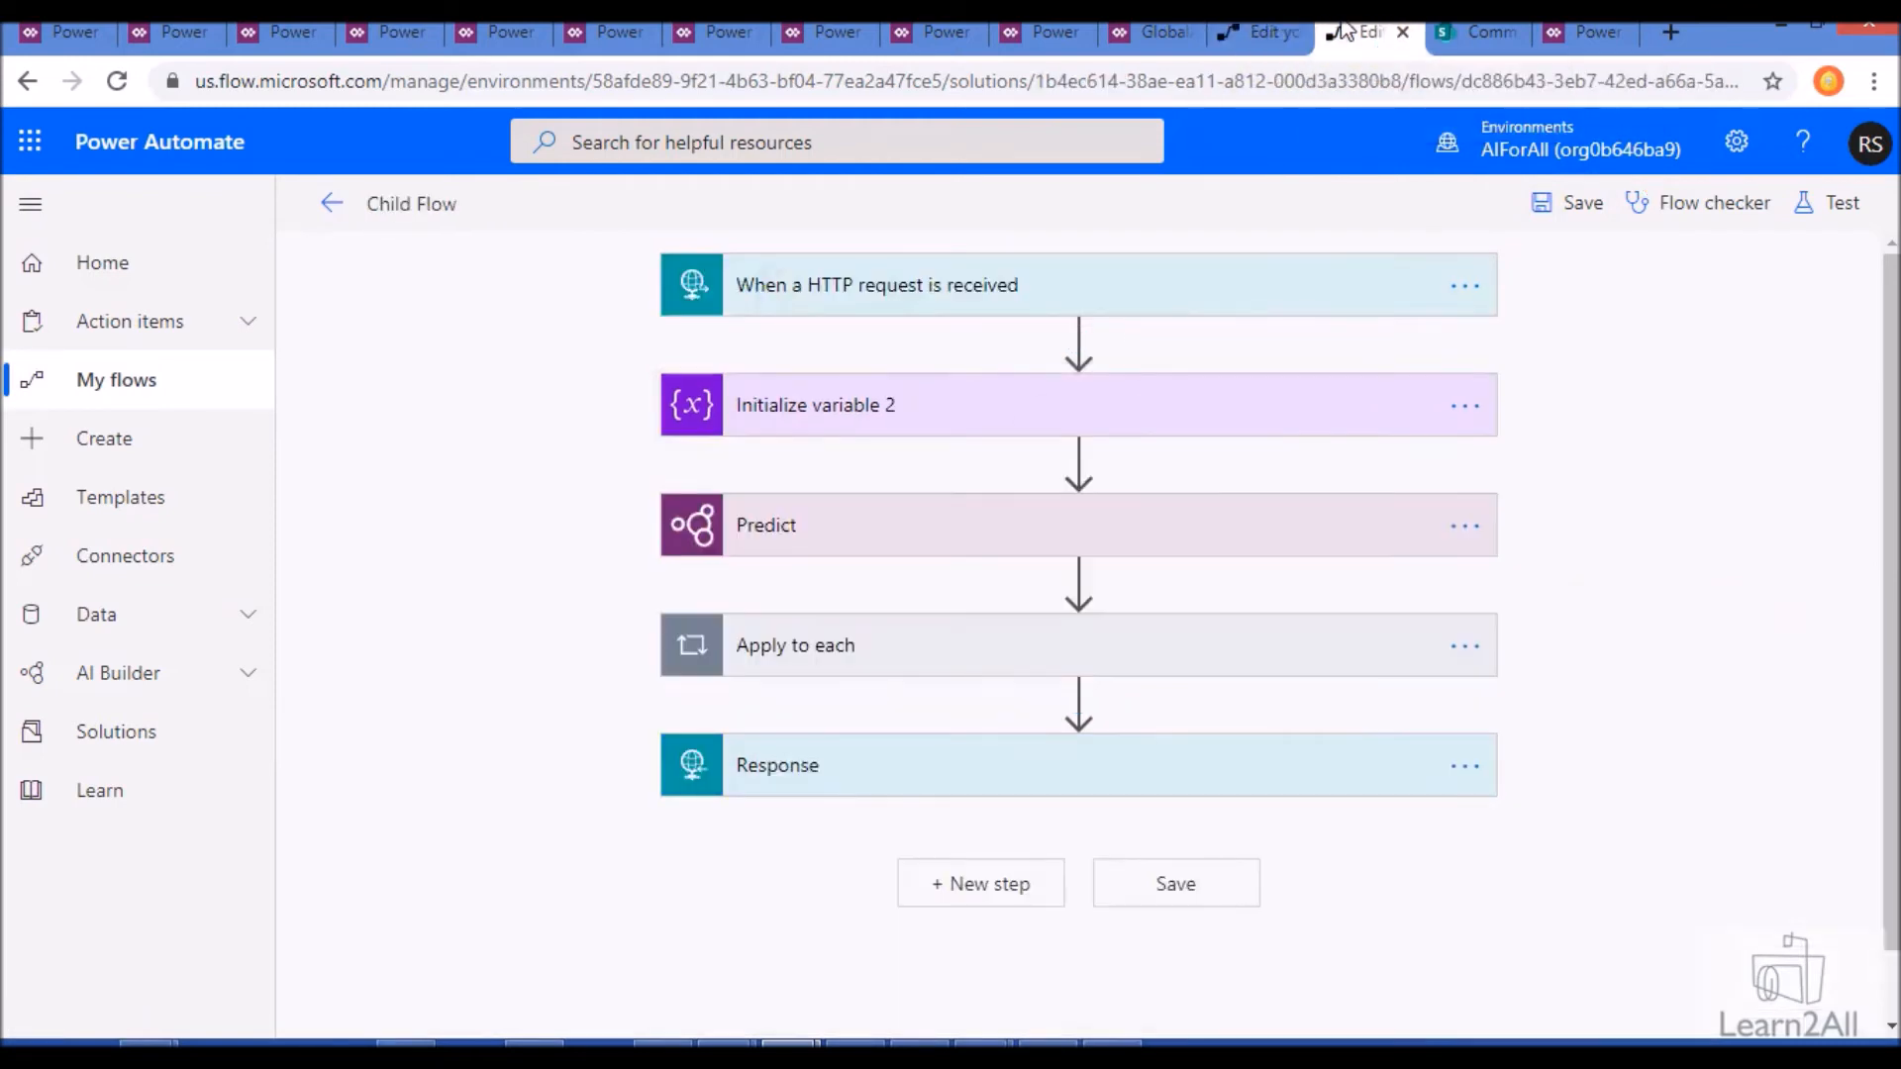
{"action": "left_click", "coordinate": [916, 292]}
{"action": "left_click", "coordinate": [871, 353]}
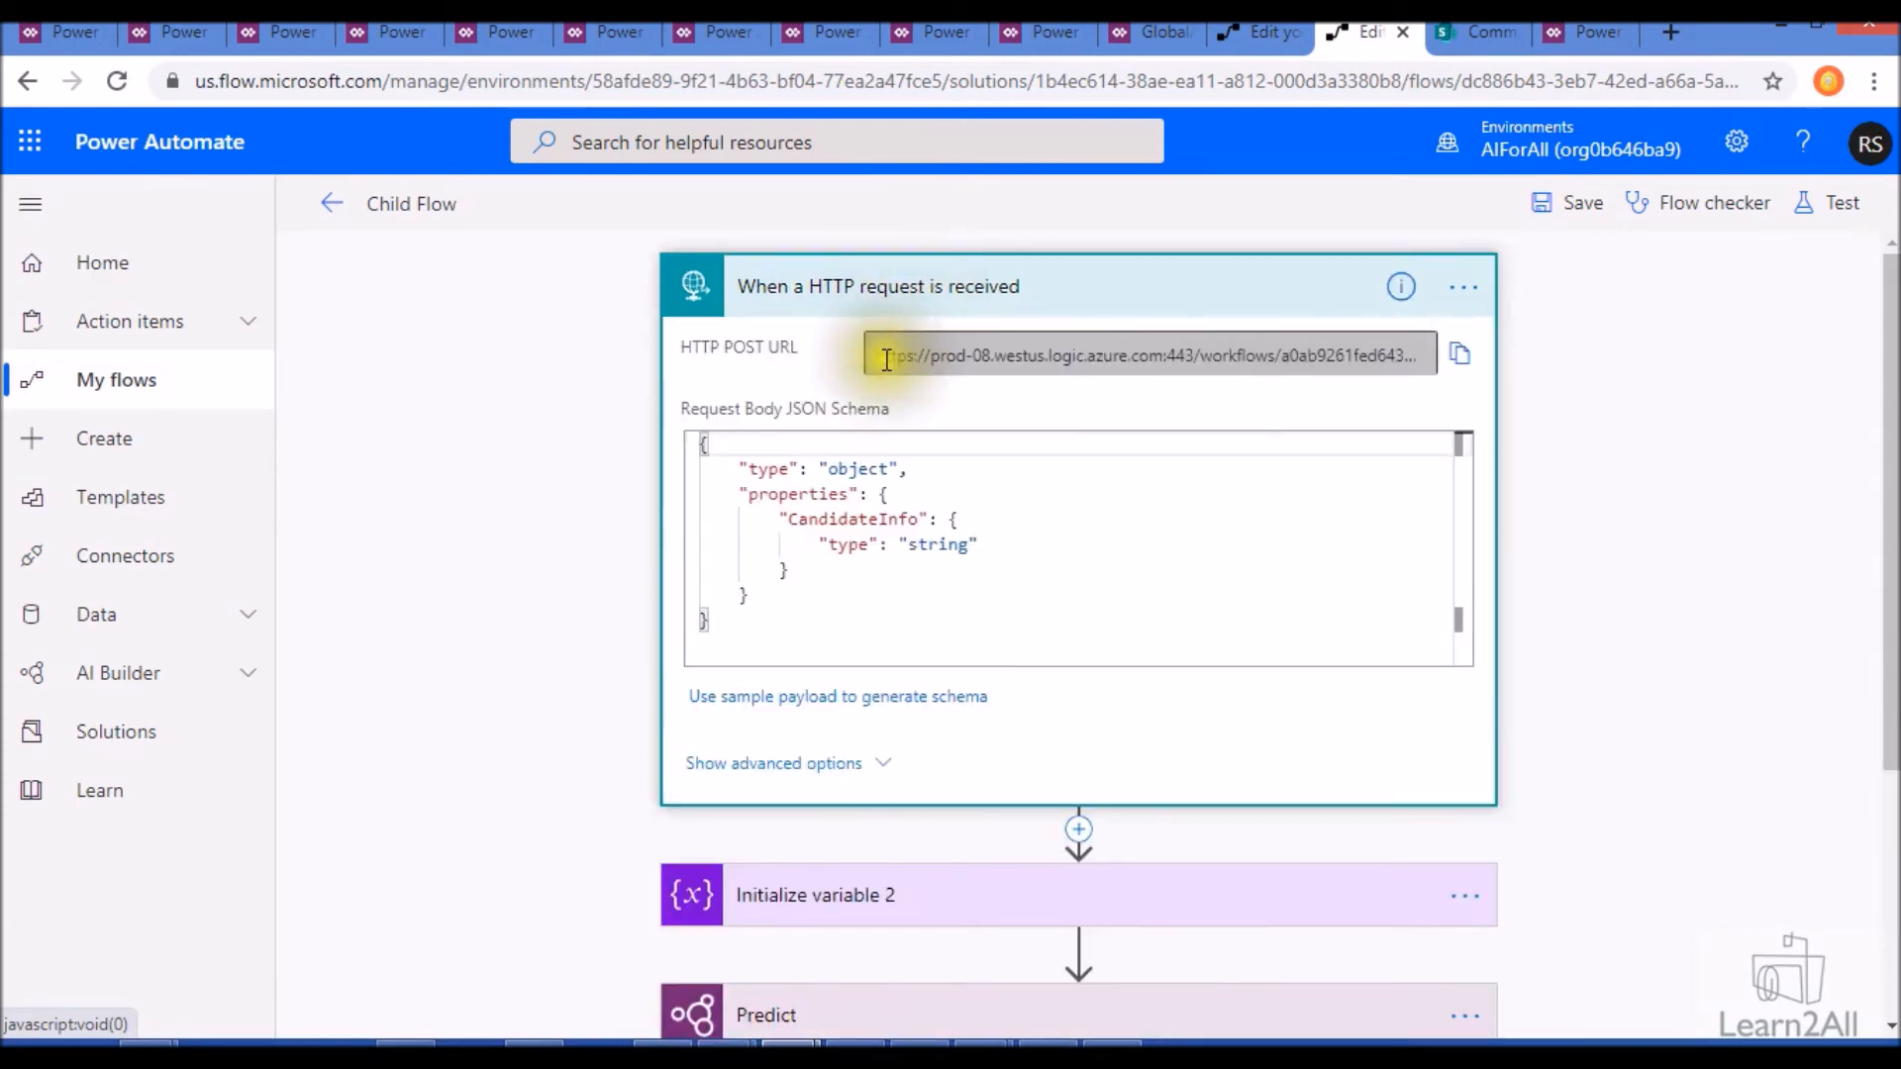
{"action": "left_click", "coordinate": [796, 698]}
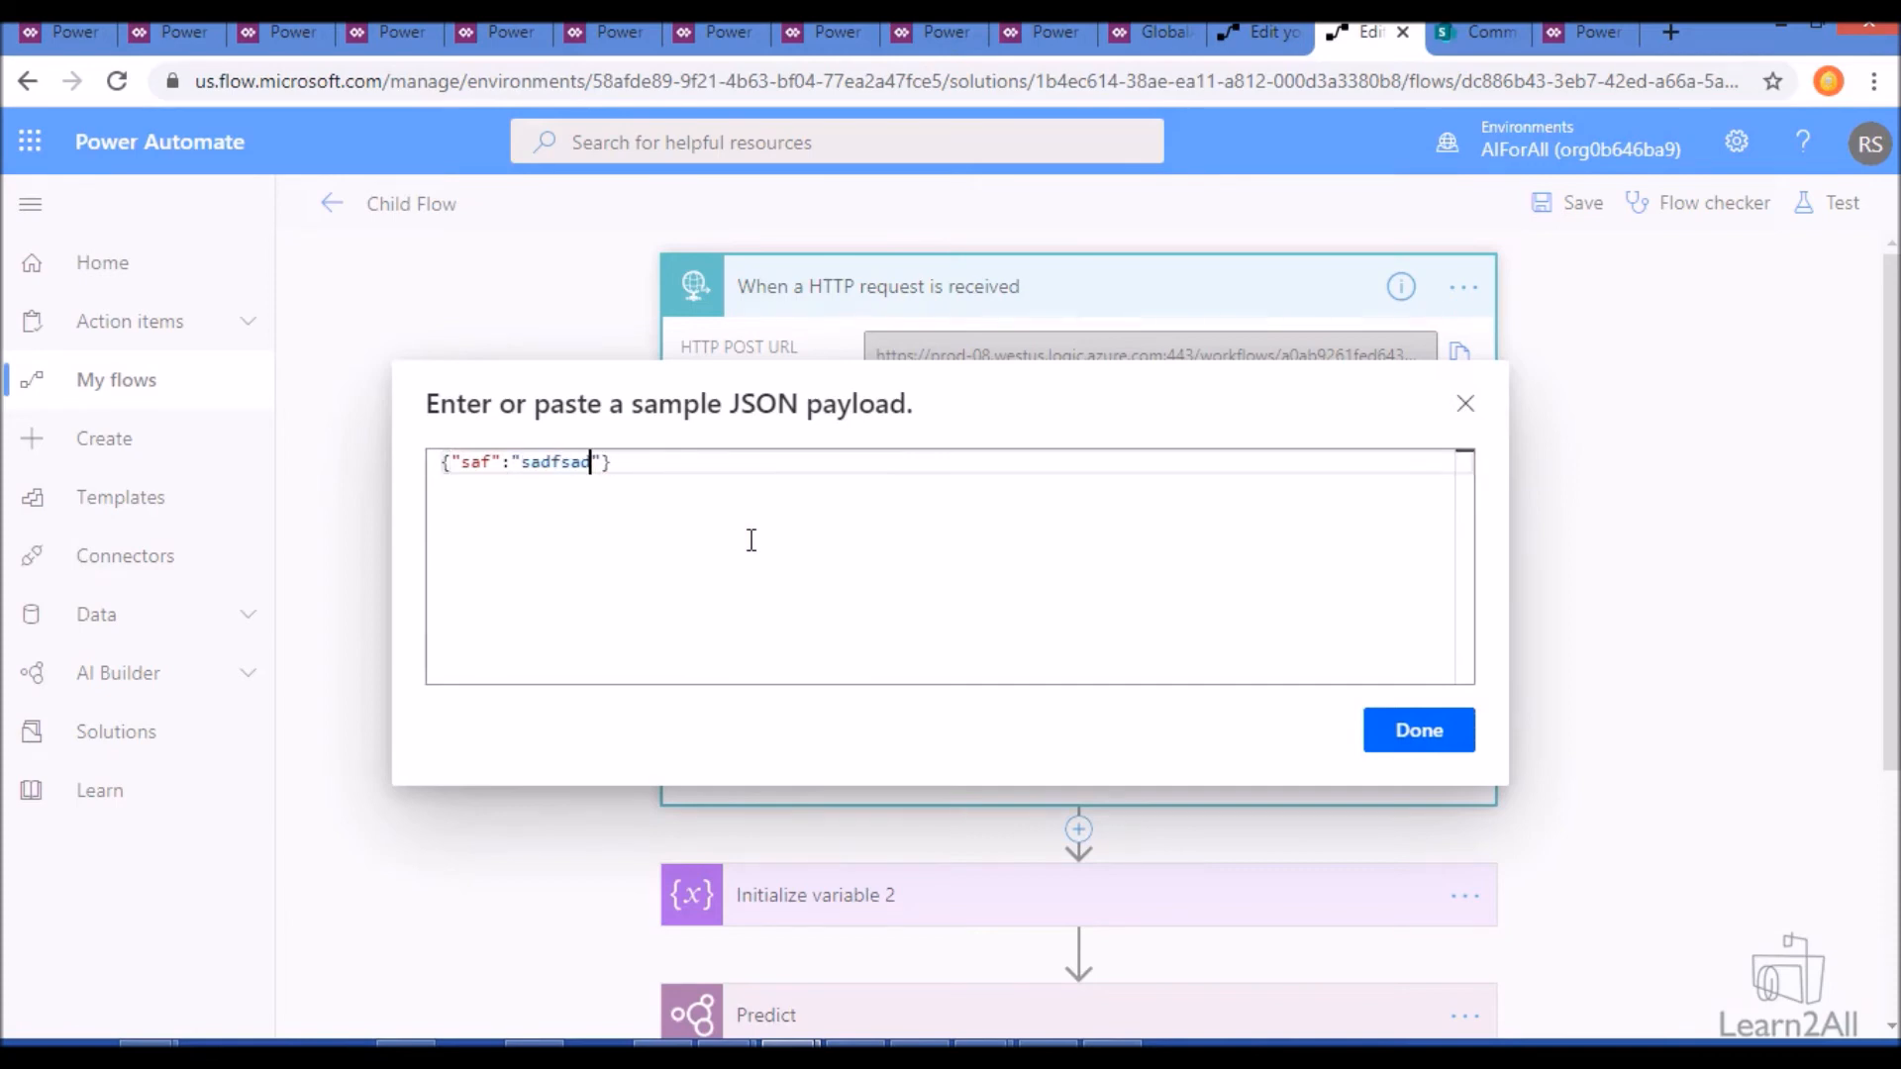
{"action": "left_click", "coordinate": [1465, 404]}
- Examine the name, type and value settings of the Initialize variable 2 action in the Child Flow
{"action": "scroll", "coordinate": [852, 628], "scroll_direction": "down", "scroll_amount": 3}
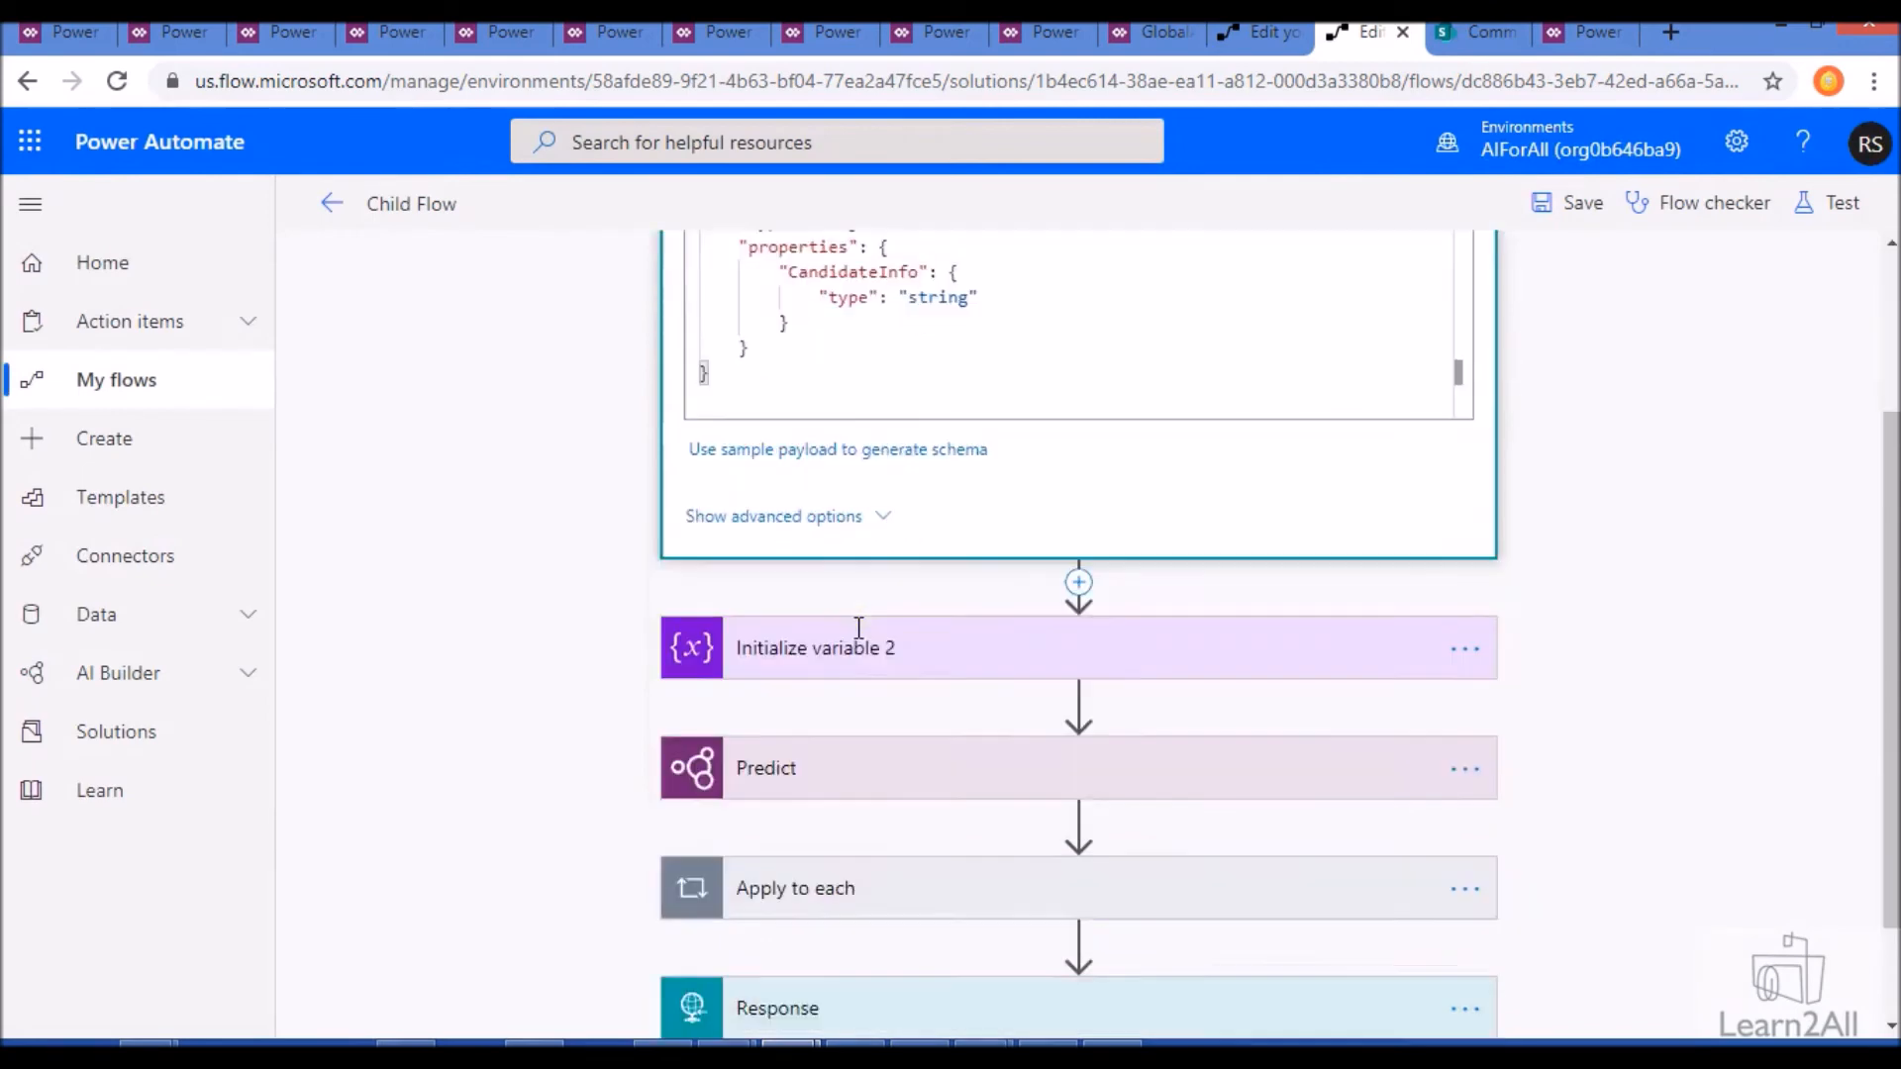
{"action": "left_click", "coordinate": [870, 619]}
{"action": "scroll", "coordinate": [872, 622], "scroll_direction": "down", "scroll_amount": 3}
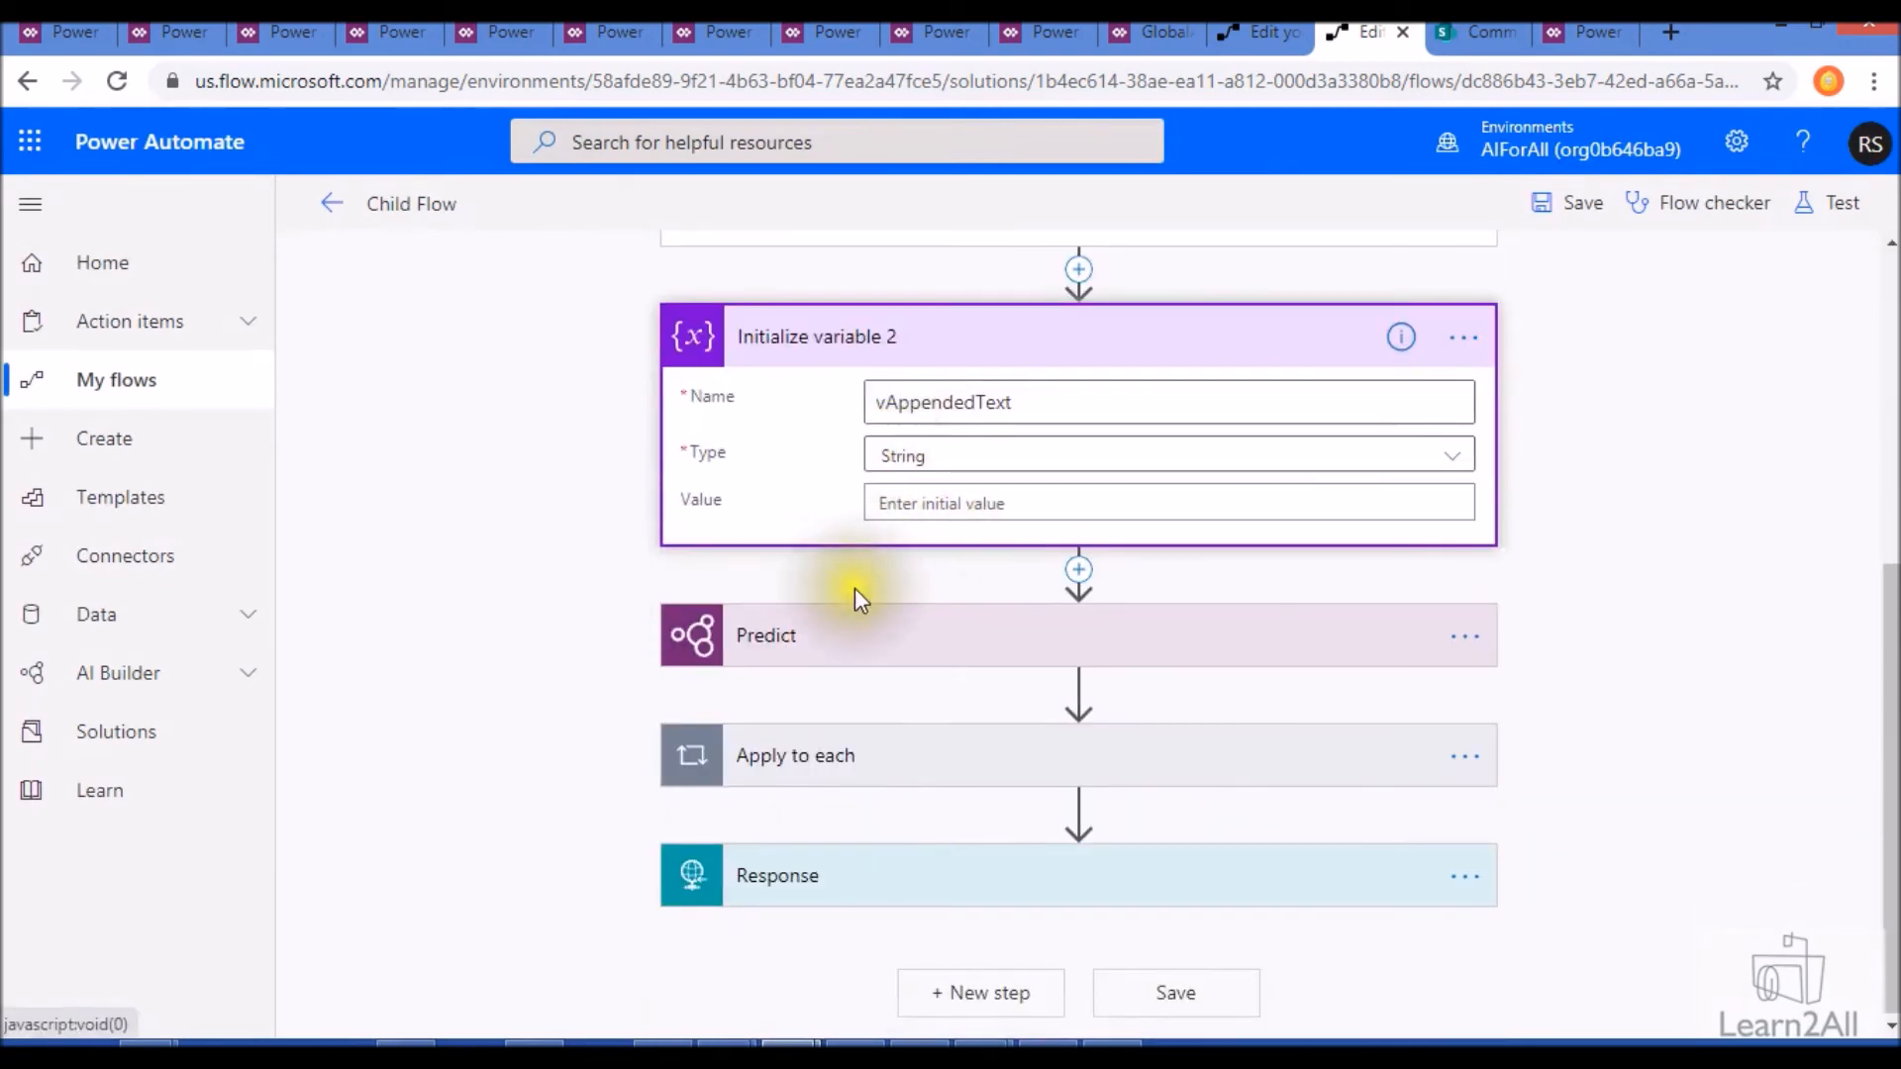
- Insert an AI Builder Predict action directly after Initialize variable 2 in the Child Flow
{"action": "left_click", "coordinate": [1078, 571]}
{"action": "left_click", "coordinate": [1069, 606]}
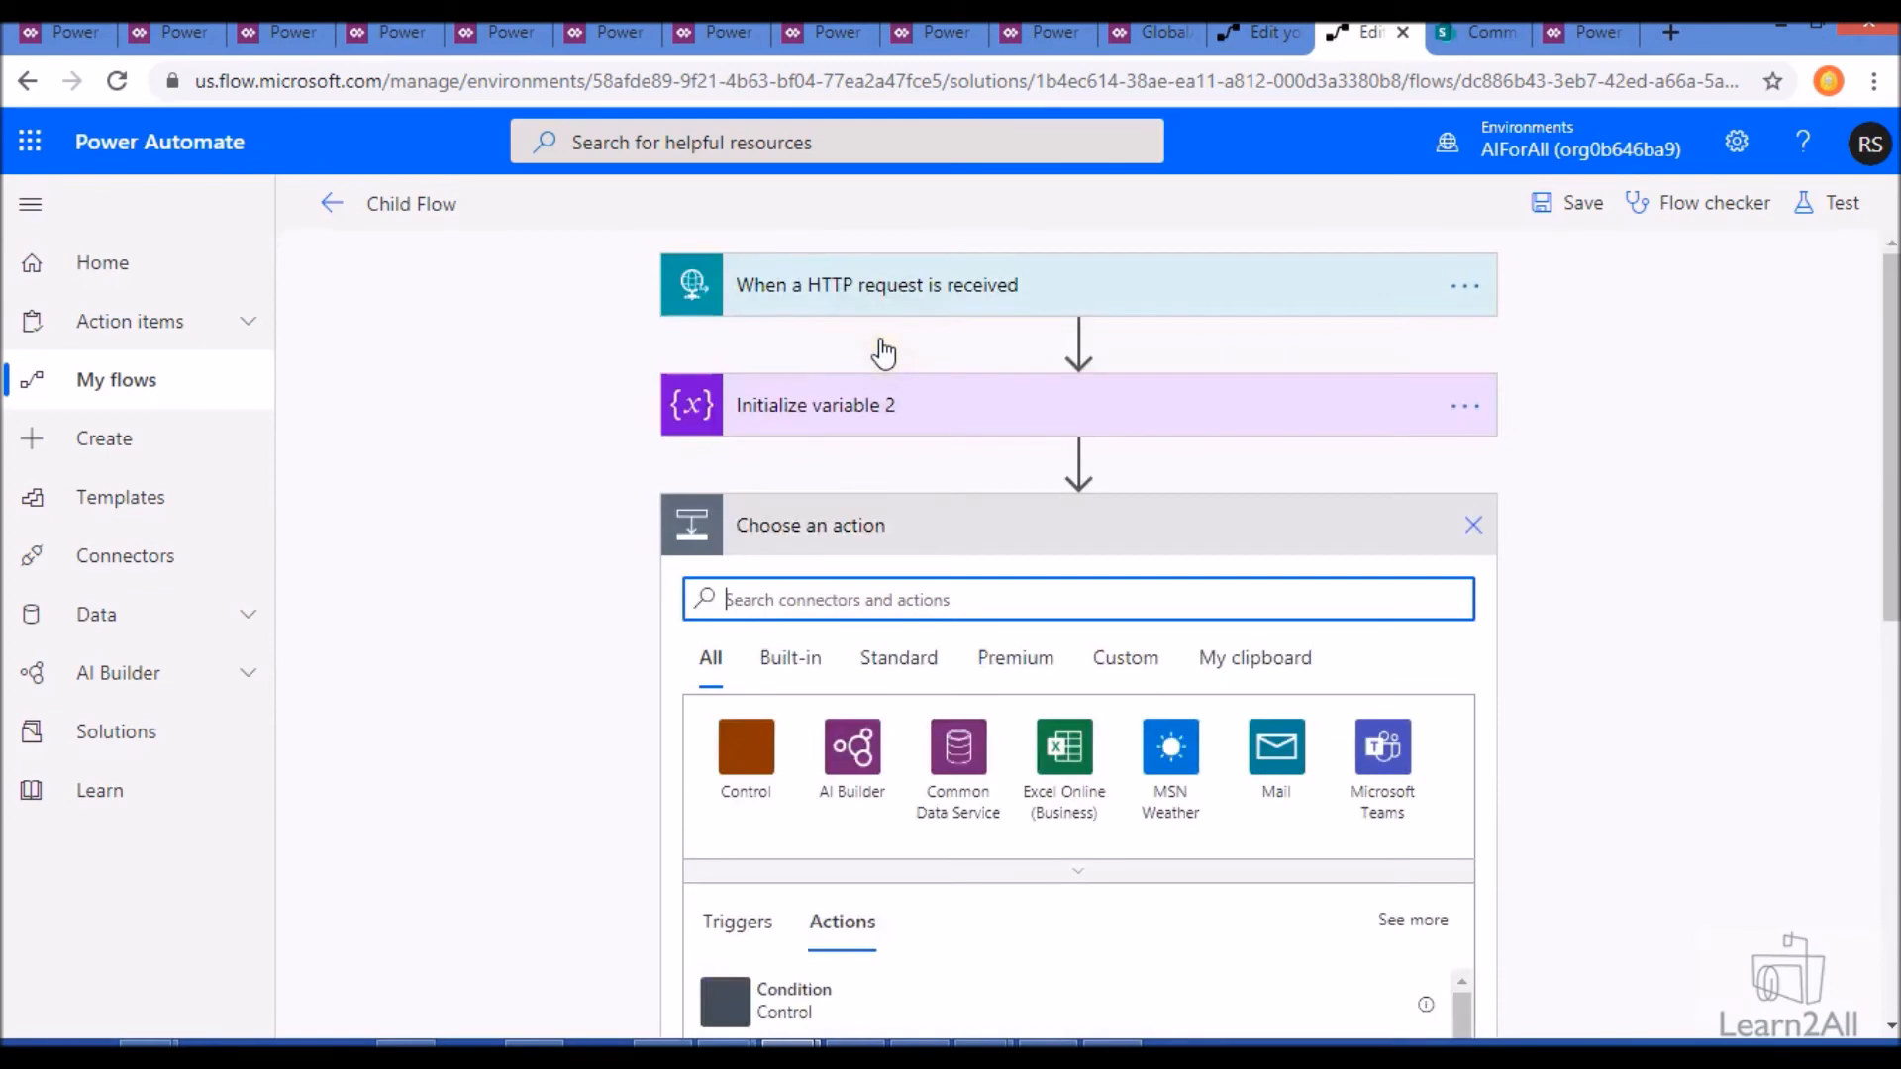
{"action": "left_click", "coordinate": [851, 762]}
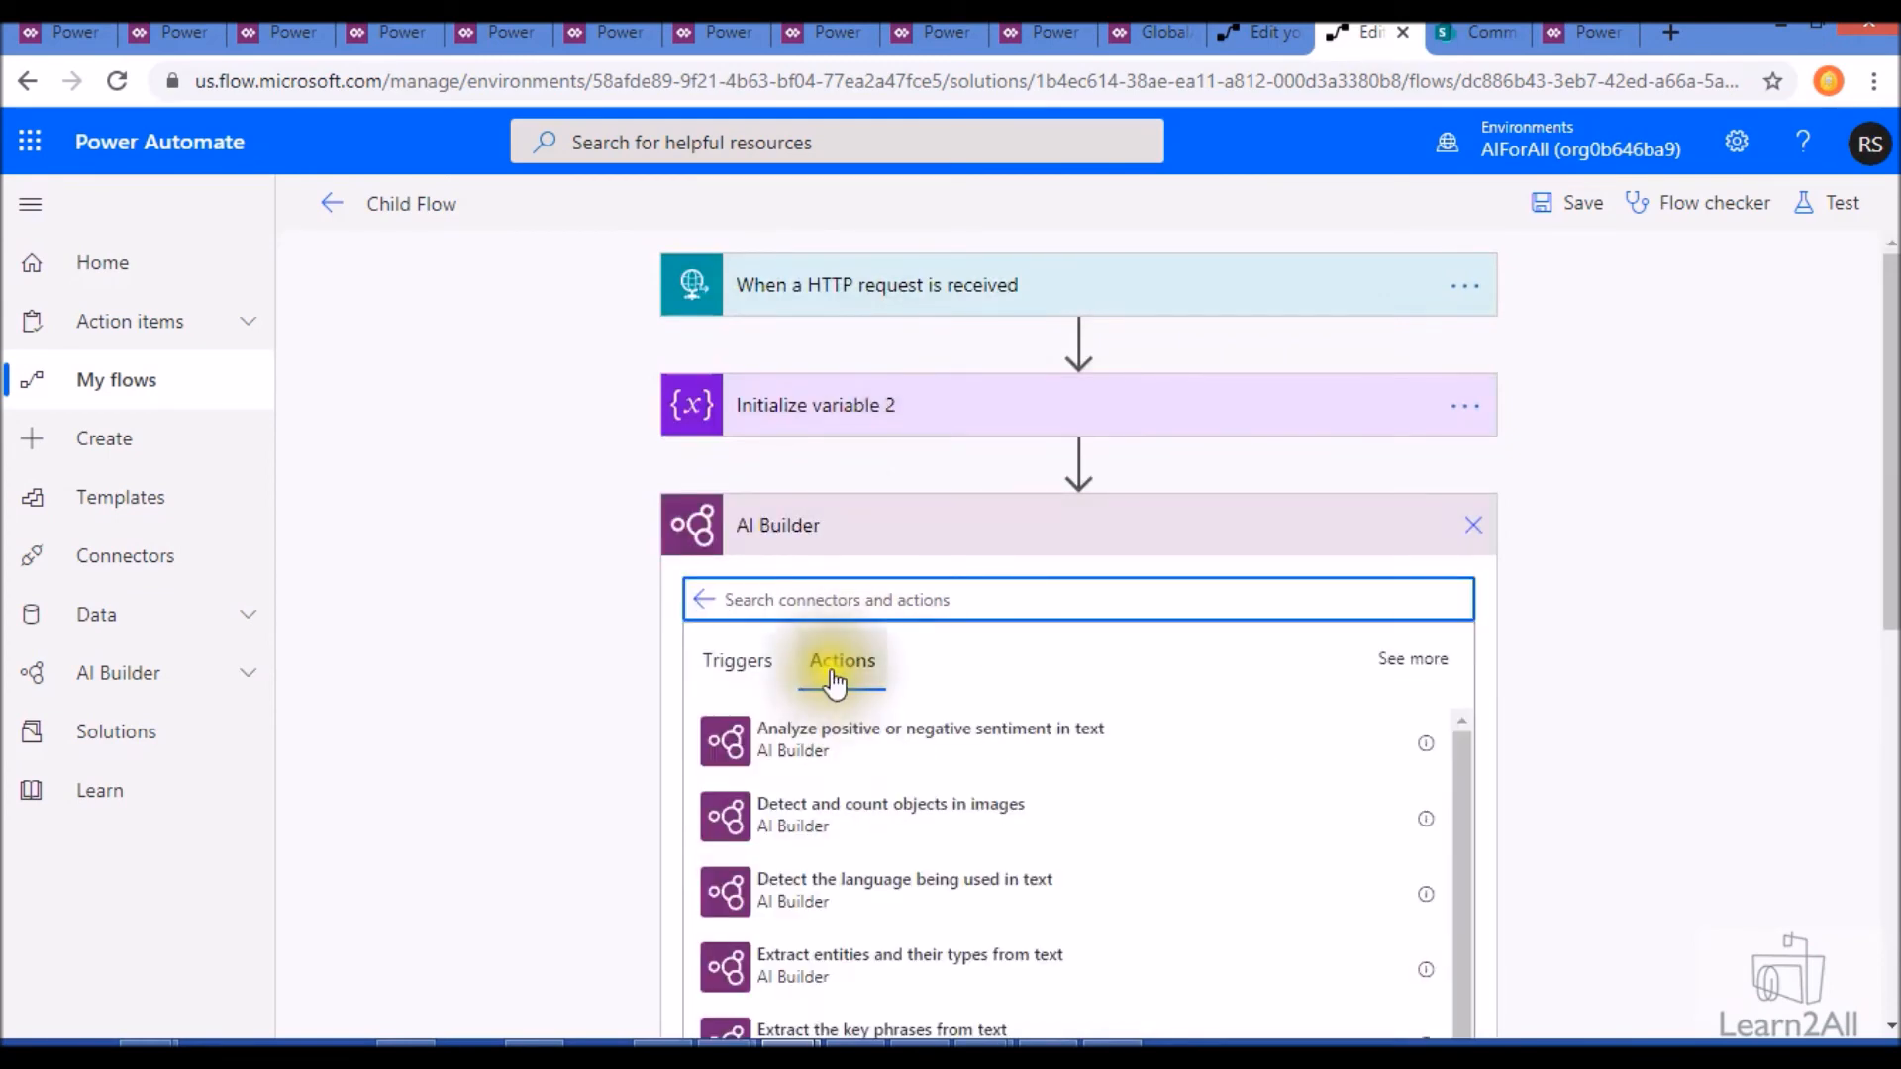
{"action": "type", "text": "pred"}
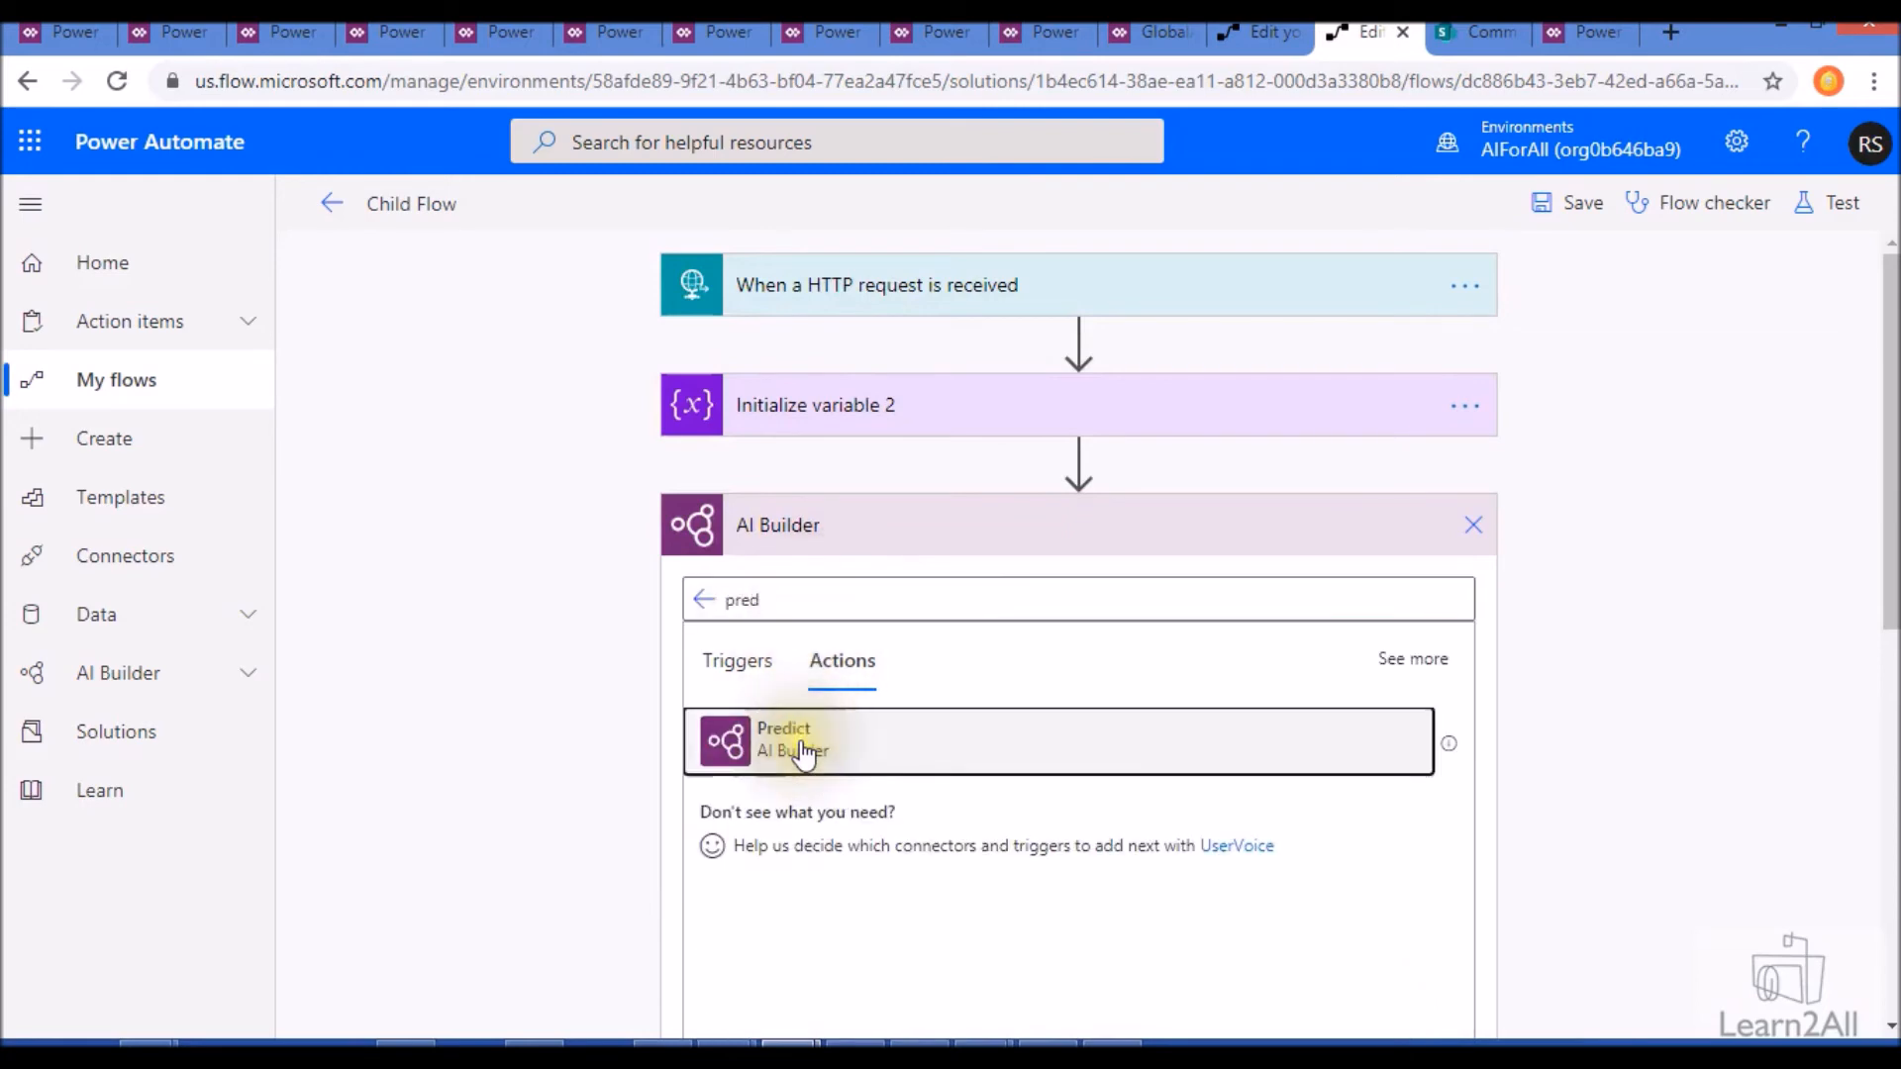
{"action": "left_click", "coordinate": [789, 740]}
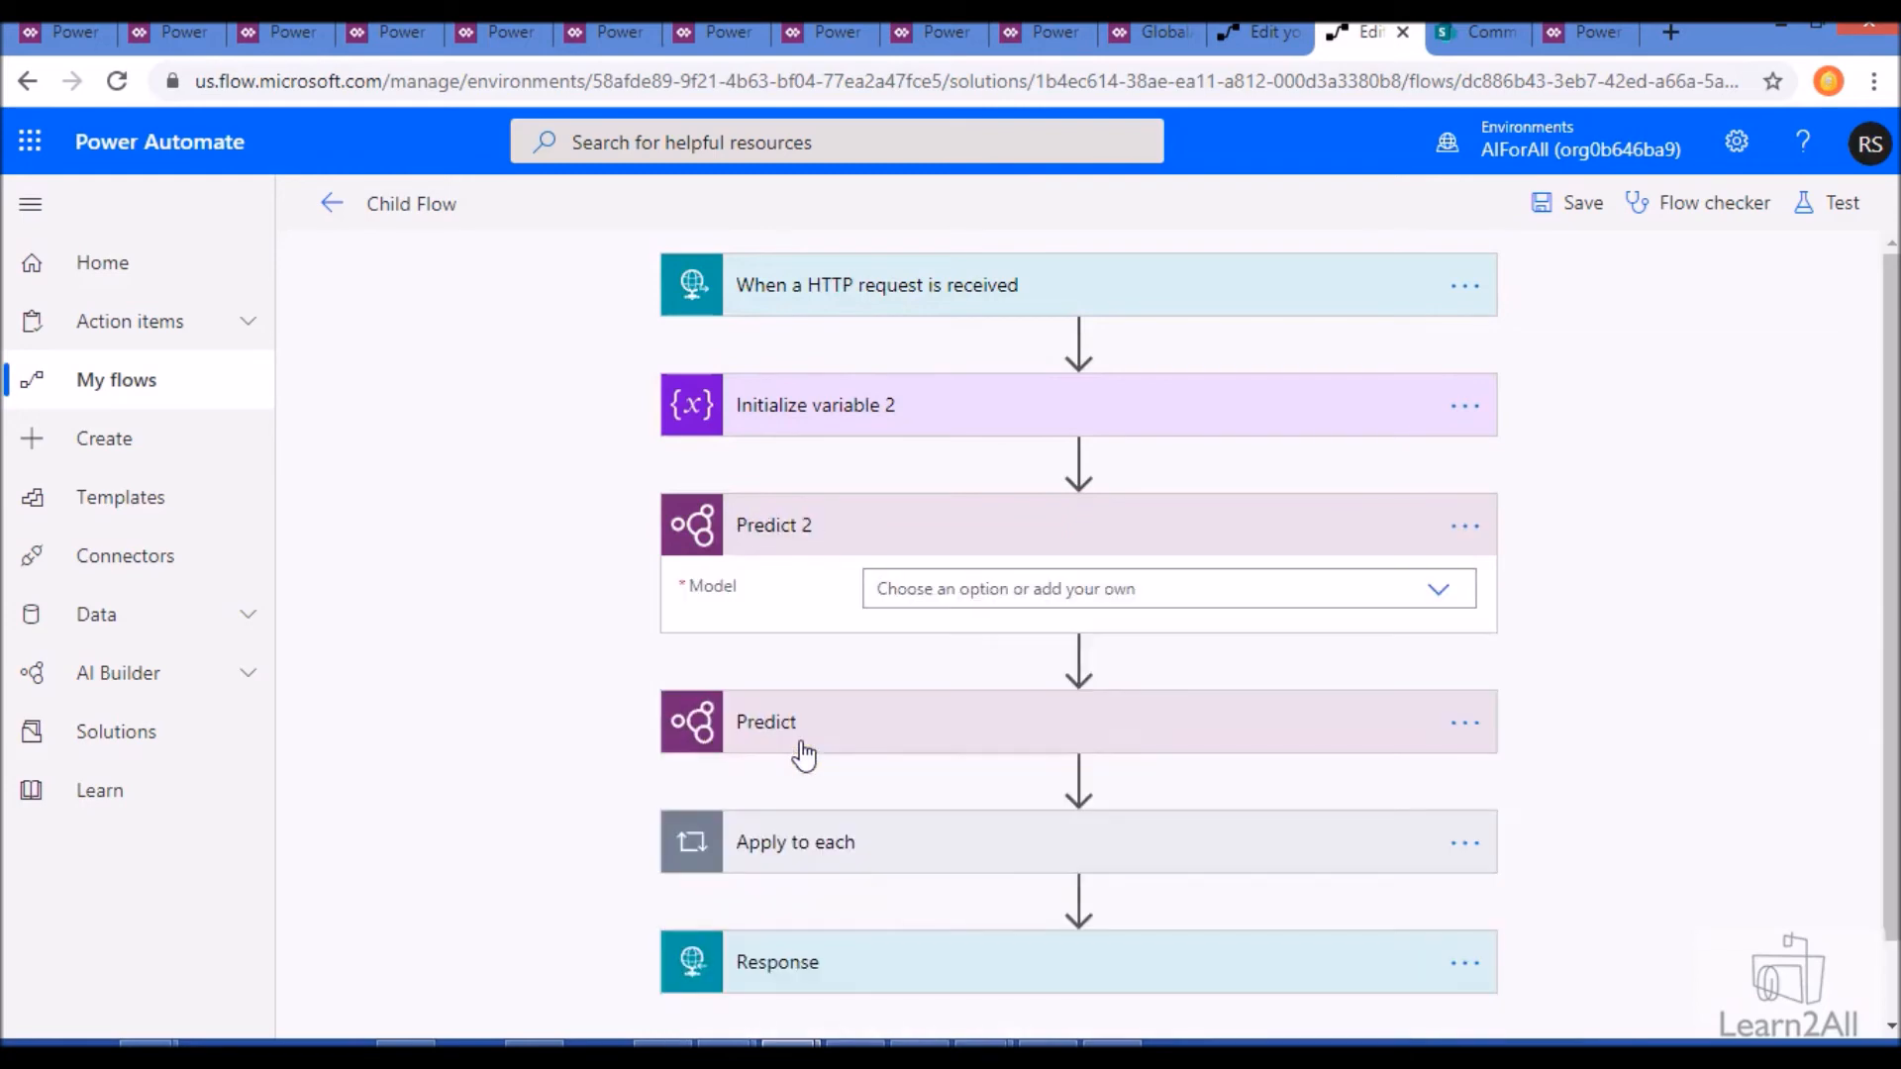
- Configure the Predict 2 action with model DevEntity03, language en and CandidateInfo from the HTTP request as the text
{"action": "left_click", "coordinate": [954, 588]}
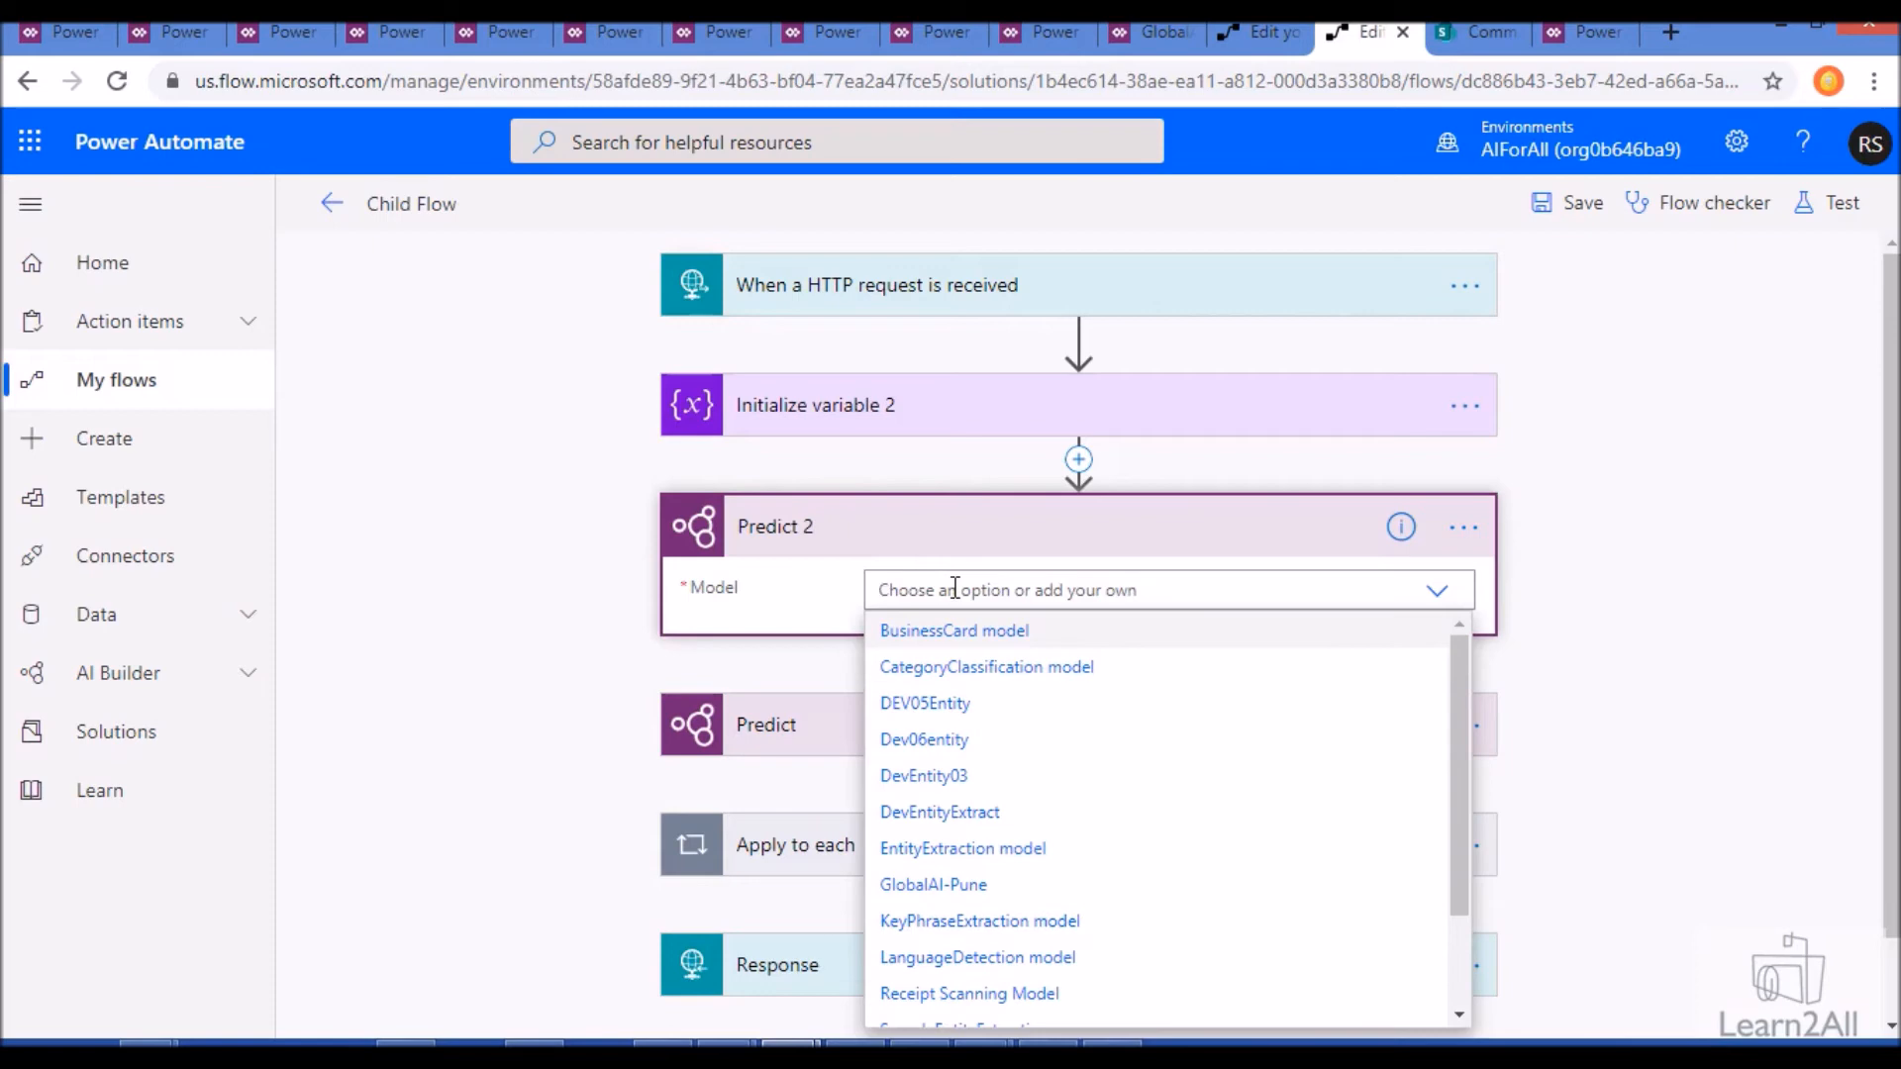
{"action": "left_click", "coordinate": [926, 779]}
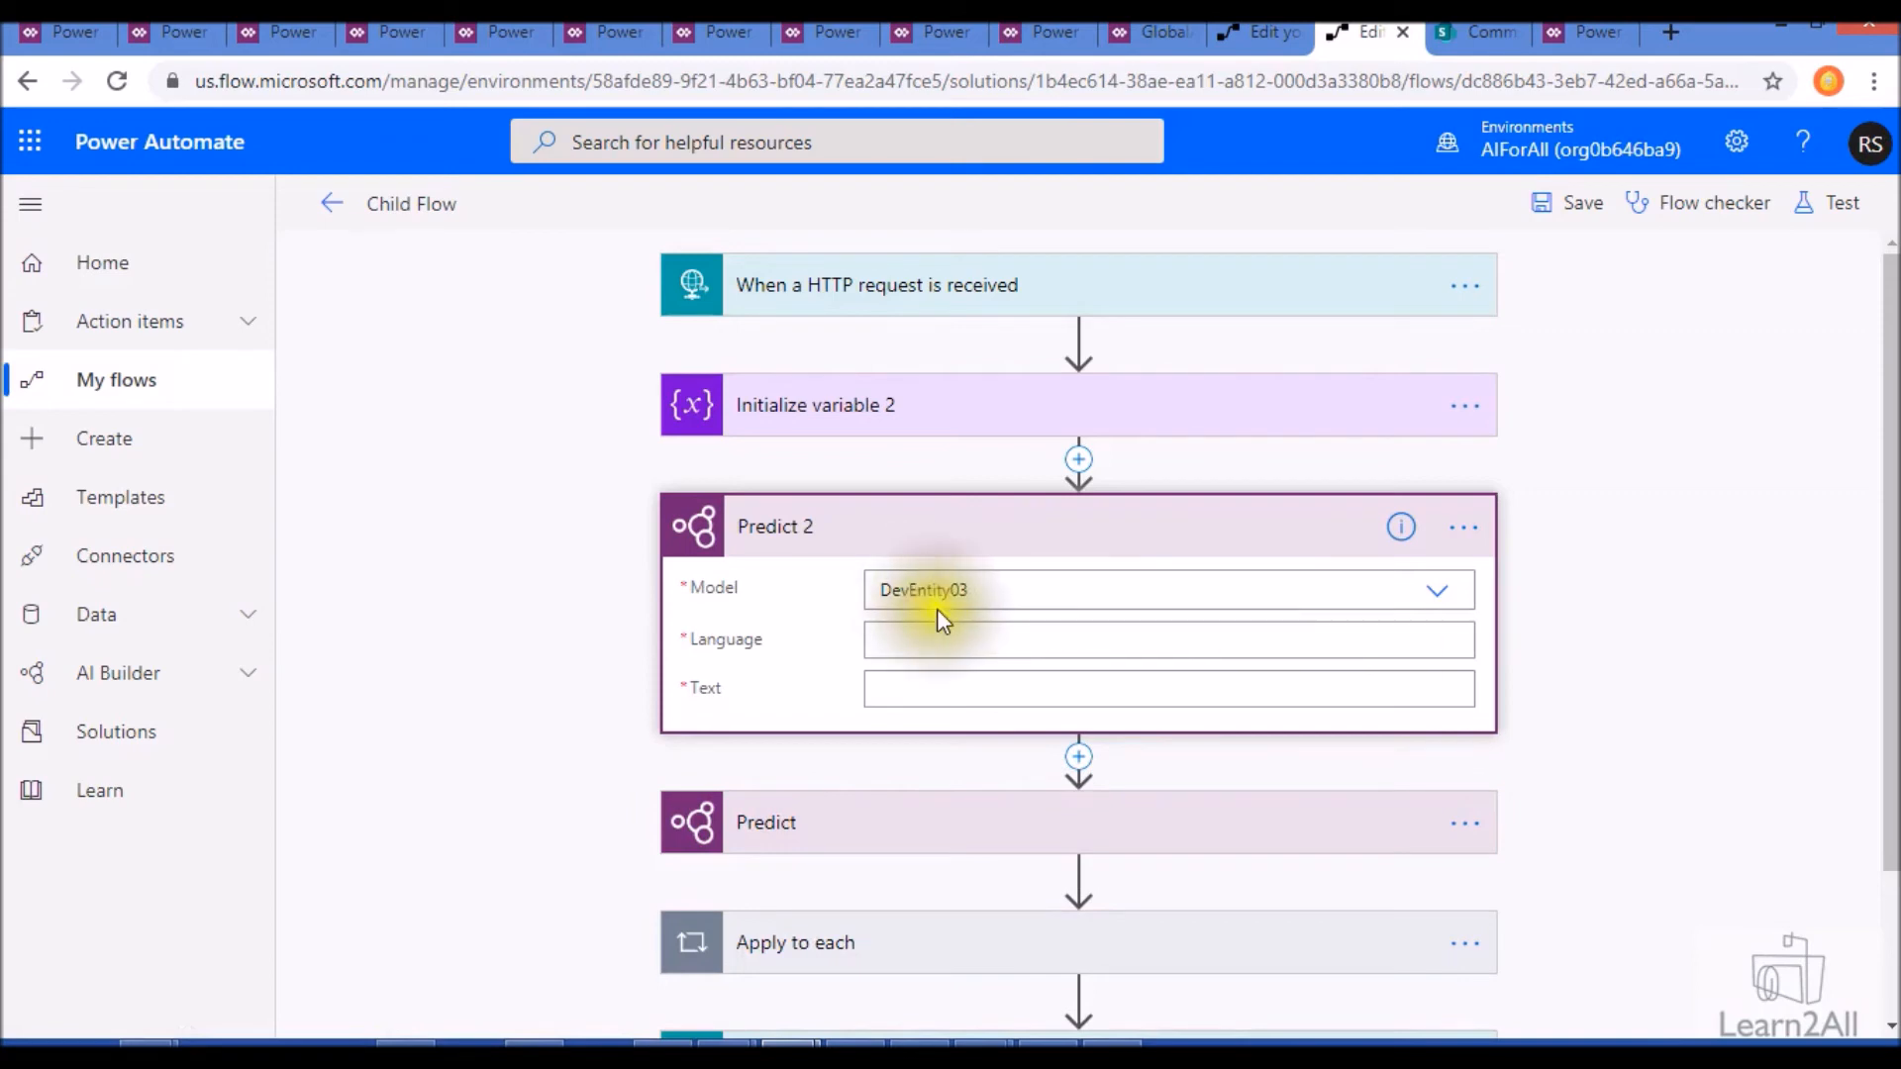
{"action": "left_click", "coordinate": [914, 639]}
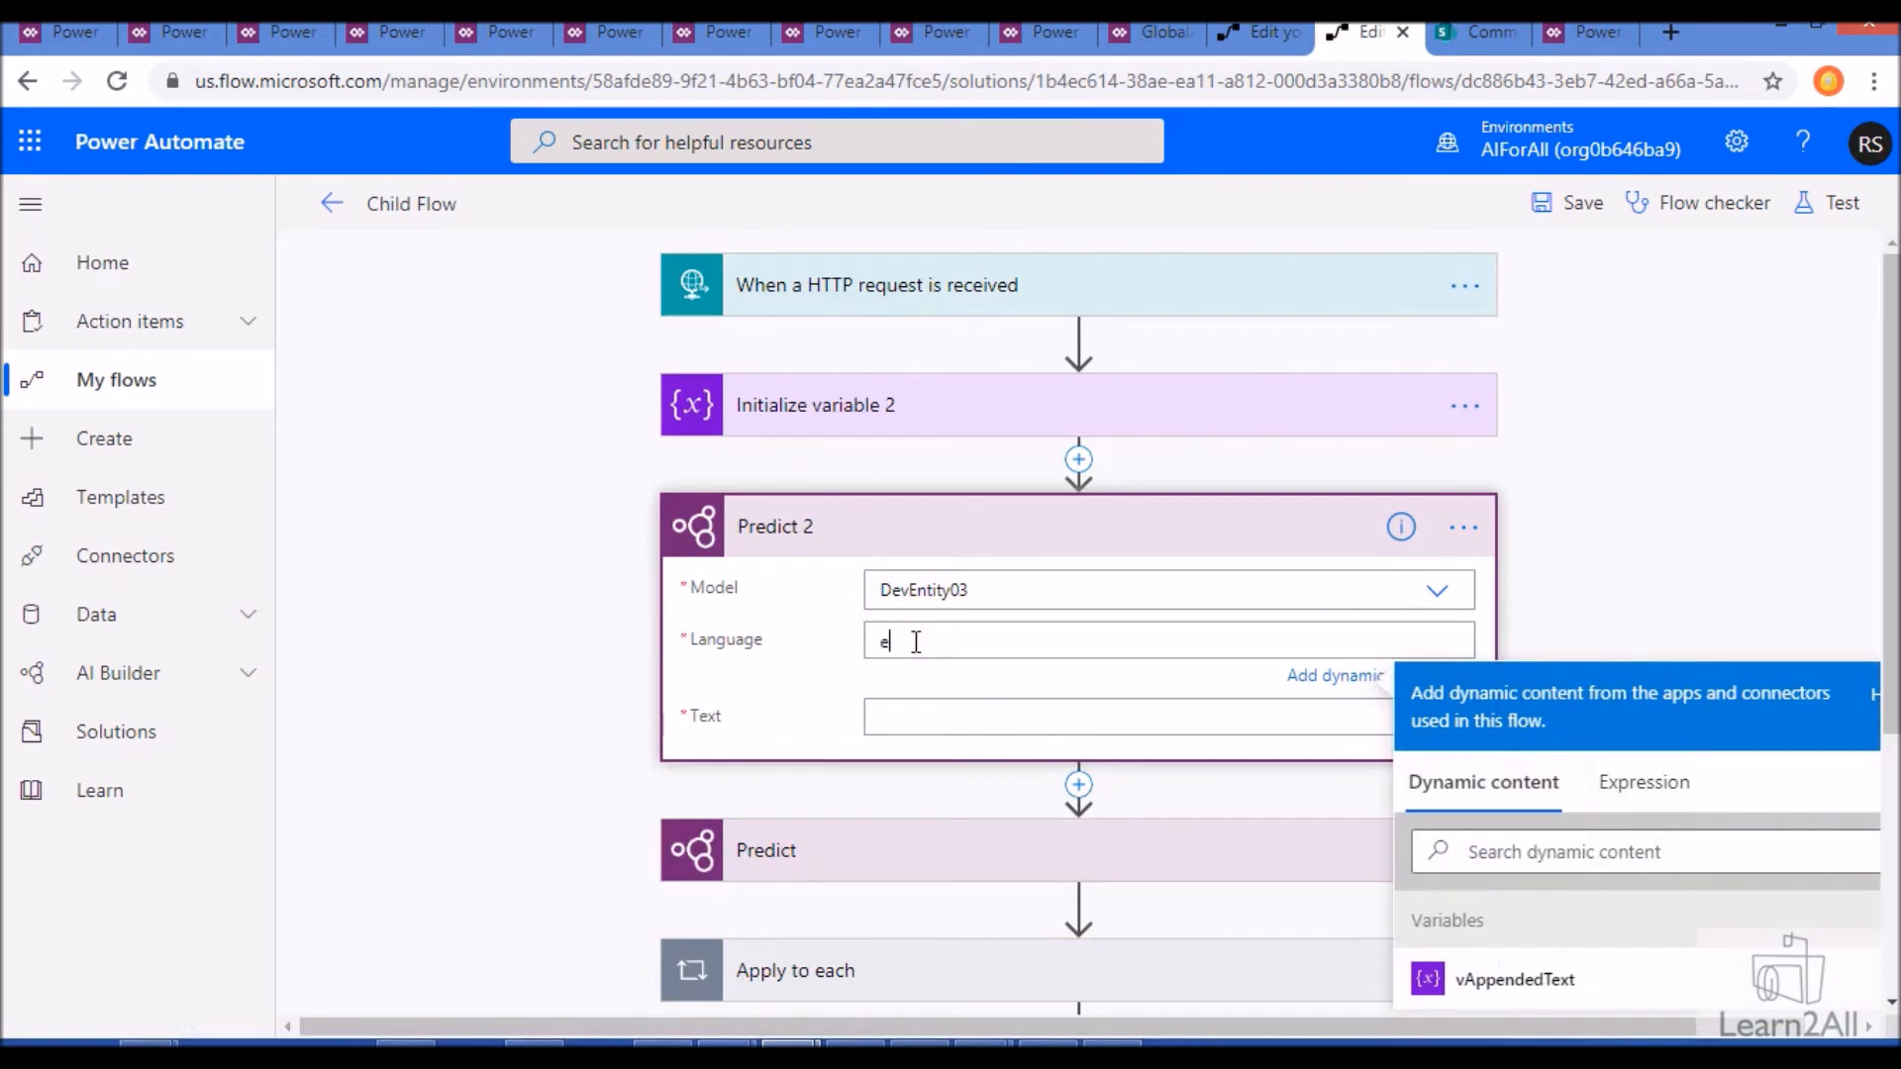
{"action": "left_click", "coordinate": [904, 717]}
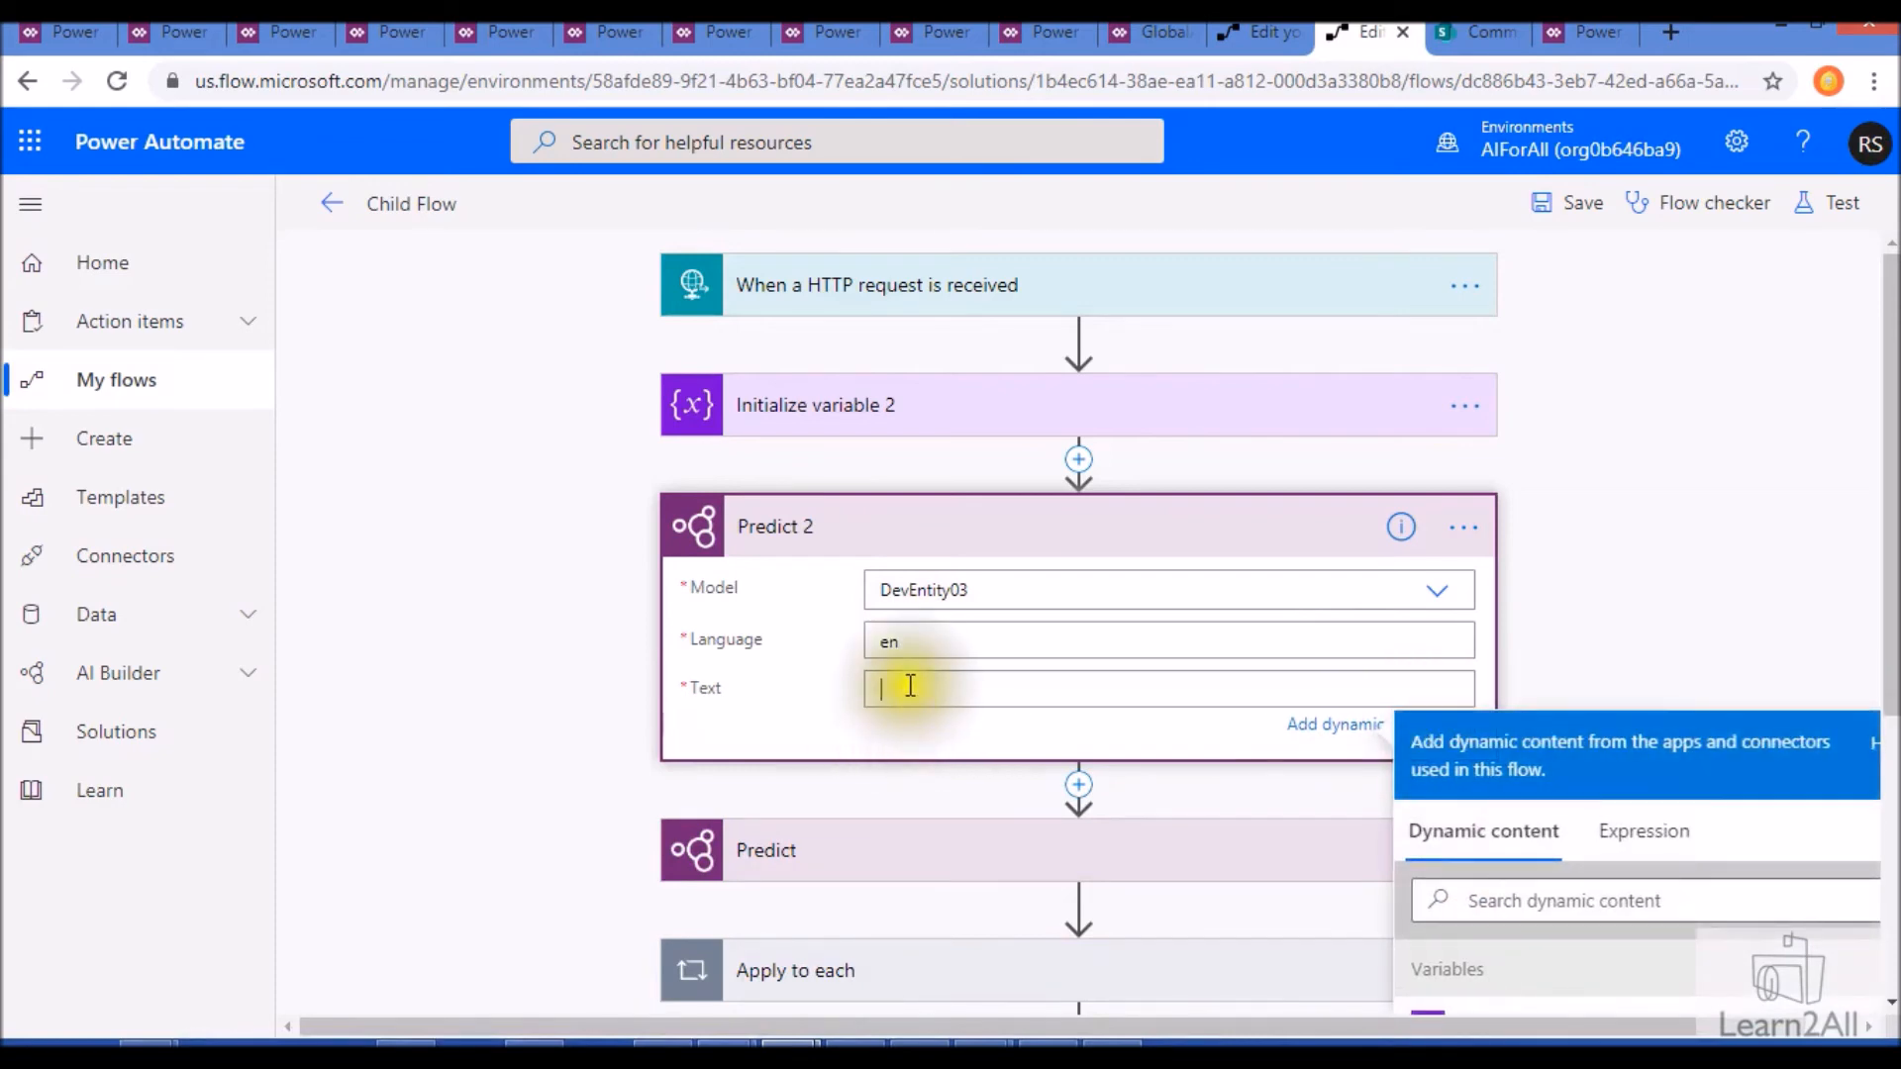
{"action": "scroll", "coordinate": [1633, 831], "scroll_direction": "down", "scroll_amount": 2}
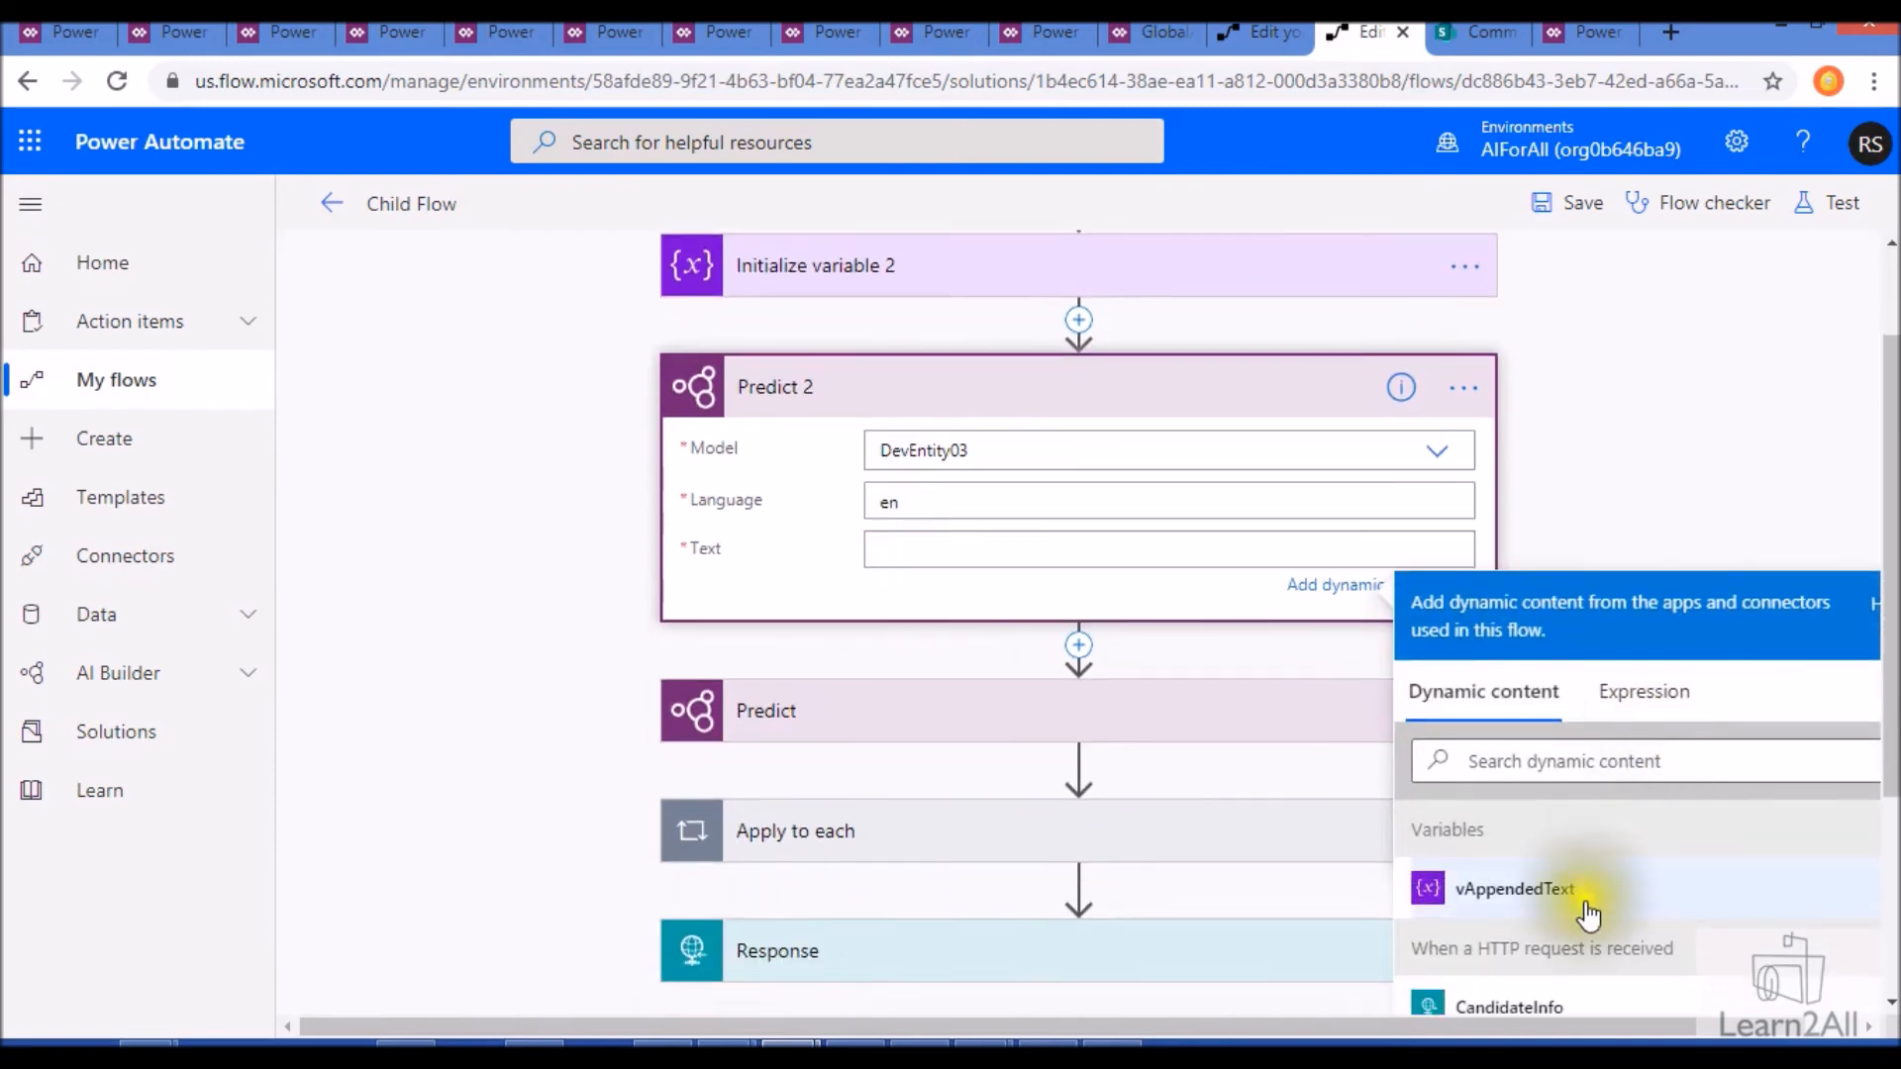
{"action": "scroll", "coordinate": [1589, 906], "scroll_direction": "down", "scroll_amount": 4}
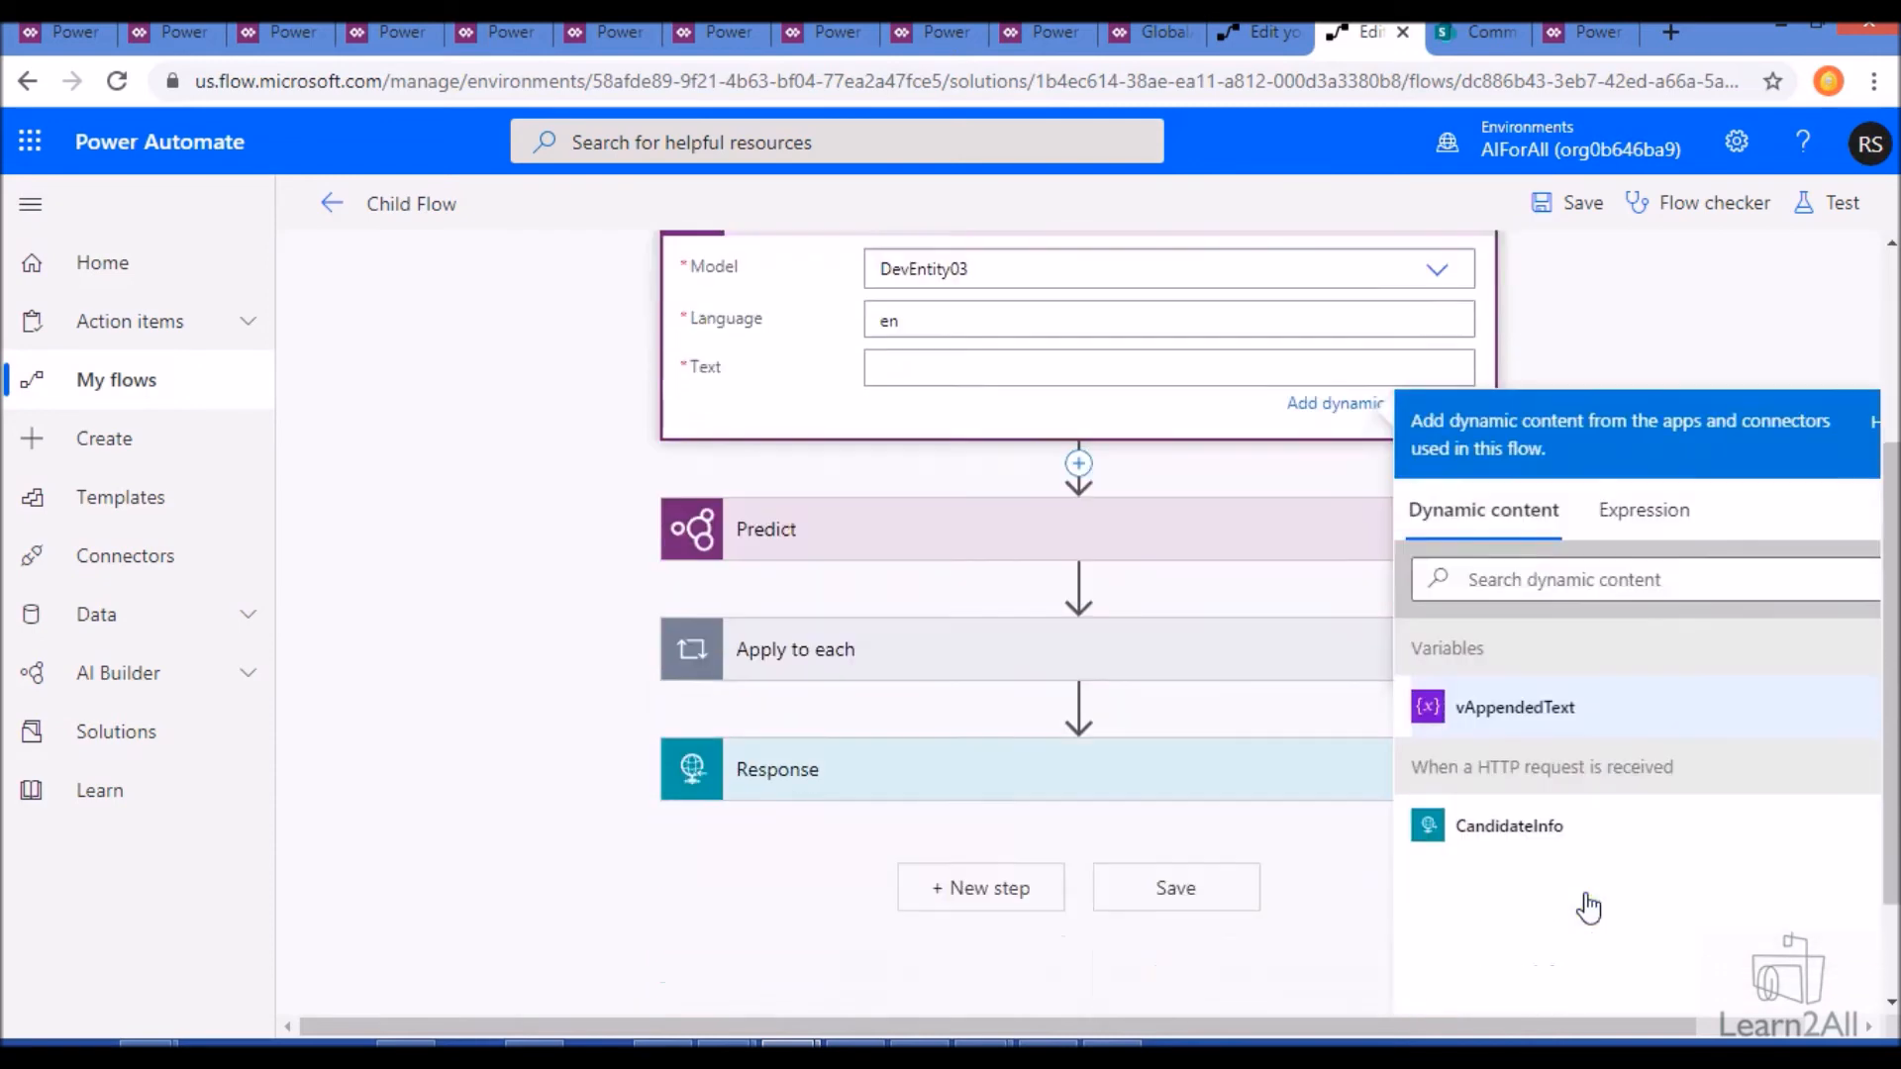
{"action": "left_click", "coordinate": [1509, 729]}
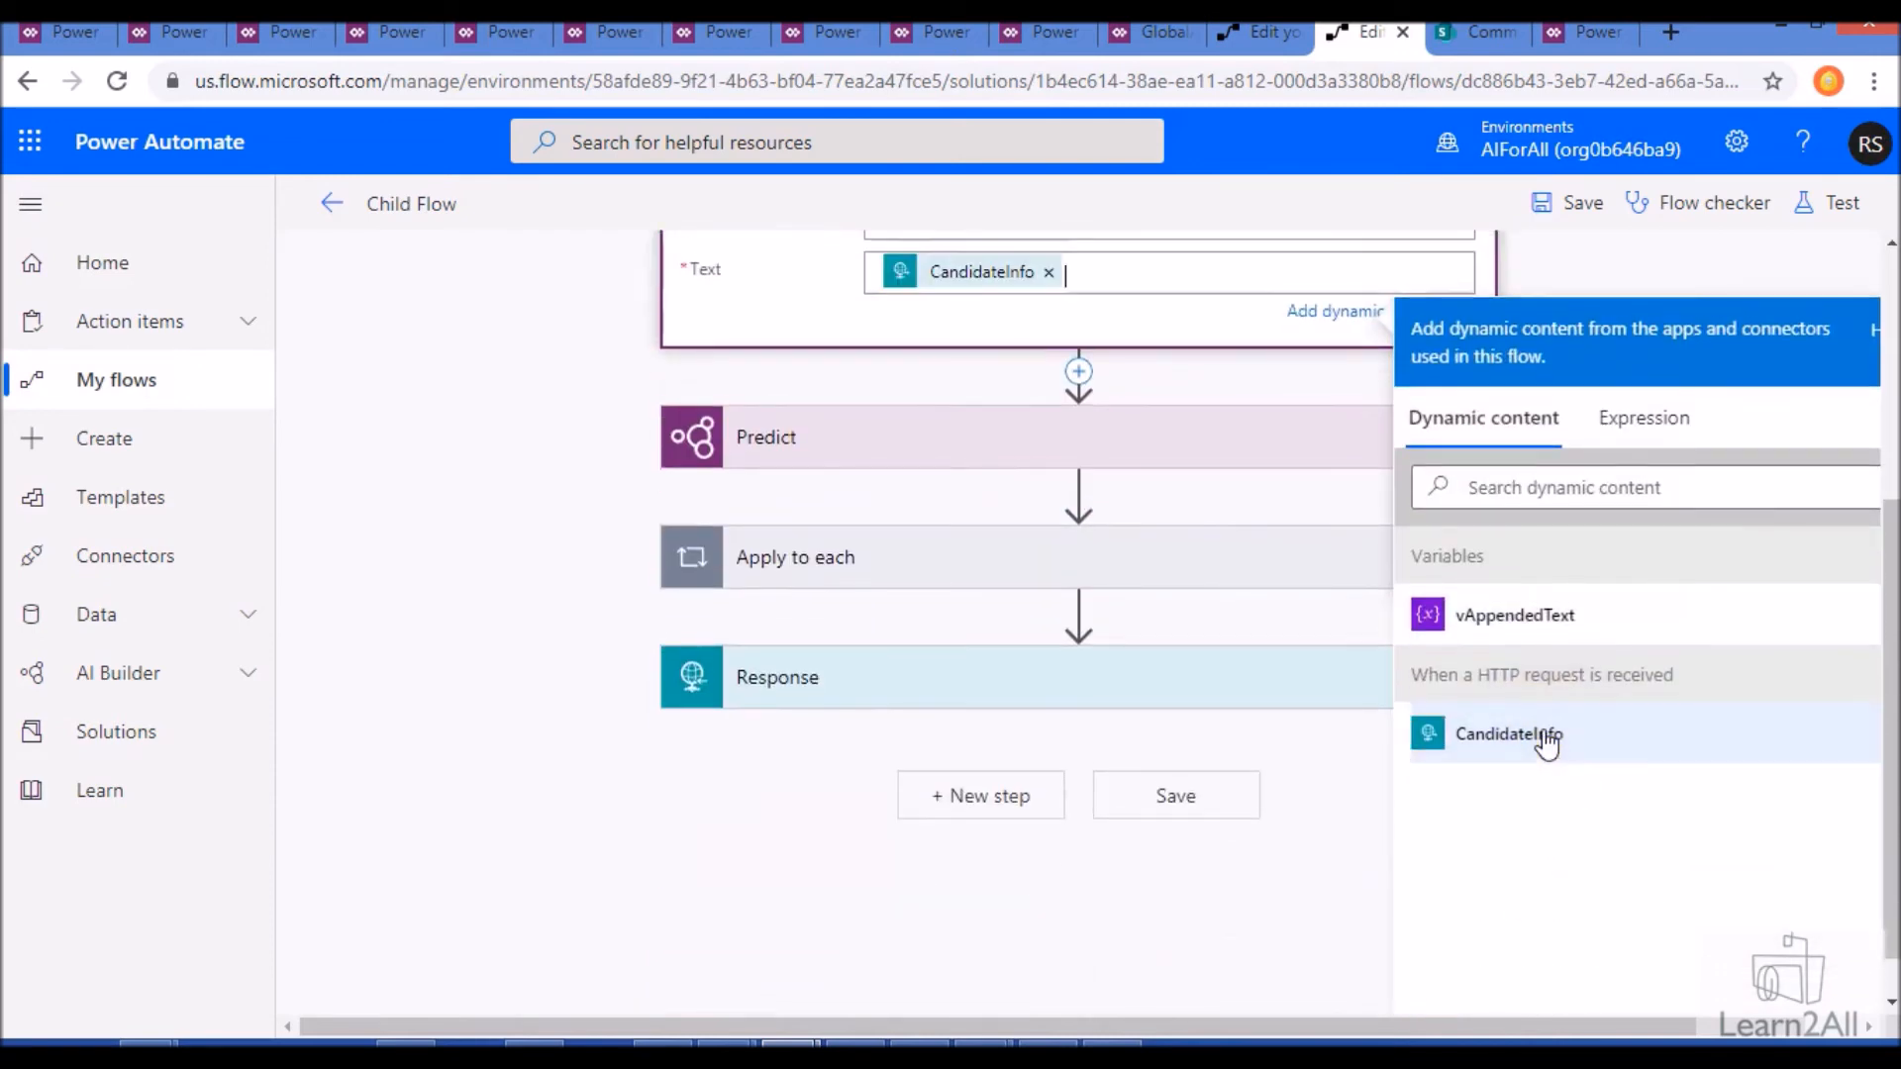
{"action": "scroll", "coordinate": [980, 555], "scroll_direction": "up", "scroll_amount": 4}
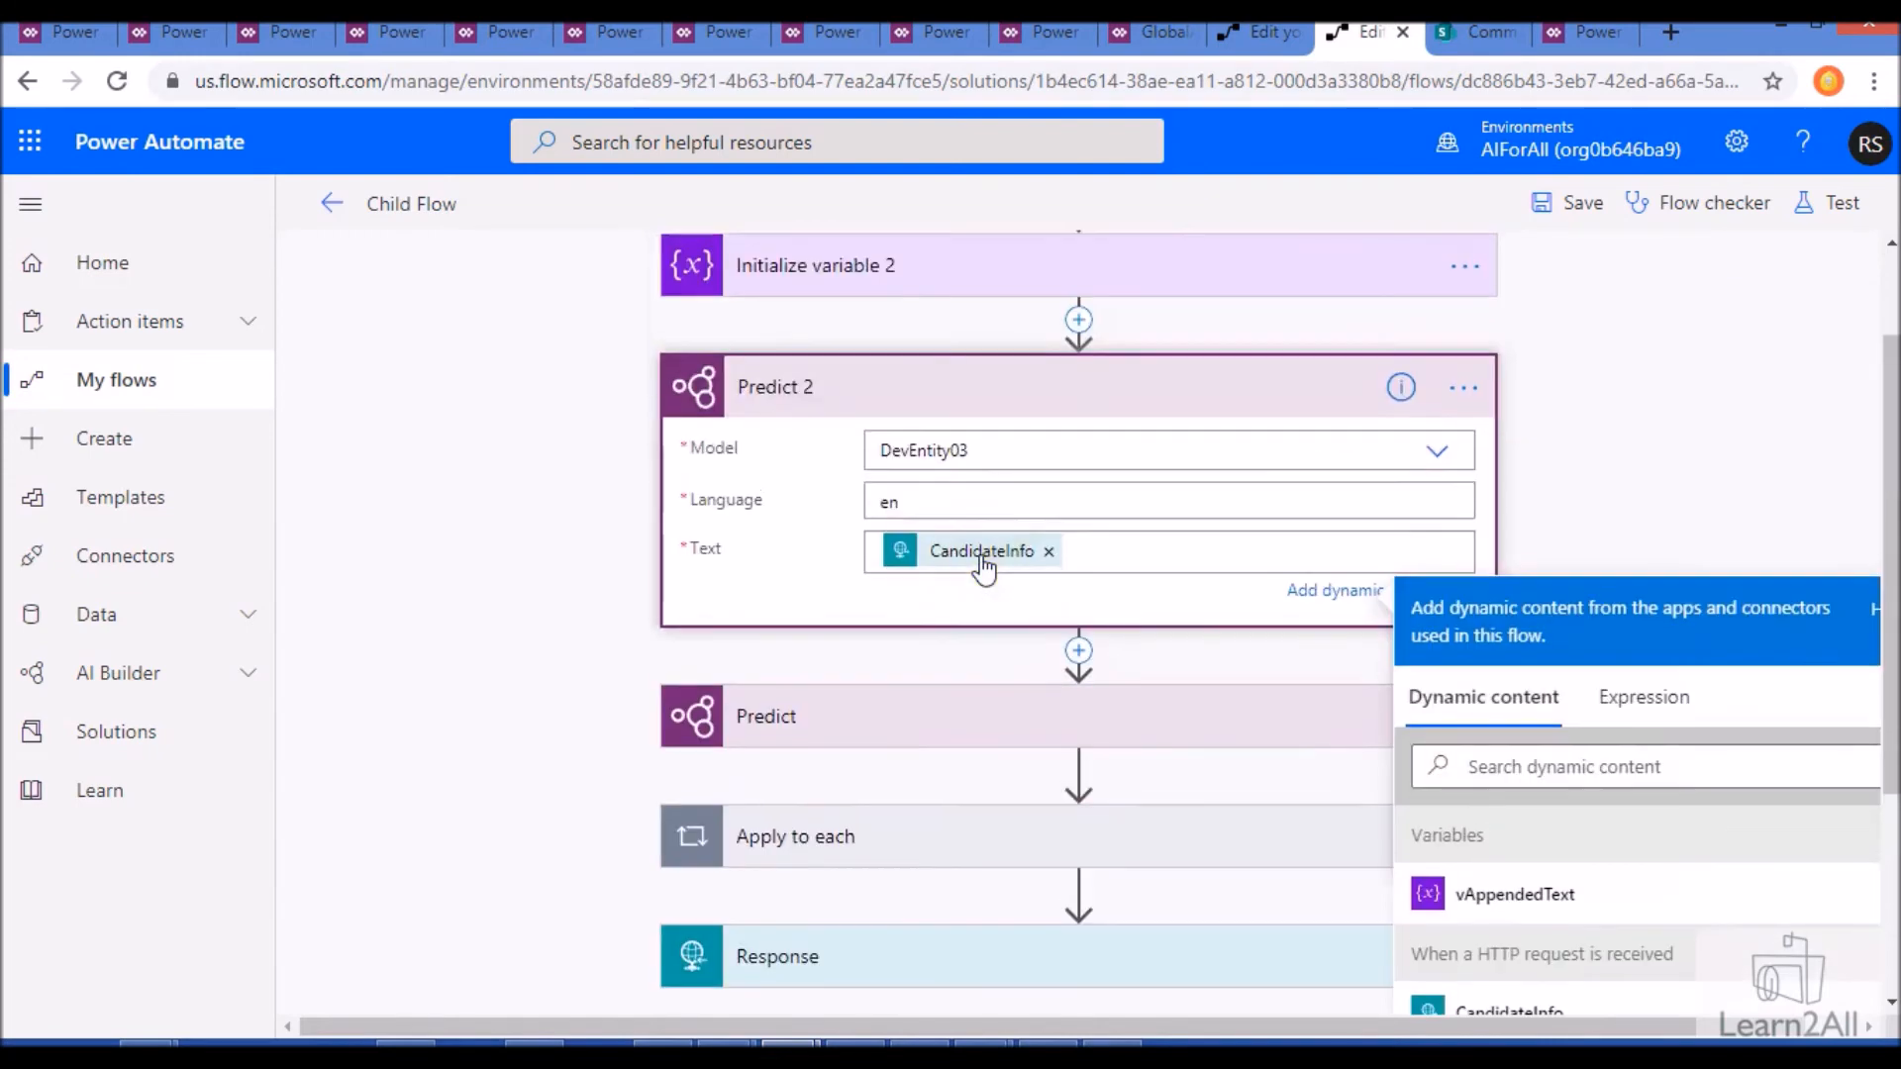
{"action": "left_click", "coordinate": [1620, 440]}
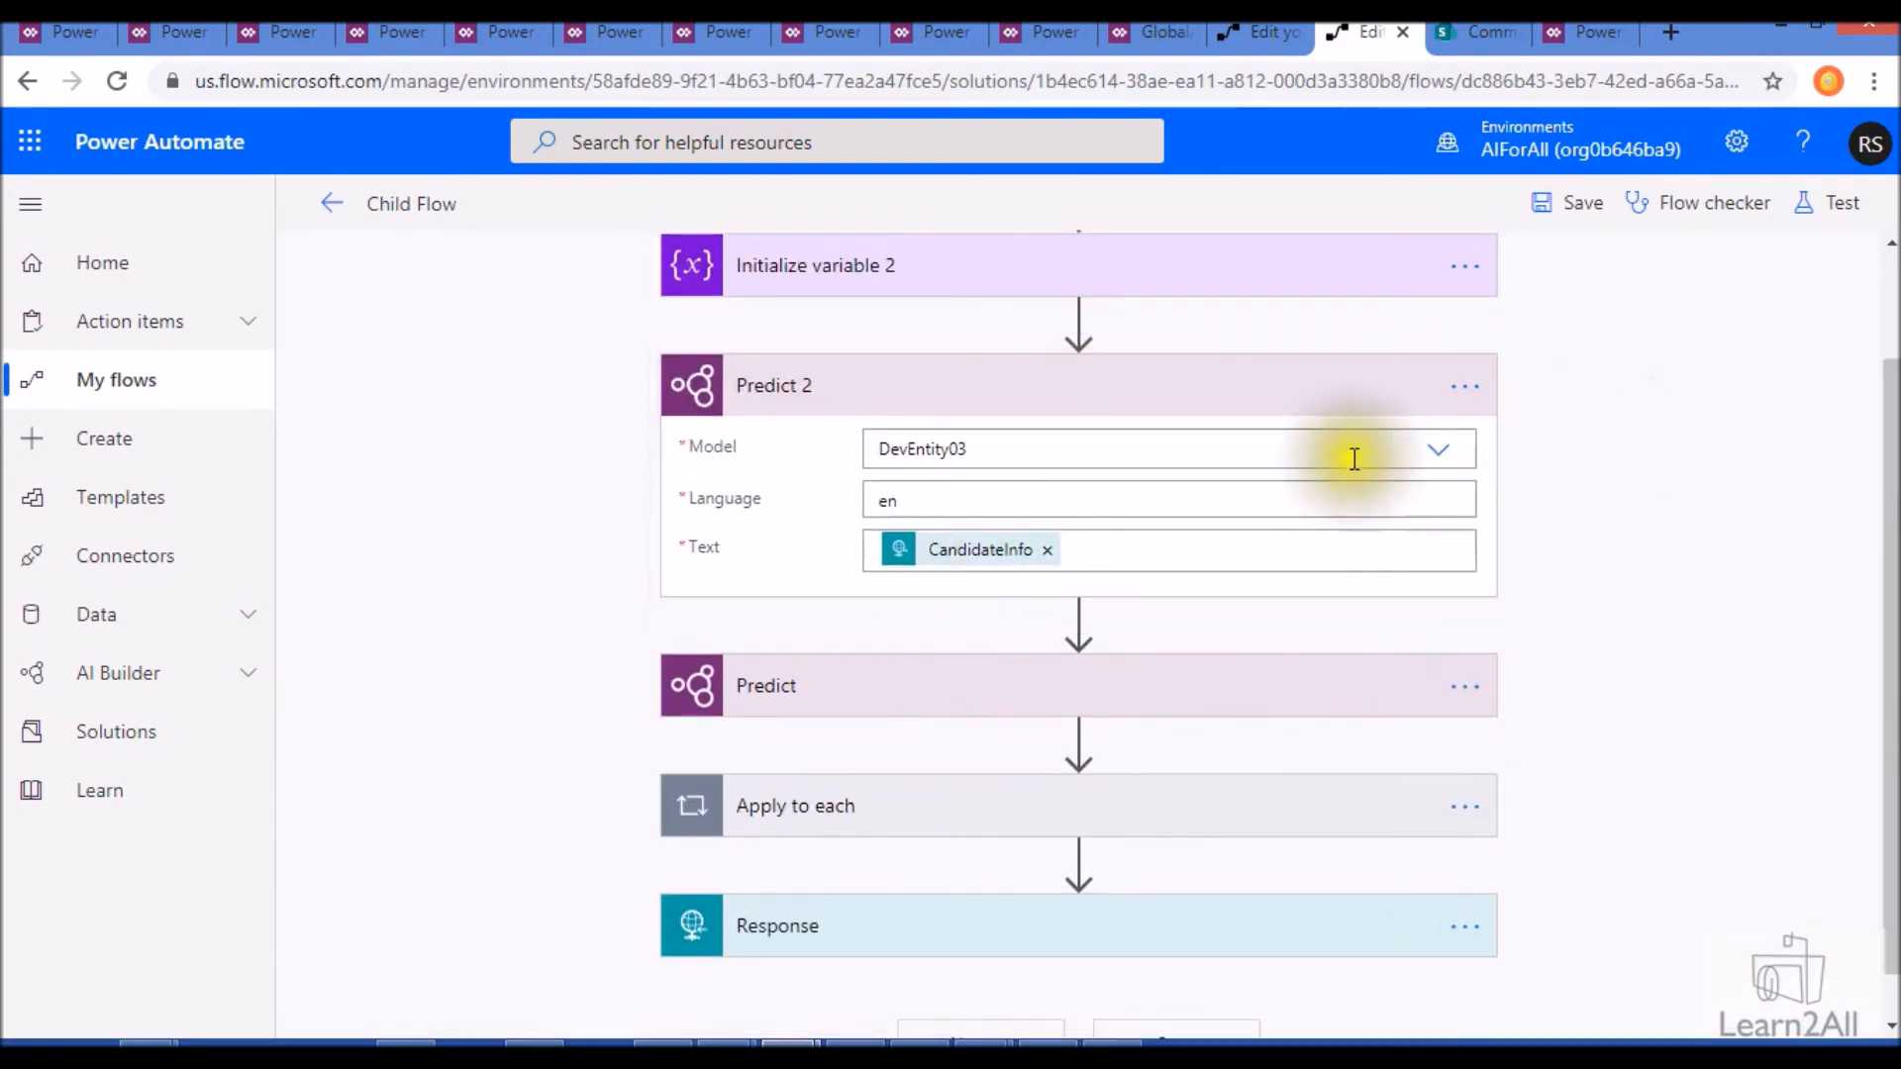
- Expand the original Predict action to compare its settings, and delete the Predict 2 action from the flow
{"action": "left_click", "coordinate": [1274, 701]}
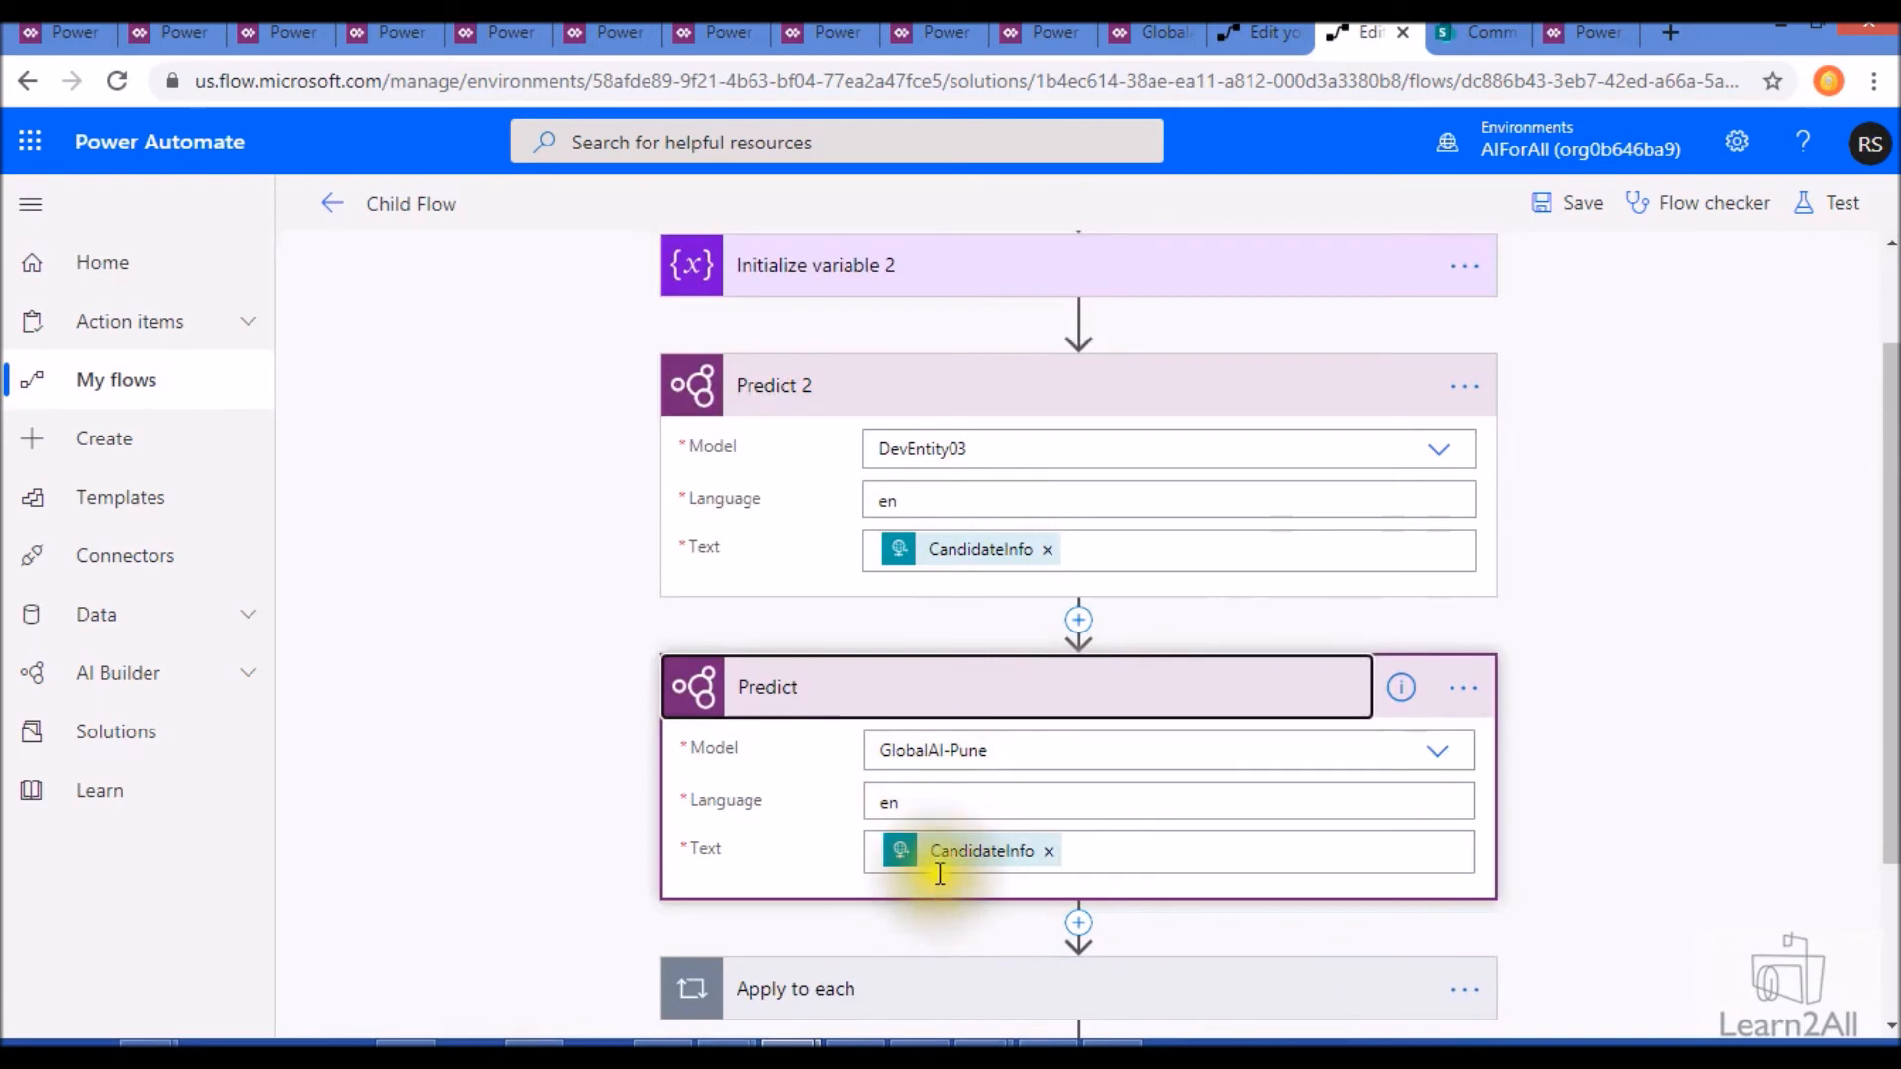
{"action": "left_click", "coordinate": [1465, 387]}
{"action": "left_click", "coordinate": [1559, 735]}
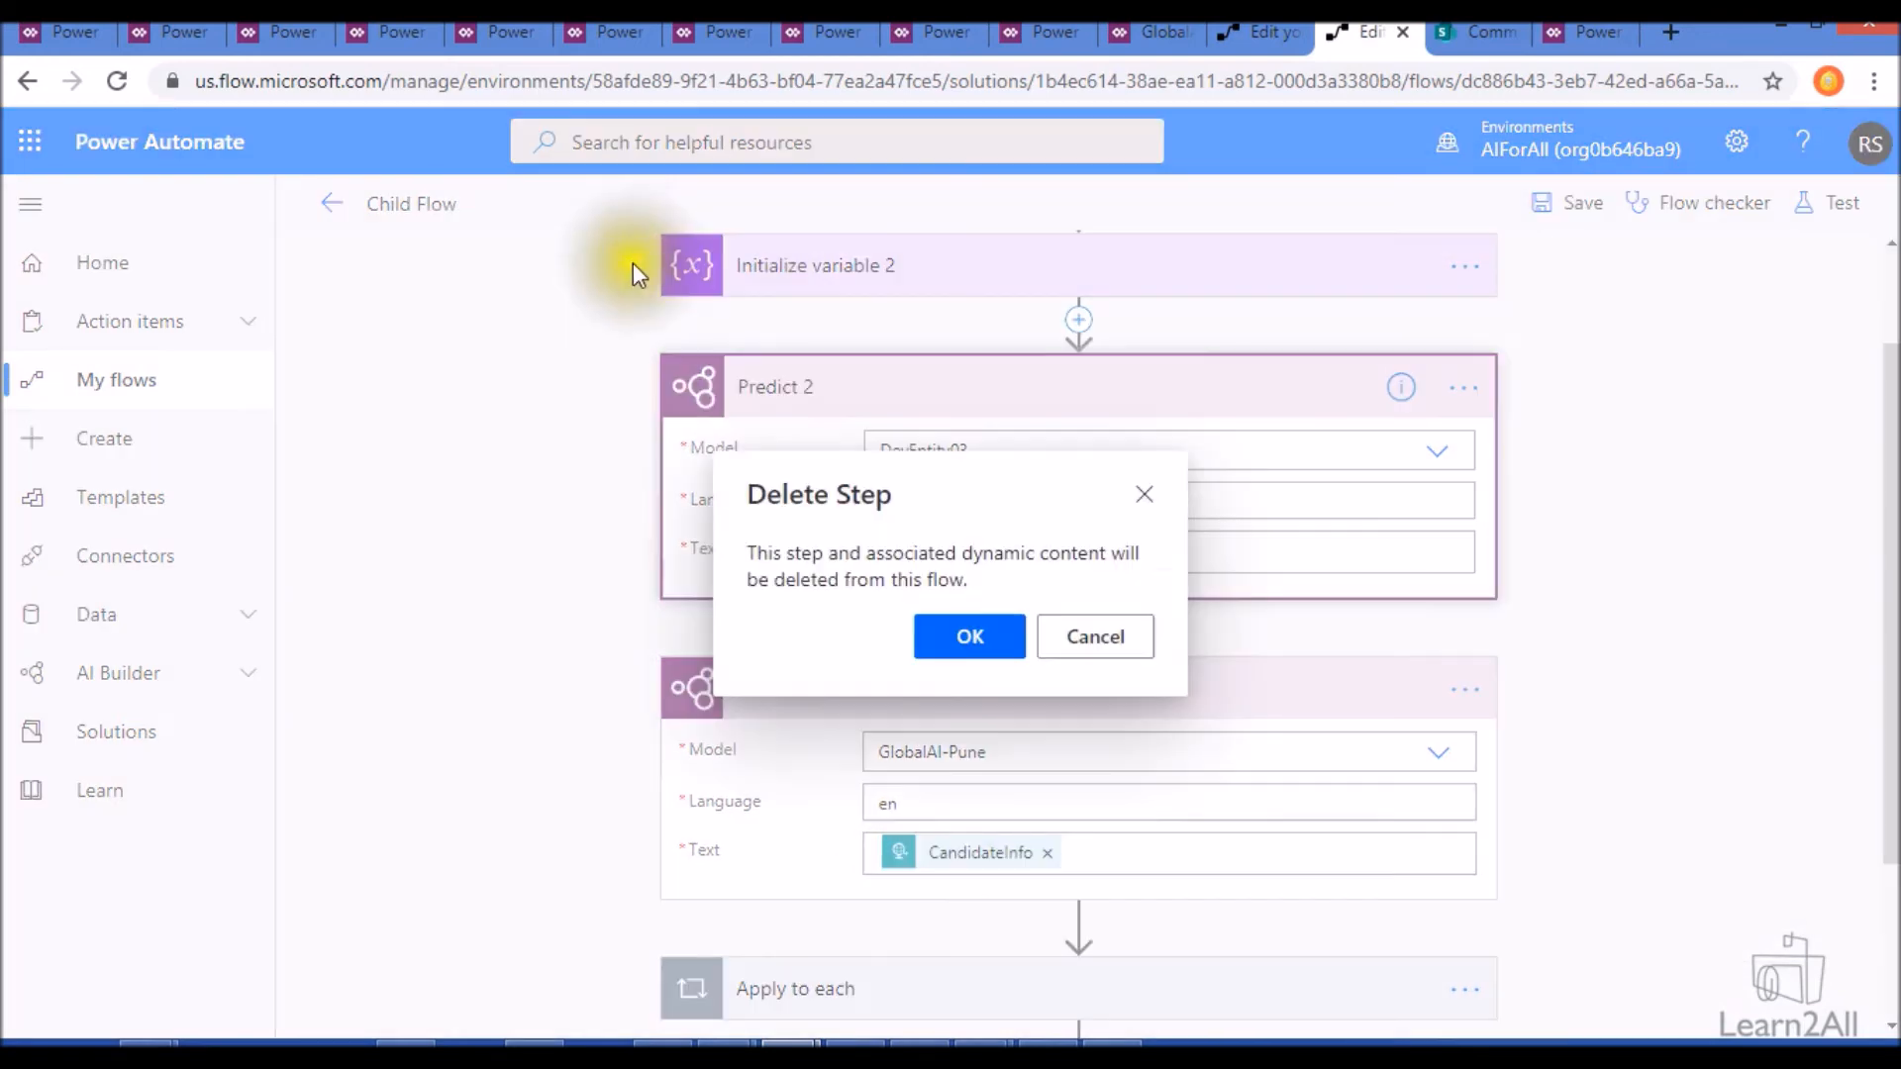
{"action": "left_click", "coordinate": [966, 636]}
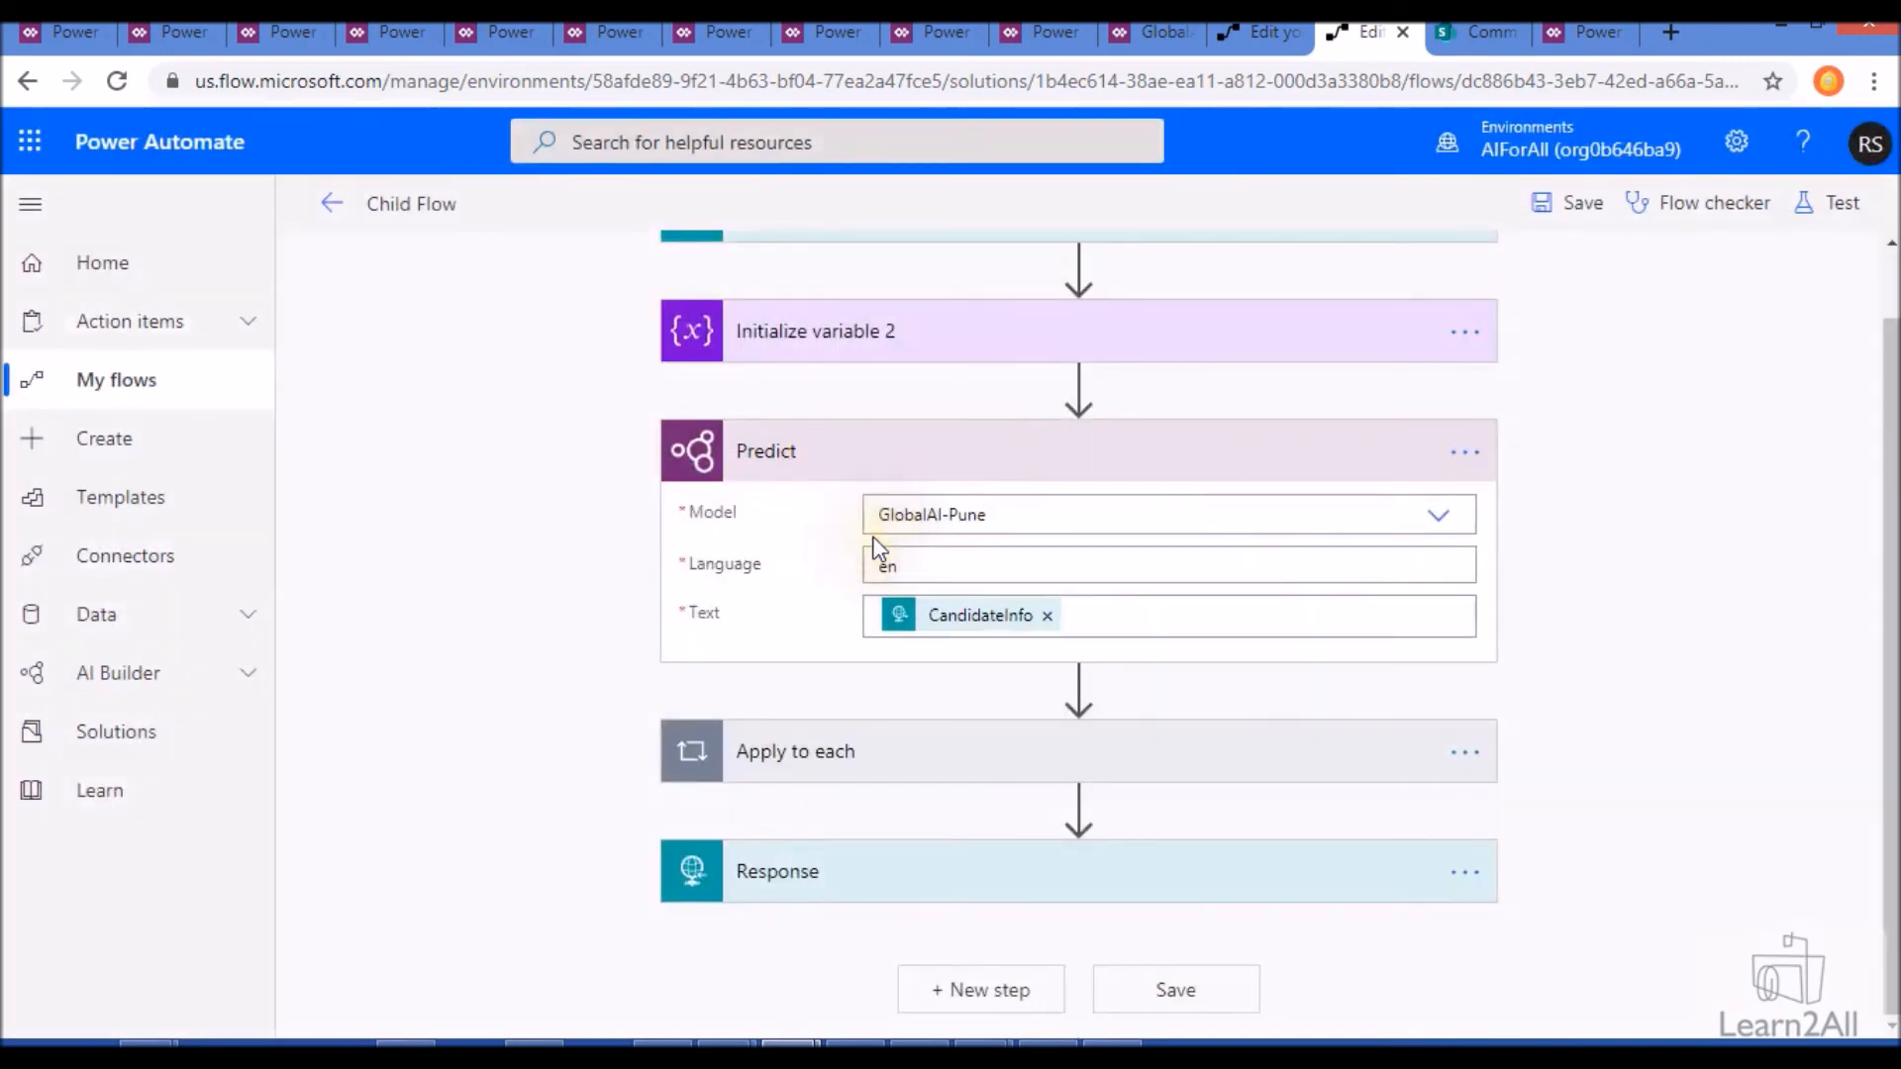
- Examine the Apply to each loop and its Append to string variable action, including the expression behind the first value token
{"action": "left_click", "coordinate": [955, 761]}
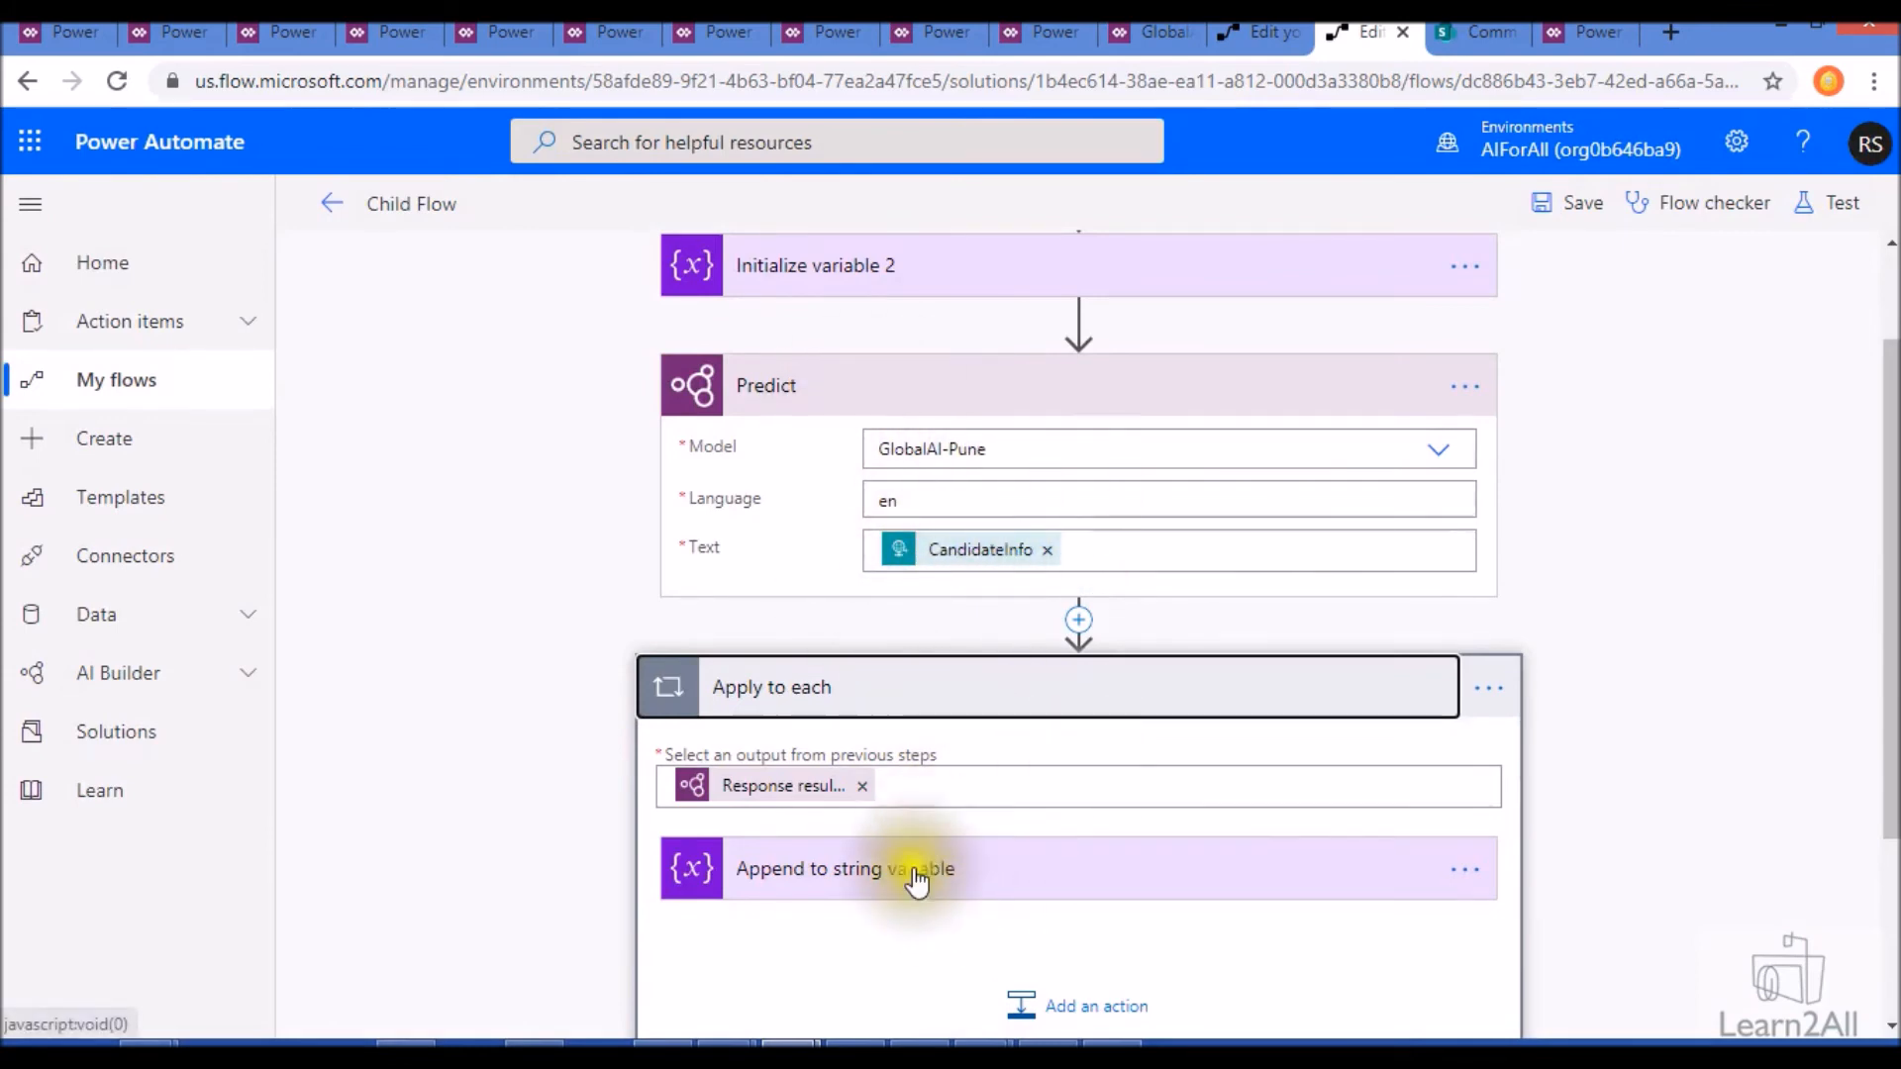
{"action": "left_click", "coordinate": [905, 891]}
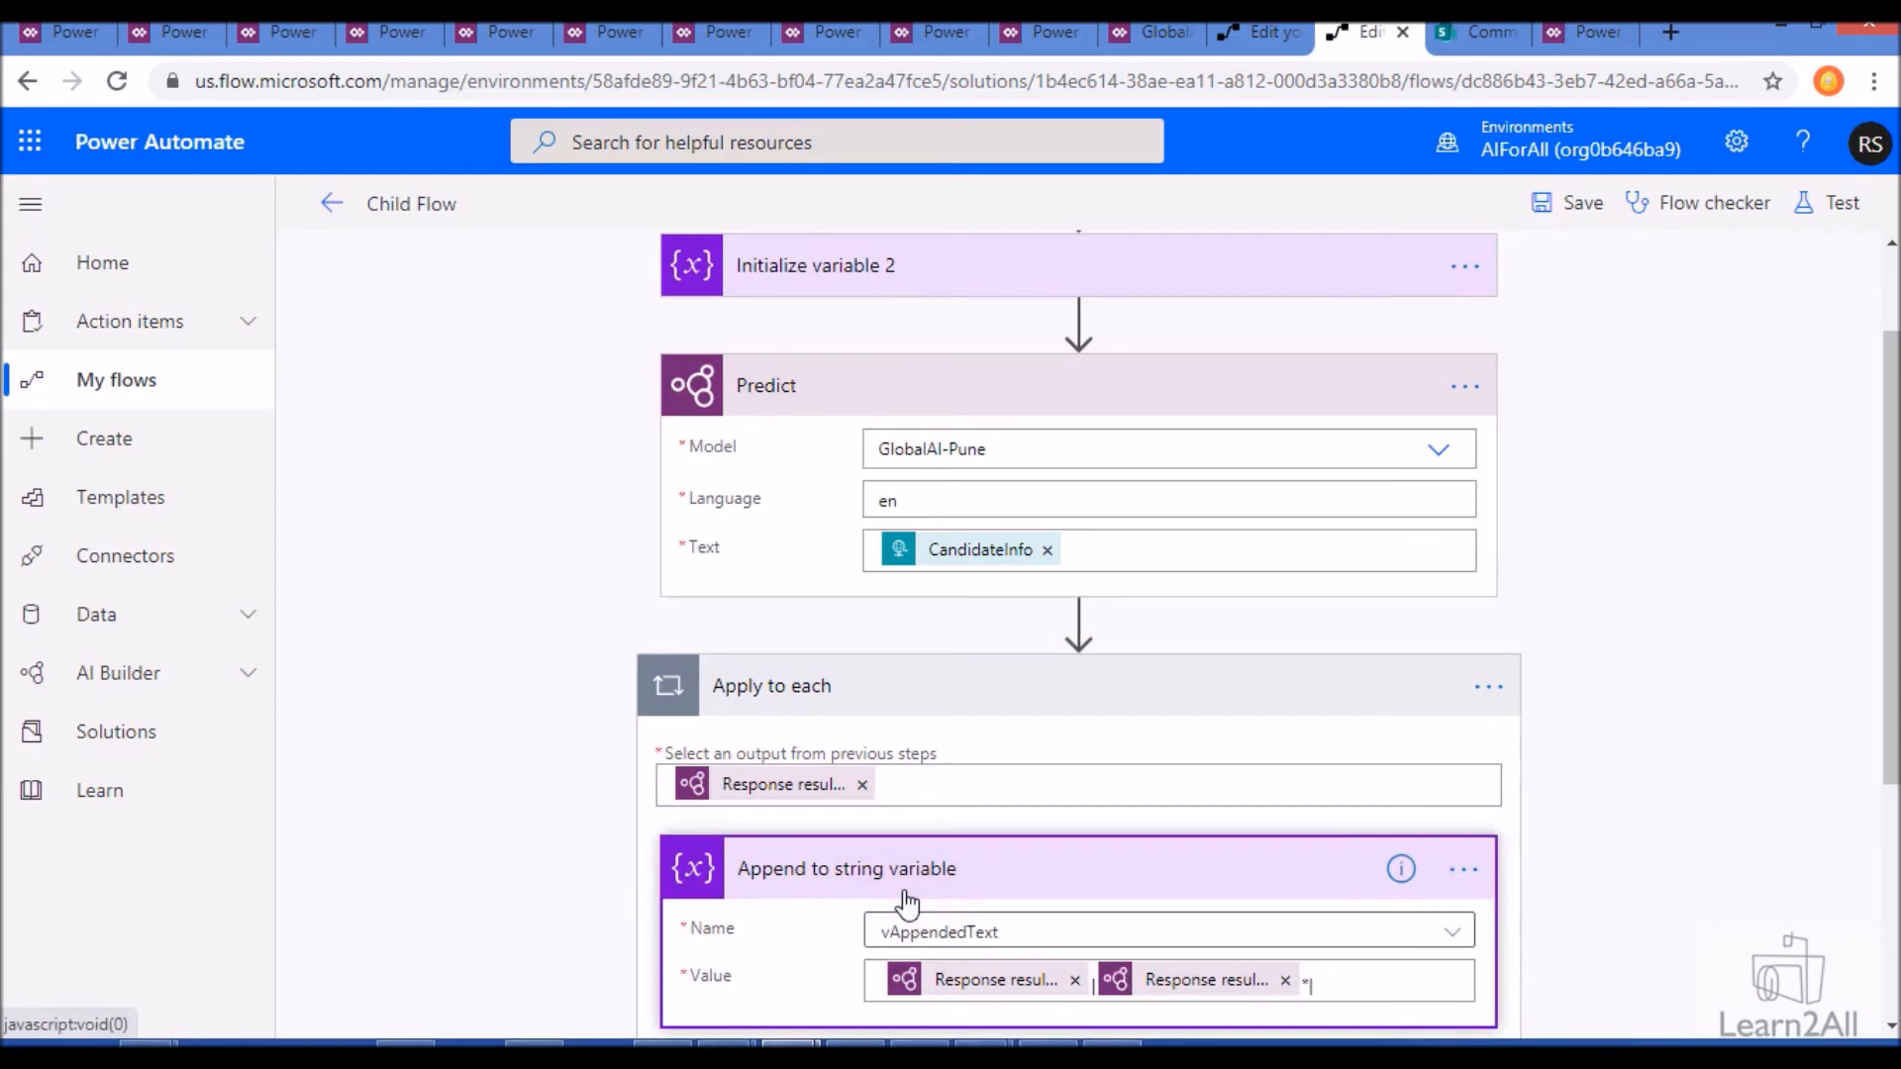
{"action": "scroll", "coordinate": [905, 895], "scroll_direction": "down", "scroll_amount": 3}
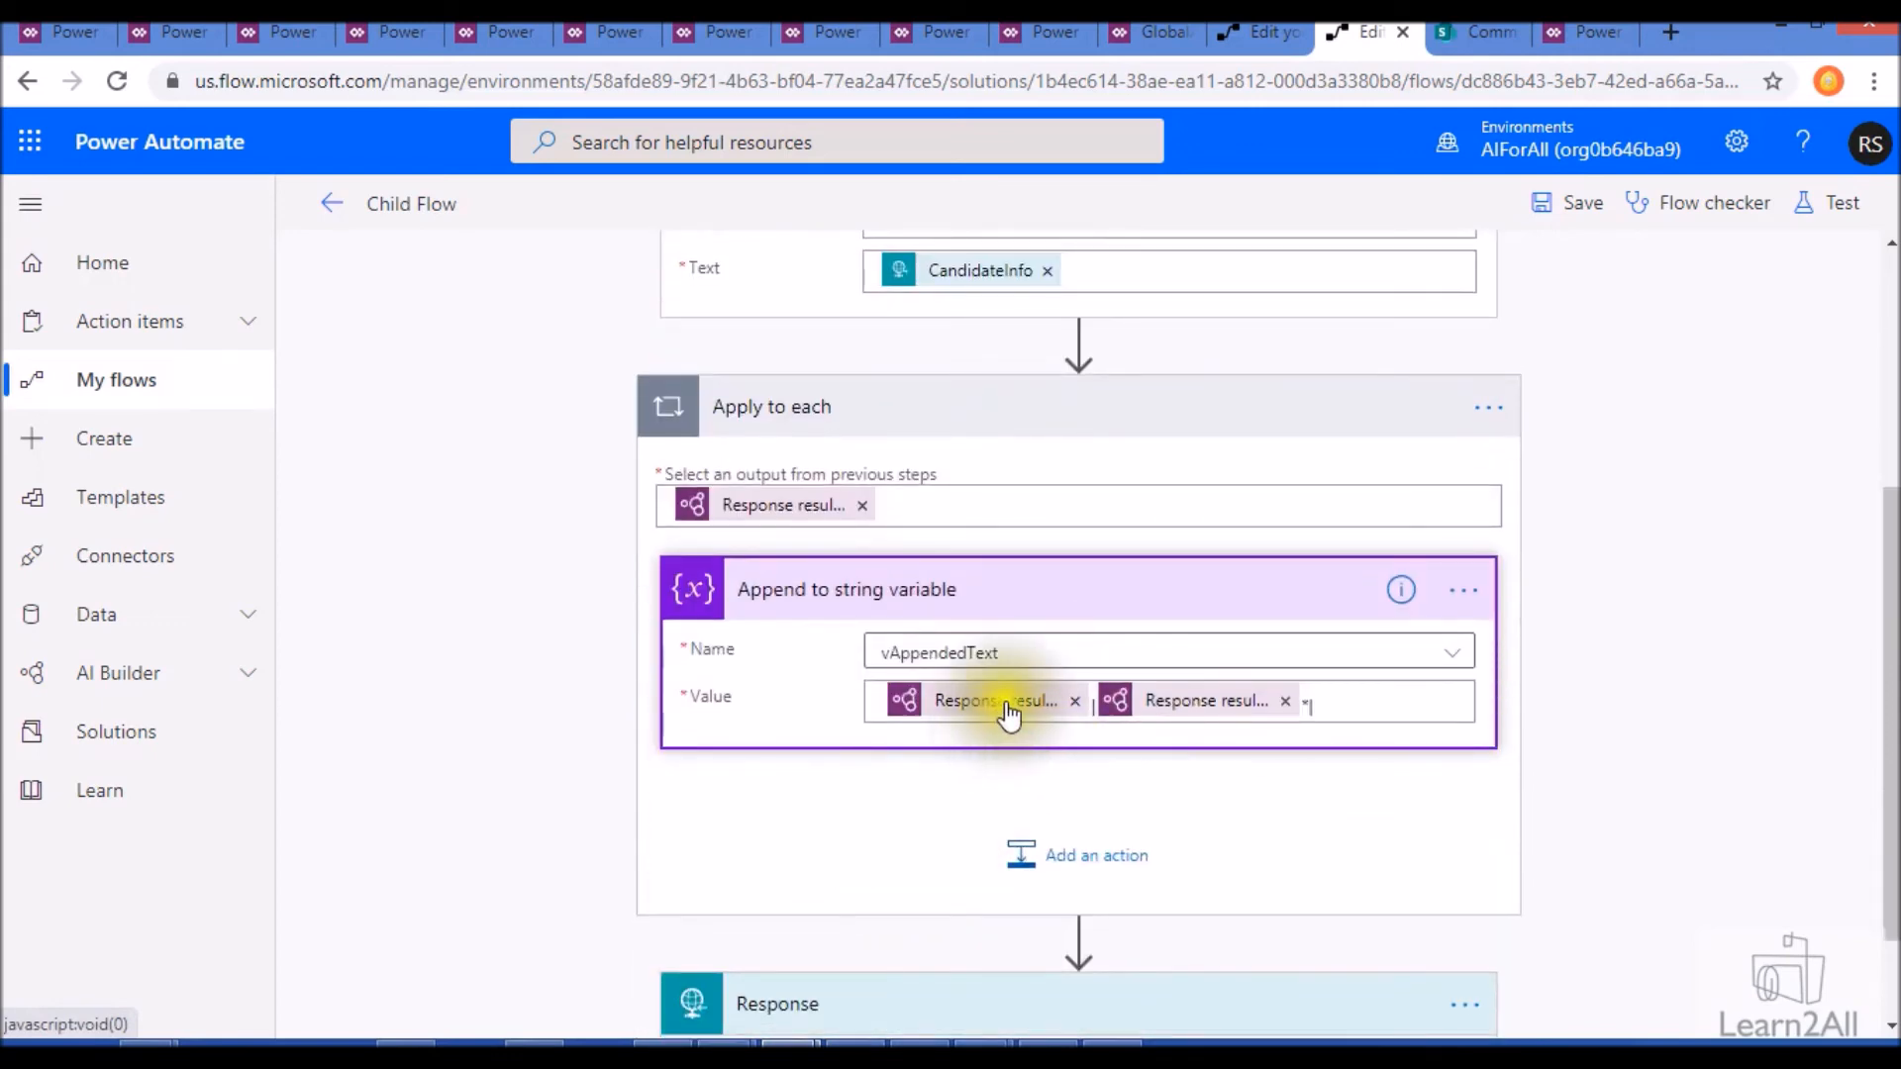
{"action": "mouse_move", "coordinate": [1008, 714]}
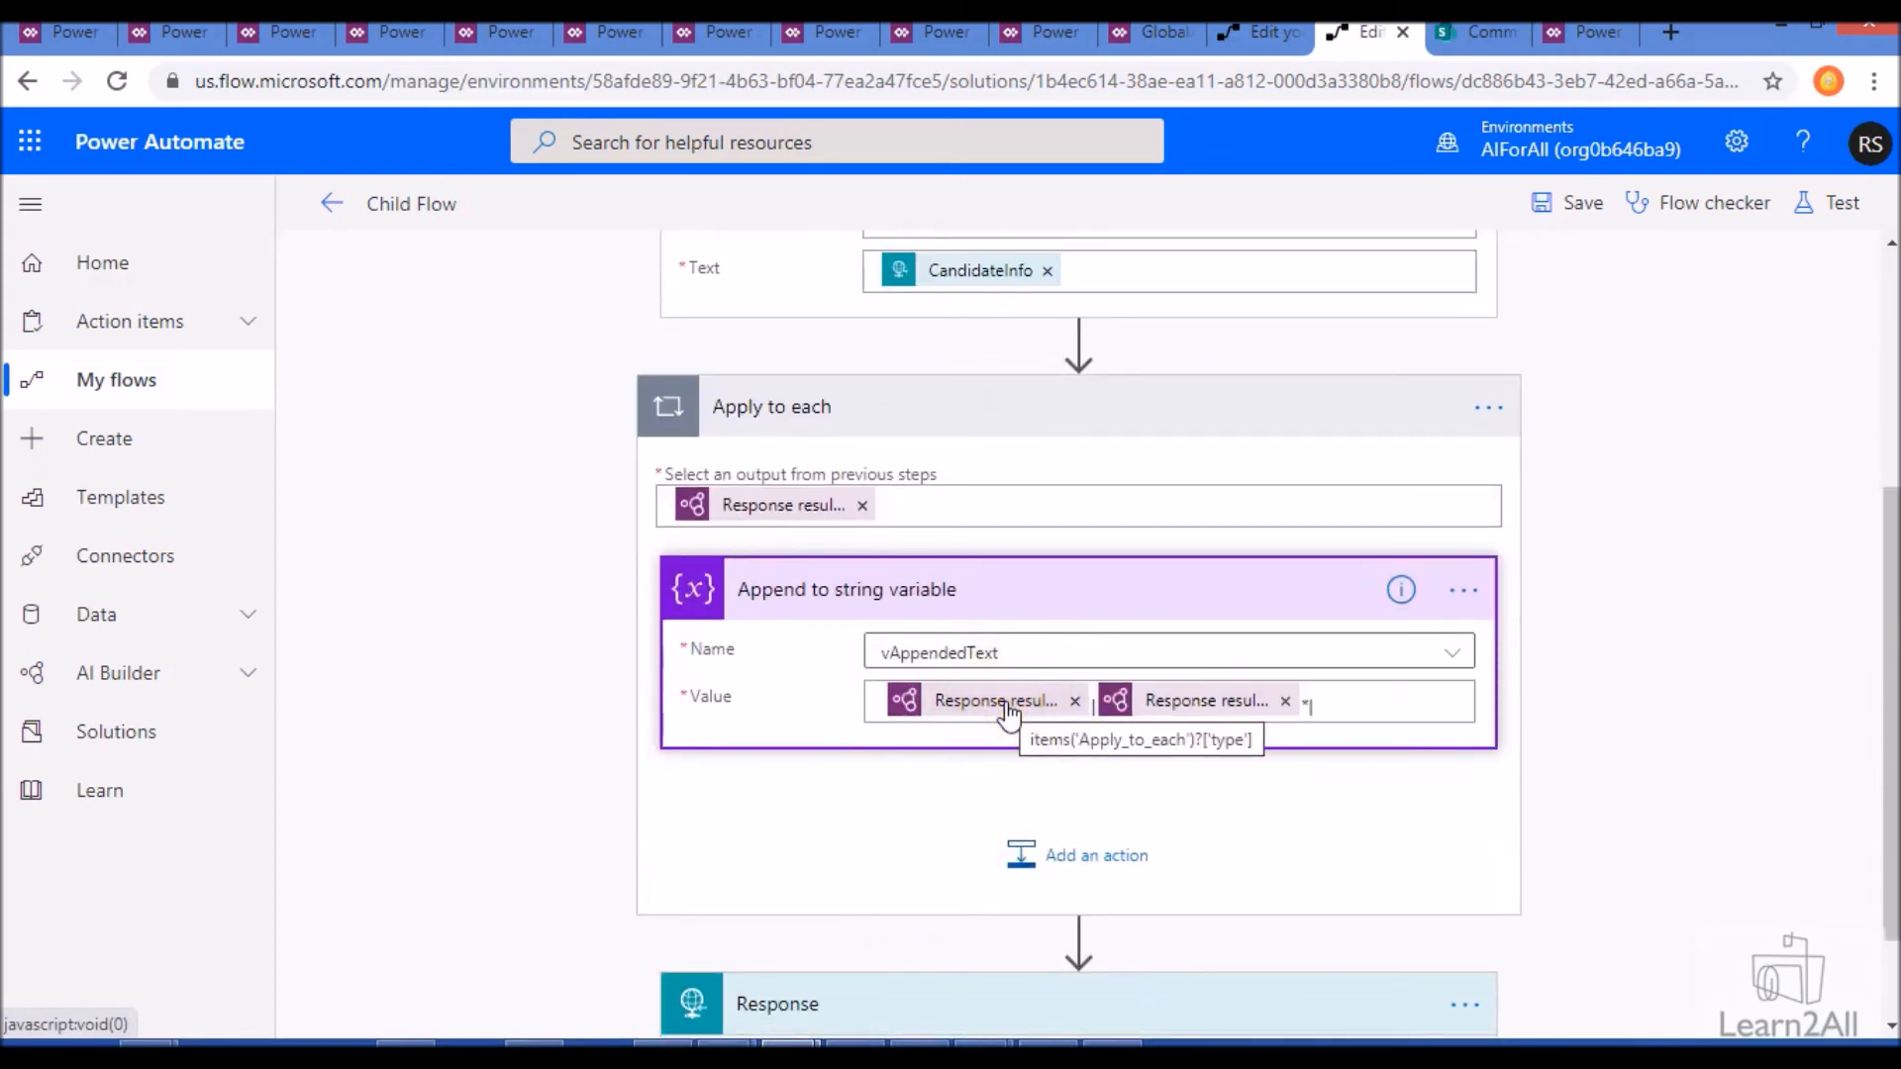
- Replace both tokens in the Append to string variable value with Predict response result tokens separated by |
{"action": "left_click", "coordinate": [1074, 701]}
{"action": "left_click", "coordinate": [1077, 703]}
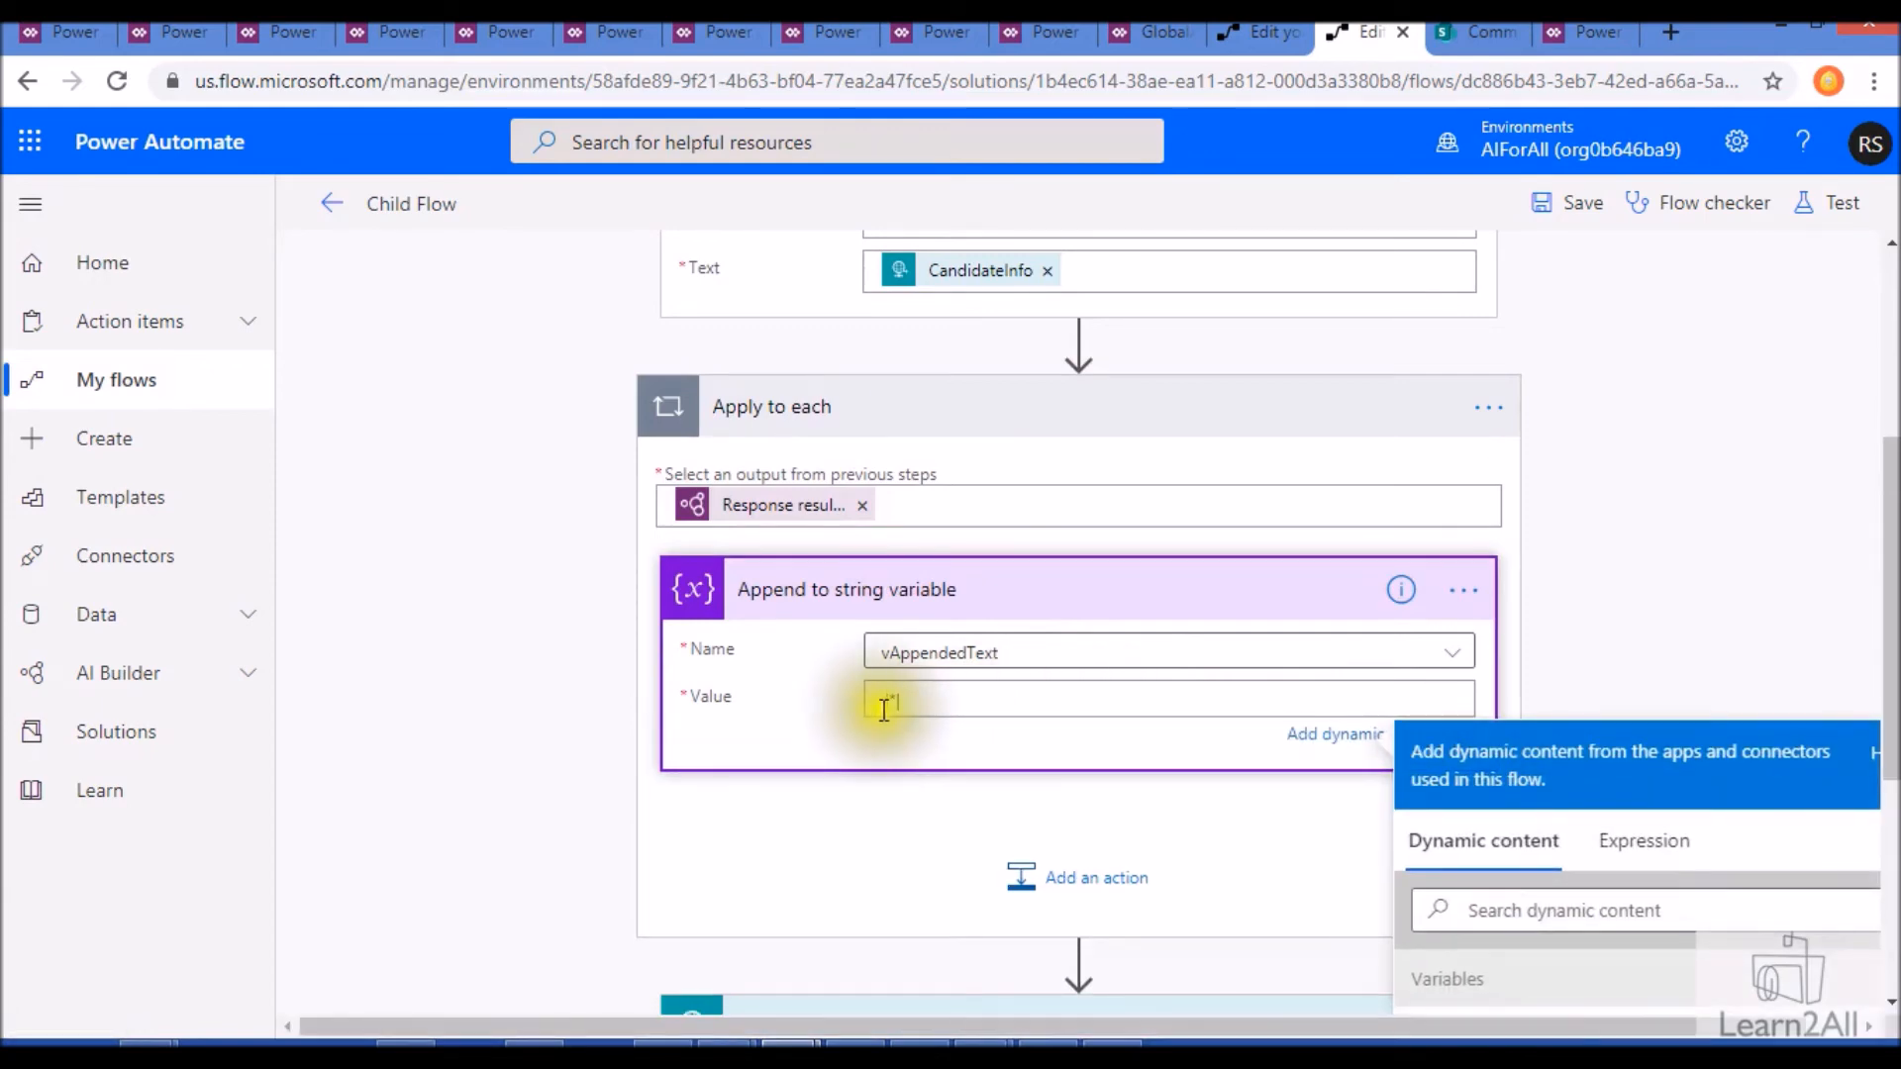
{"action": "scroll", "coordinate": [1886, 796], "scroll_direction": "down", "scroll_amount": 3}
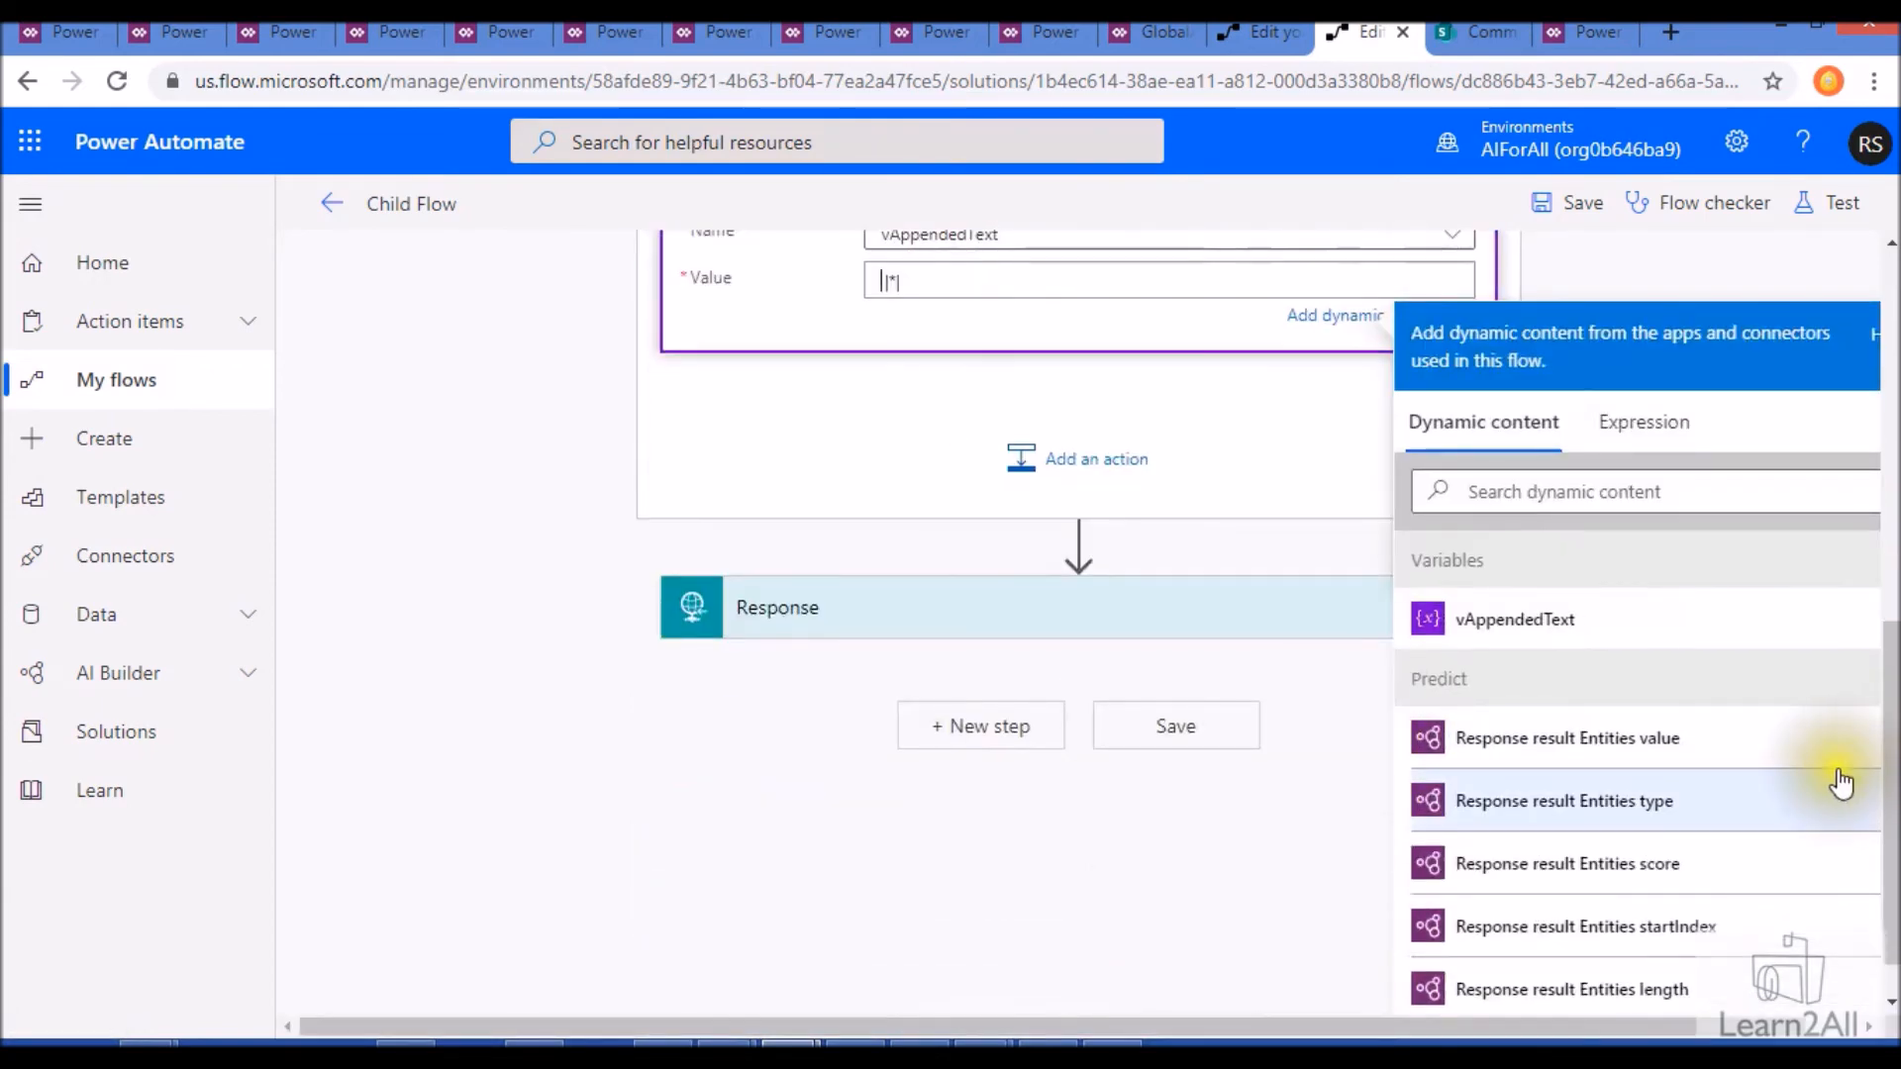
{"action": "left_click", "coordinate": [1670, 765]}
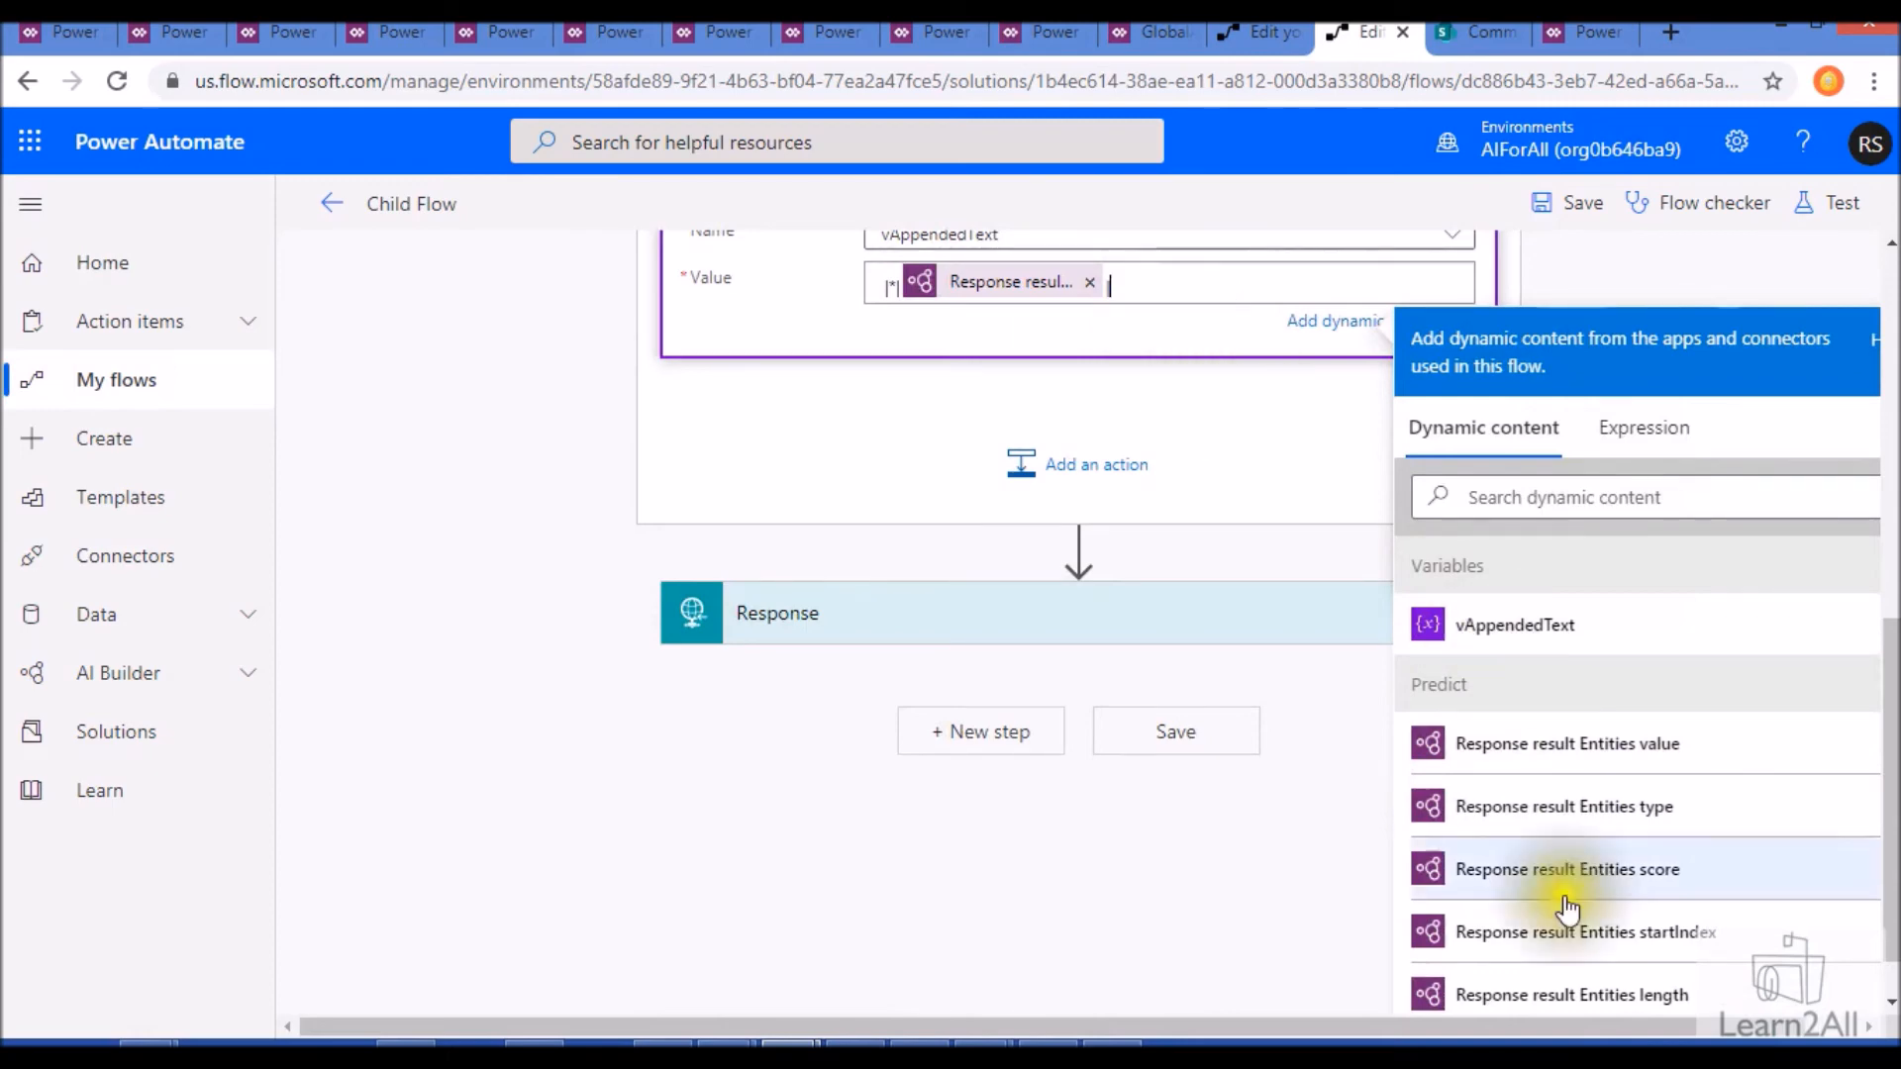
{"action": "left_click", "coordinate": [1620, 753]}
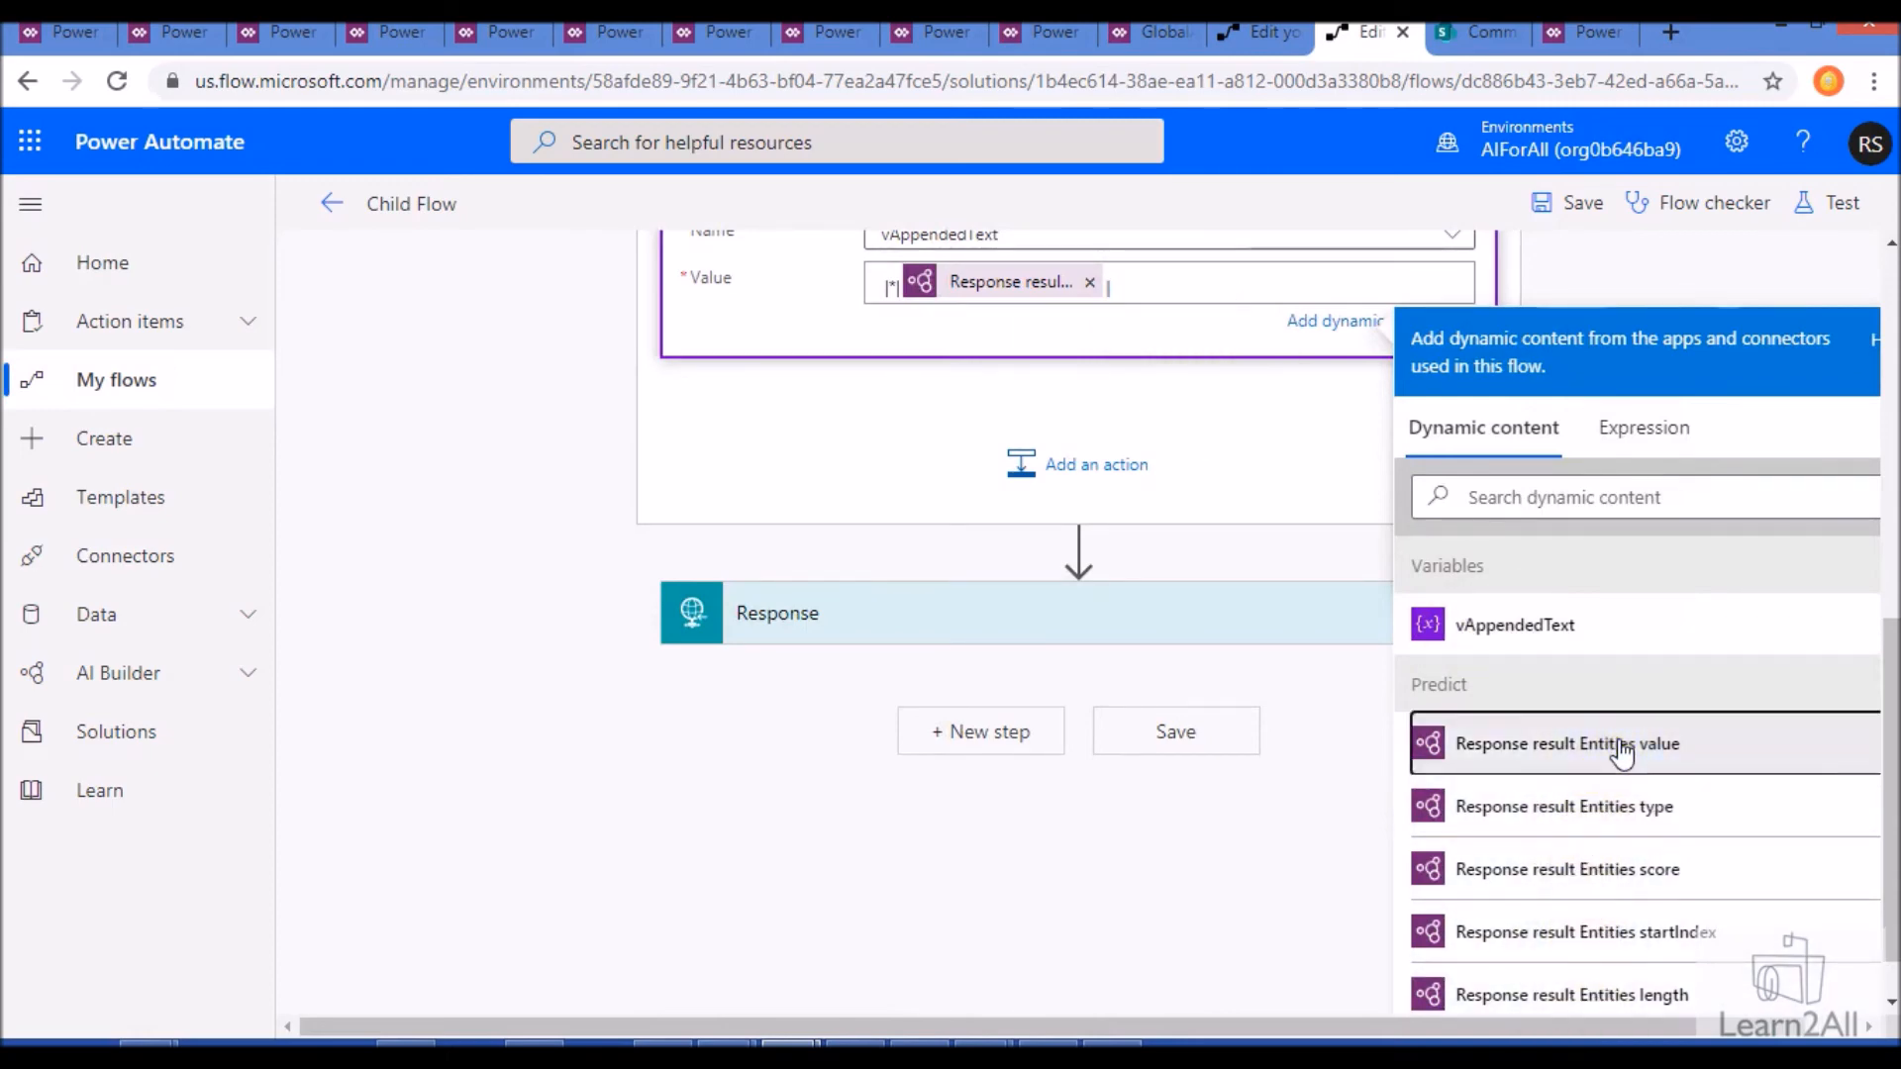
- Remove the leading |*| from the appended value and add *| after the second result token
{"action": "left_click", "coordinate": [895, 287]}
{"action": "key", "text": "BackSpace"}
{"action": "key", "text": "BackSpace"}
{"action": "key", "text": "BackSpace"}
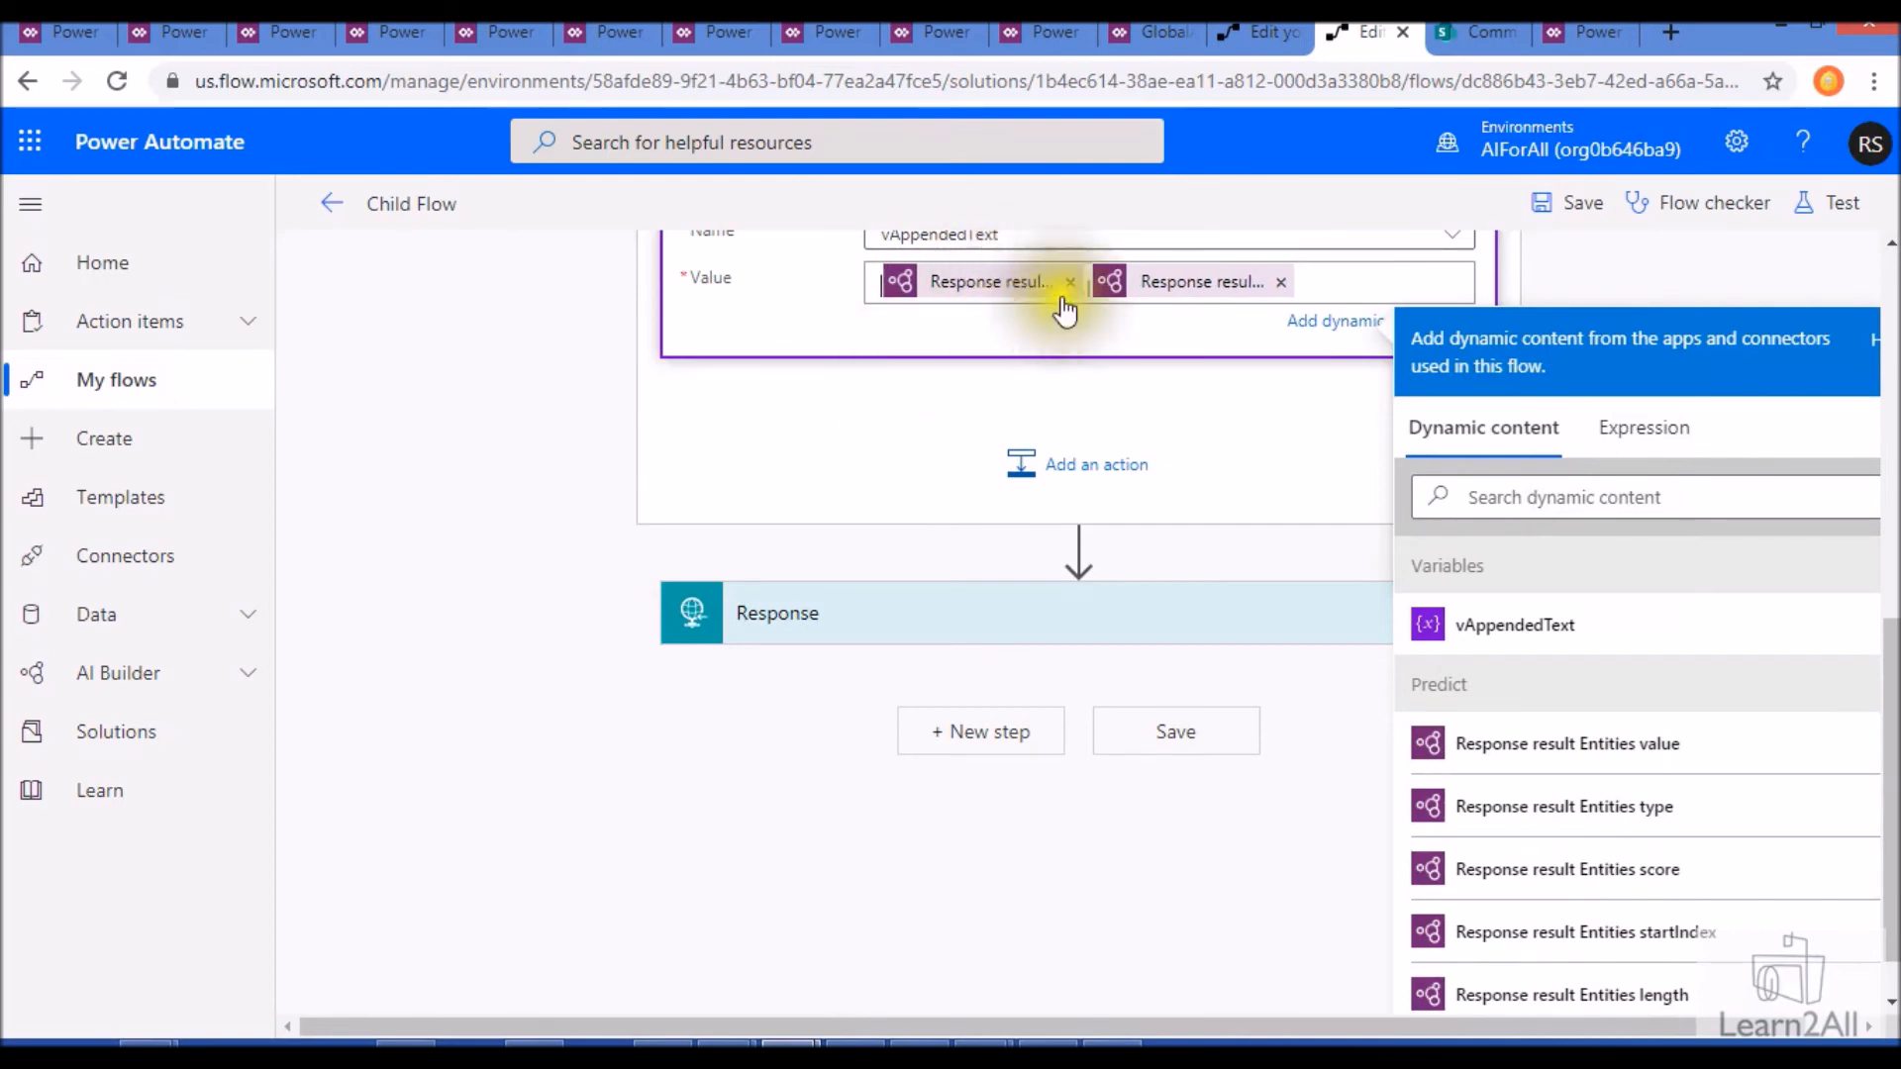
{"action": "left_click", "coordinate": [1327, 285]}
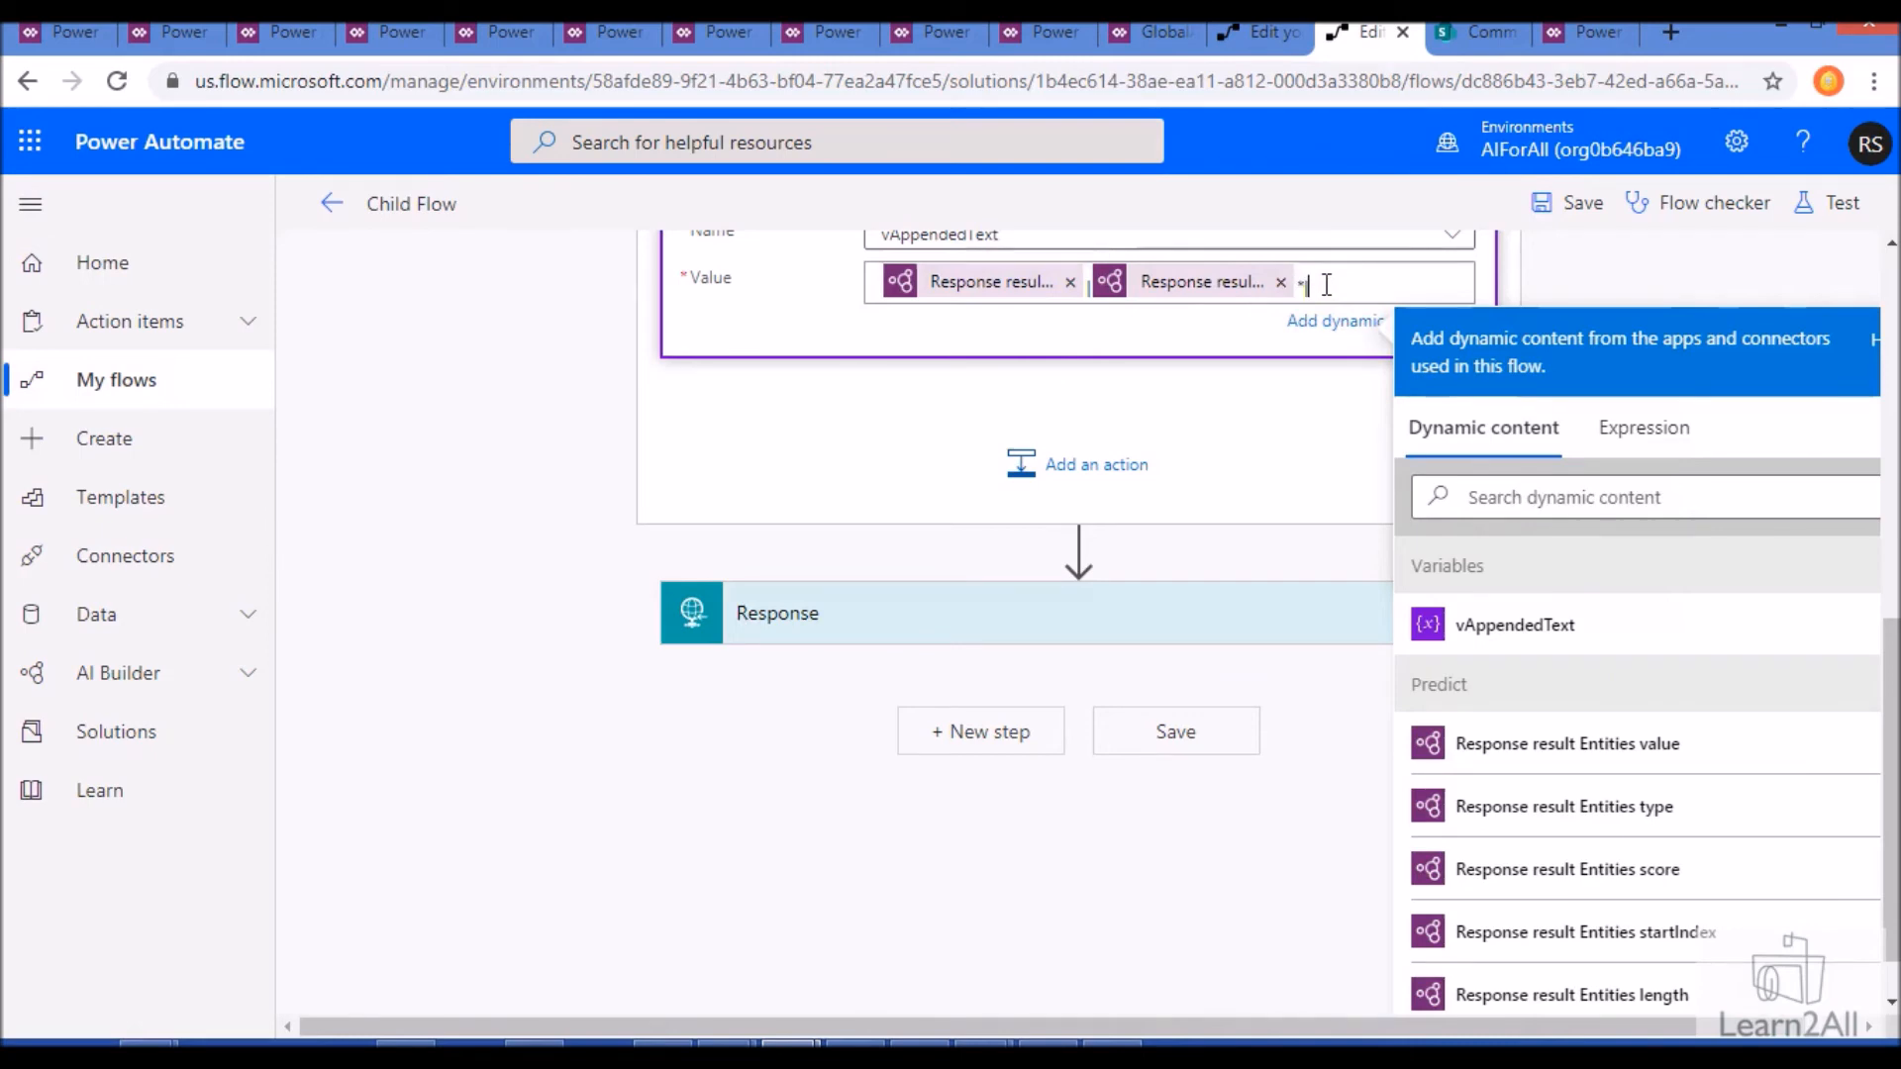
- Examine the status code and body of the Child Flow's Response action
{"action": "mouse_move", "coordinate": [1089, 589]}
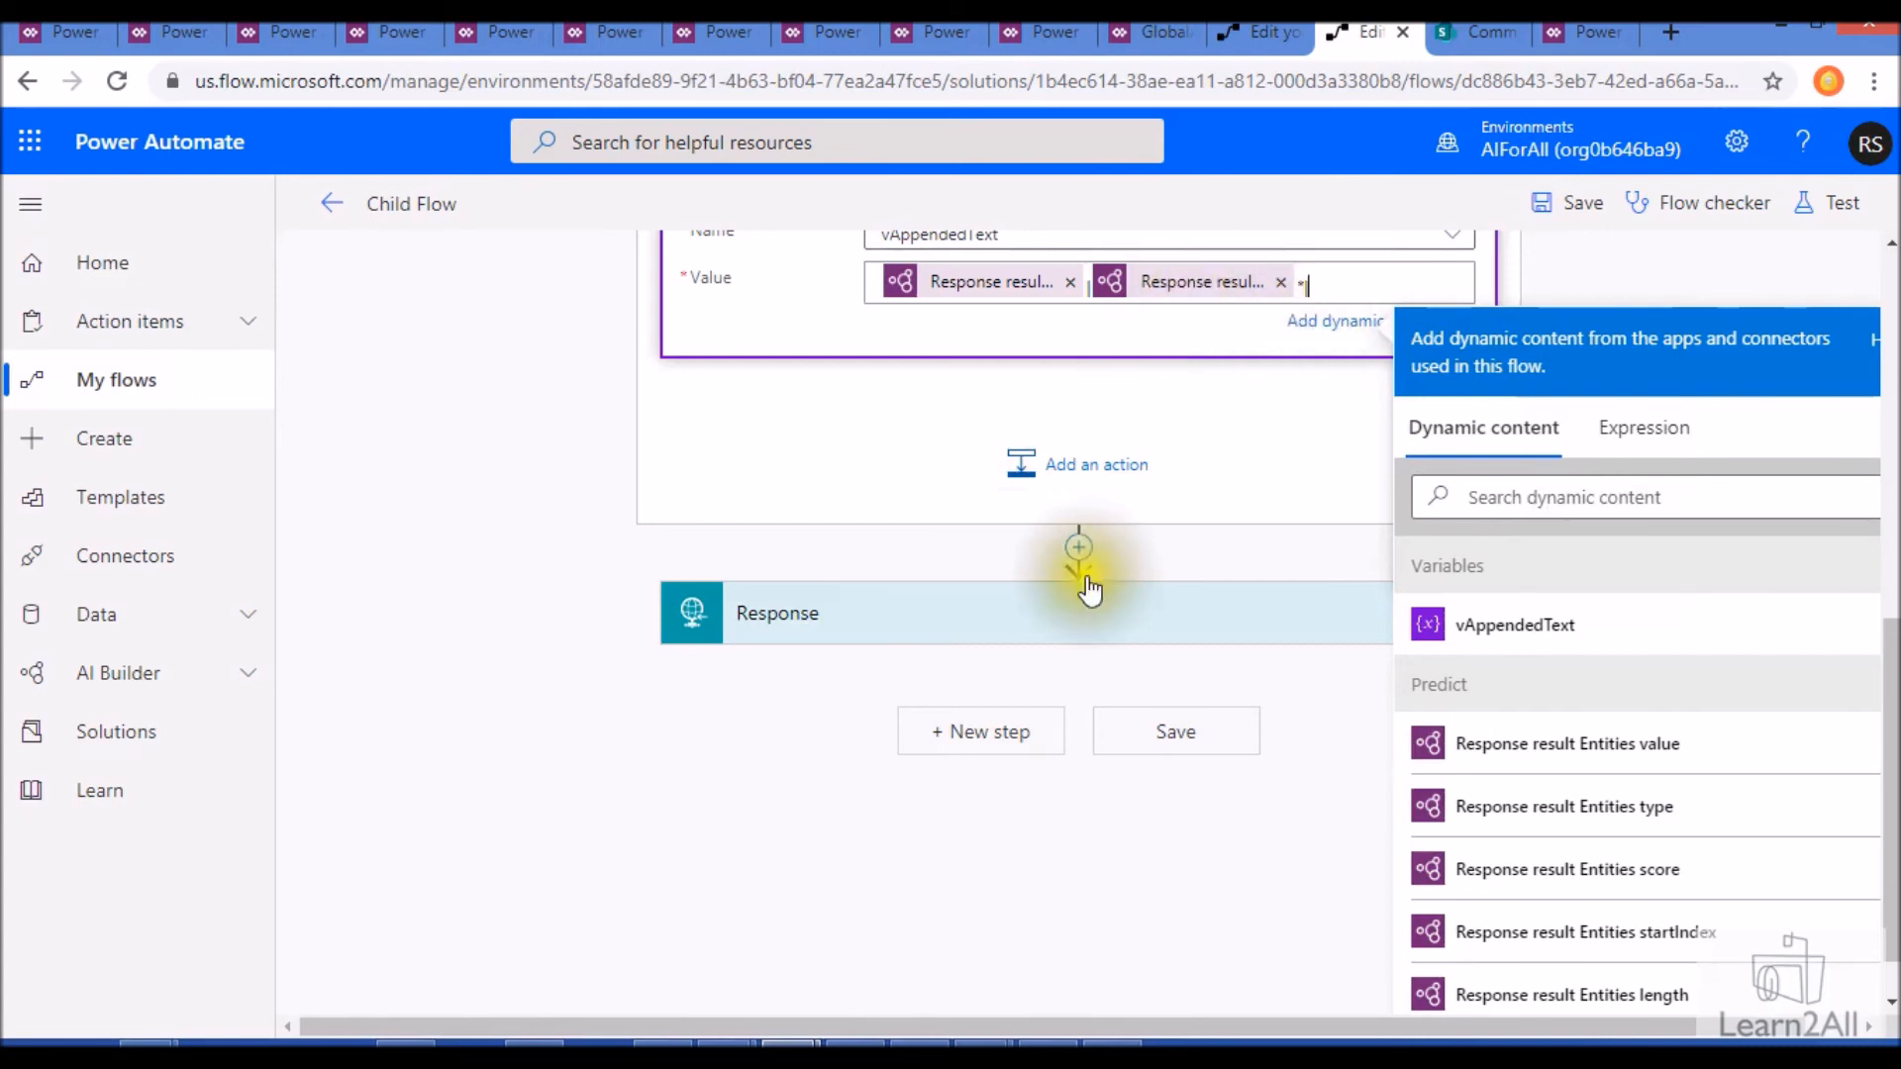
{"action": "left_click", "coordinate": [1057, 634]}
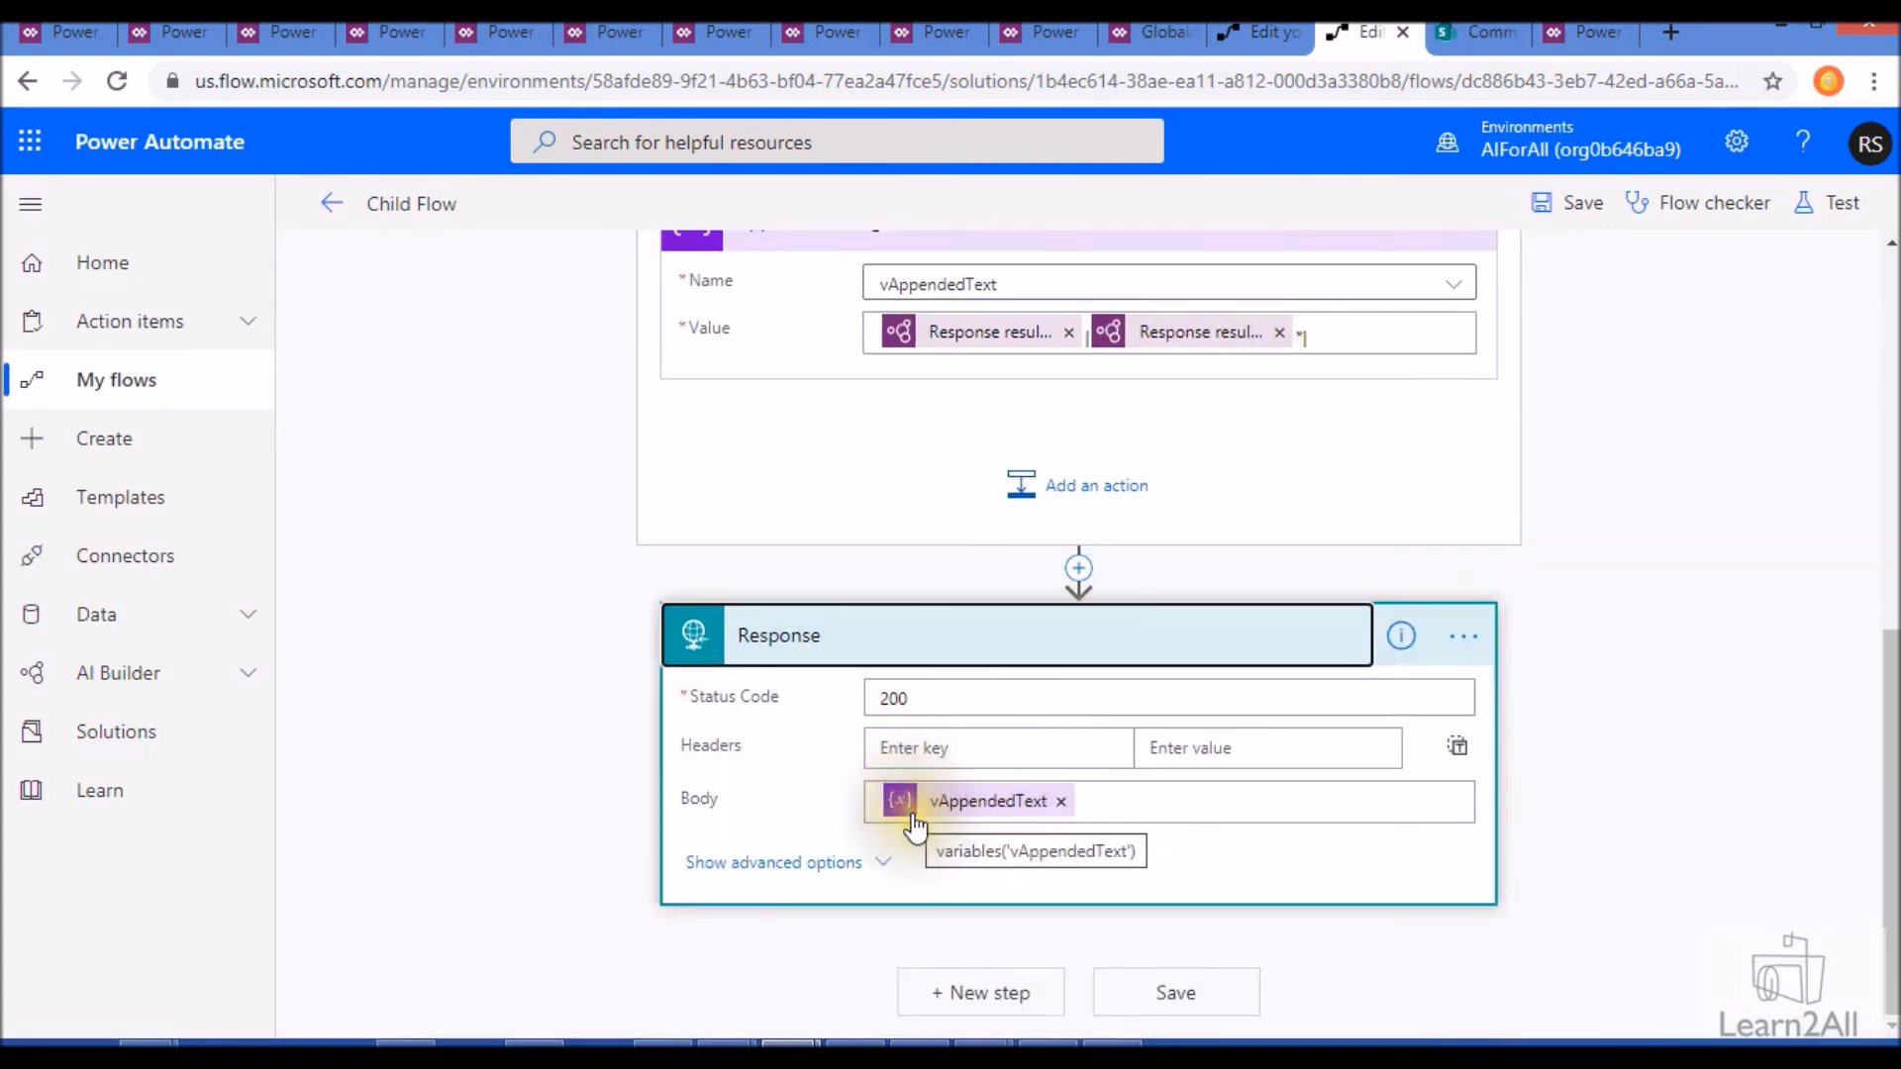
- Switch to the Button -> Predict flow and examine its Run a Child Flow and Respond to a PowerApp or flow actions
{"action": "left_click", "coordinate": [1249, 32]}
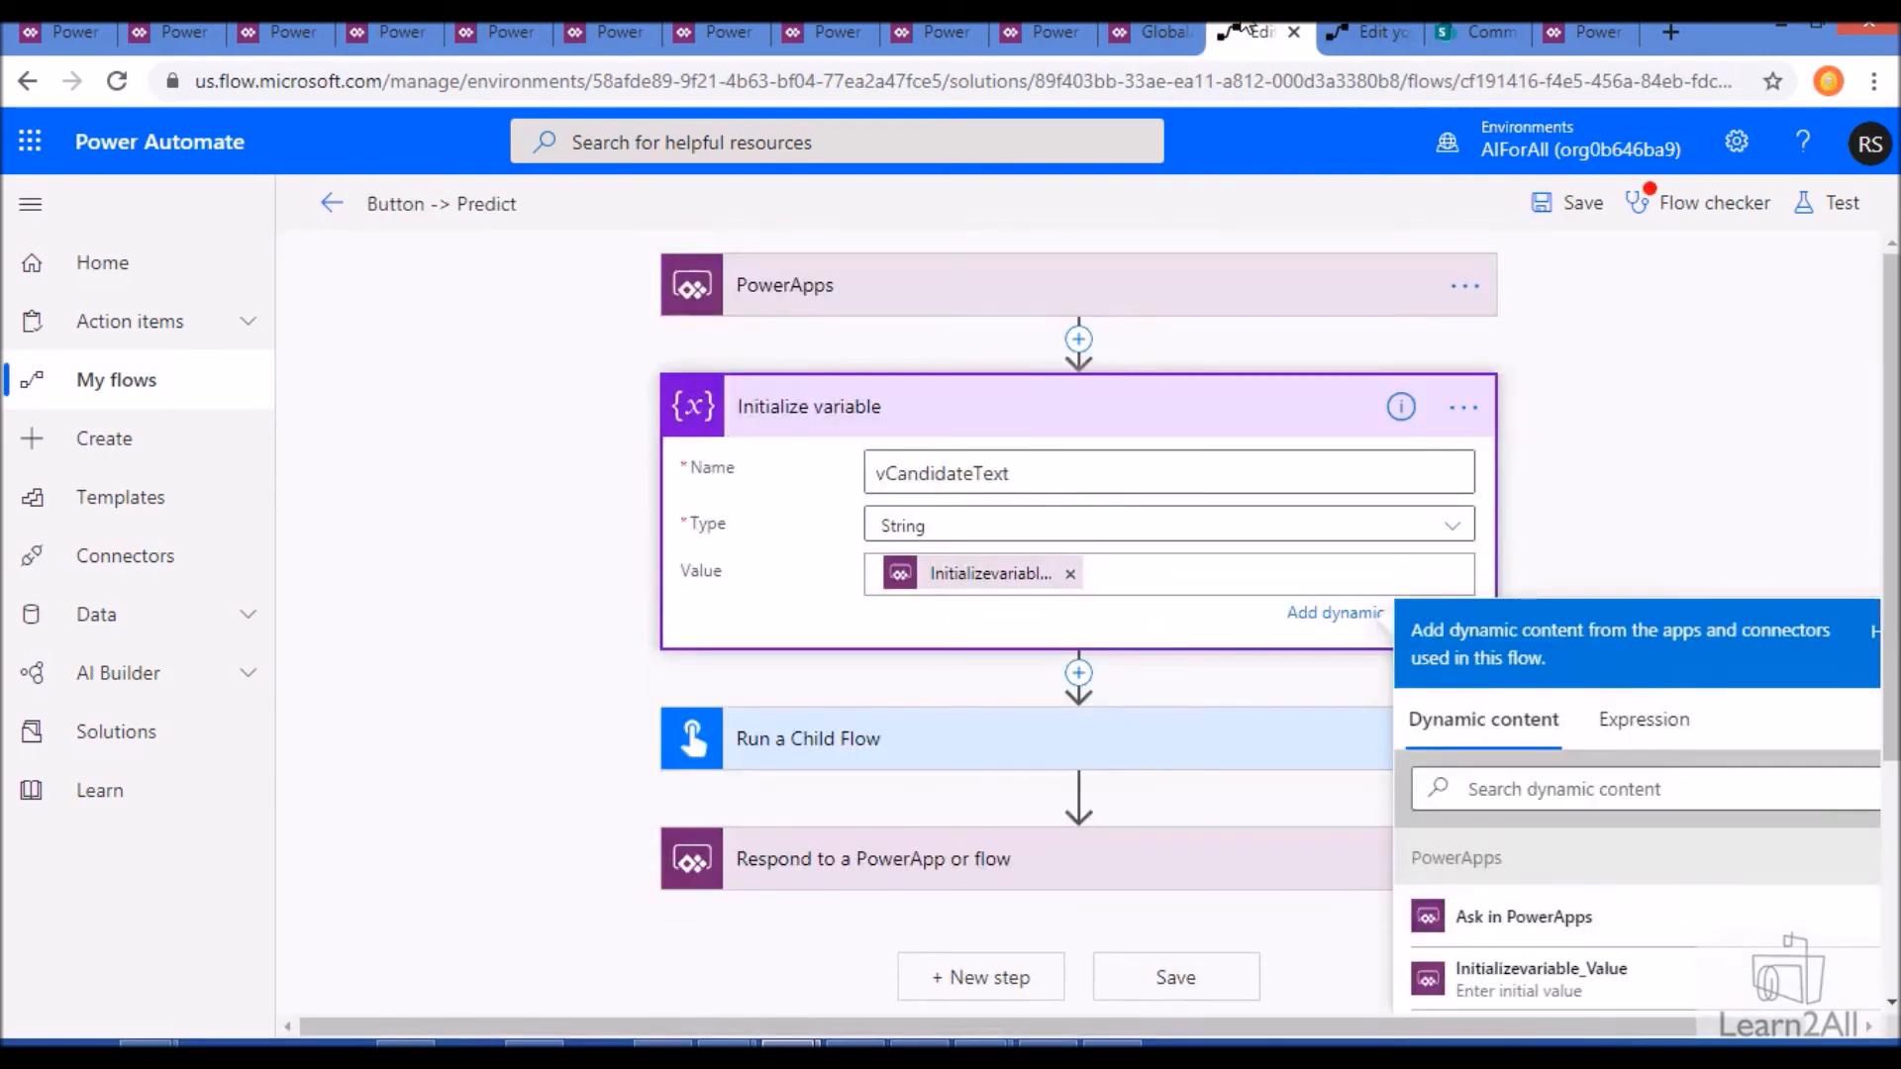
{"action": "scroll", "coordinate": [1094, 560], "scroll_direction": "down", "scroll_amount": 3}
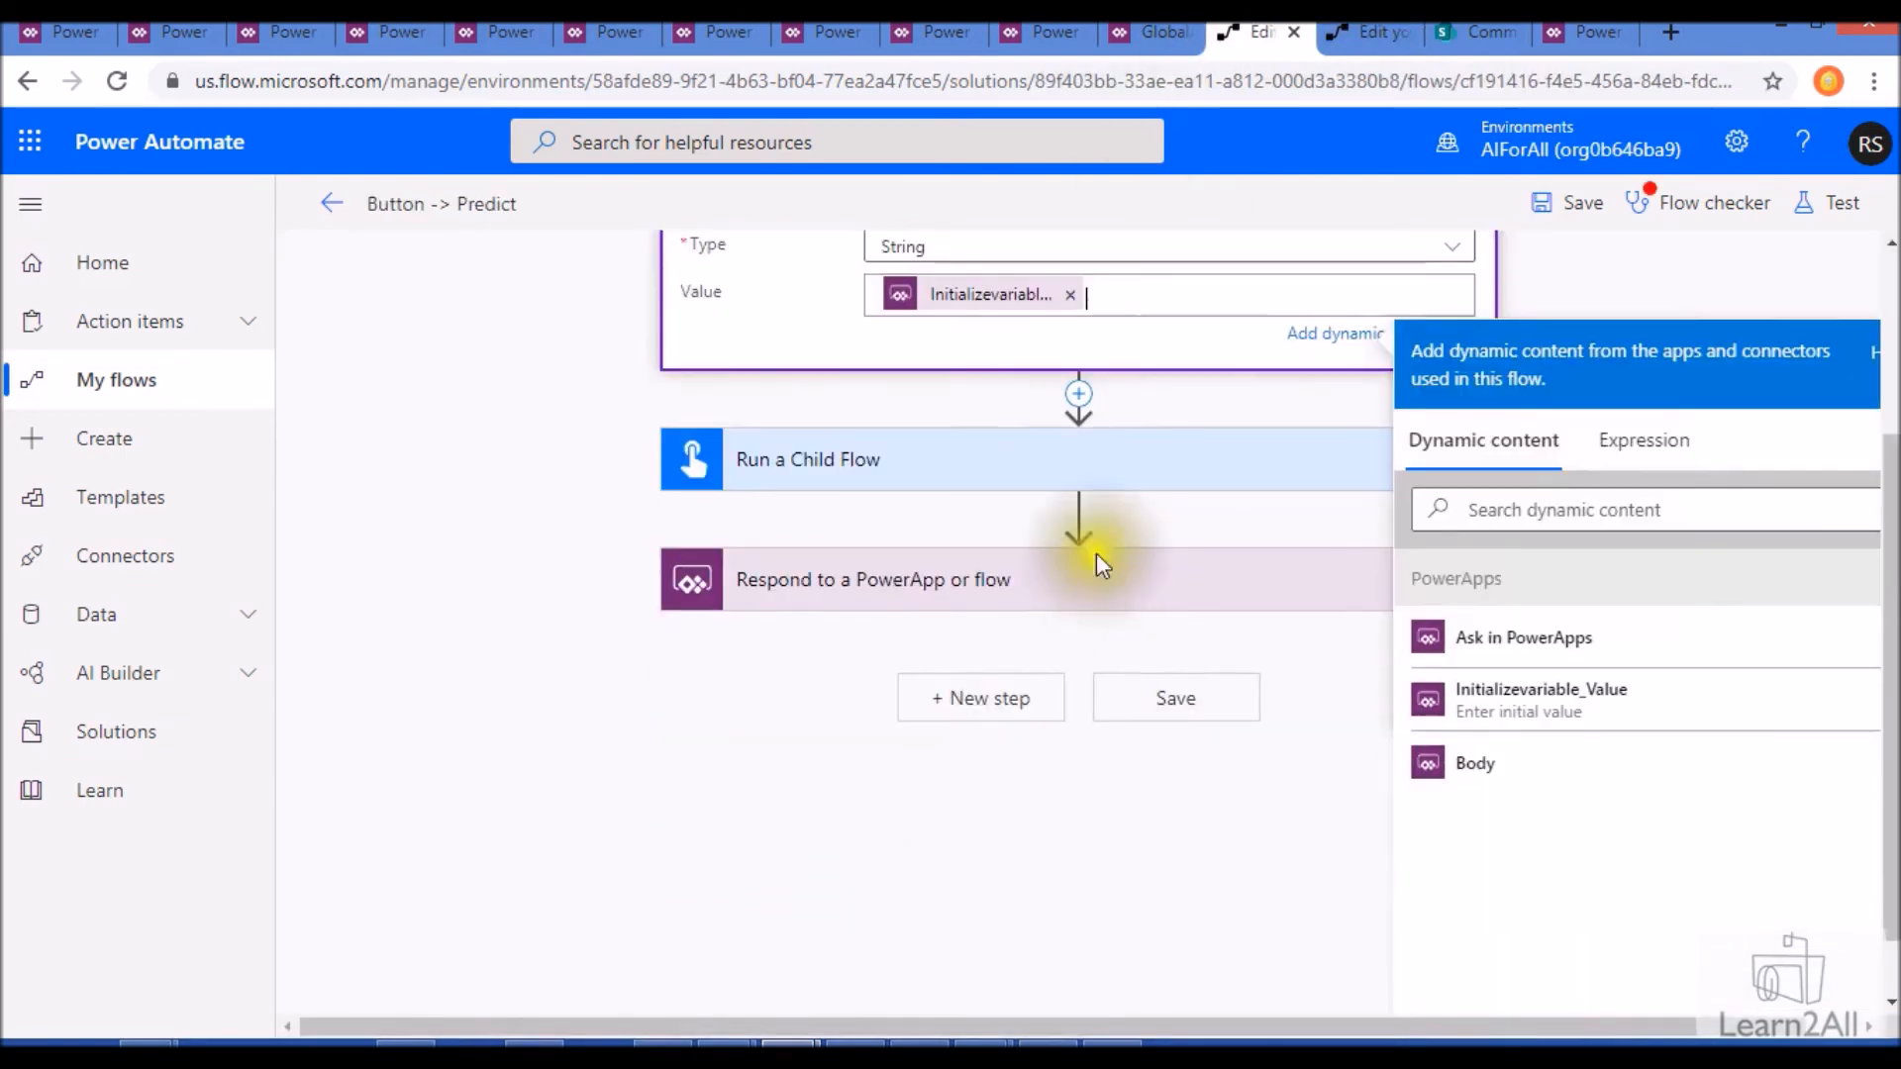
{"action": "left_click", "coordinate": [1065, 470]}
{"action": "left_click", "coordinate": [1032, 626]}
{"action": "left_click", "coordinate": [1017, 682]}
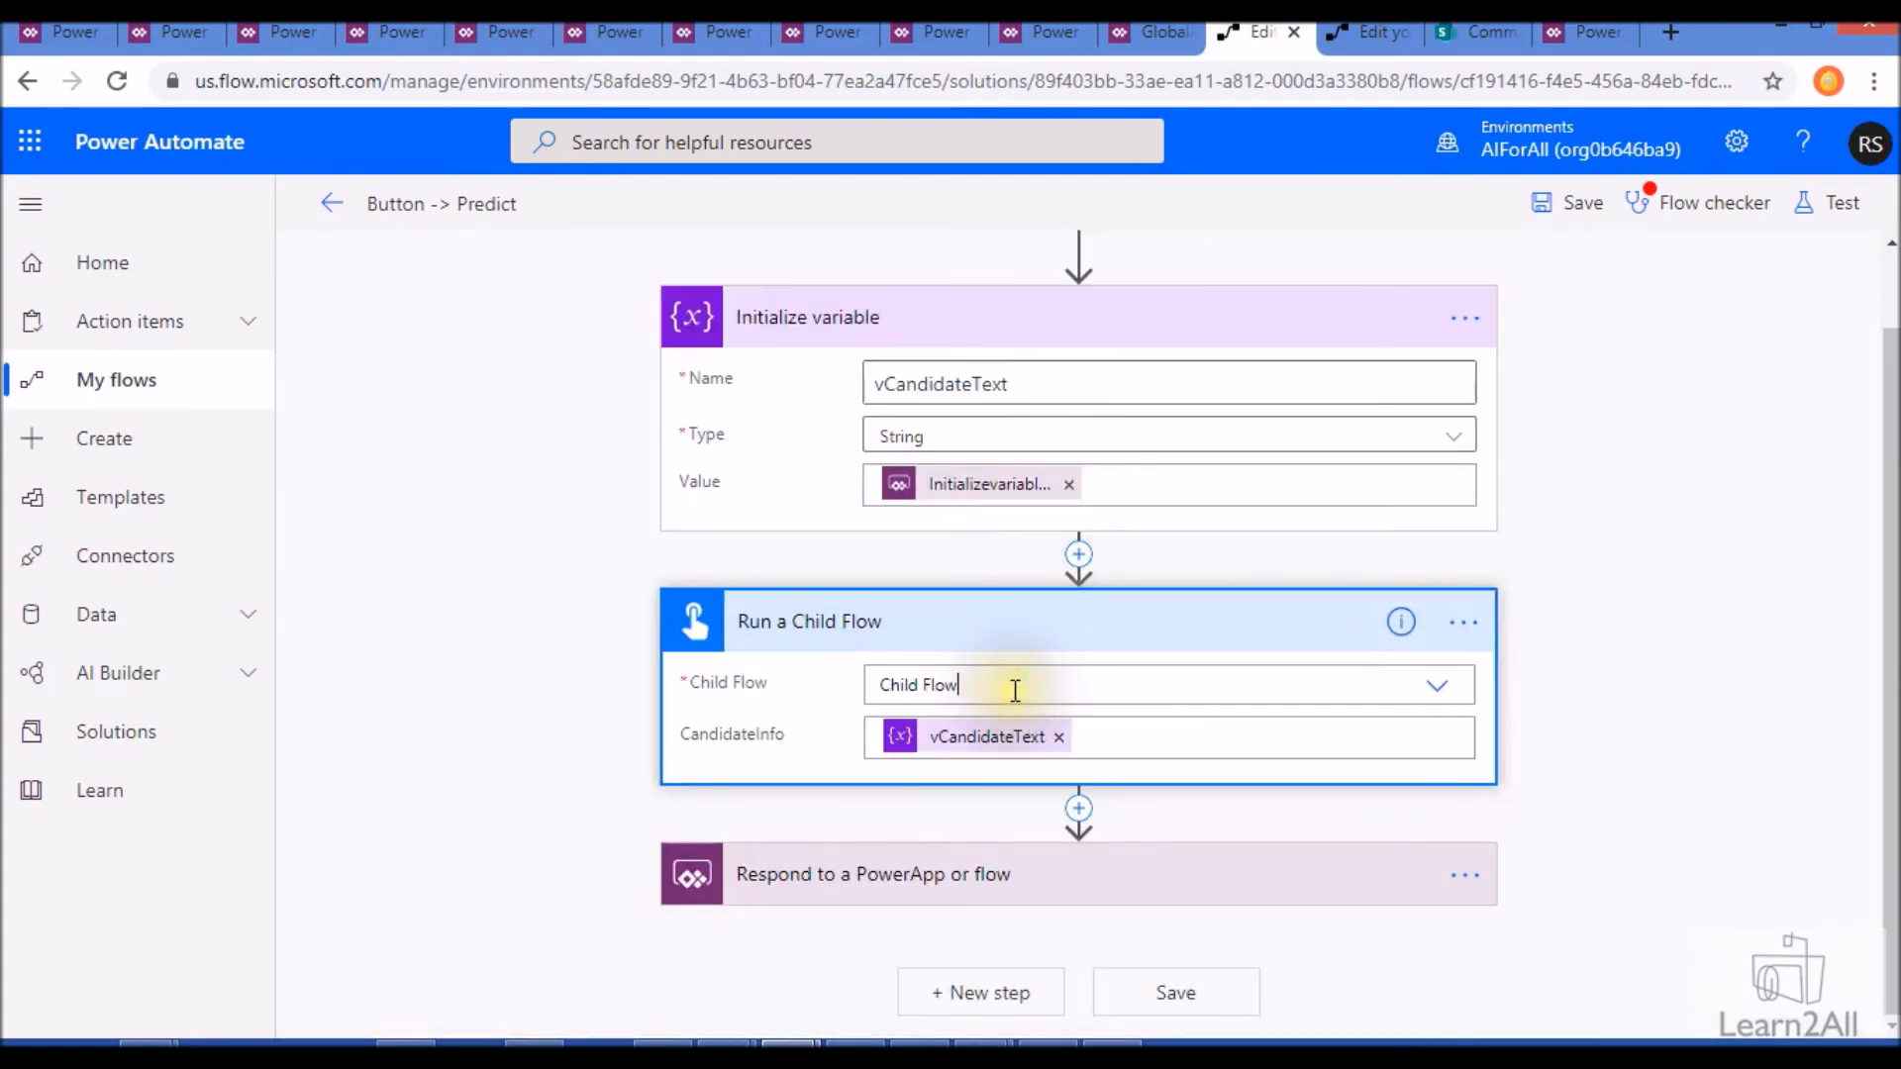
{"action": "left_click", "coordinate": [1071, 643]}
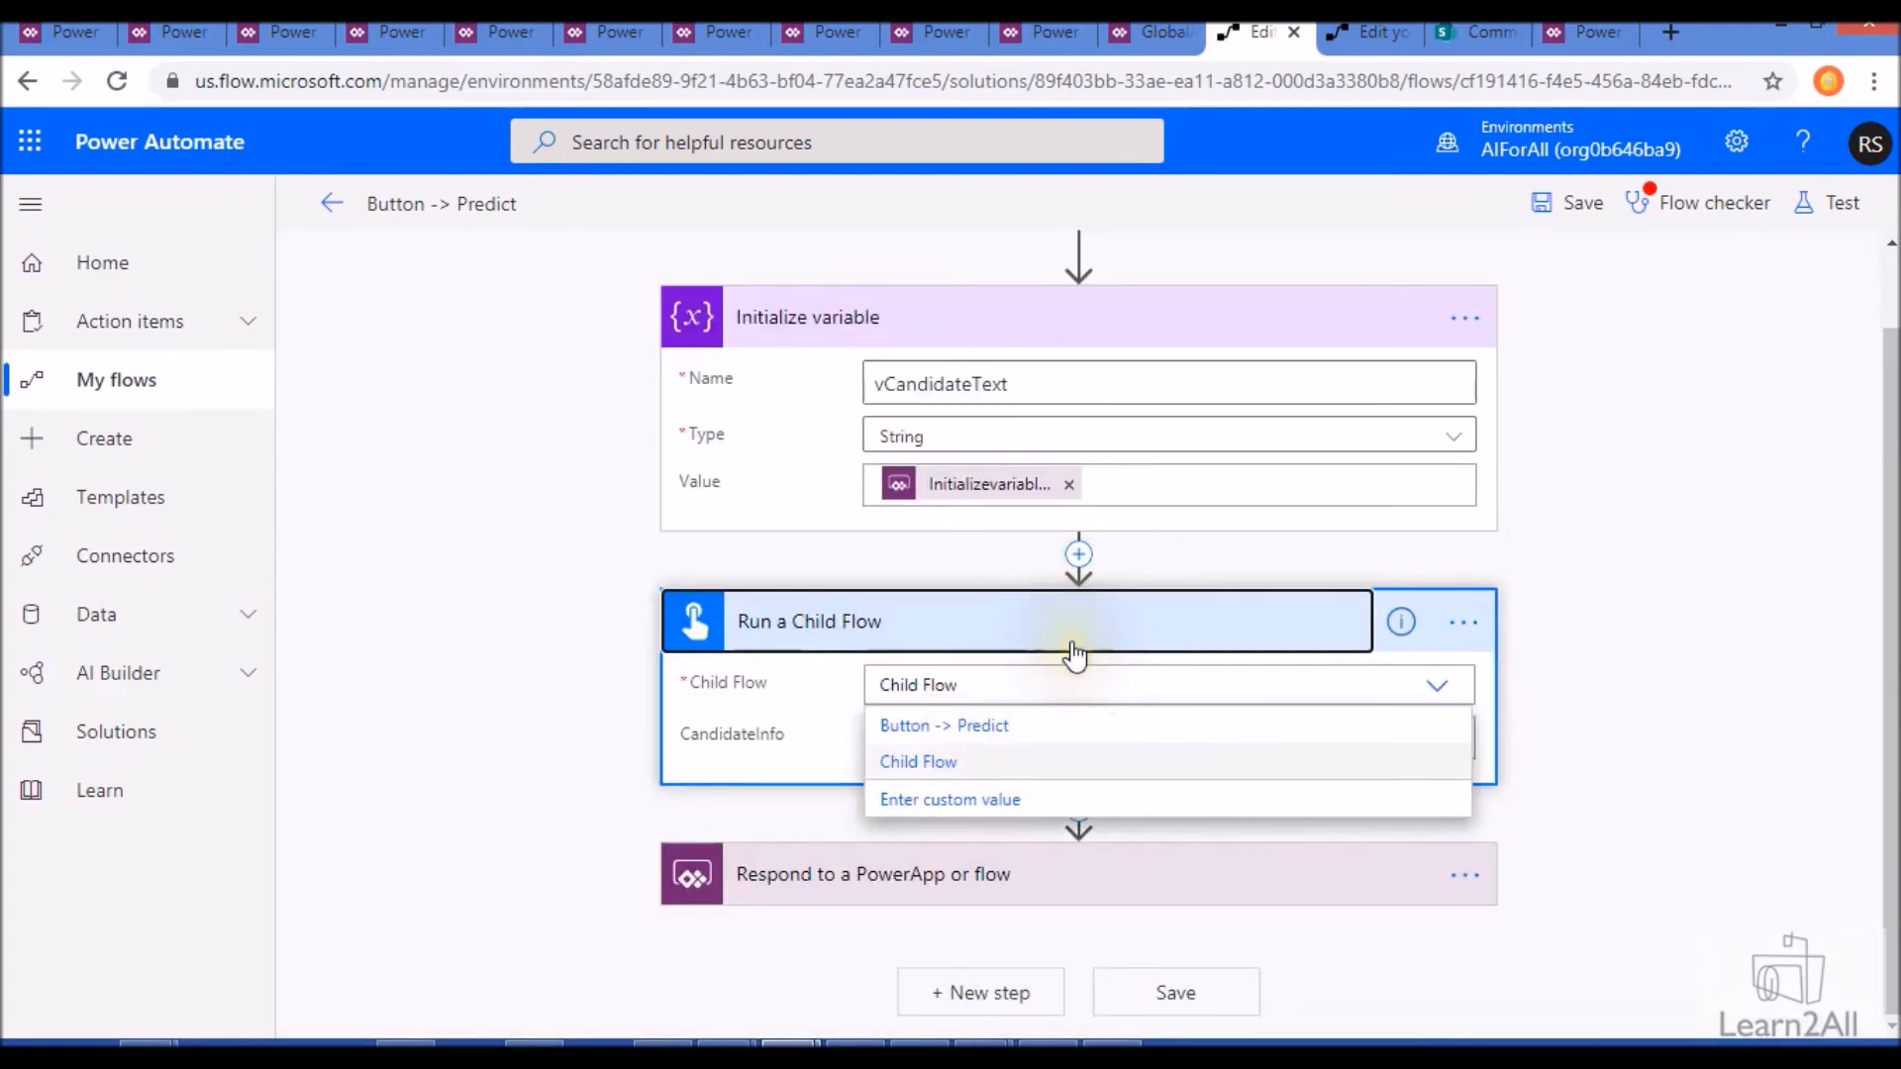
{"action": "left_click", "coordinate": [1056, 642]}
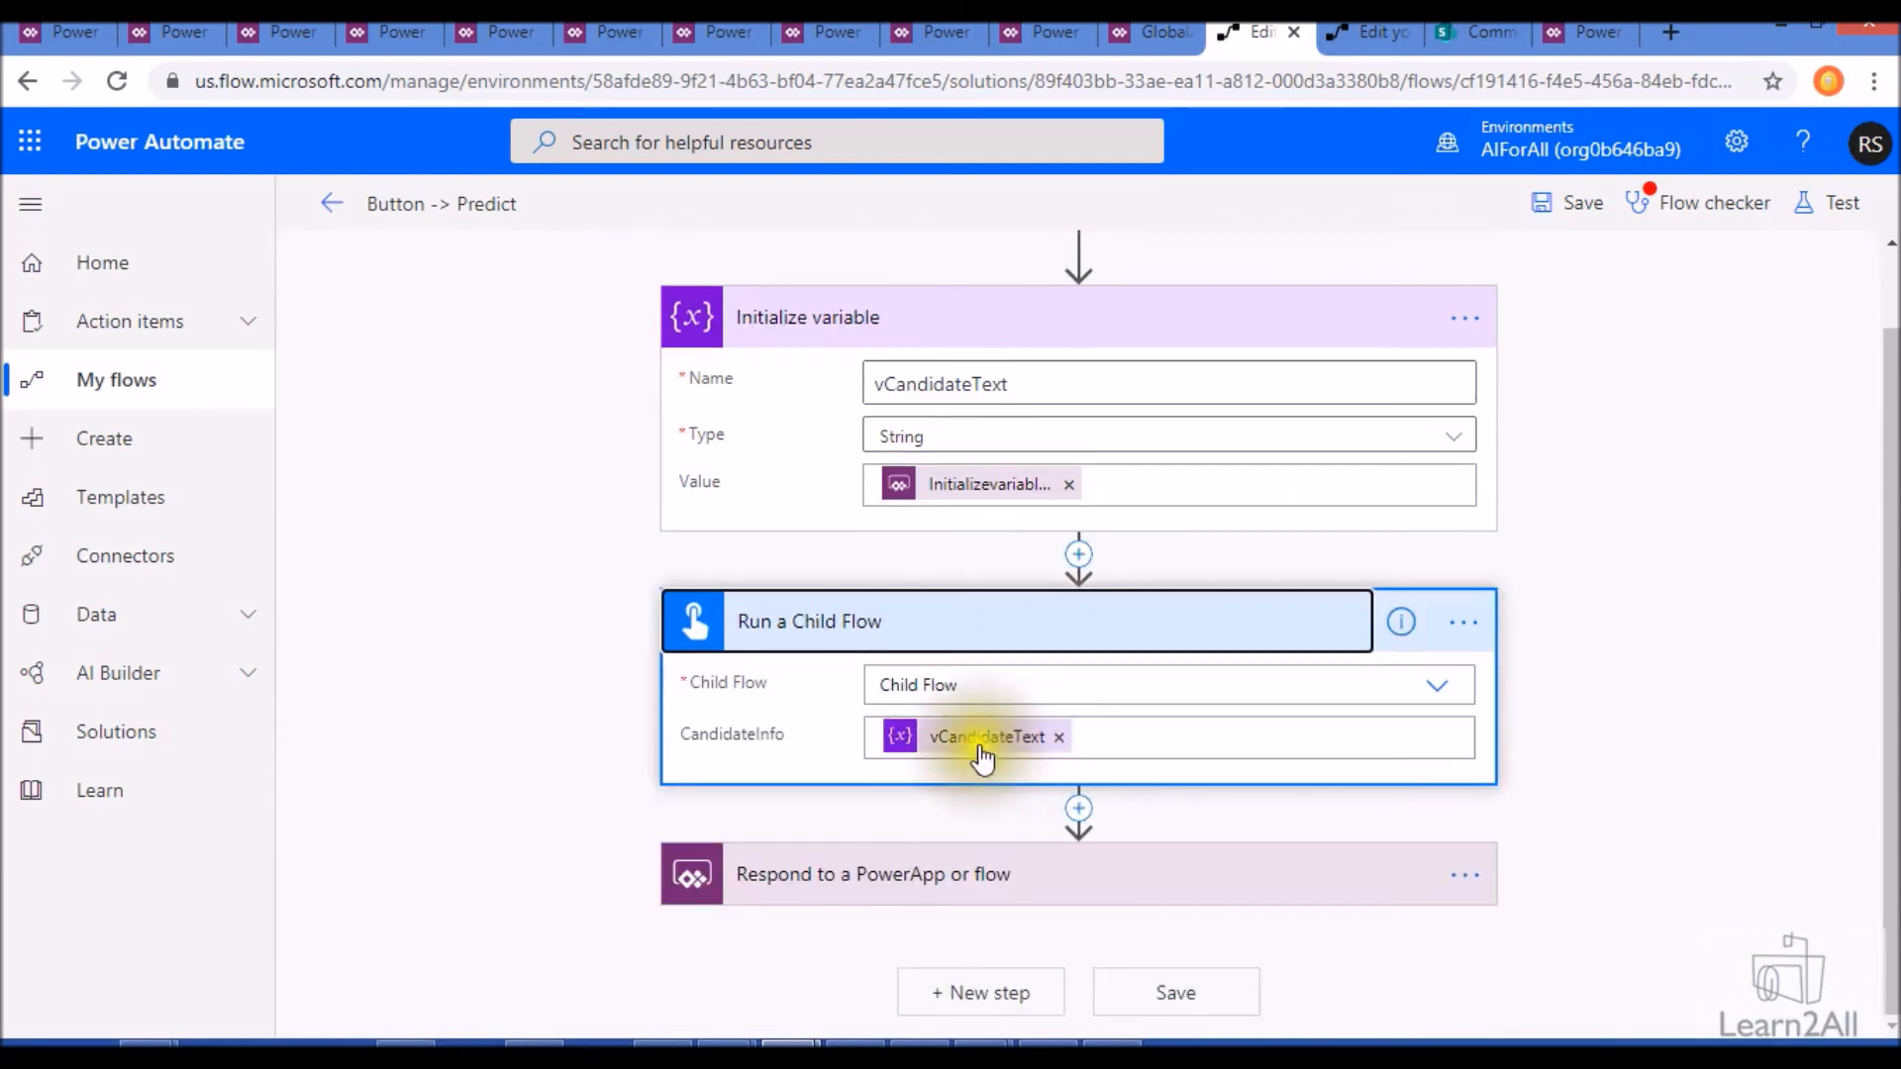
{"action": "left_click", "coordinate": [1138, 743]}
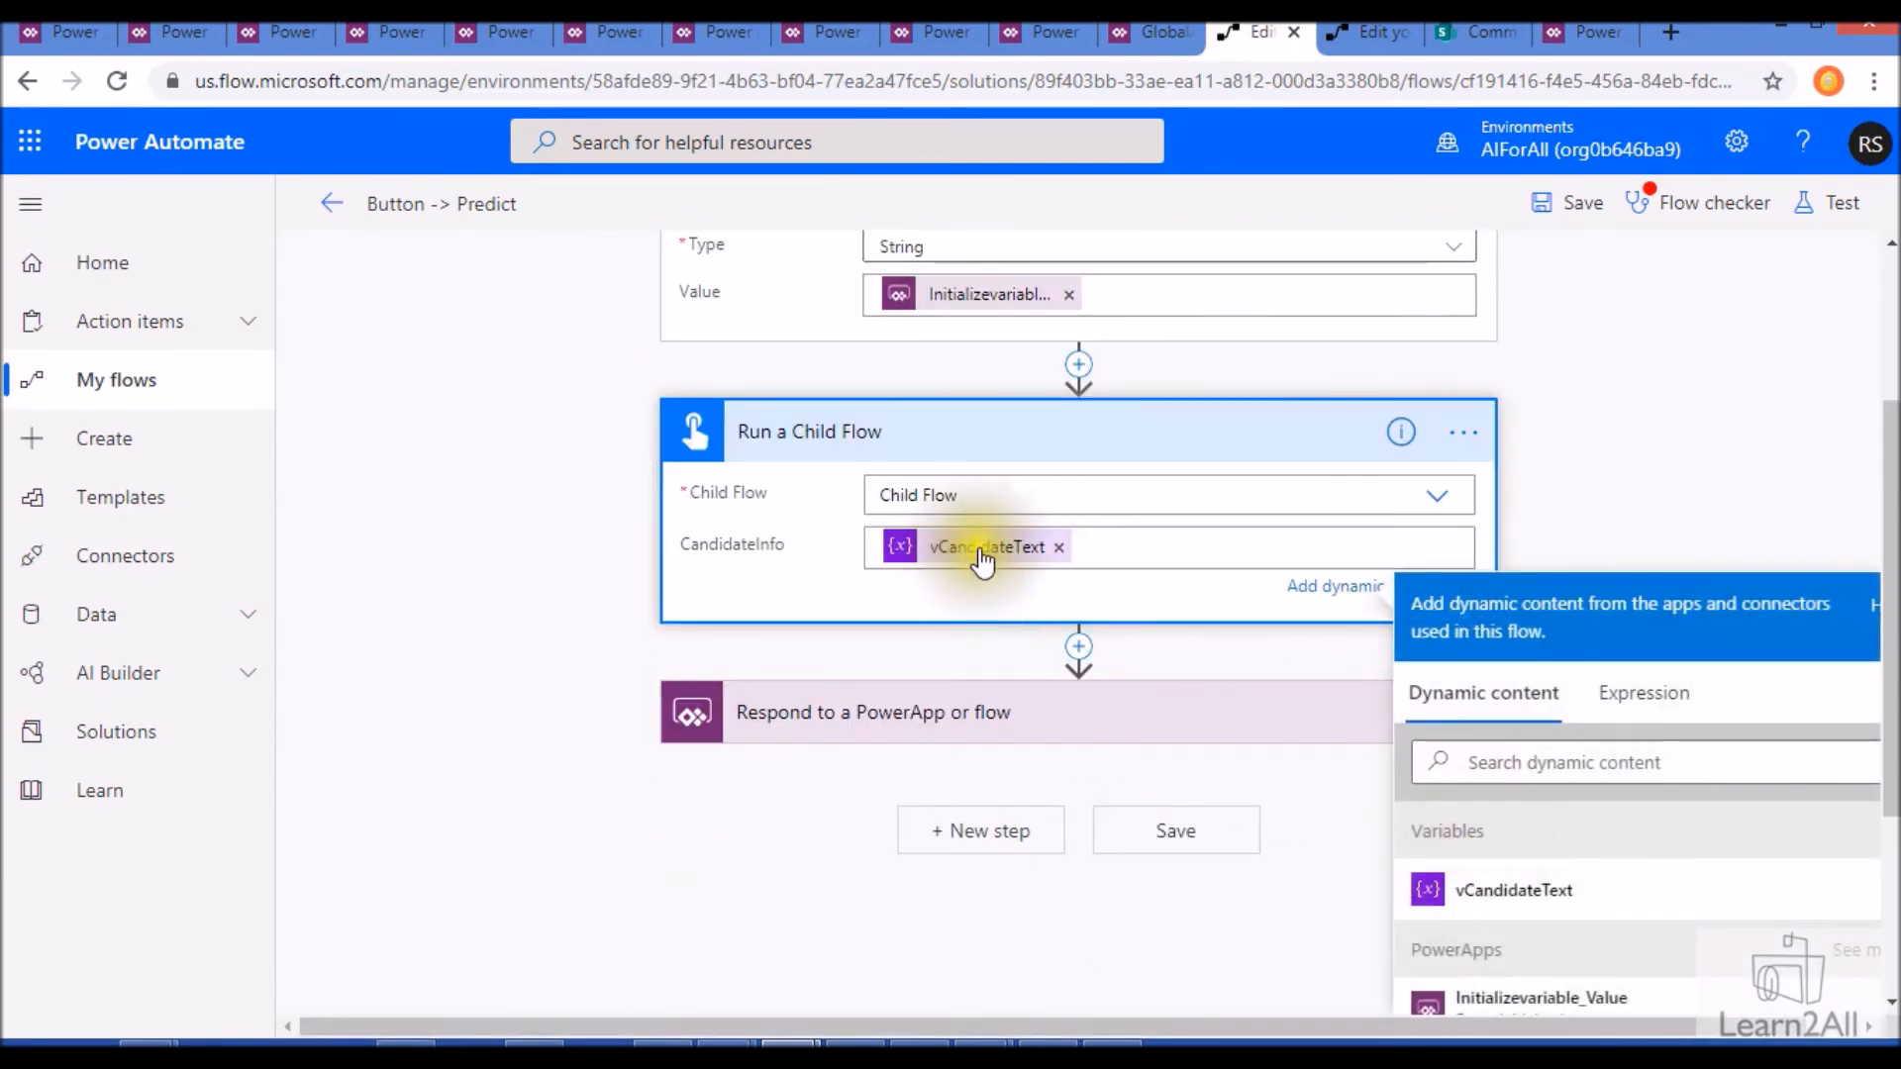
{"action": "left_click", "coordinate": [975, 725]}
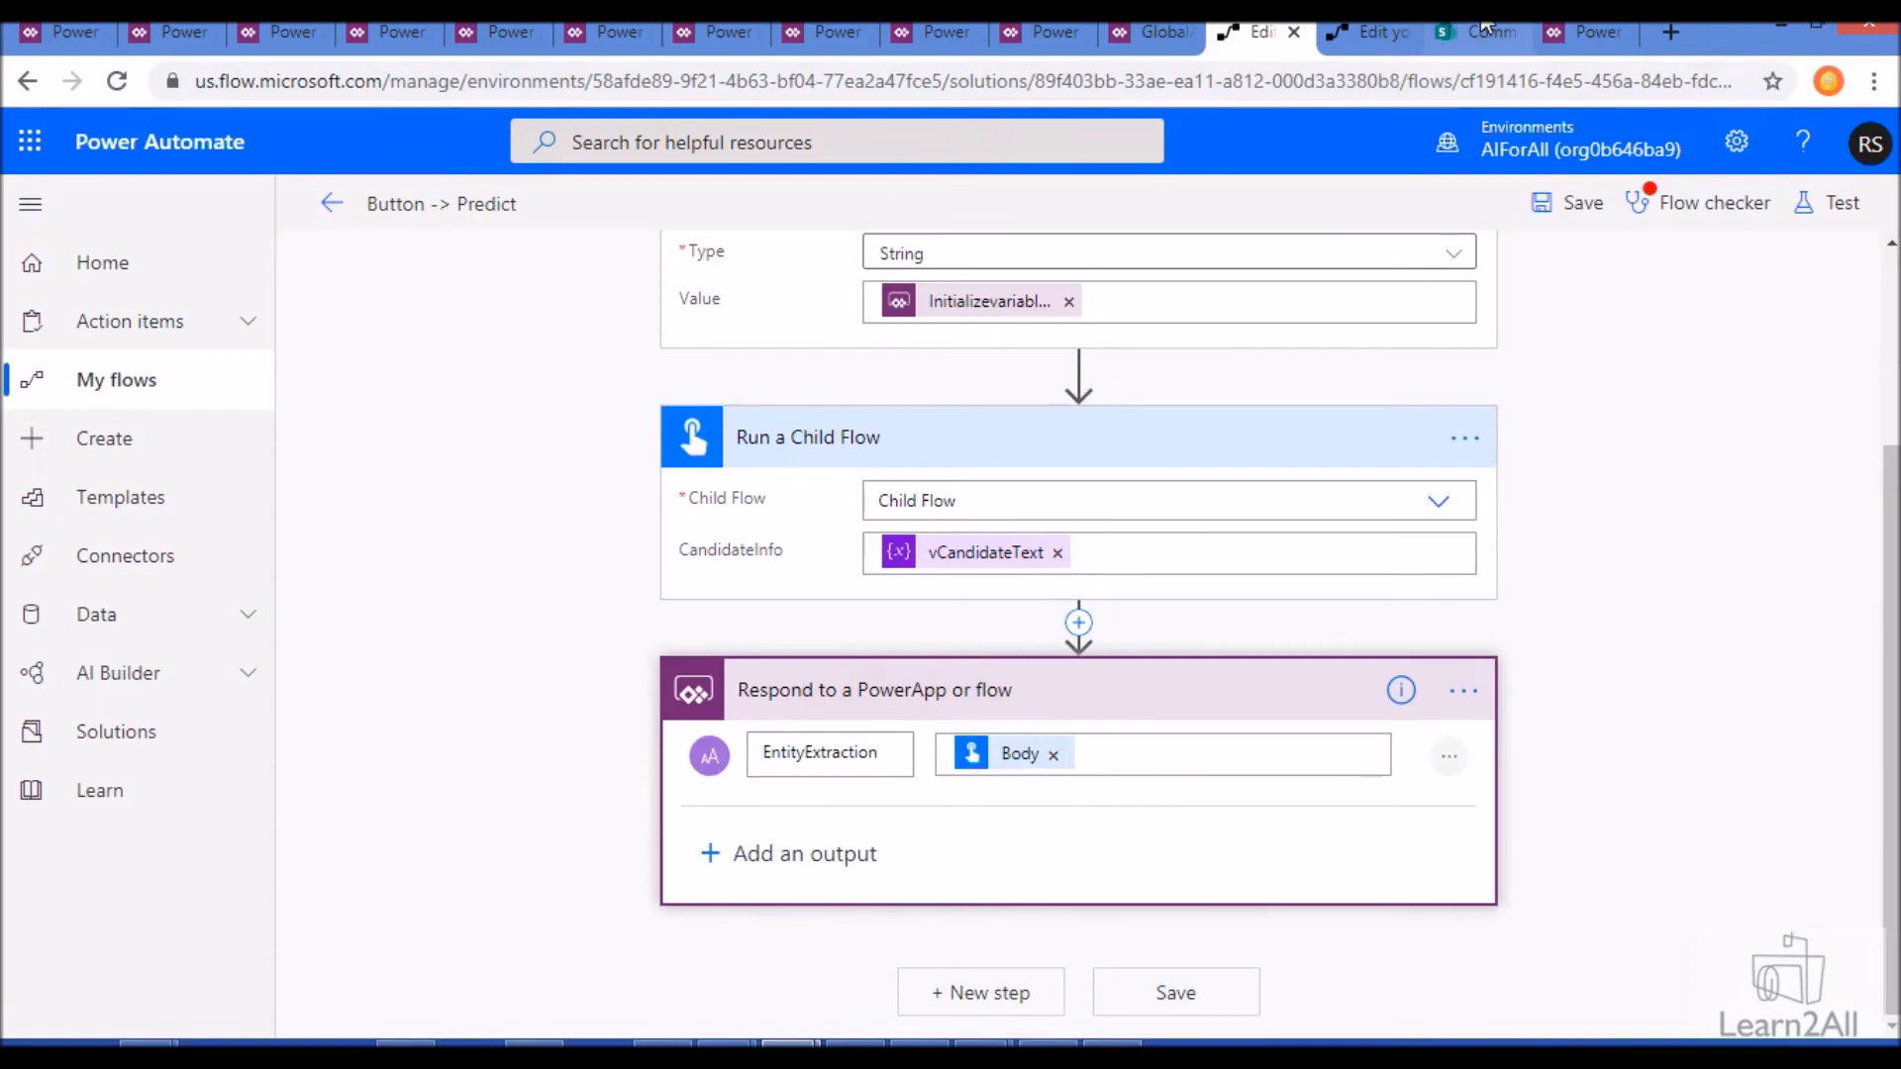
- Examine the Child Flow's Initialize variable 2, Predict and Apply to each actions
{"action": "scroll", "coordinate": [1168, 318], "scroll_direction": "up", "scroll_amount": 3}
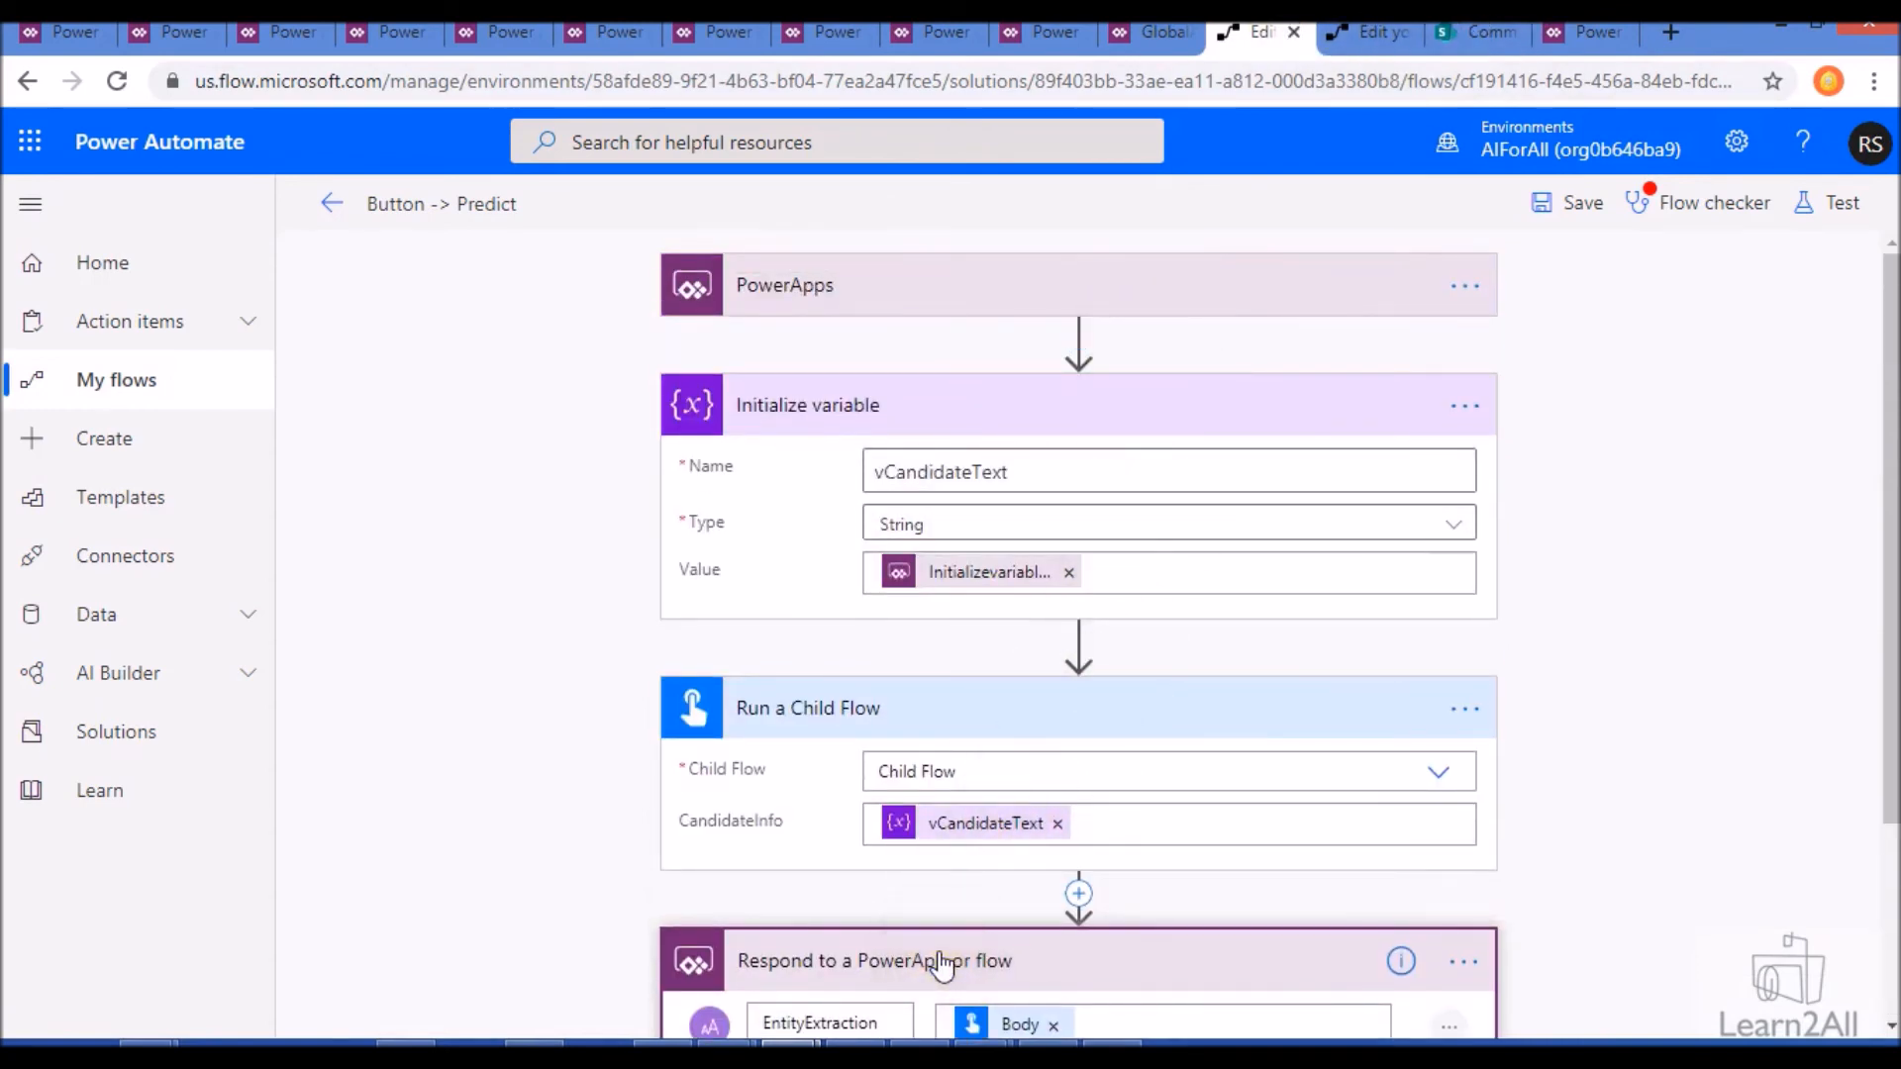
{"action": "left_click", "coordinate": [1378, 38]}
{"action": "scroll", "coordinate": [946, 483], "scroll_direction": "up", "scroll_amount": 5}
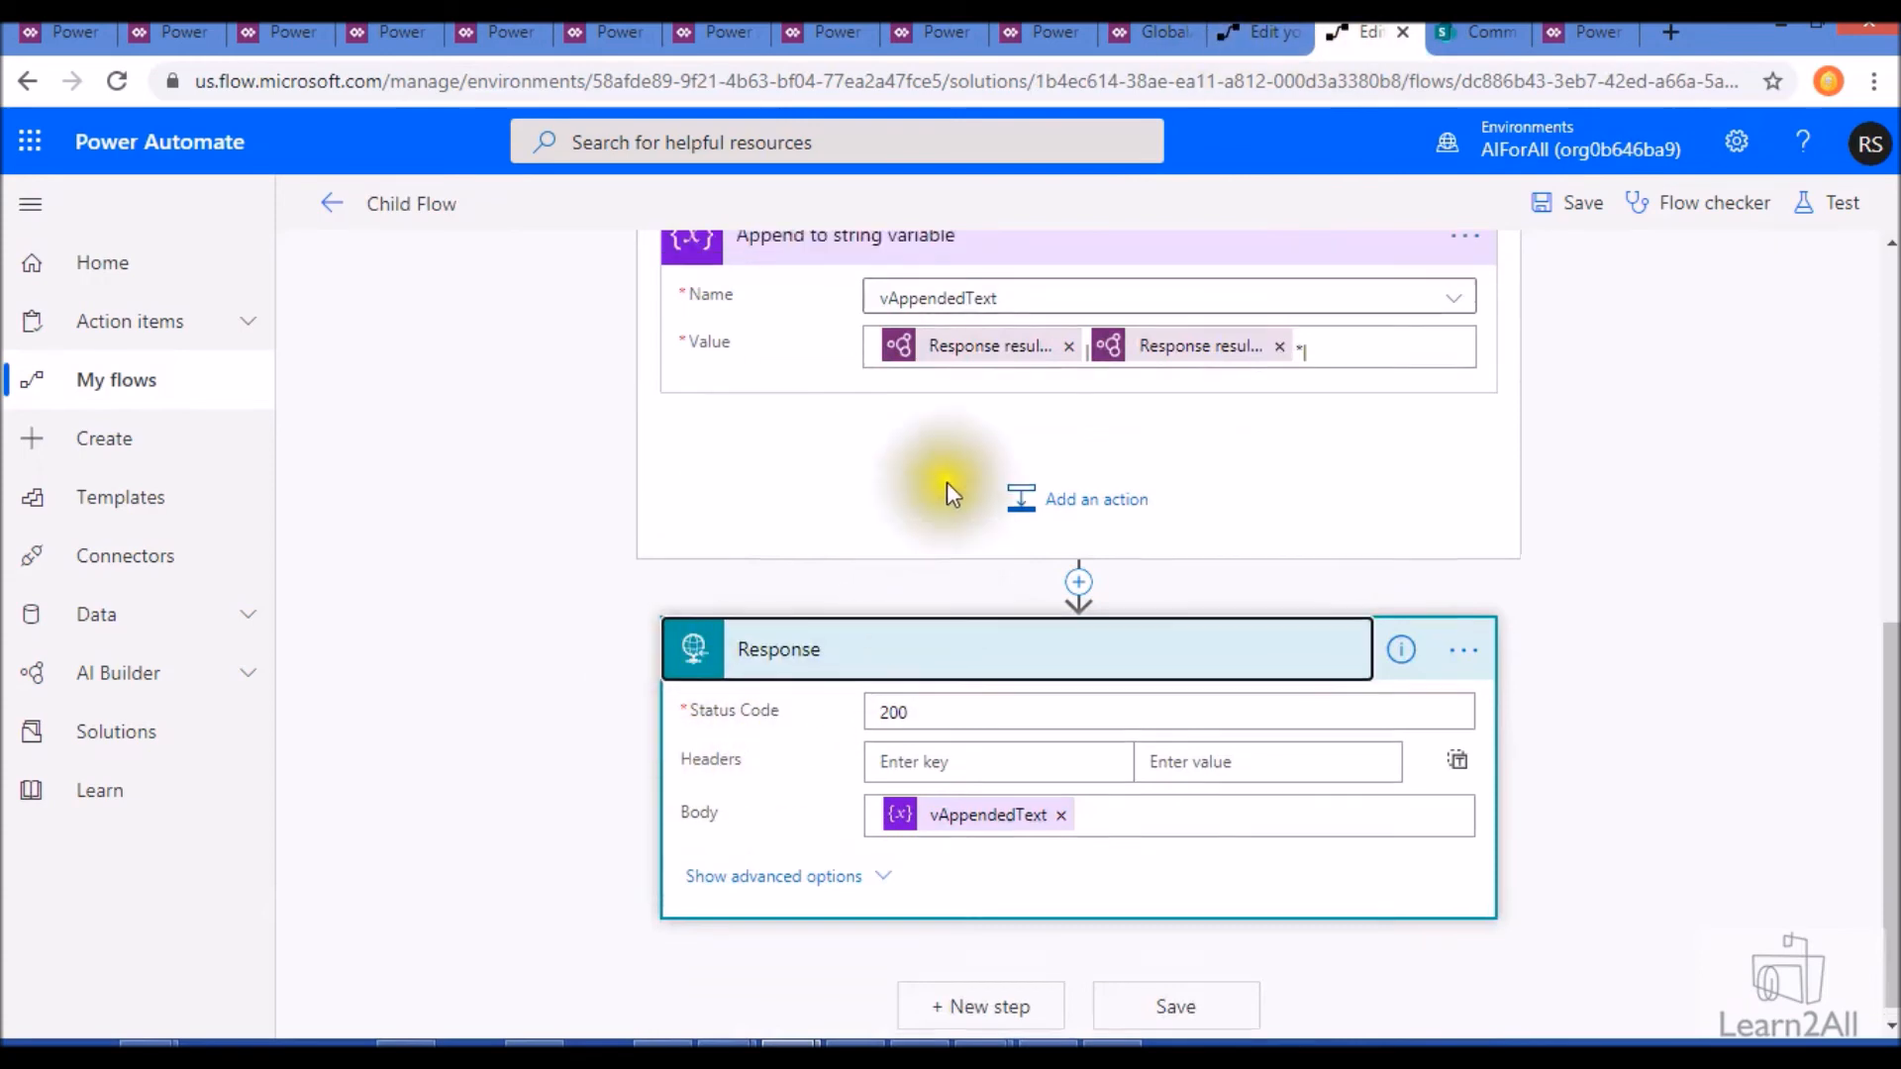
{"action": "scroll", "coordinate": [948, 481], "scroll_direction": "up", "scroll_amount": 3}
{"action": "left_click", "coordinate": [967, 418]}
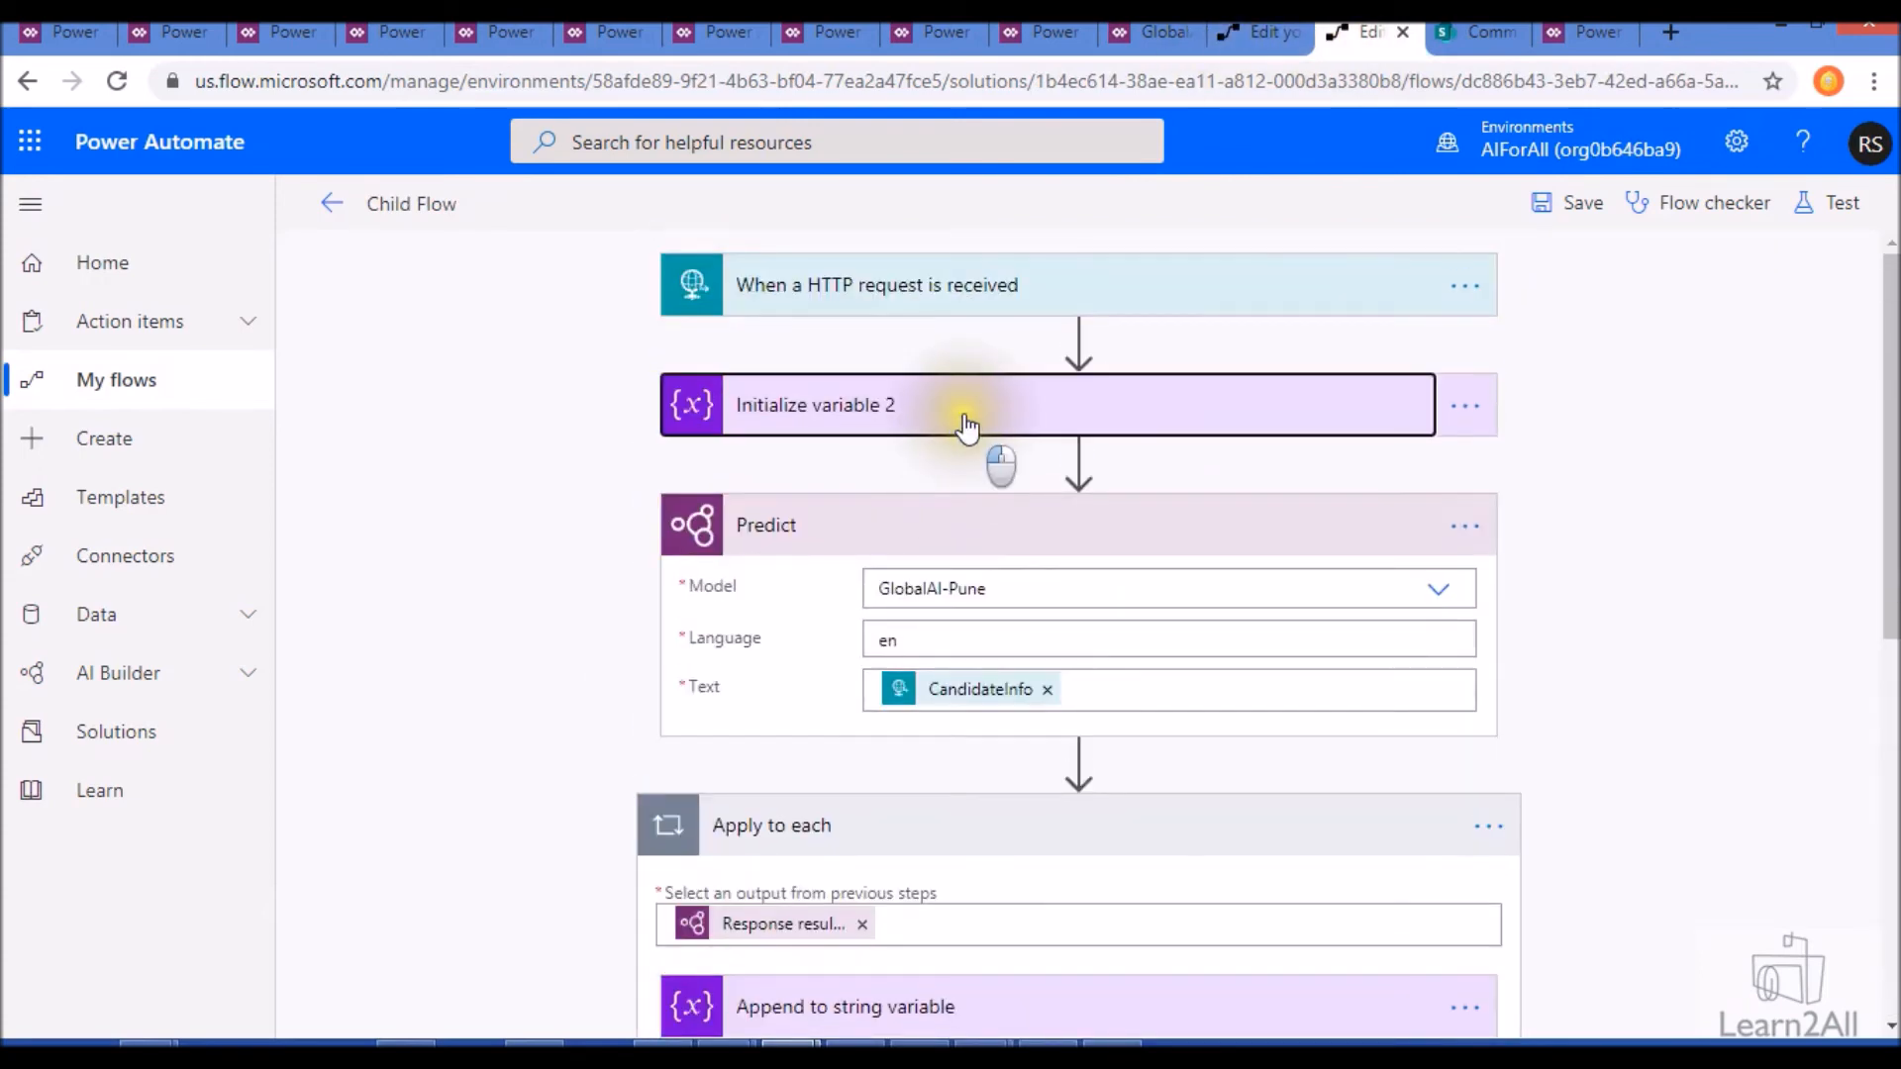
{"action": "scroll", "coordinate": [965, 792], "scroll_direction": "down", "scroll_amount": 3}
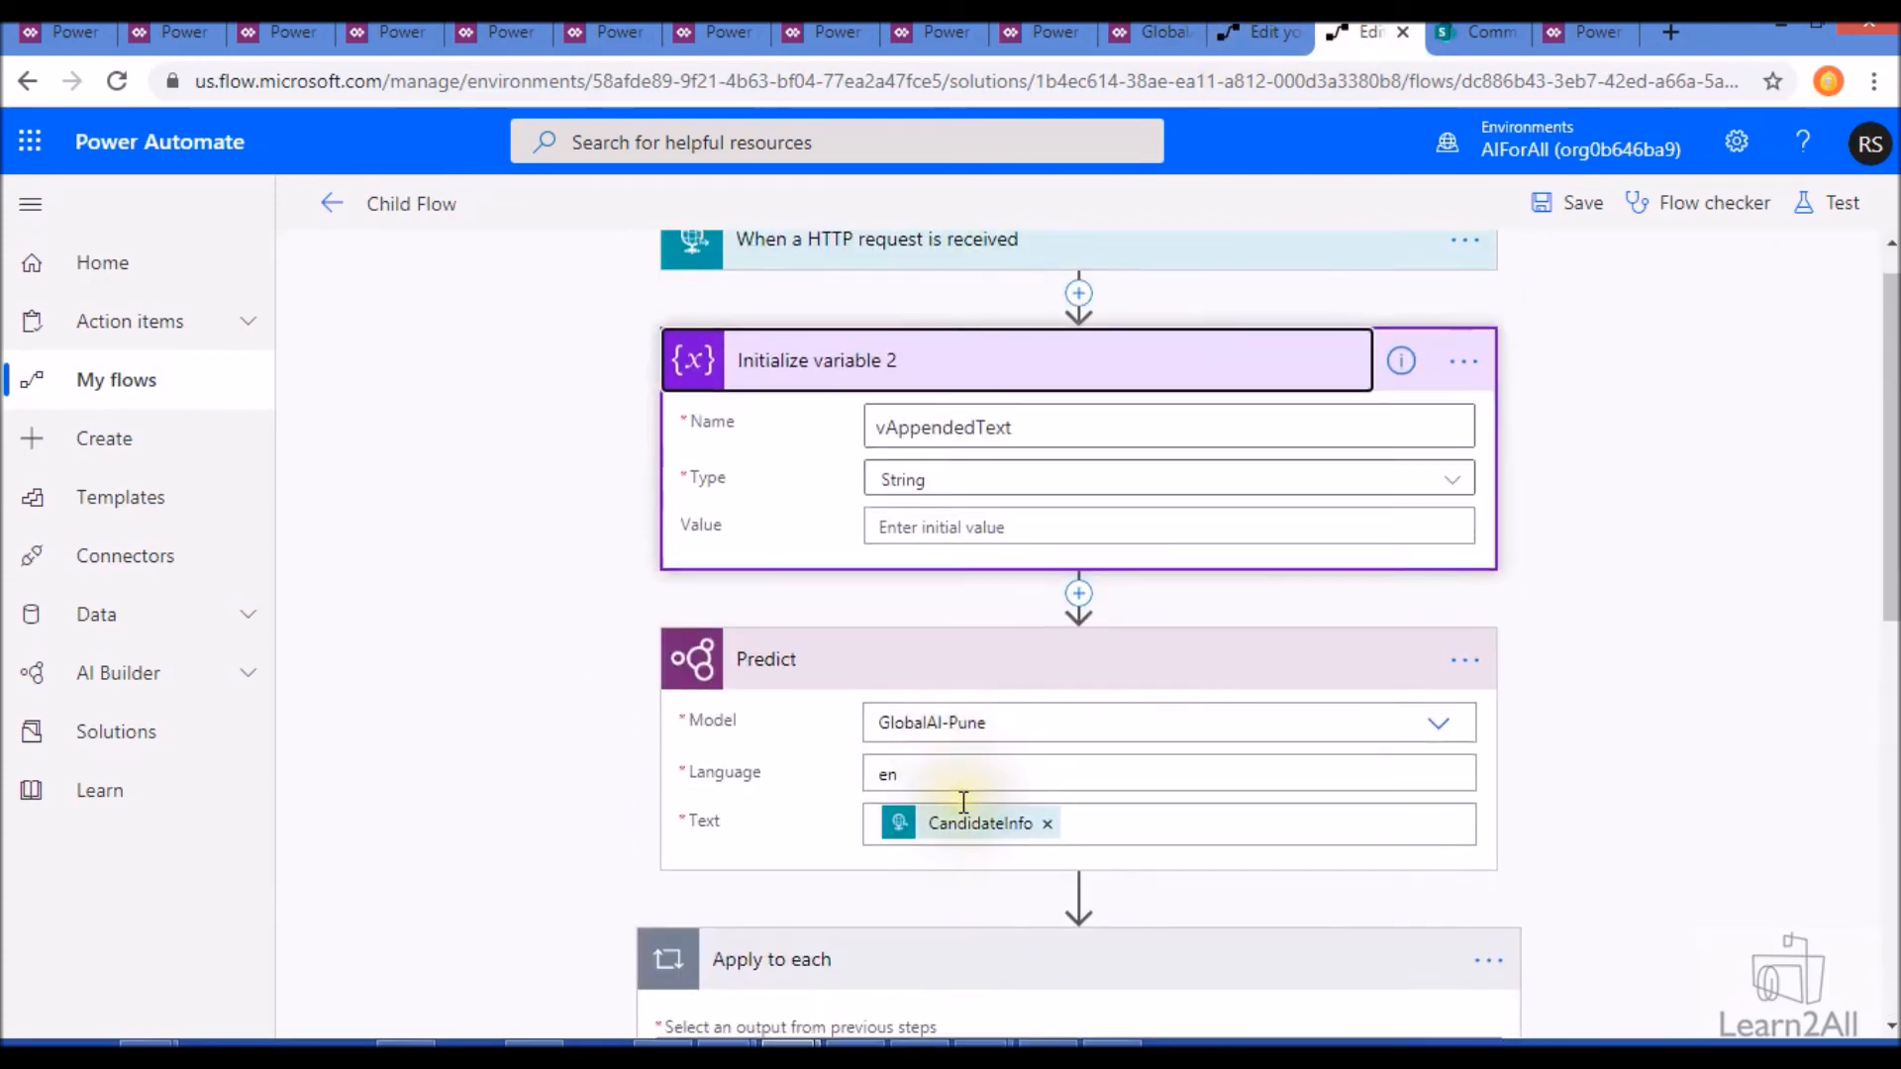
{"action": "scroll", "coordinate": [1012, 982], "scroll_direction": "down", "scroll_amount": 6}
{"action": "scroll", "coordinate": [1016, 978], "scroll_direction": "up", "scroll_amount": 5}
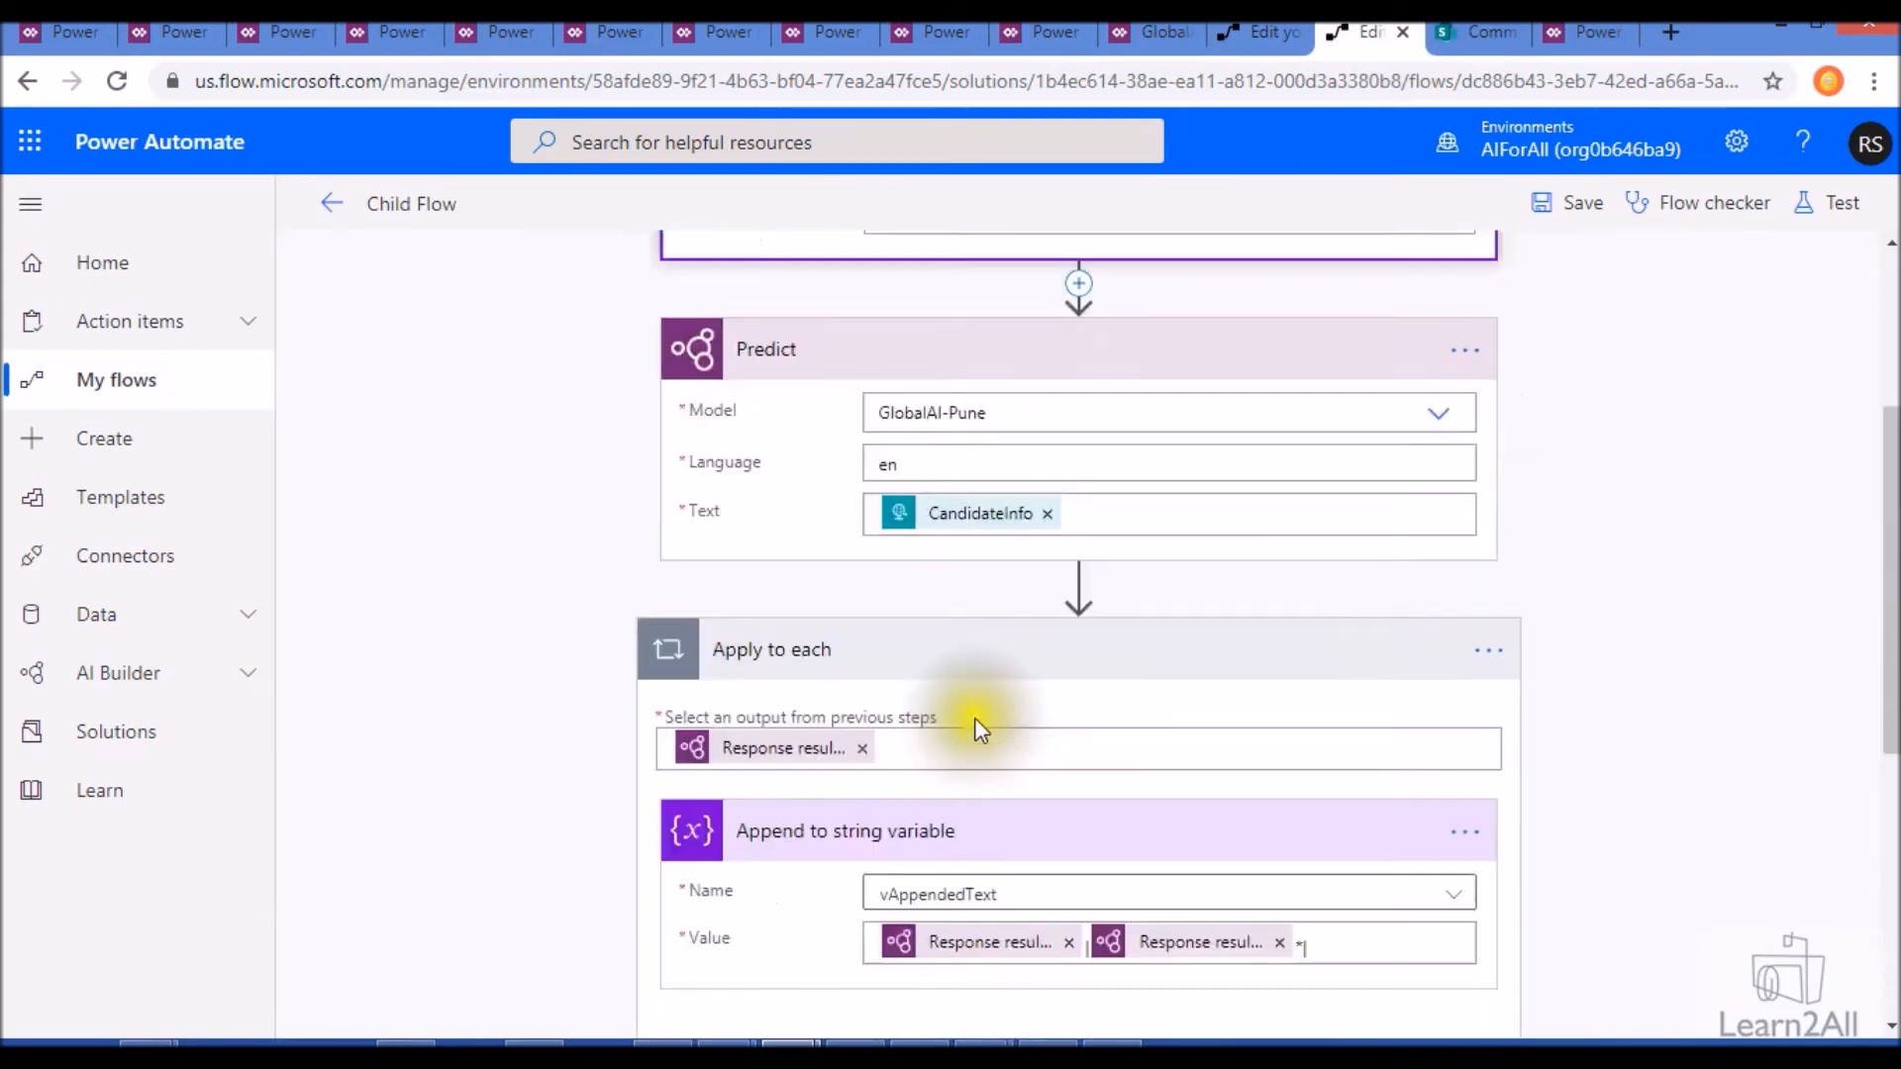
- Leave the Button -> Predict flow editor for its details page, discarding any unsaved changes
{"action": "left_click", "coordinate": [1267, 36]}
{"action": "left_click", "coordinate": [337, 208]}
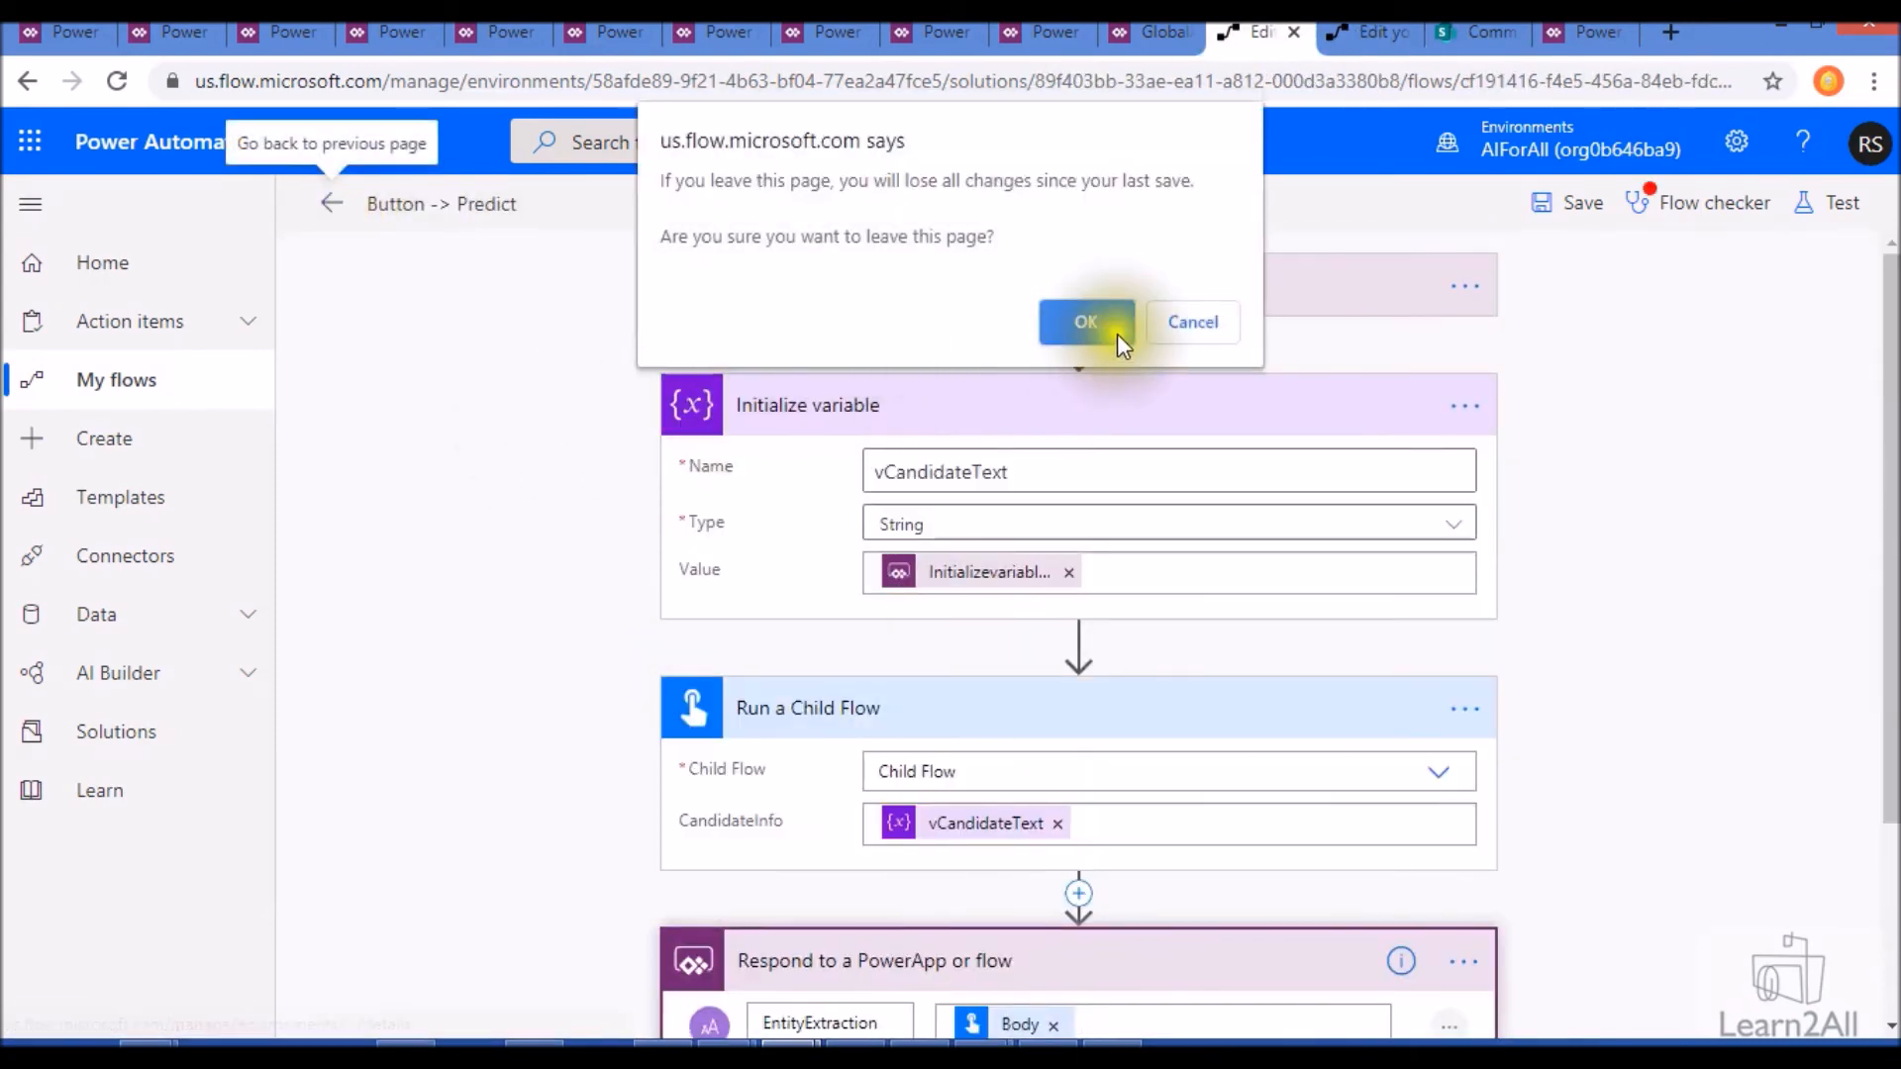
{"action": "left_click", "coordinate": [1092, 323]}
- Switch to the GlobalAI-Pune canvas app and examine the Extract Entities button's full OnSelect formula
{"action": "left_click", "coordinate": [1153, 32]}
{"action": "left_click", "coordinate": [841, 606]}
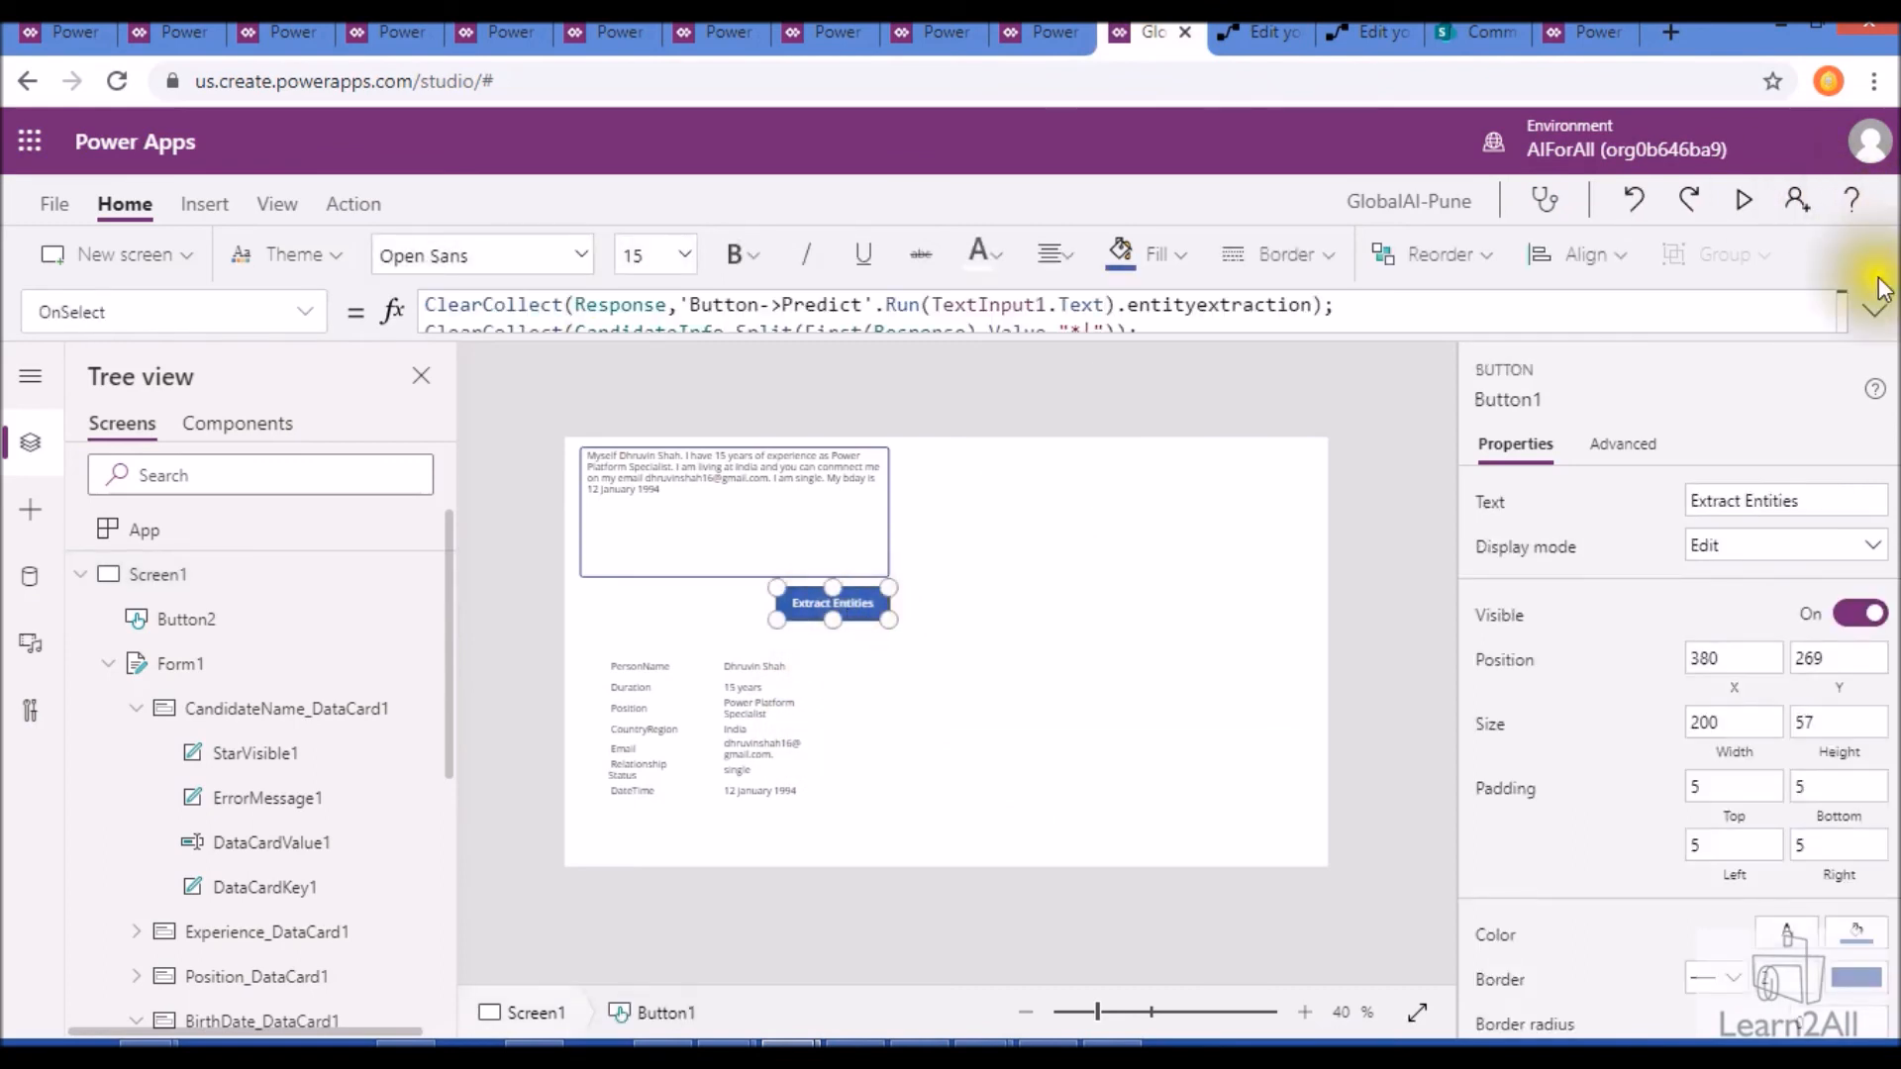
{"action": "left_click", "coordinate": [348, 208]}
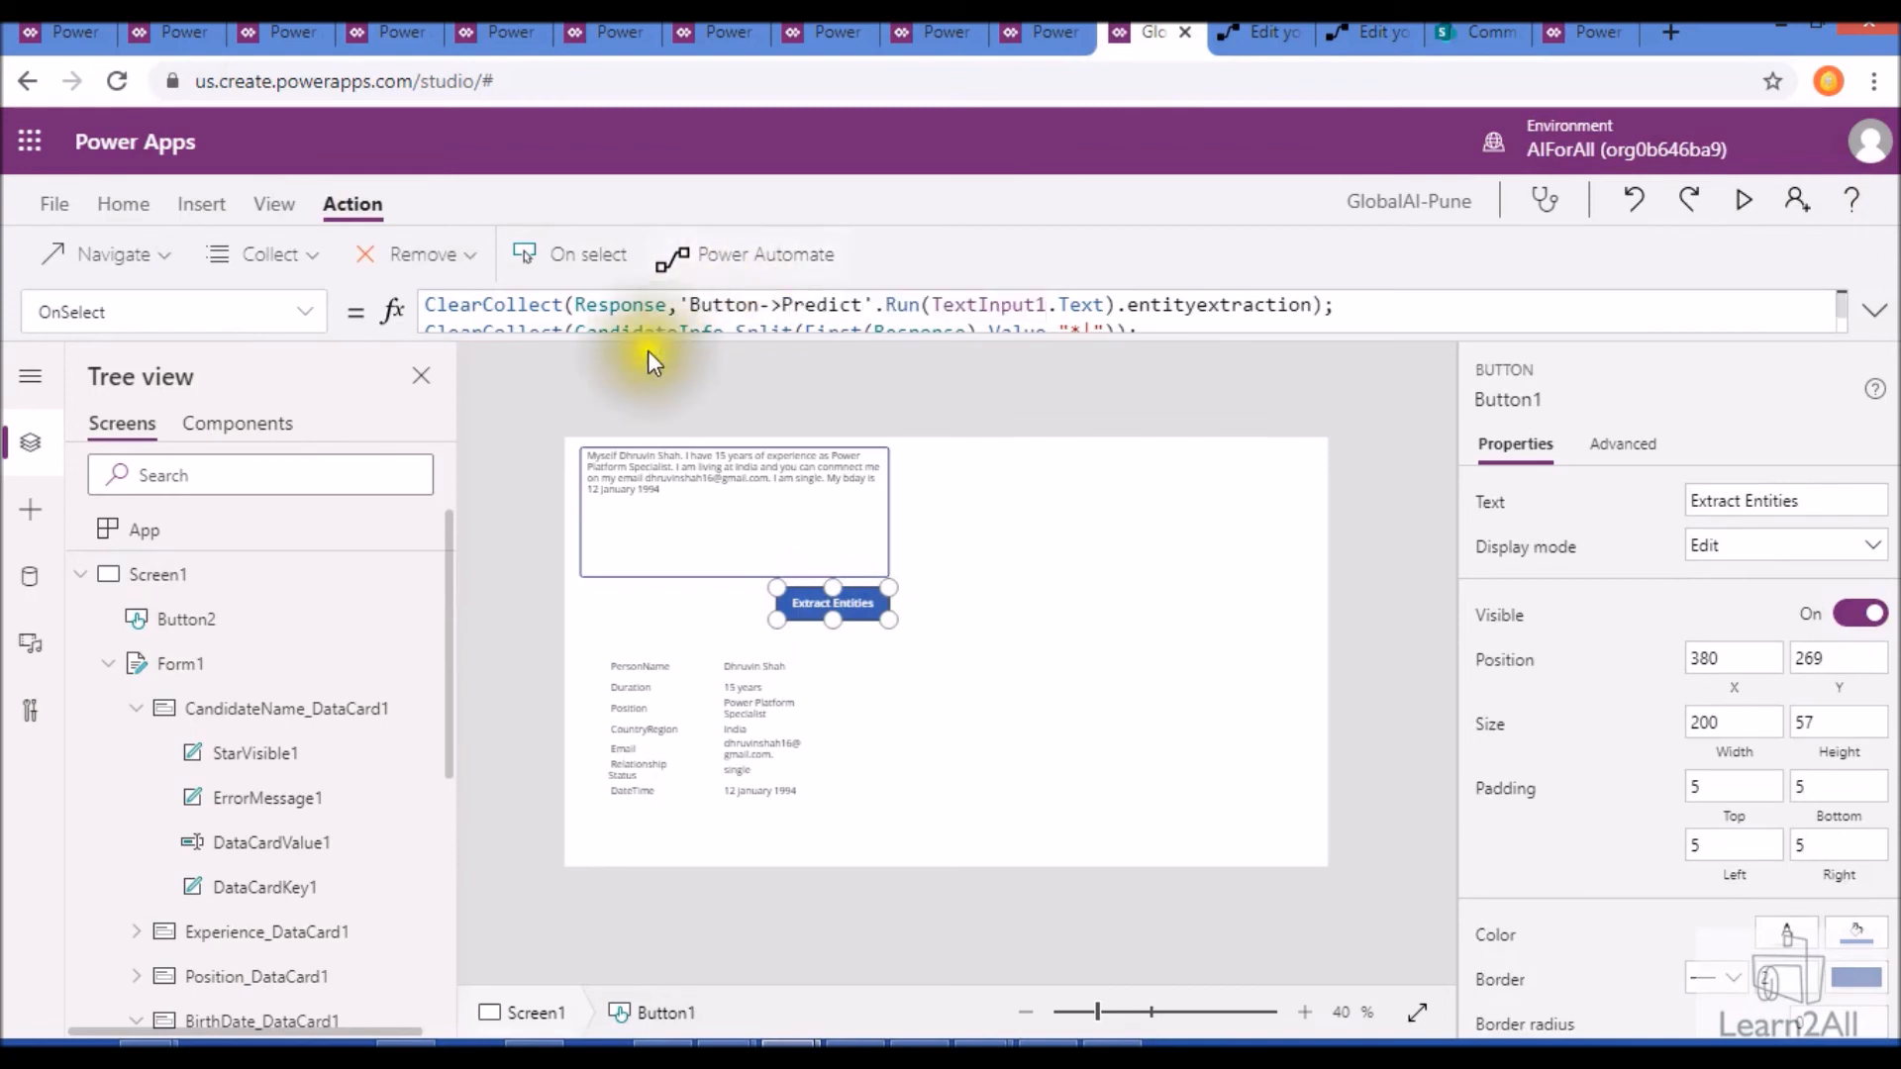
{"action": "left_click", "coordinate": [1868, 311]}
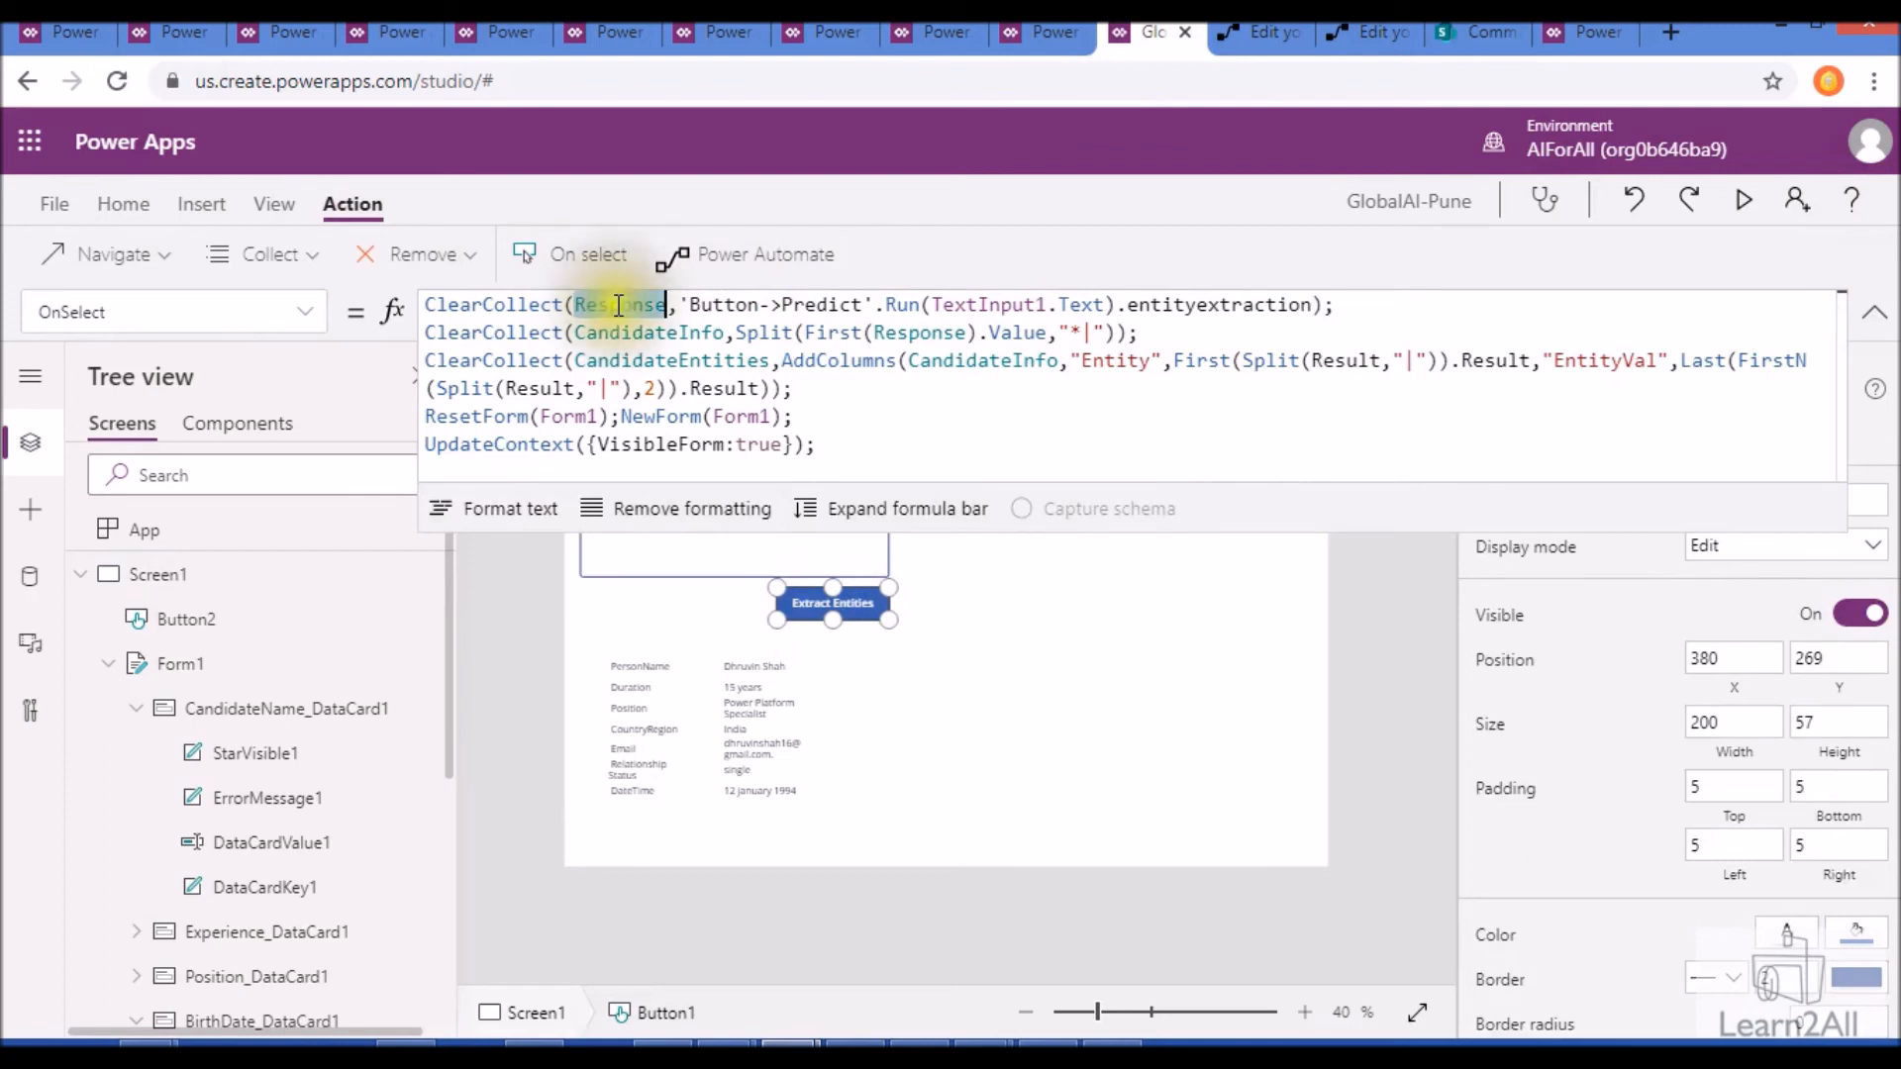
- Inspect the app's Response and CandidateInfo collections to compare the raw flow output with the split rows
{"action": "left_click", "coordinate": [55, 215]}
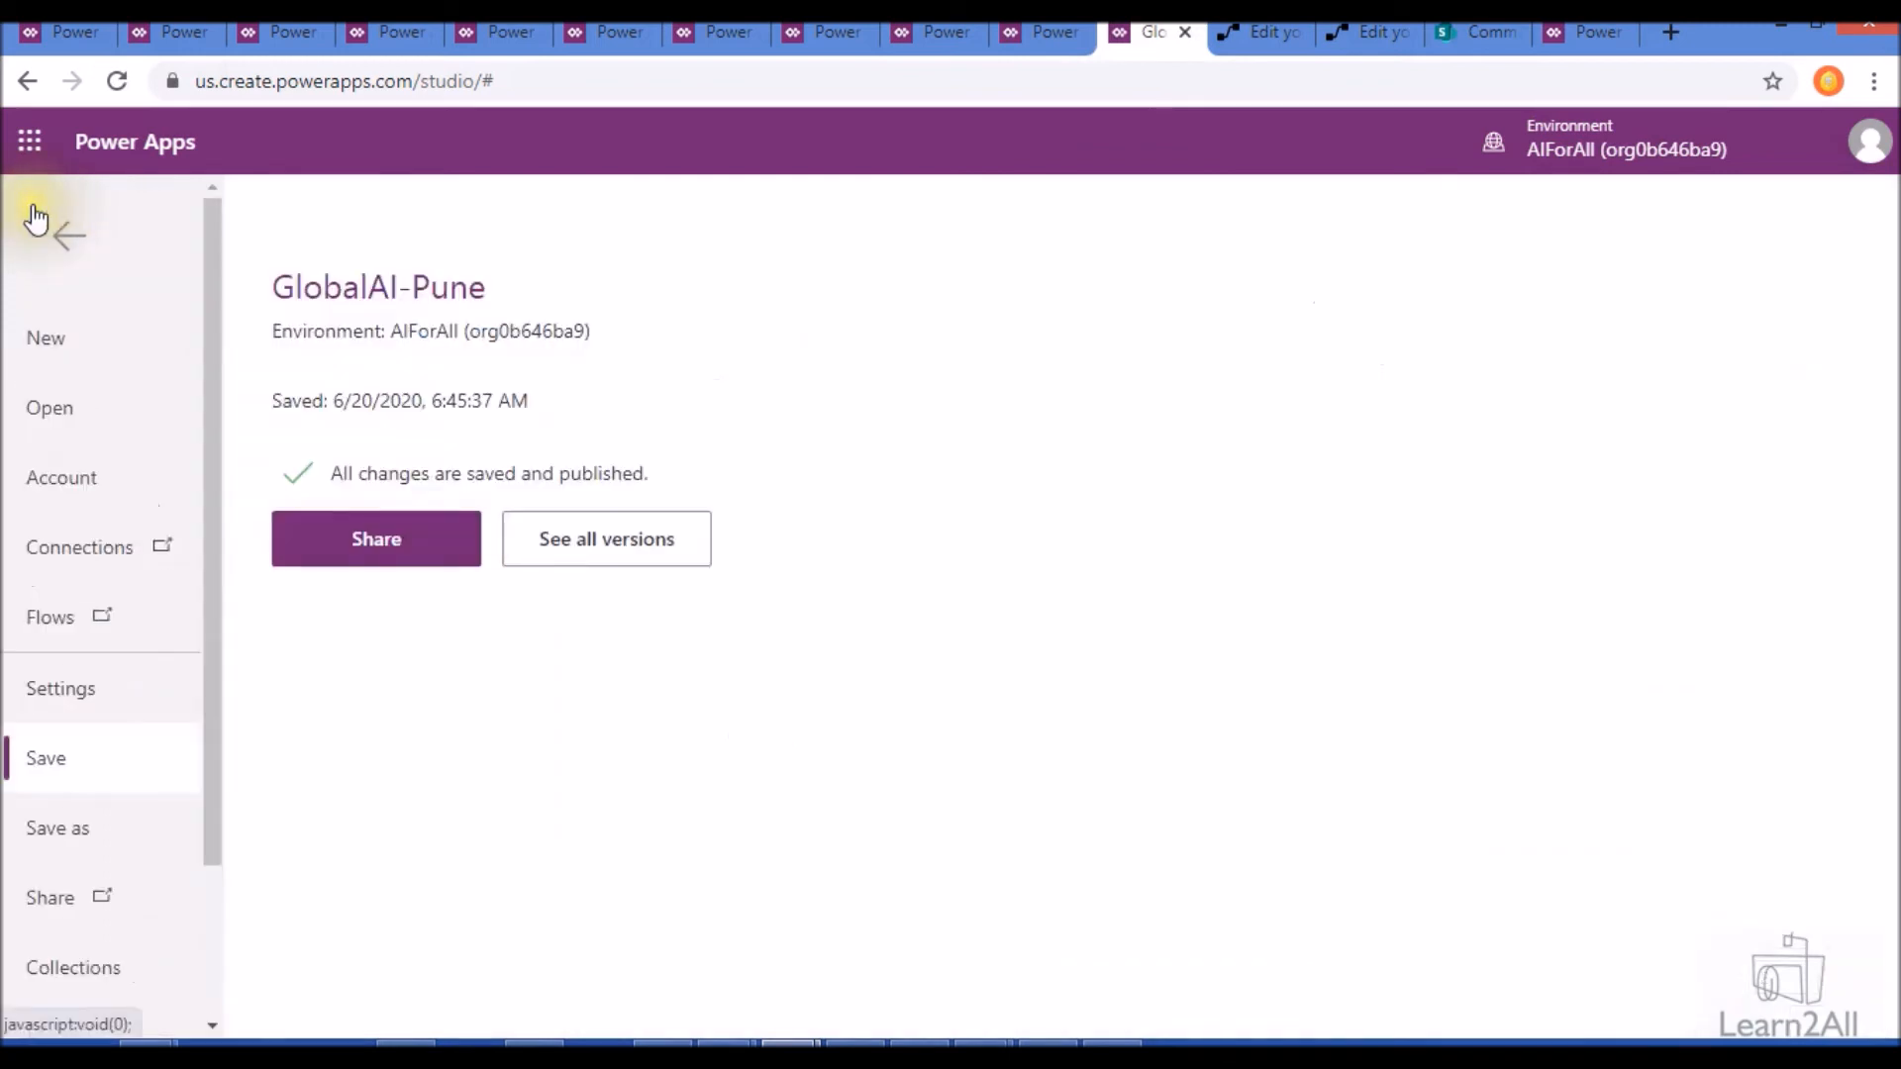
{"action": "left_click", "coordinate": [95, 972]}
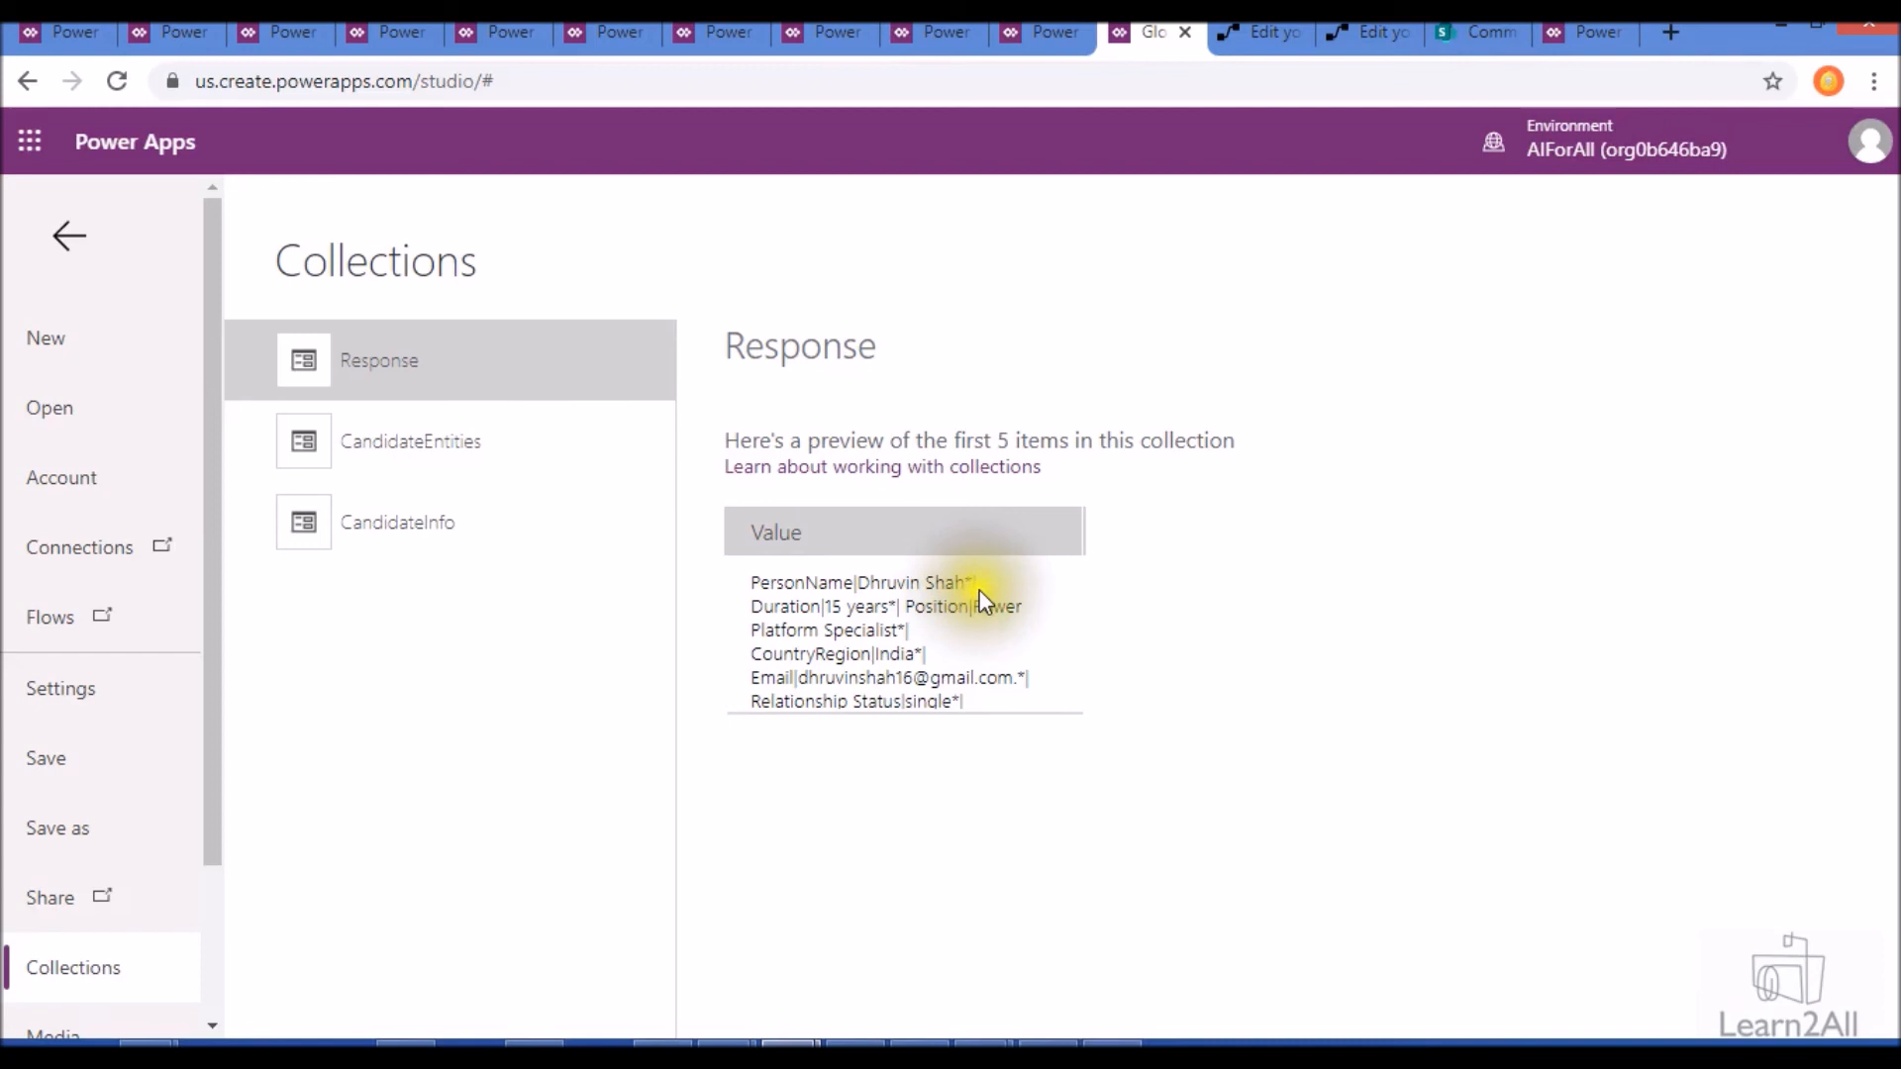
{"action": "left_click", "coordinate": [467, 522]}
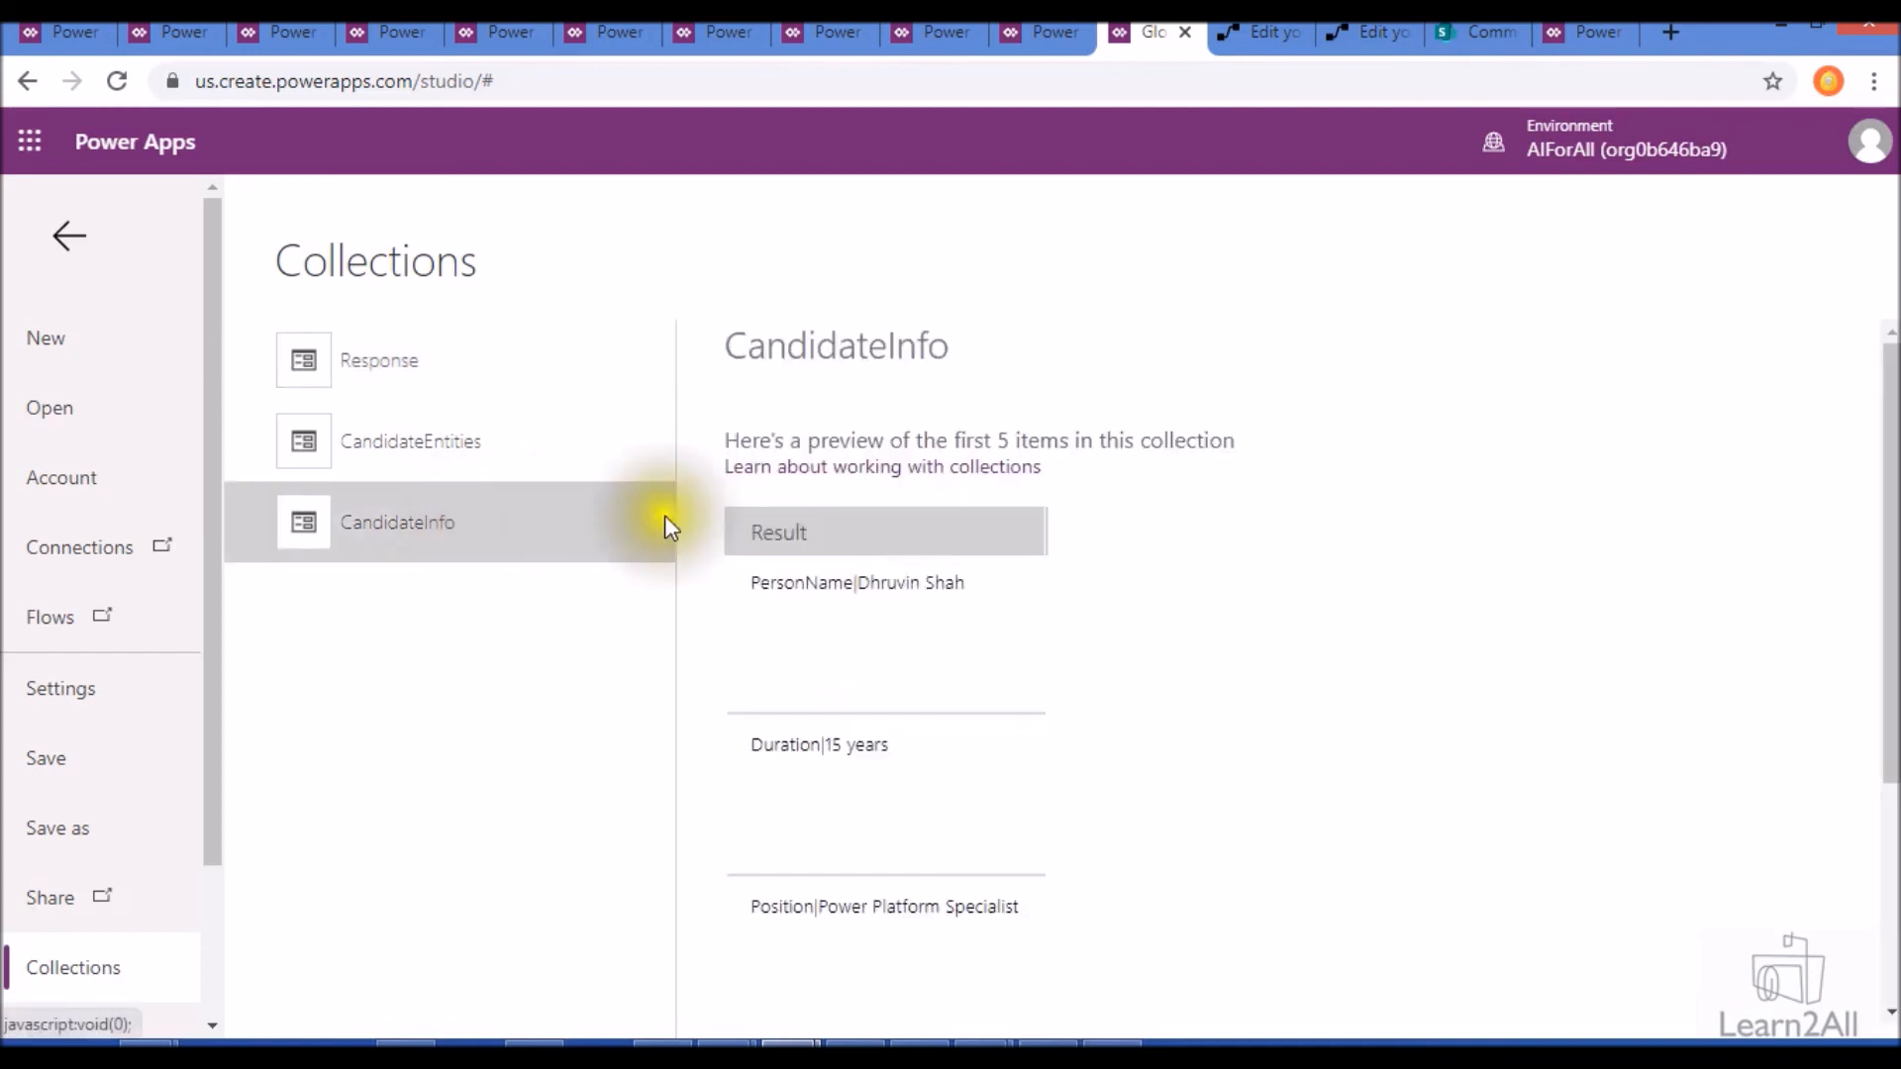
{"action": "scroll", "coordinate": [828, 475], "scroll_direction": "down", "scroll_amount": 2}
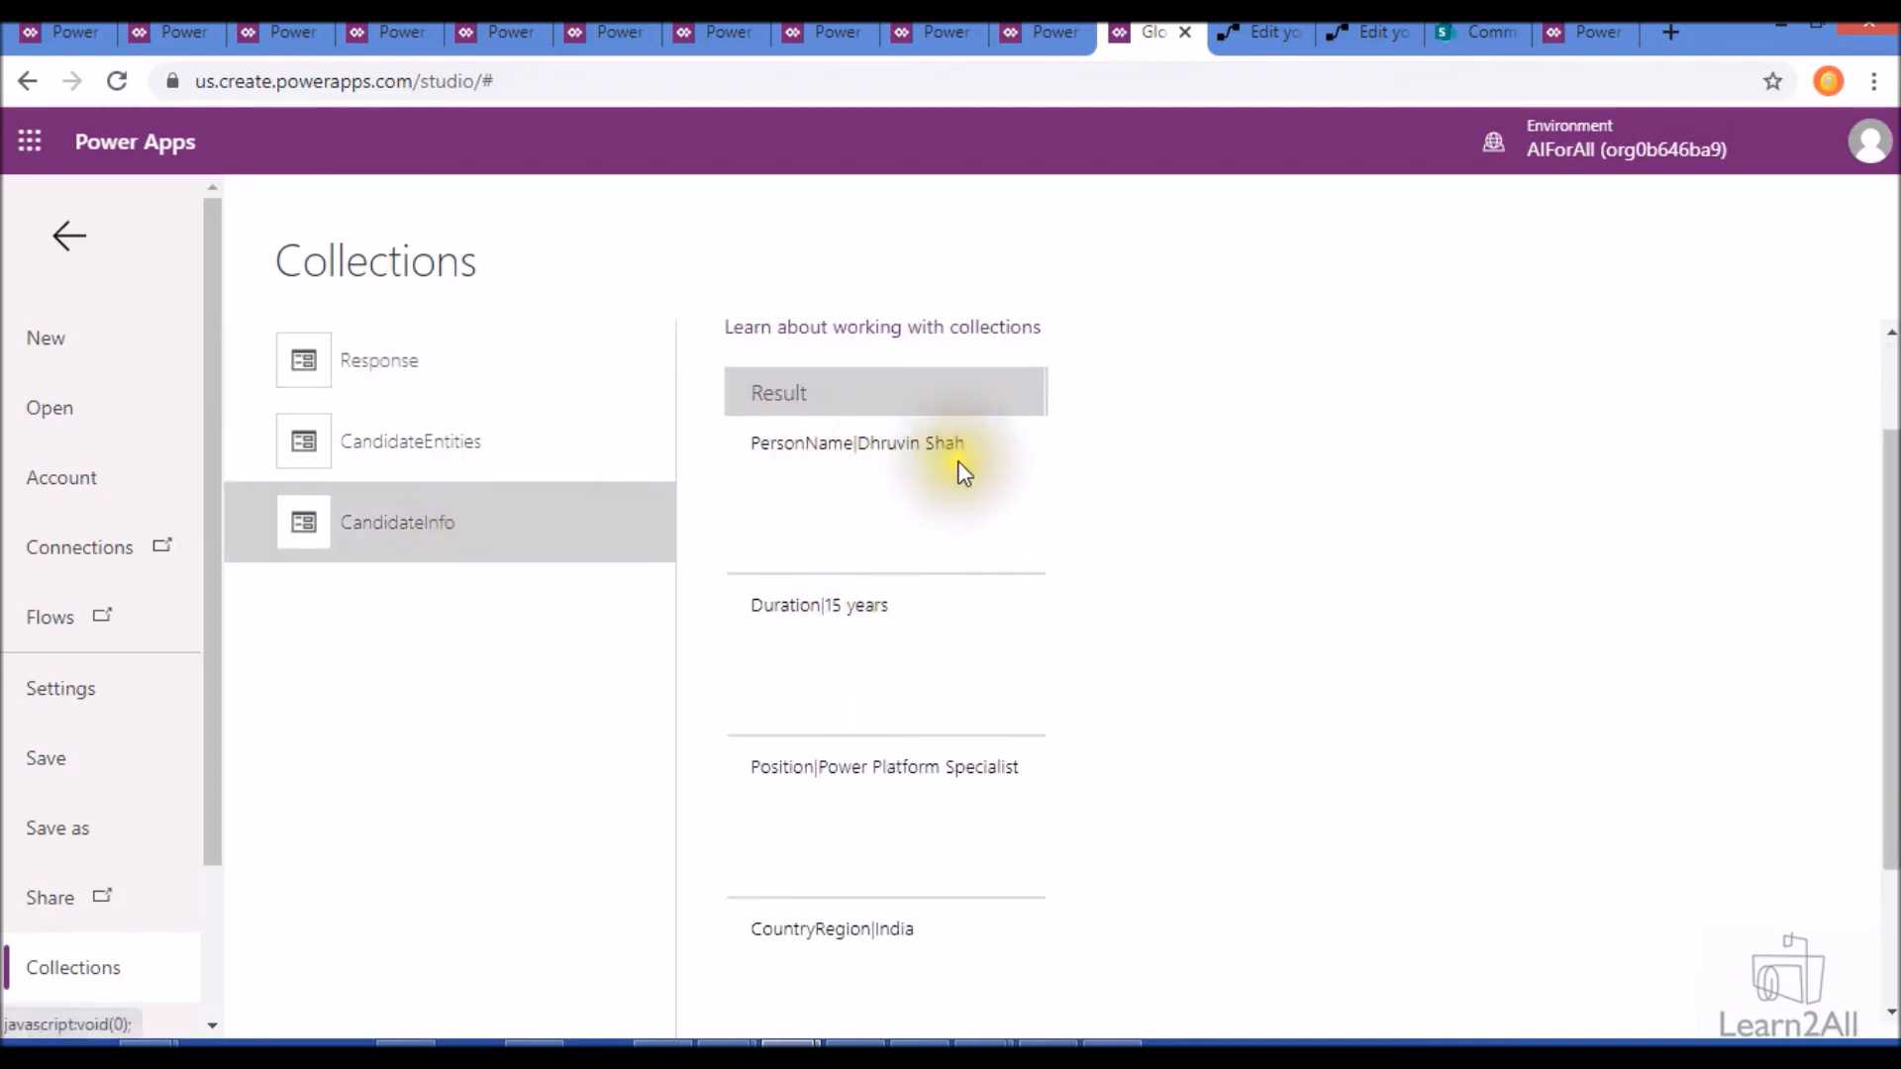
{"action": "scroll", "coordinate": [877, 612], "scroll_direction": "down", "scroll_amount": 2}
{"action": "scroll", "coordinate": [877, 612], "scroll_direction": "up", "scroll_amount": 3}
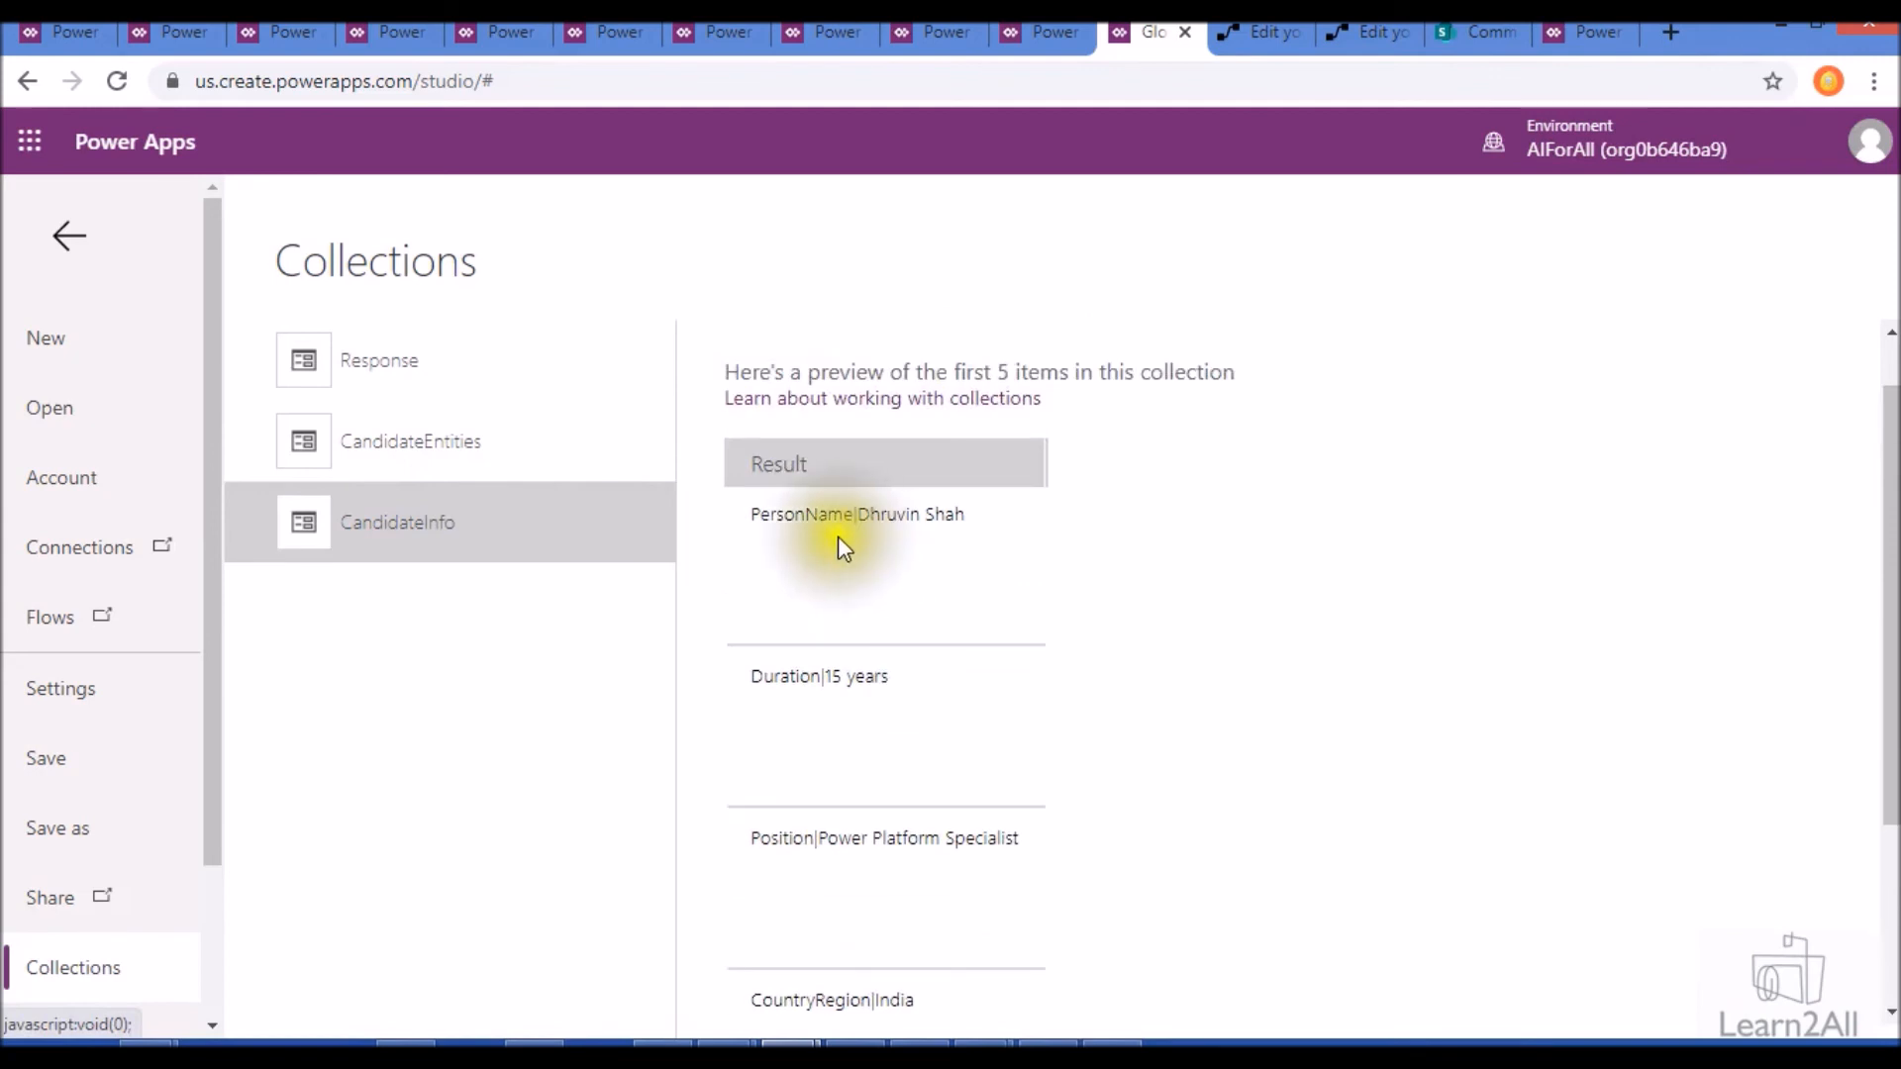
{"action": "left_click", "coordinate": [812, 533]}
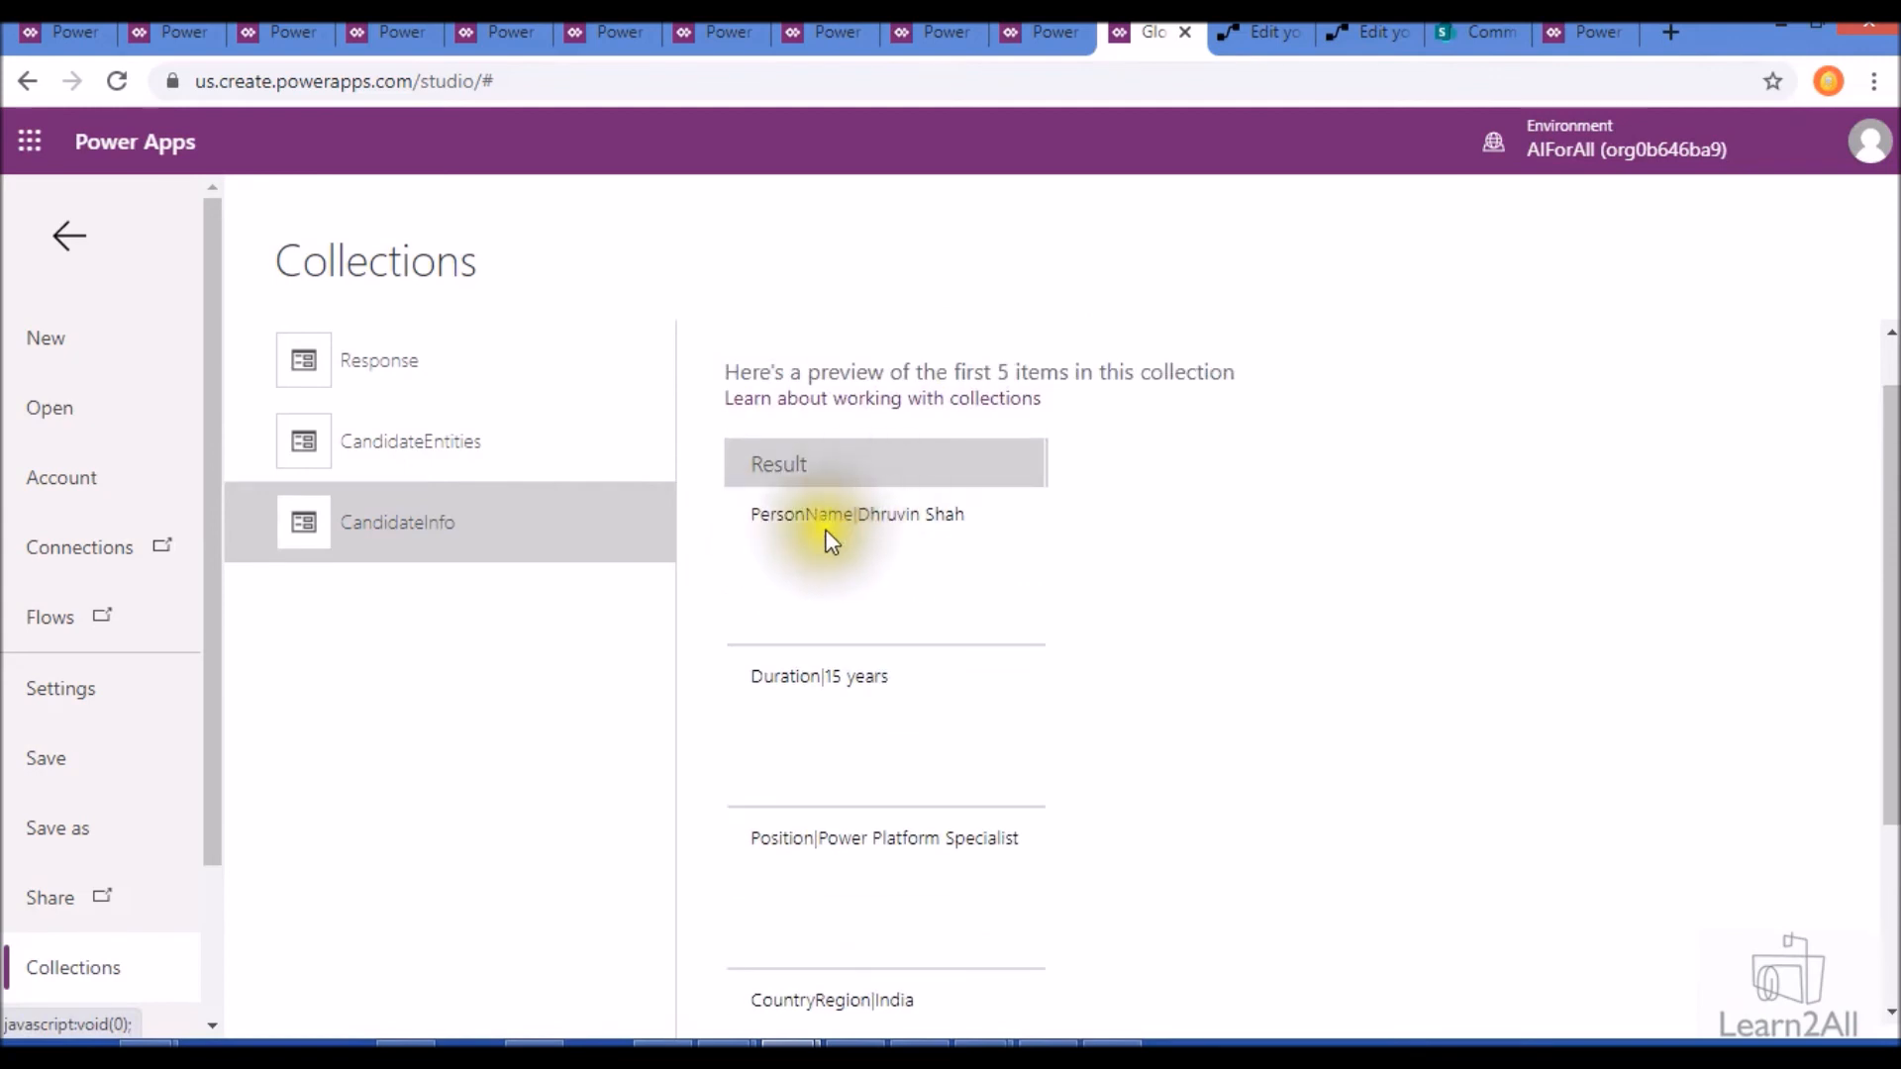
{"action": "left_click", "coordinate": [970, 553]}
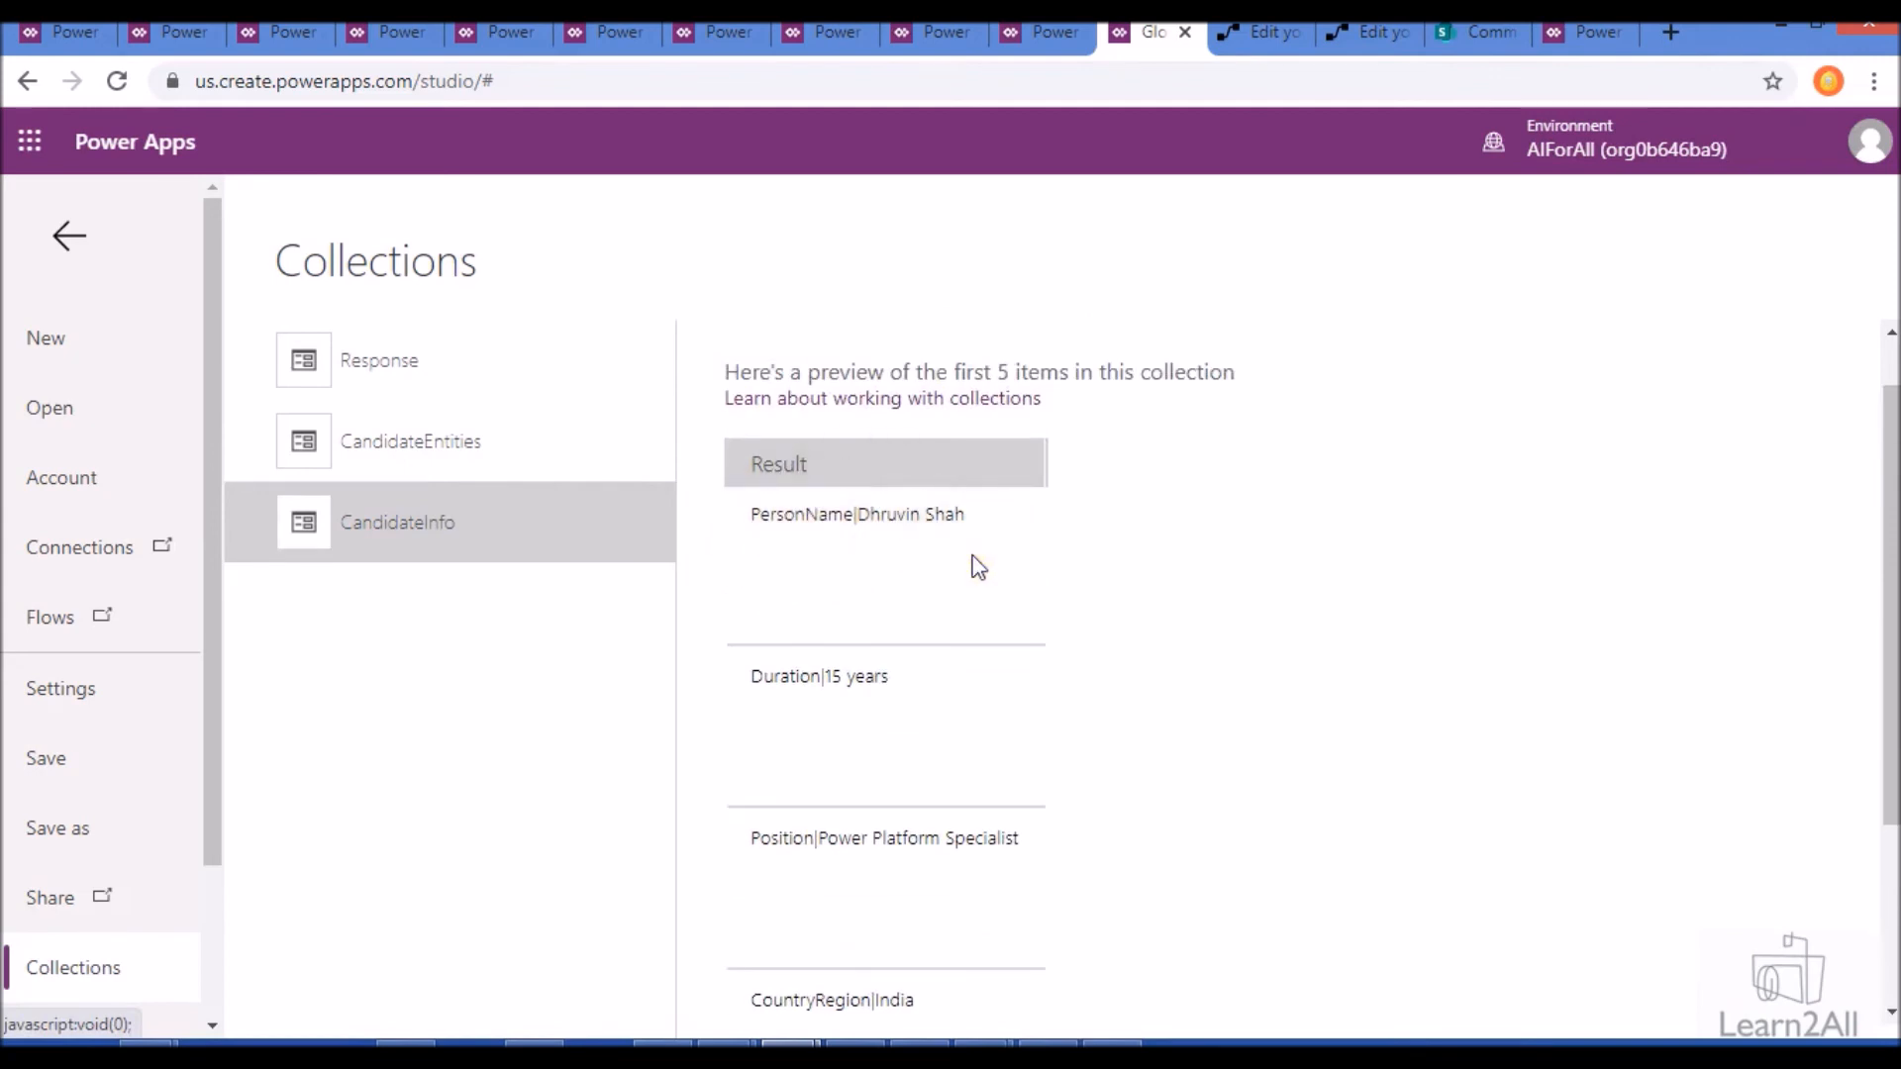
- Inspect the CandidateEntities collection's Entity and EntityVal columns and return to the app editor
{"action": "left_click", "coordinate": [459, 477]}
{"action": "left_click", "coordinate": [975, 579]}
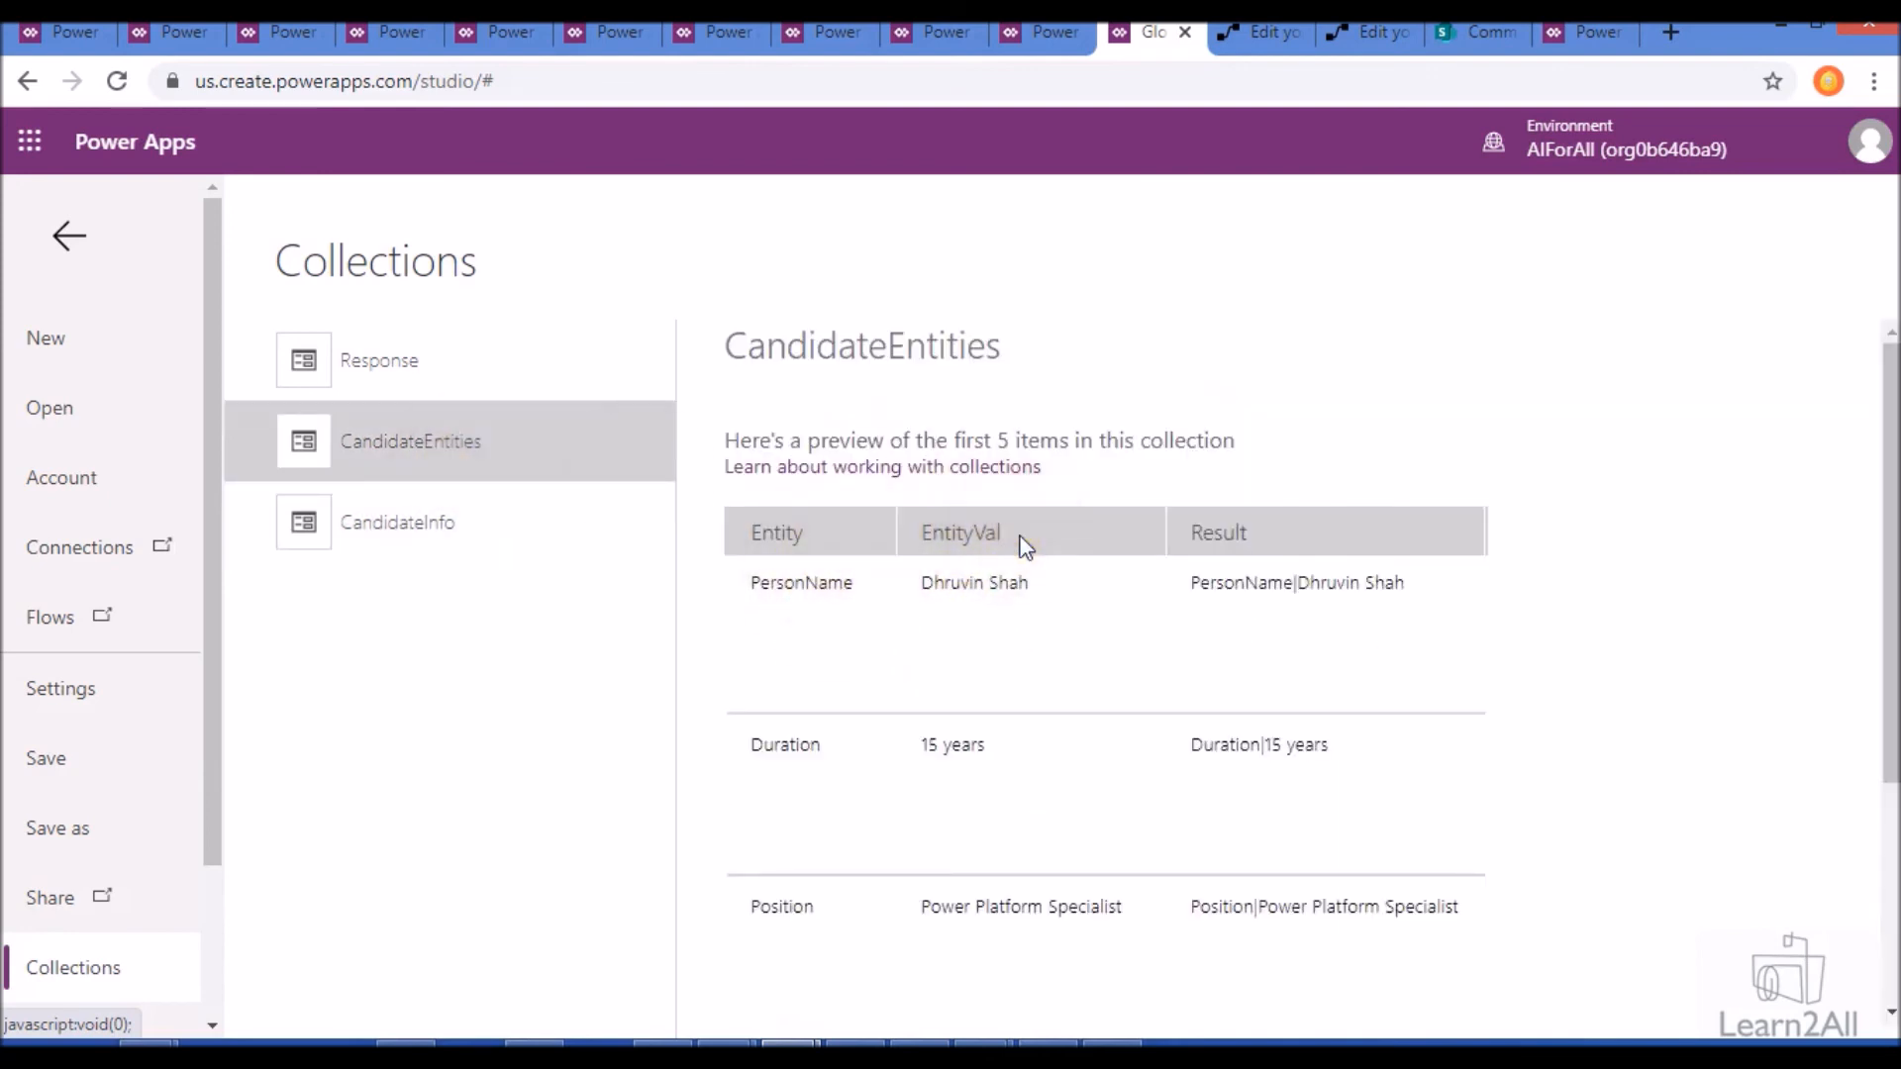
{"action": "left_click", "coordinate": [88, 250]}
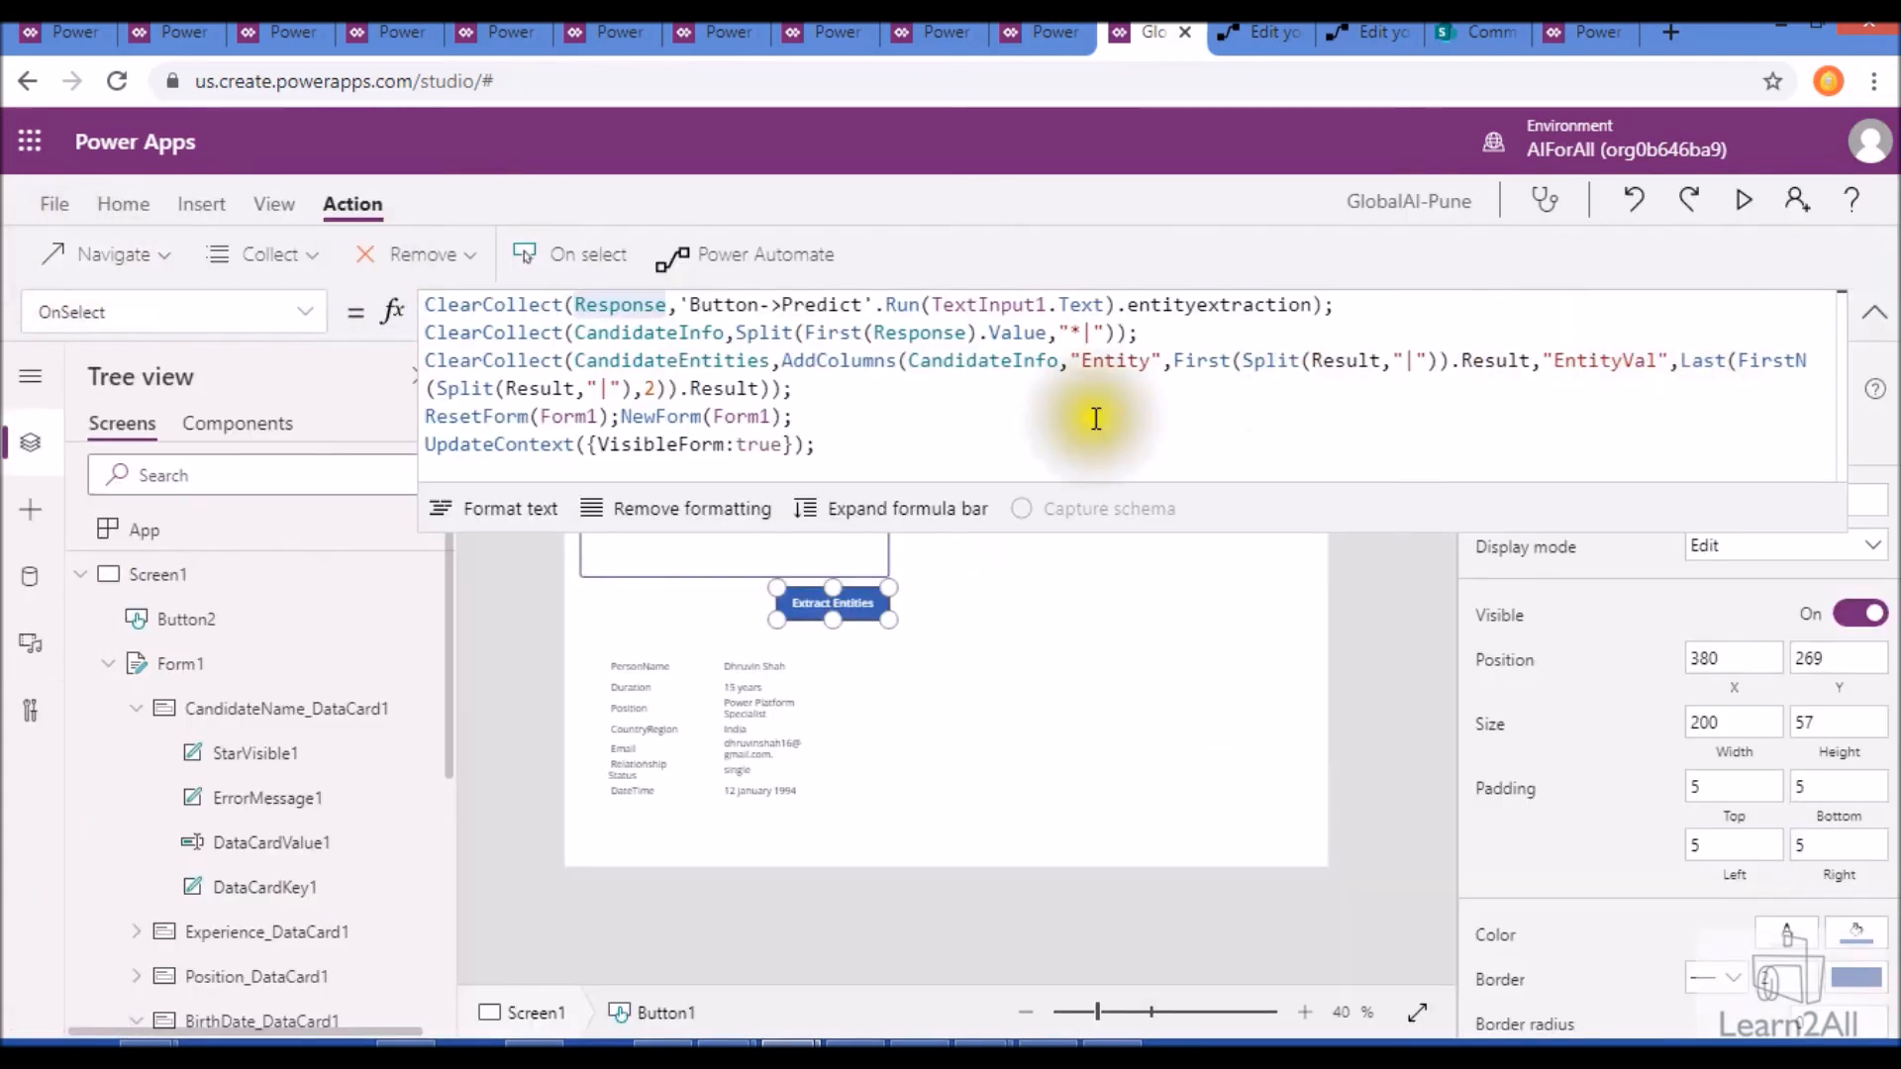
- Review how the Extract Entities formula builds the CandidateInfo and CandidateEntities collections with ClearCollect
{"action": "left_click", "coordinate": [892, 456]}
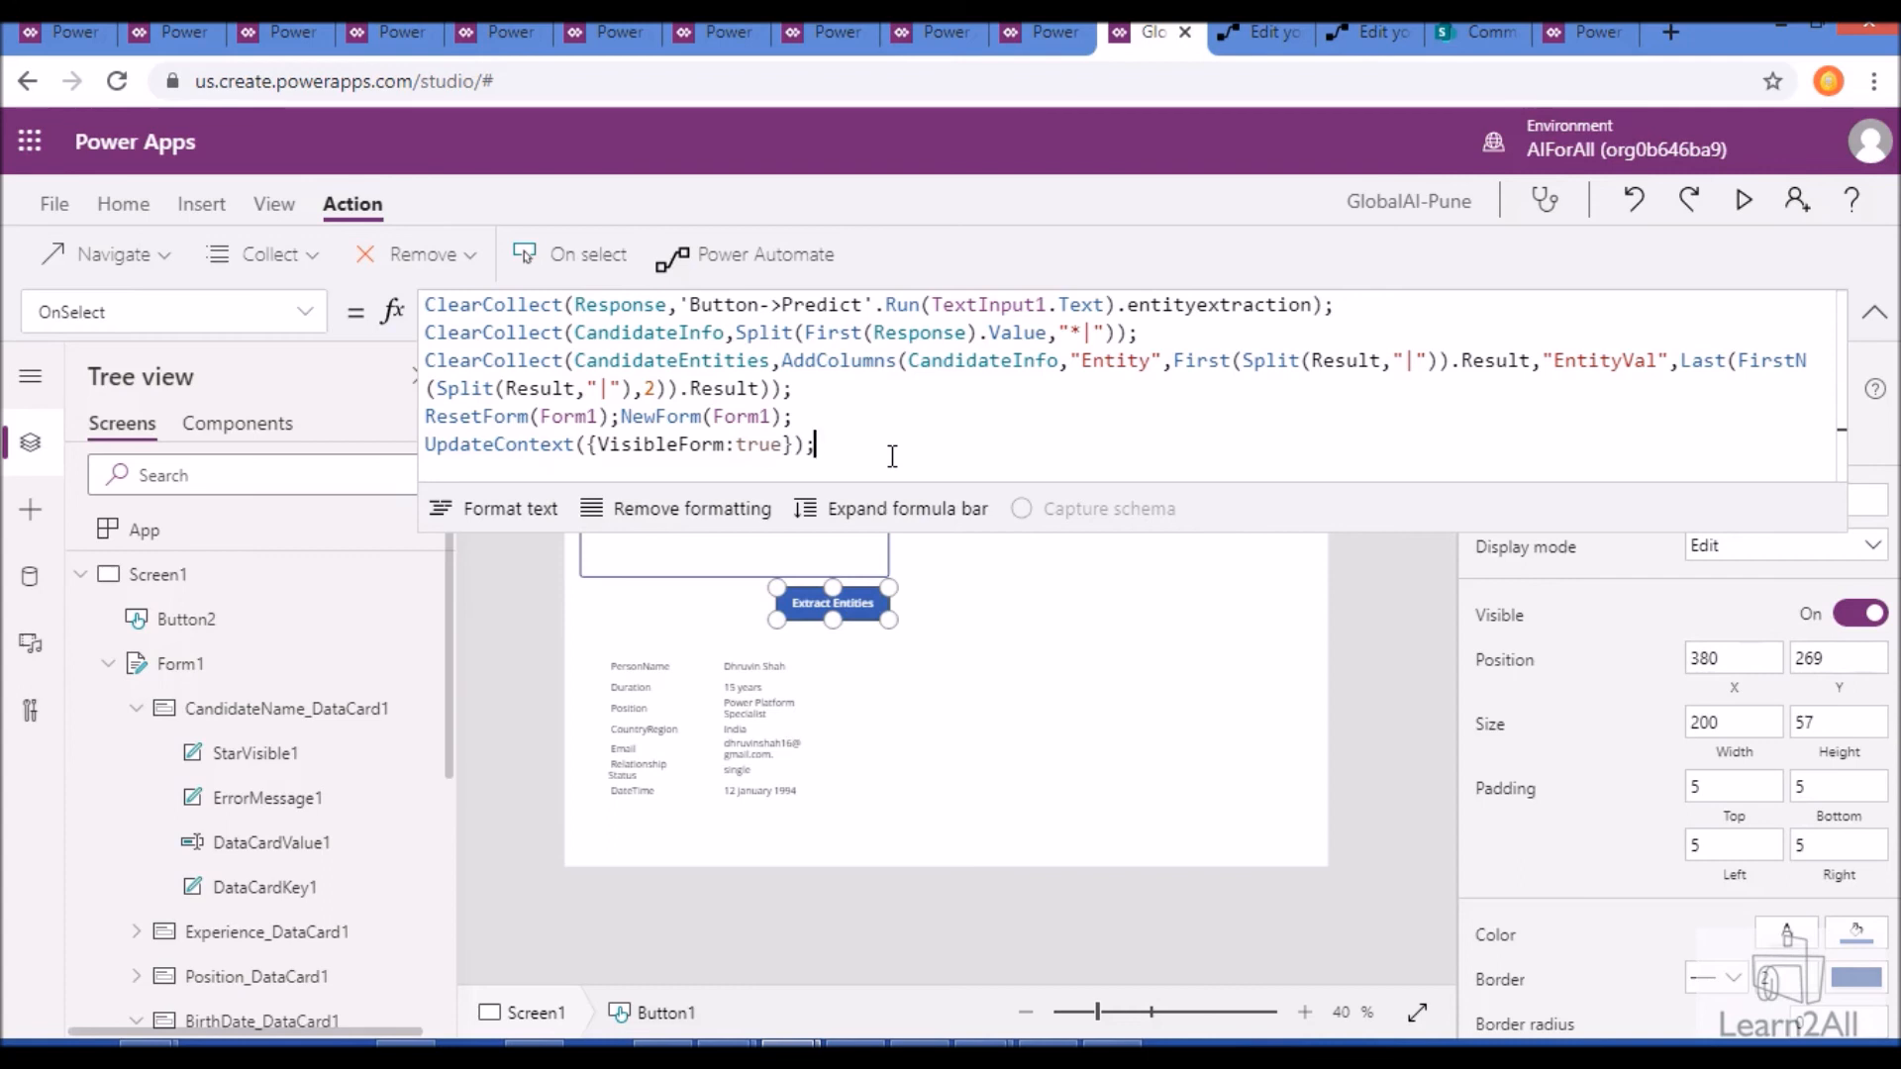
{"action": "left_click", "coordinate": [431, 334]}
{"action": "left_click_drag", "start_coordinate": [454, 358], "coordinate": [584, 363]}
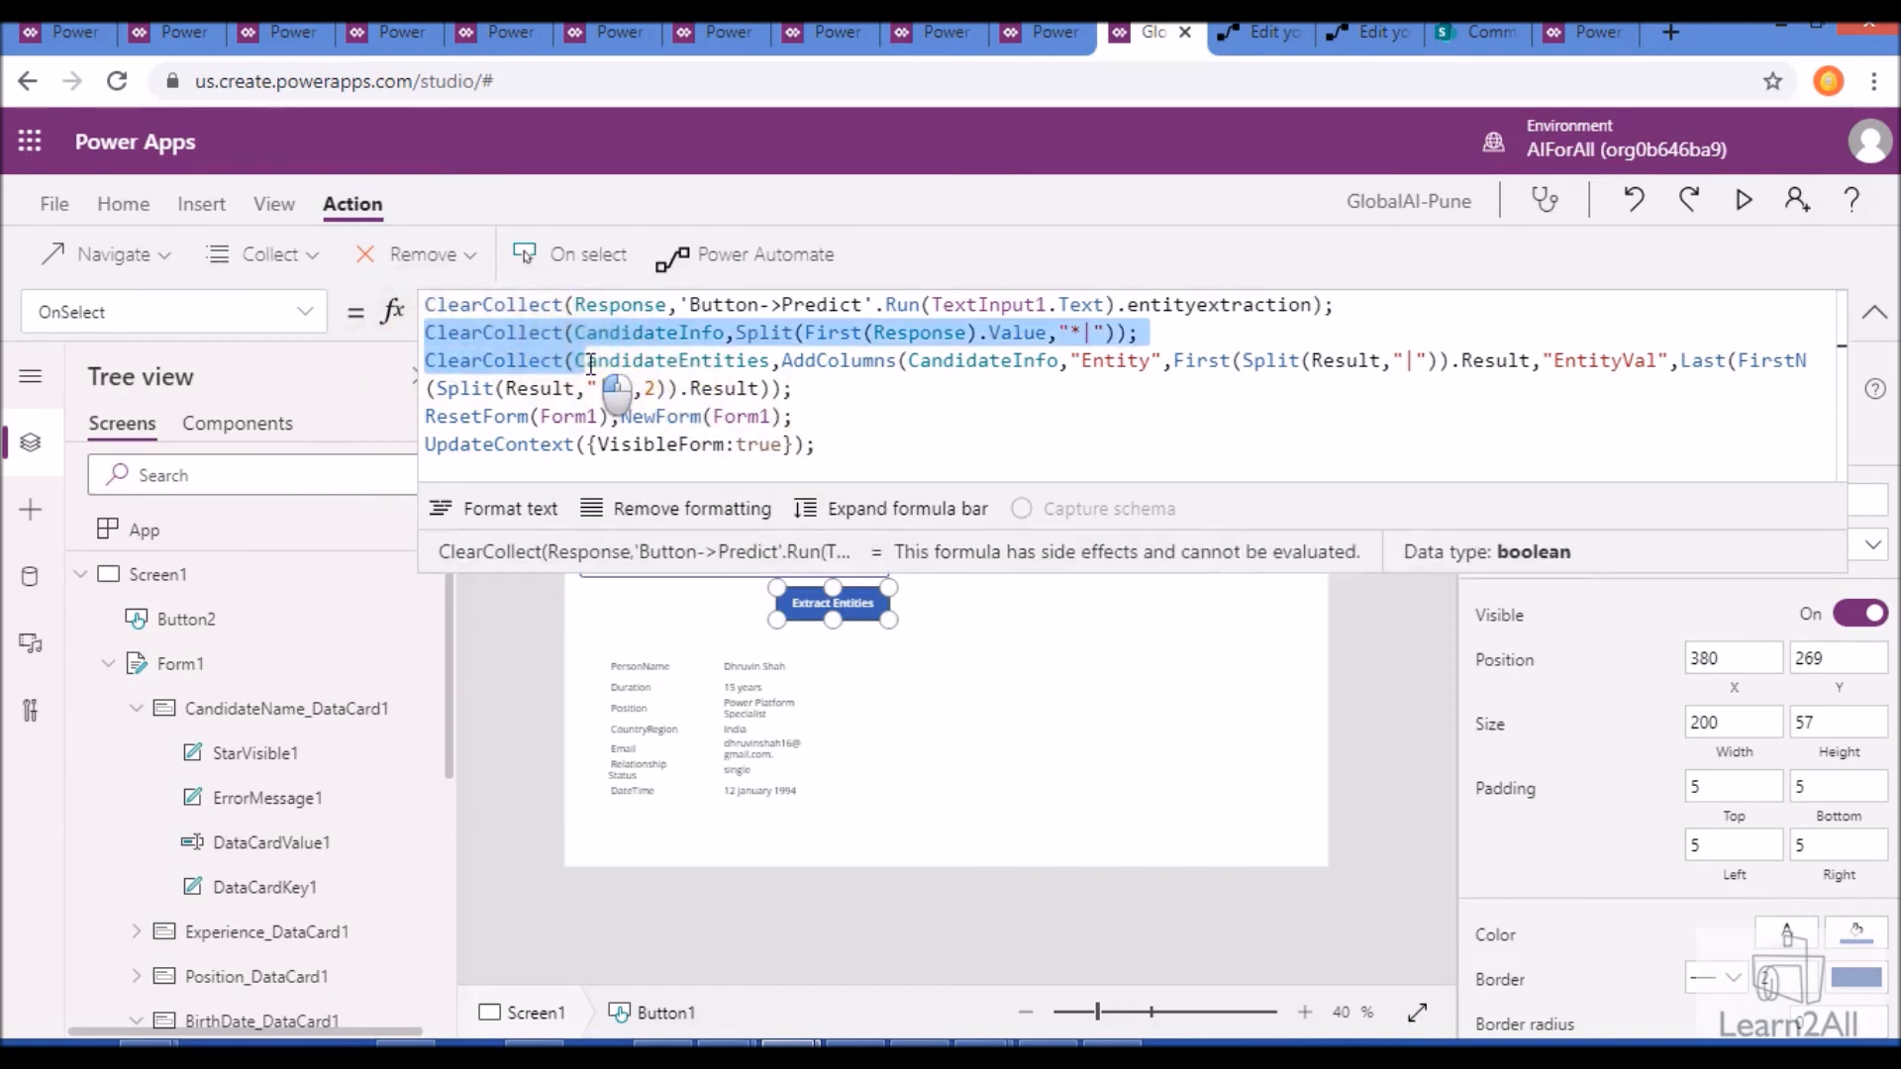
{"action": "left_click", "coordinate": [928, 449]}
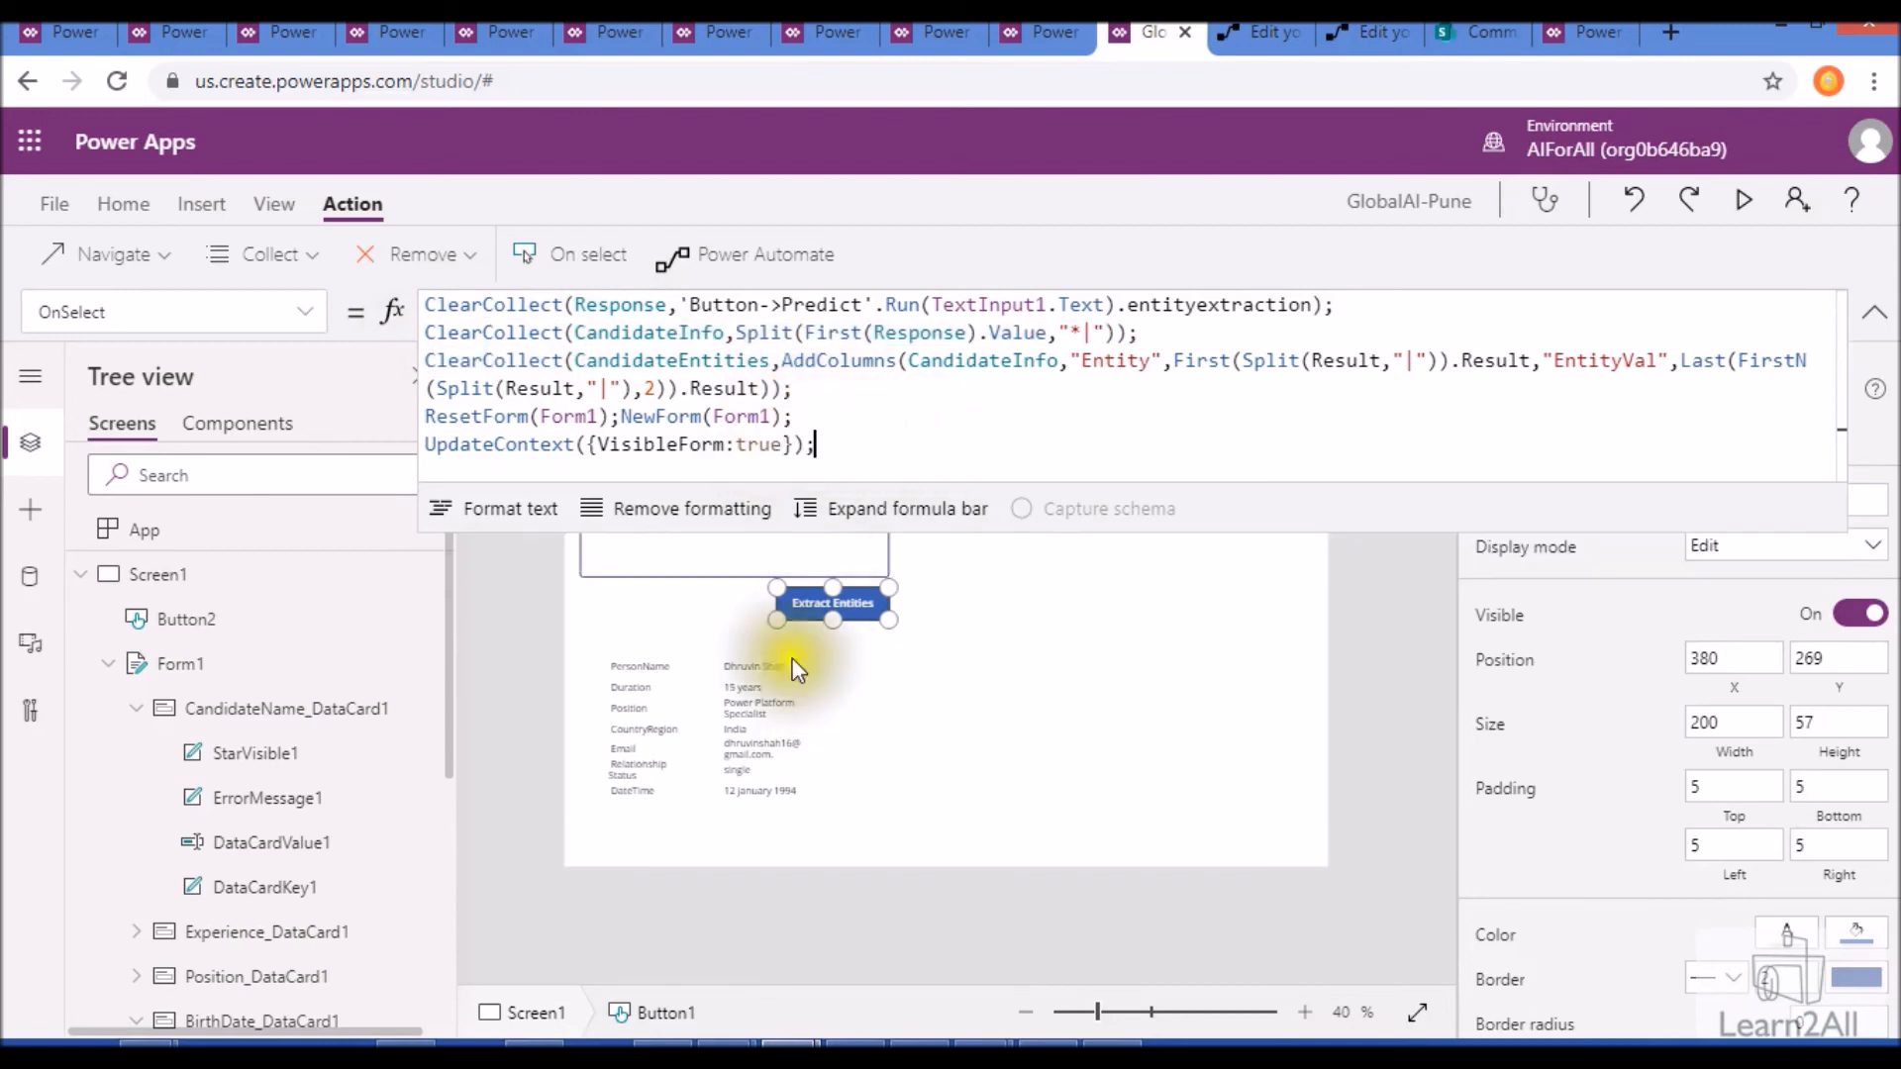
{"action": "left_click", "coordinate": [653, 334]}
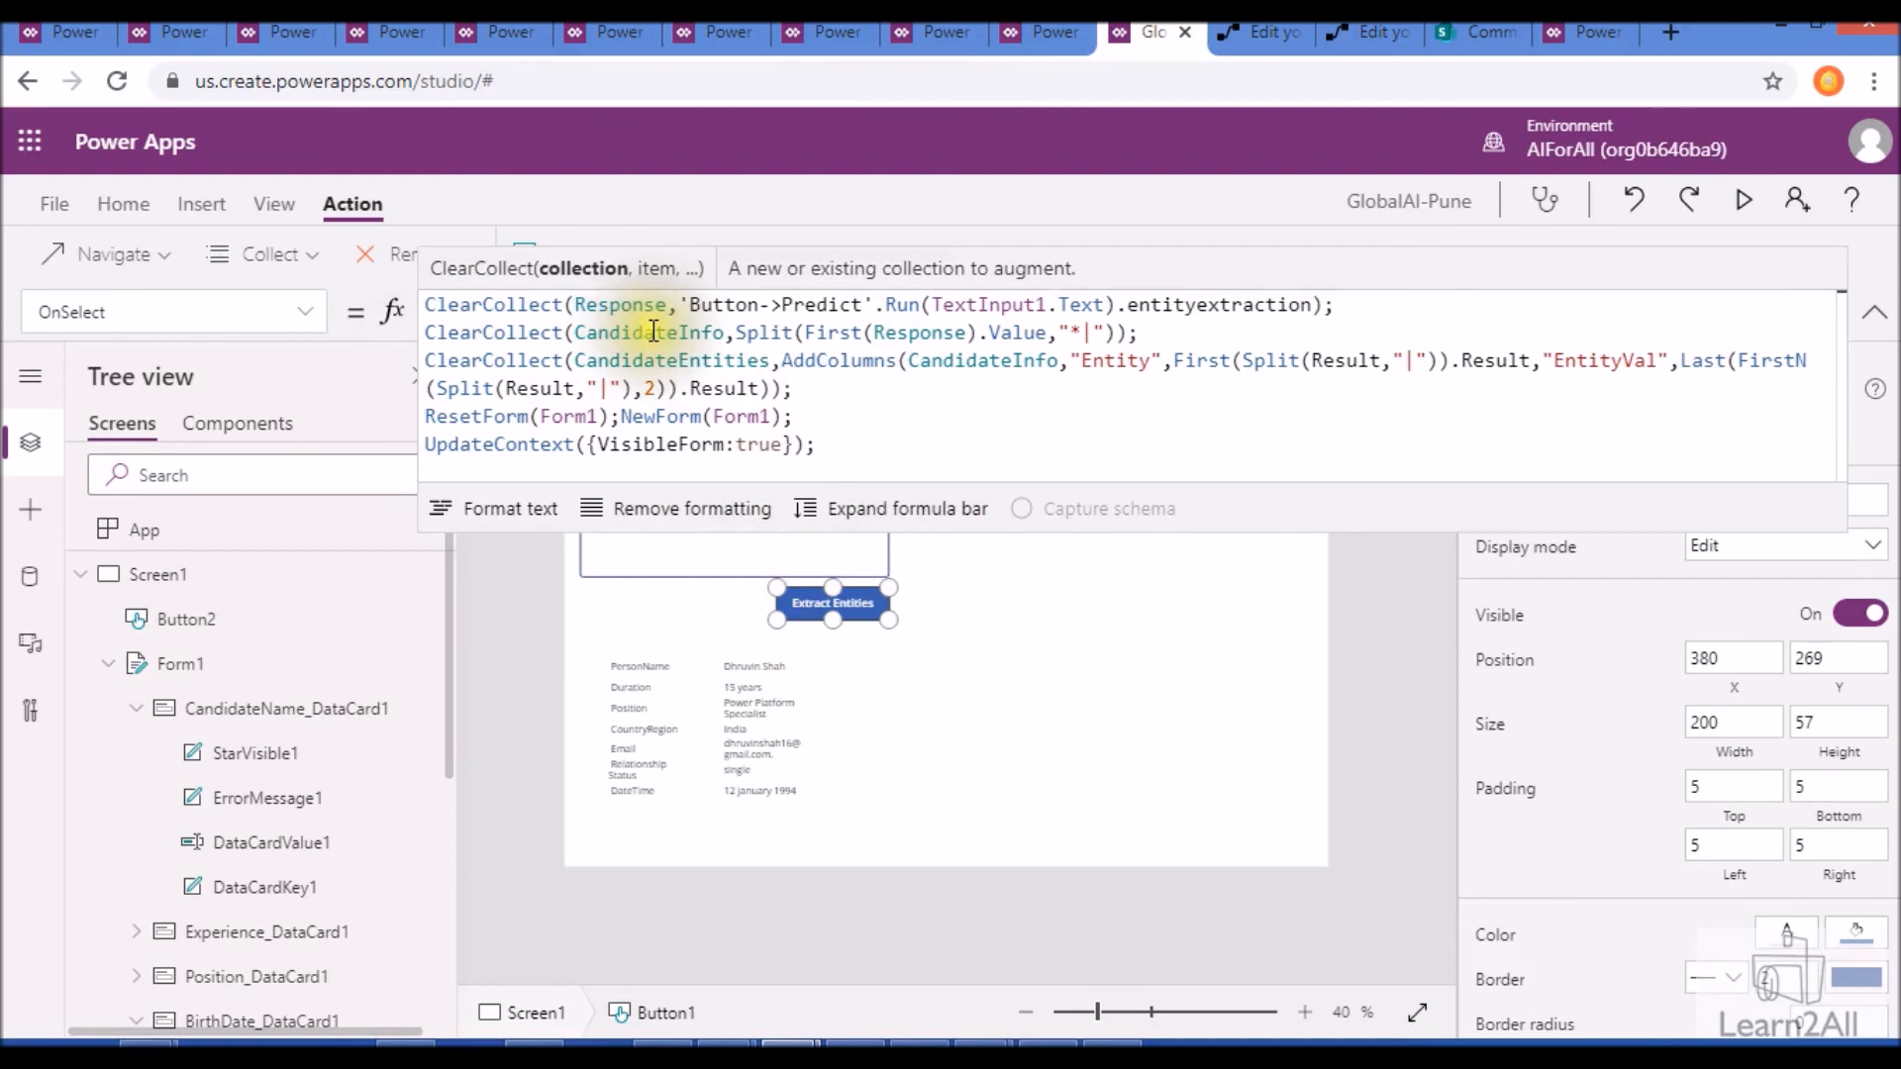
{"action": "left_click", "coordinate": [656, 363]}
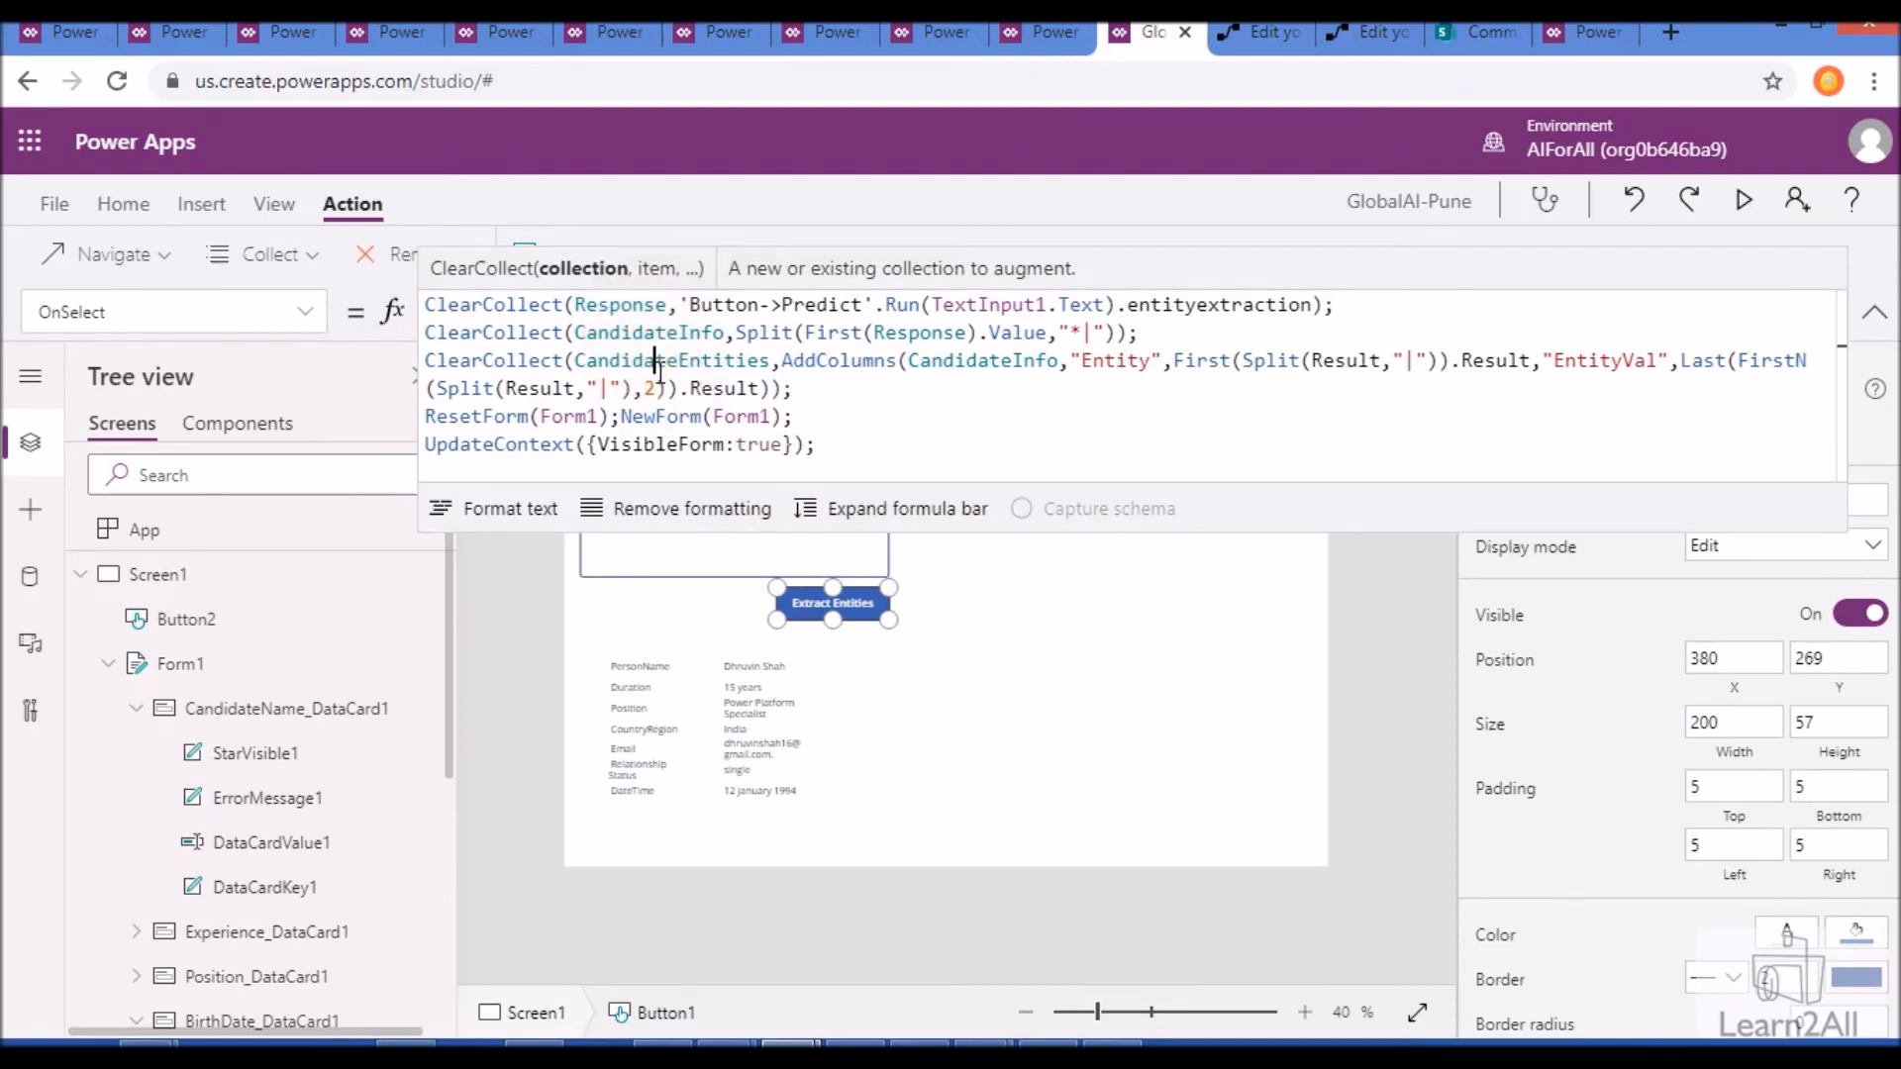
- Check the Items source of the entity gallery below the Extract Entities button and collapse the formula bar
{"action": "left_click", "coordinate": [654, 801]}
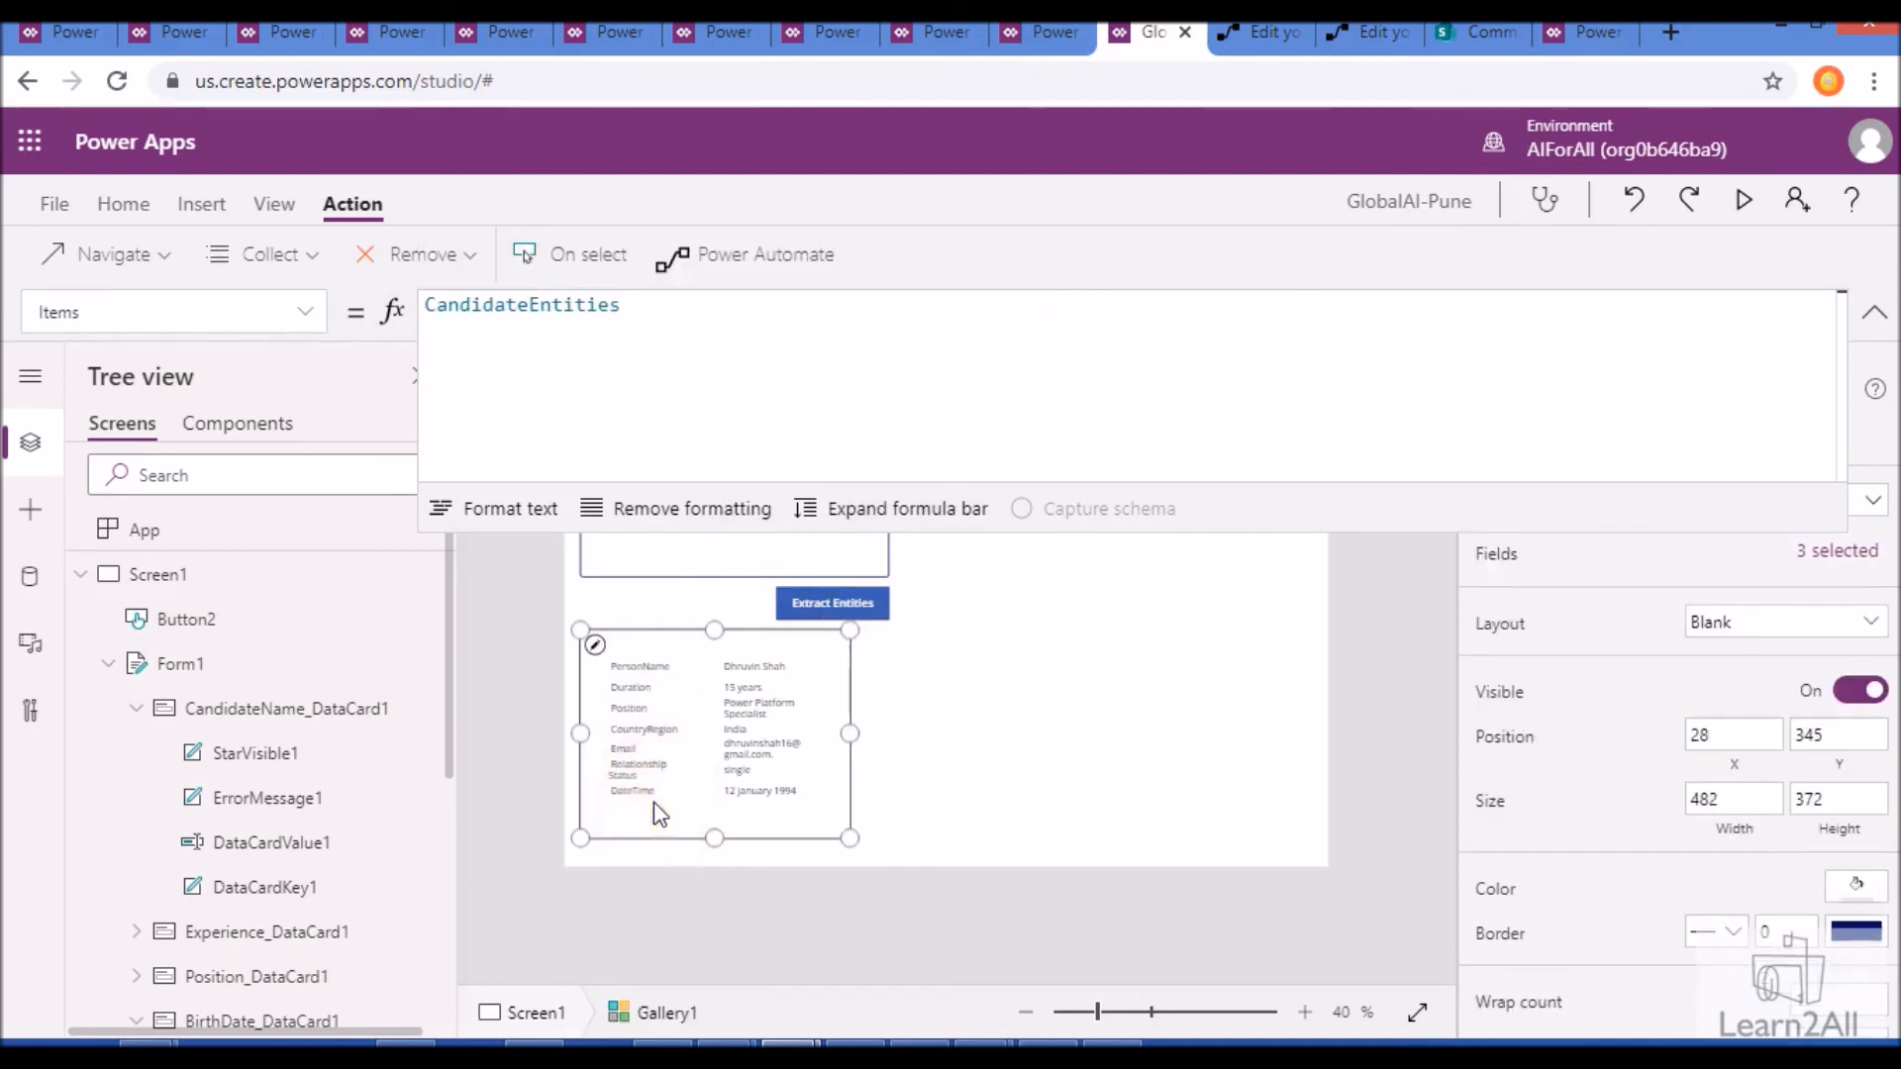
{"action": "left_click", "coordinate": [644, 304]}
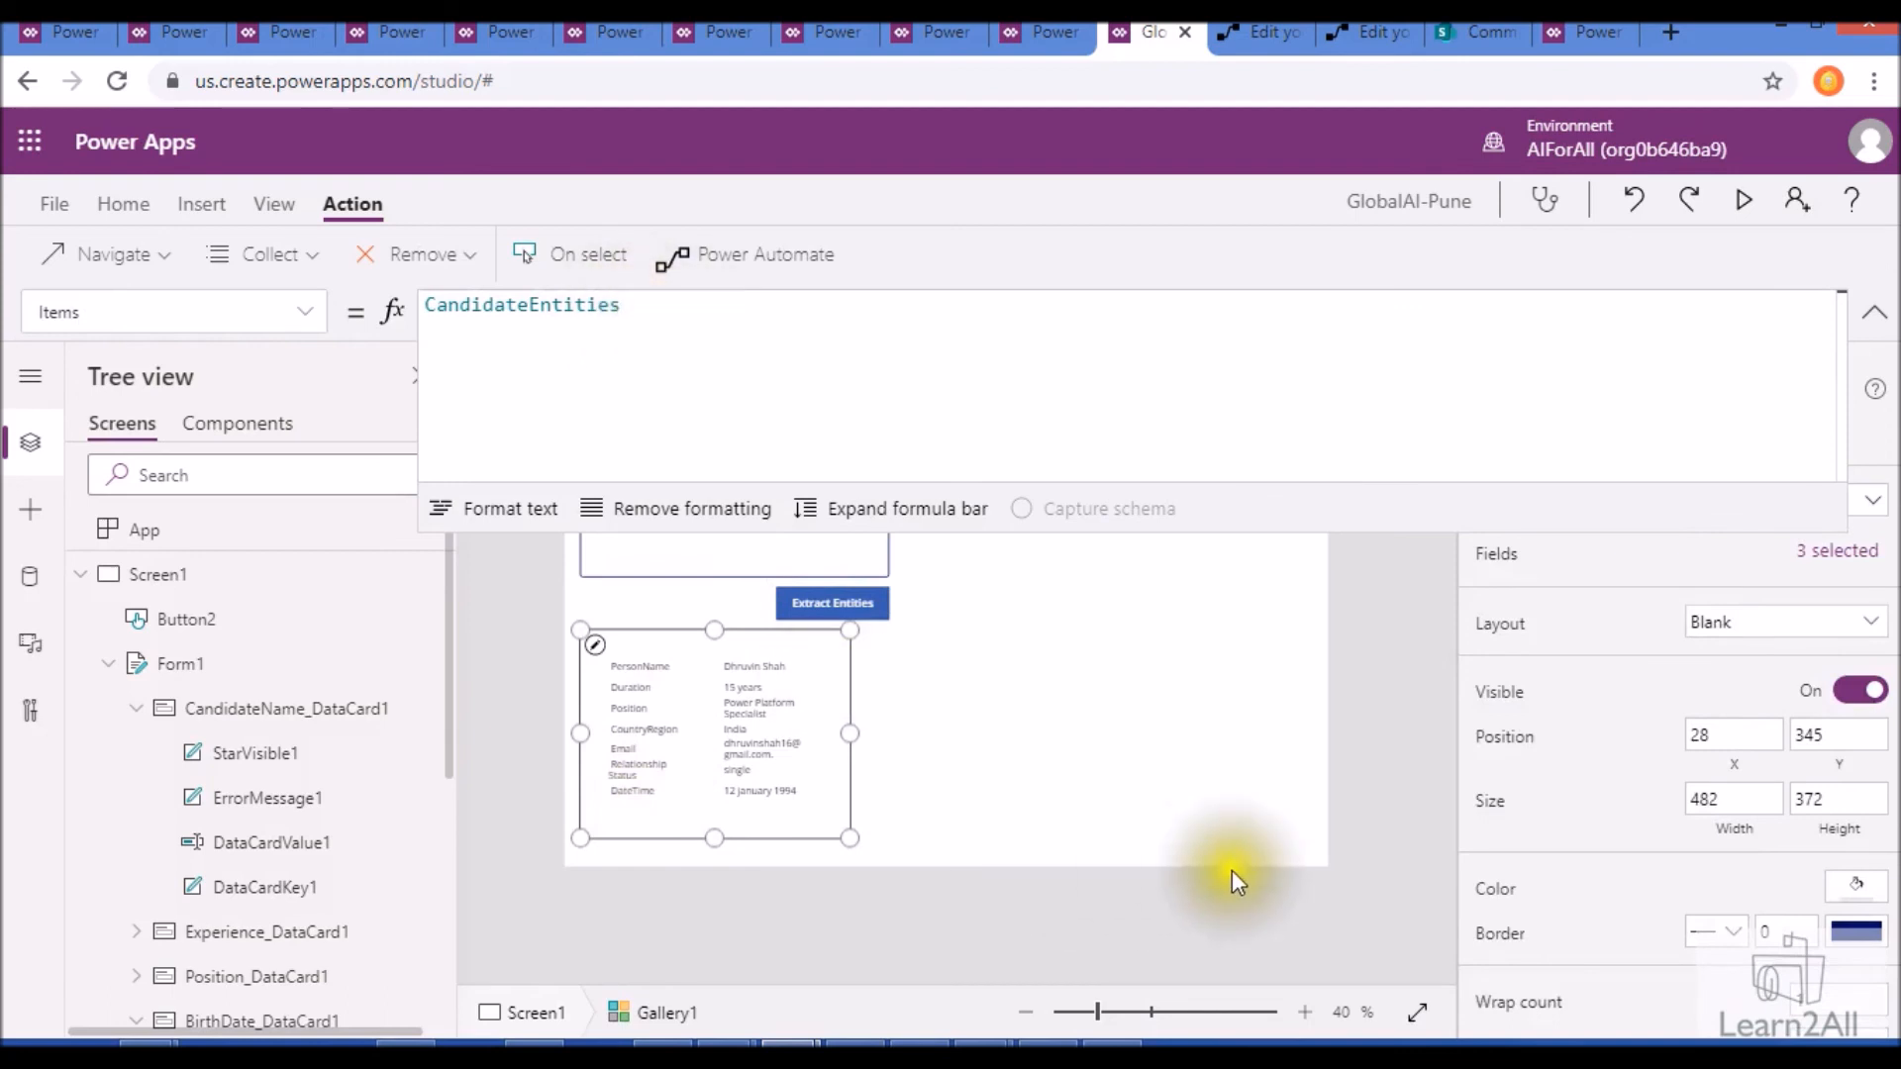
{"action": "left_click", "coordinate": [1145, 574]}
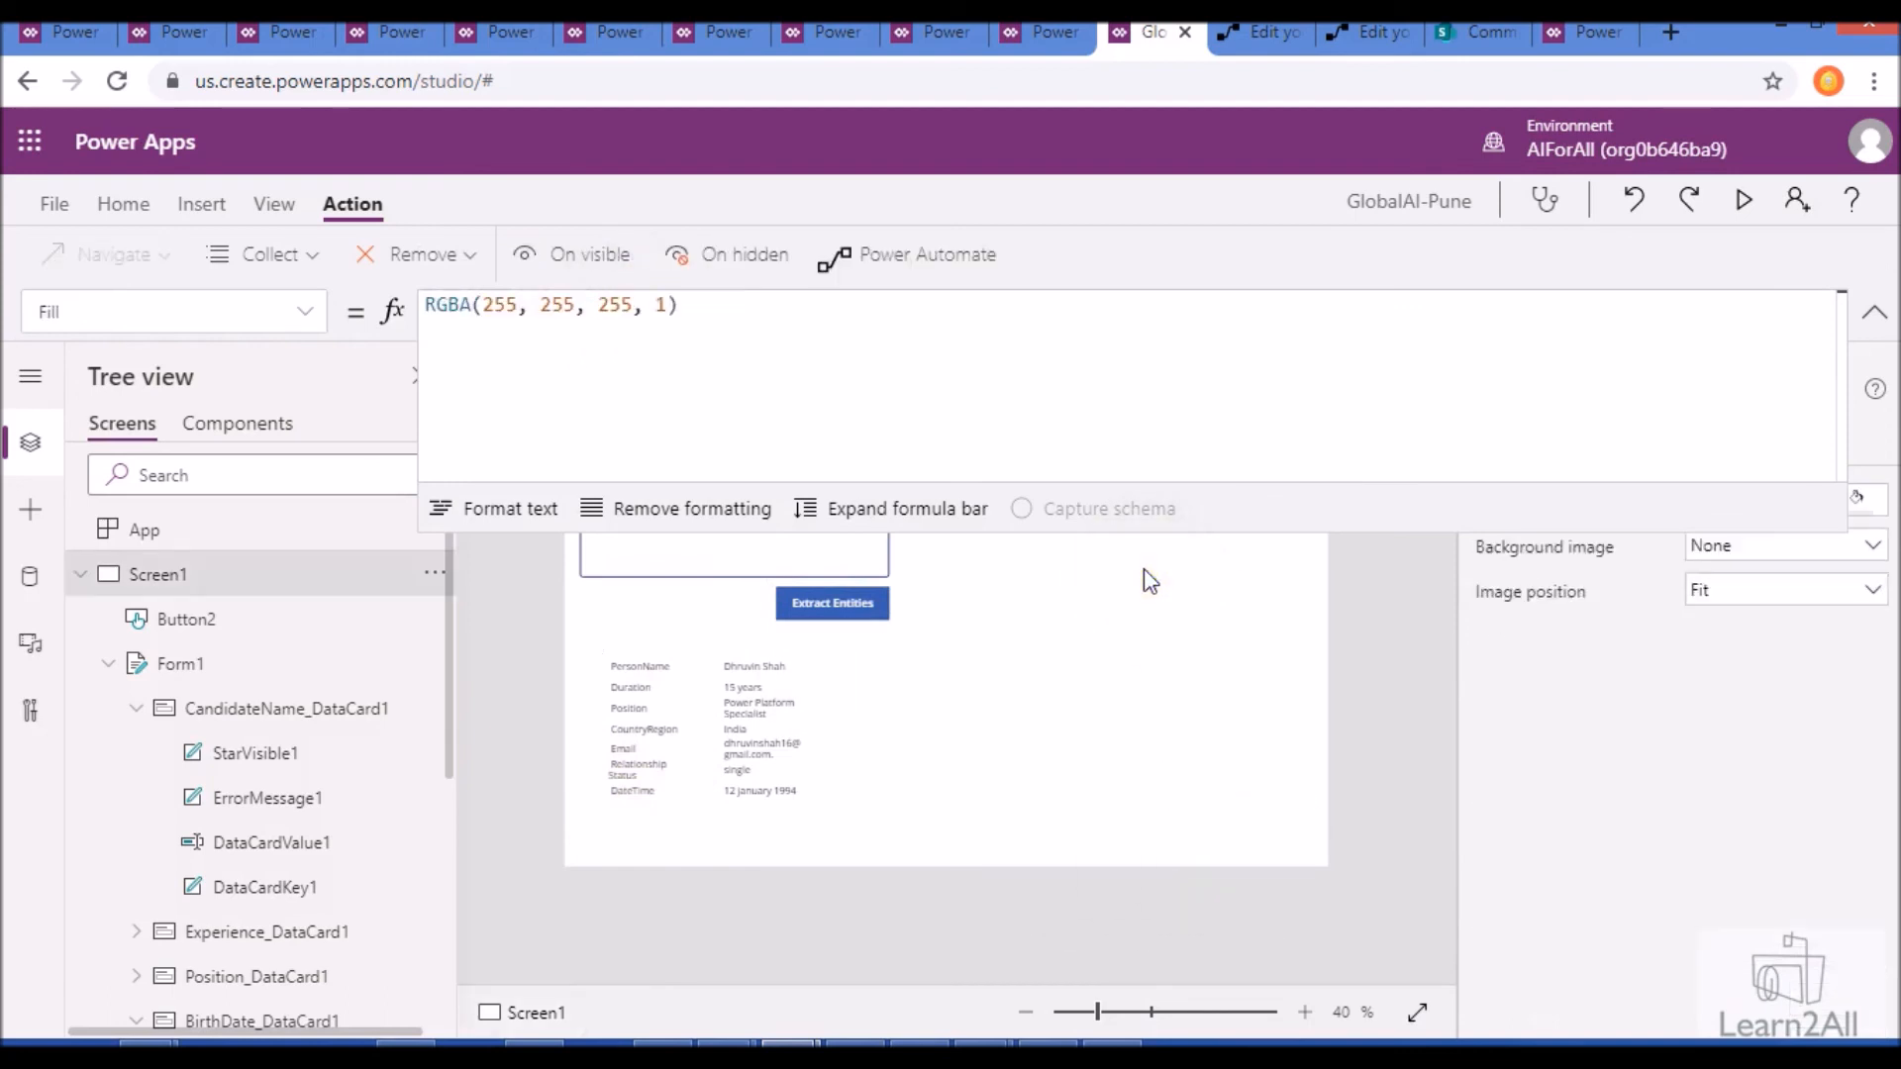
{"action": "left_click", "coordinate": [1874, 312]}
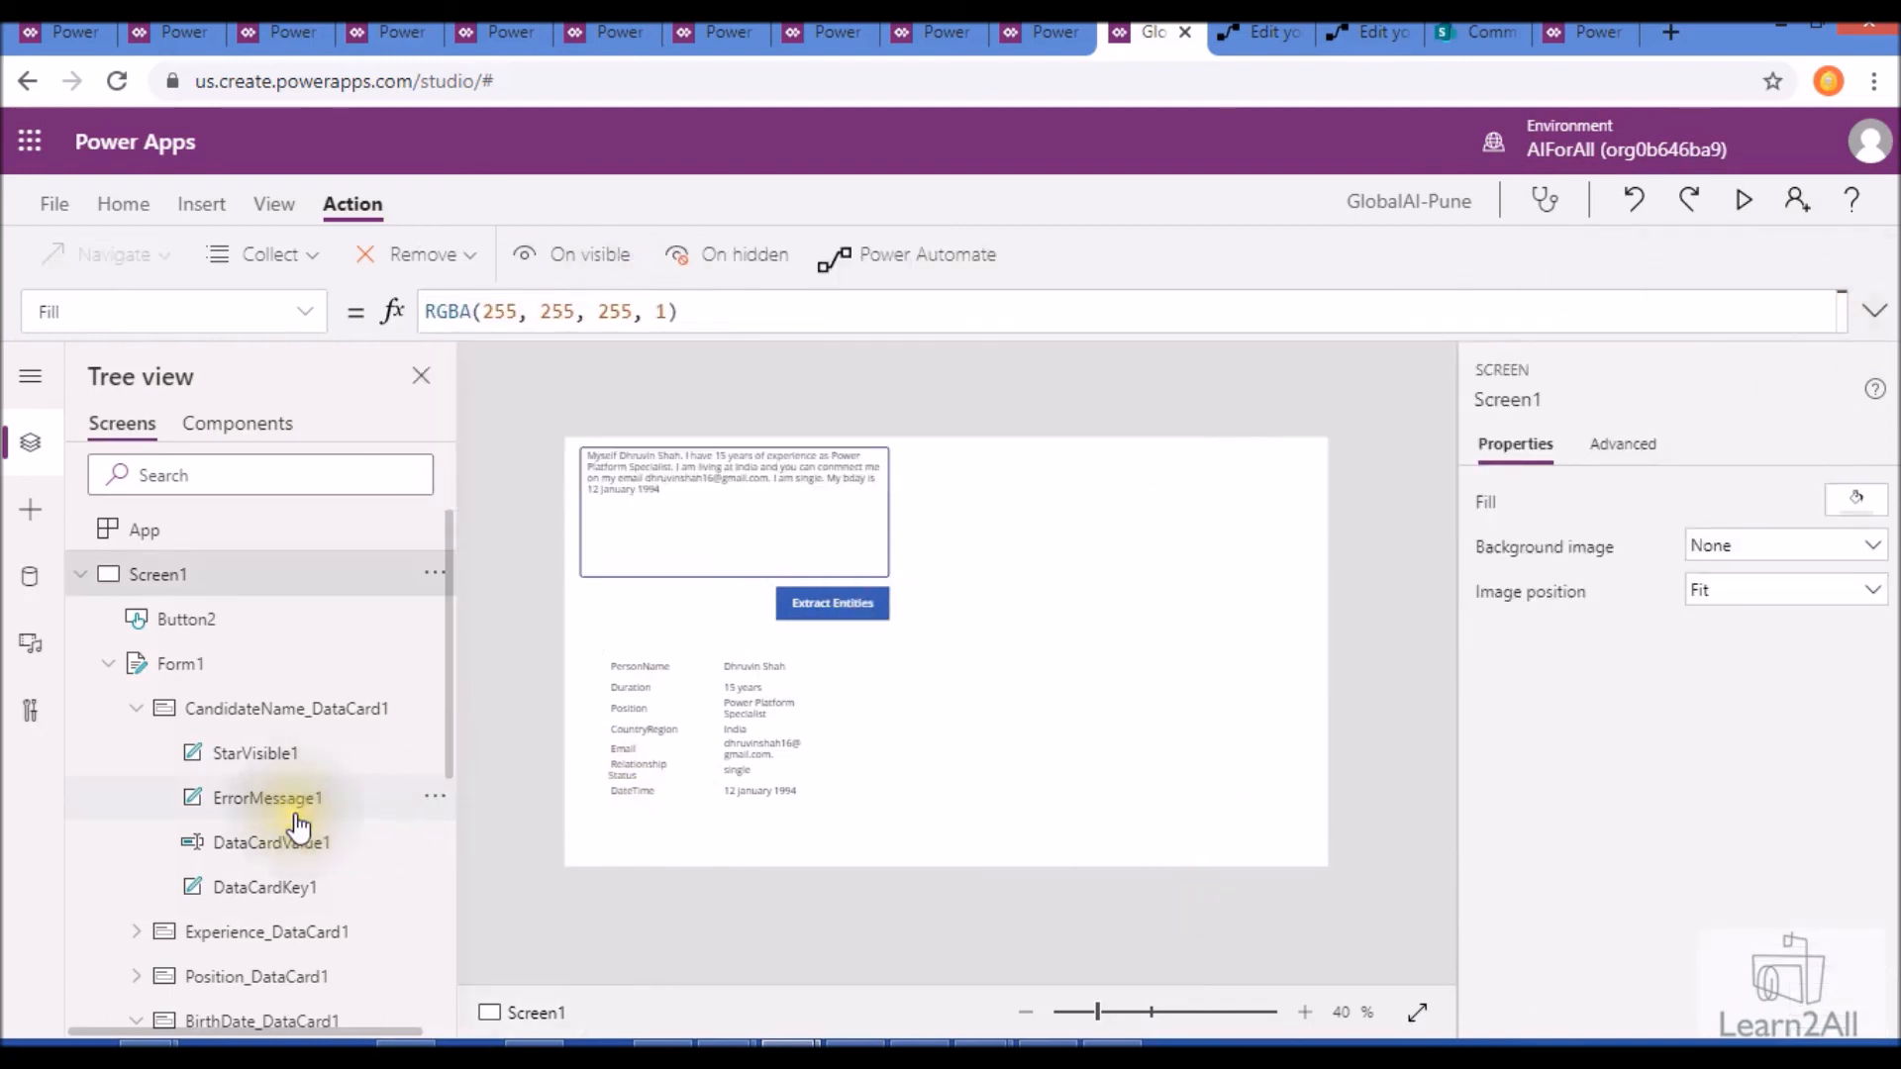
- Check which data source Form1 on Screen1 uses
{"action": "scroll", "coordinate": [213, 732], "scroll_direction": "down", "scroll_amount": 3}
{"action": "scroll", "coordinate": [193, 645], "scroll_direction": "up", "scroll_amount": 3}
{"action": "left_click", "coordinate": [190, 661]}
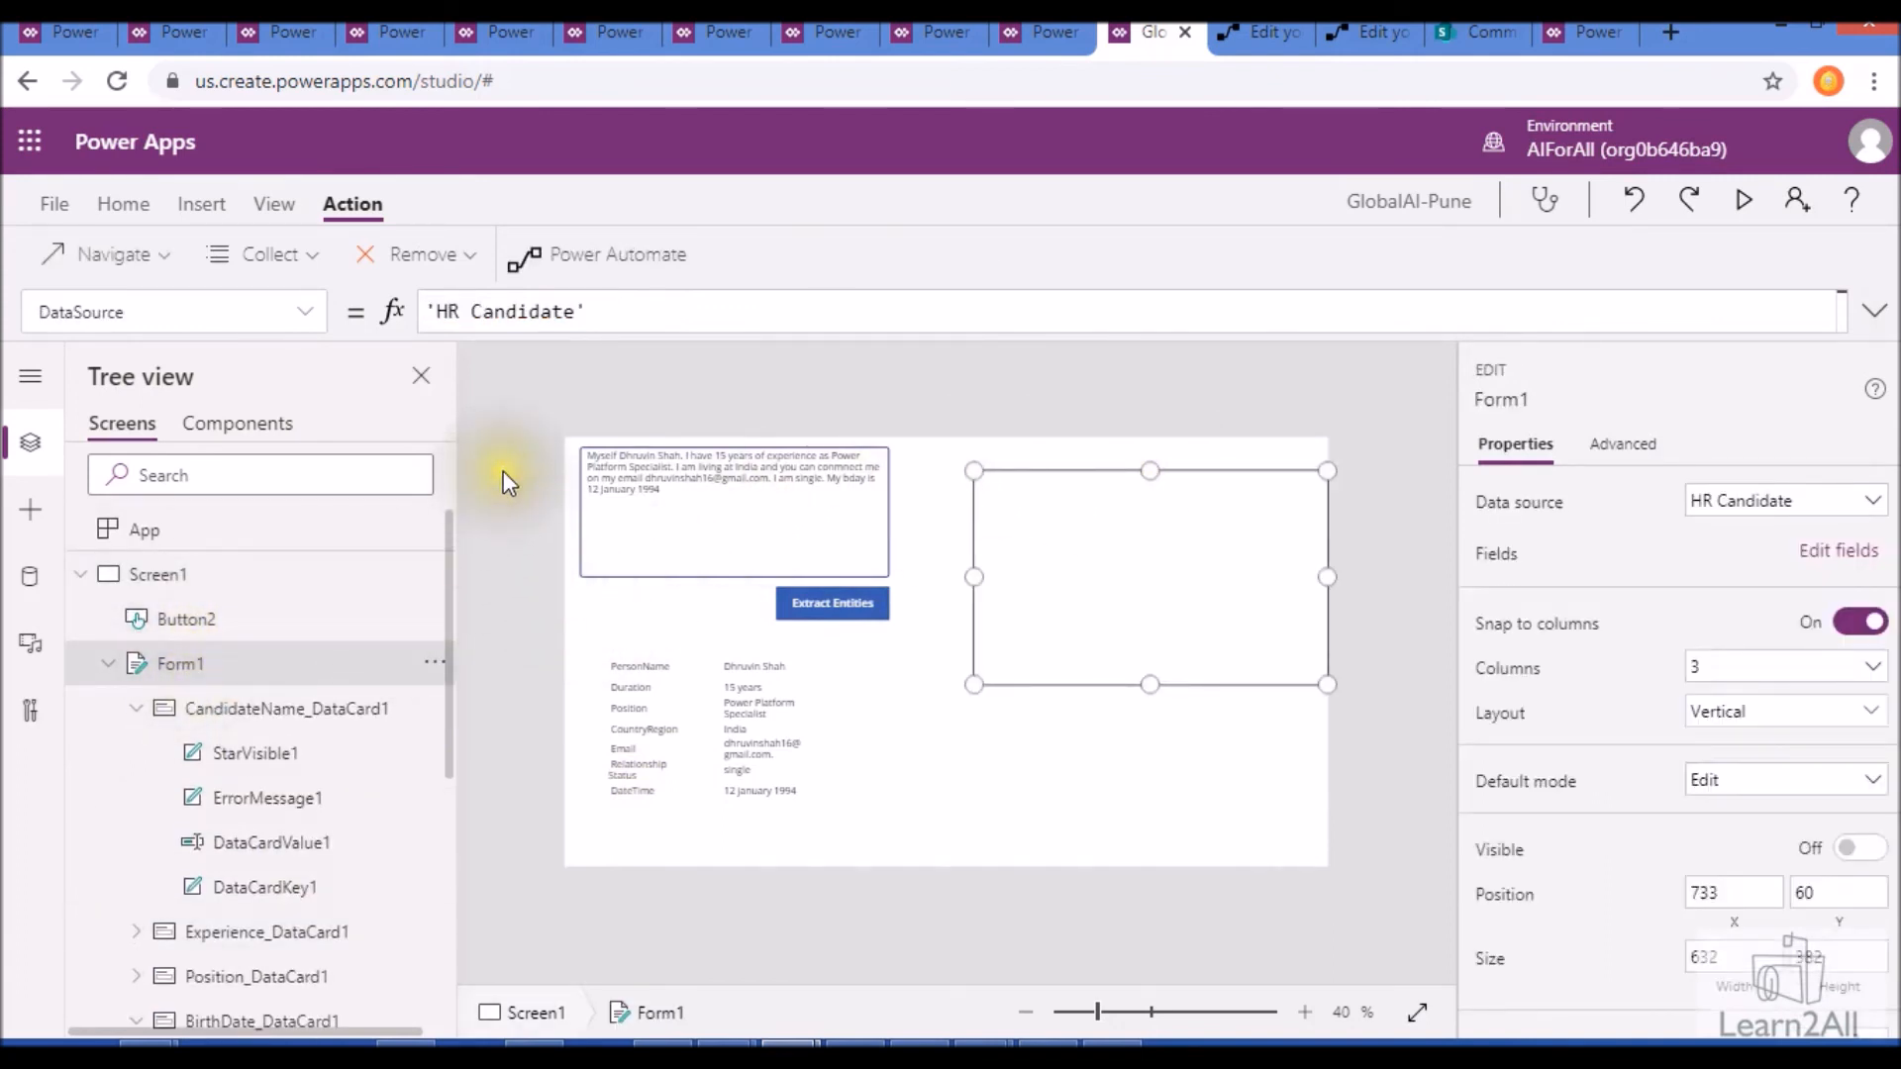
- Preview the app and run Extract Entities on the sample candidate text
{"action": "left_click", "coordinate": [1748, 198]}
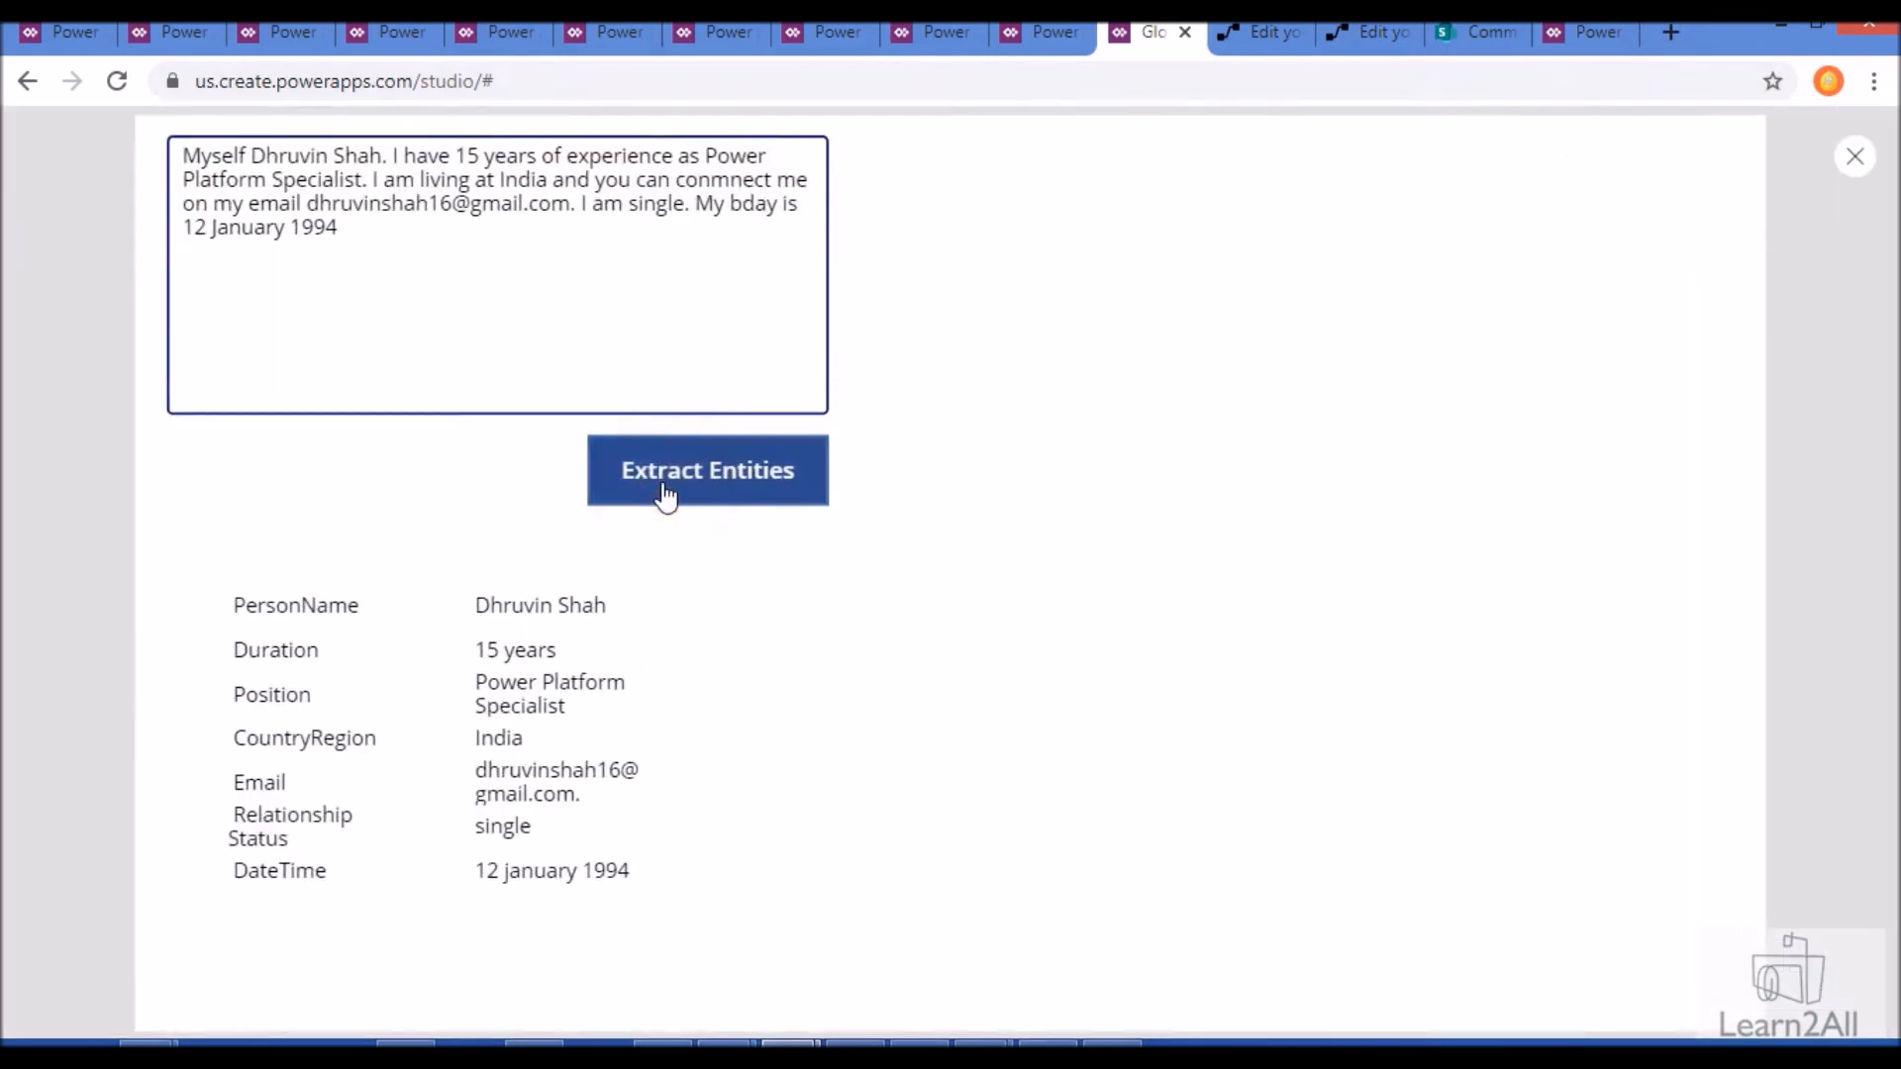
{"action": "left_click", "coordinate": [664, 495]}
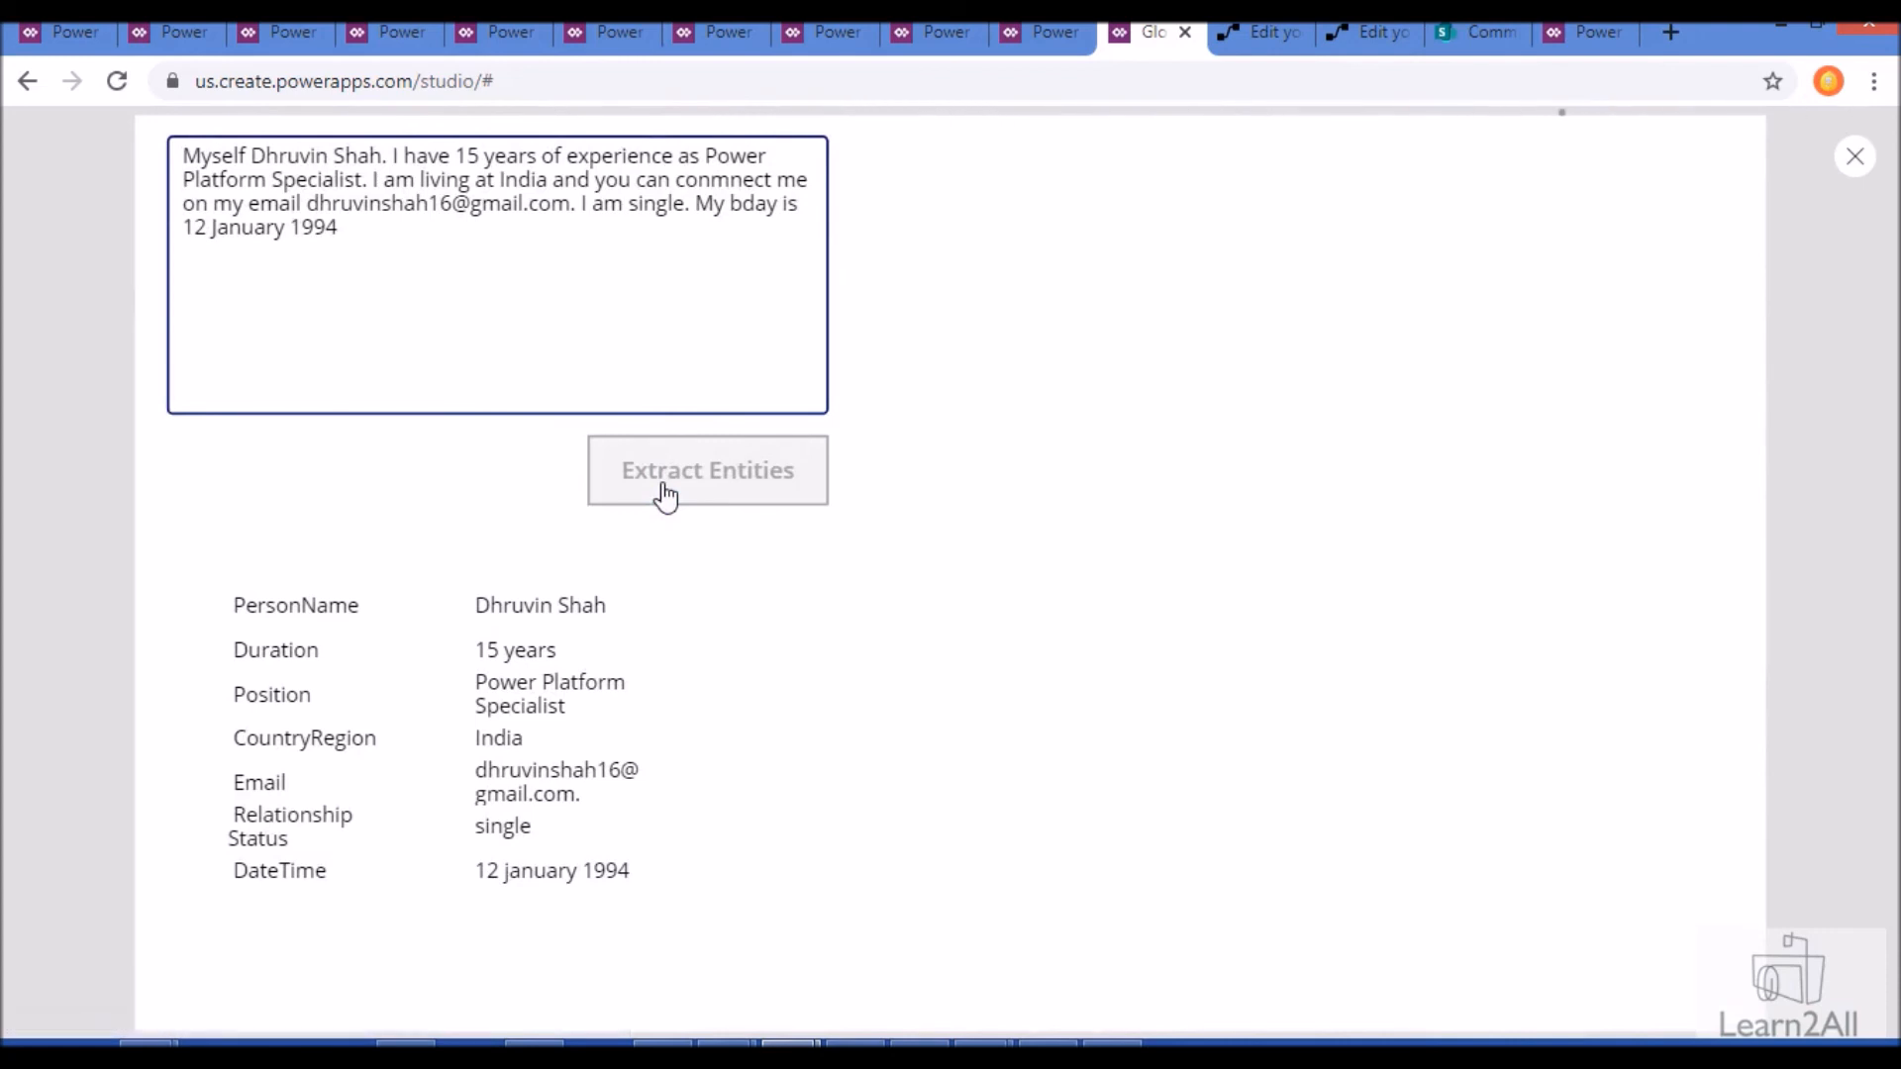
- Switch to Power Automate and refresh the run histories of the Button -> Predict flow and the child flow
{"action": "left_click", "coordinate": [1249, 41]}
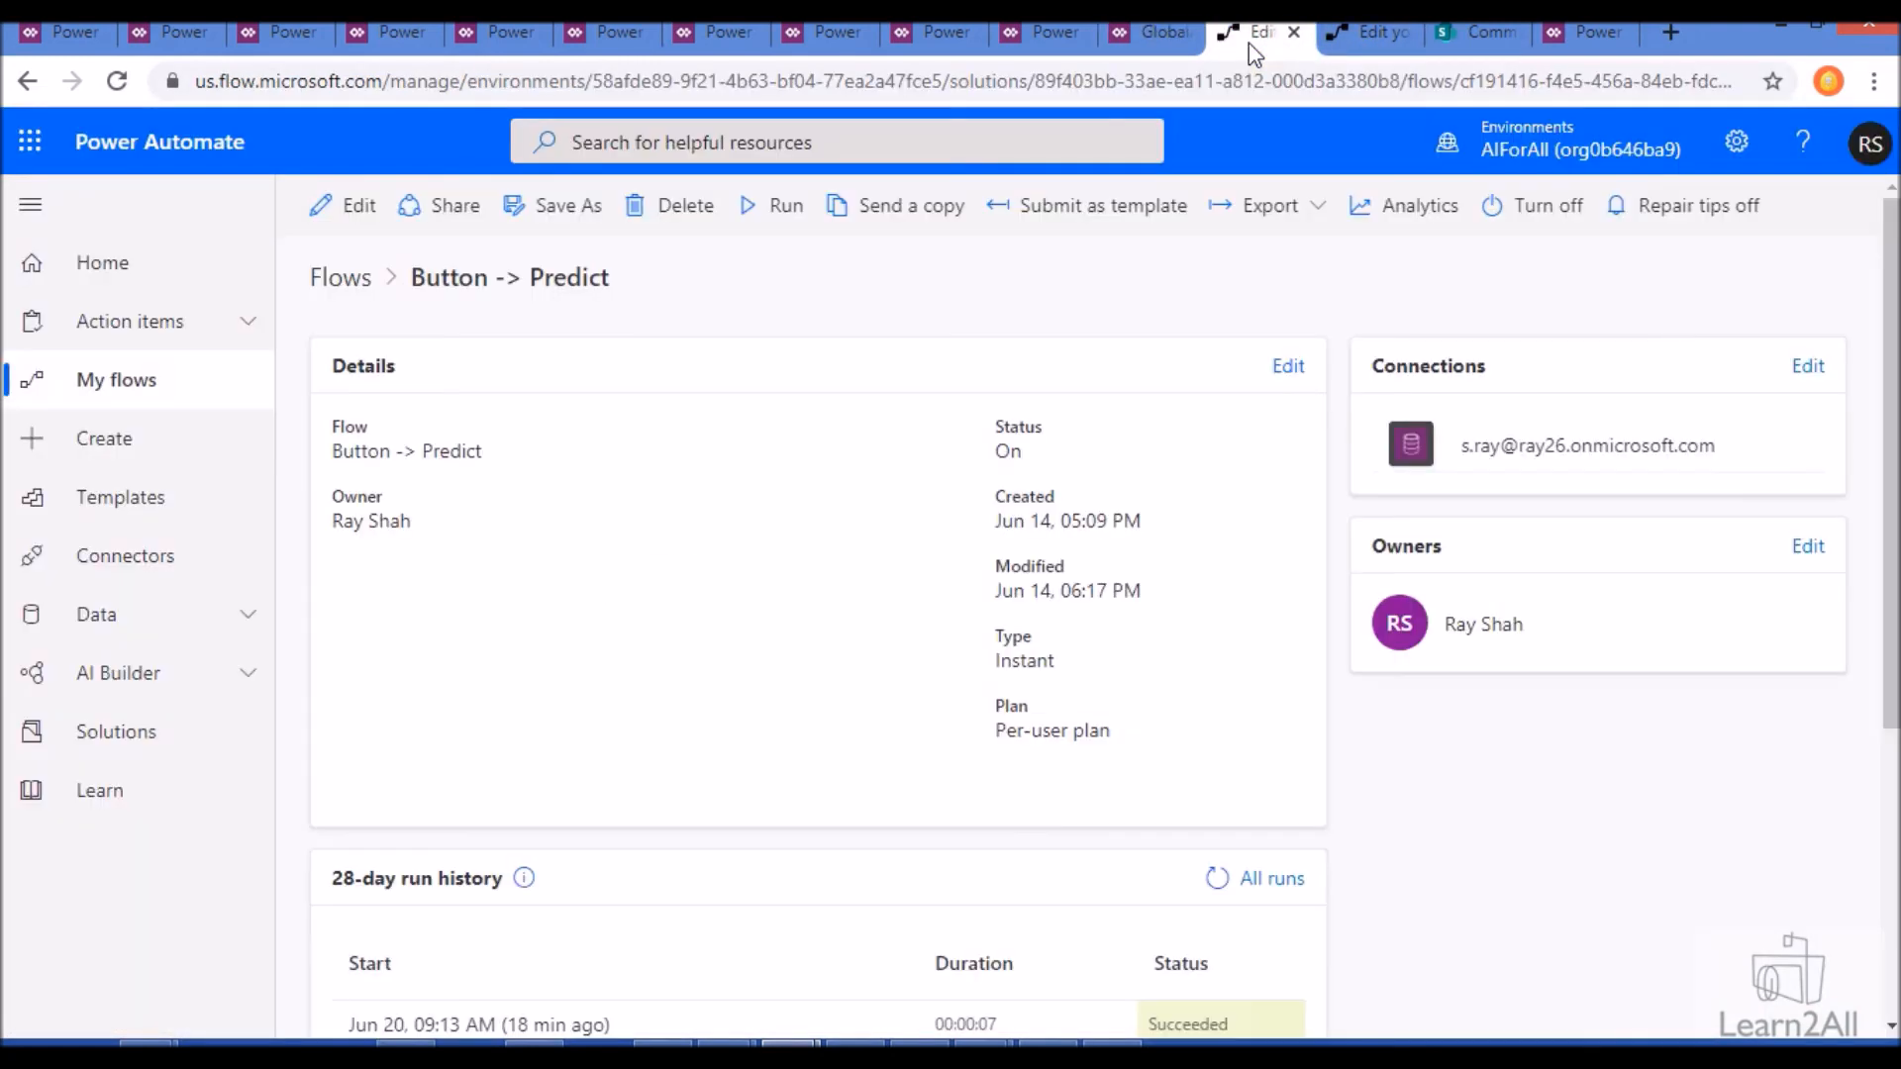
{"action": "scroll", "coordinate": [665, 515], "scroll_direction": "down", "scroll_amount": 1}
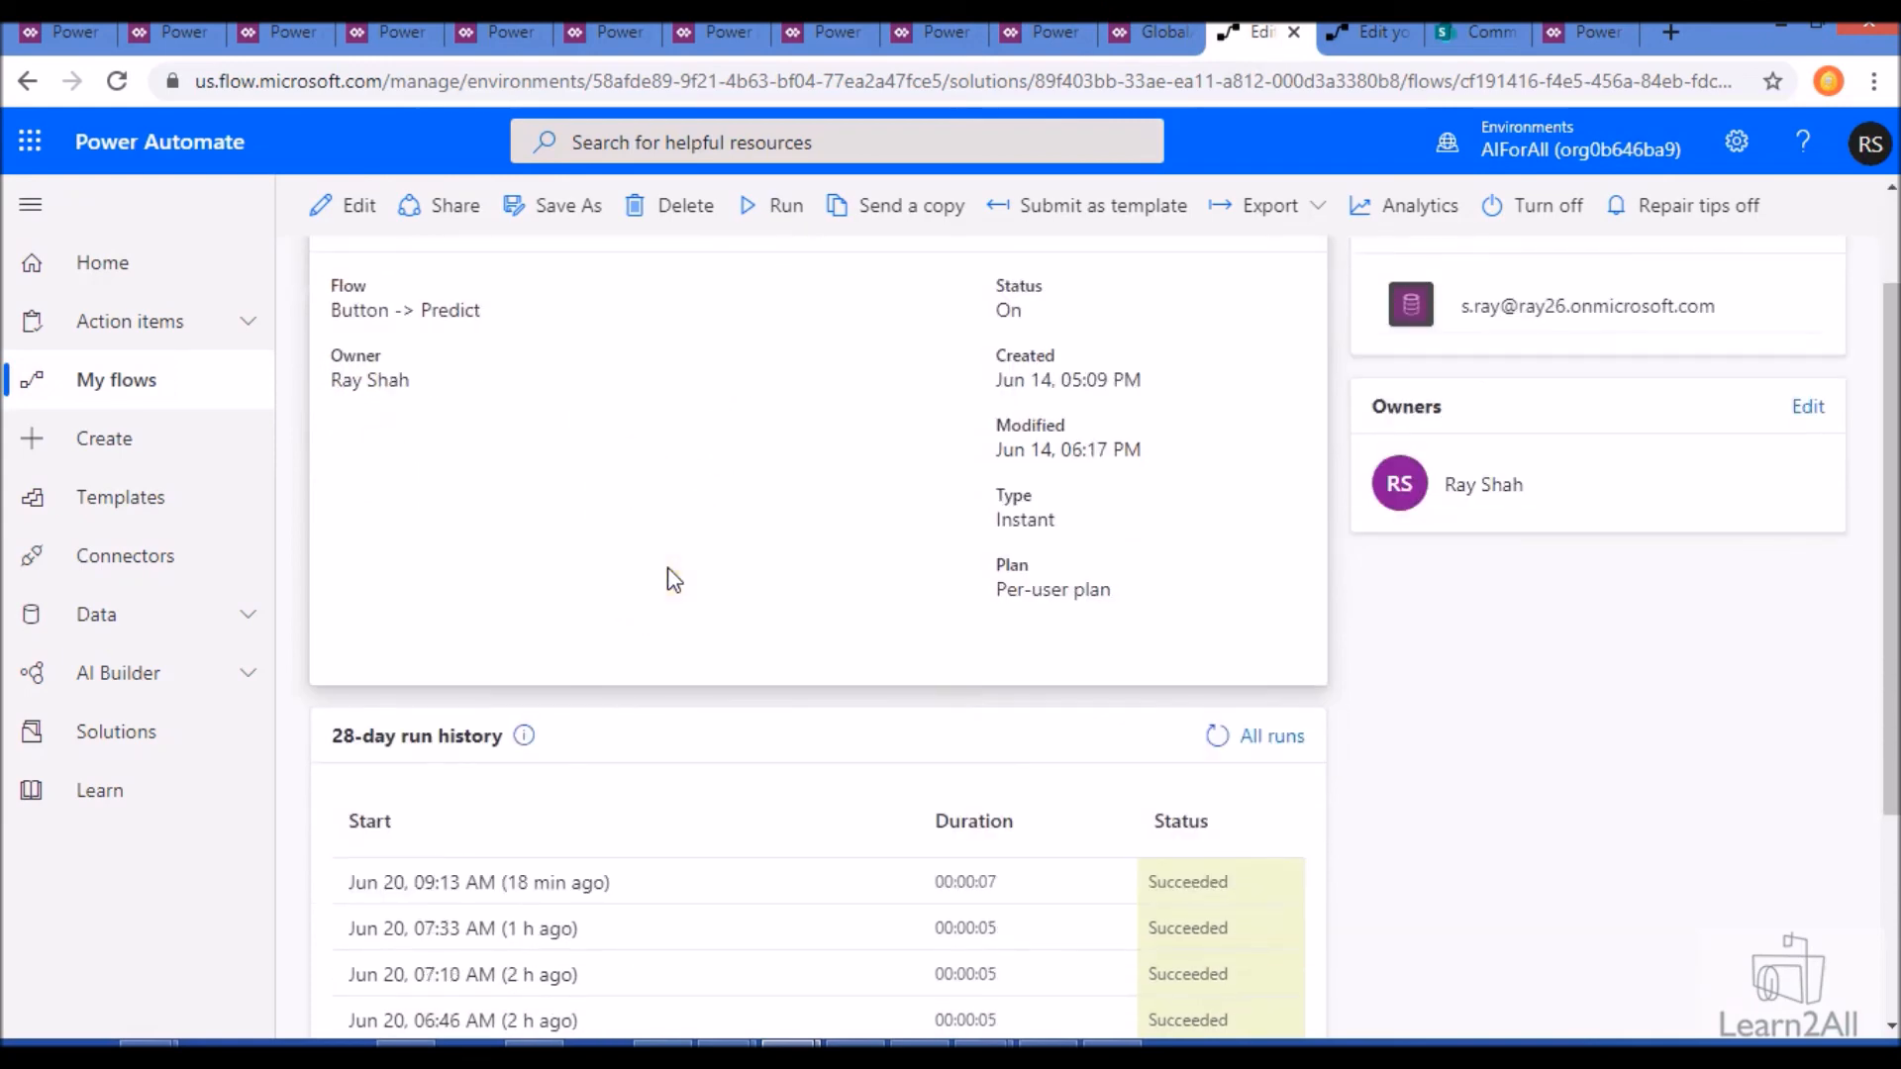
{"action": "left_click", "coordinate": [1154, 40]}
{"action": "left_click", "coordinate": [1255, 38]}
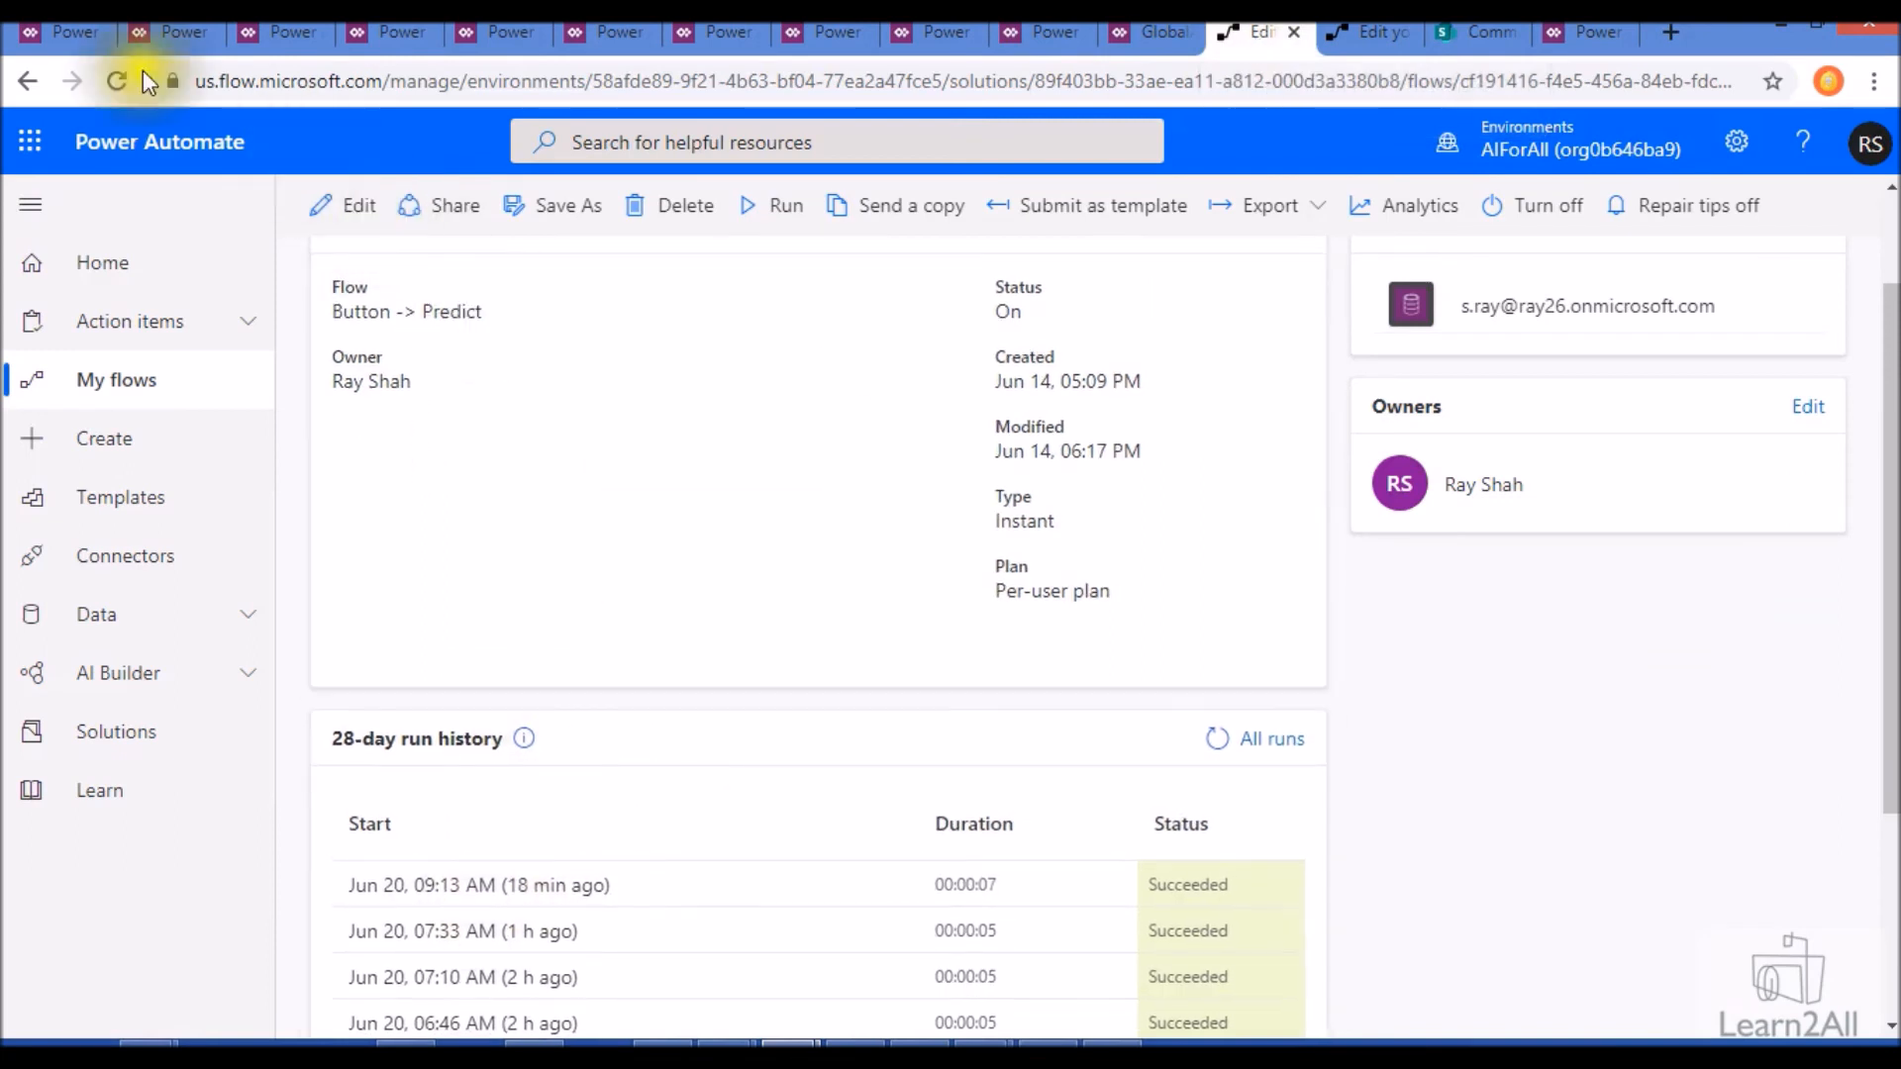
{"action": "left_click", "coordinate": [117, 81]}
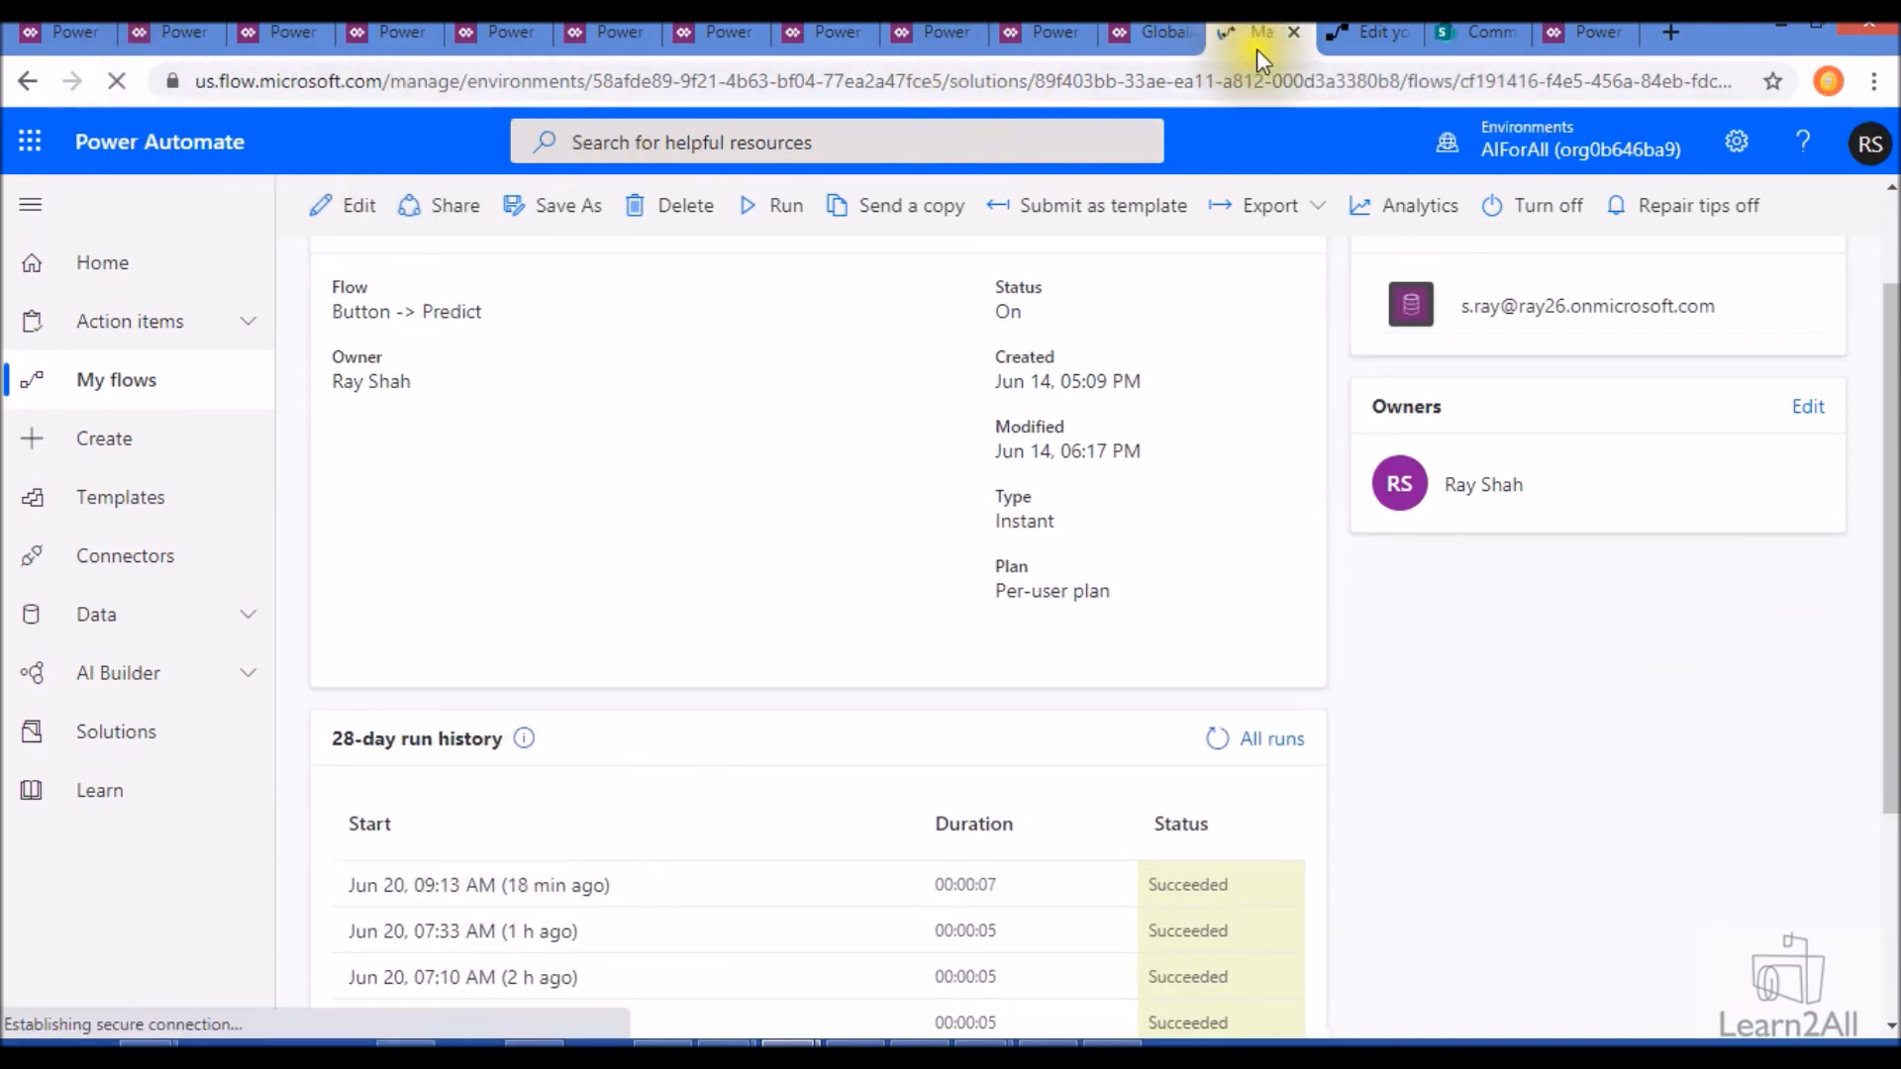
{"action": "left_click", "coordinate": [1361, 35]}
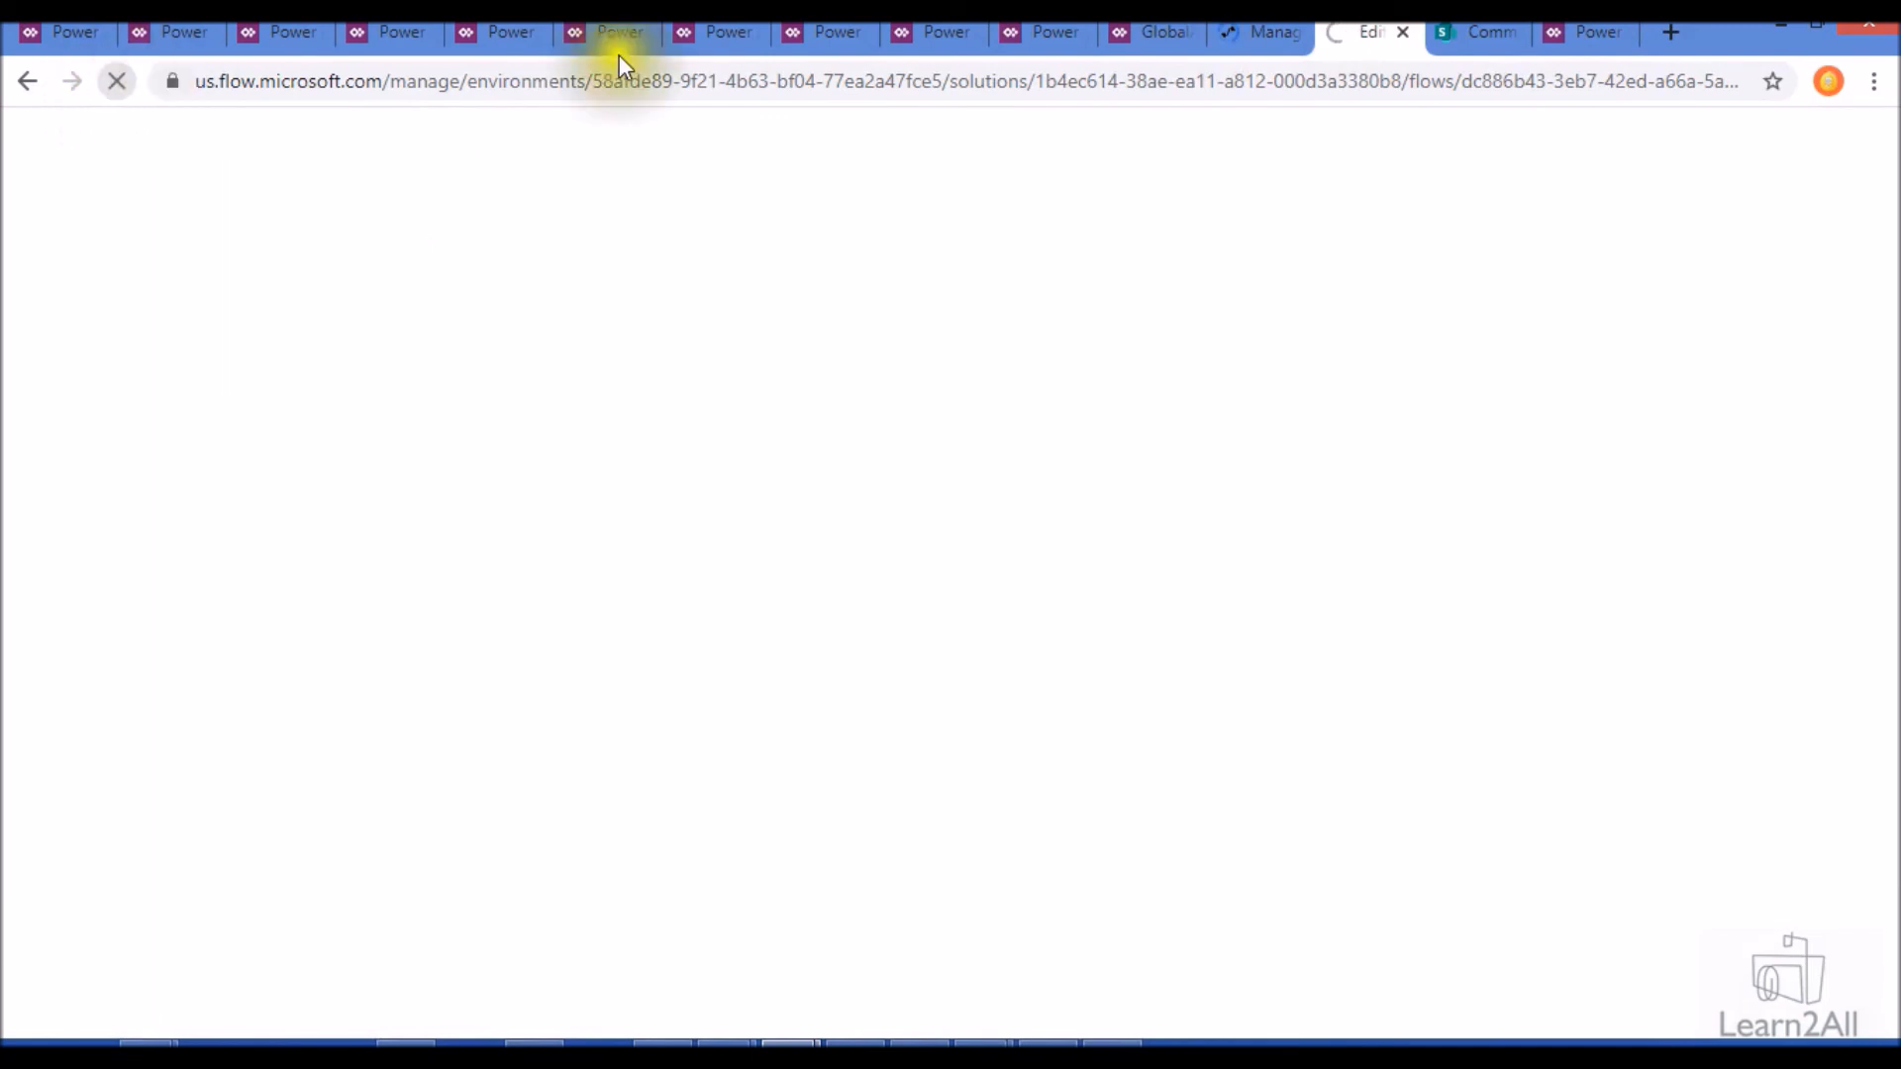
- Open the most recent runs of Button -> Predict and Child Flow from their 28-day run histories
{"action": "left_click", "coordinate": [1235, 43]}
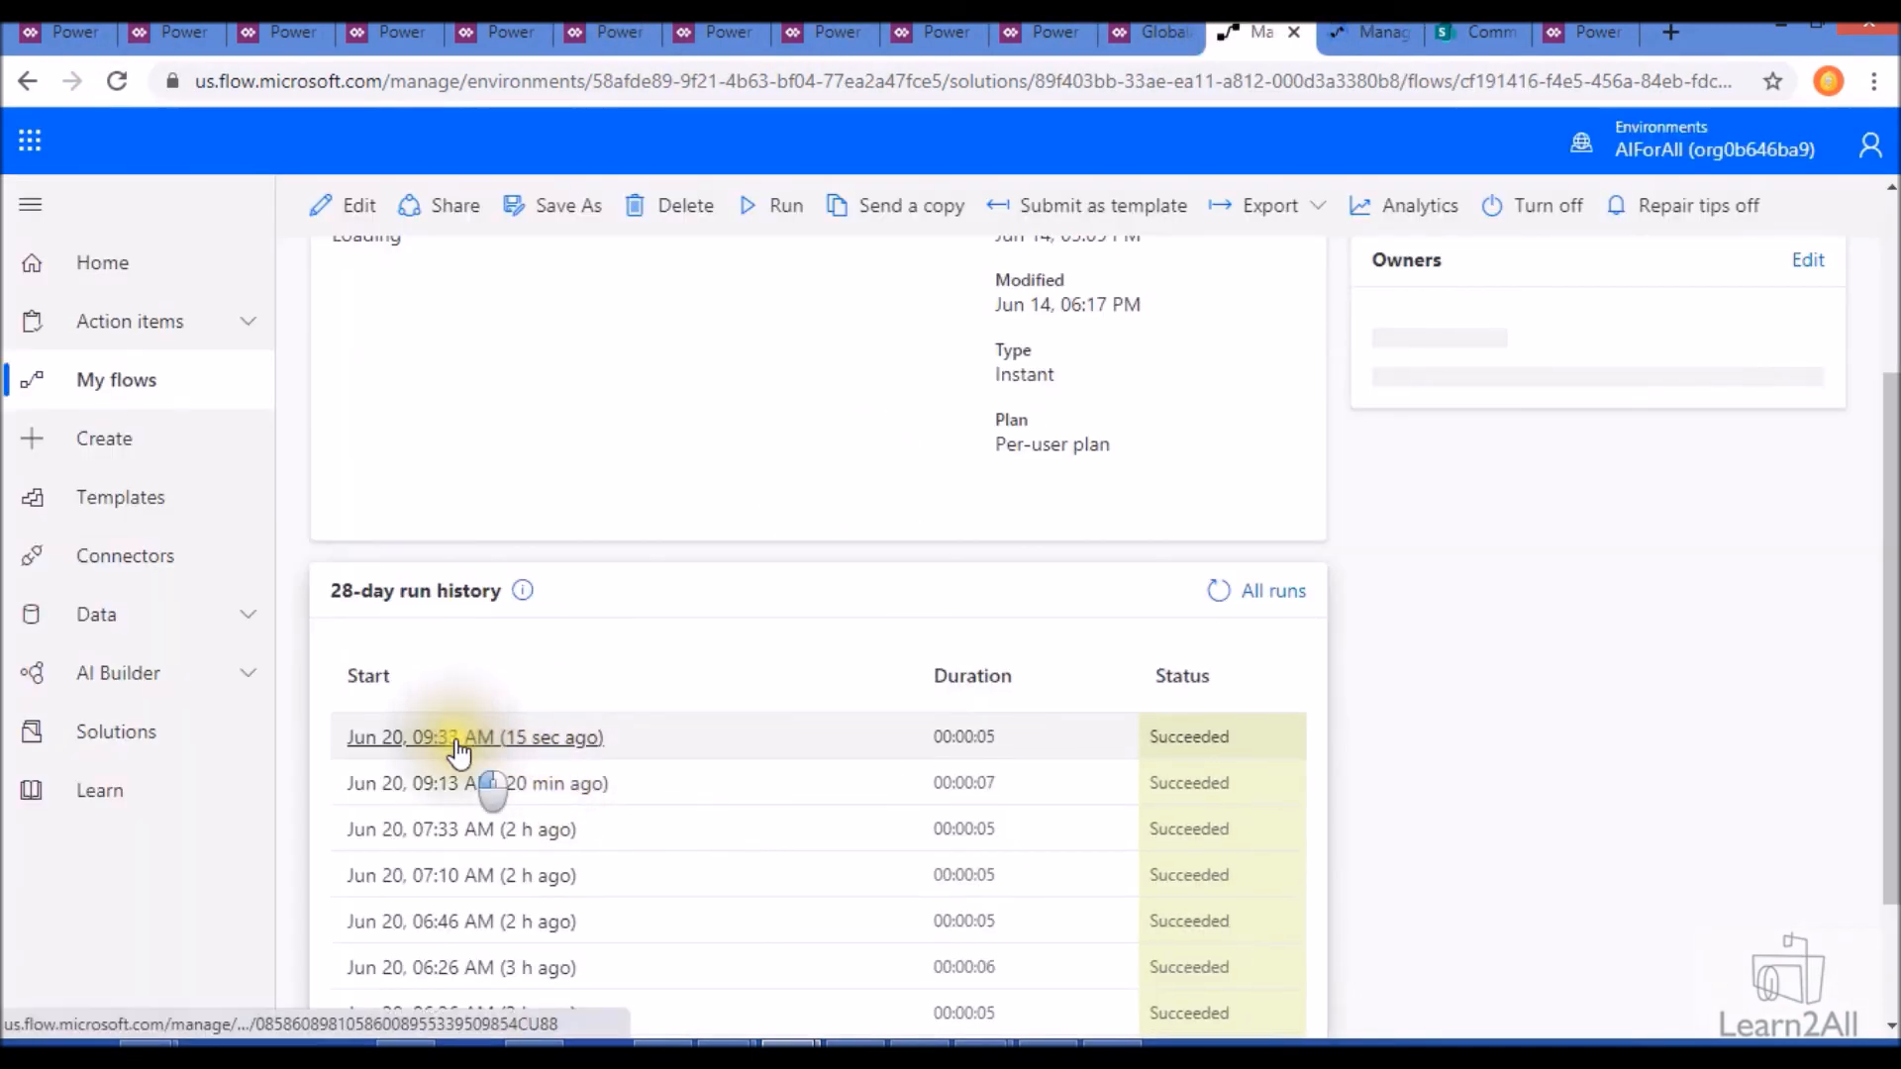
{"action": "left_click", "coordinate": [457, 742]}
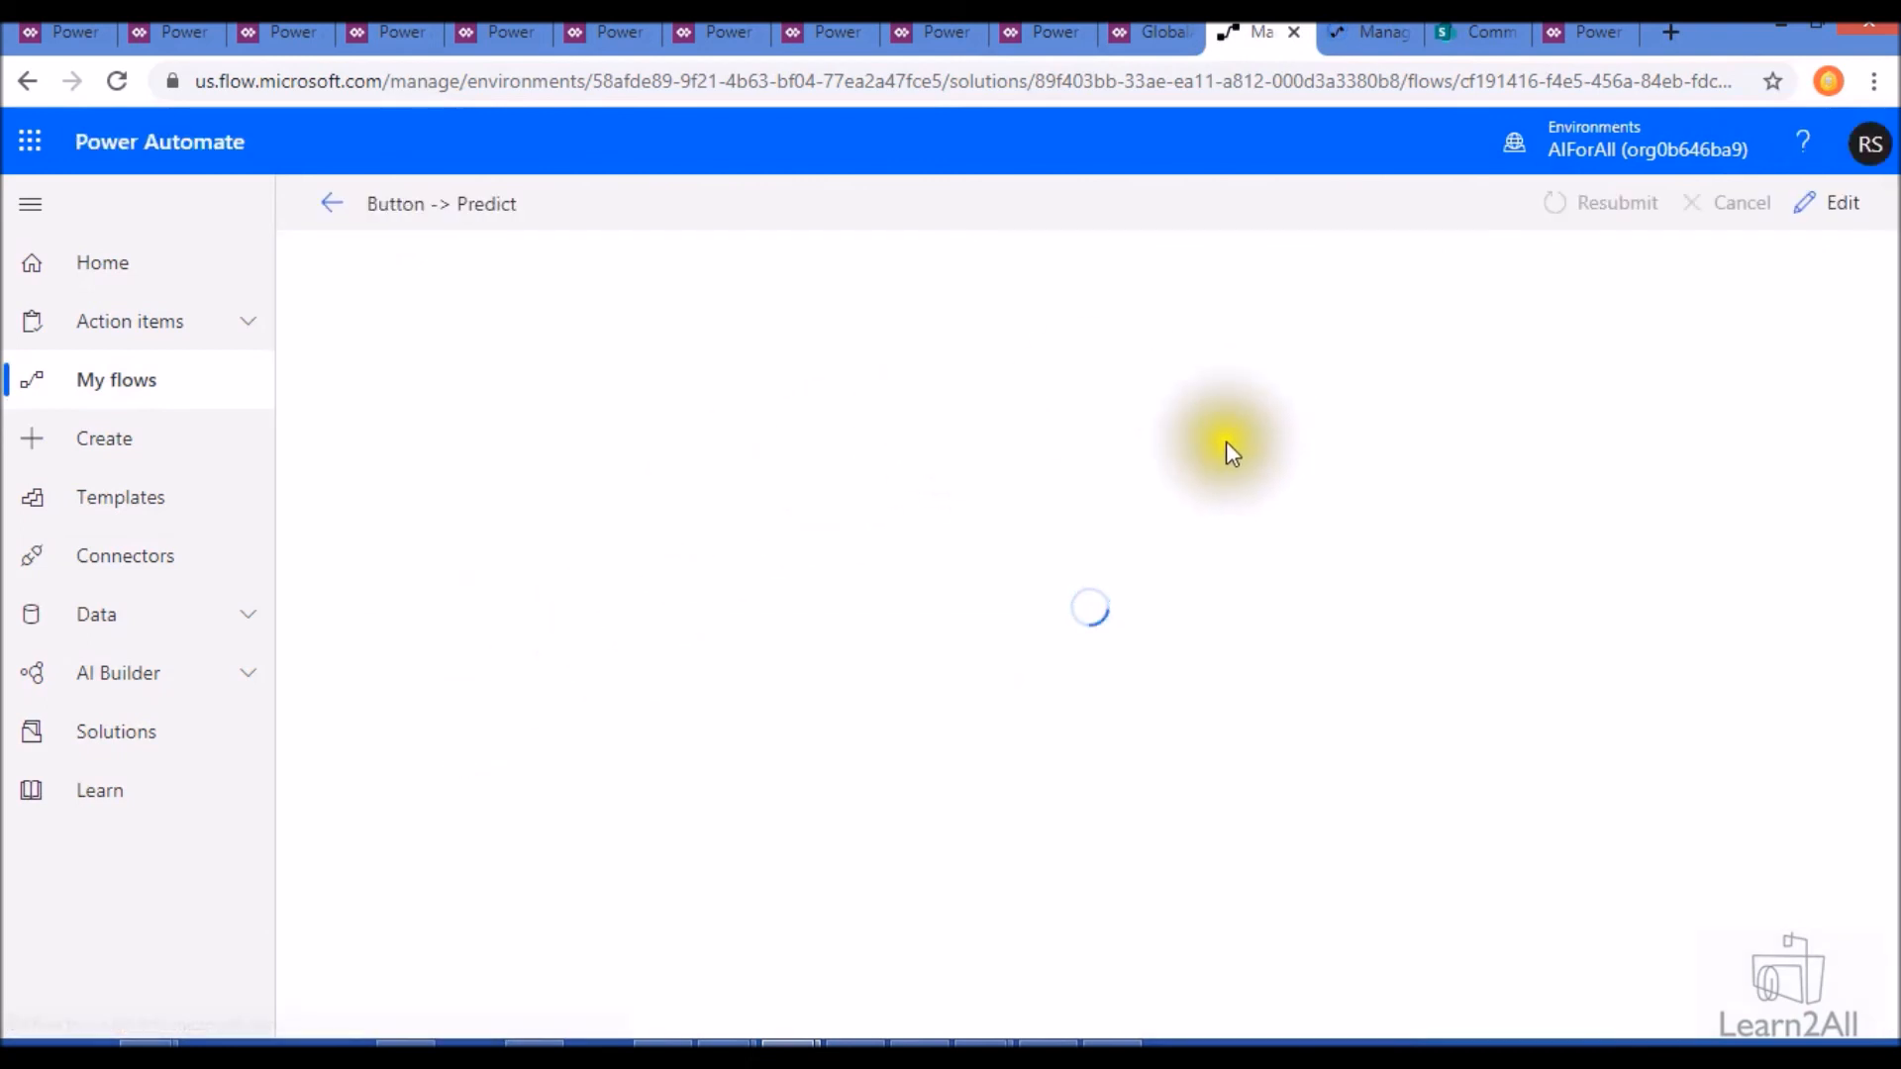
{"action": "left_click", "coordinate": [1369, 32]}
{"action": "key", "text": "ctrl+shift+Tab"}
- Inspect the Initialize variable inputs and the Run a Child Flow action in the Button -> Predict run
{"action": "left_click", "coordinate": [1084, 470]}
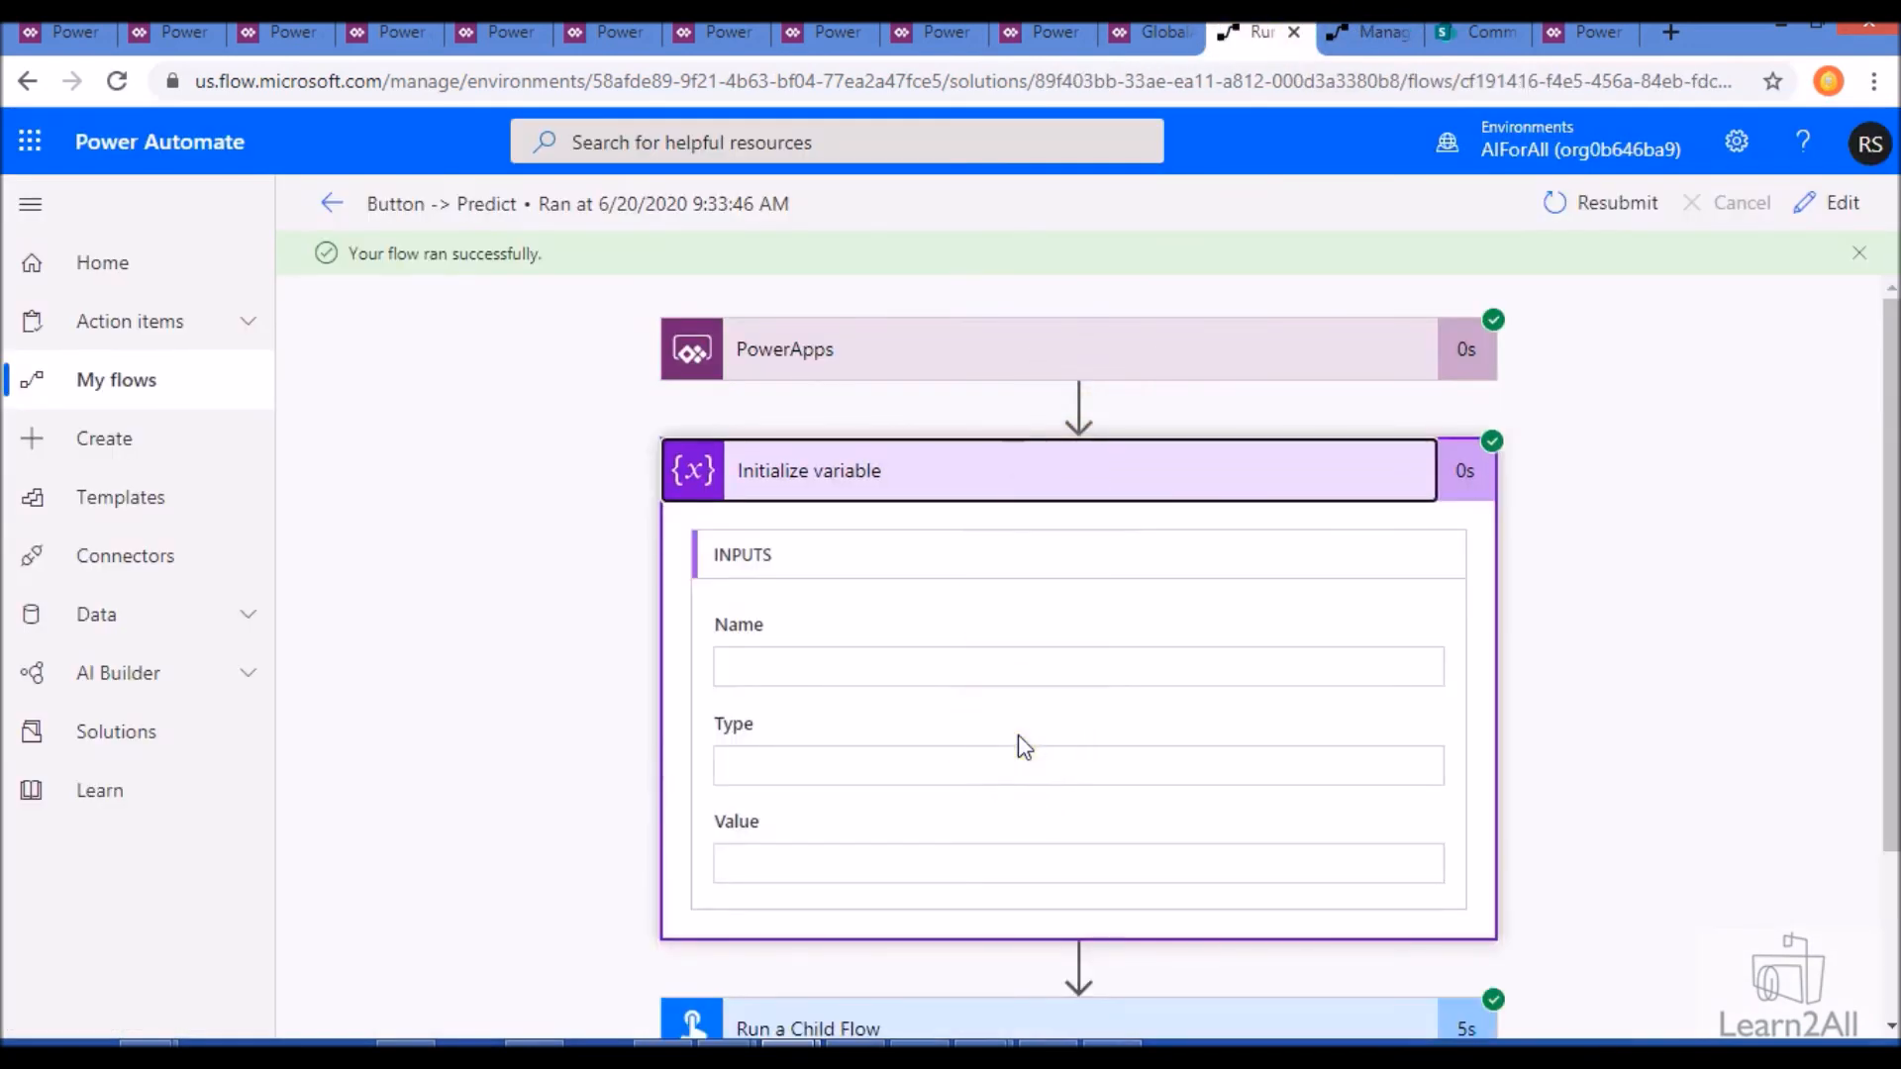
{"action": "scroll", "coordinate": [1024, 747], "scroll_direction": "down", "scroll_amount": 1}
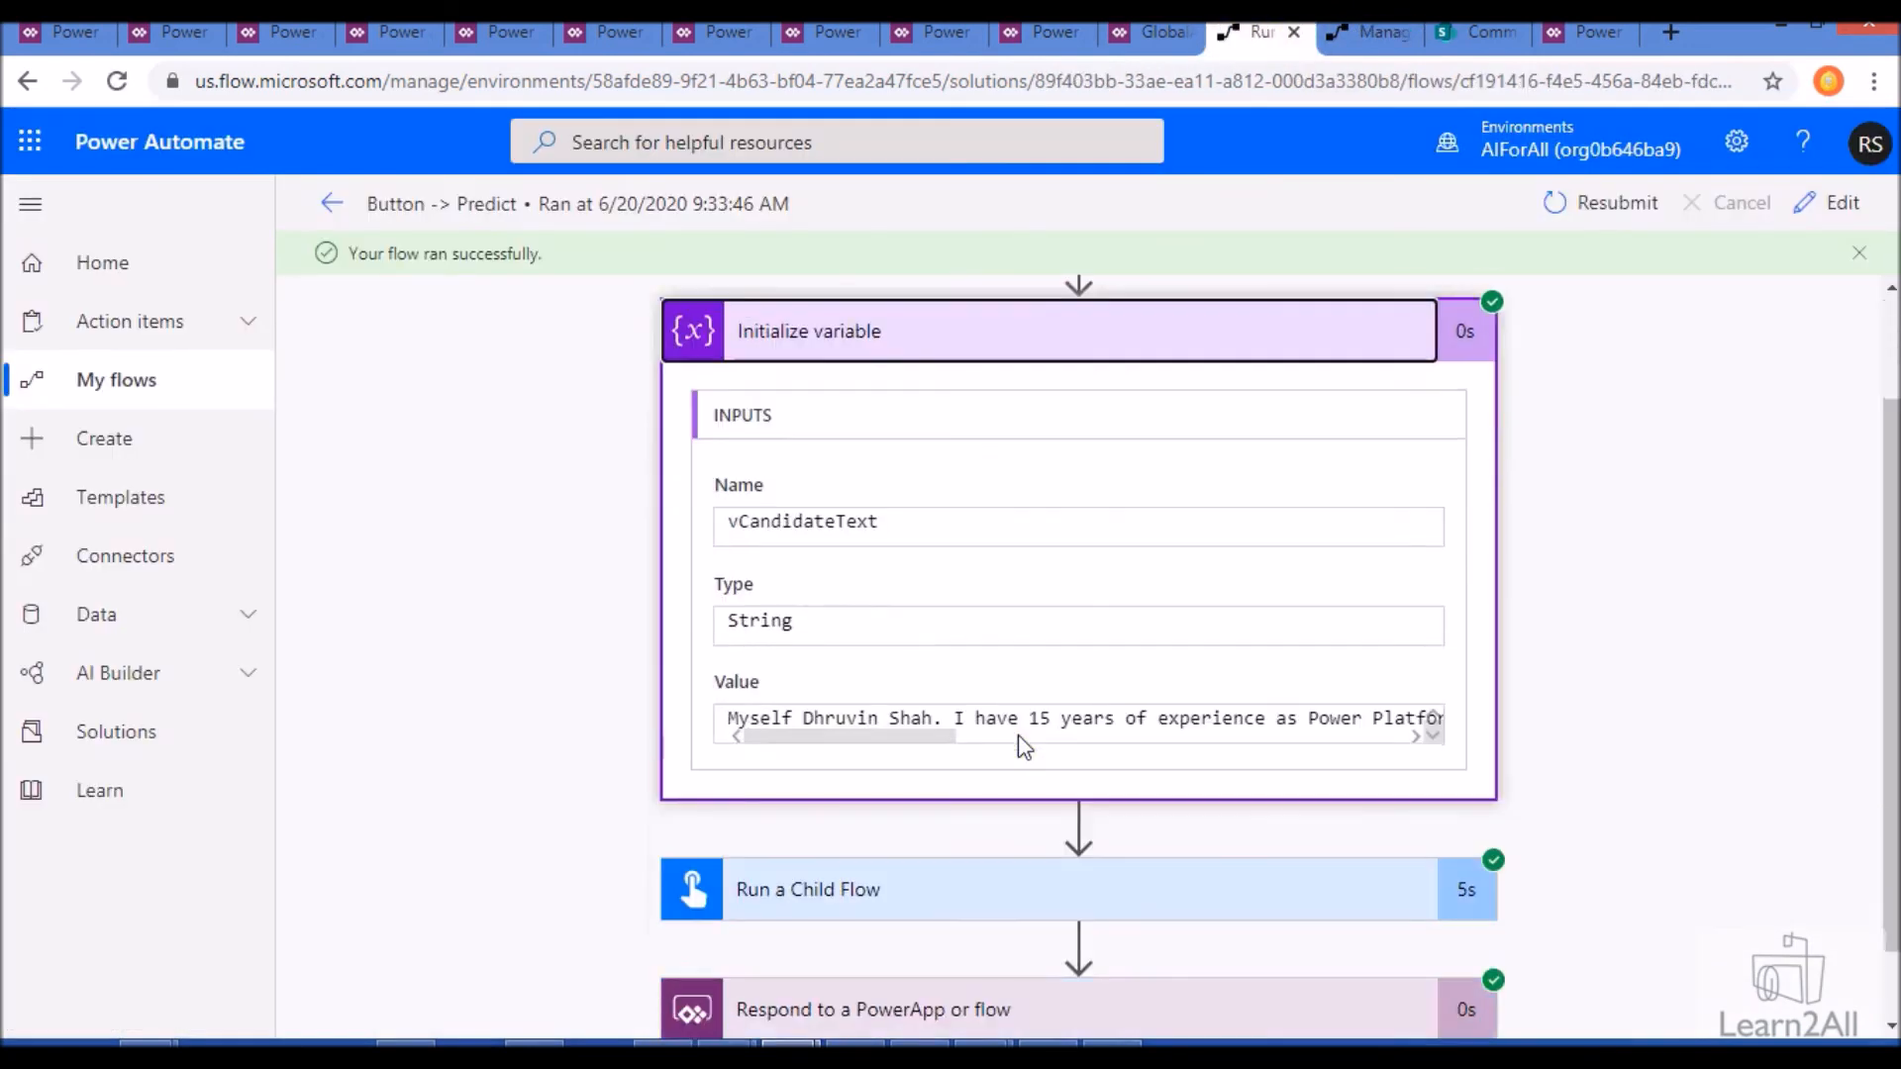
{"action": "left_click", "coordinate": [849, 920]}
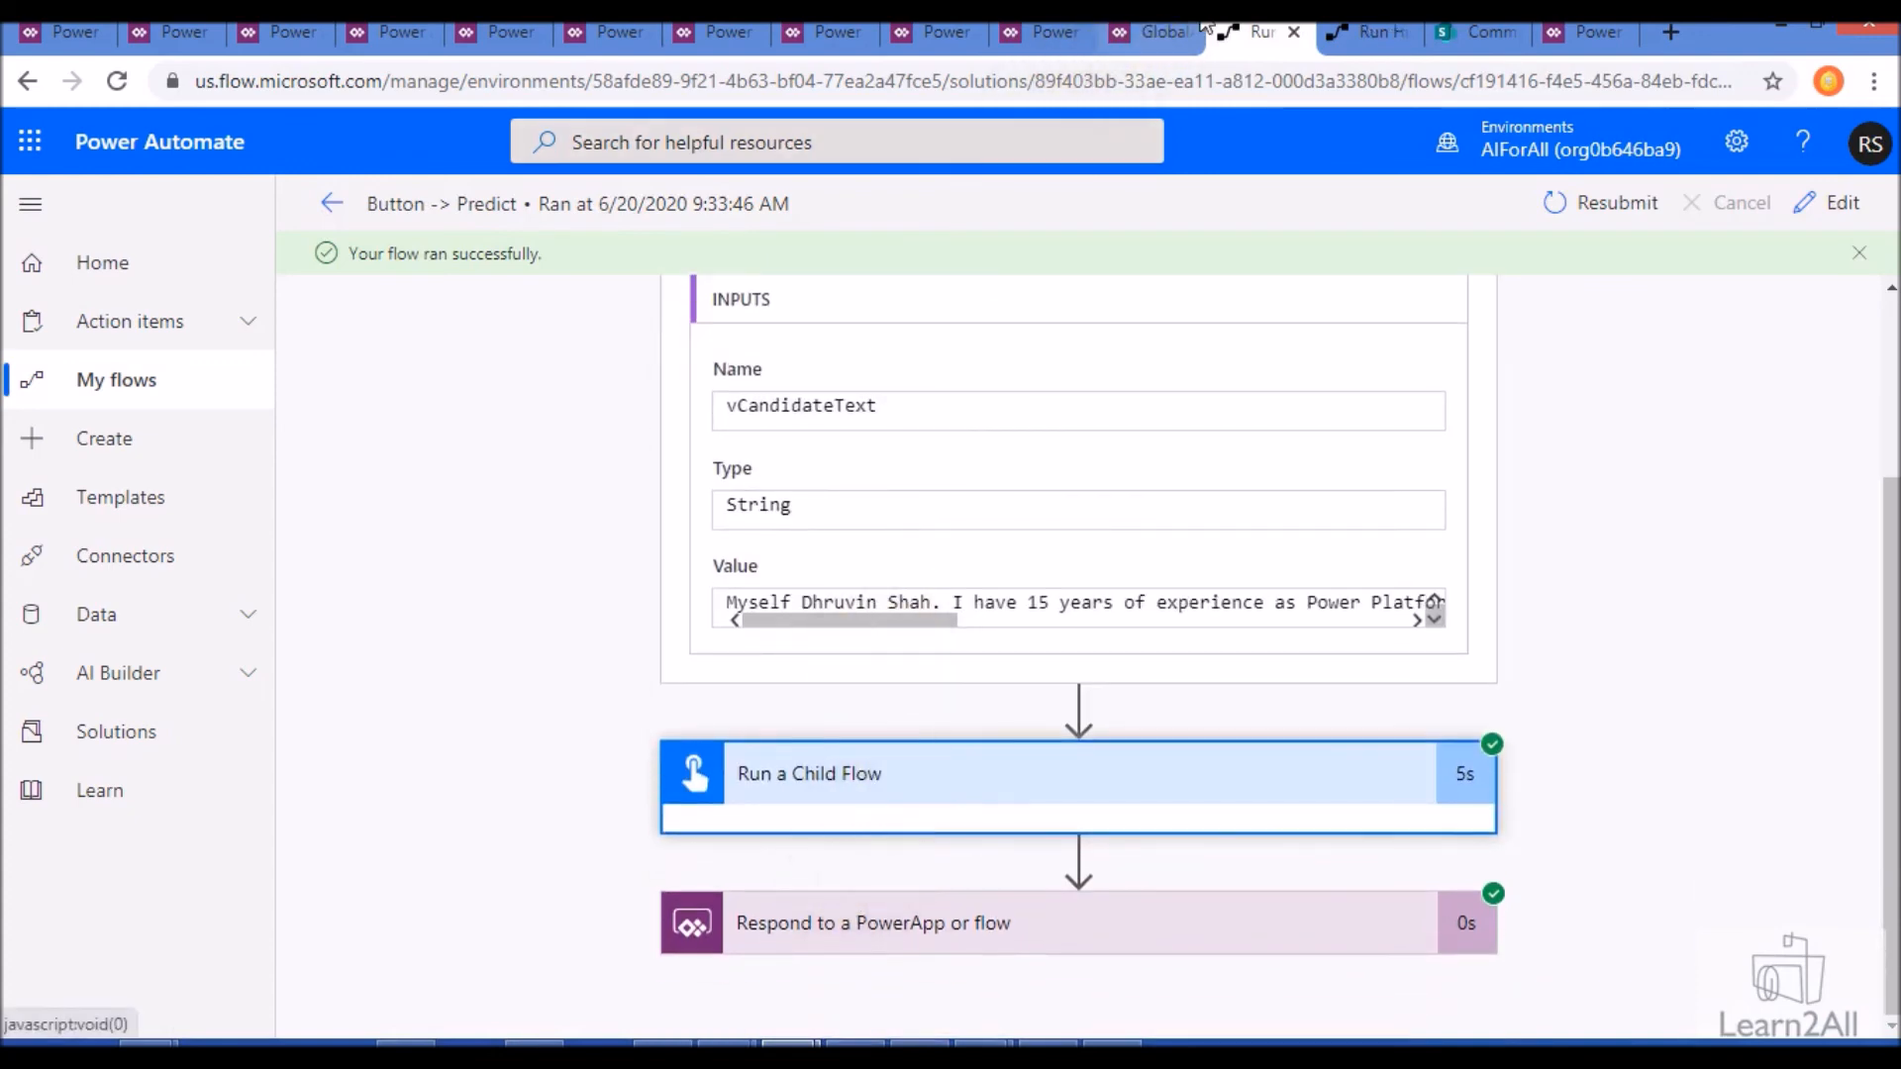
- Examine the response result entities that the Predict action outputs in the Child Flow run
{"action": "left_click", "coordinate": [1374, 27]}
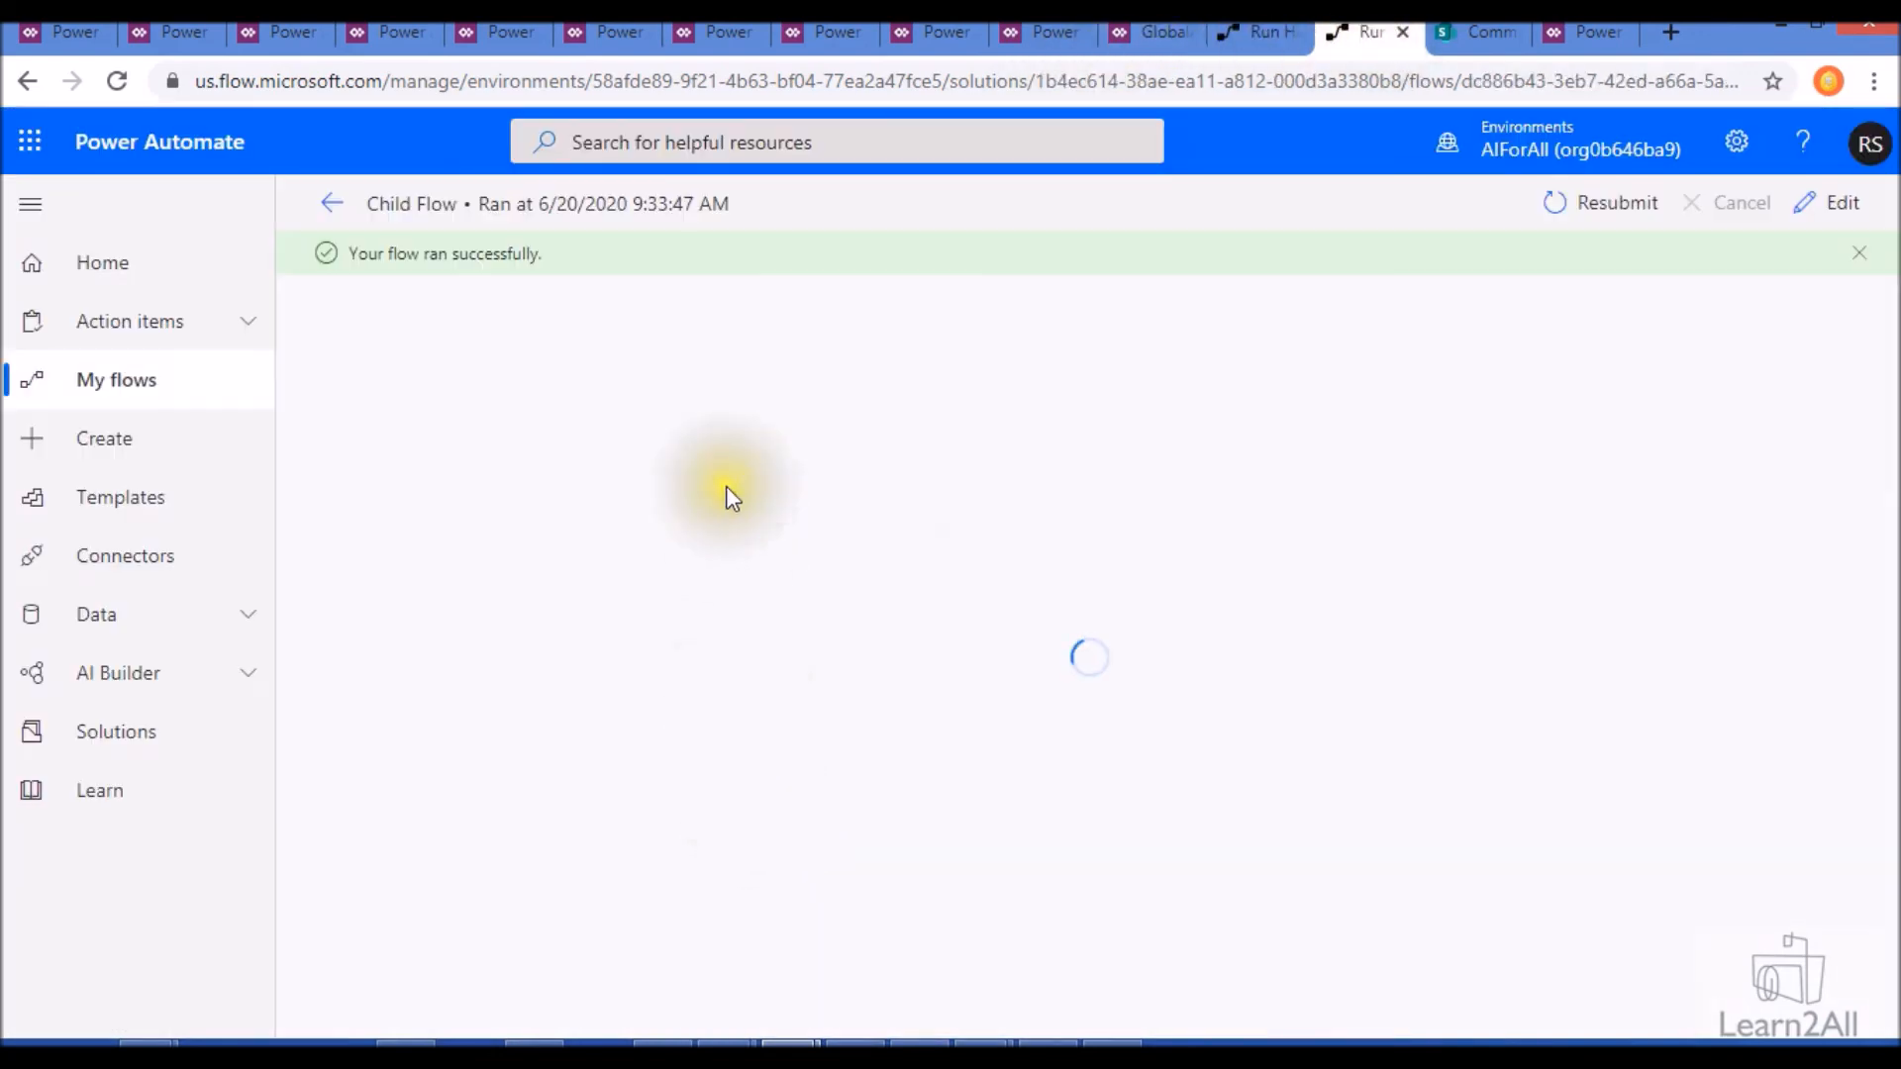
{"action": "left_click", "coordinate": [961, 613]}
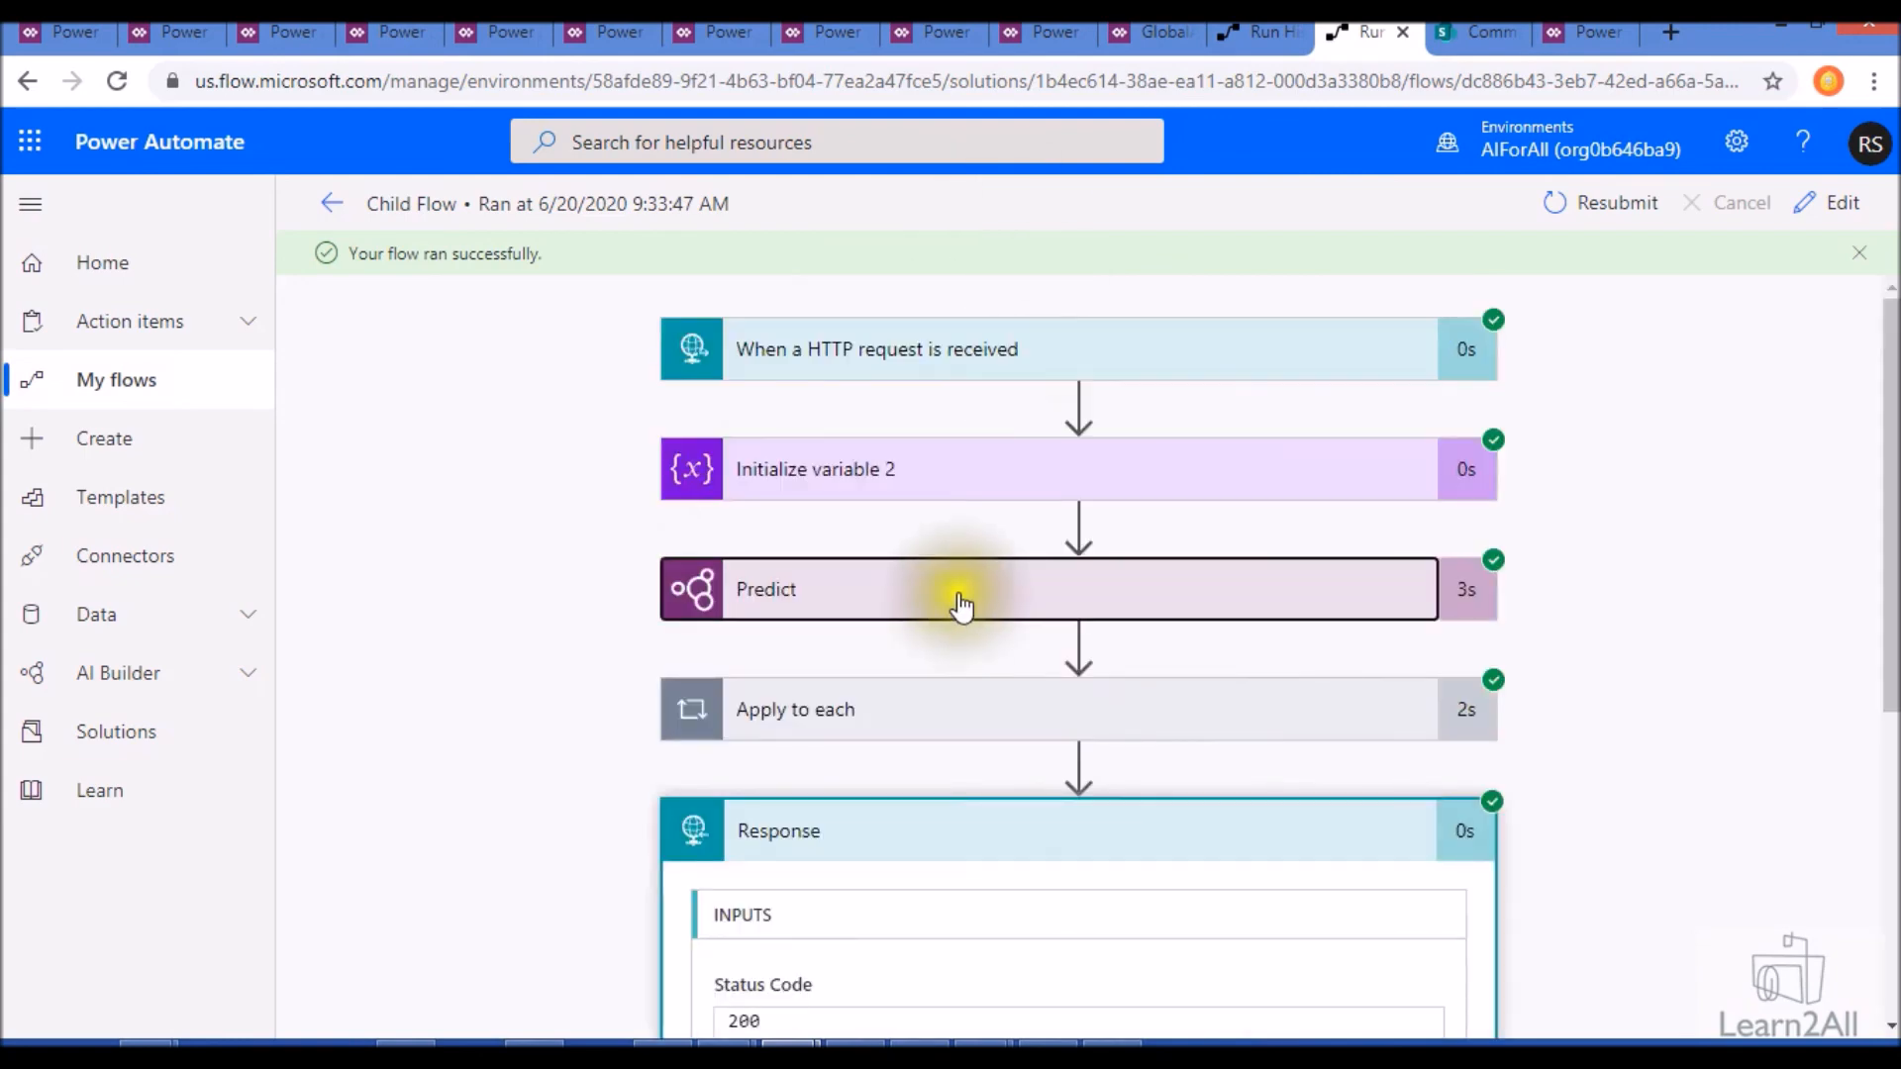
{"action": "scroll", "coordinate": [955, 573], "scroll_direction": "down", "scroll_amount": 5}
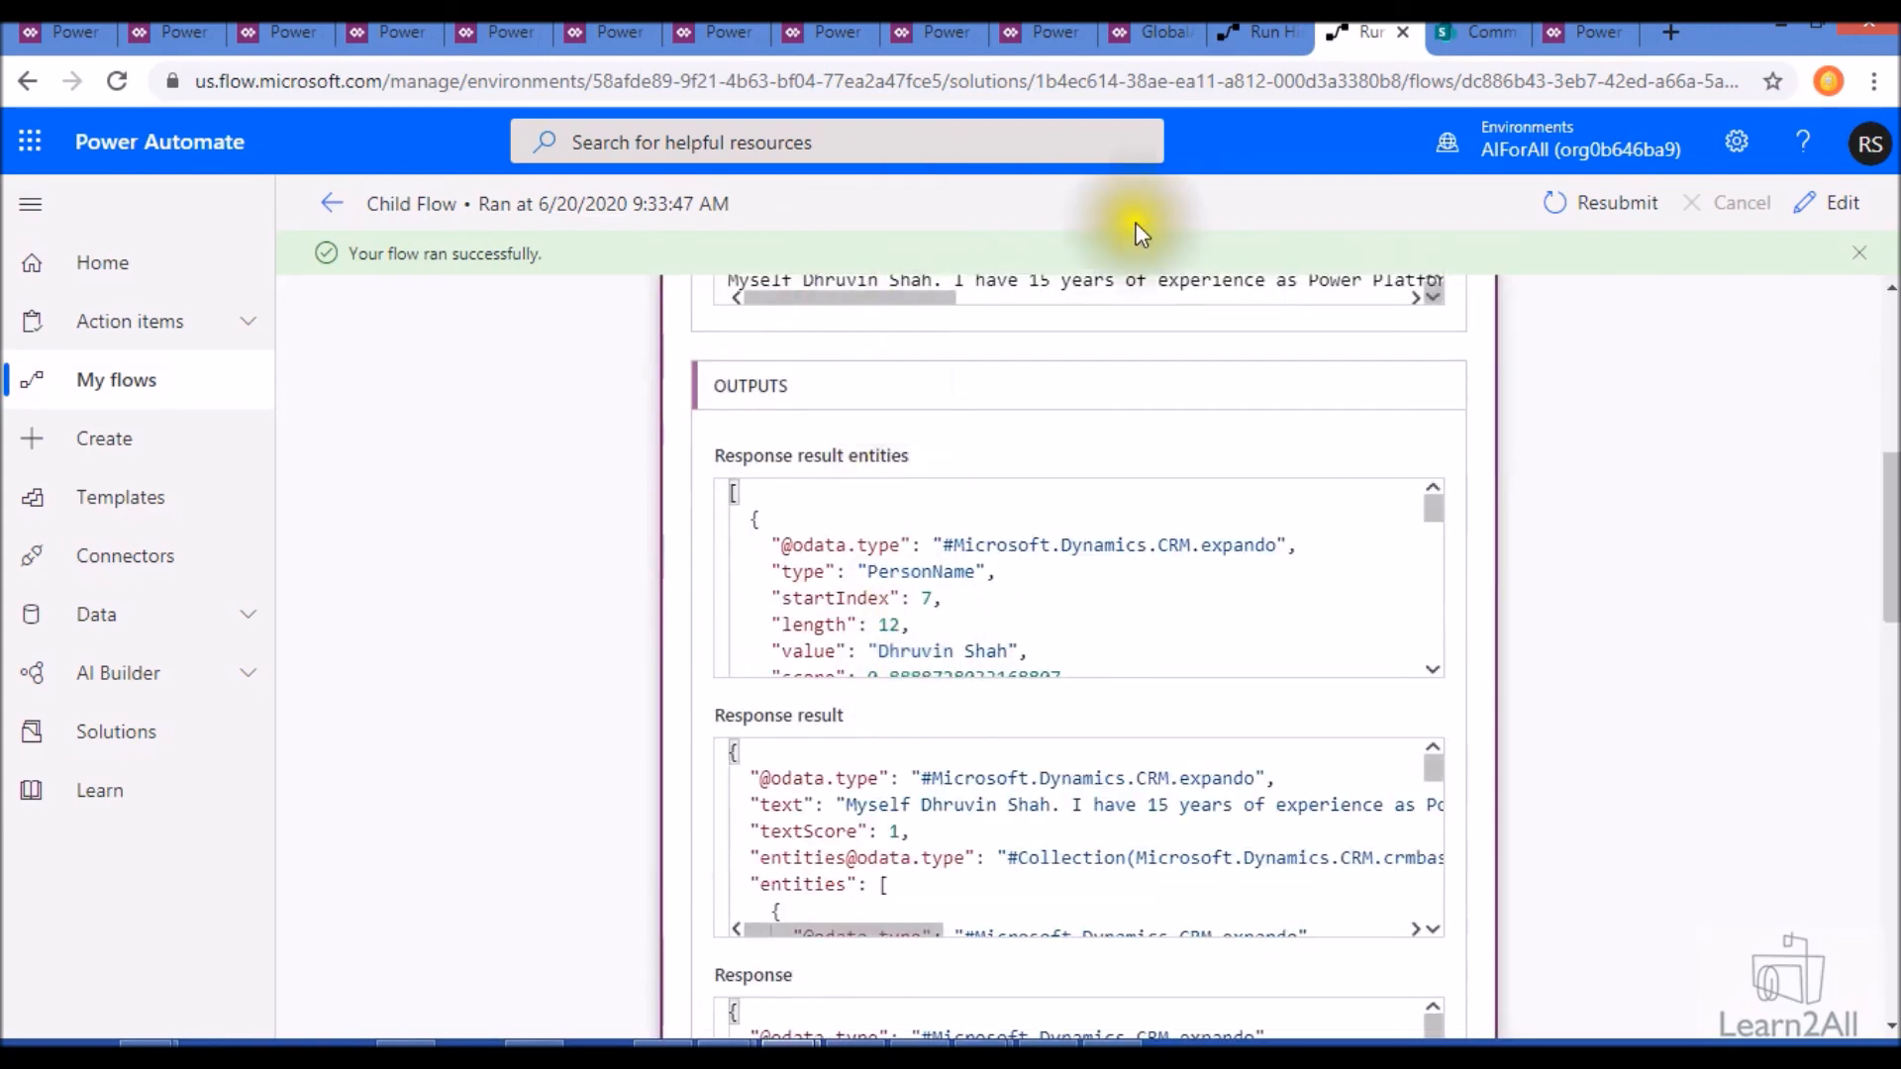
{"action": "scroll", "coordinate": [1035, 544], "scroll_direction": "down", "scroll_amount": 2}
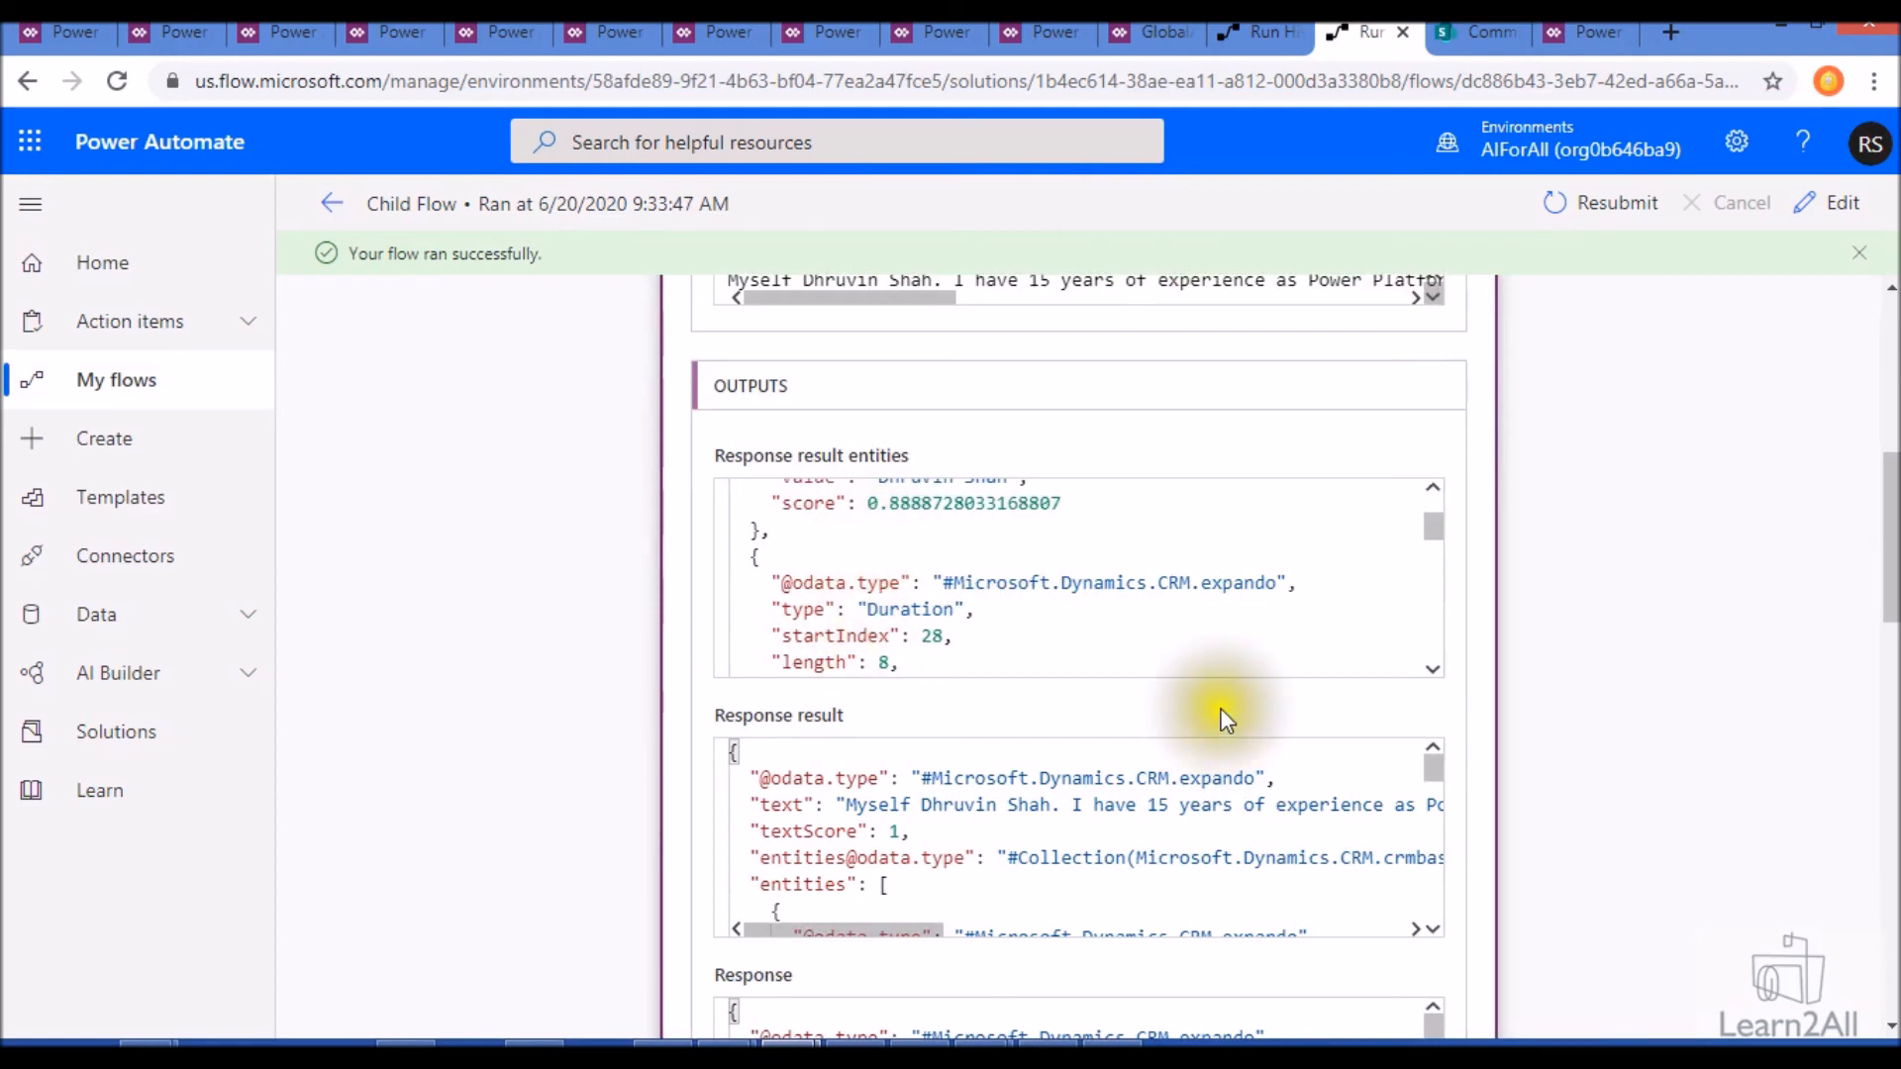
{"action": "scroll", "coordinate": [1226, 711], "scroll_direction": "down", "scroll_amount": 5}
- Examine the body returned by the Response action at the end of the Child Flow run
{"action": "scroll", "coordinate": [1201, 709], "scroll_direction": "down", "scroll_amount": 6}
{"action": "scroll", "coordinate": [1712, 752], "scroll_direction": "down", "scroll_amount": 10}
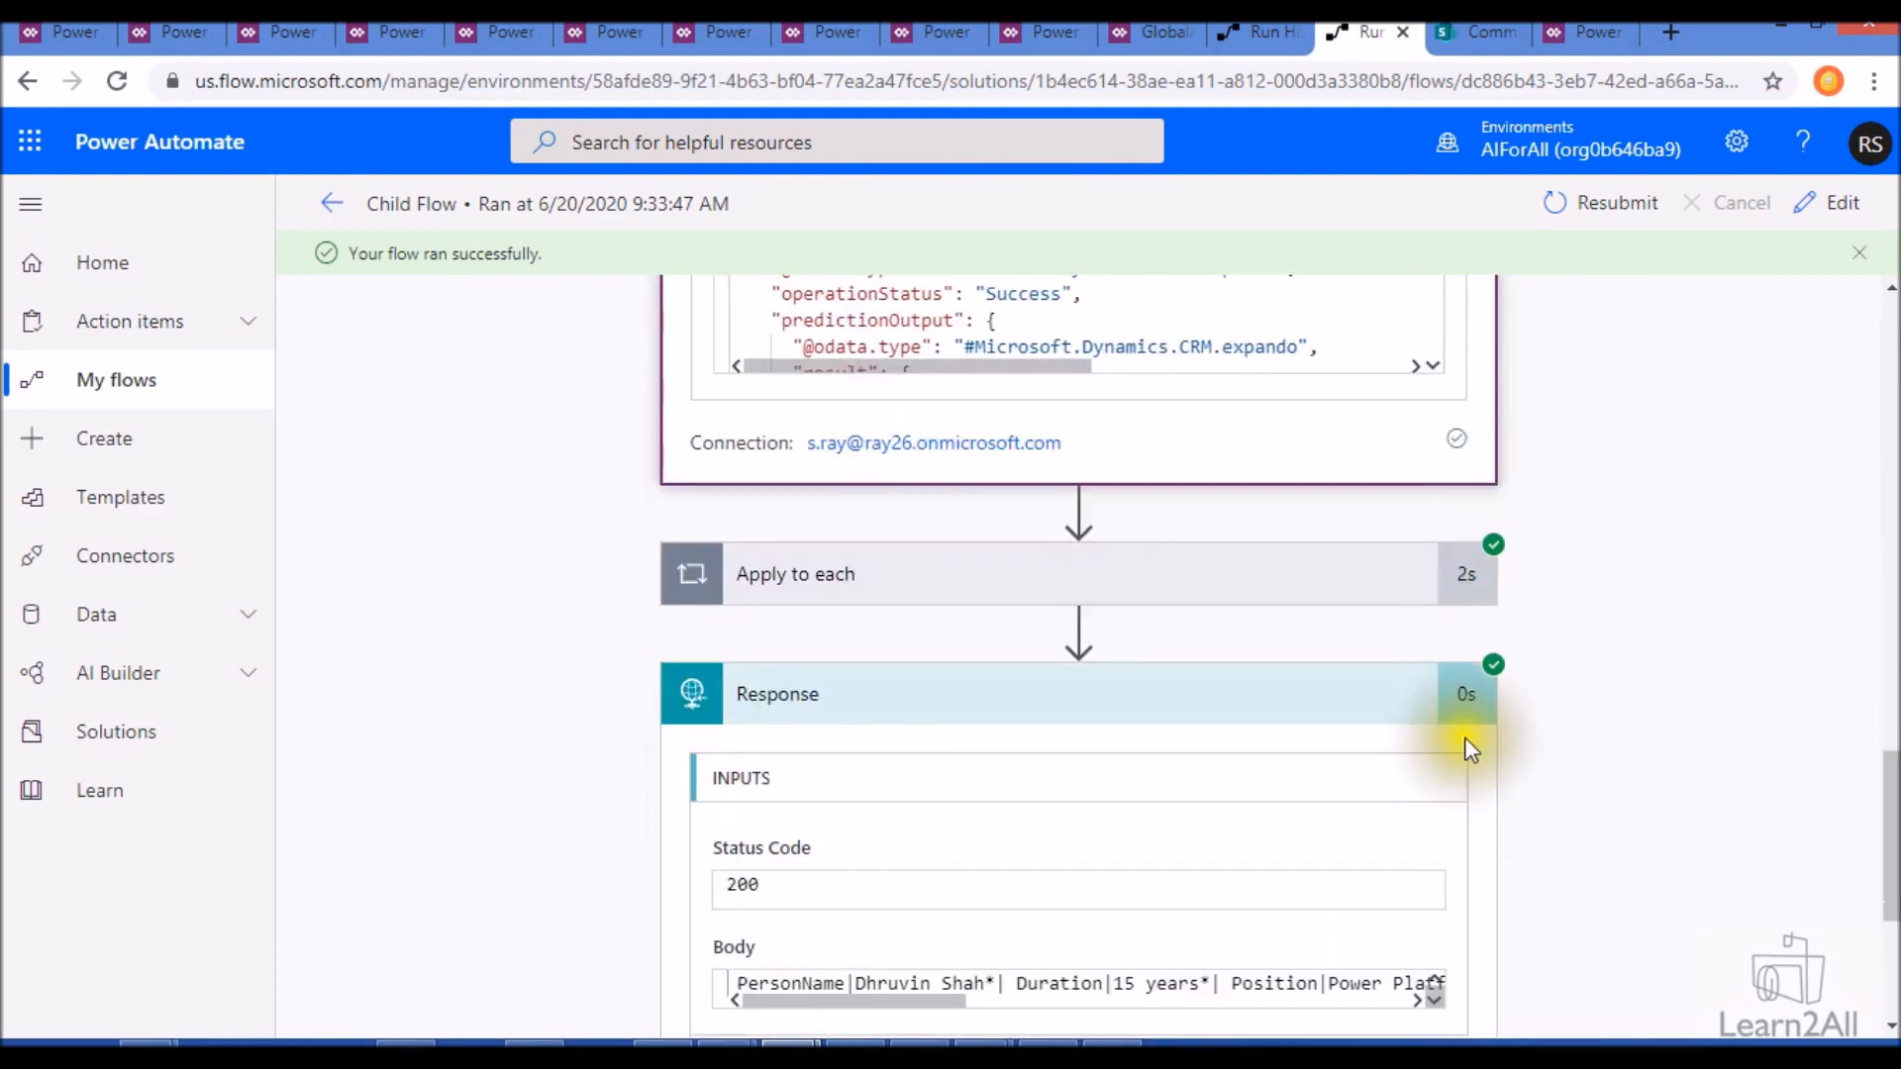
{"action": "scroll", "coordinate": [951, 752], "scroll_direction": "down", "scroll_amount": 1}
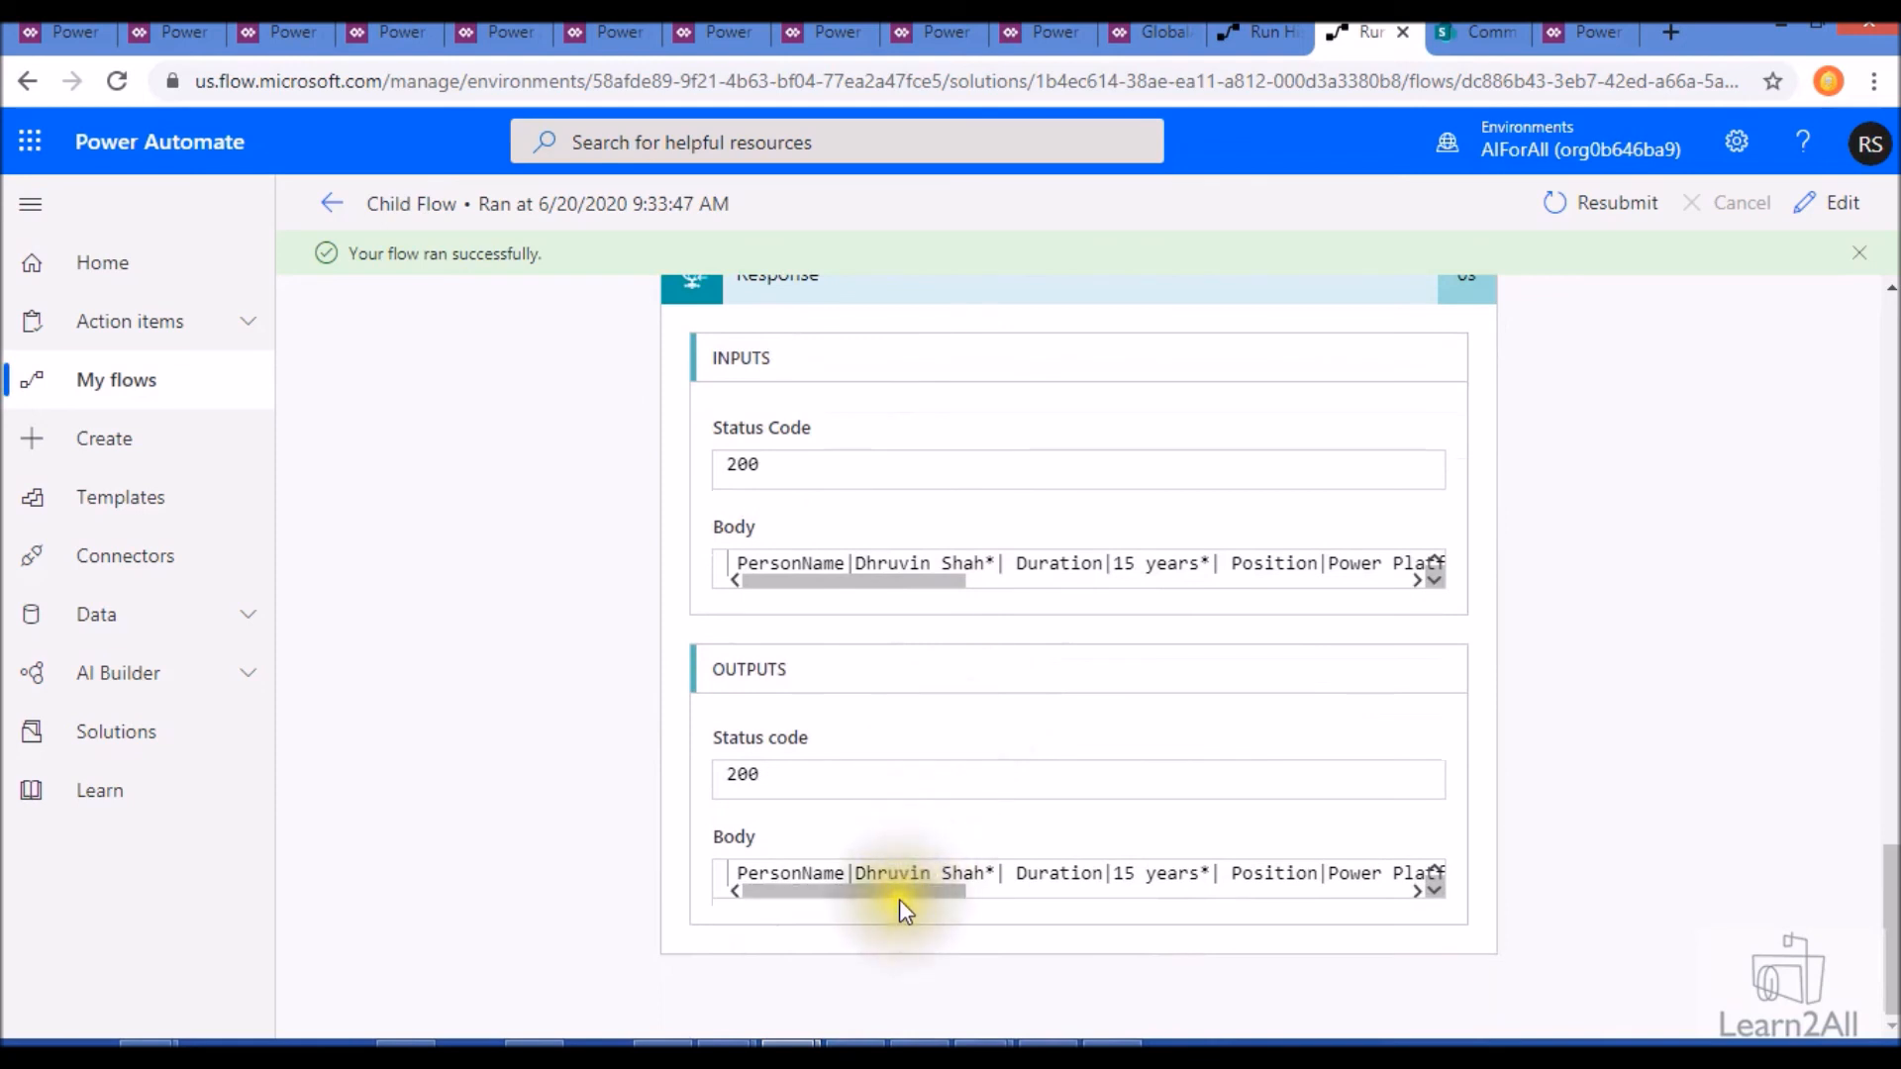
{"action": "left_click", "coordinate": [920, 881]}
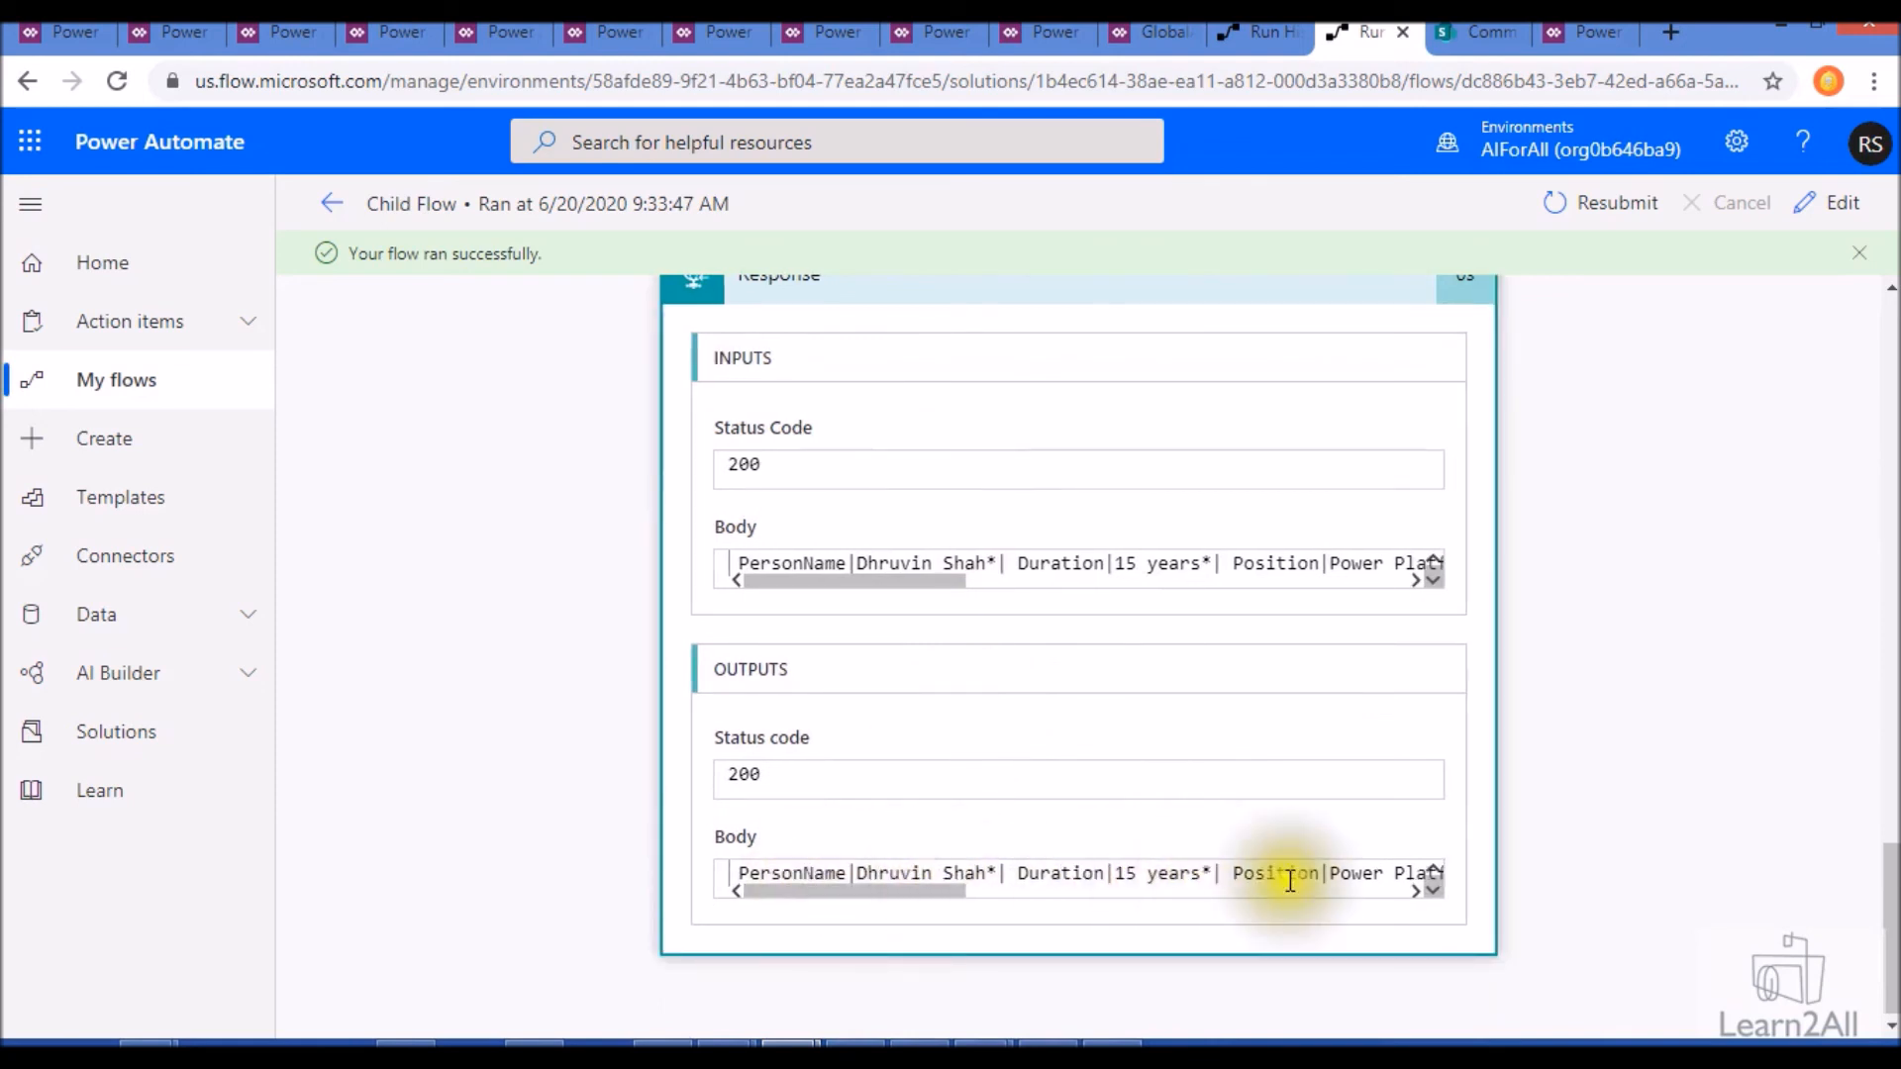
{"action": "left_click_drag", "start_coordinate": [943, 899], "coordinate": [836, 906]}
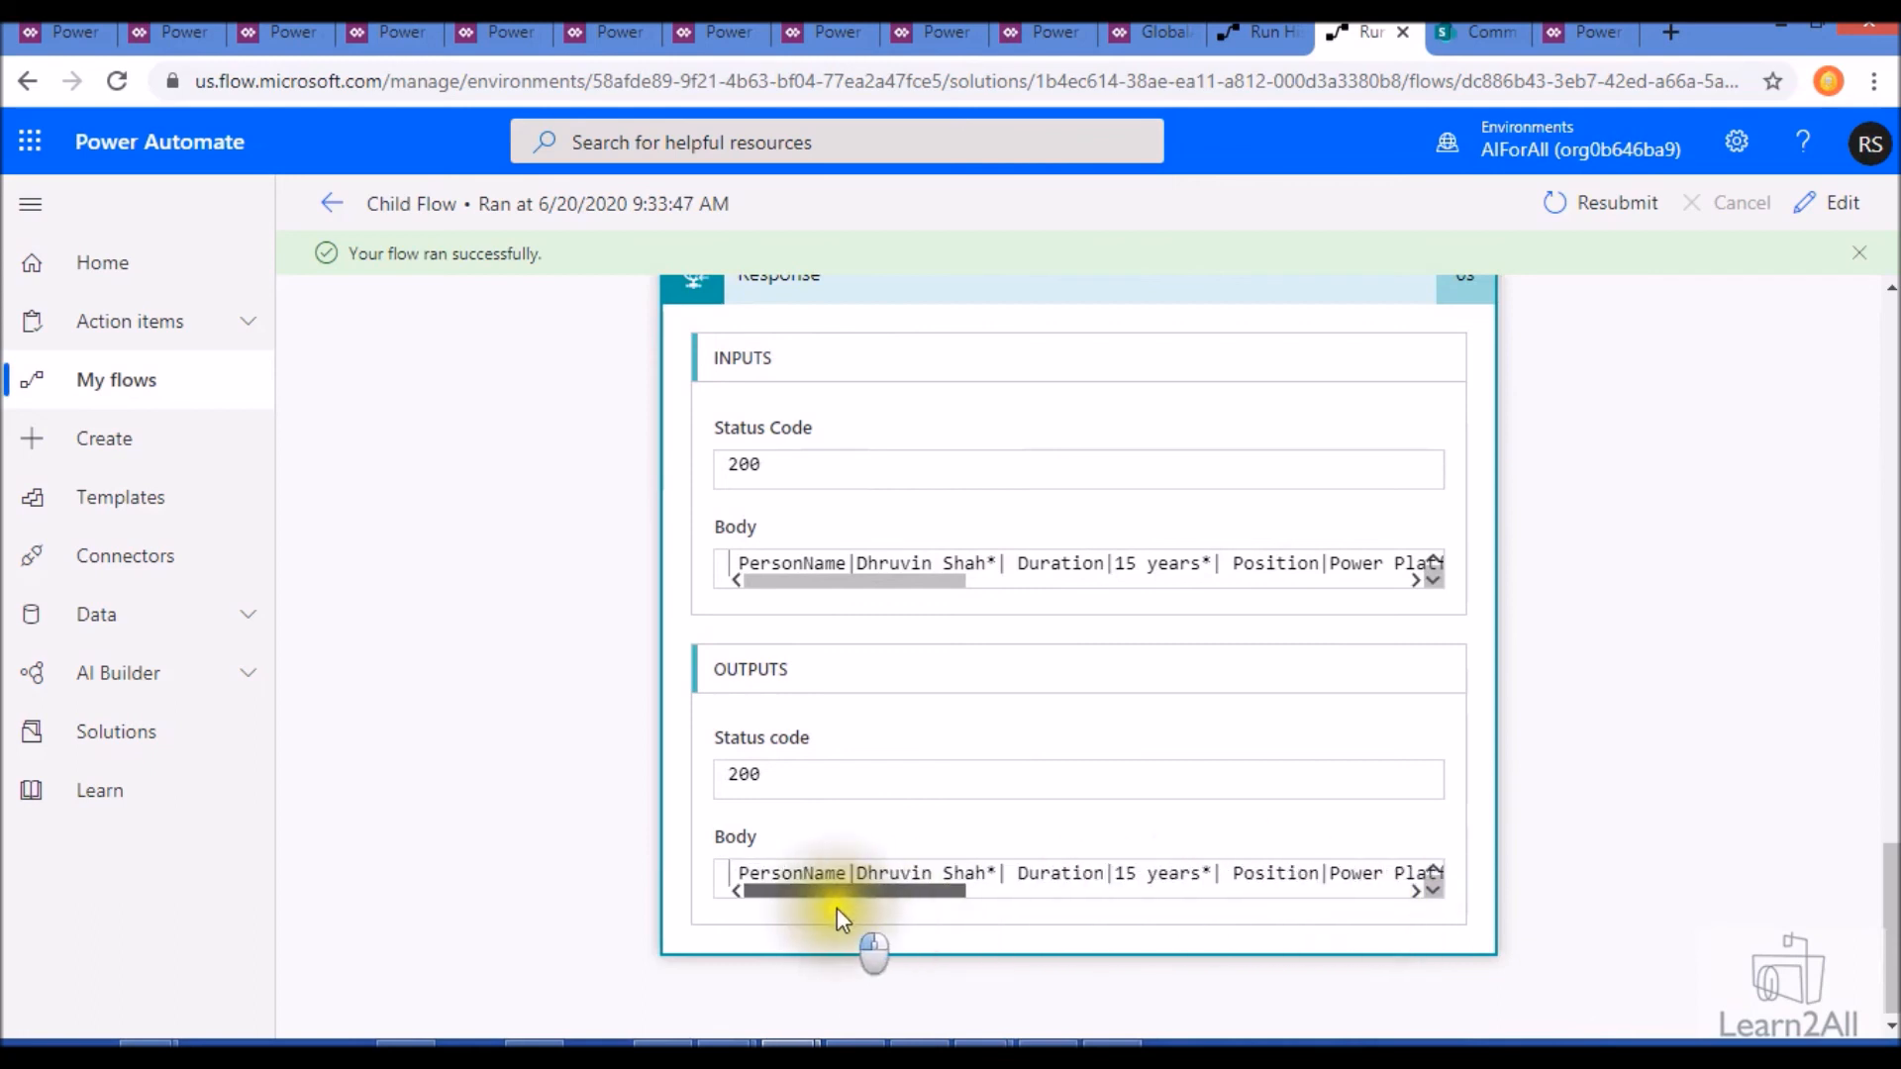
- Review the body and schema of Respond to a PowerApp or flow in the Button -> Predict run
{"action": "left_click", "coordinate": [1262, 31]}
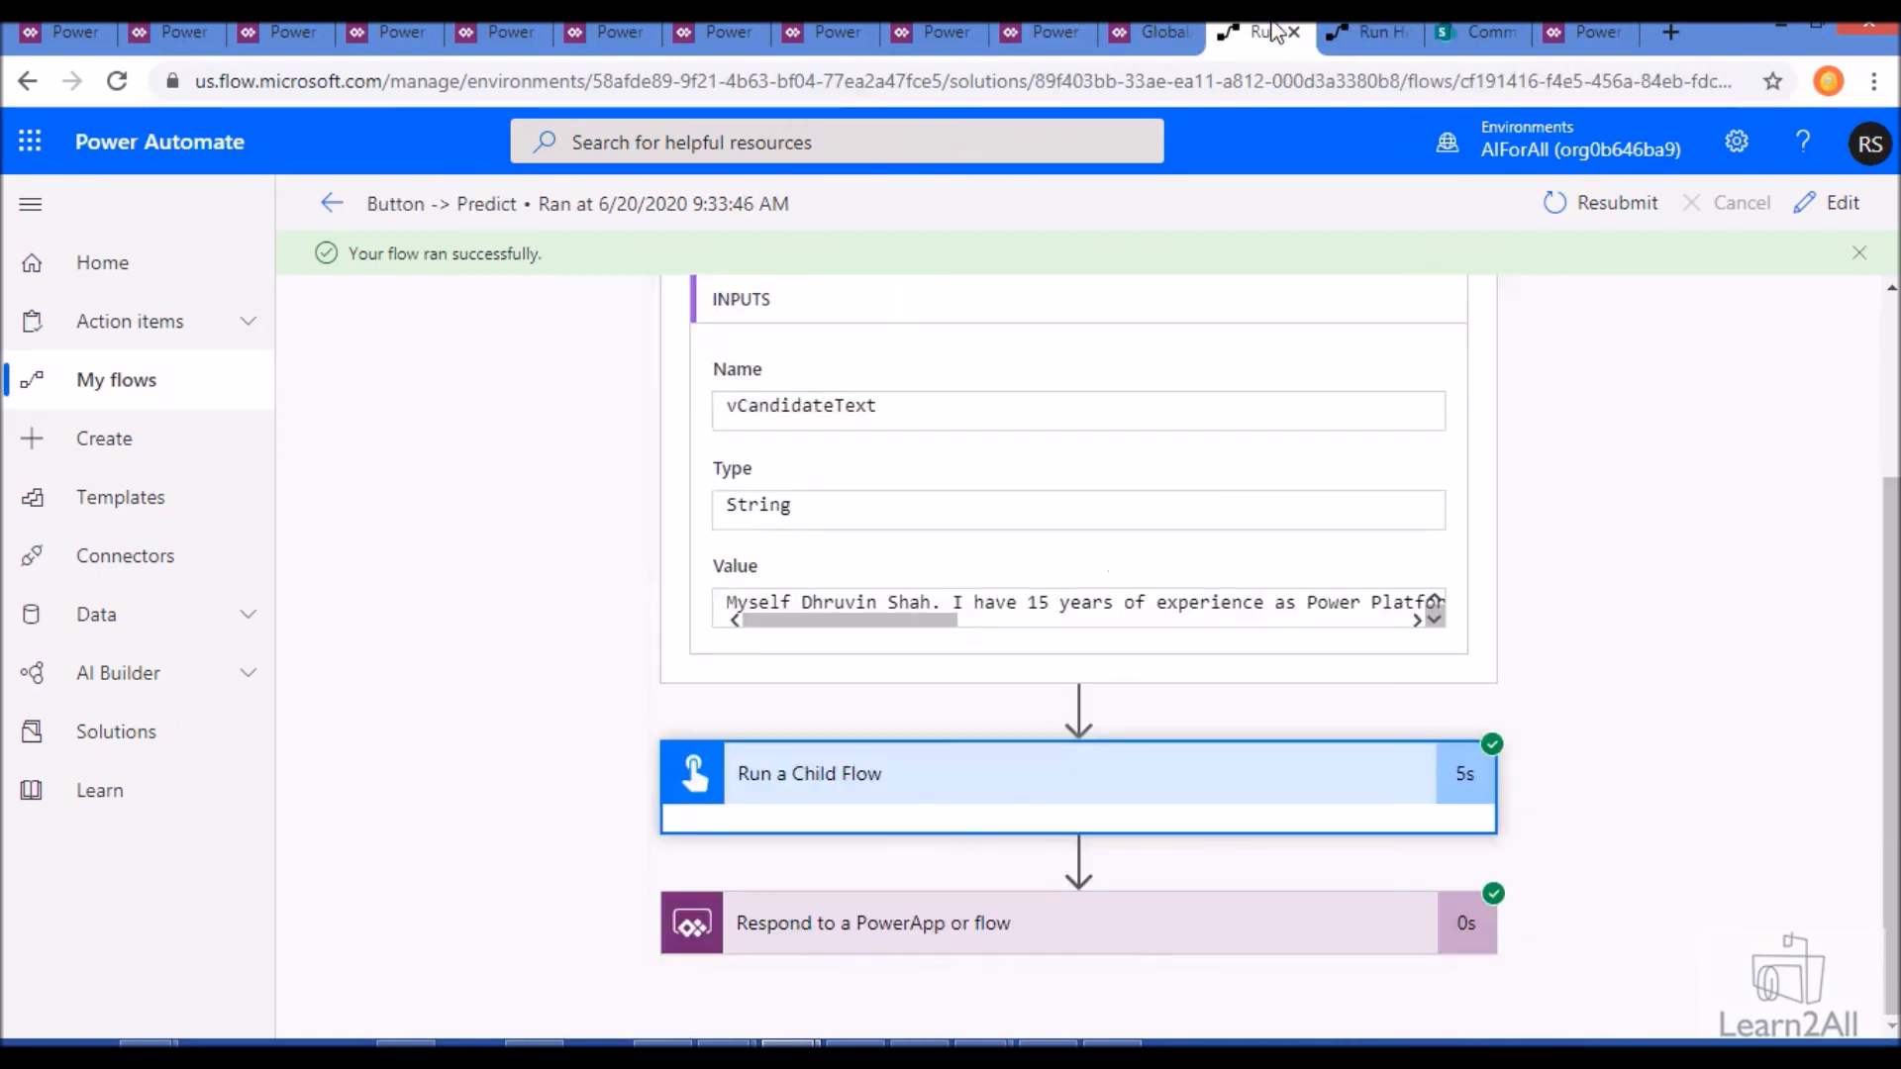
{"action": "left_click", "coordinate": [924, 923]}
{"action": "scroll", "coordinate": [925, 924], "scroll_direction": "down", "scroll_amount": 7}
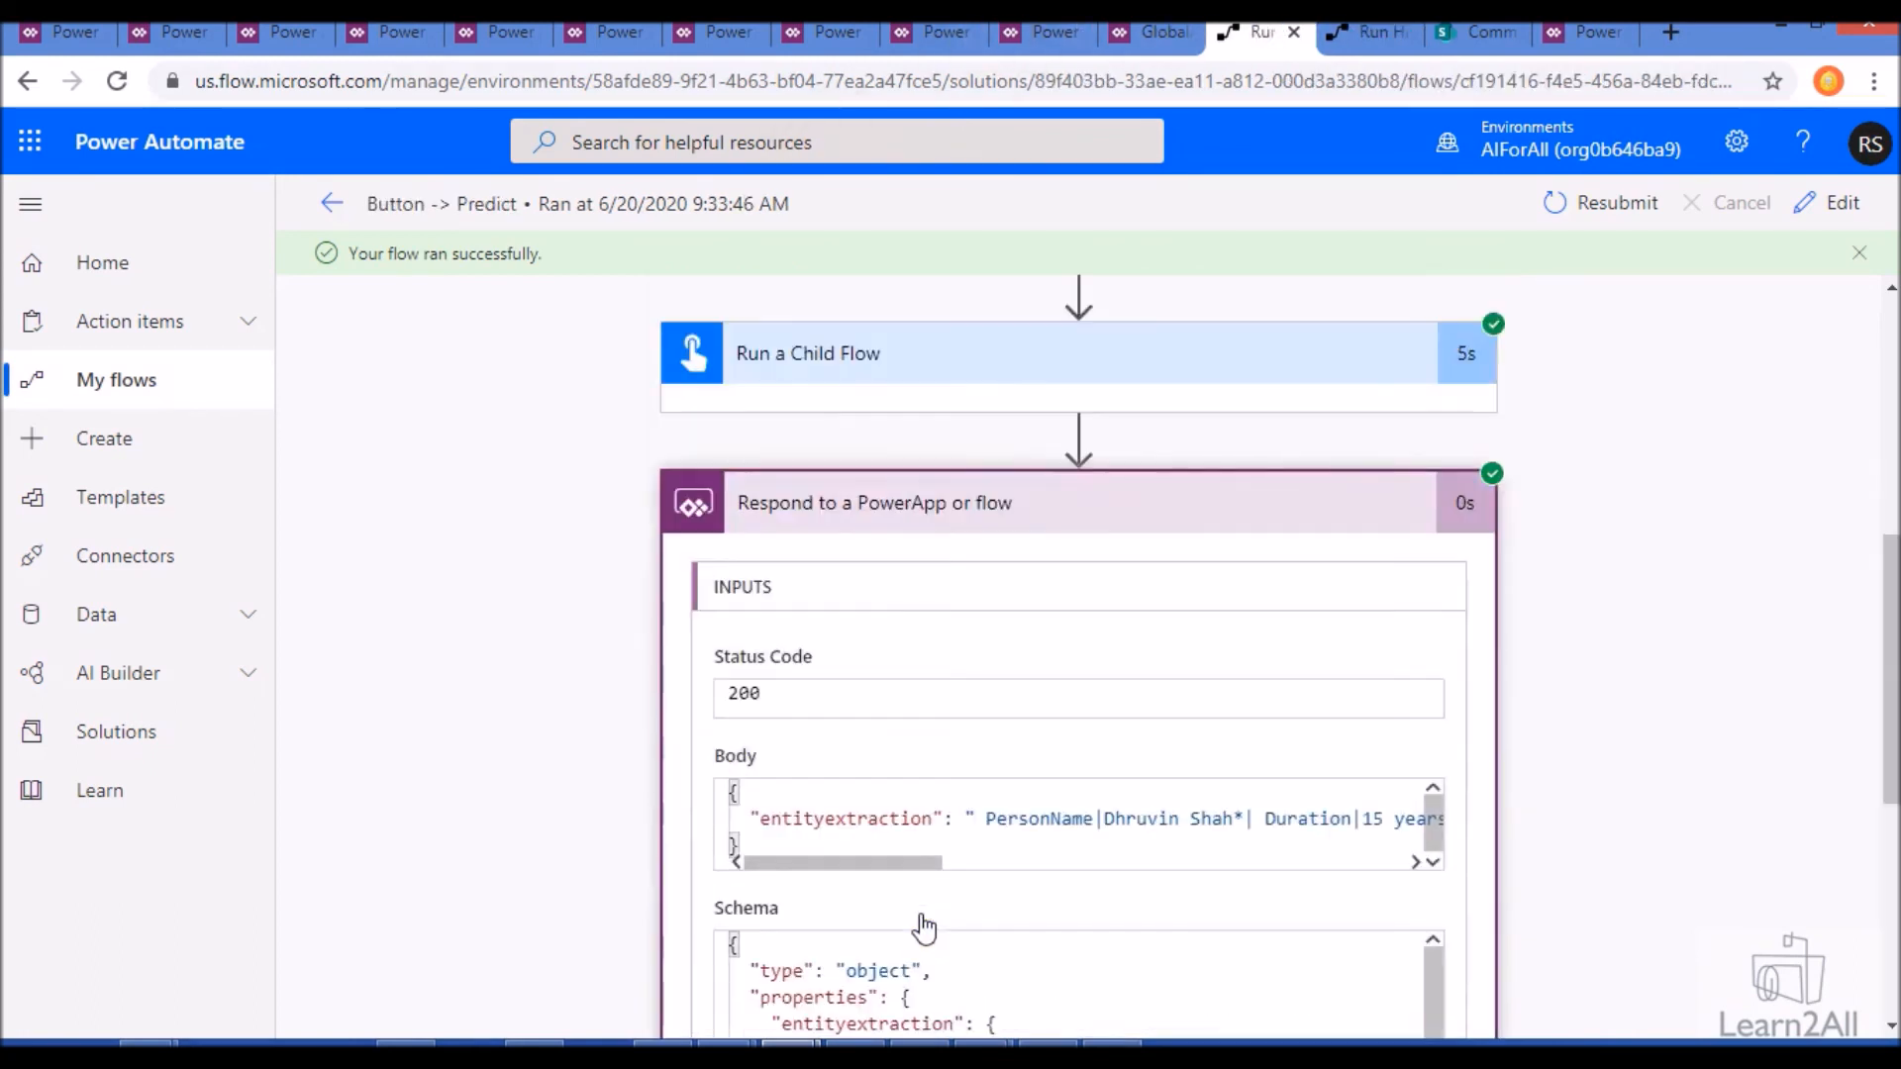
{"action": "scroll", "coordinate": [843, 888], "scroll_direction": "down", "scroll_amount": 3}
{"action": "left_click_drag", "start_coordinate": [843, 887], "coordinate": [811, 792]}
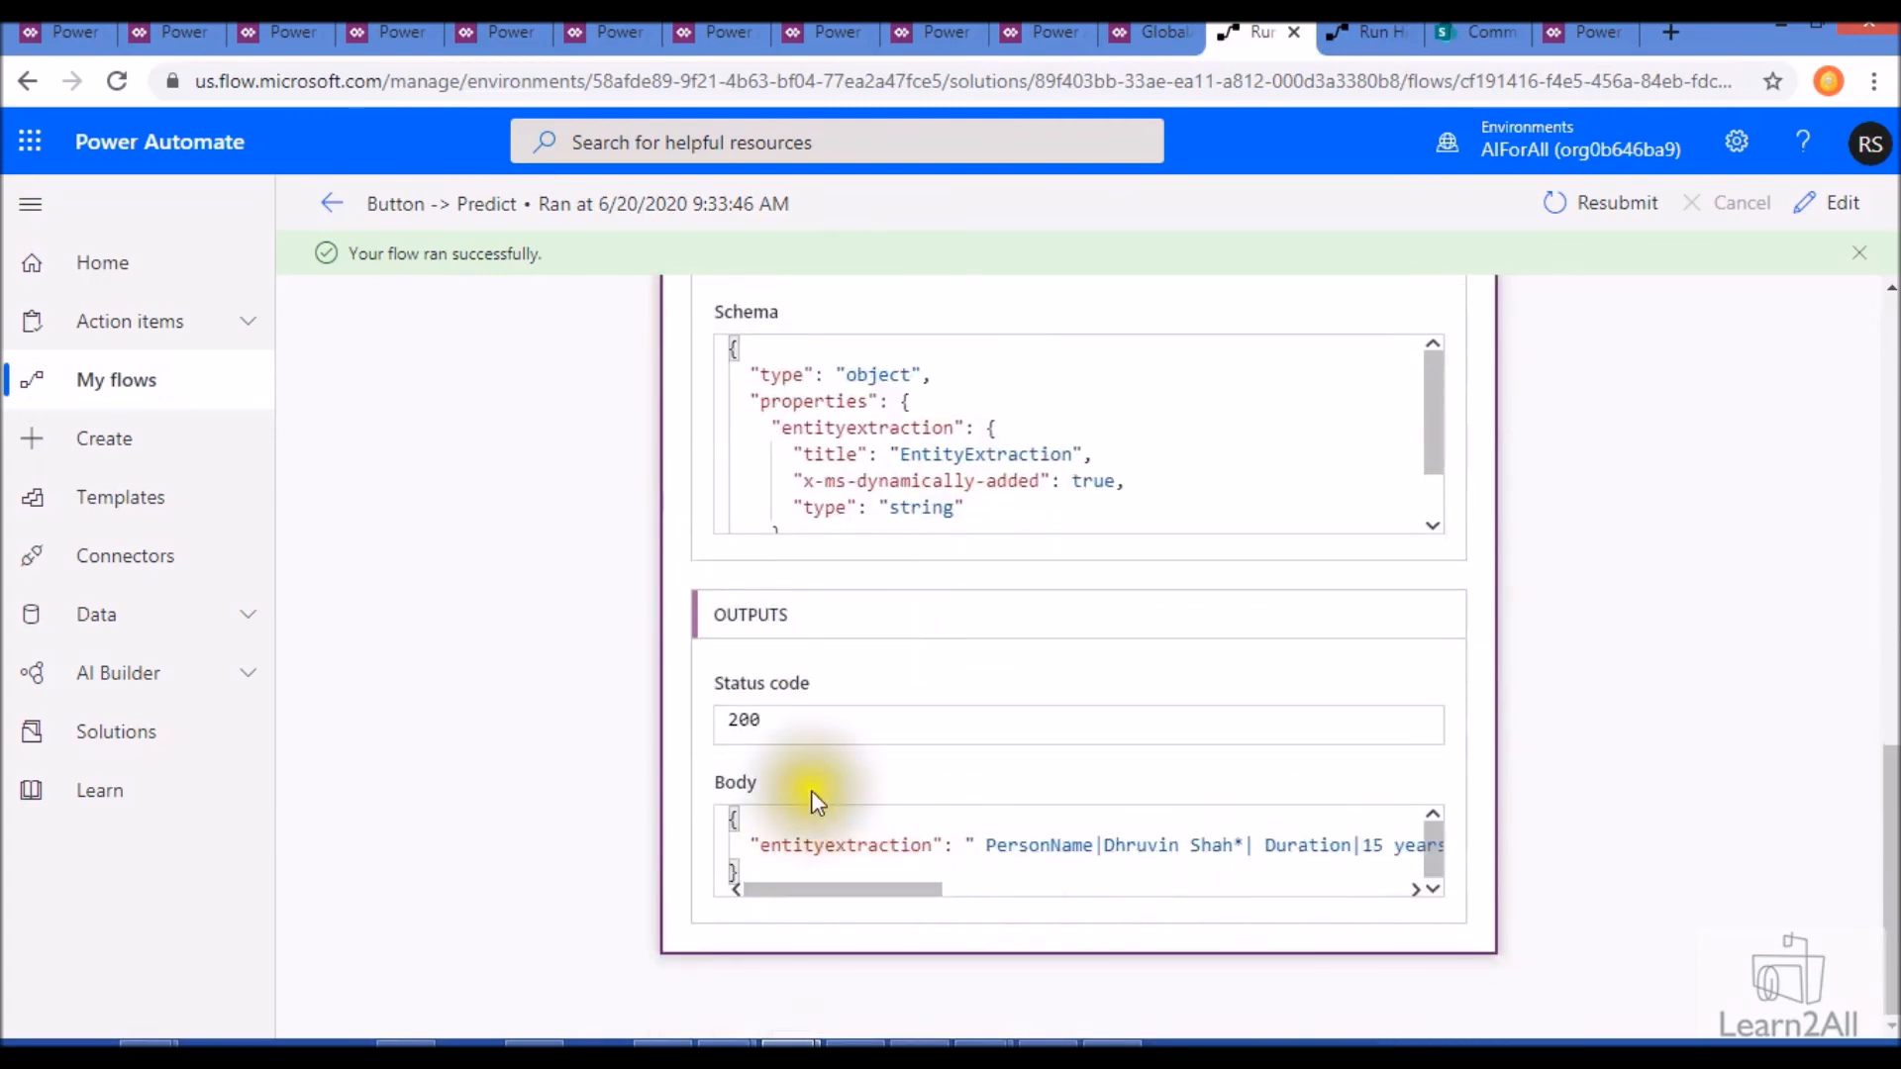
- Return to the Power Apps canvas app, exit preview and show the Default formula of the CandidateName card
{"action": "left_click", "coordinate": [1178, 28]}
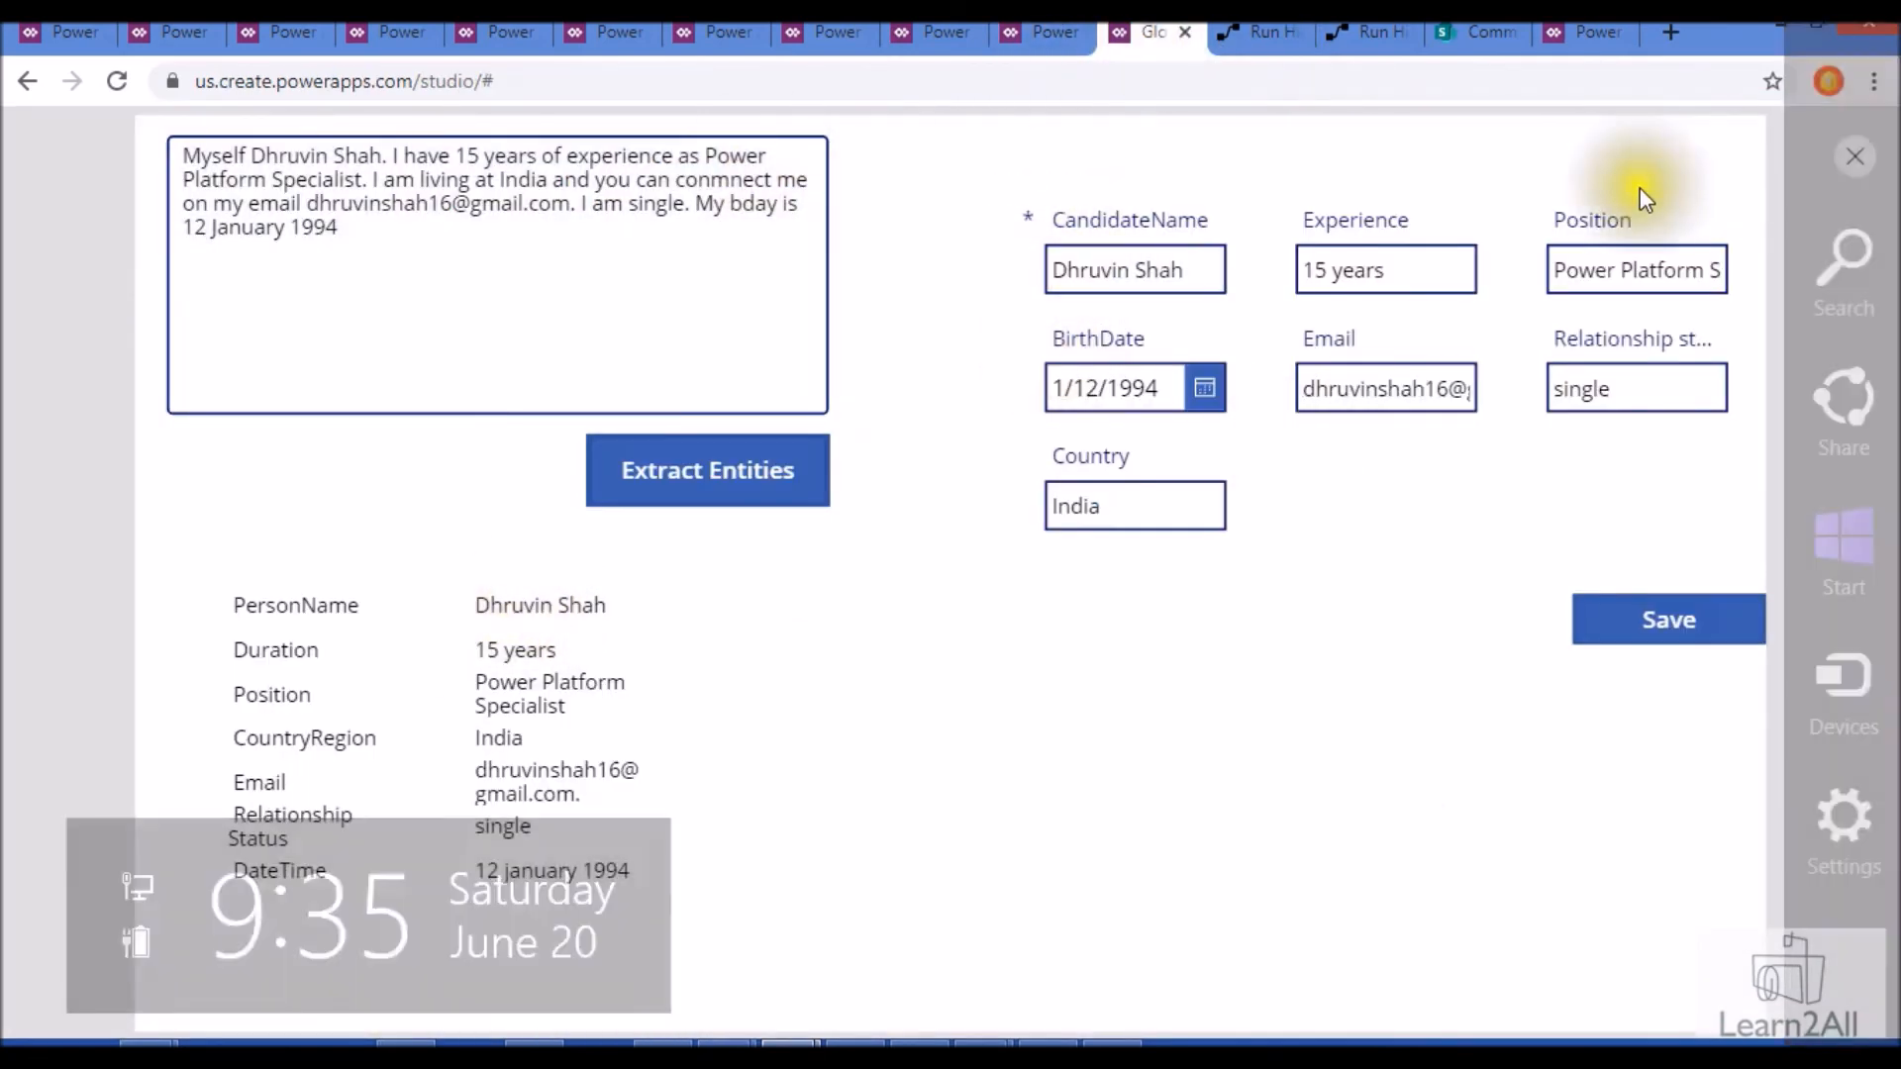
{"action": "left_click", "coordinate": [1852, 157]}
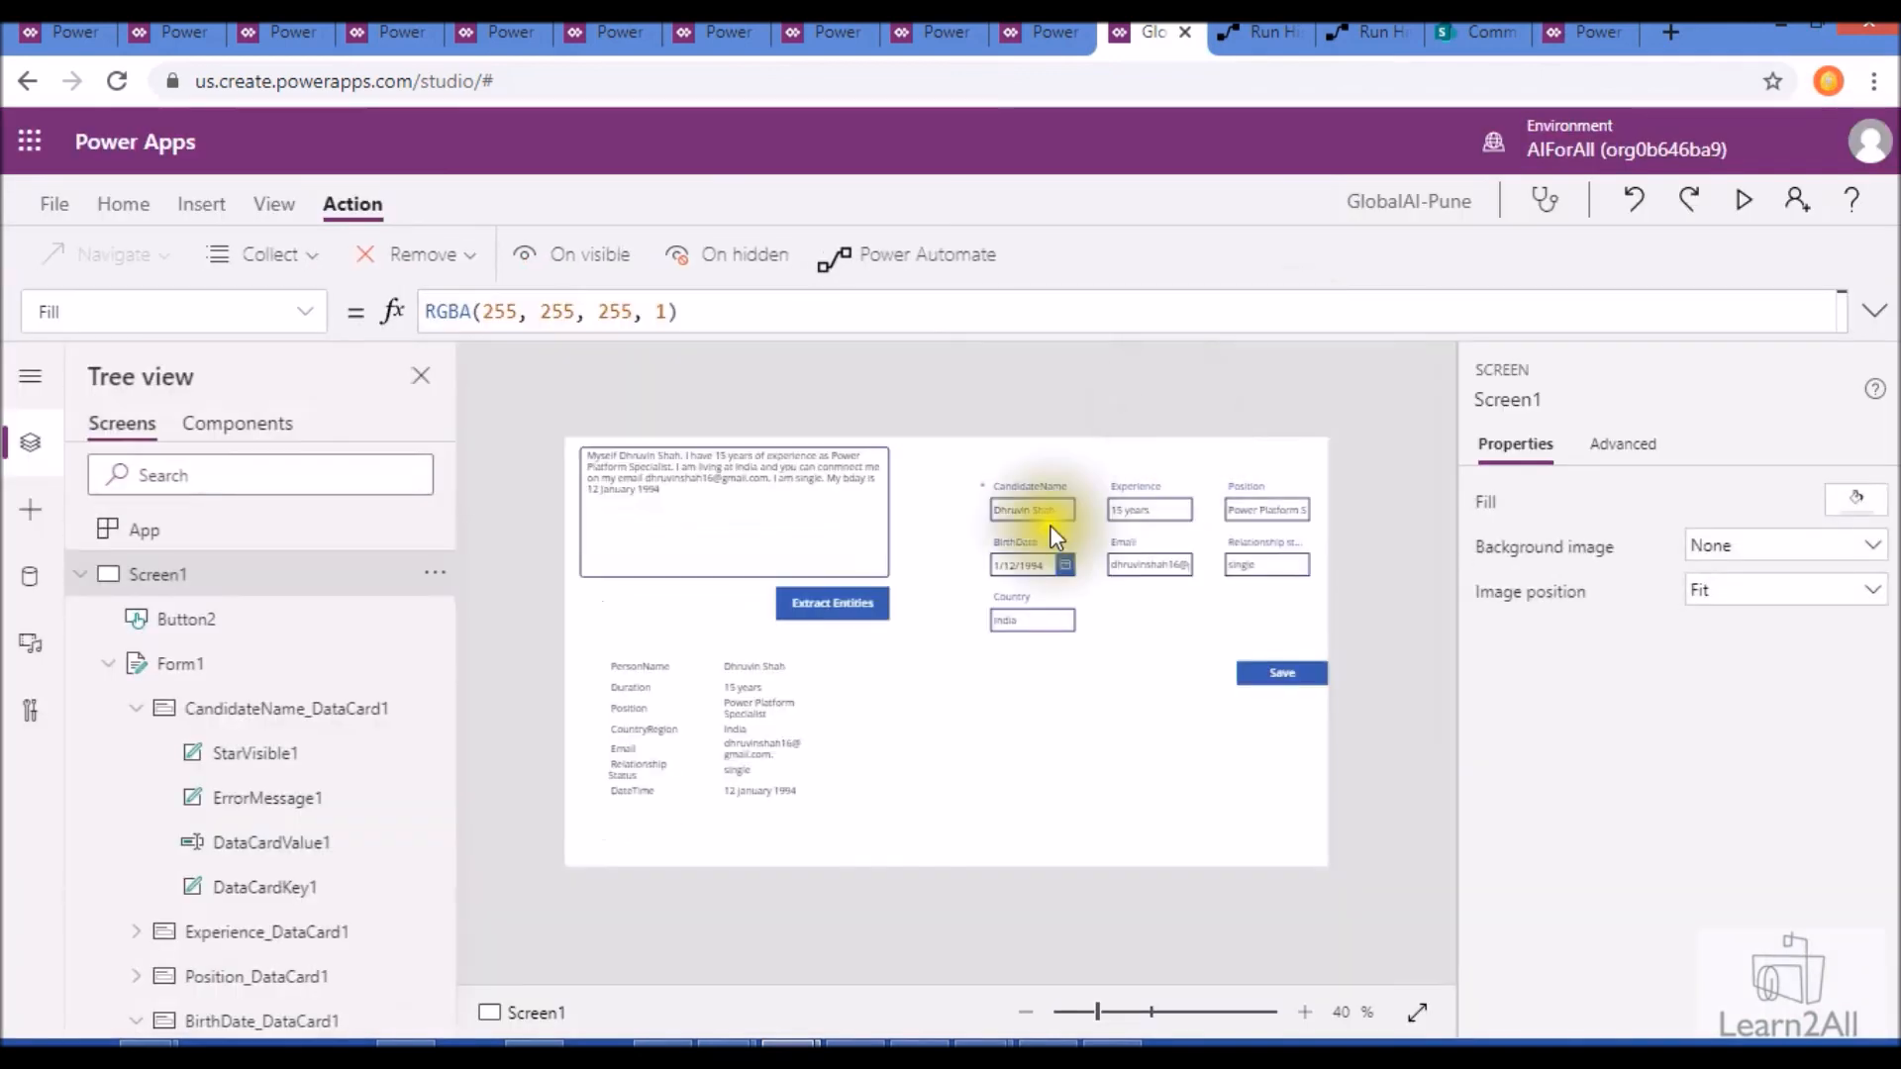
{"action": "left_click", "coordinate": [1048, 511]}
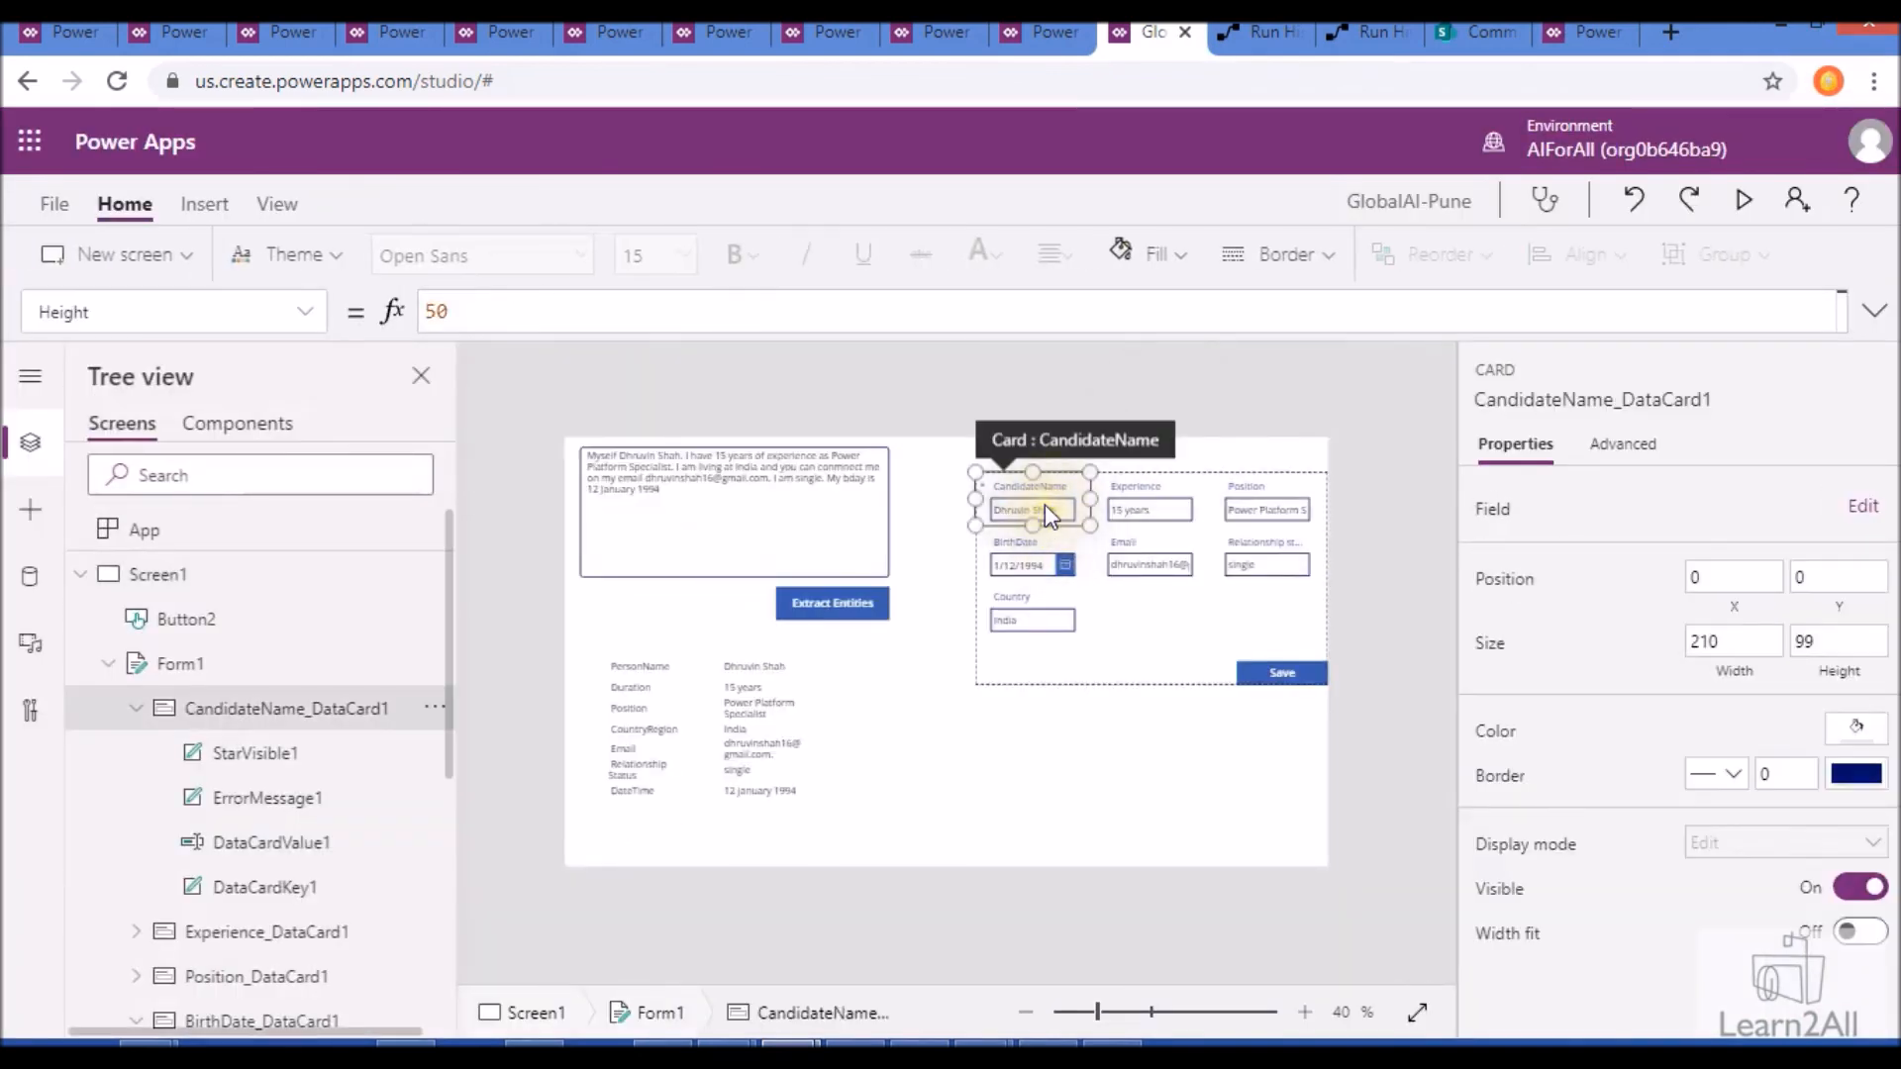
{"action": "left_click", "coordinate": [305, 312]}
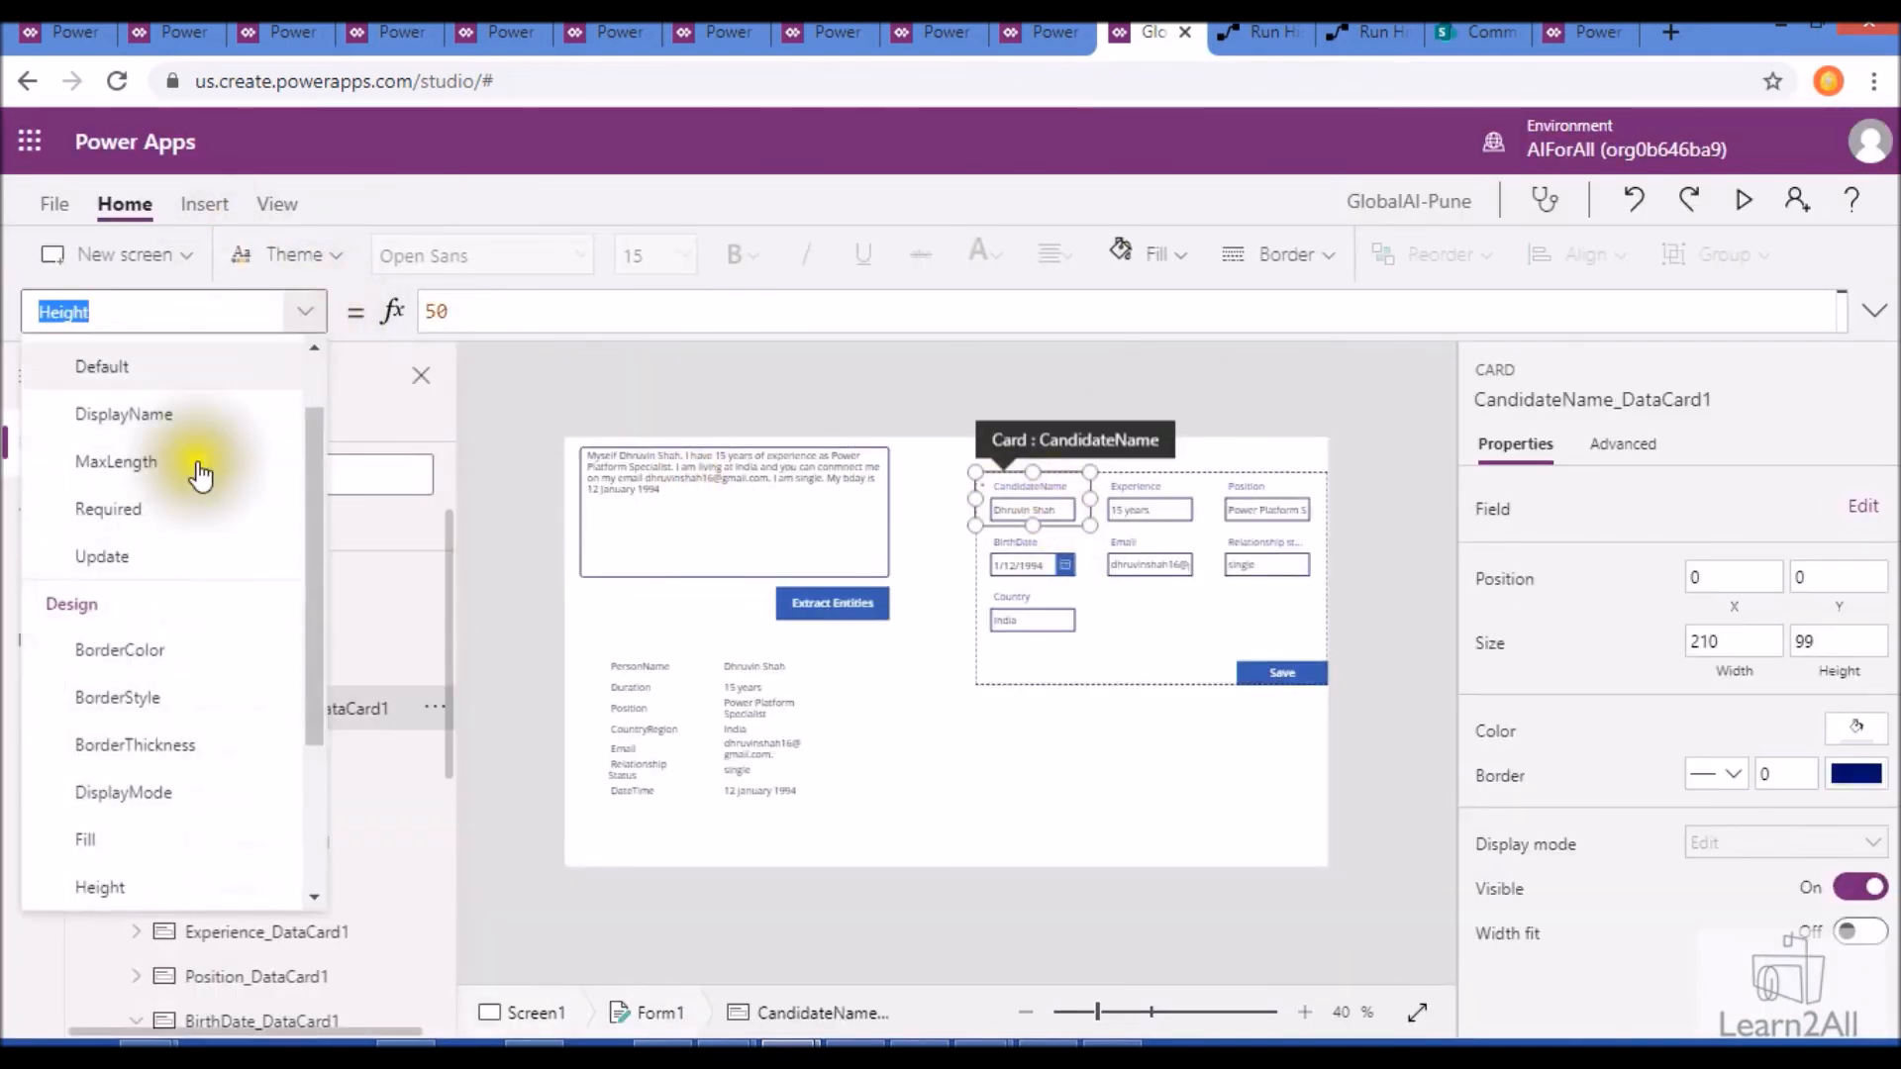
{"action": "scroll", "coordinate": [170, 556], "scroll_direction": "up", "scroll_amount": 2}
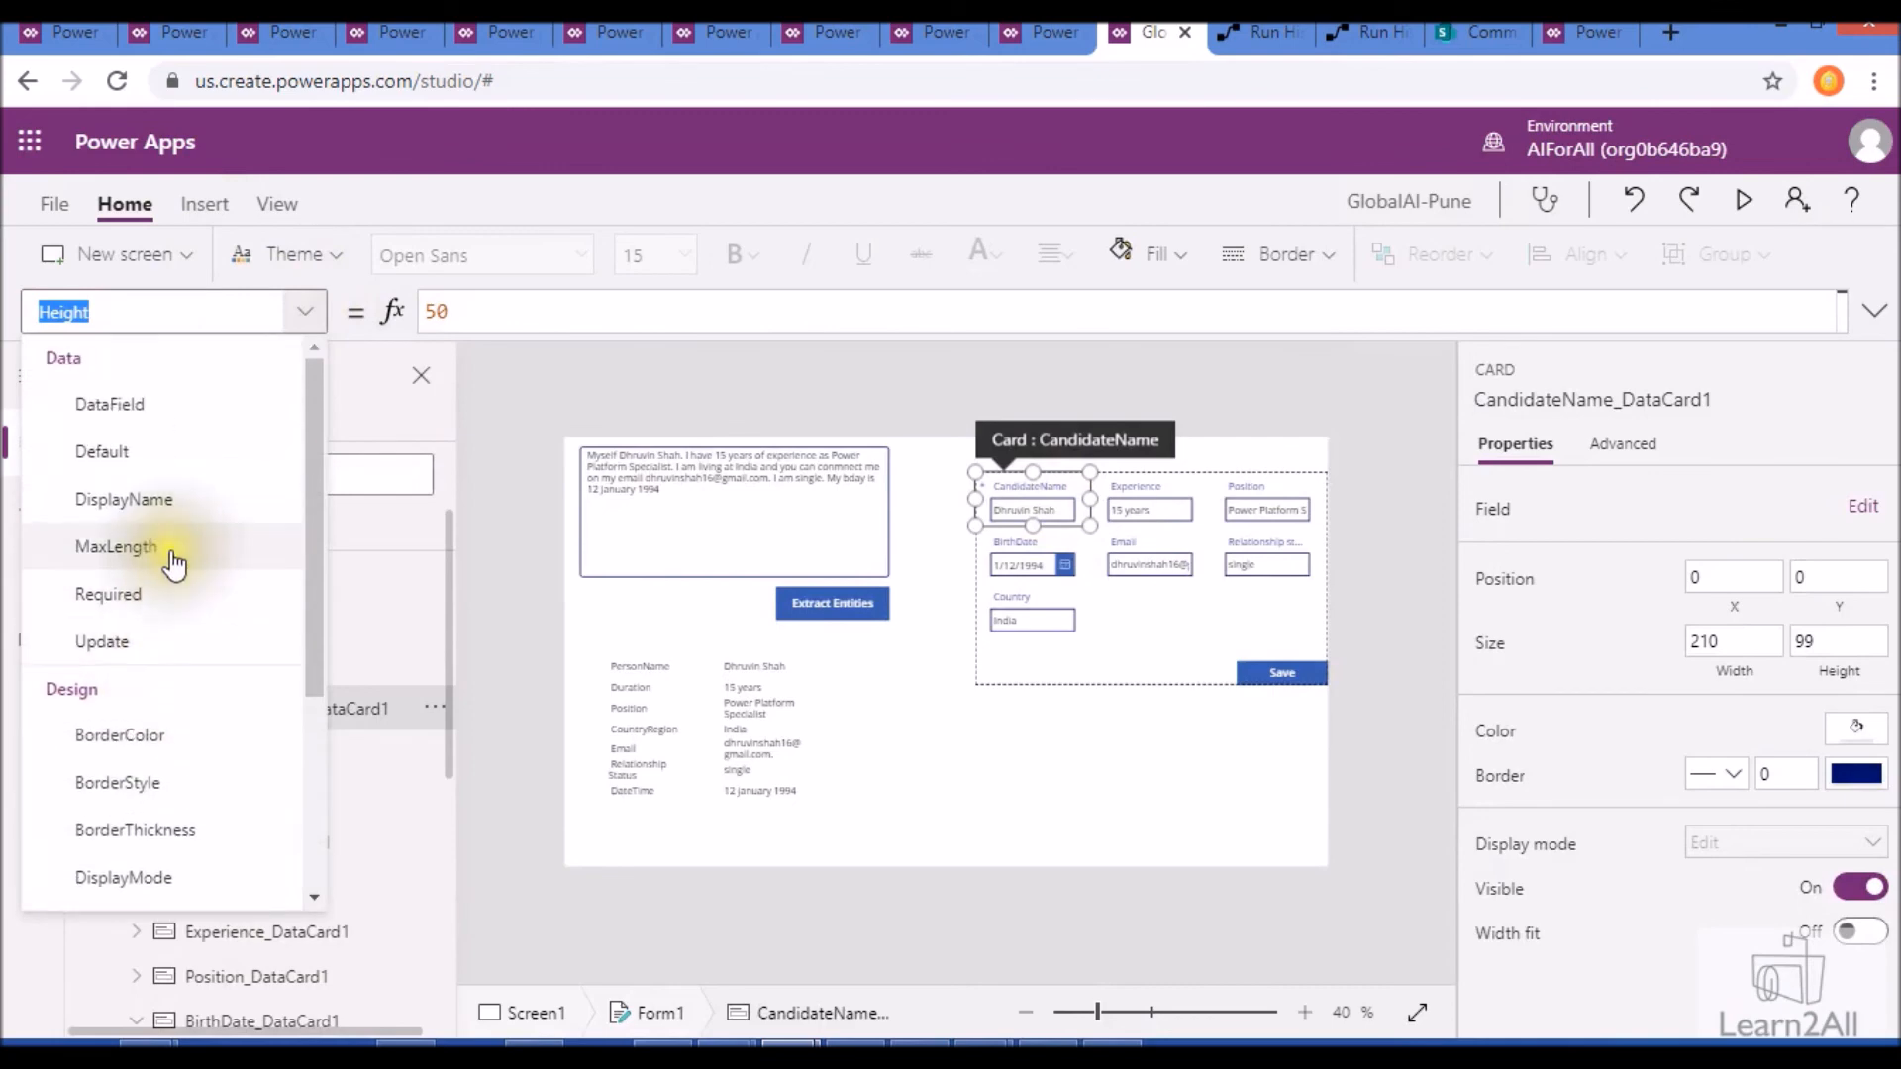
{"action": "left_click", "coordinate": [187, 454]}
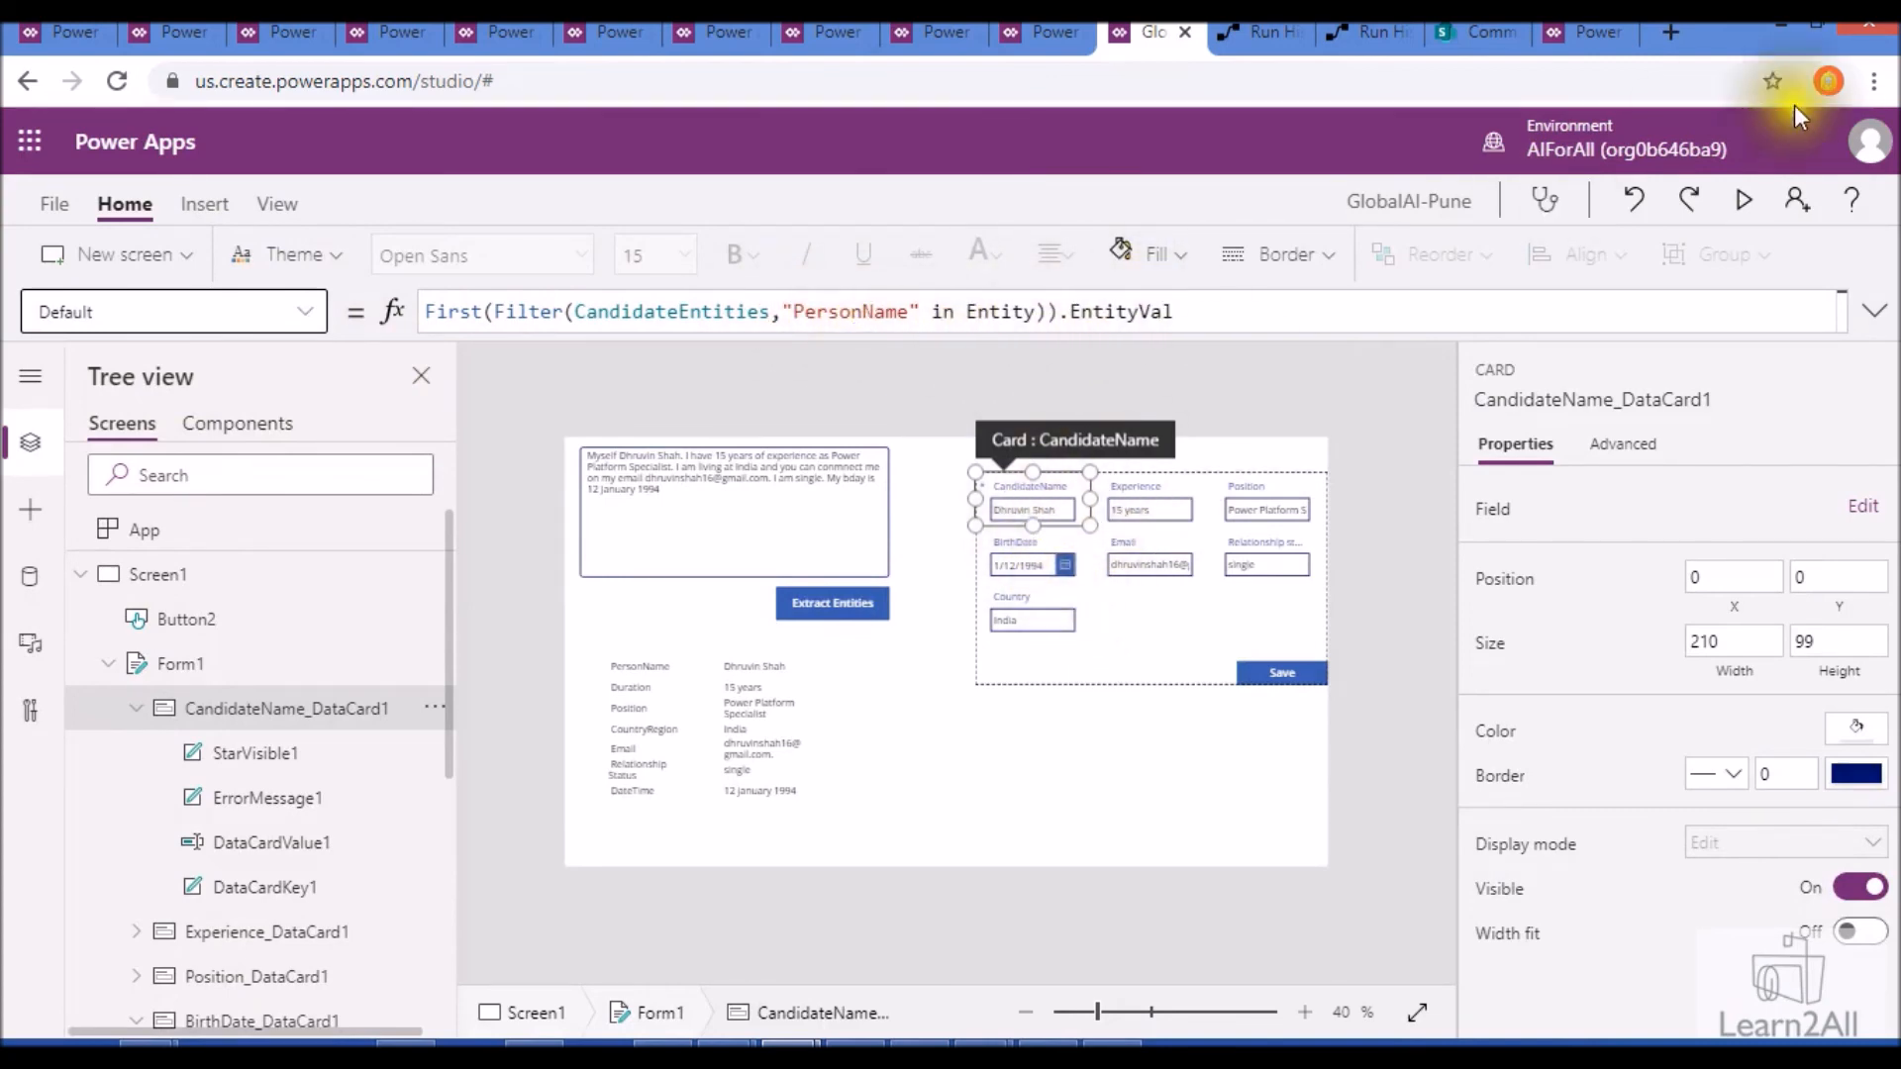
- Preview the app, save the extracted candidate form, and reload the SharePoint HR Candidate list to check the saved item
{"action": "left_click", "coordinate": [1743, 199]}
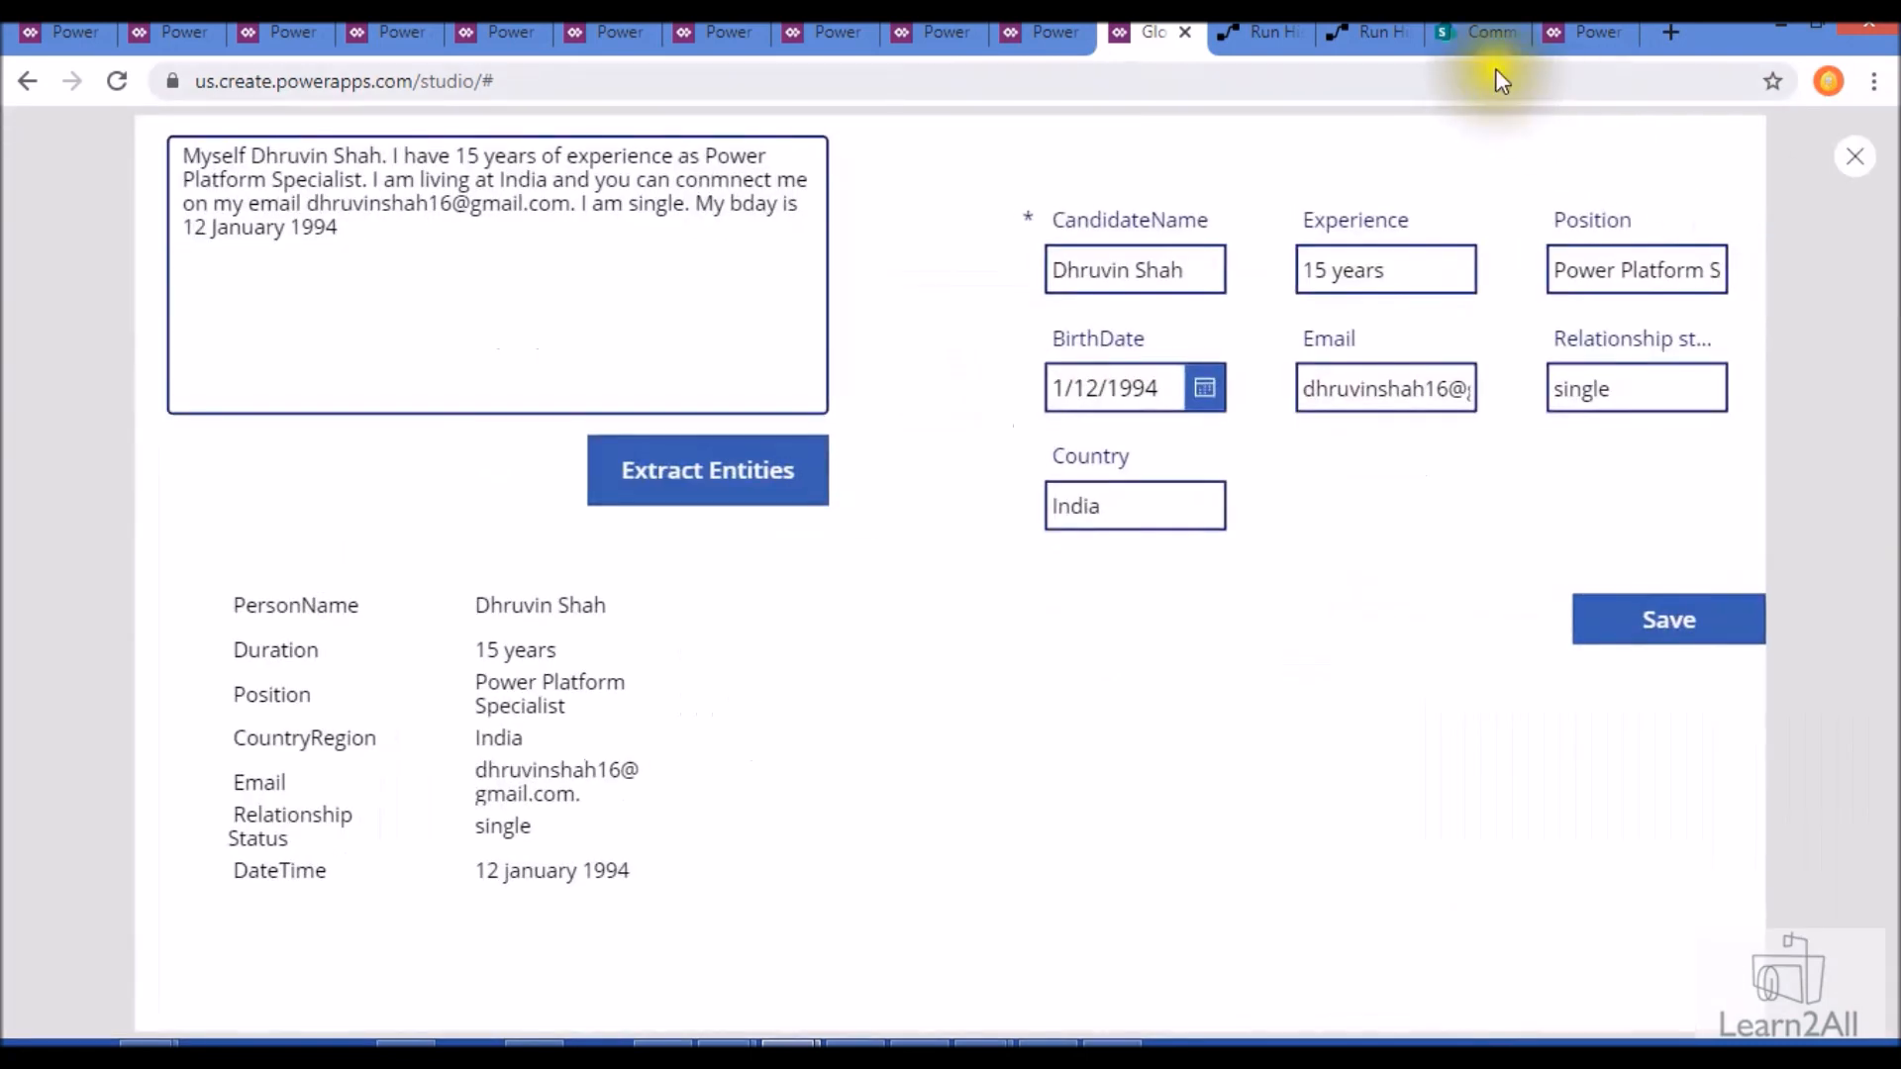
{"action": "left_click", "coordinate": [1473, 32]}
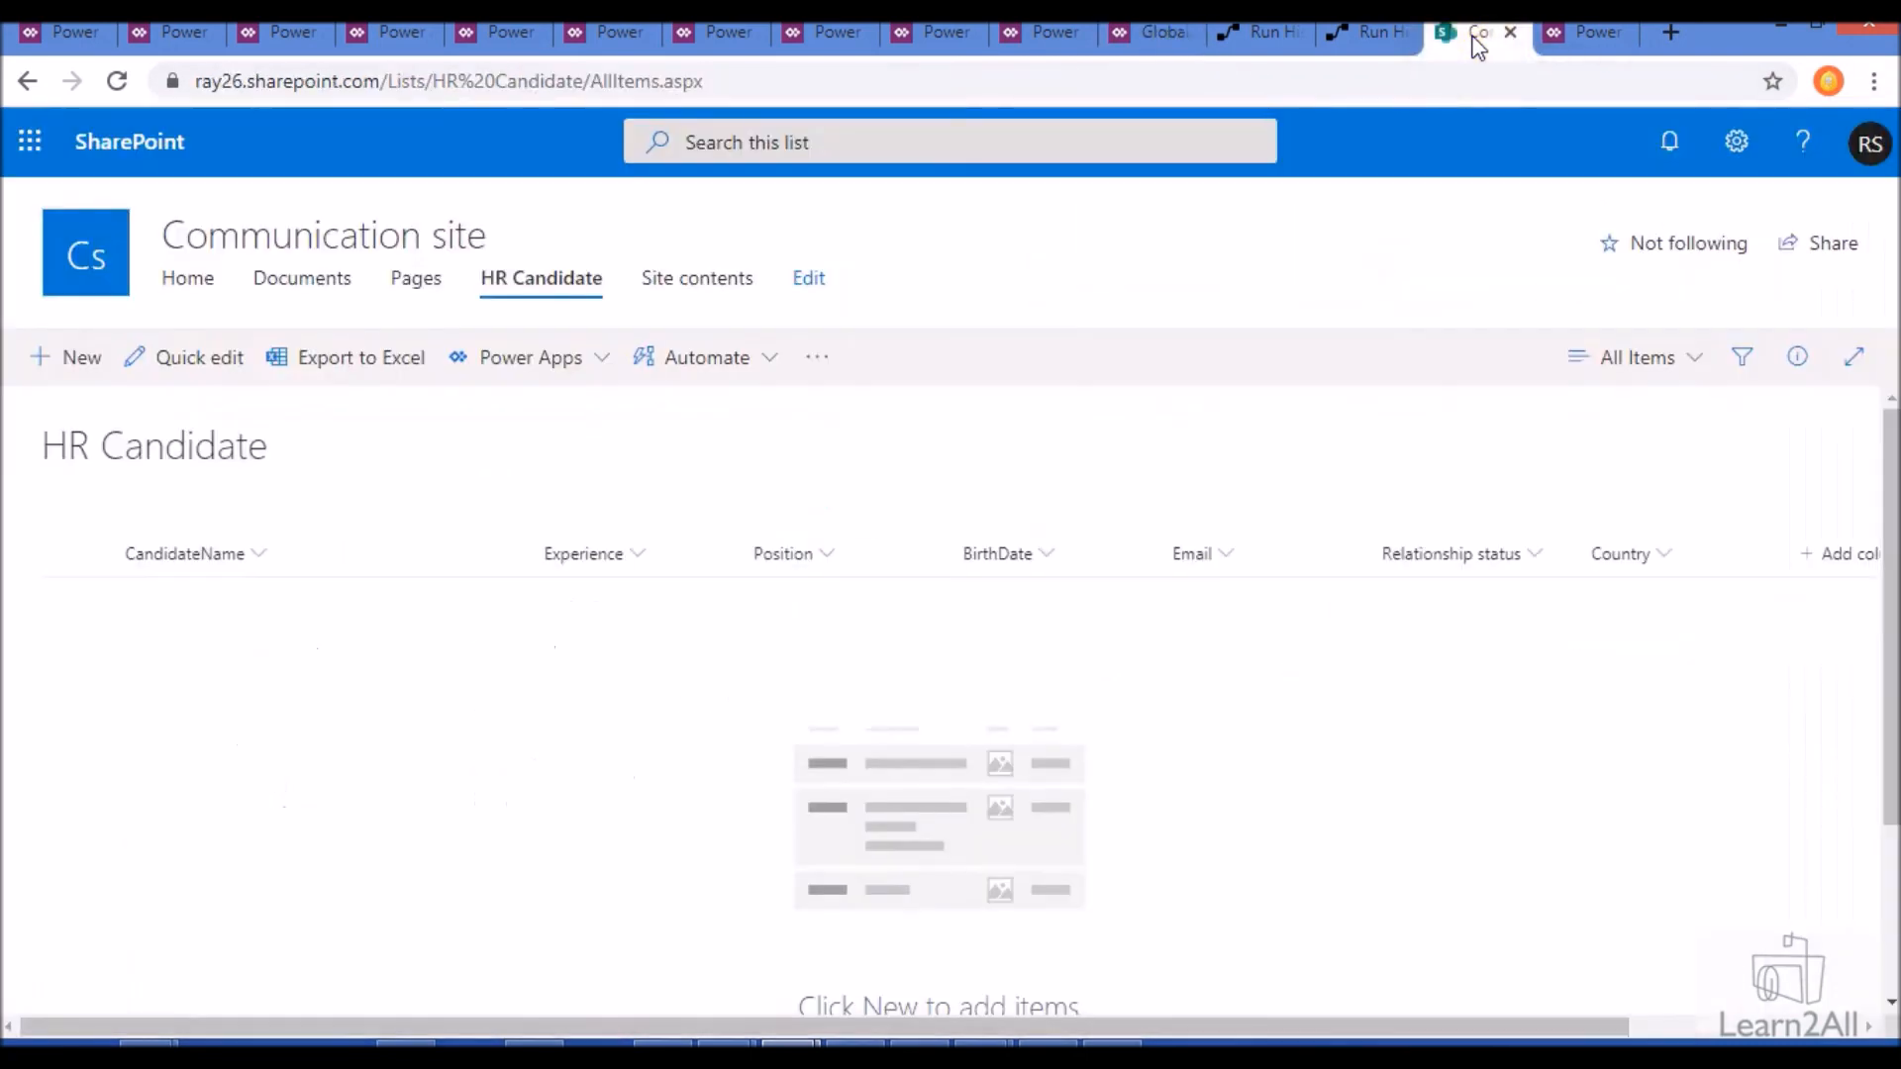
{"action": "left_click", "coordinate": [1144, 42]}
{"action": "left_click", "coordinate": [1646, 621]}
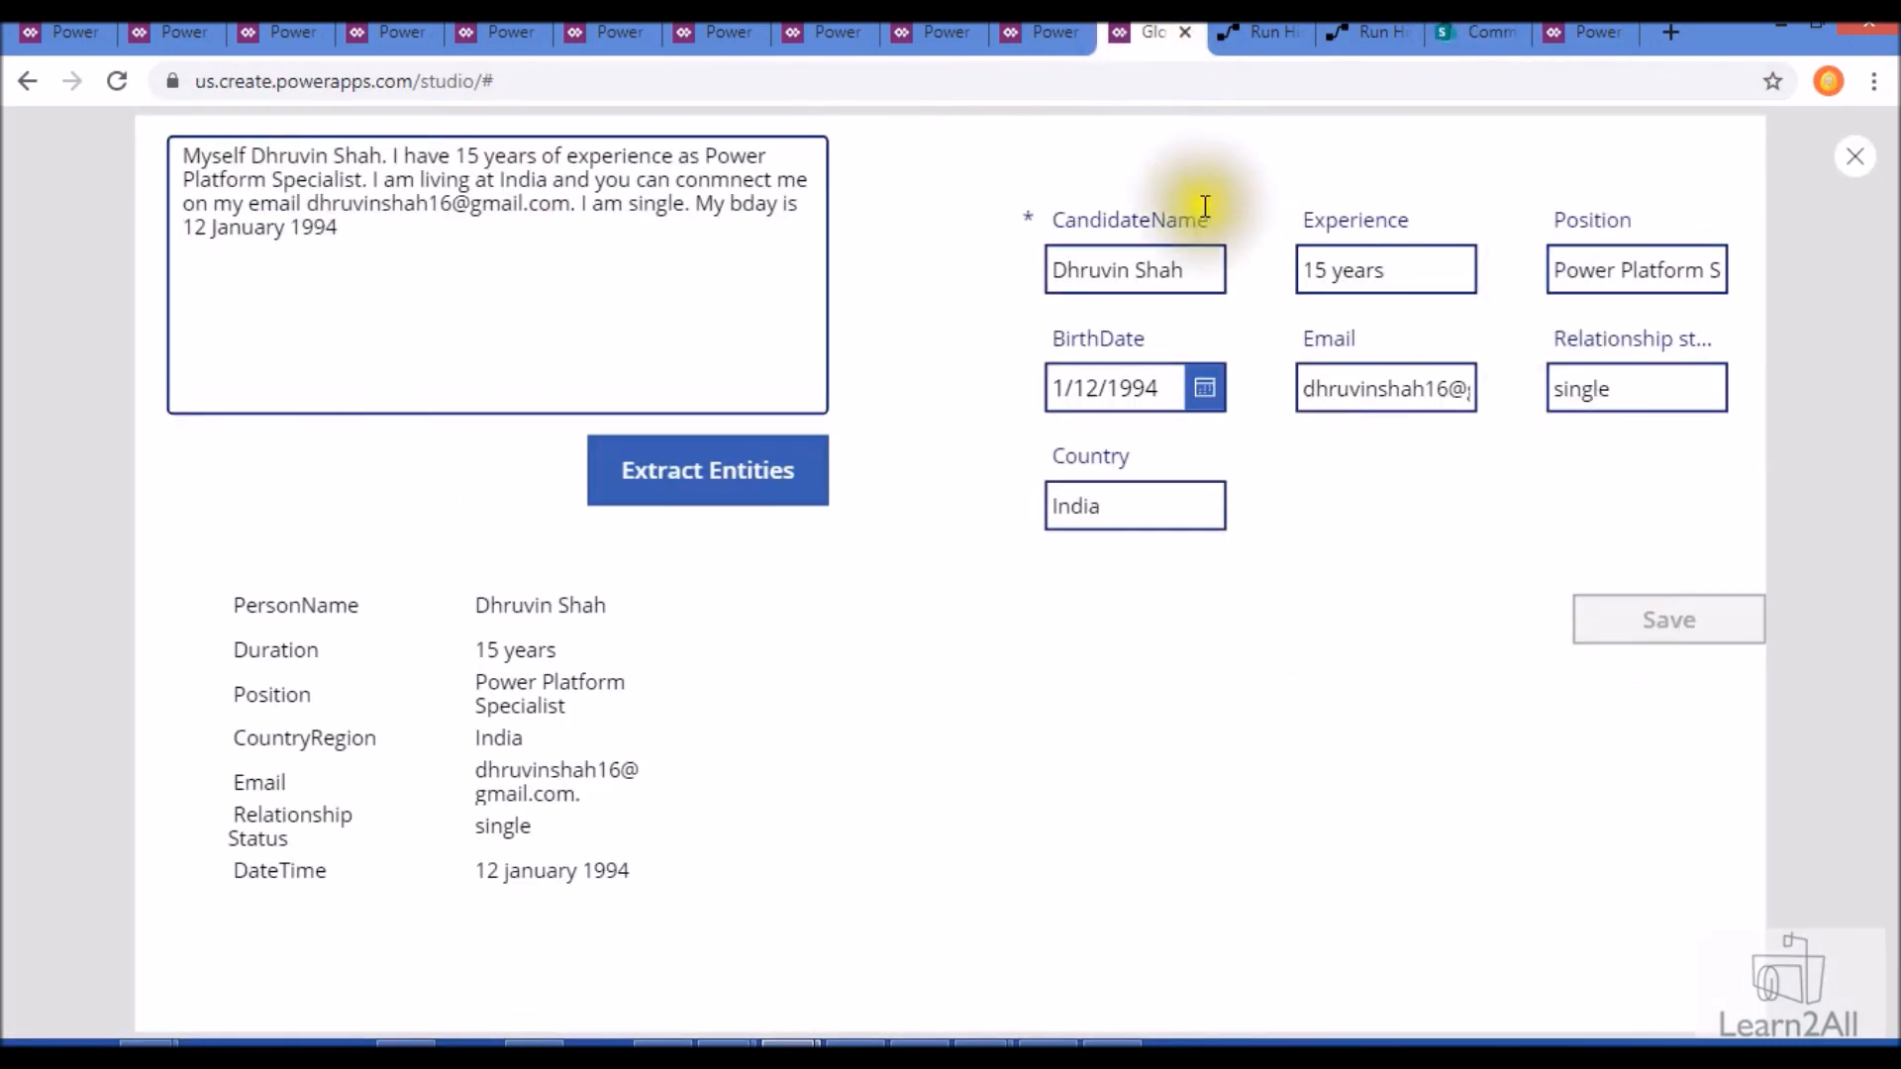
{"action": "left_click", "coordinate": [1479, 33]}
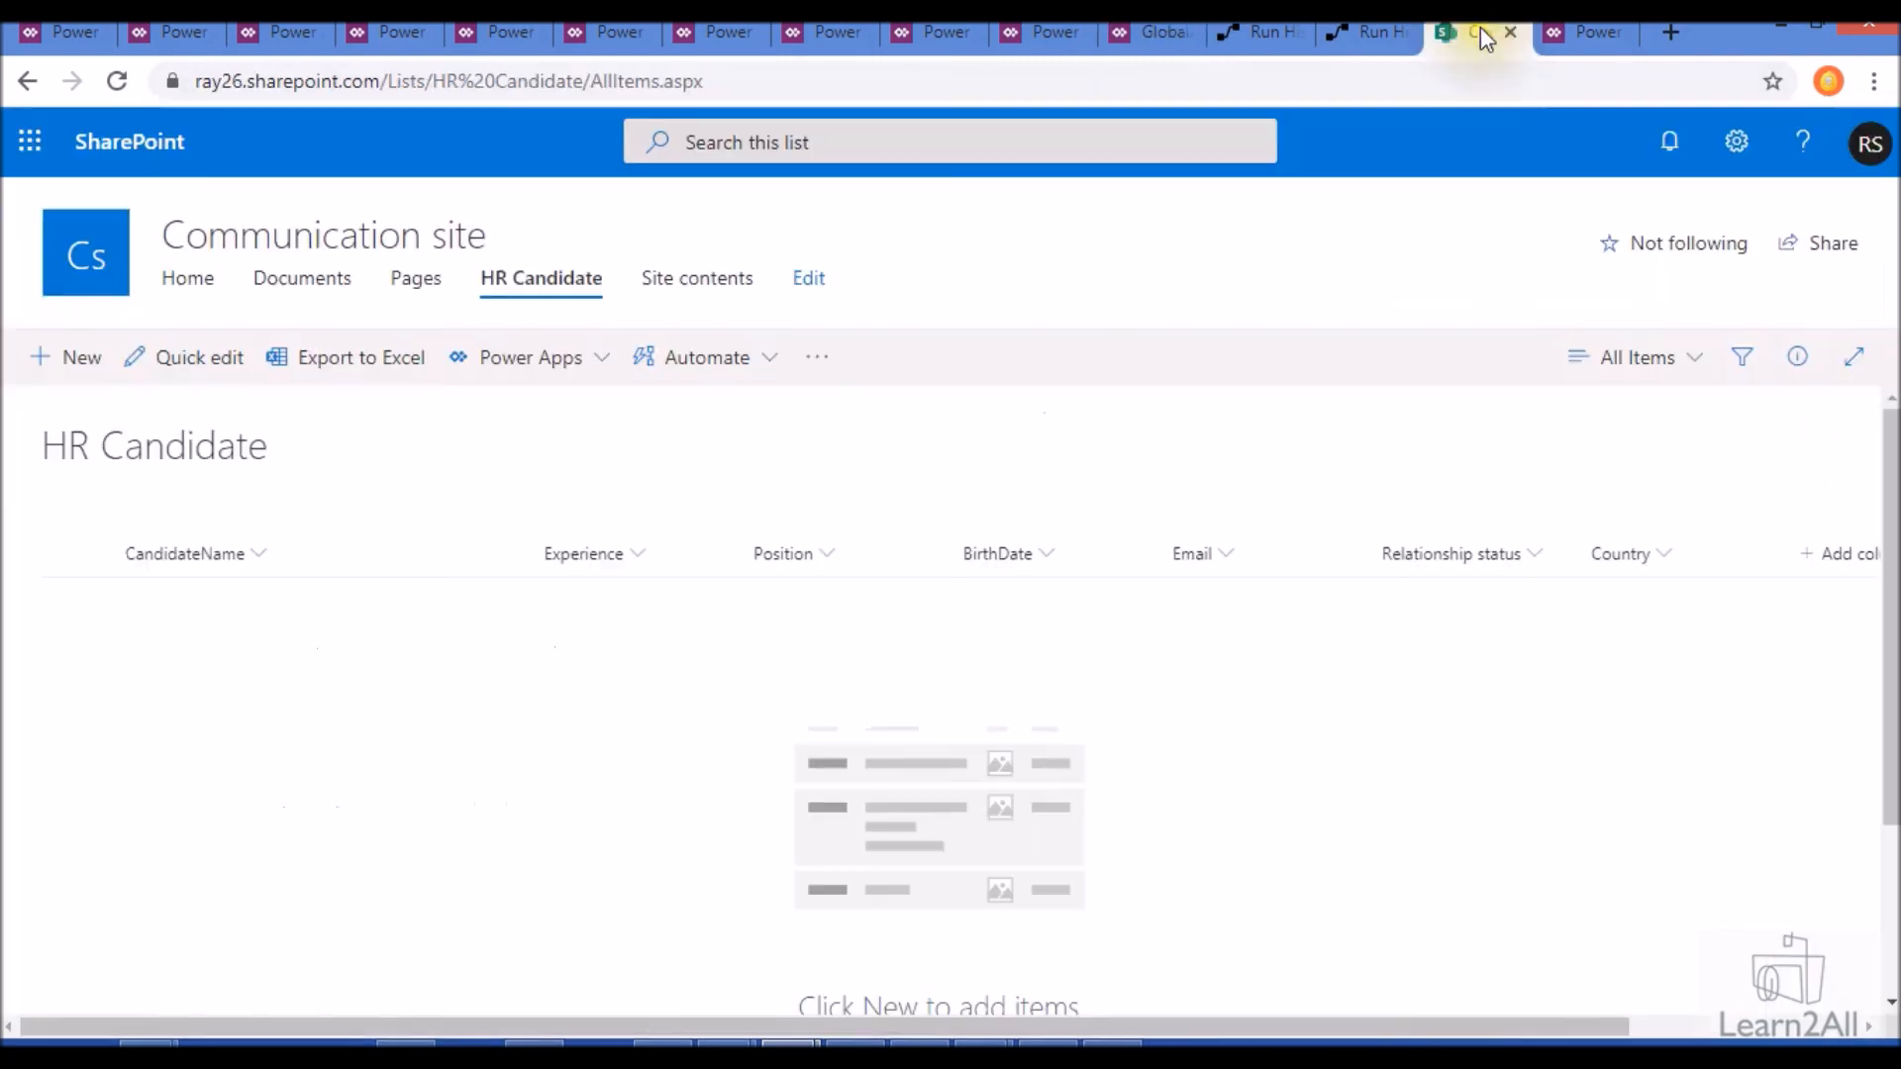
{"action": "left_click", "coordinate": [117, 81]}
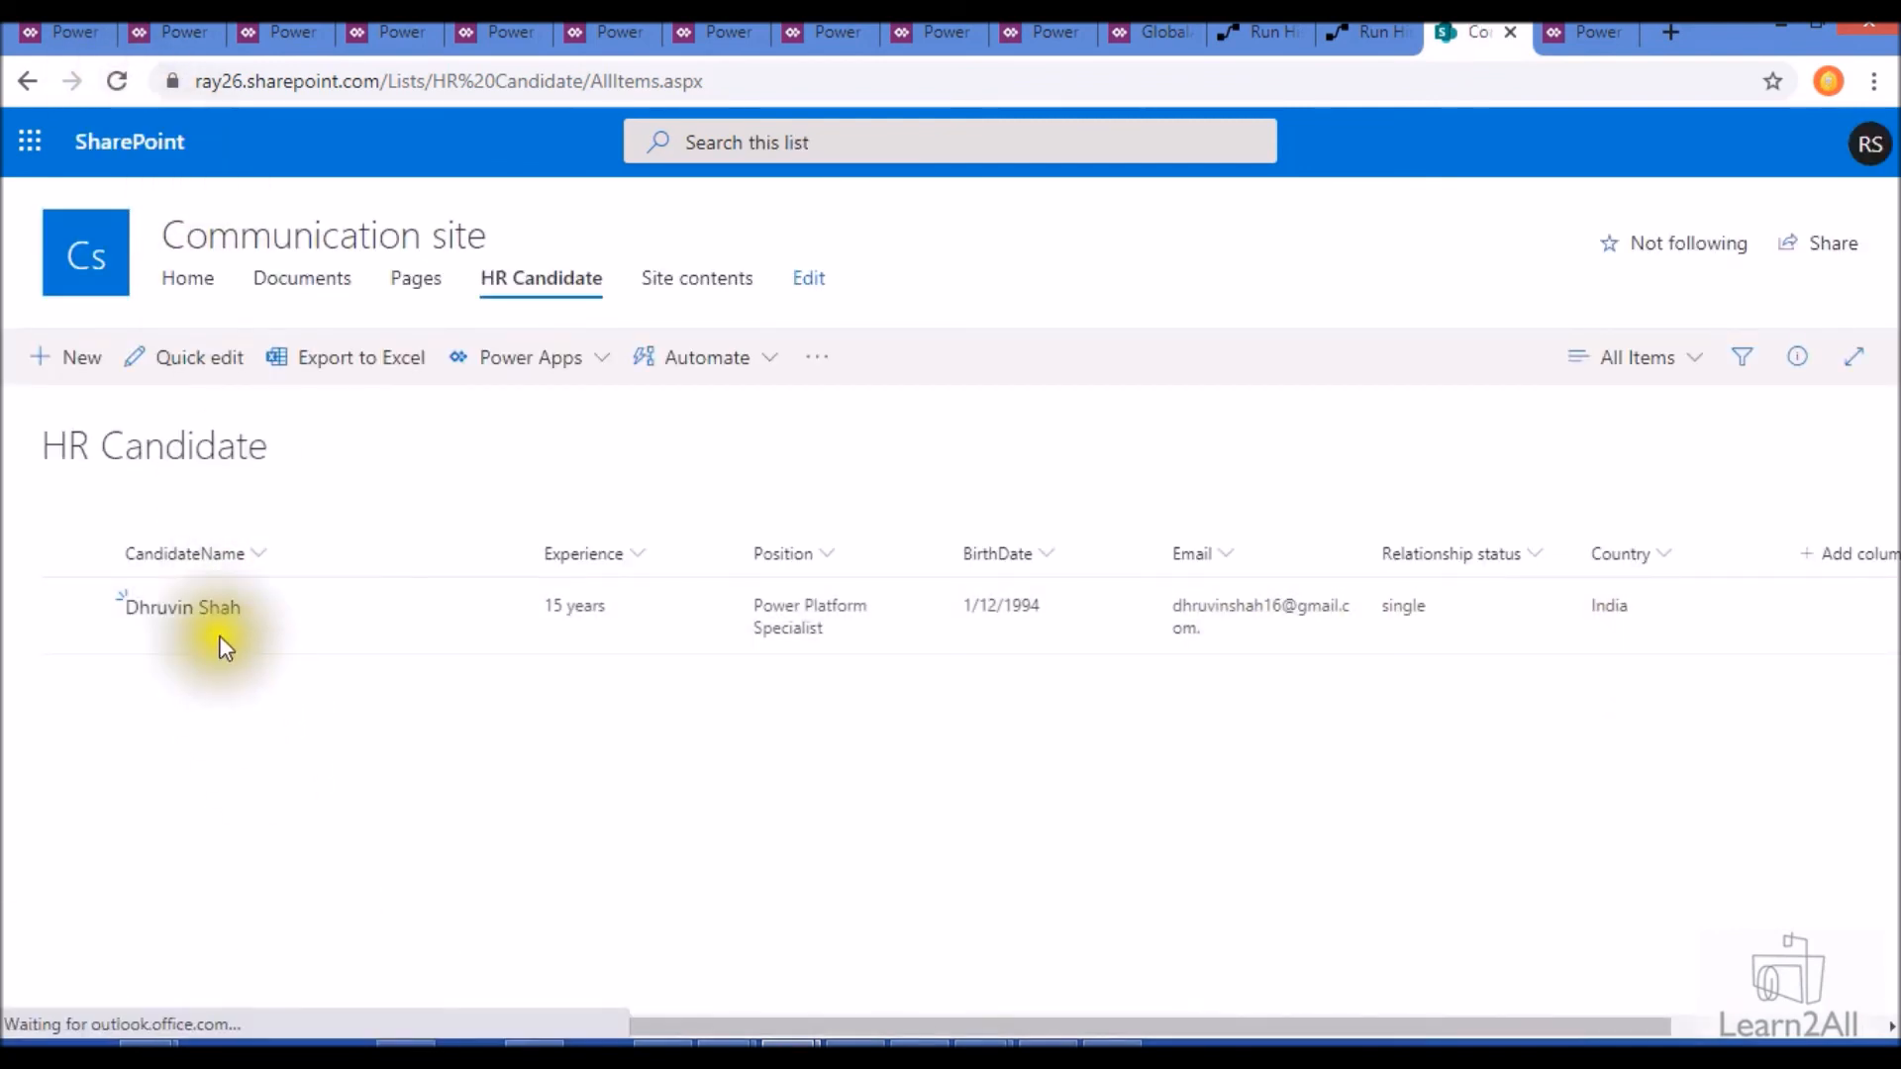
- Delete the saved candidate item from the HR Candidate list
{"action": "left_click", "coordinate": [77, 556]}
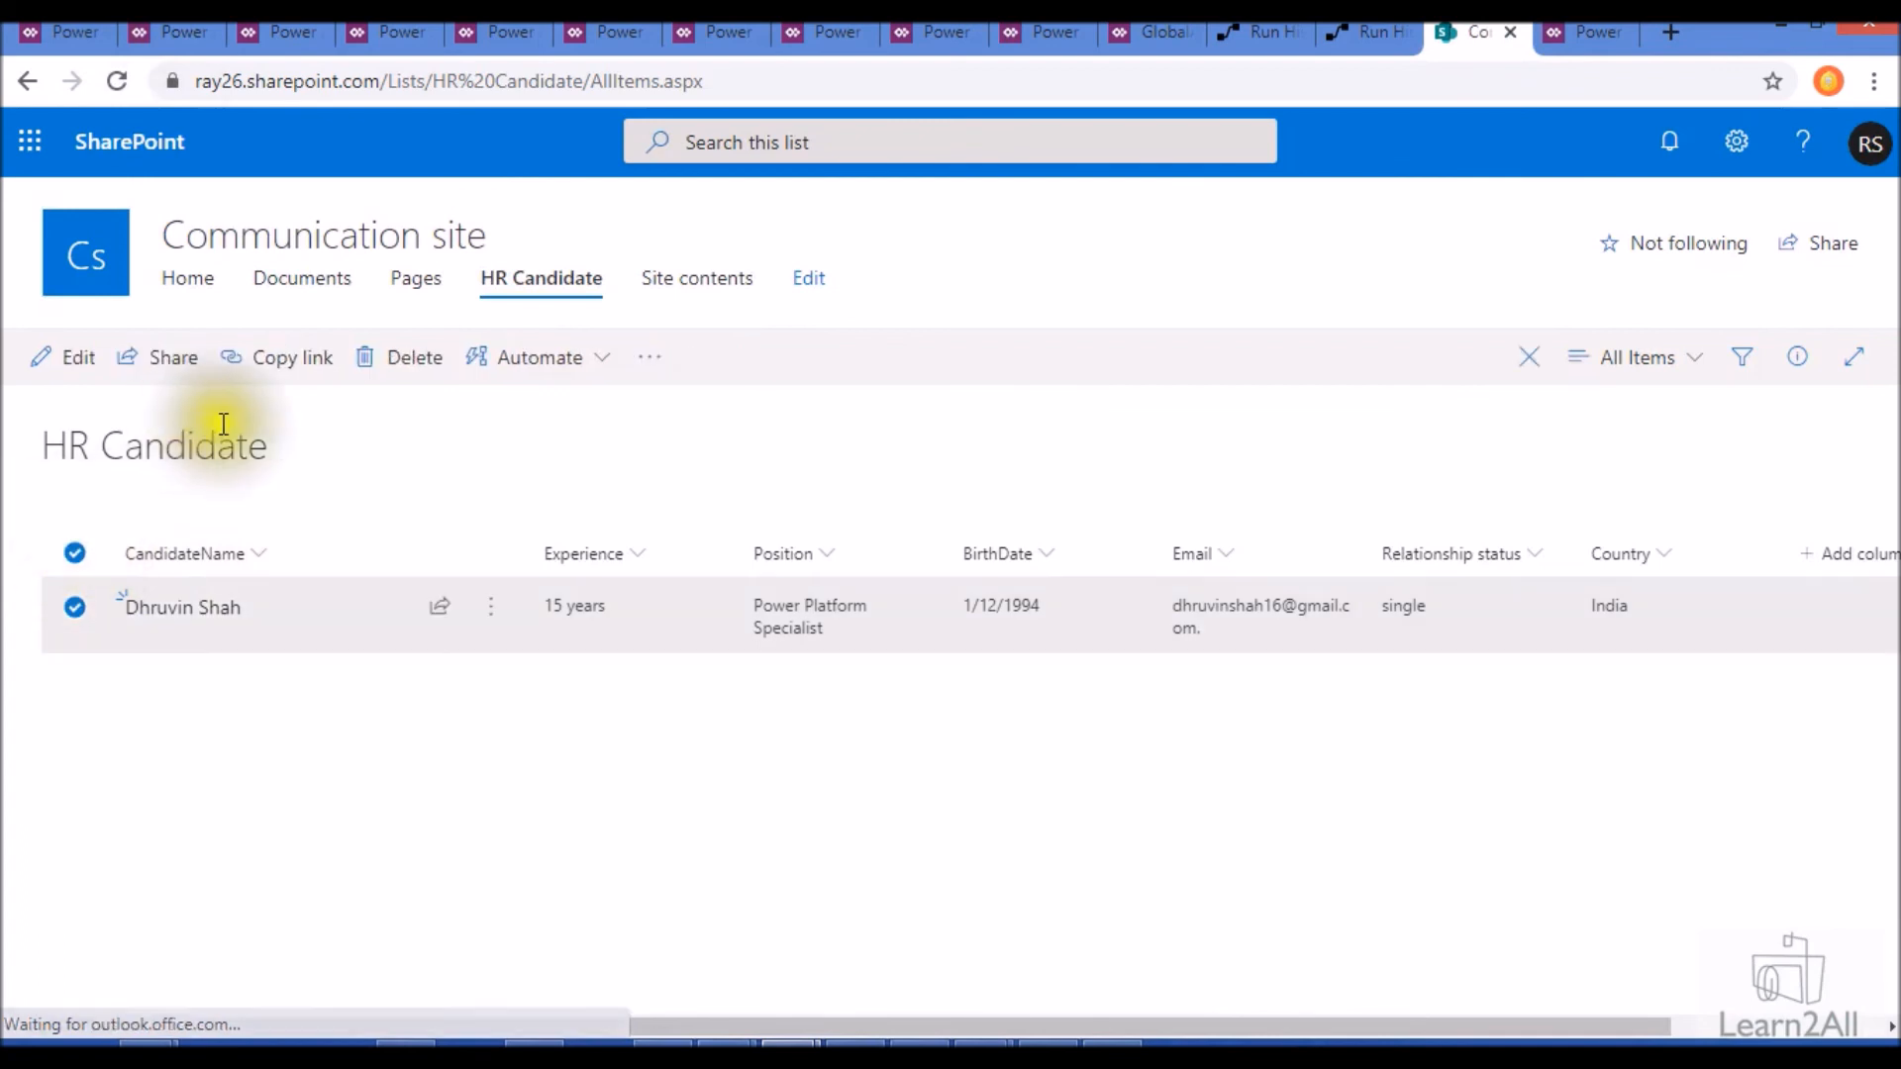
{"action": "left_click", "coordinate": [396, 357]}
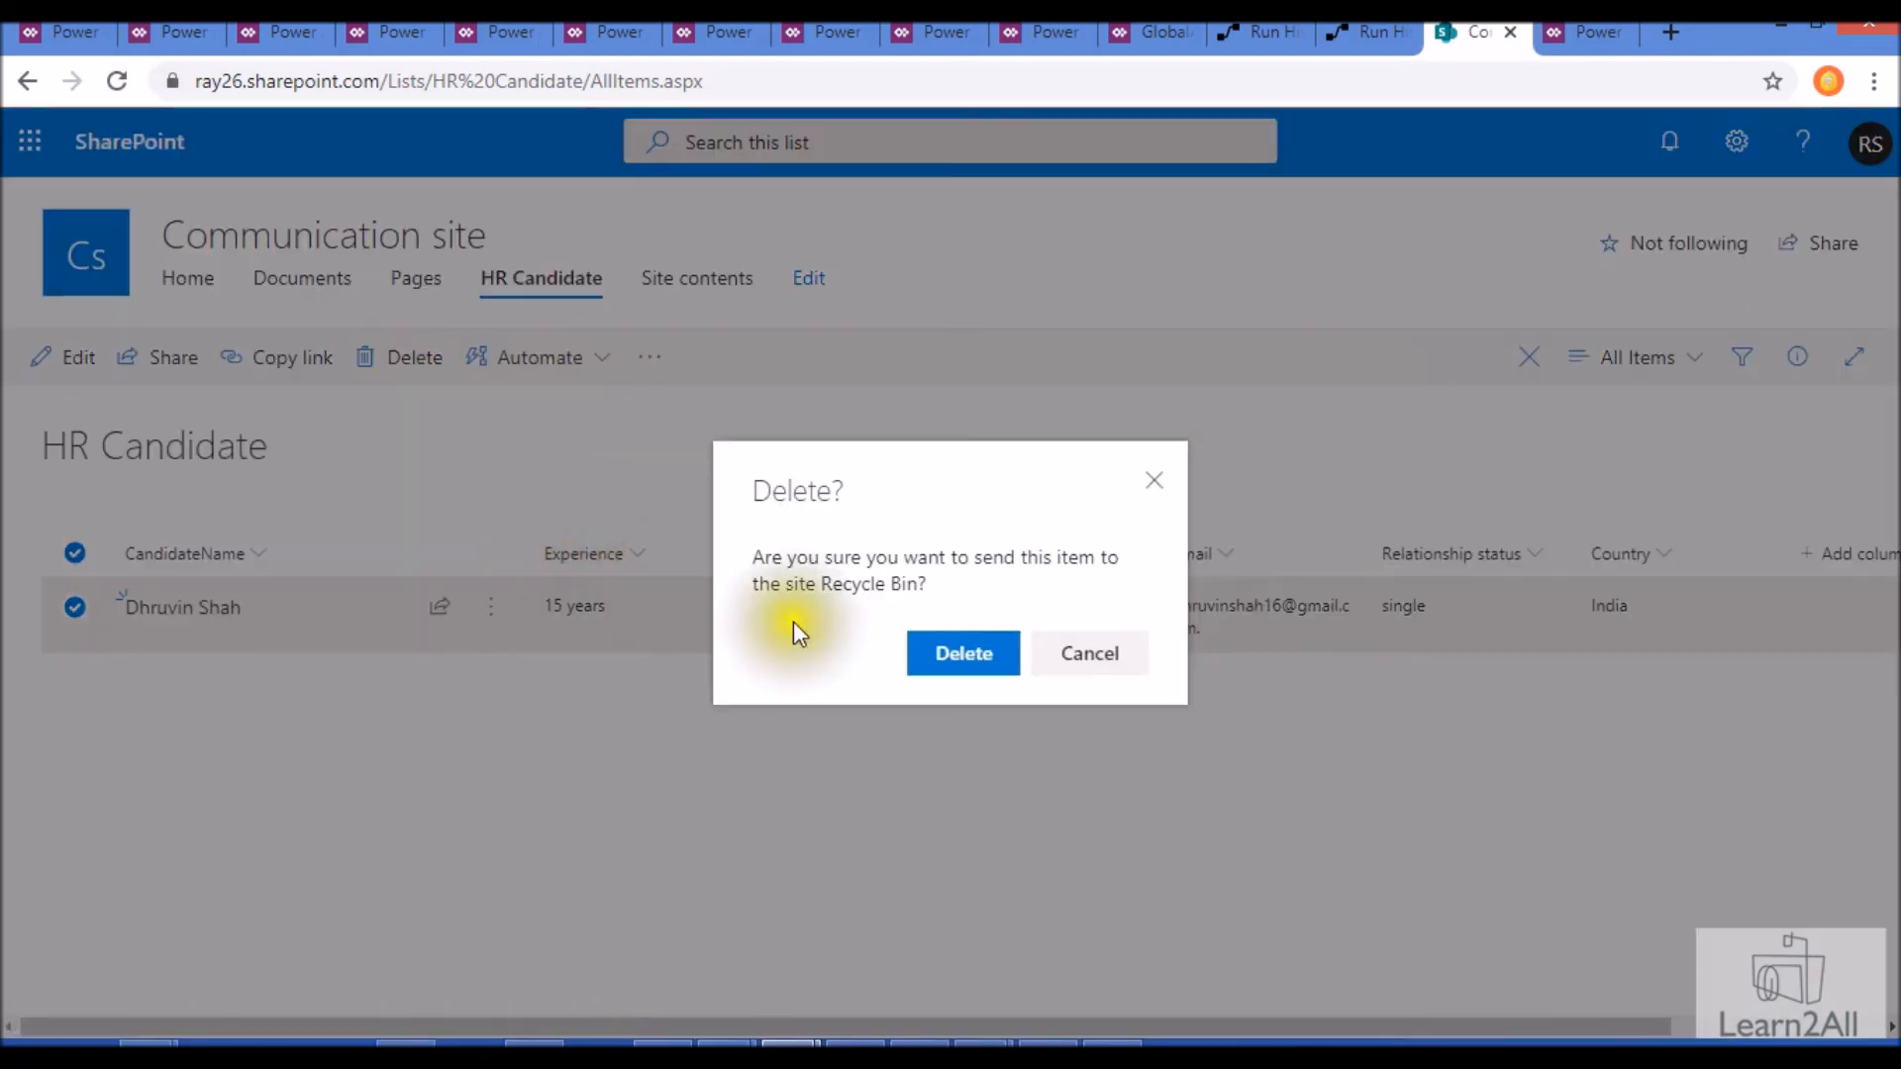
{"action": "left_click", "coordinate": [1008, 666]}
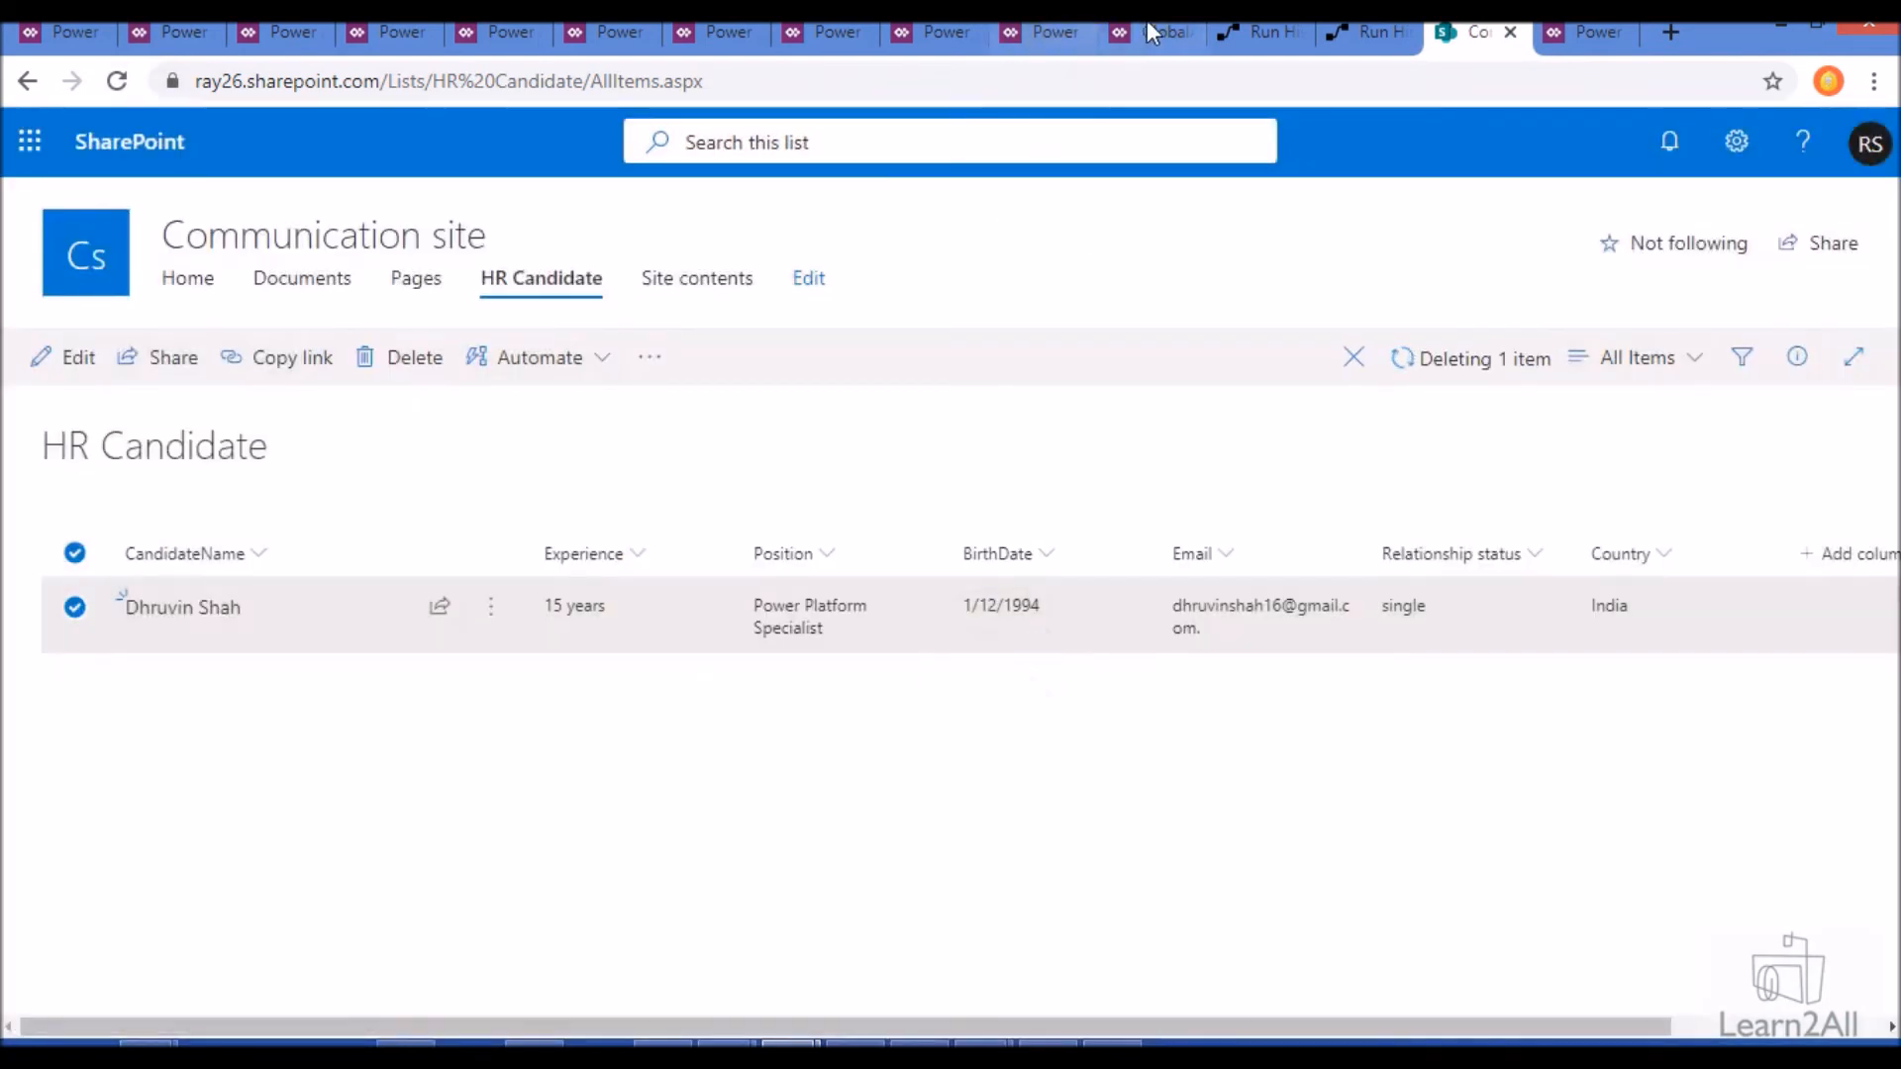
- Exit the canvas app's preview and review the Button -> Predict run from its PowerApps trigger through the vCandidateText variable inputs
{"action": "left_click", "coordinate": [1151, 30]}
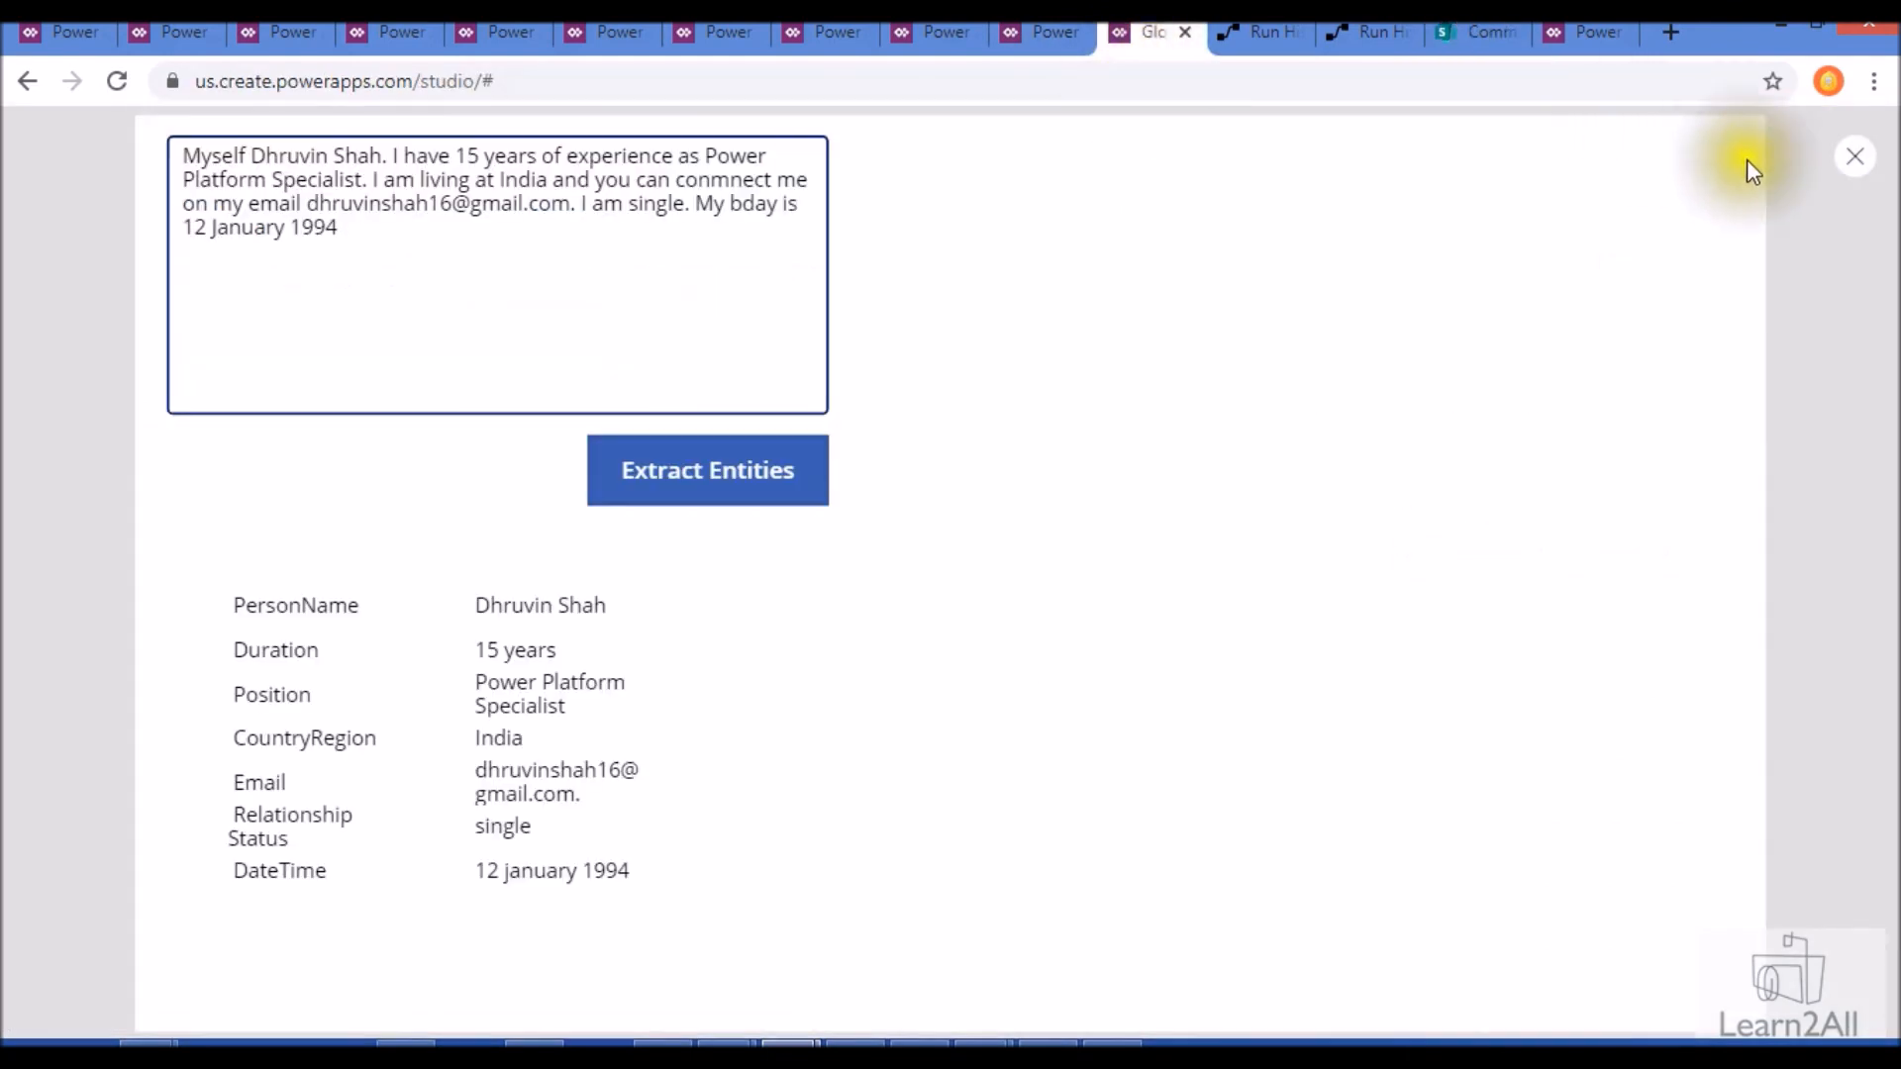
{"action": "key", "text": "Escape"}
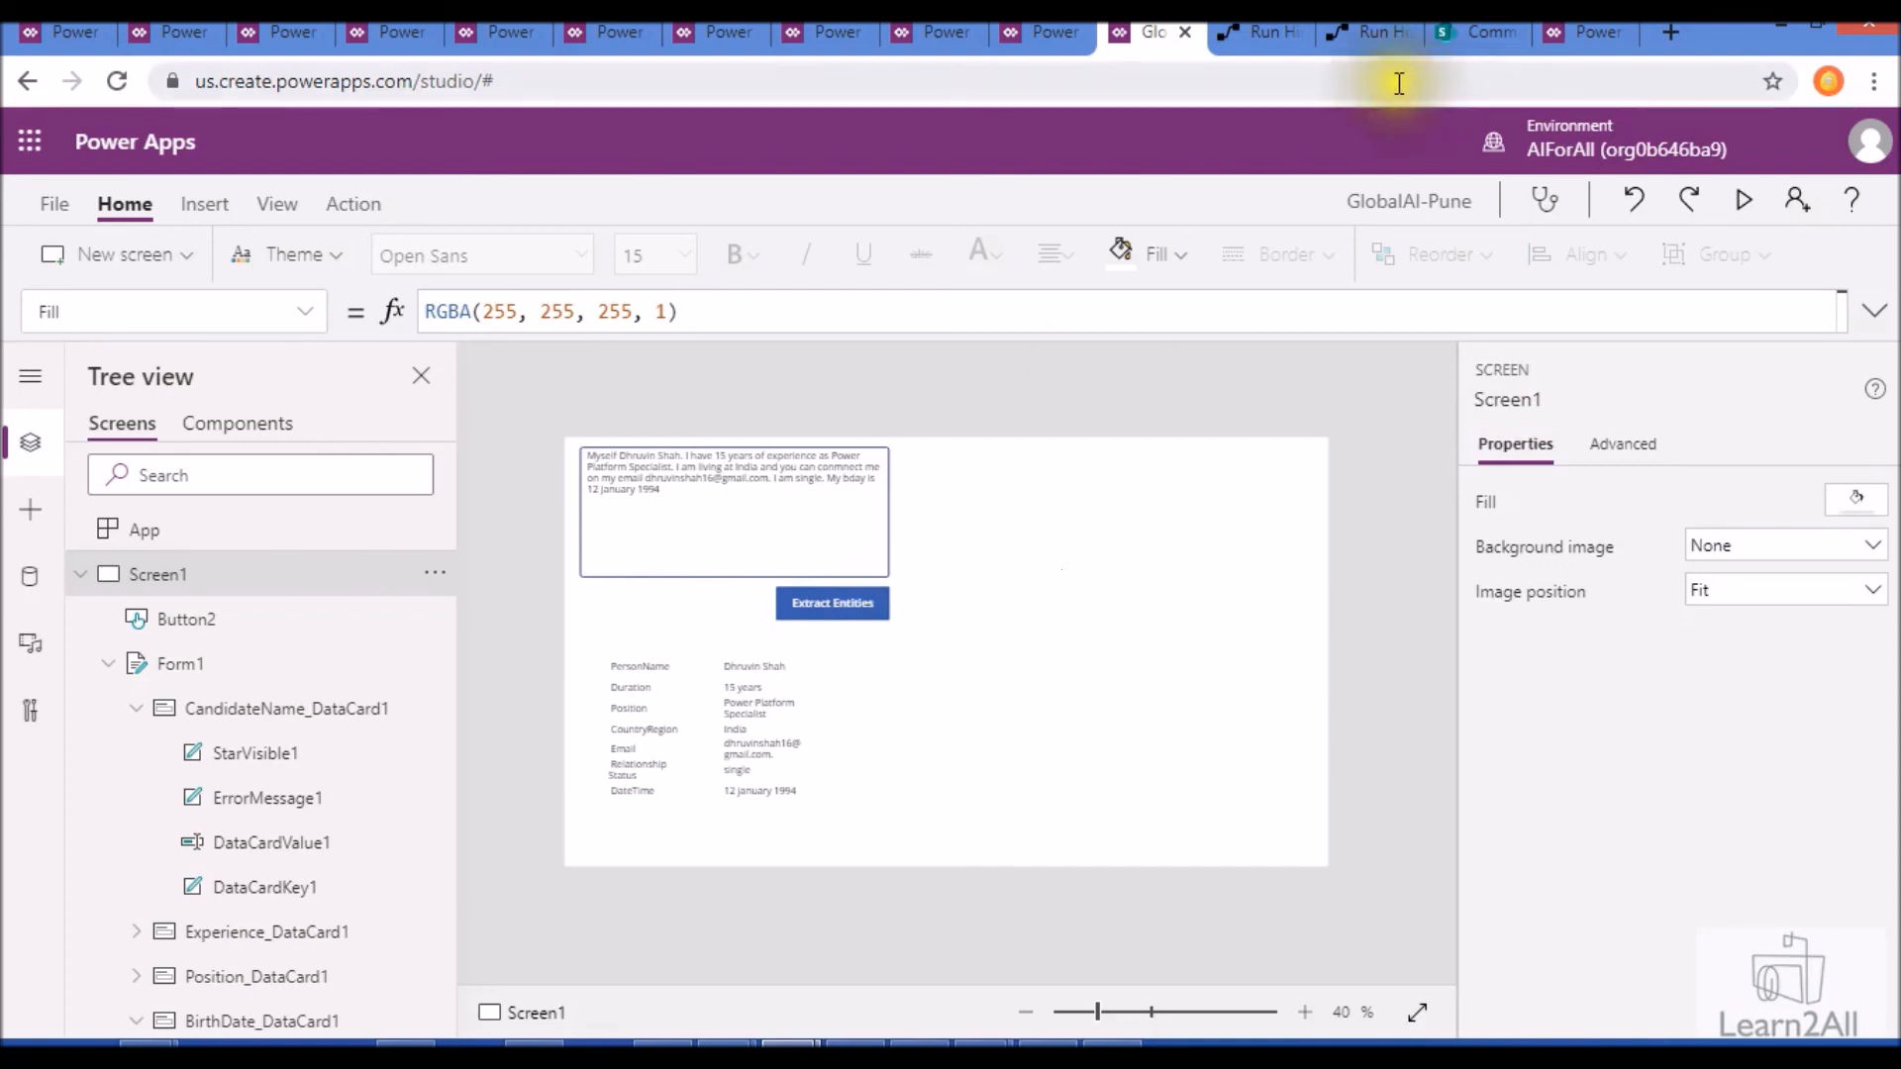
{"action": "left_click", "coordinate": [1265, 27]}
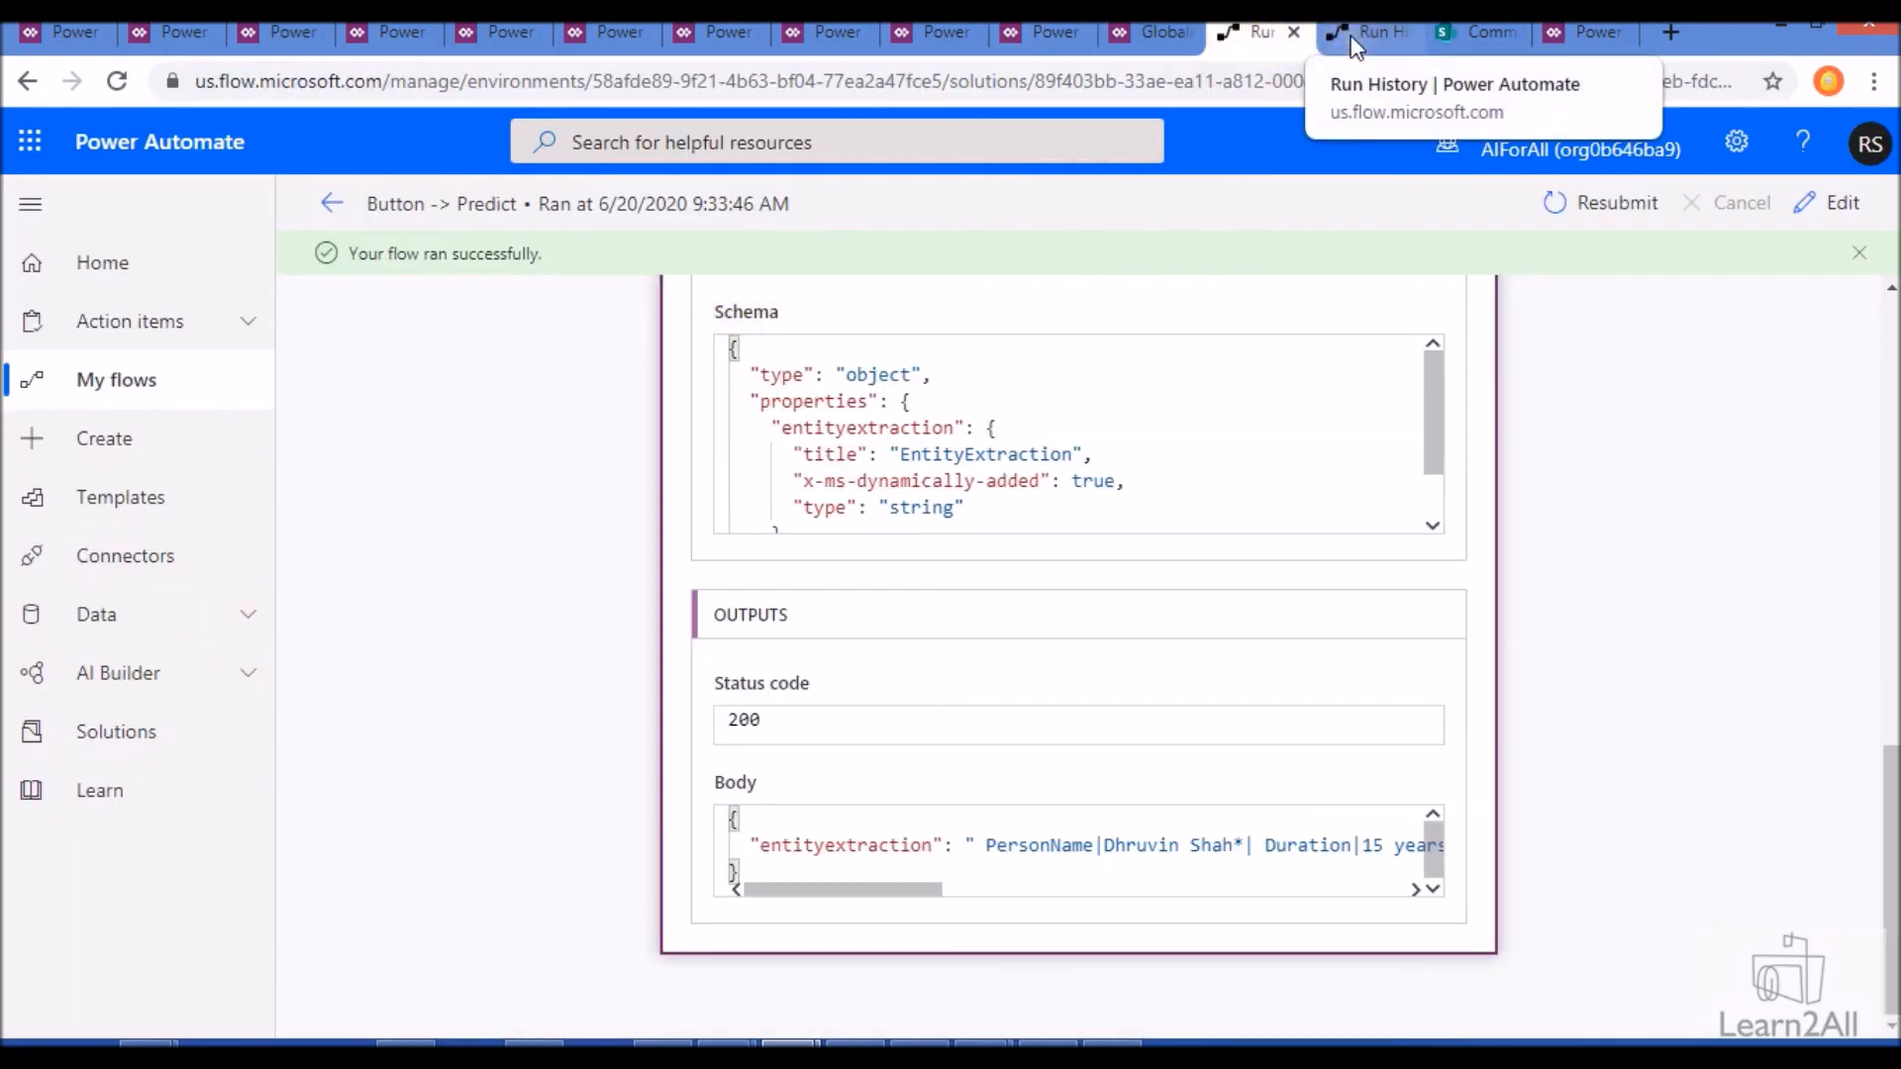
{"action": "left_click", "coordinate": [1116, 399]}
{"action": "scroll", "coordinate": [1106, 591], "scroll_direction": "up", "scroll_amount": 4}
{"action": "scroll", "coordinate": [1106, 591], "scroll_direction": "up", "scroll_amount": 6}
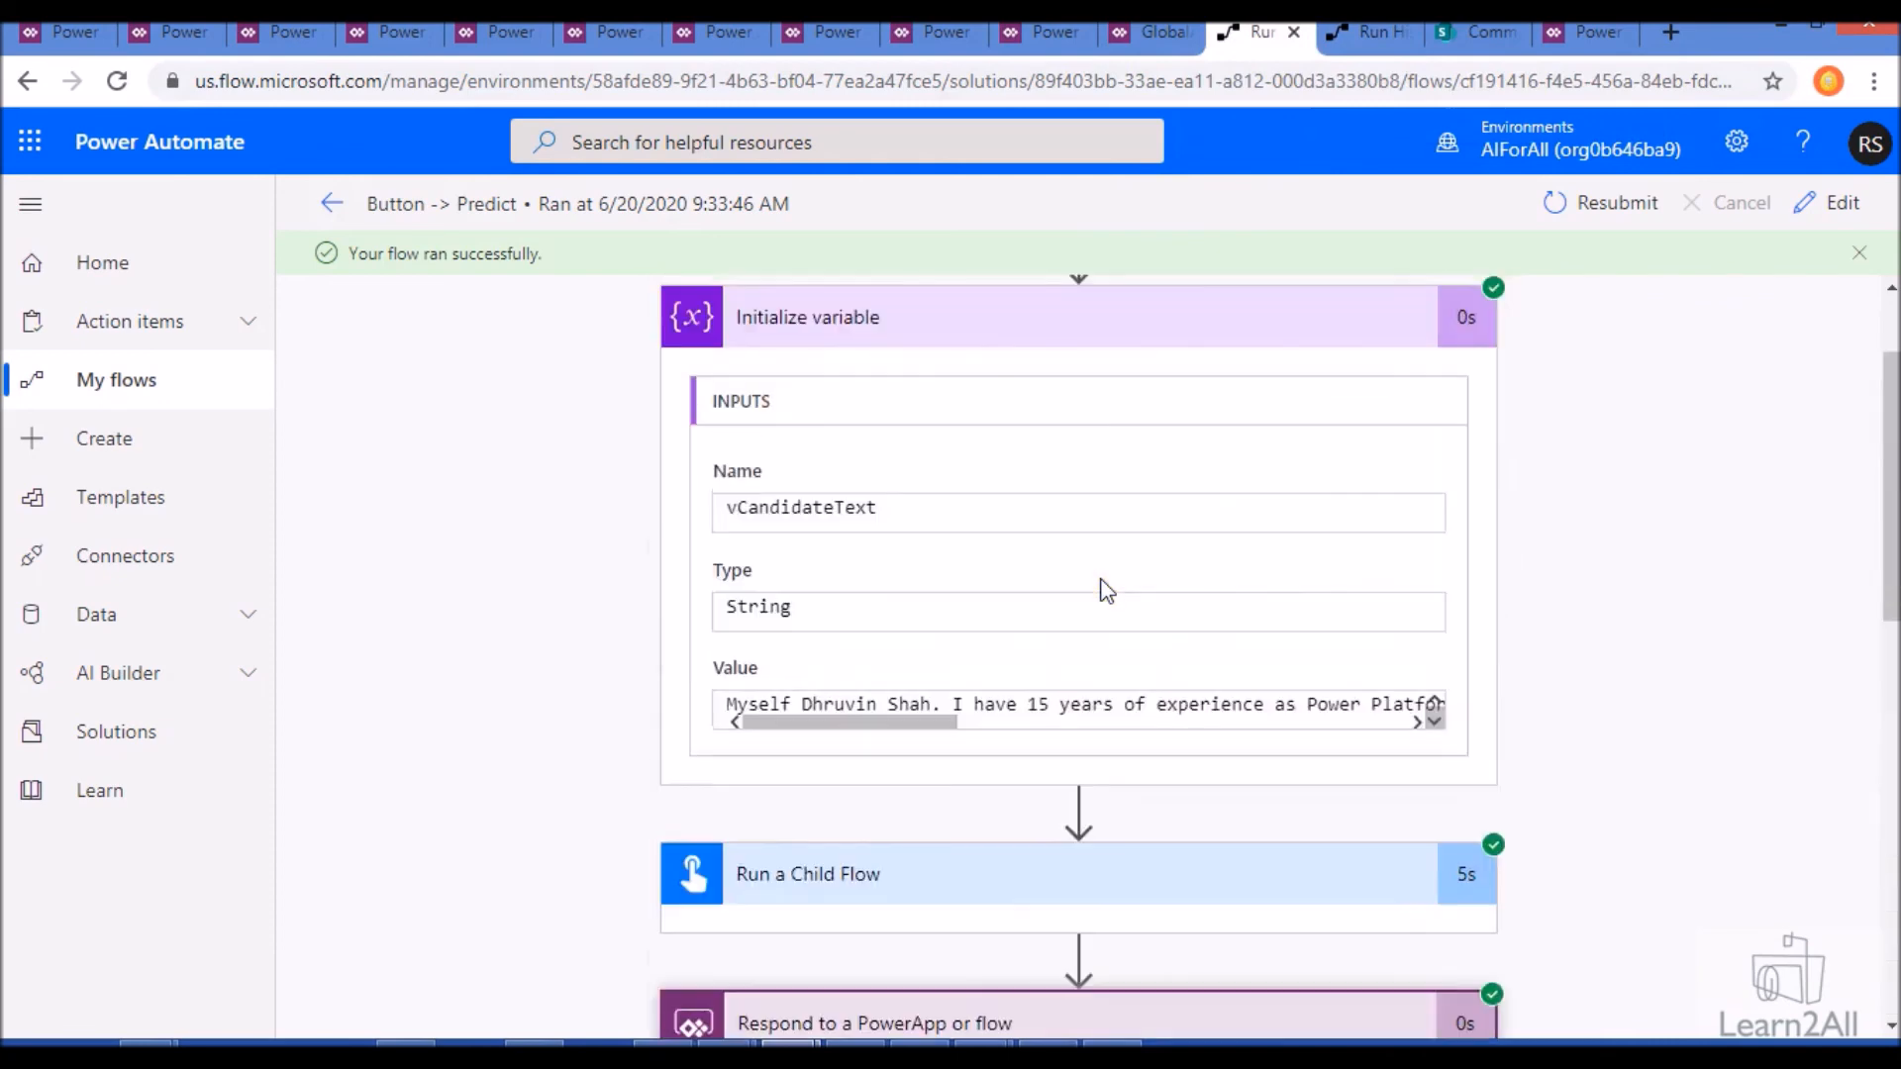
{"action": "scroll", "coordinate": [1105, 591], "scroll_direction": "up", "scroll_amount": 2}
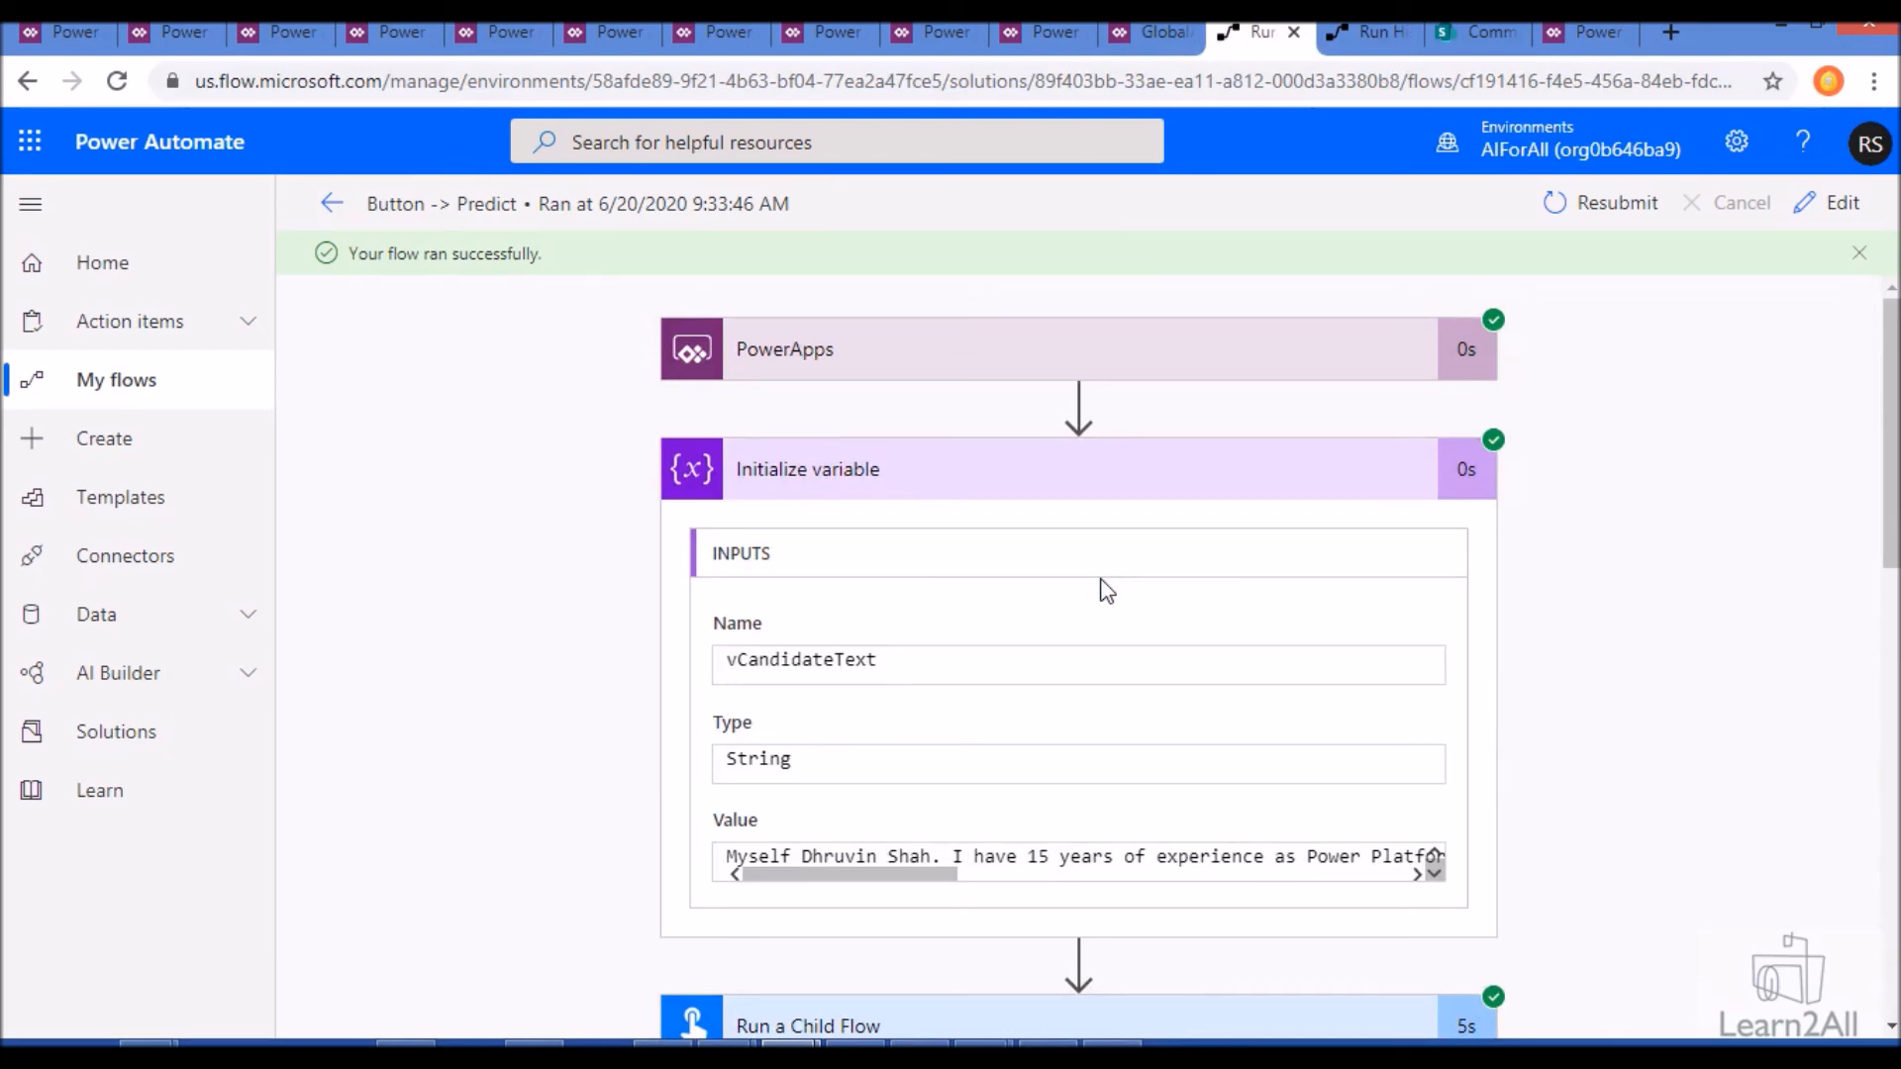
- Compare Screen1 of the GlobalAI-Pune canvas app with the Button -> Predict run, ending back in the canvas app
{"action": "left_click", "coordinate": [1155, 46]}
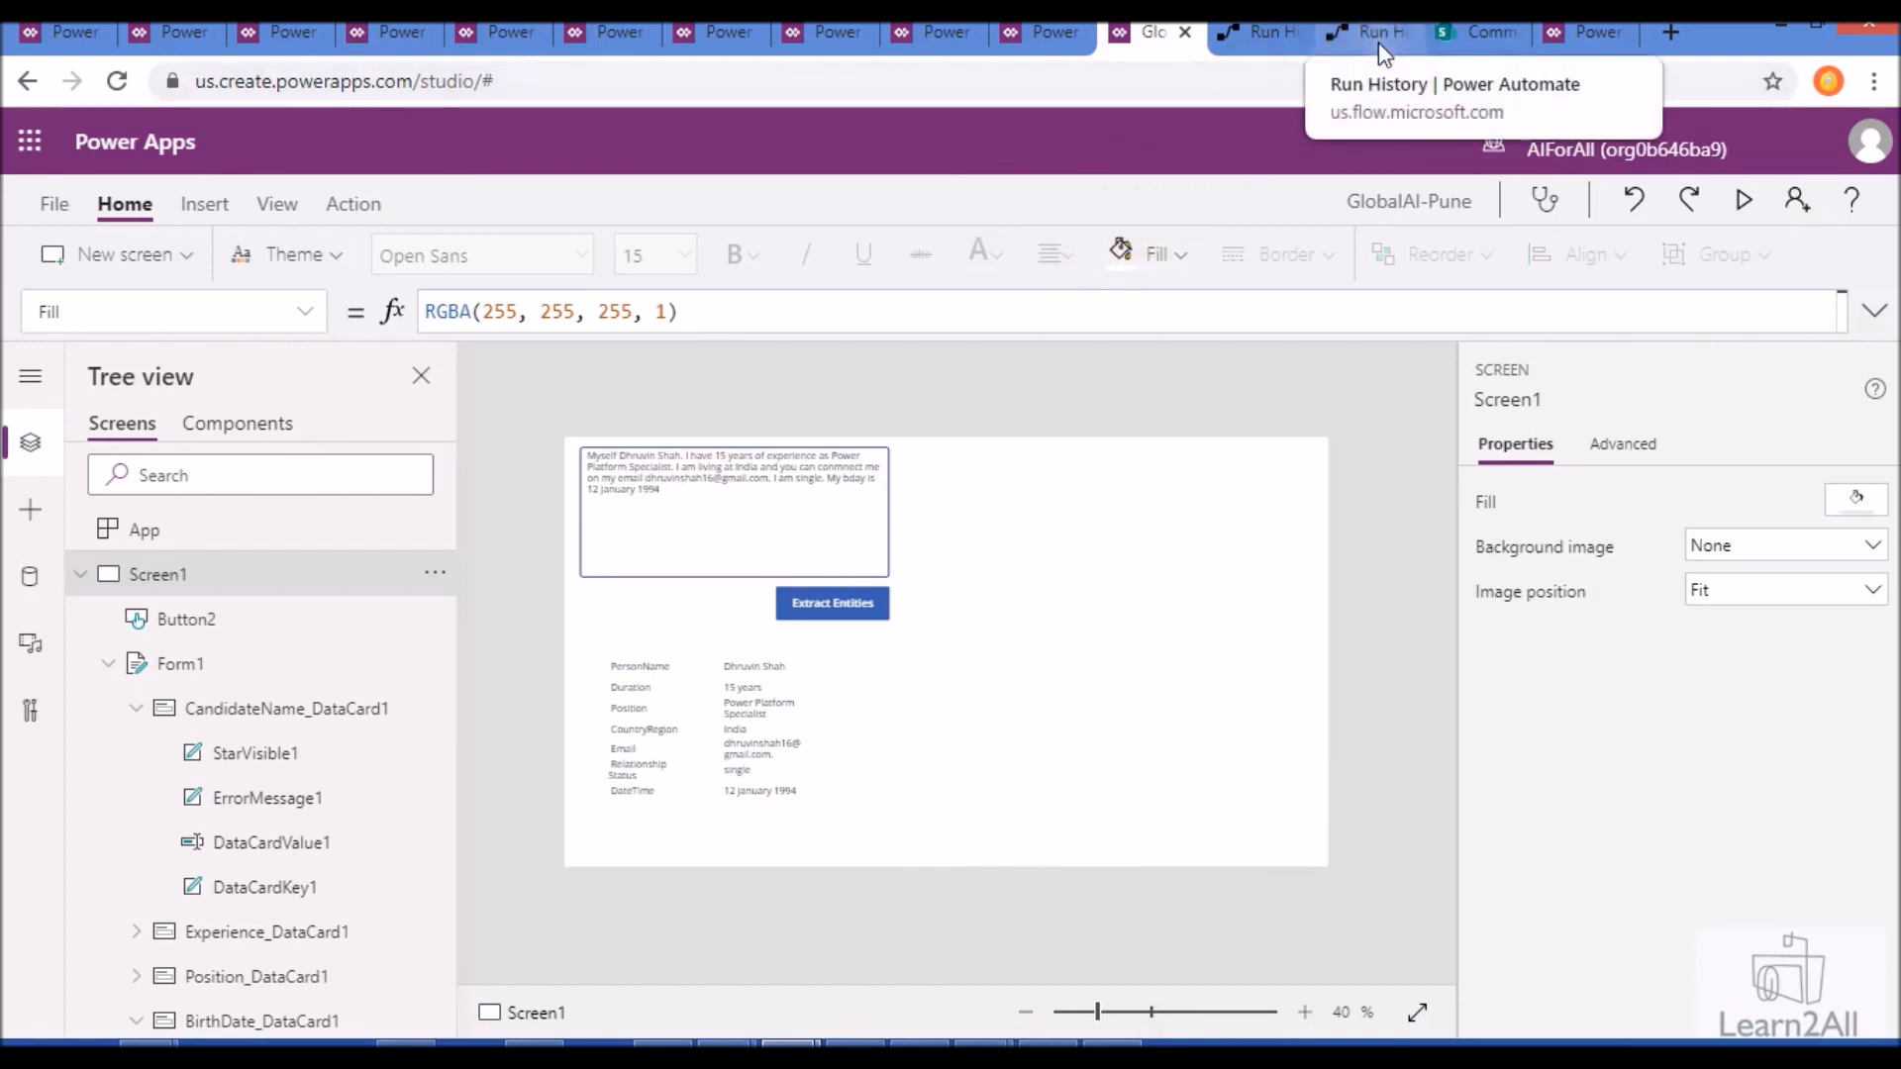
{"action": "left_click", "coordinate": [1246, 50]}
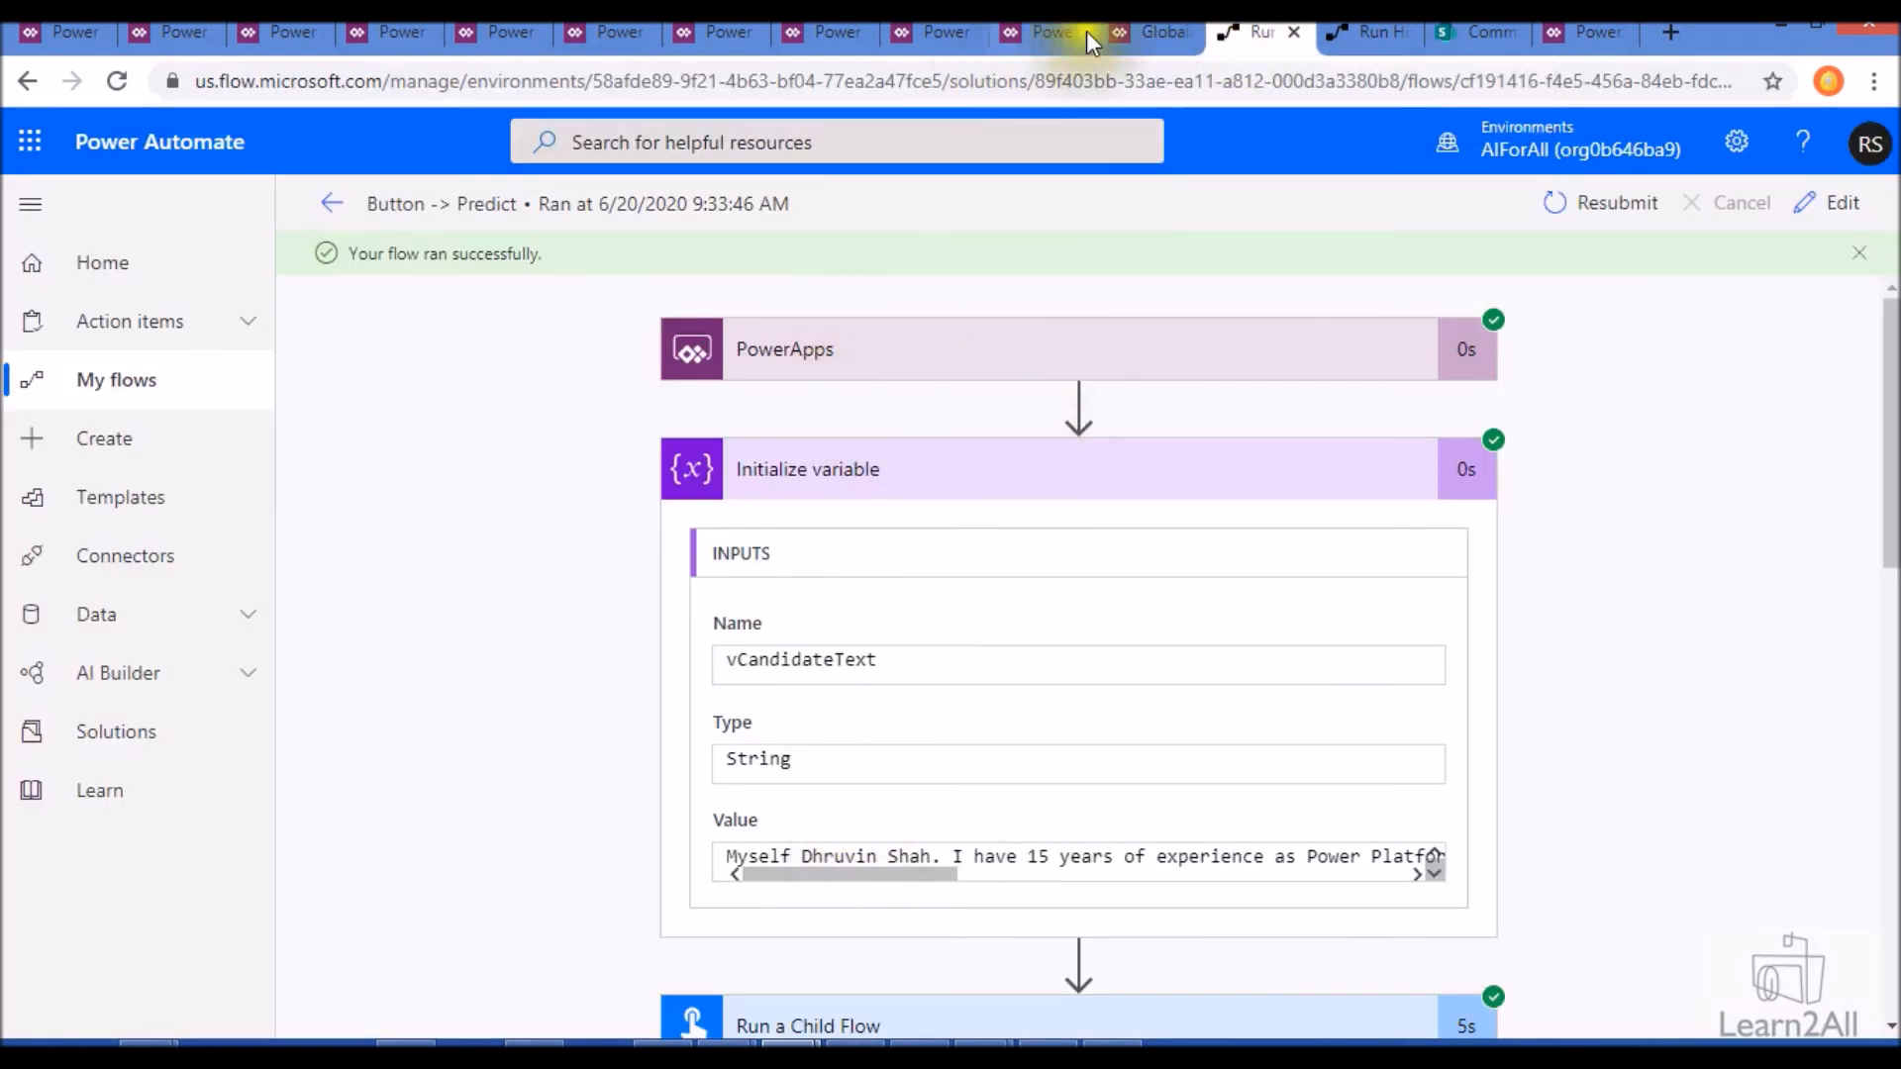
{"action": "left_click", "coordinate": [1113, 28]}
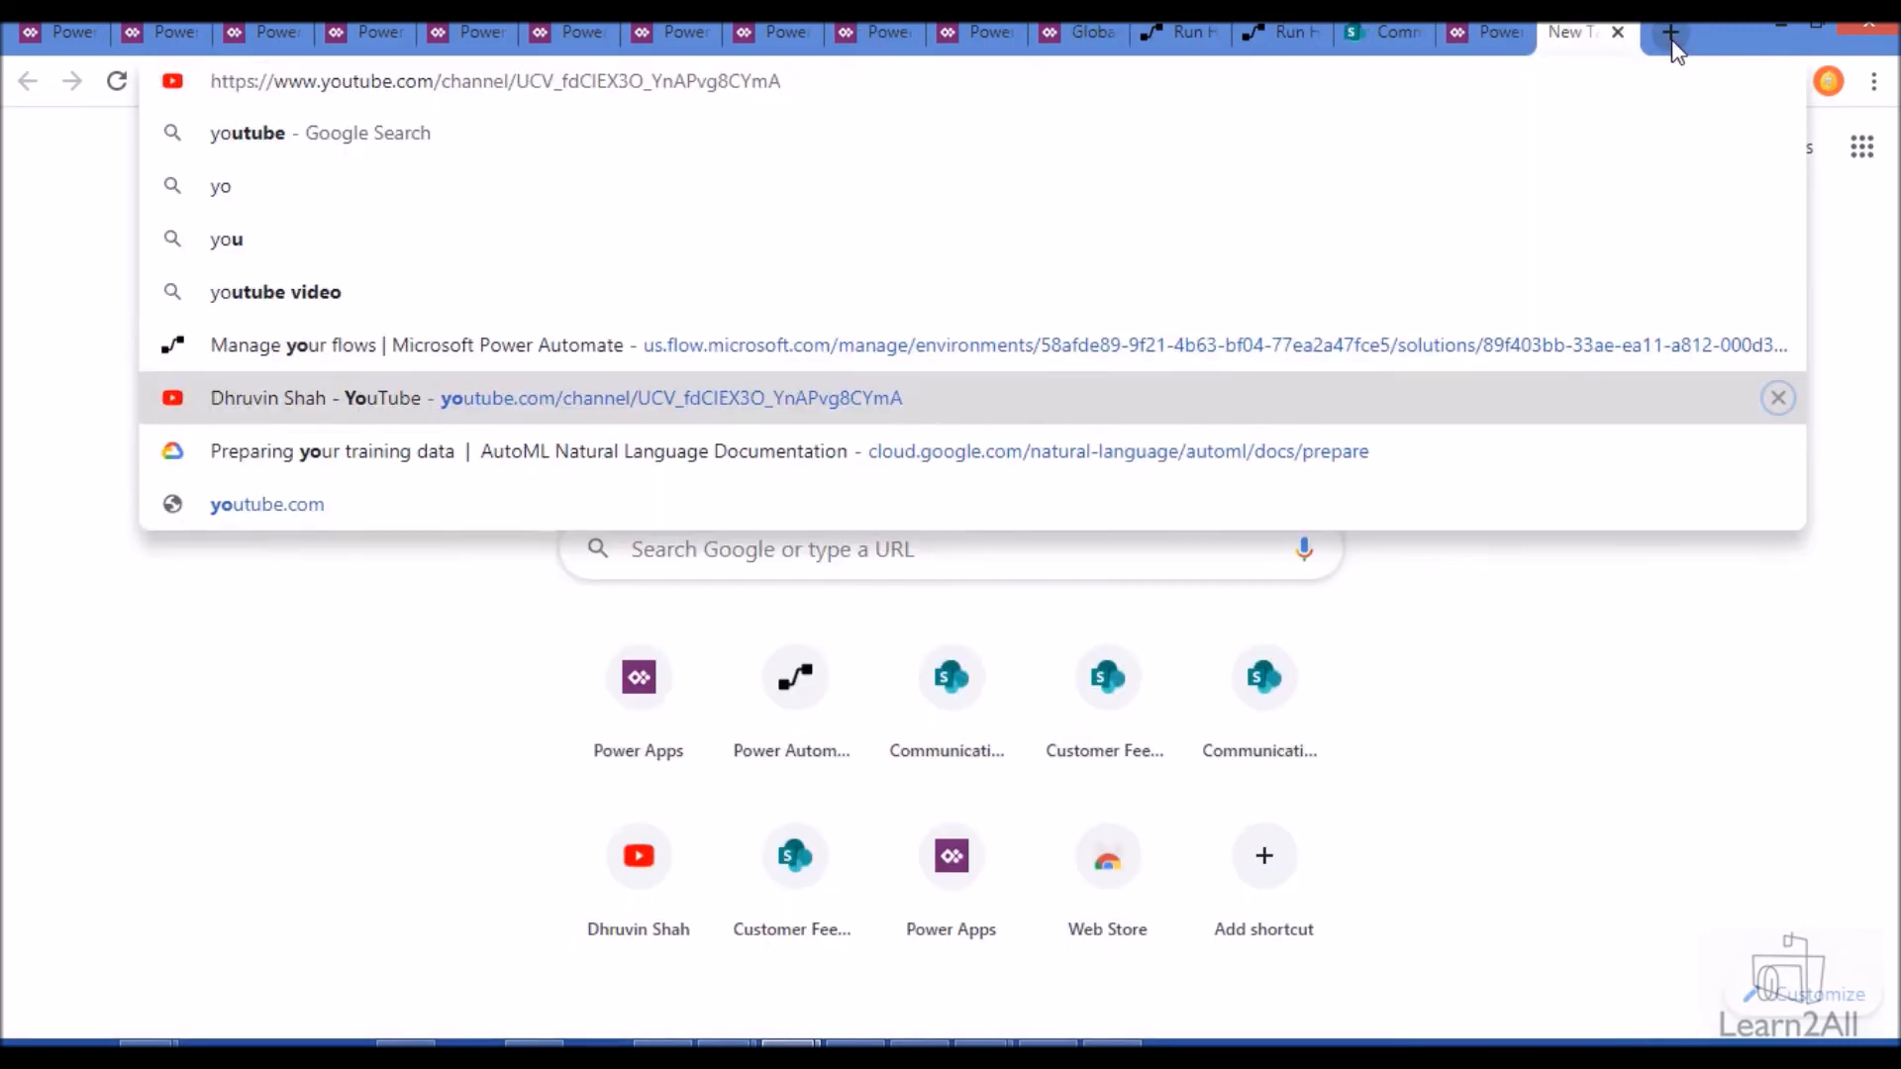
- Open the Learn2All YouTube channel and follow the banner link between the Facebook and LinkedIn links
{"action": "key", "text": "shift+Delete"}
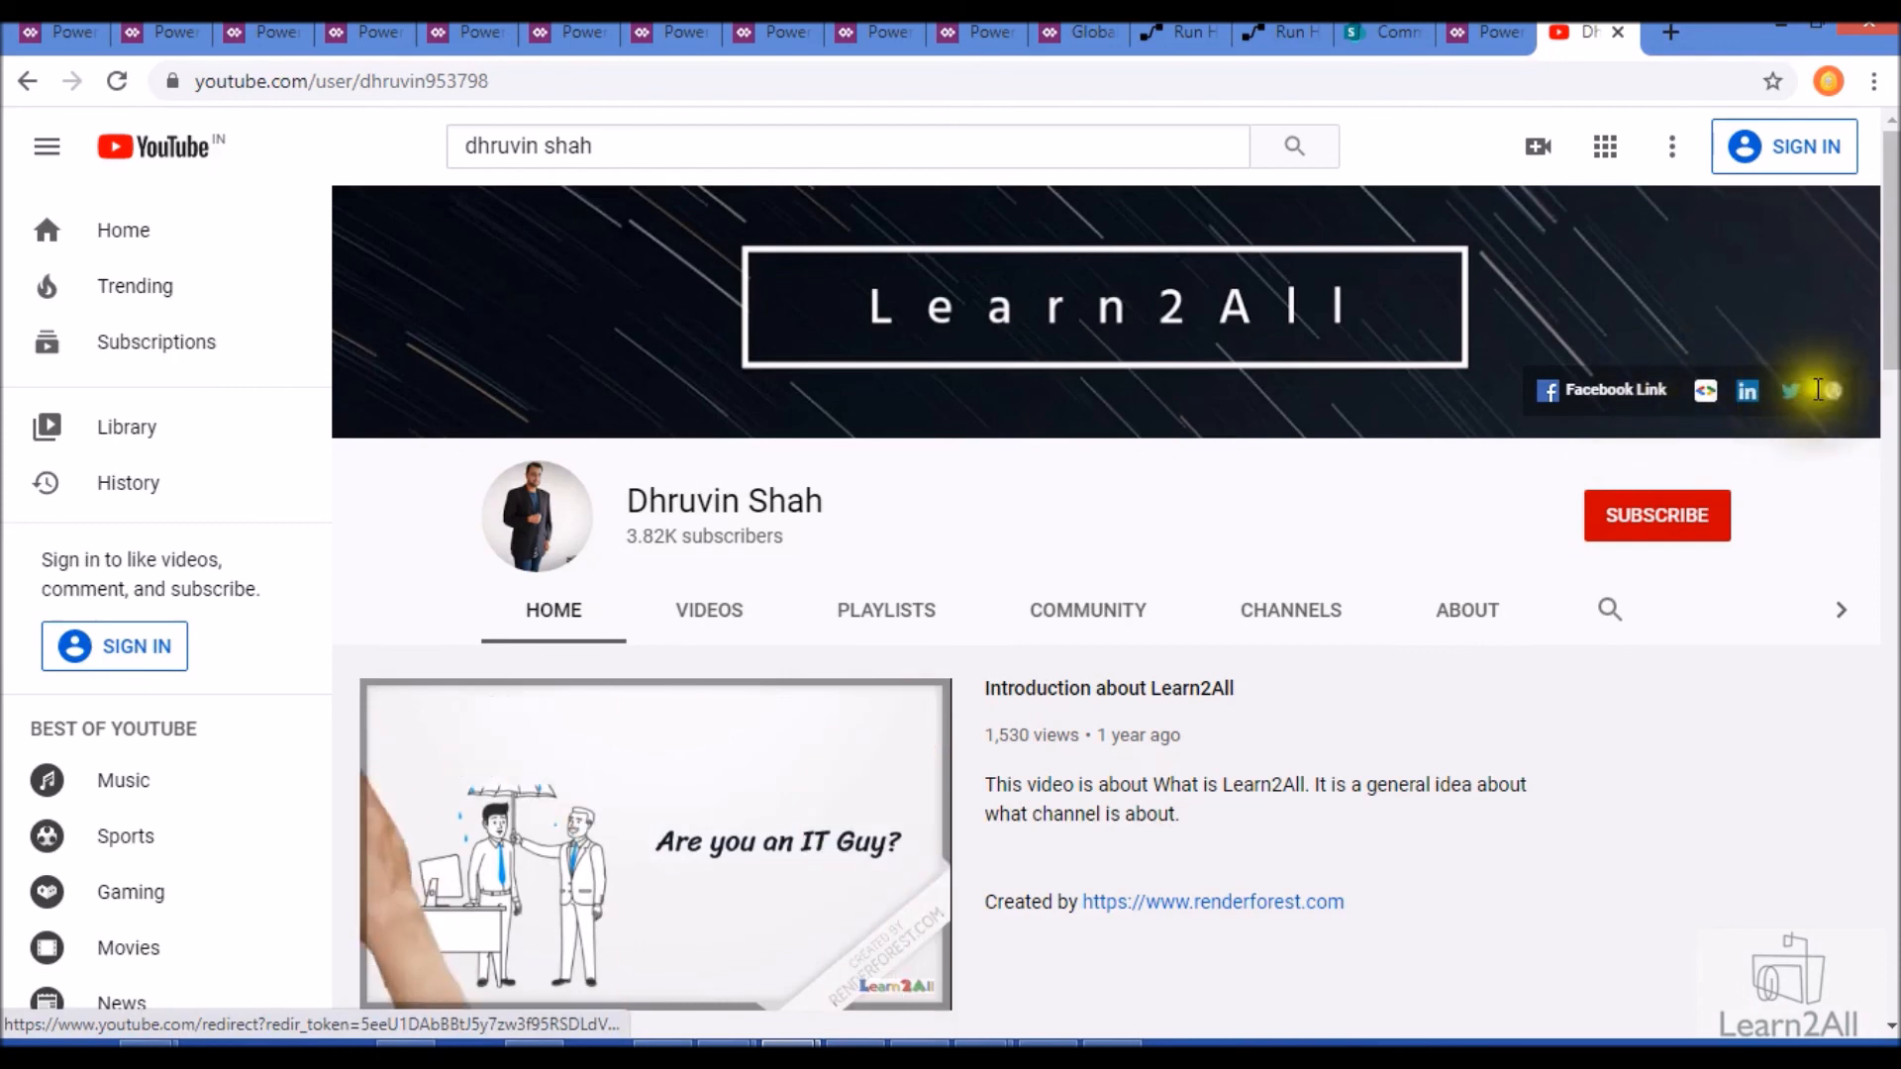
{"action": "left_click", "coordinate": [1706, 392]}
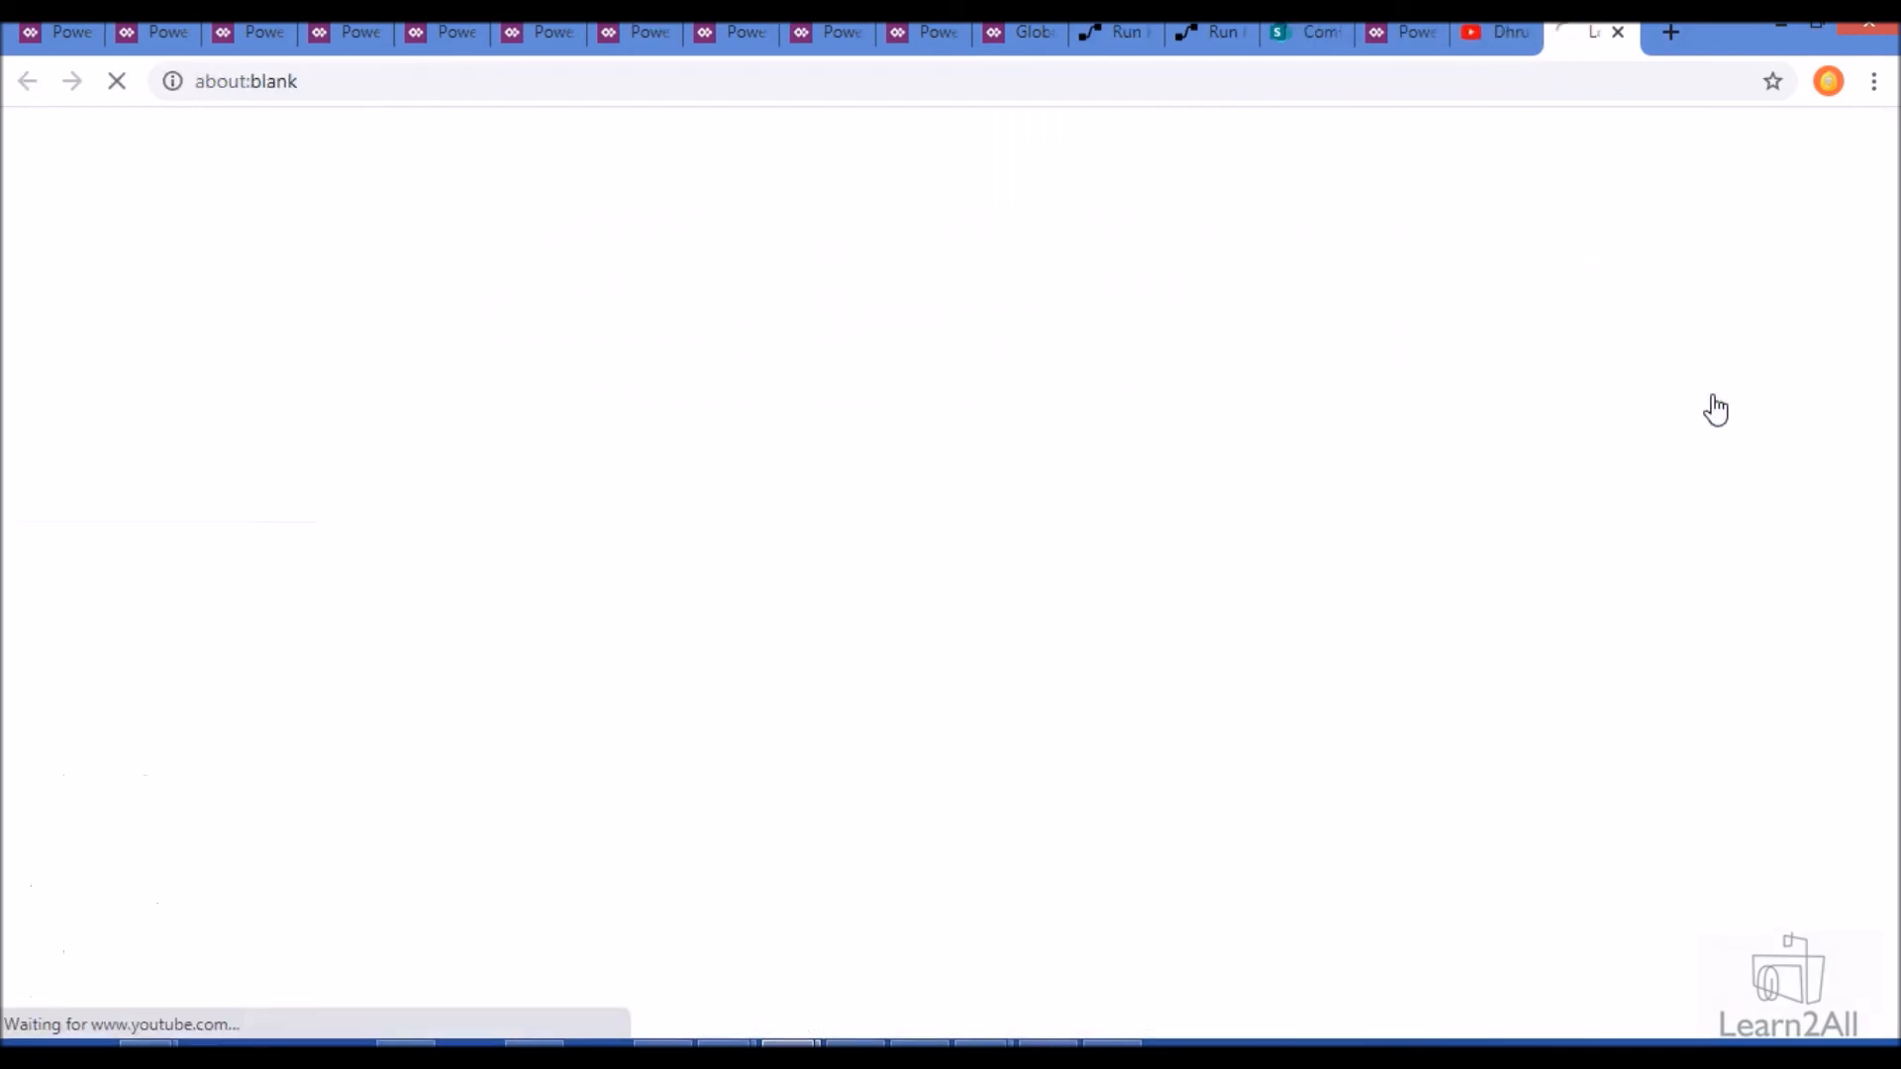